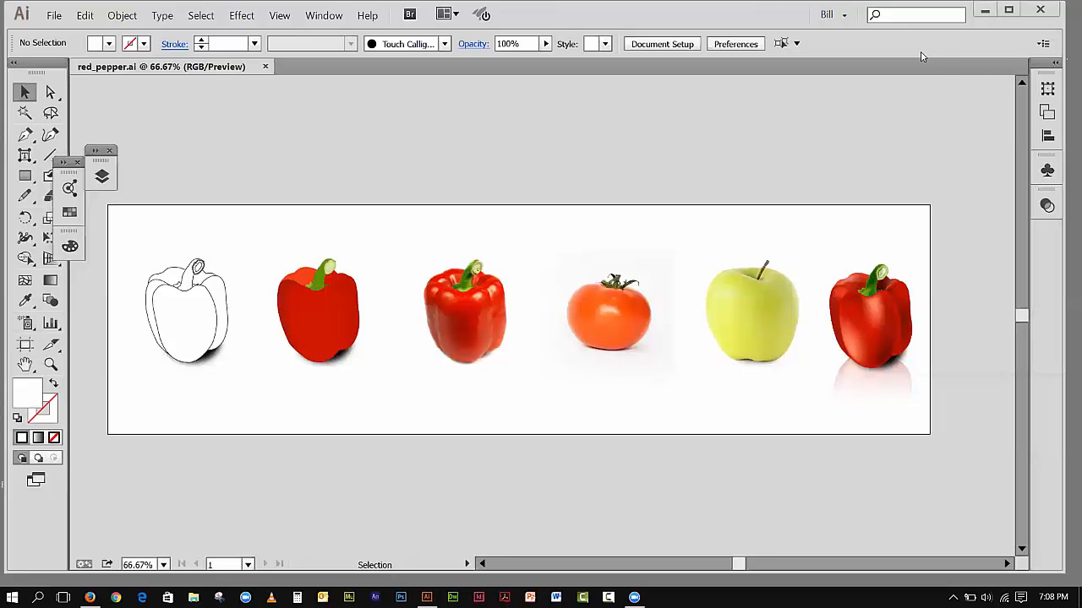
# Step: Minimize the Illustrator window to reach the desktop
pyautogui.click(982, 9)
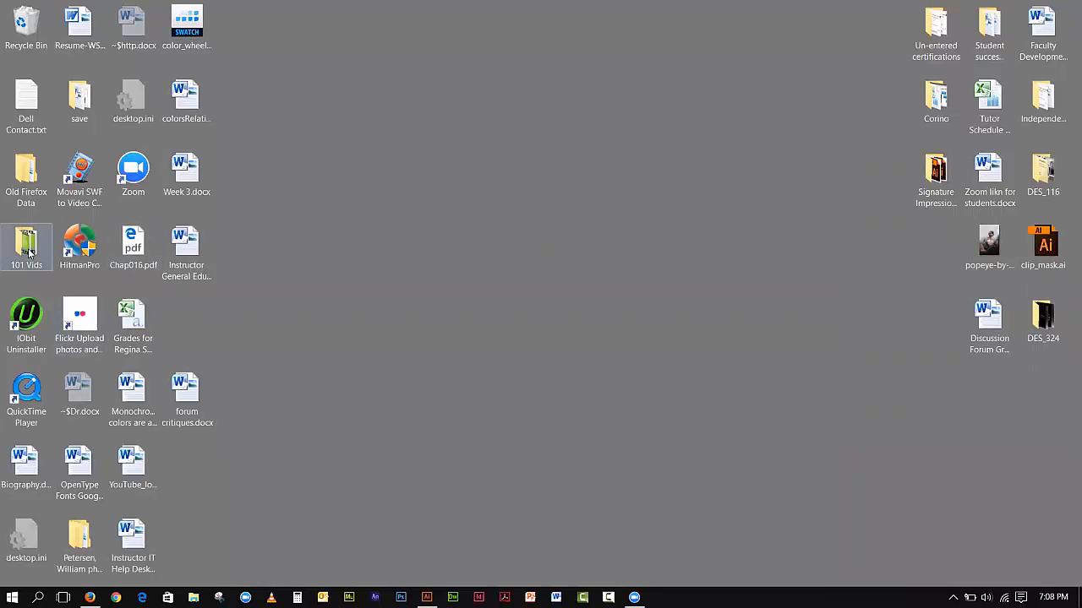
pyautogui.doubleClick(79, 101)
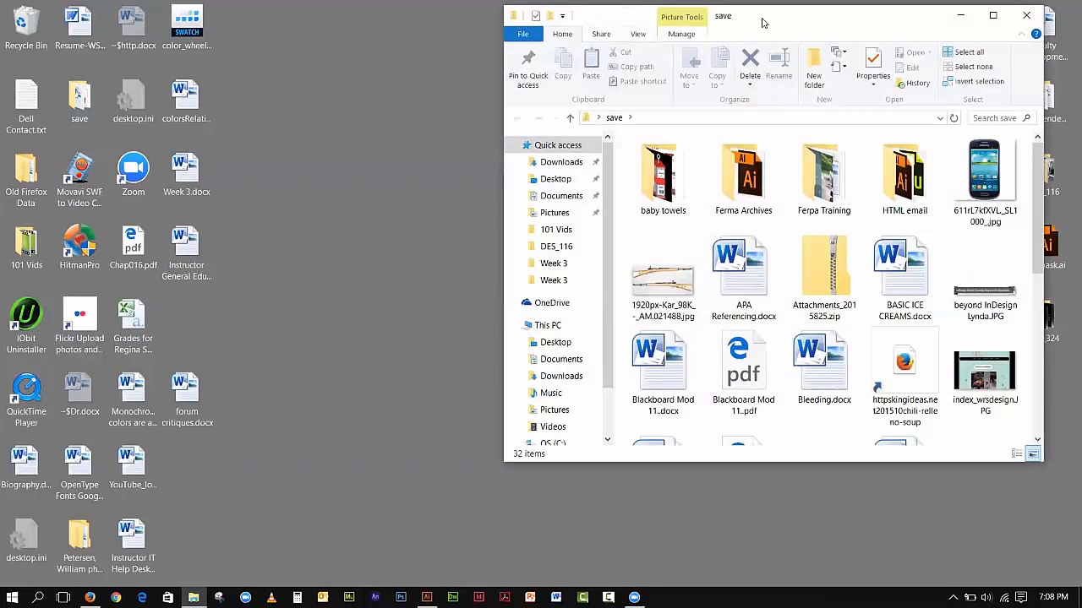
pyautogui.moveTo(760, 23); pyautogui.dragTo(295, 44)
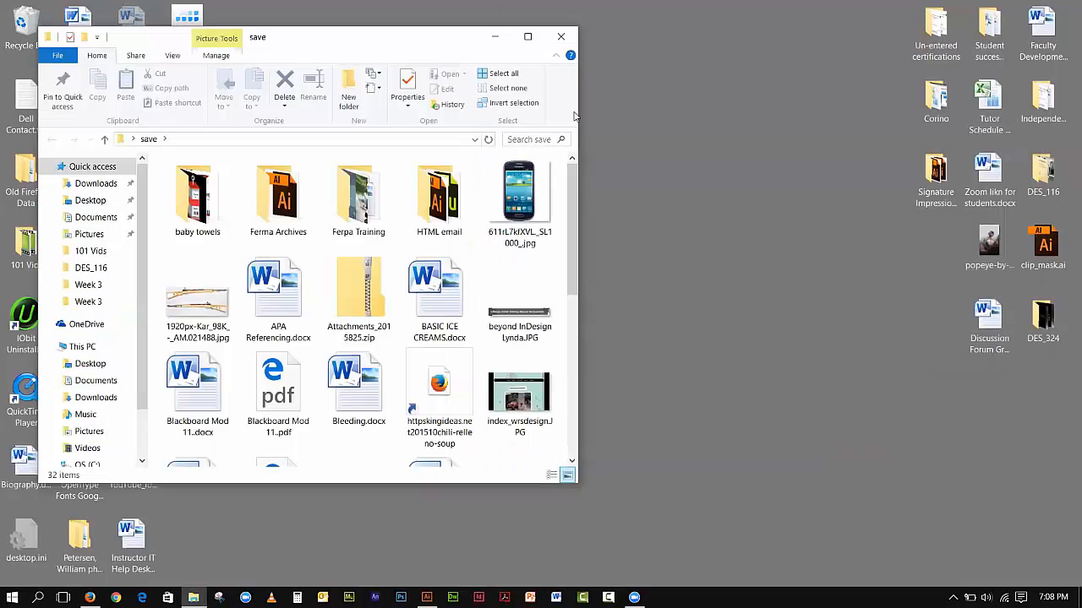
pyautogui.click(758, 108)
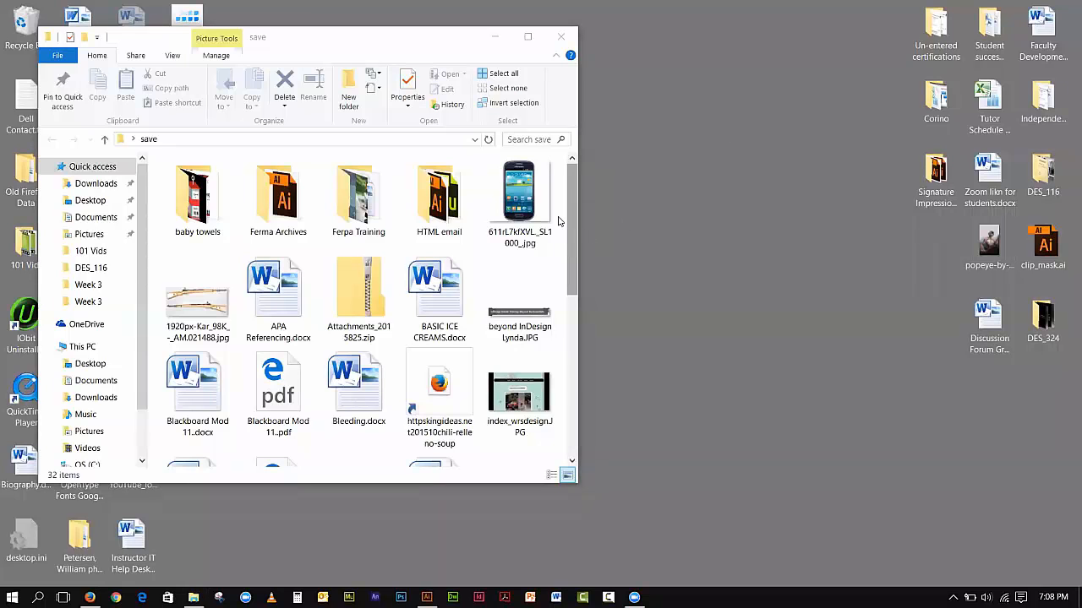
pyautogui.moveTo(568, 241); pyautogui.dragTo(583, 33)
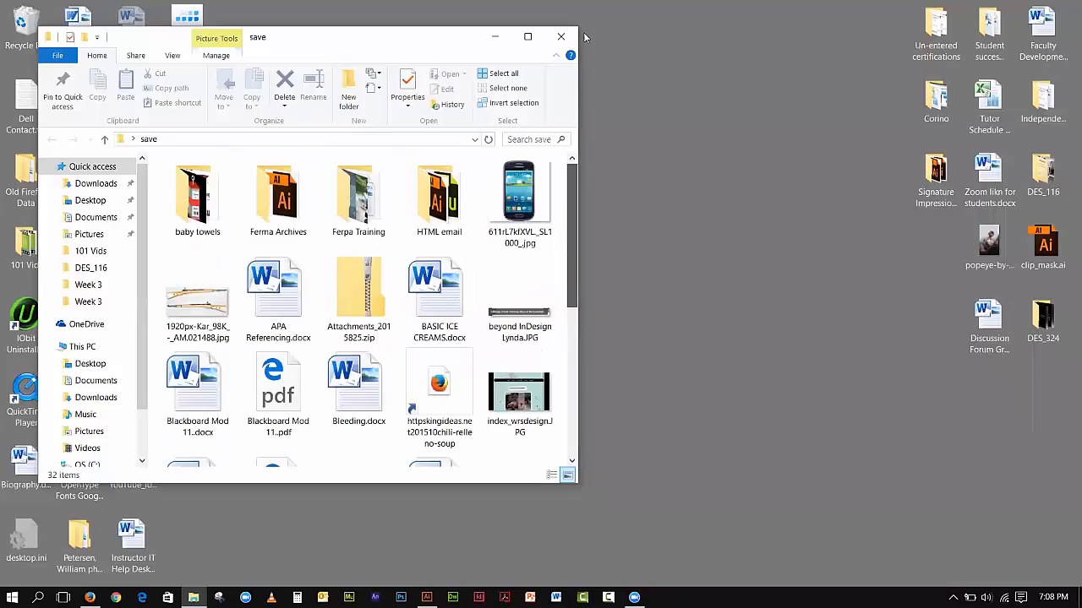
pyautogui.click(559, 38)
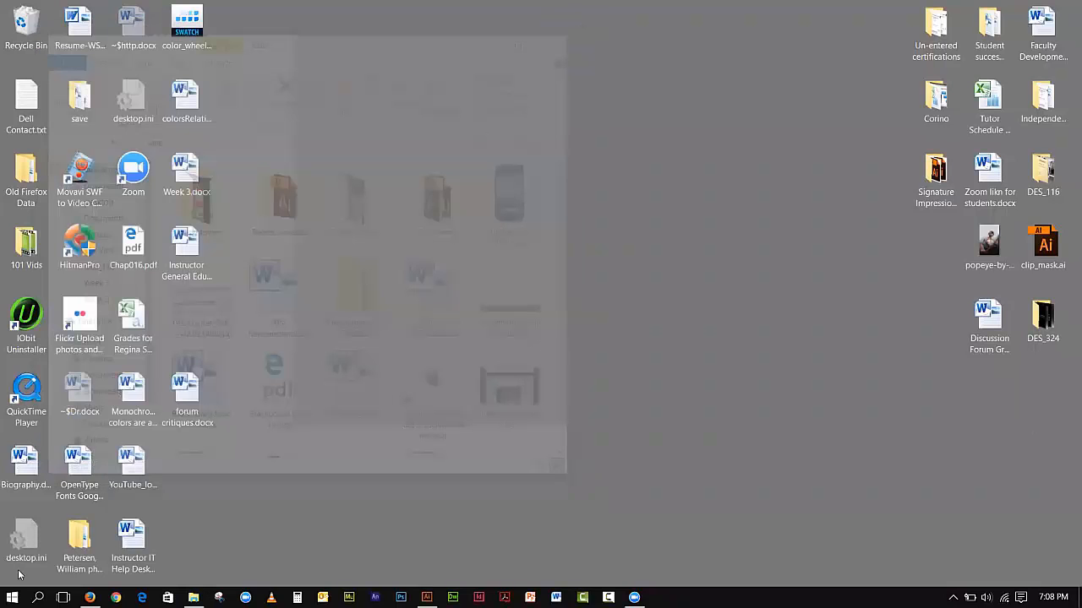
# Step: Open File Explorer and go to the Downloads folder
pyautogui.press('super')
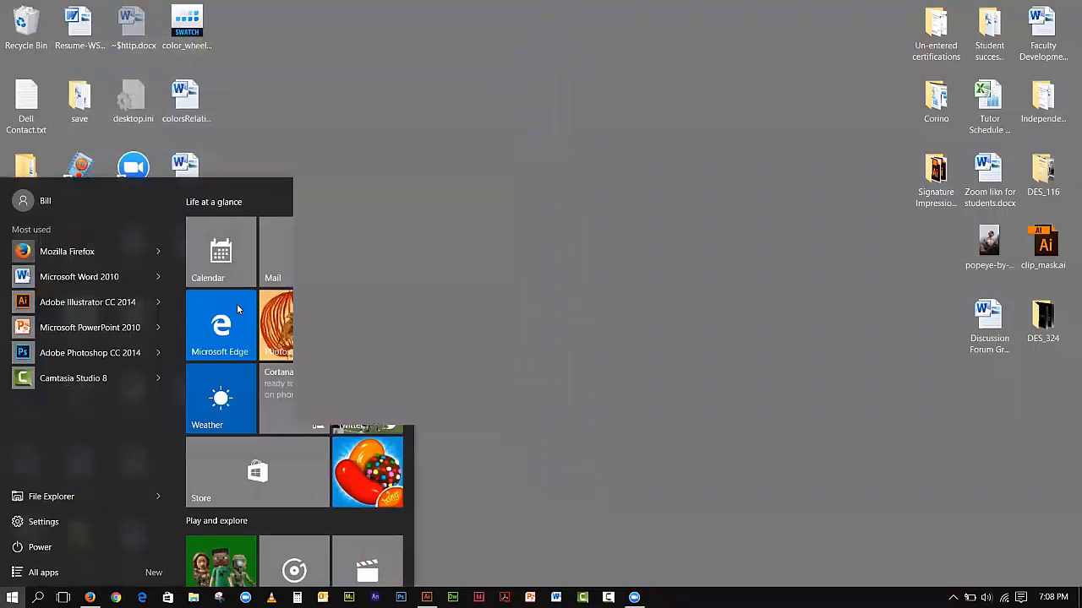
pyautogui.click(48, 496)
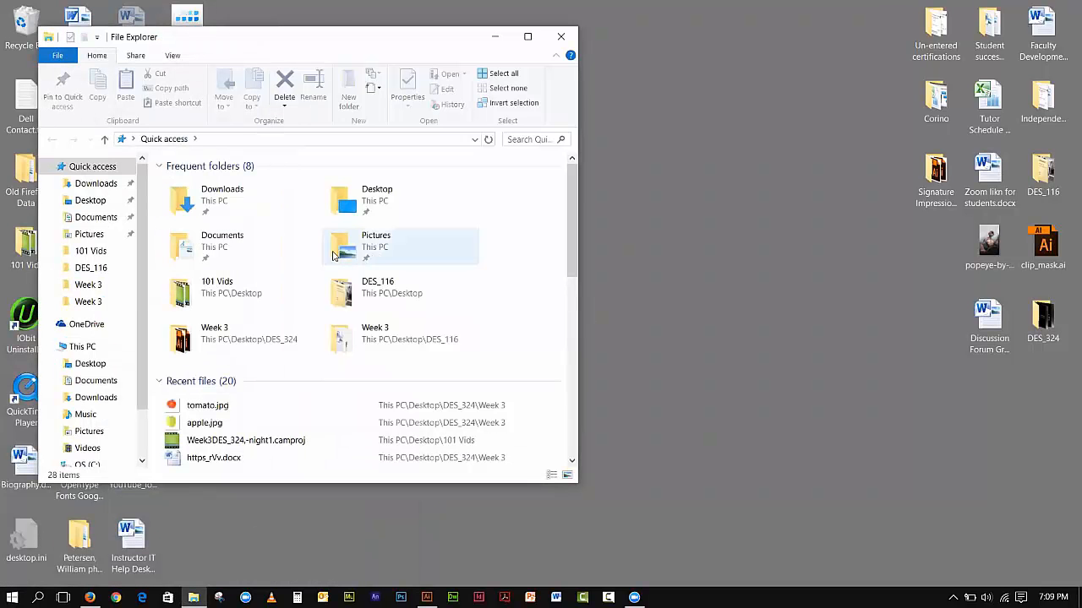
pyautogui.doubleClick(219, 243)
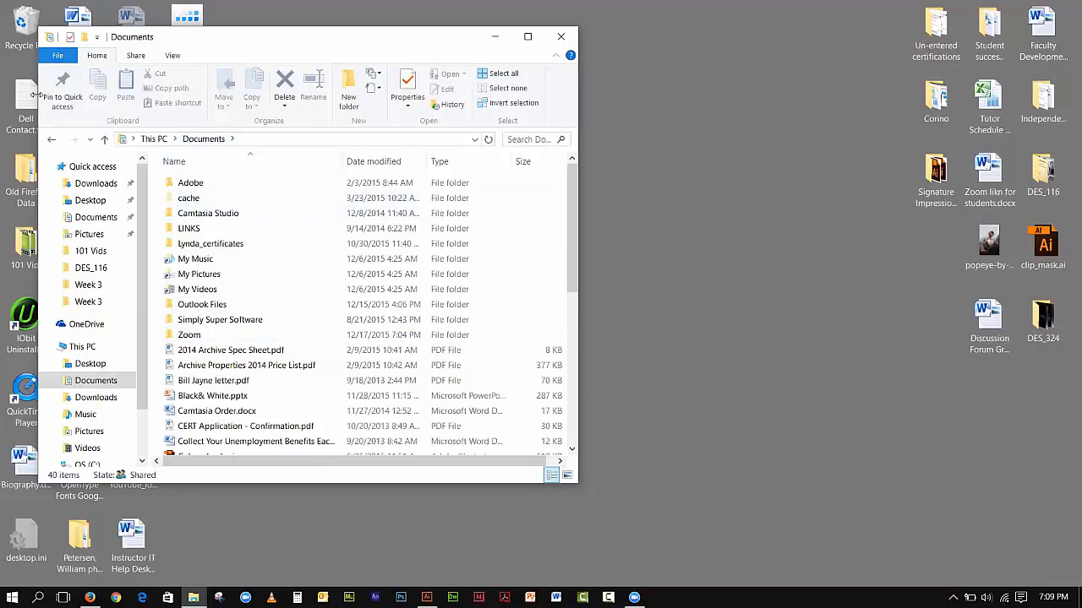
pyautogui.click(51, 140)
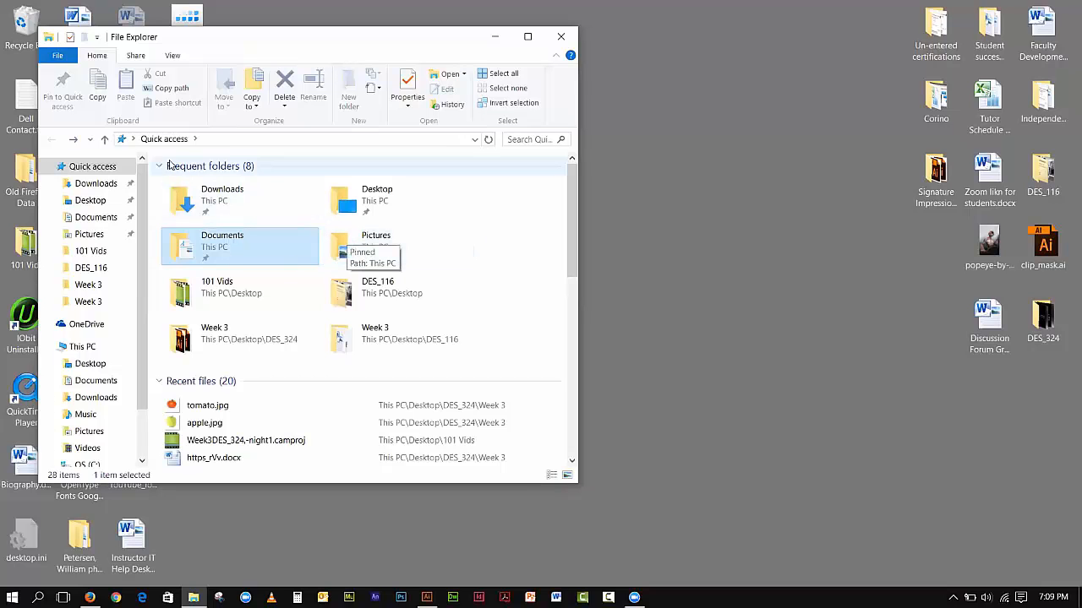
pyautogui.doubleClick(191, 196)
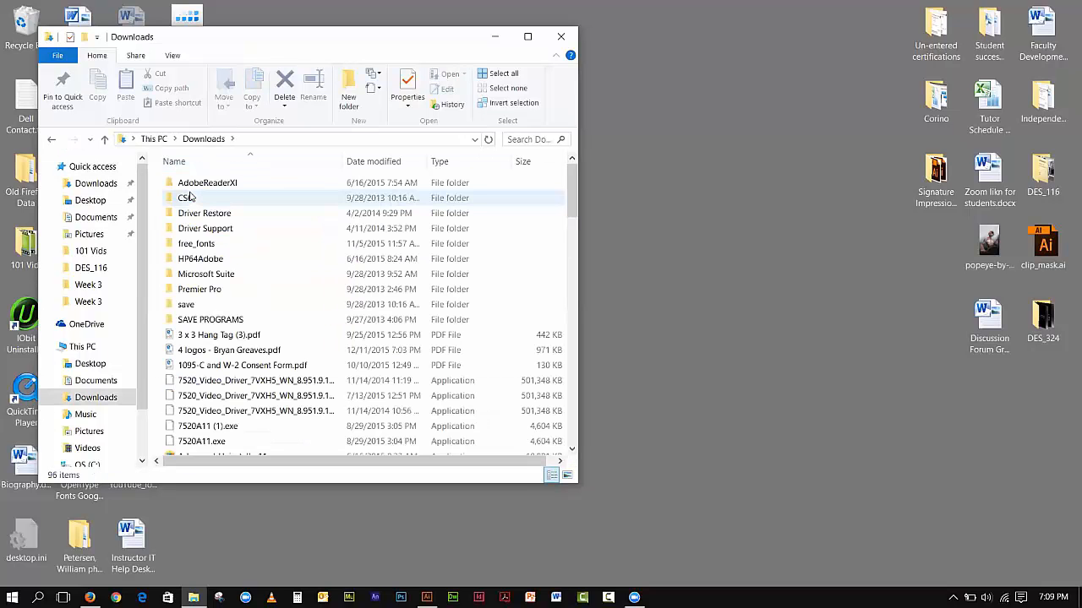
# Step: Open the free_fonts folder in Downloads and go into its AventuraFF subfolder
pyautogui.doubleClick(206, 245)
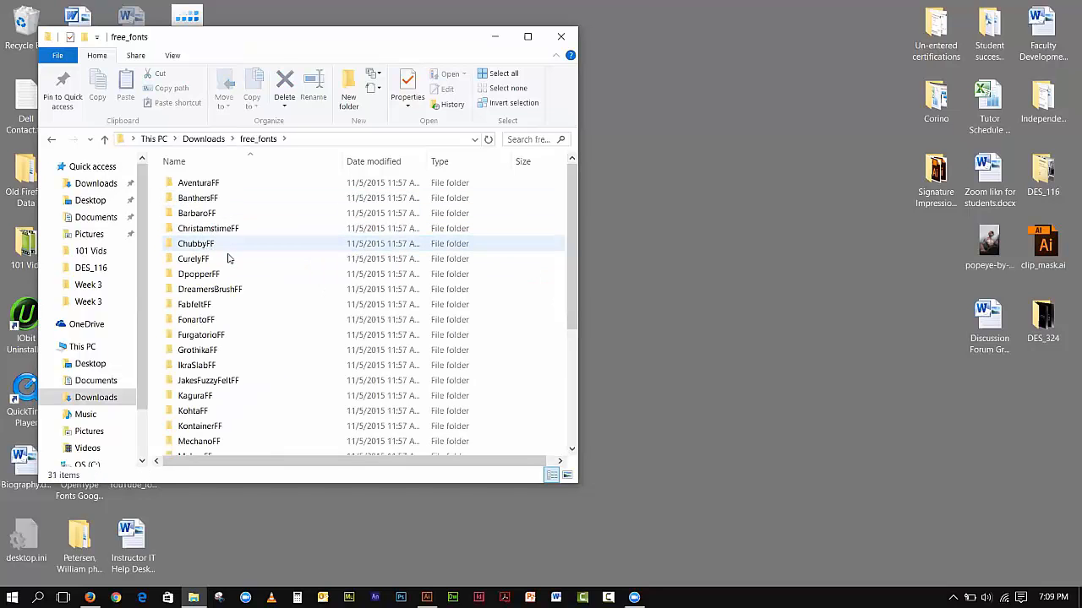
pyautogui.click(52, 140)
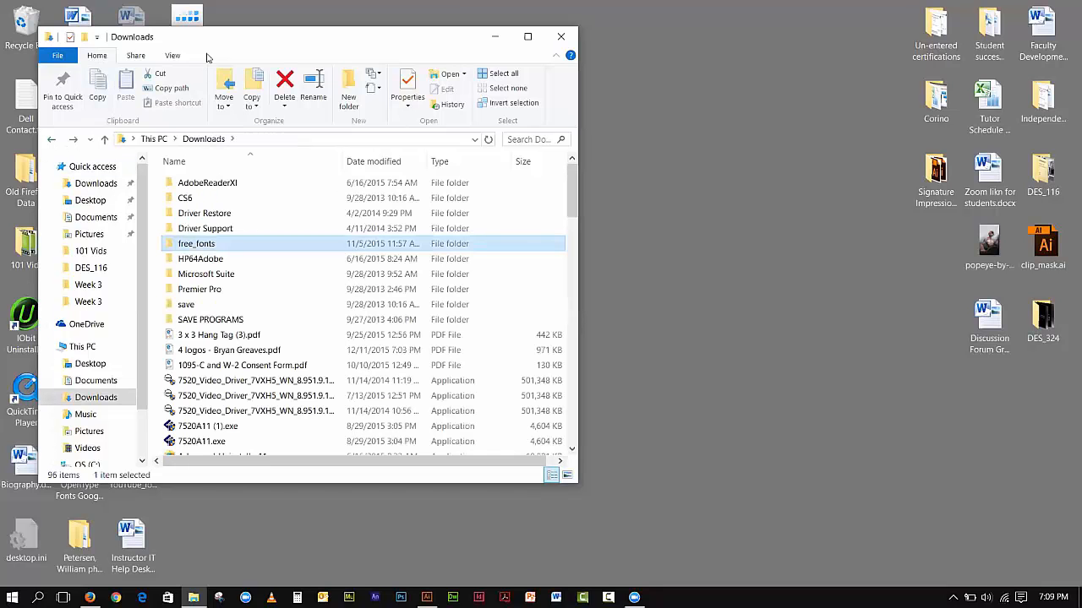
pyautogui.moveTo(249, 37); pyautogui.dragTo(380, 36)
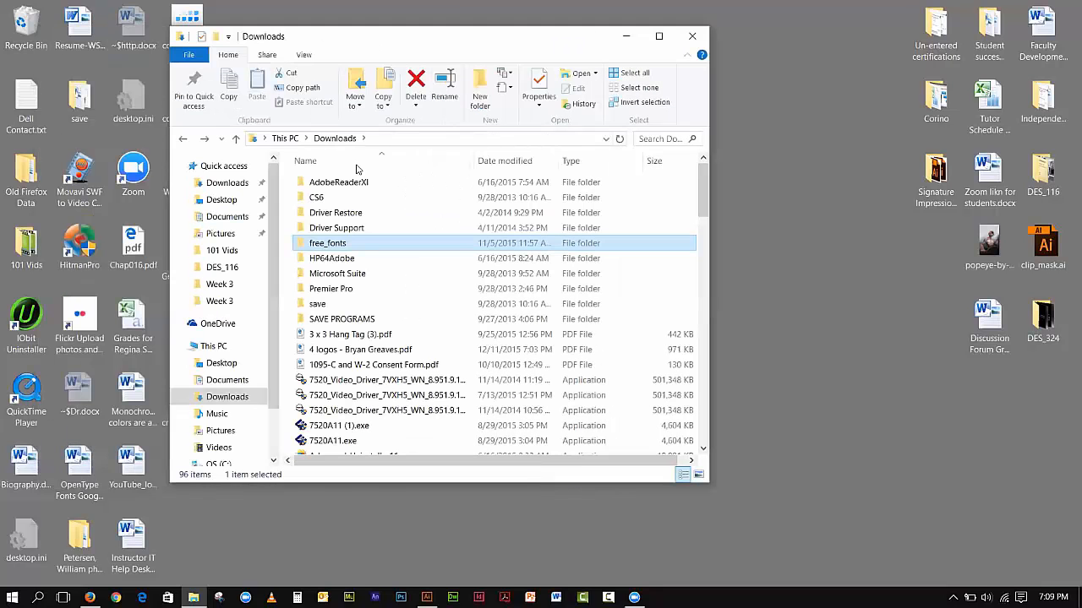
pyautogui.doubleClick(321, 243)
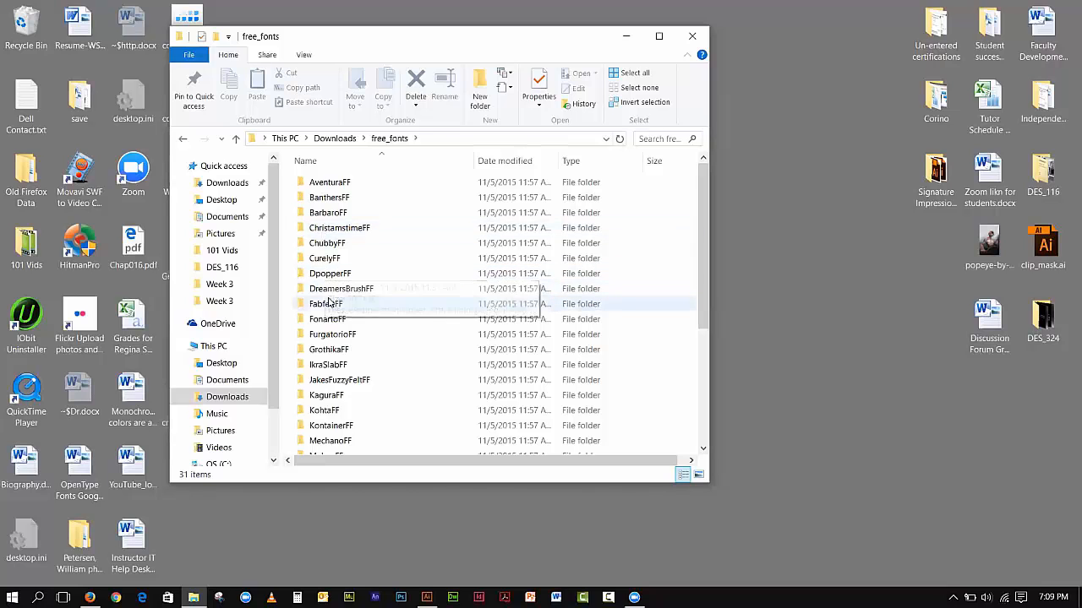
pyautogui.doubleClick(321, 182)
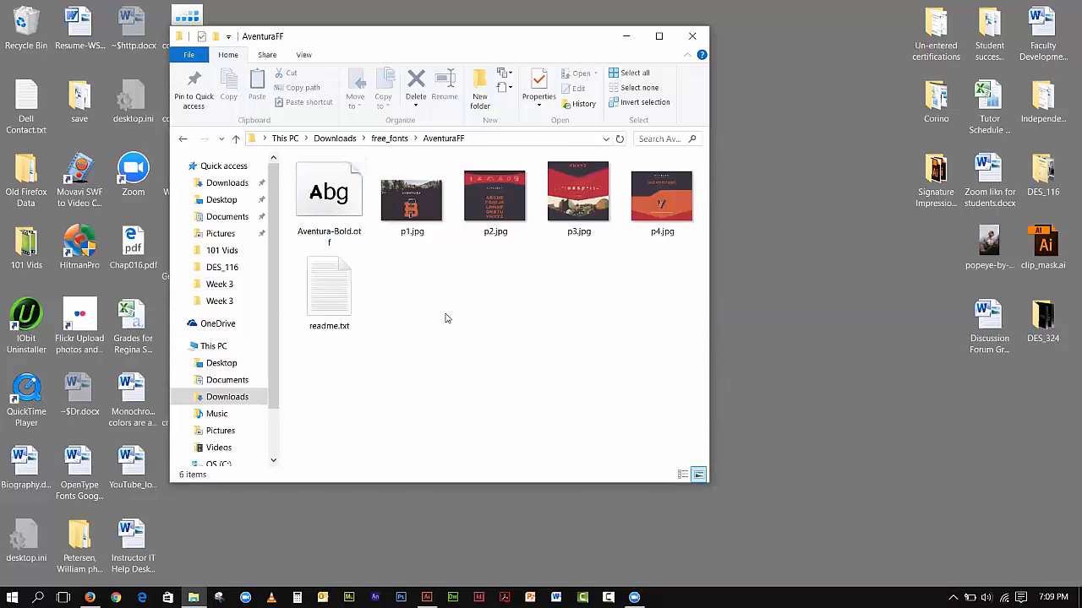
# Step: Preview the sample images p1.jpg and p2.jpg from the AventuraFF folder, closing each one after viewing
pyautogui.doubleClick(412, 200)
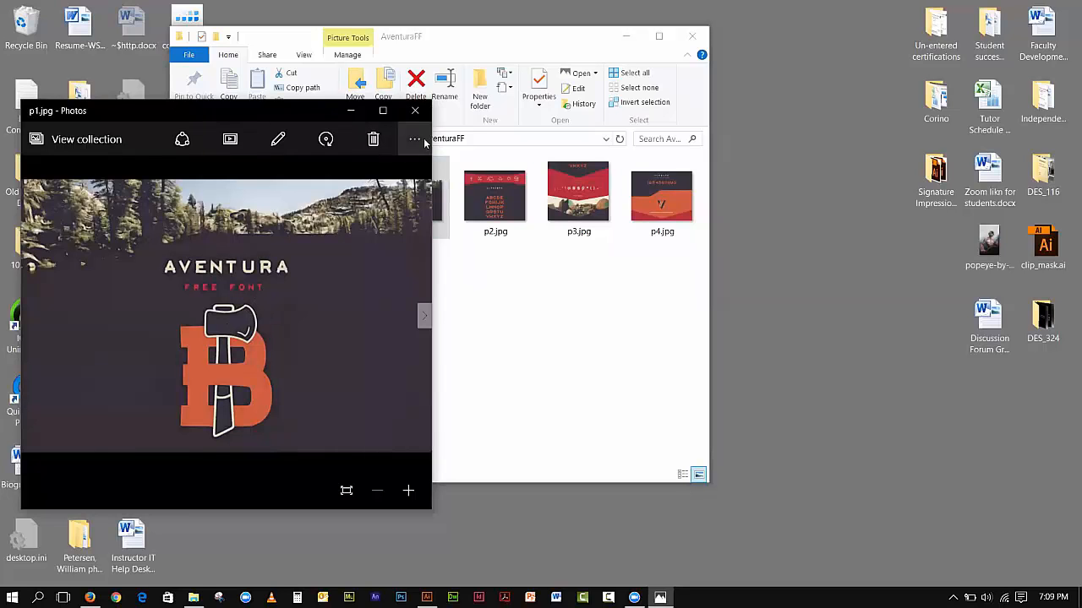
pyautogui.click(415, 110)
pyautogui.doubleClick(486, 188)
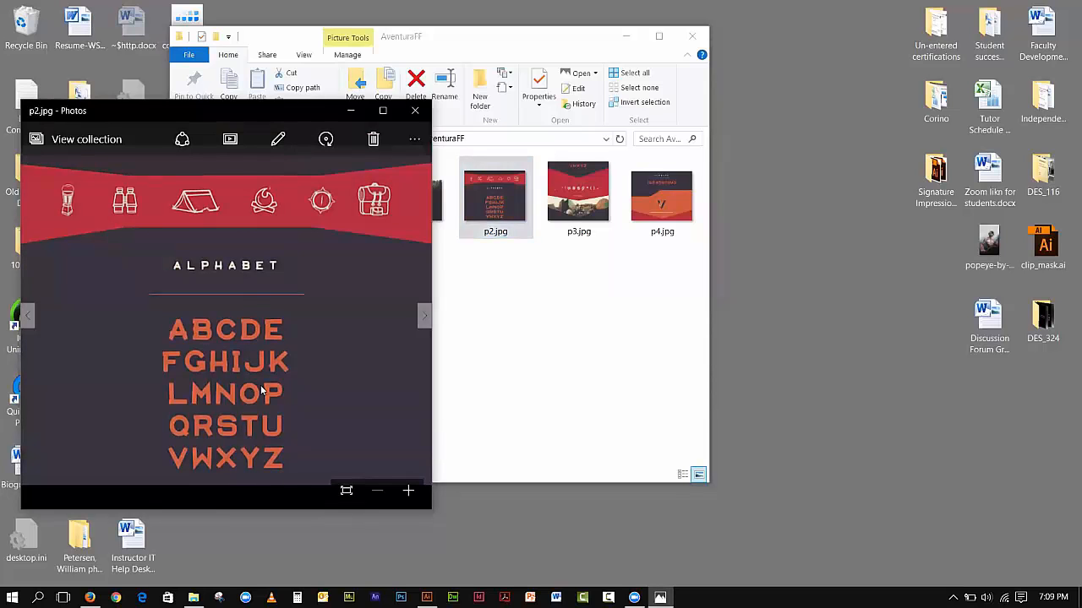
pyautogui.click(413, 112)
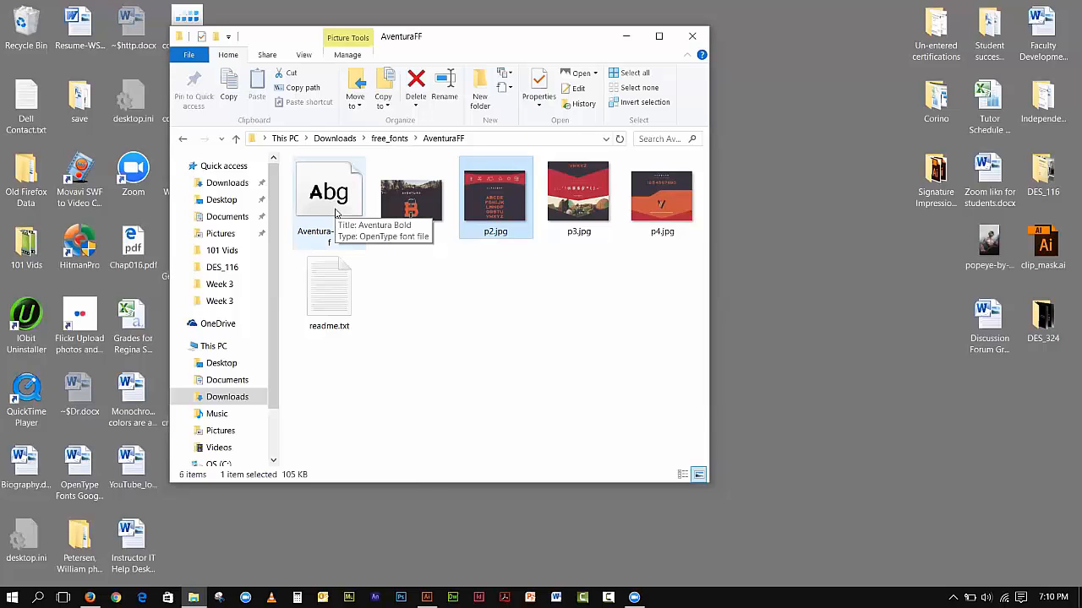
# Step: Read the font's readme.txt file and close it
pyautogui.doubleClick(332, 288)
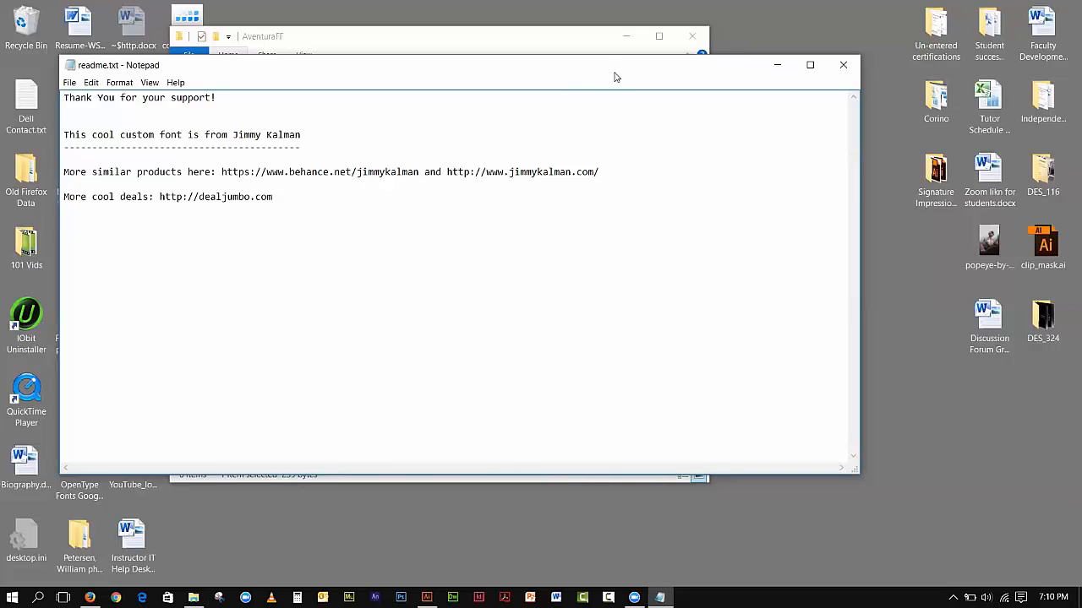
pyautogui.moveTo(615, 79); pyautogui.dragTo(556, 107)
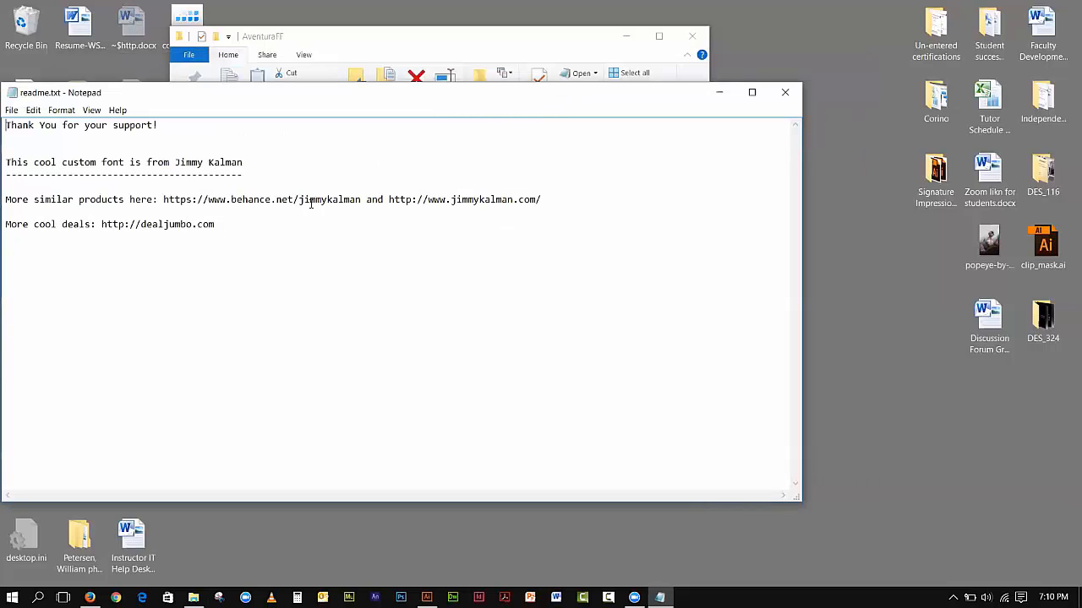
pyautogui.moveTo(688, 99); pyautogui.dragTo(609, 110)
pyautogui.click(705, 105)
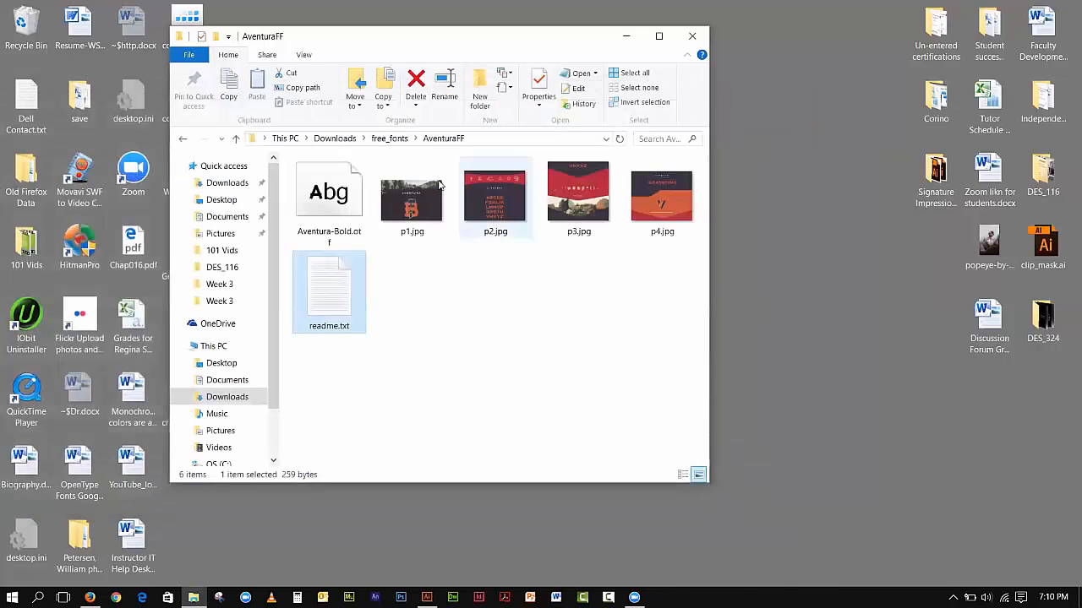
# Step: Install the Aventura-Bold.otf font, and close the font preview and the AventuraFF folder window
pyautogui.doubleClick(341, 197)
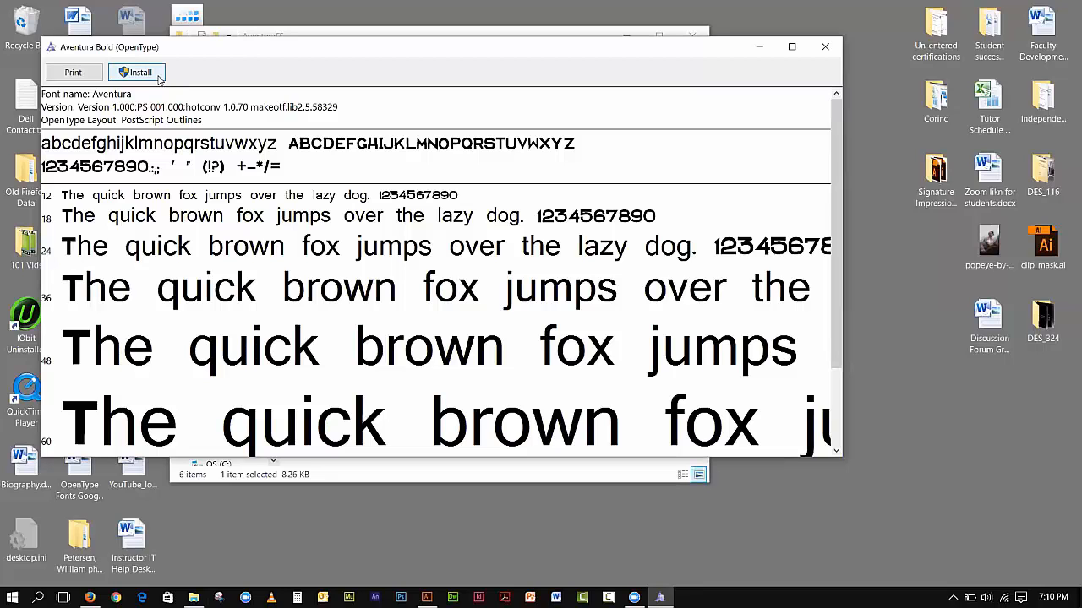
pyautogui.click(159, 77)
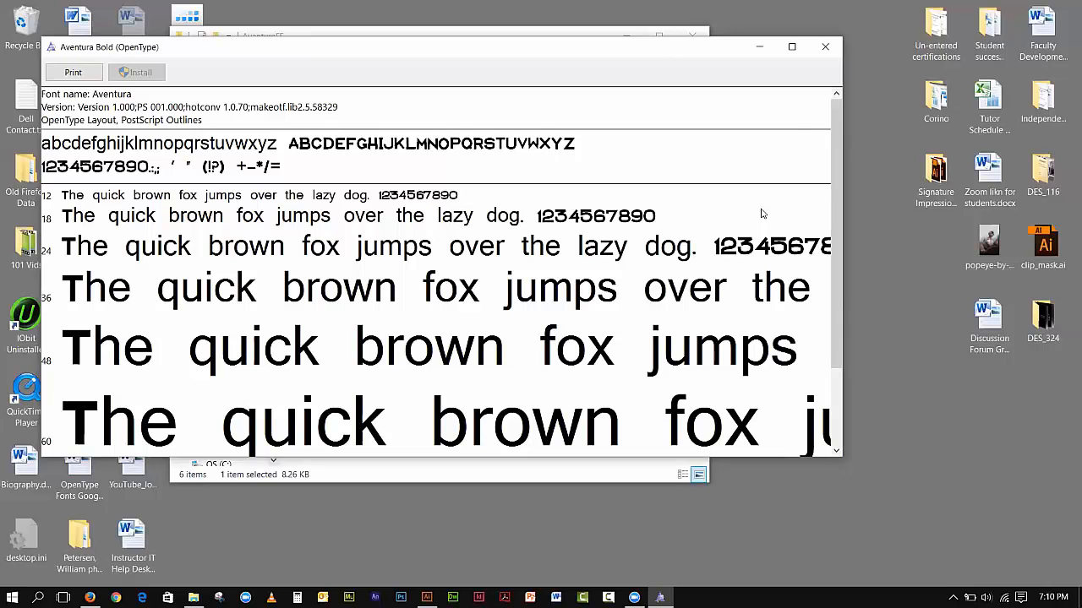
pyautogui.click(825, 46)
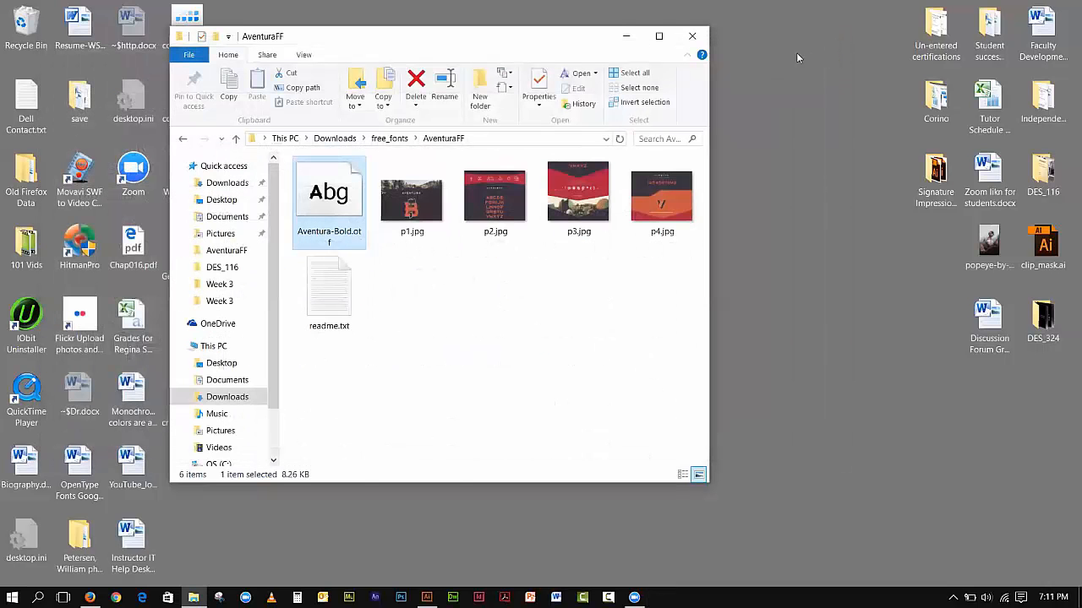
pyautogui.click(691, 37)
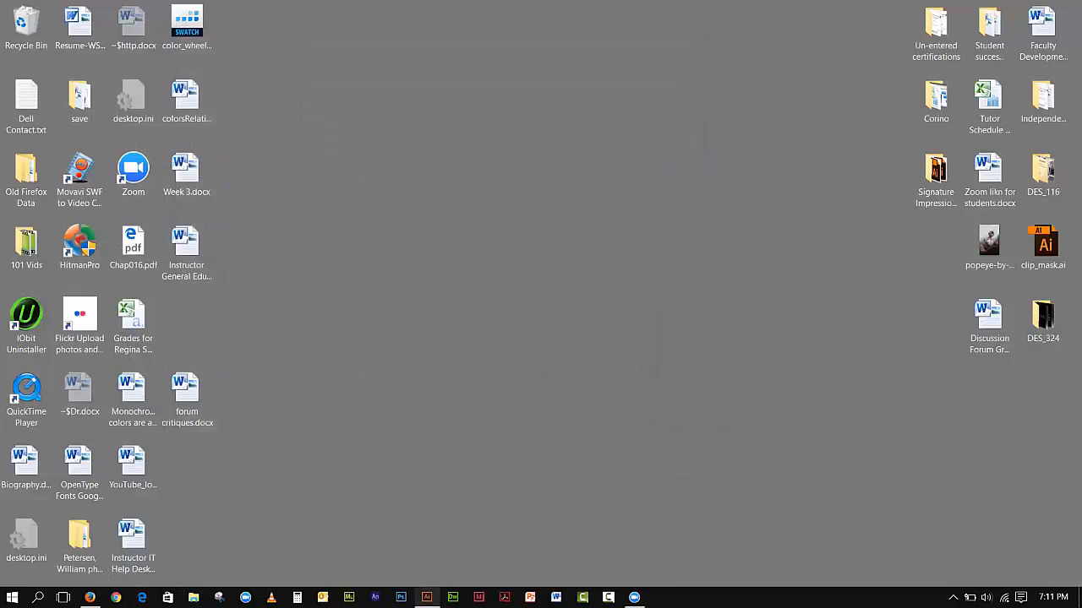
# Step: Switch to Illustrator, clear part of the floating panel group off the toolbox, and add the text "Aventura Bold" above the artboard
pyautogui.click(427, 598)
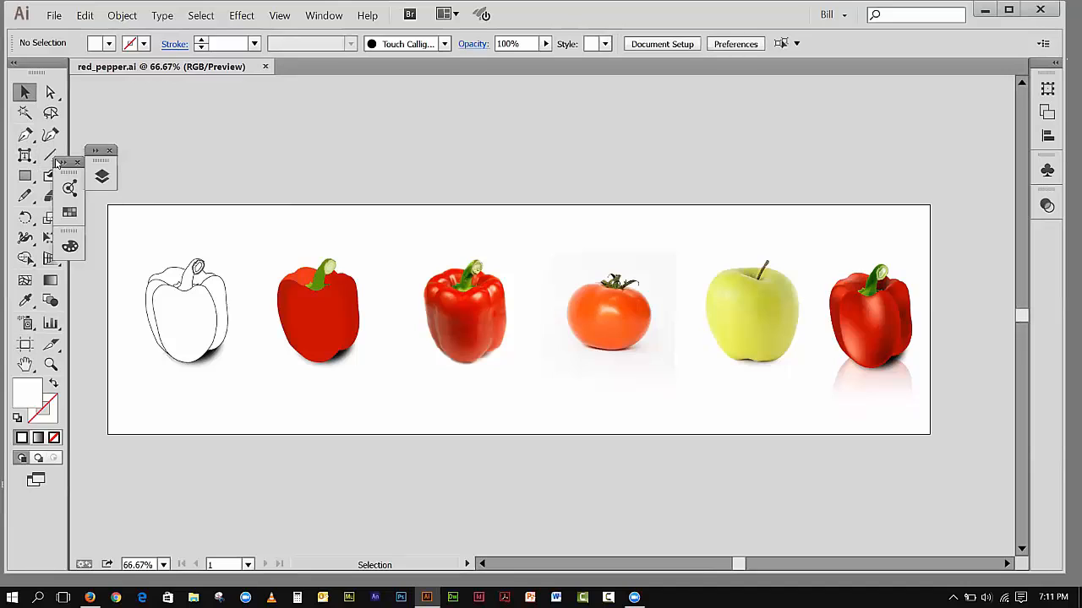
pyautogui.moveTo(68, 174); pyautogui.dragTo(151, 118)
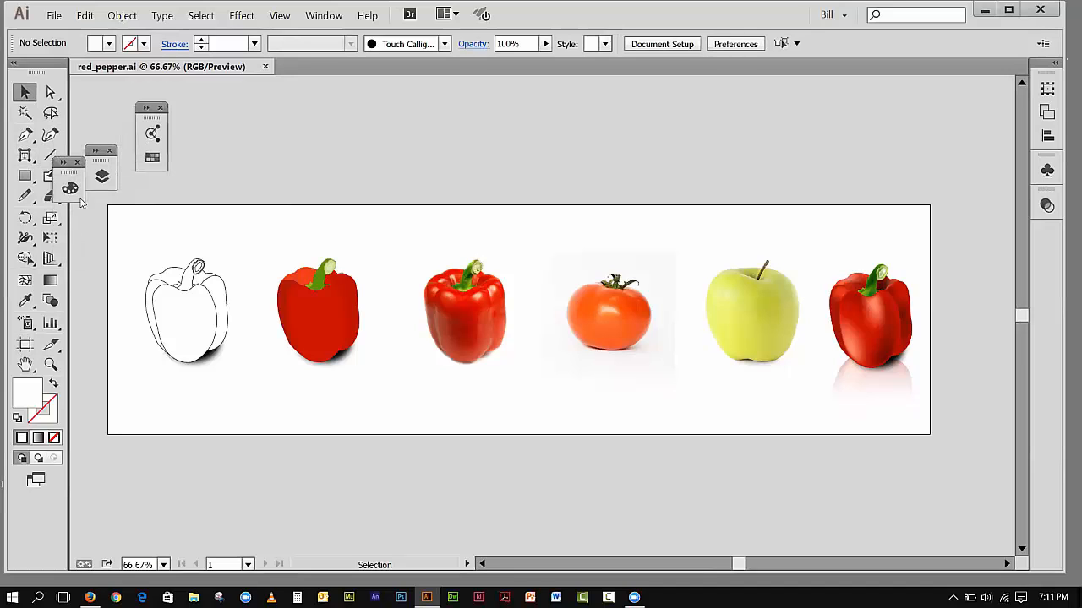
pyautogui.click(24, 157)
pyautogui.click(73, 157)
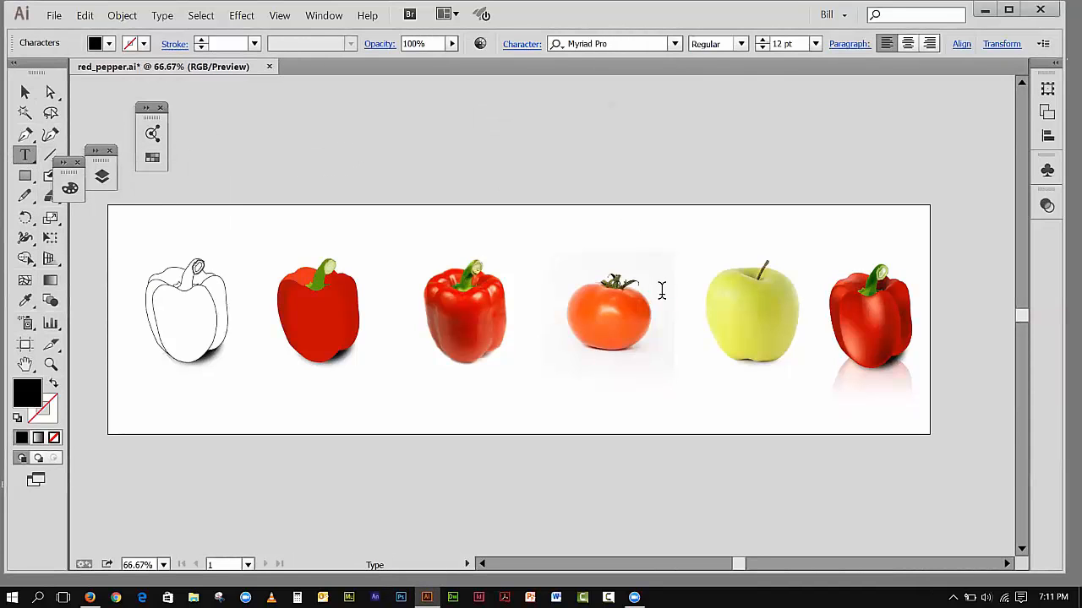
pyautogui.write('ntura Bold')
# Step: Select the "Aventura Bold" text object and set its font size to 72 pt
pyautogui.click(611, 43)
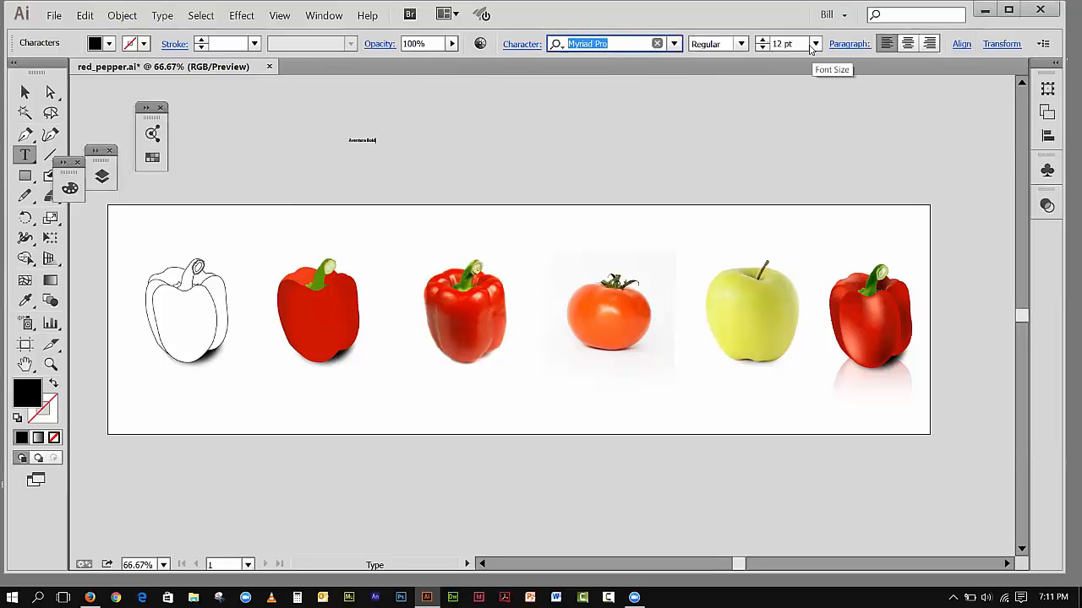
pyautogui.click(24, 93)
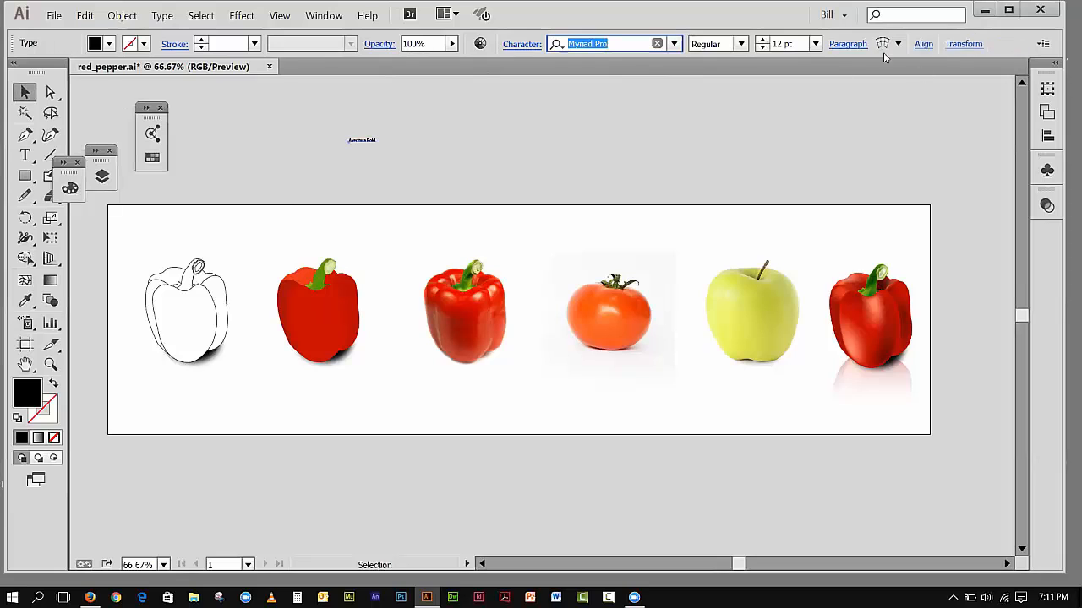
pyautogui.click(816, 44)
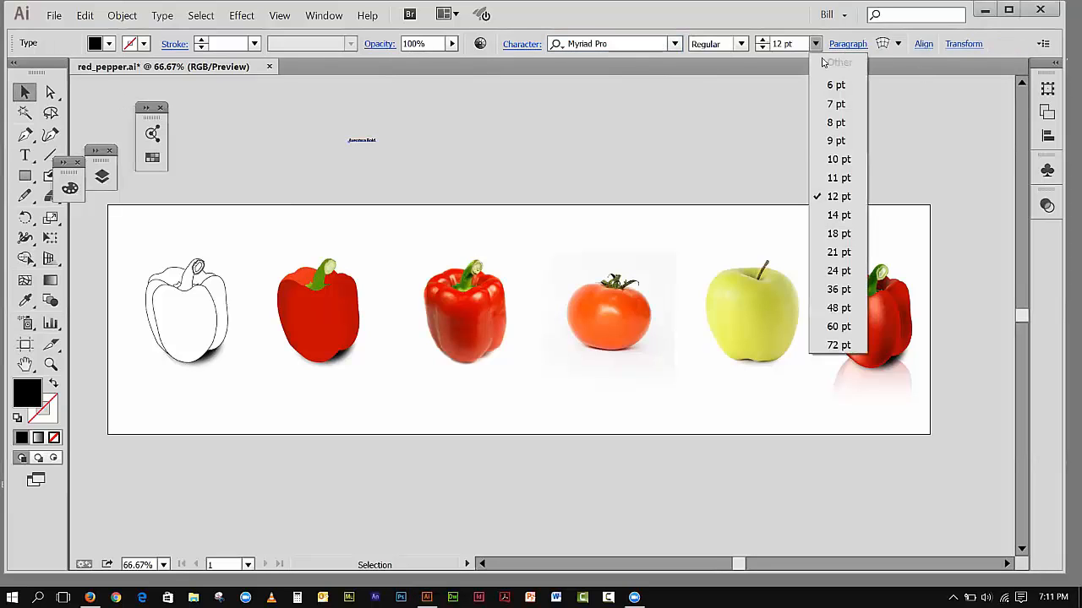
pyautogui.click(835, 345)
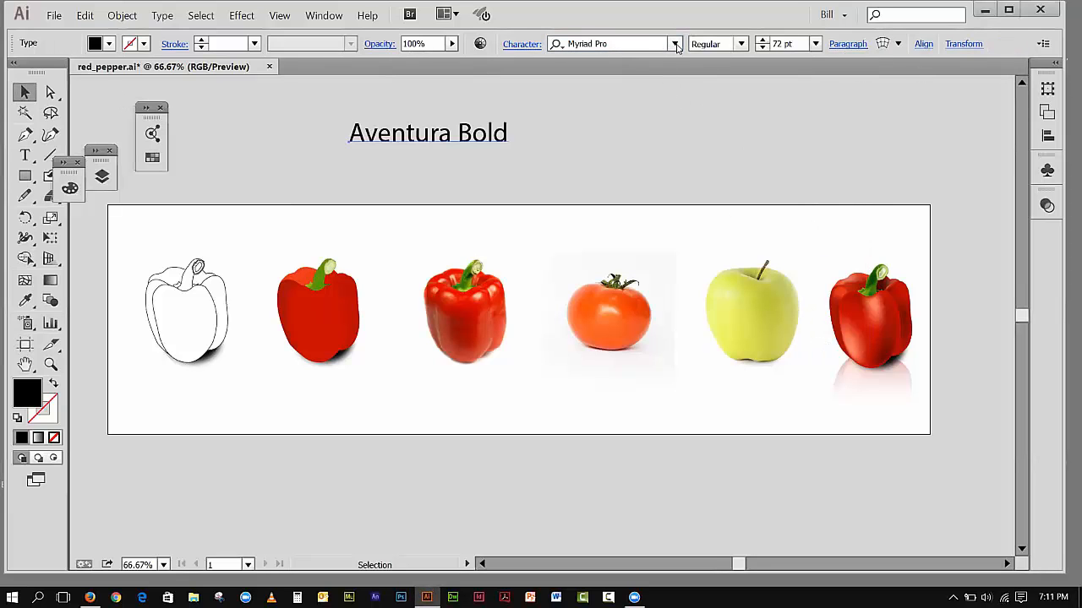
# Step: Search the fonts for "Aven" and apply Aventura Bold to the selected text object
pyautogui.click(644, 37)
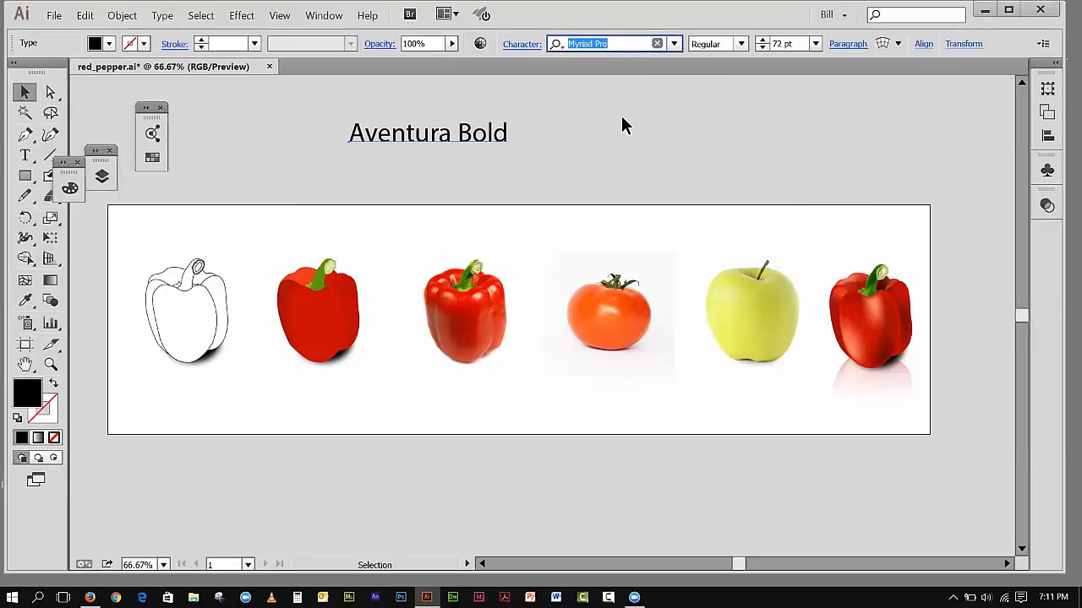
pyautogui.write('Av')
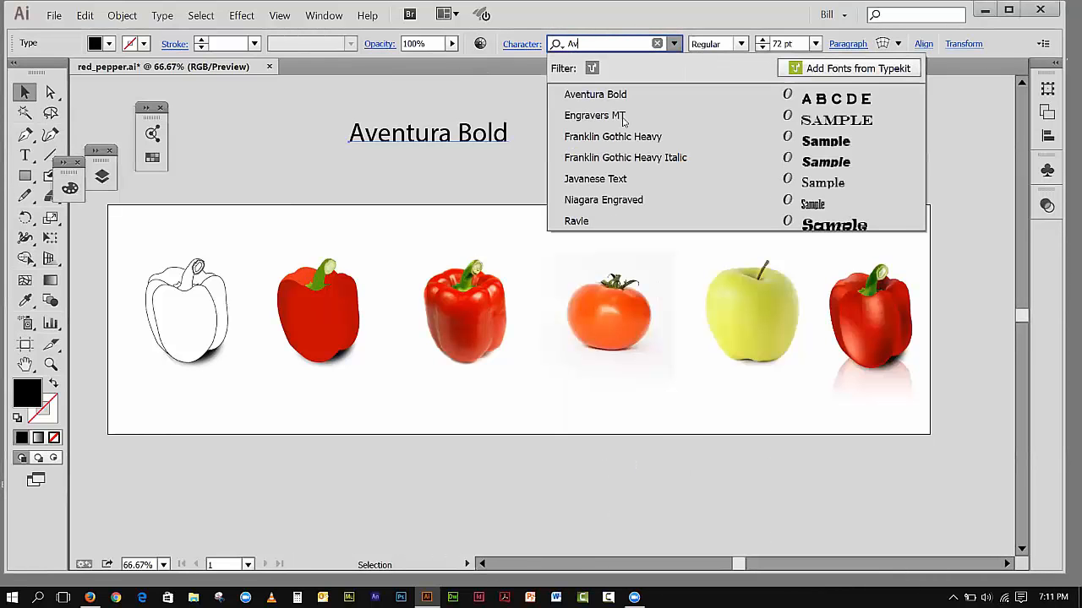
pyautogui.write('en')
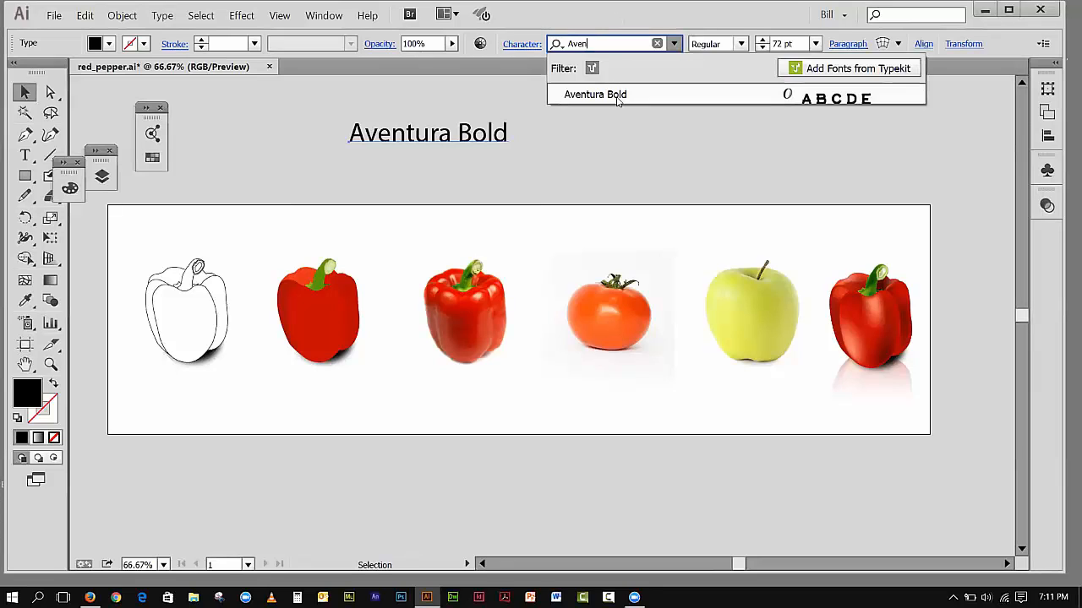
pyautogui.click(615, 95)
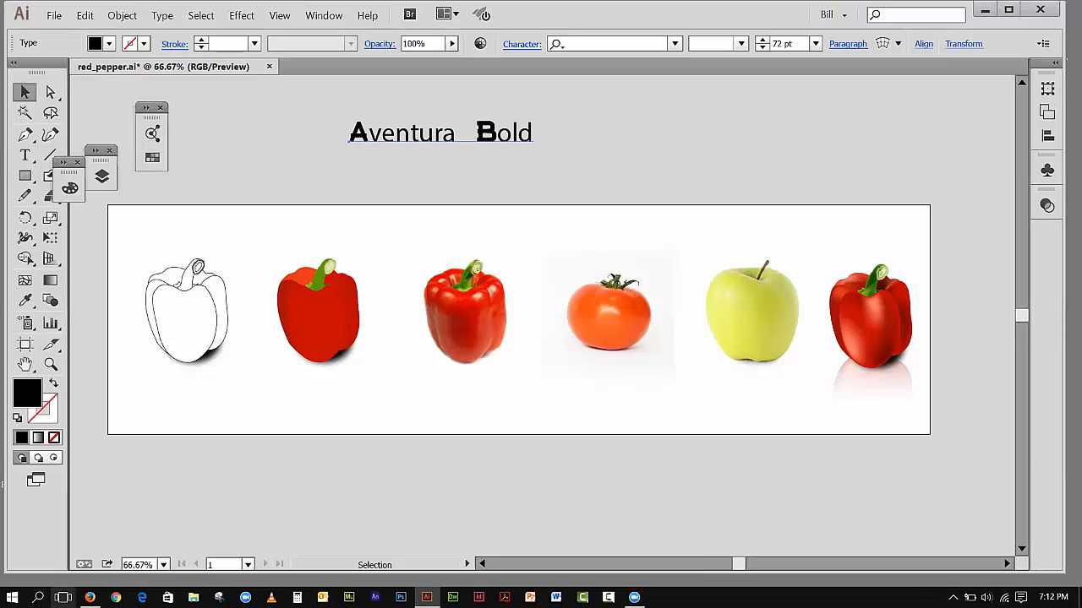
# Step: Open readme.txt in the AventuraFF folder through File Explorer, read it, close it, and switch back to Illustrator
pyautogui.click(90, 598)
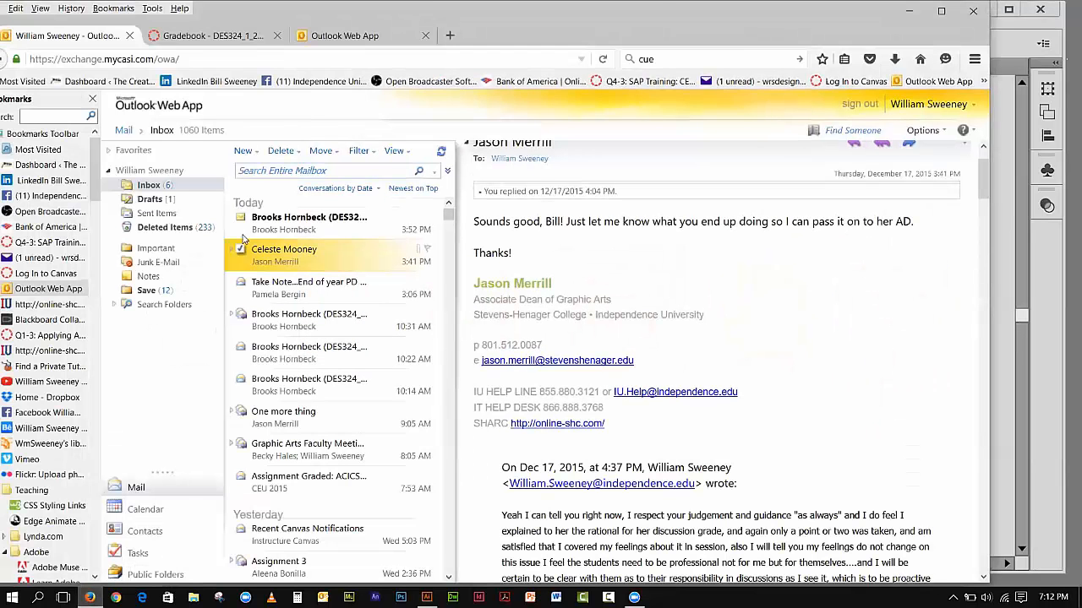
pyautogui.click(910, 11)
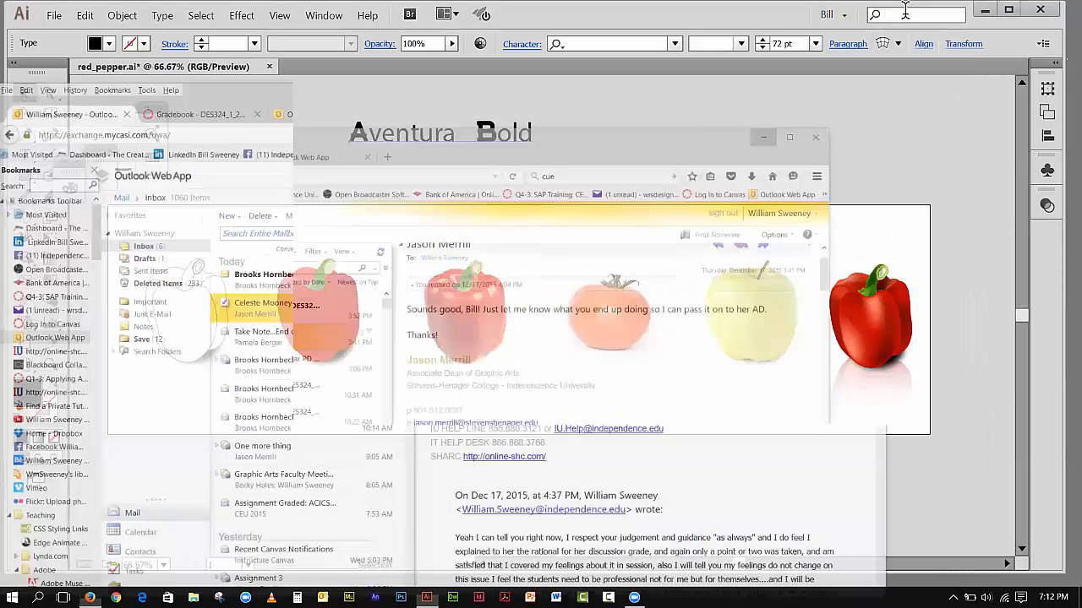
pyautogui.click(984, 9)
pyautogui.click(12, 598)
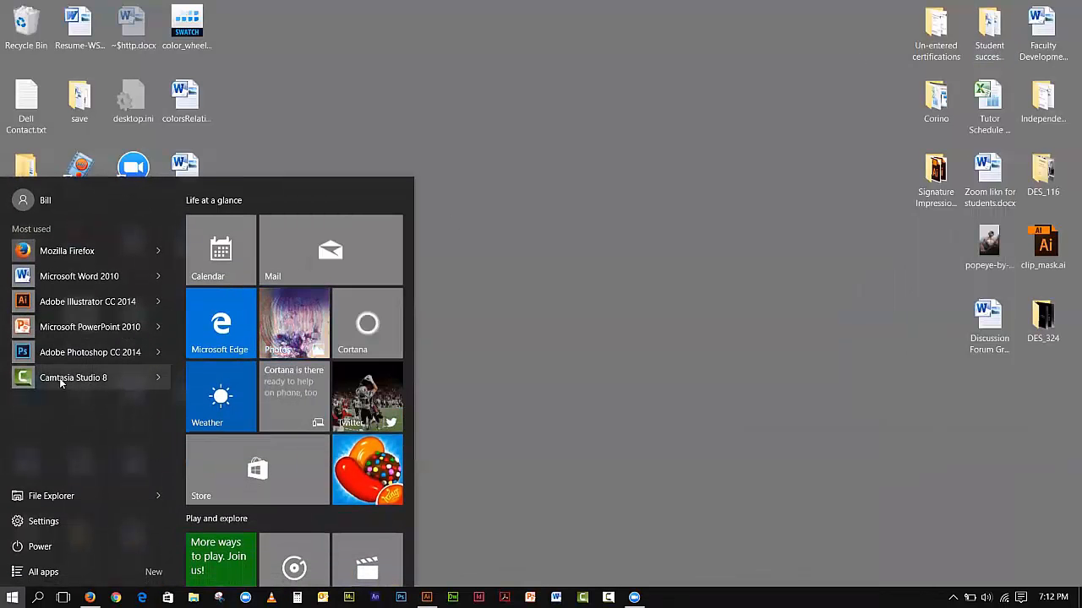
pyautogui.click(50, 496)
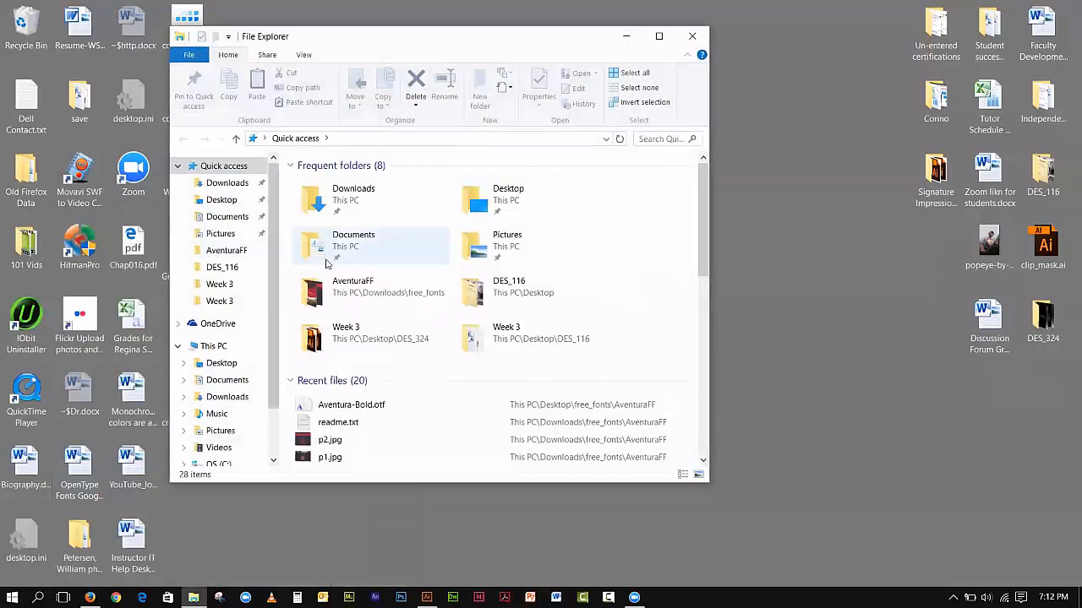
pyautogui.doubleClick(338, 286)
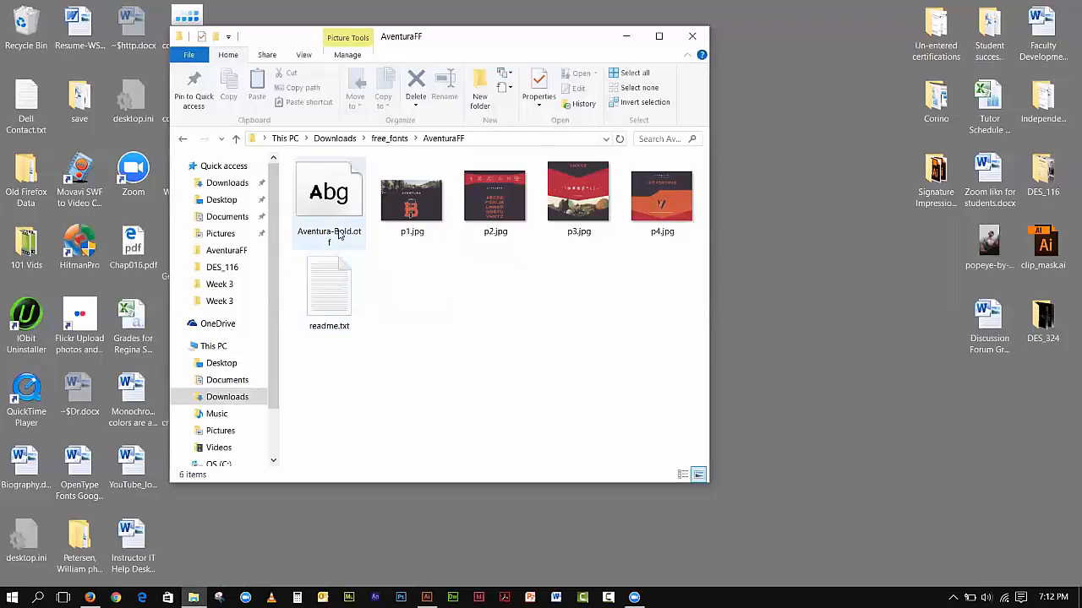
pyautogui.doubleClick(342, 283)
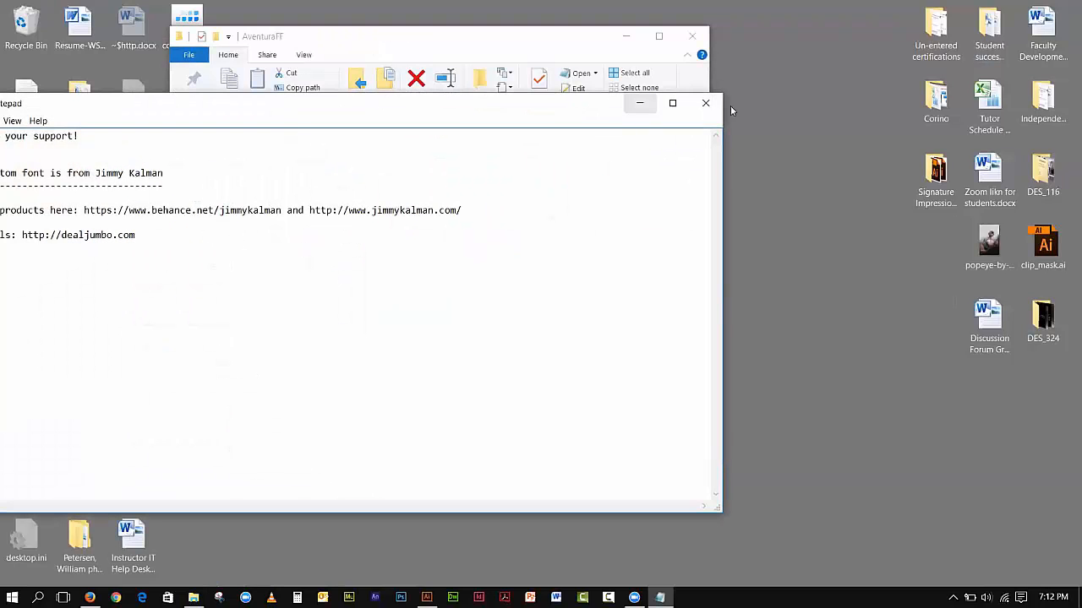
pyautogui.click(705, 102)
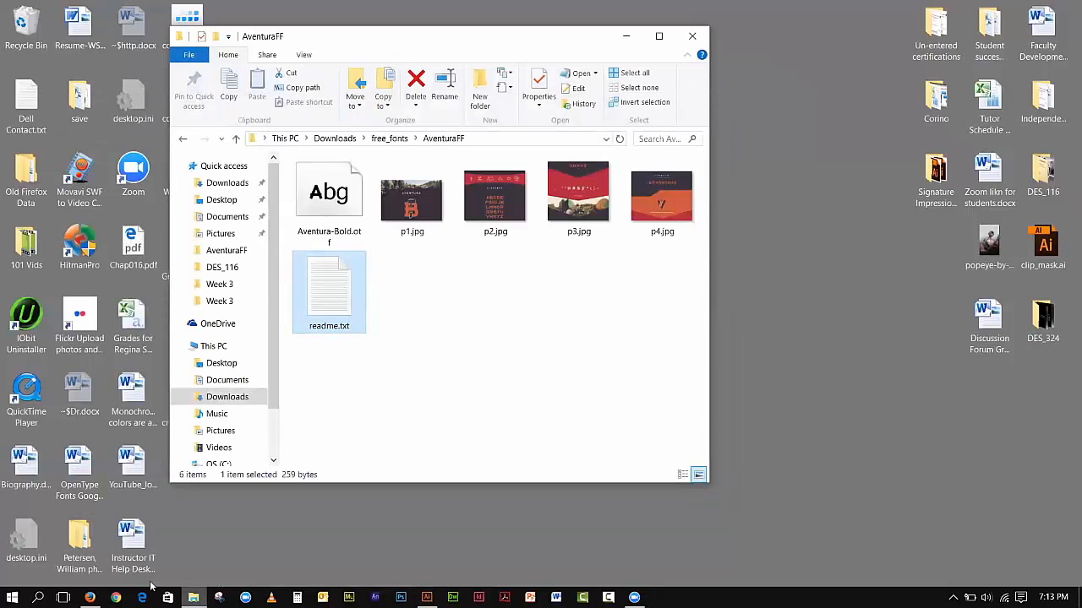
pyautogui.click(427, 597)
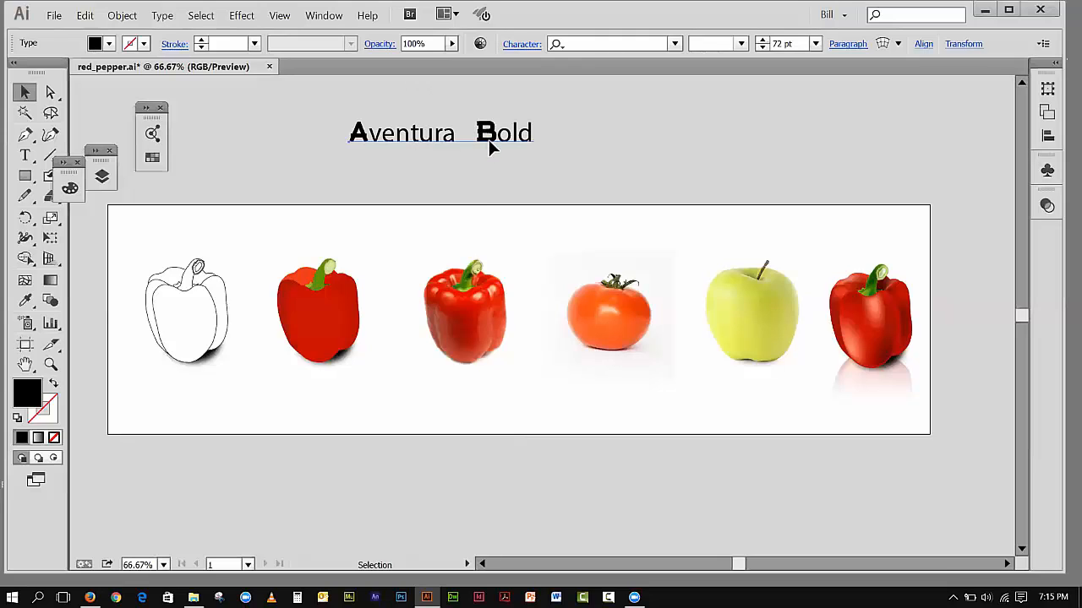
# Step: Apply All Caps to the whole "Aventura Bold" text object
pyautogui.click(524, 46)
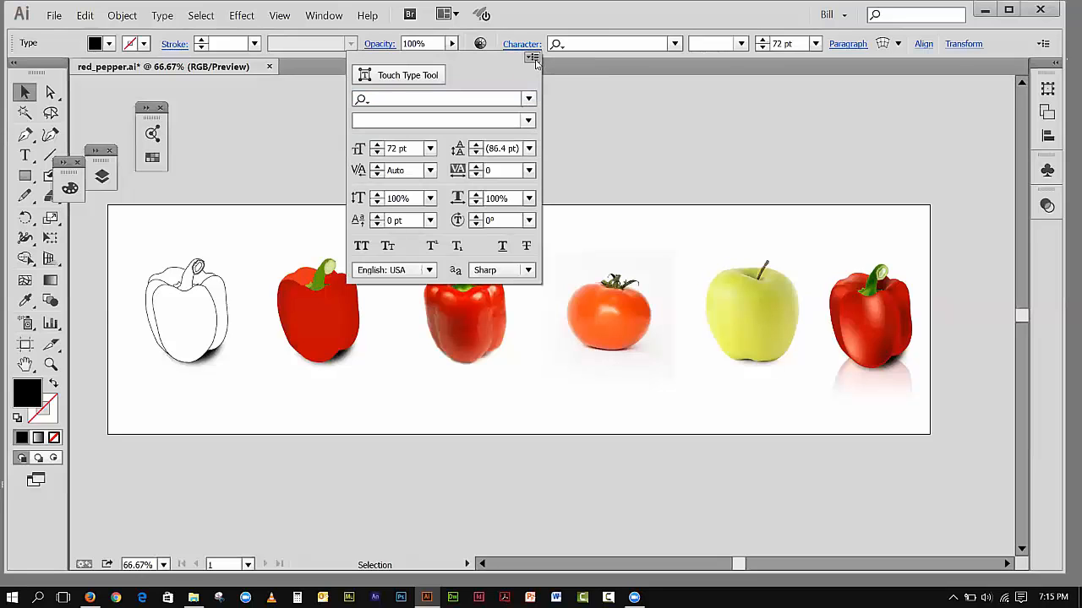
pyautogui.click(533, 59)
pyautogui.click(583, 93)
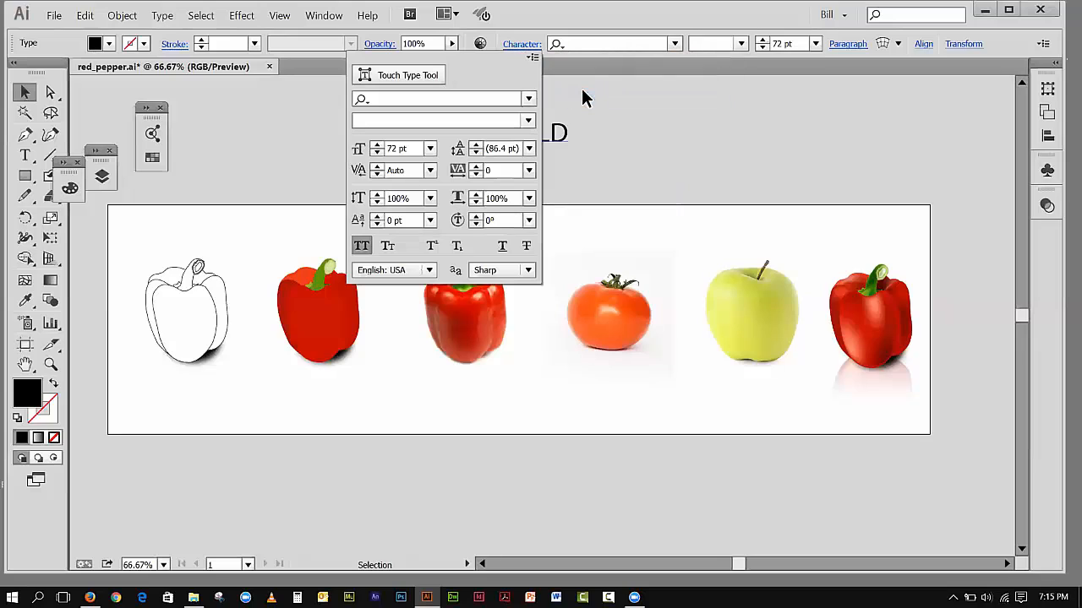
pyautogui.click(236, 115)
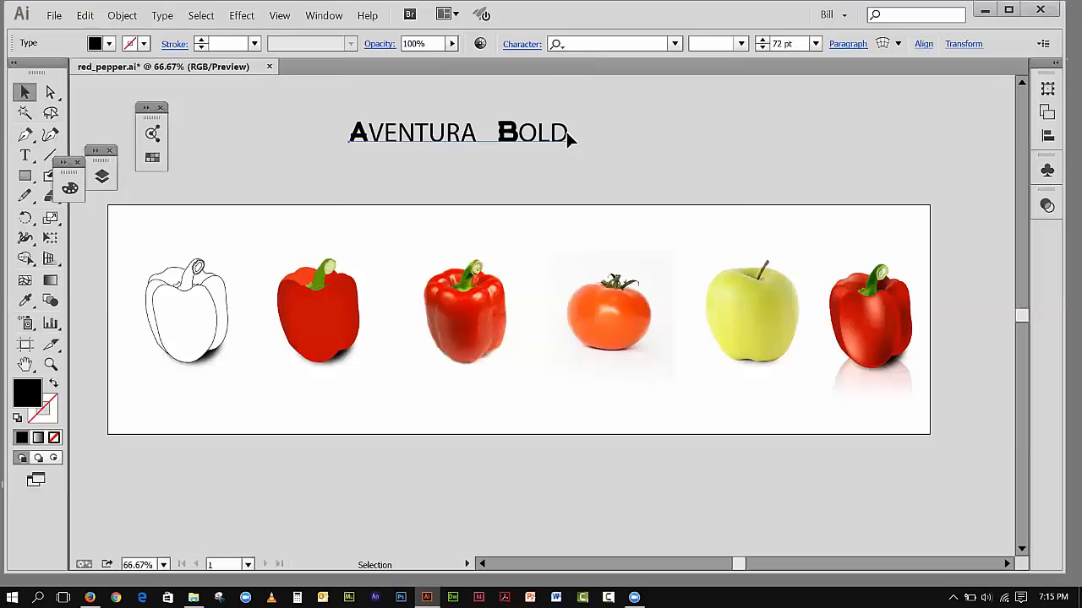
# Step: Select only the word "BOLD" in the text object and set its font to Verdana Regular
pyautogui.press('t')
pyautogui.moveTo(568, 132); pyautogui.dragTo(496, 133)
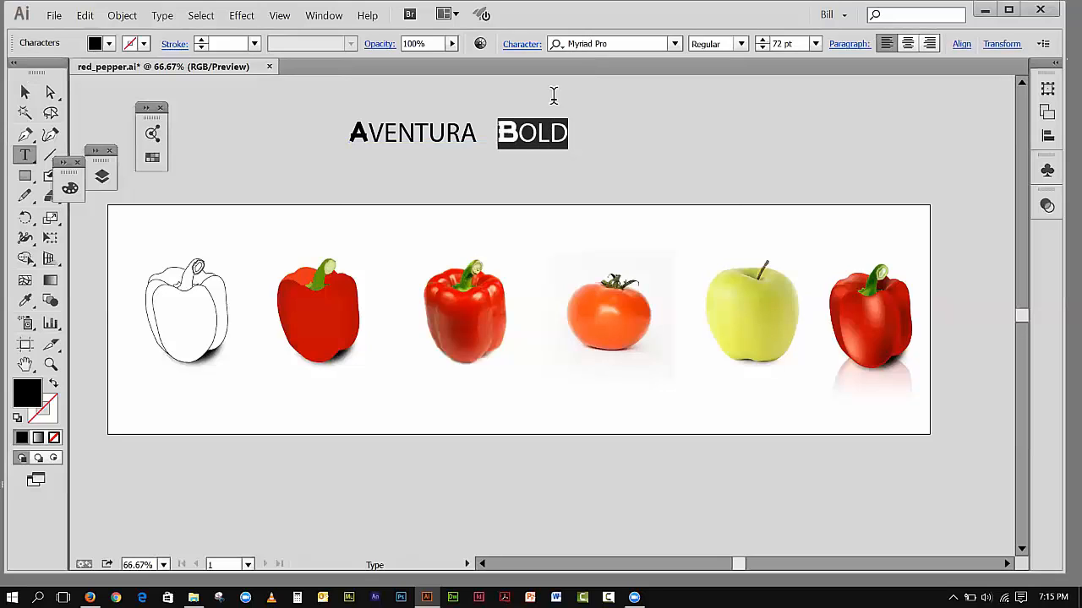
pyautogui.click(575, 43)
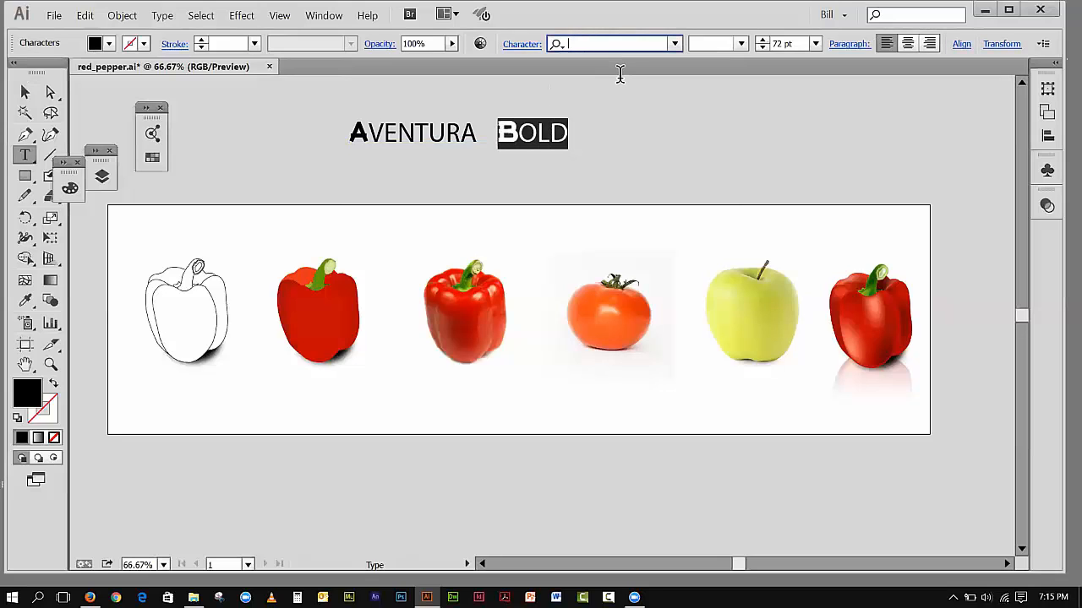
pyautogui.write('ven')
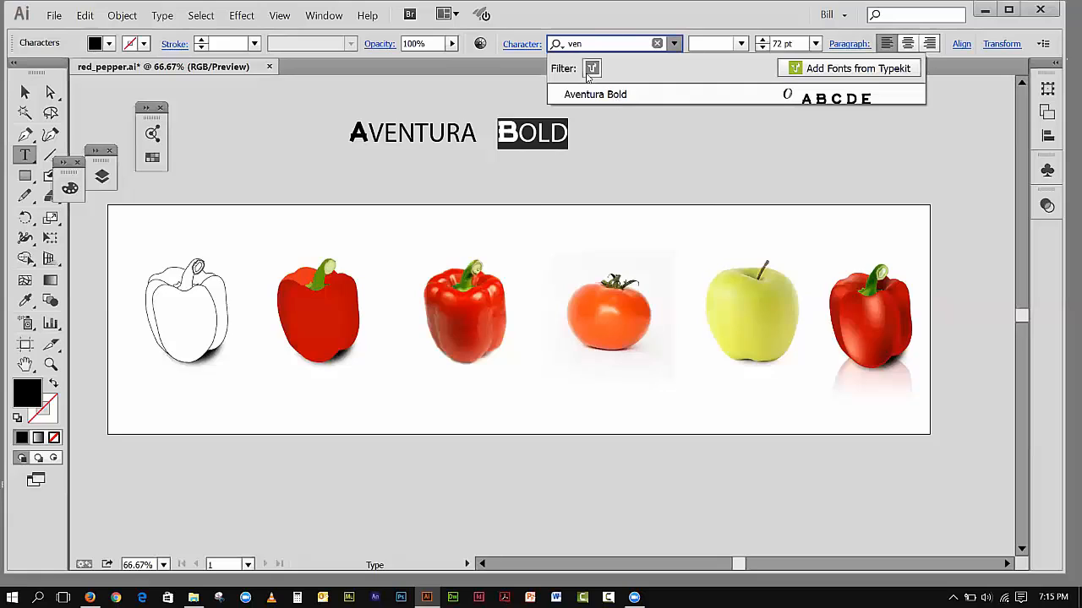
pyautogui.click(656, 44)
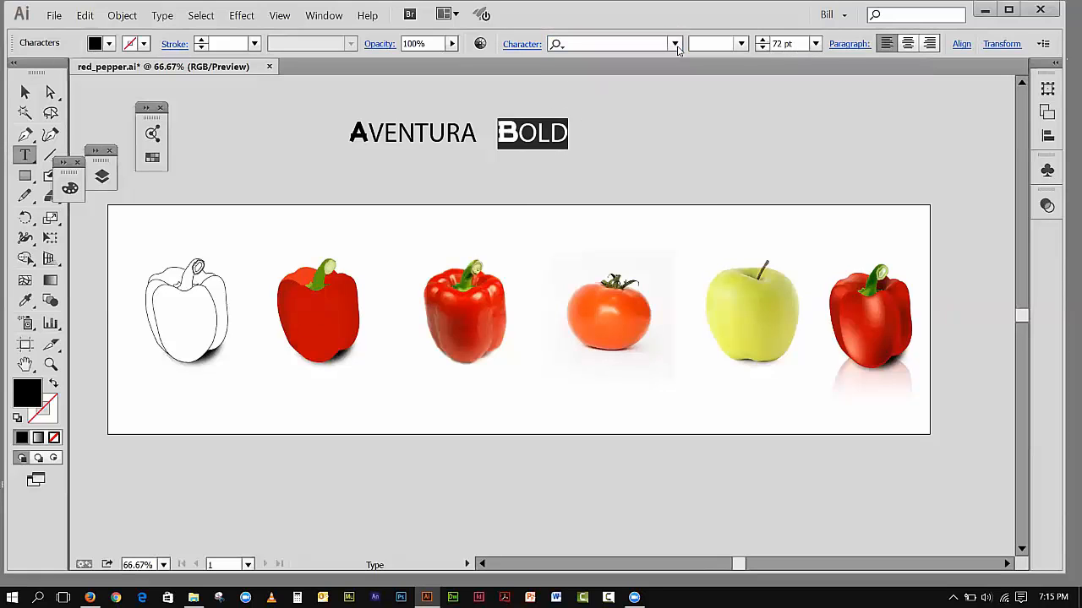
pyautogui.click(515, 45)
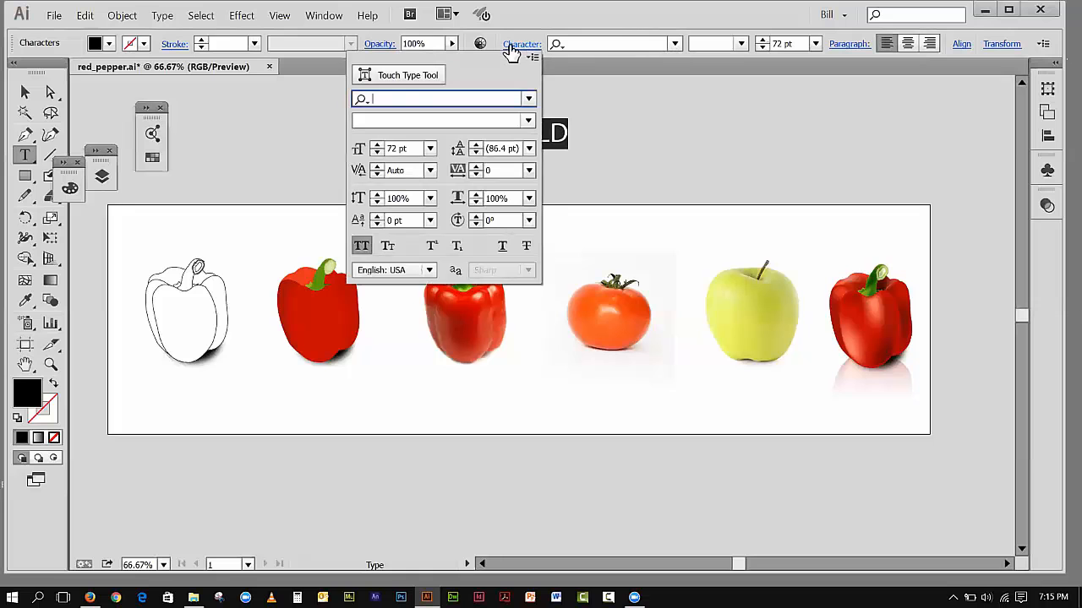
pyautogui.click(529, 99)
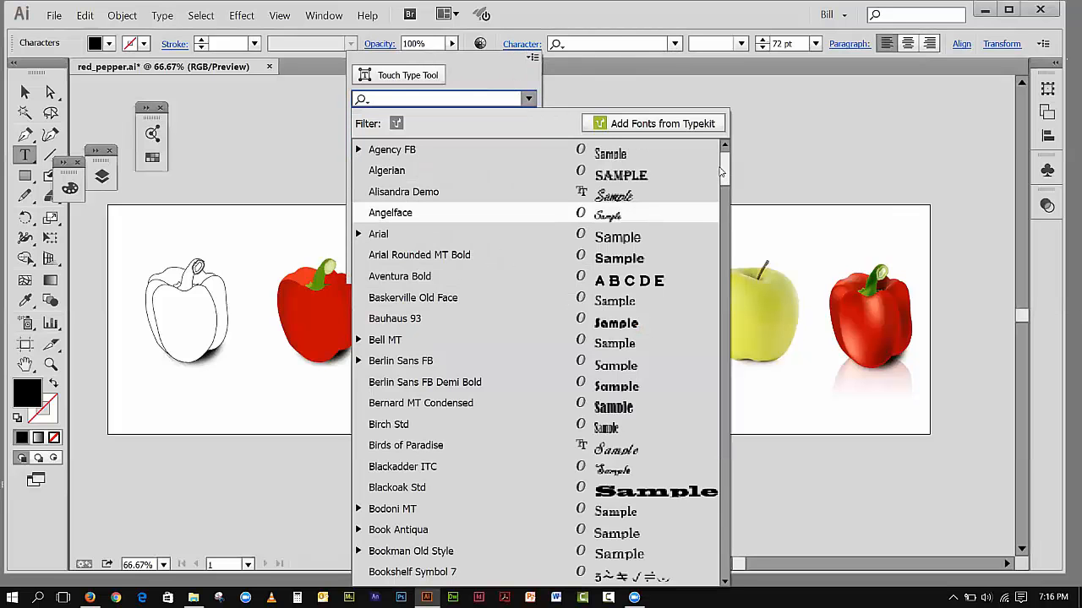
pyautogui.moveTo(729, 175); pyautogui.dragTo(727, 512)
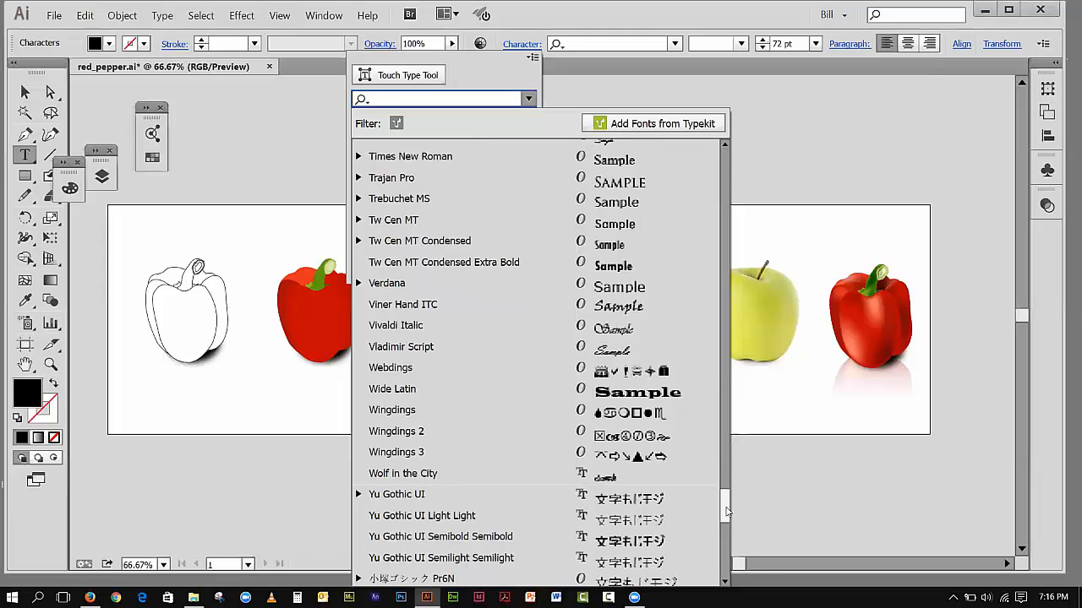
pyautogui.click(617, 290)
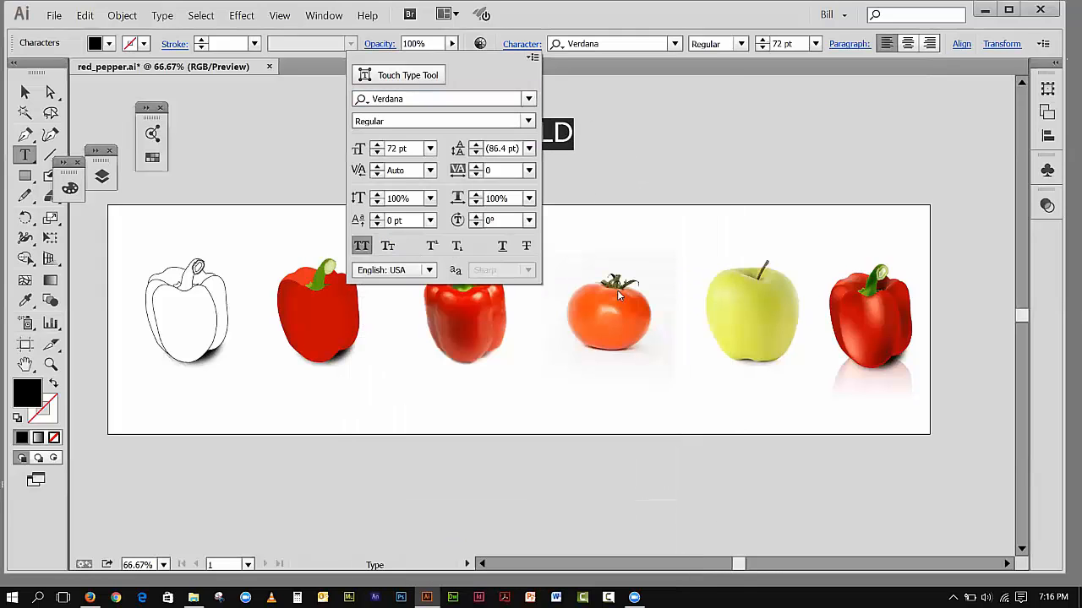
pyautogui.click(647, 102)
# Step: Turn off All Caps for the word "BOLD" and deselect the text
pyautogui.moveTo(578, 136); pyautogui.dragTo(483, 133)
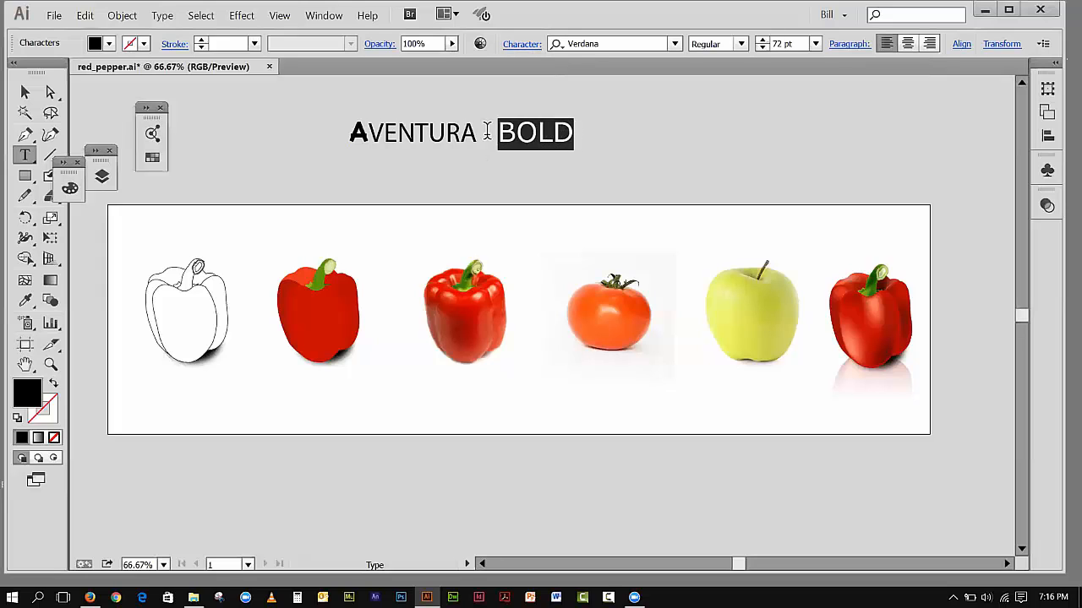
pyautogui.click(524, 44)
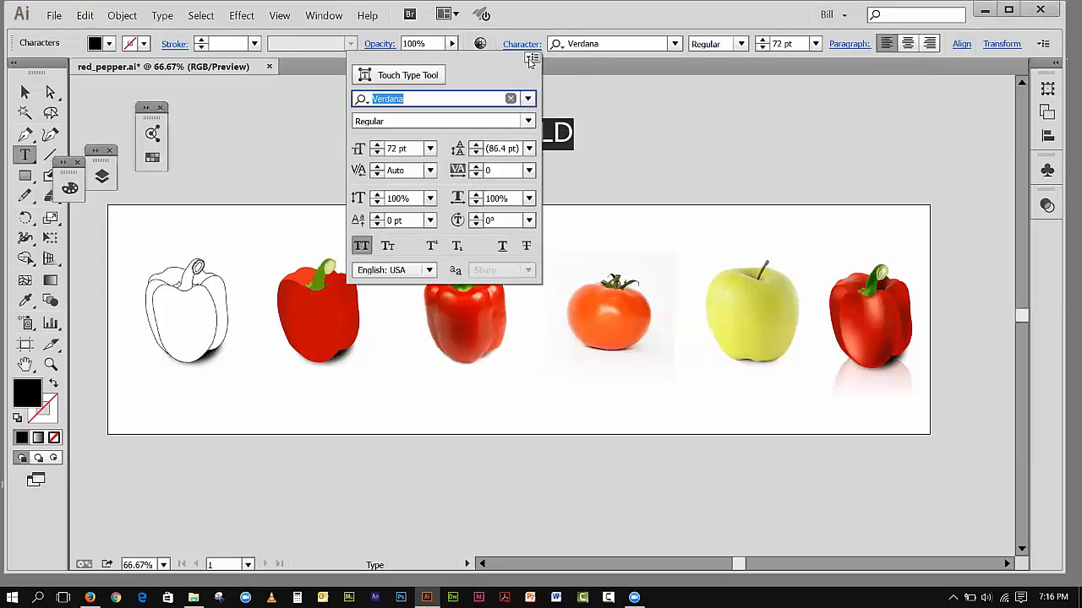
pyautogui.click(531, 58)
pyautogui.click(585, 94)
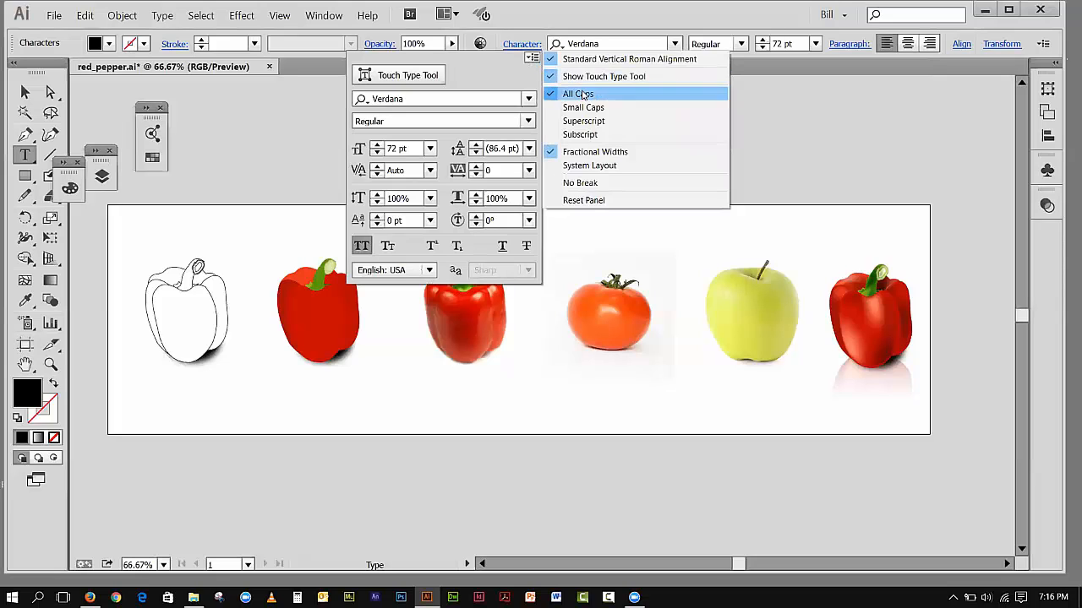
pyautogui.click(587, 109)
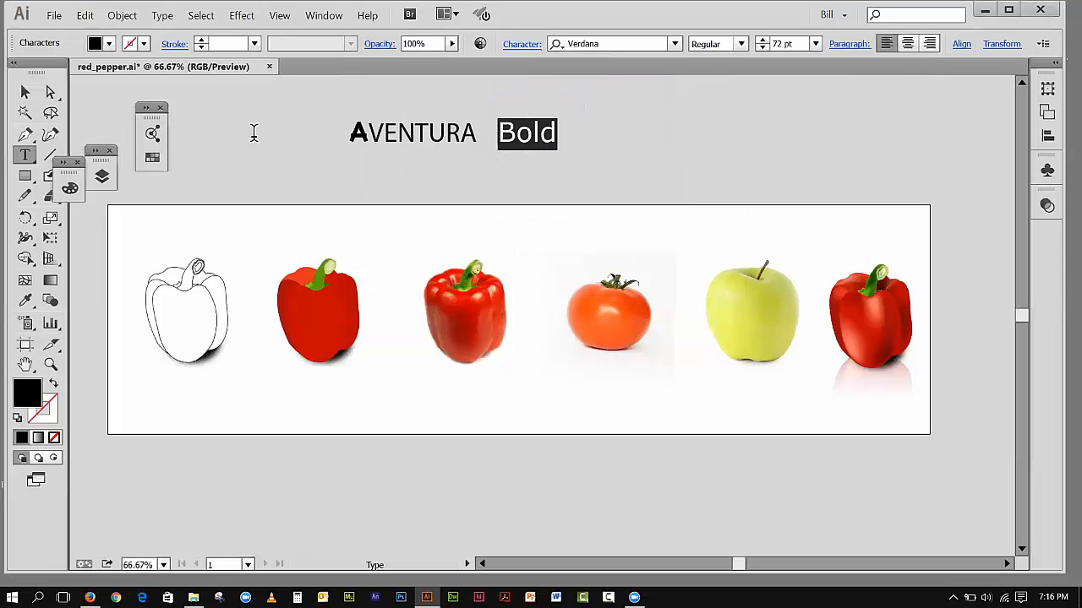
pyautogui.click(25, 92)
pyautogui.click(197, 92)
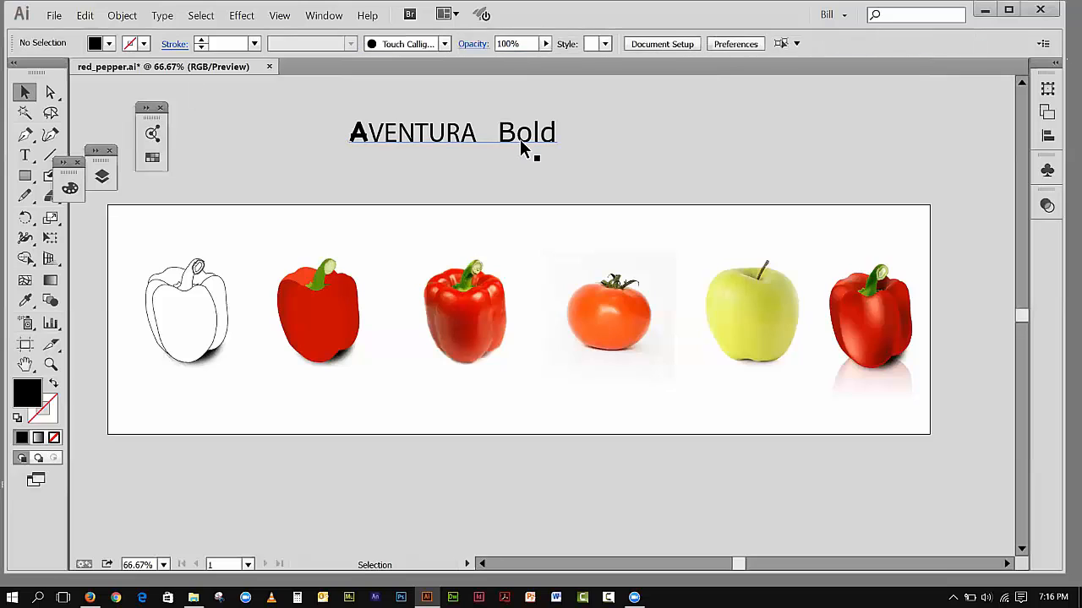
# Step: Turn off All Caps for the letters "VENTURA" in the first word and leave text editing
pyautogui.doubleClick(474, 145)
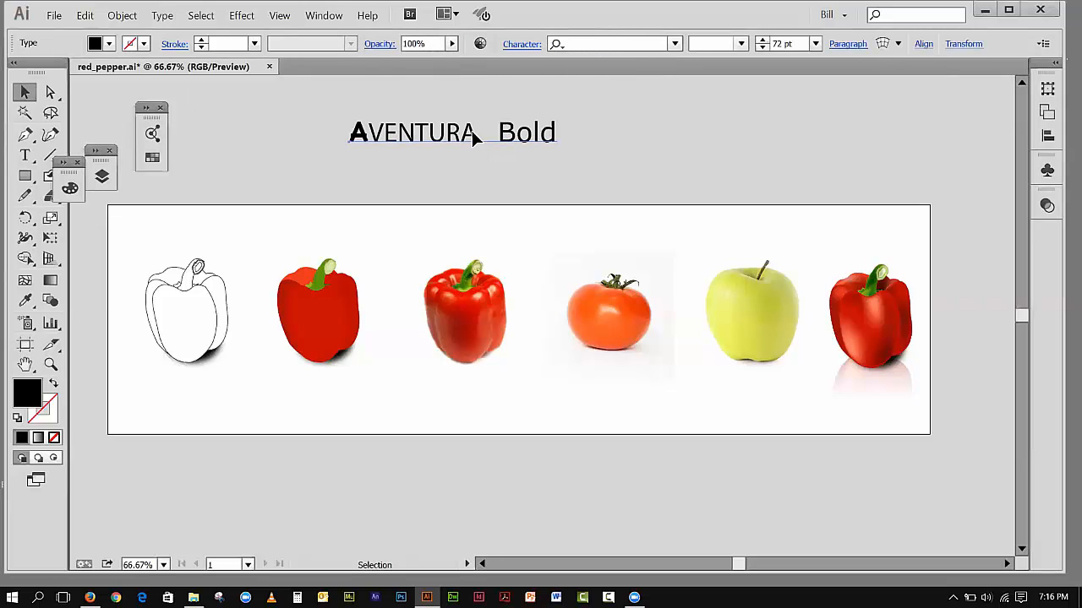
pyautogui.moveTo(475, 133); pyautogui.dragTo(369, 133)
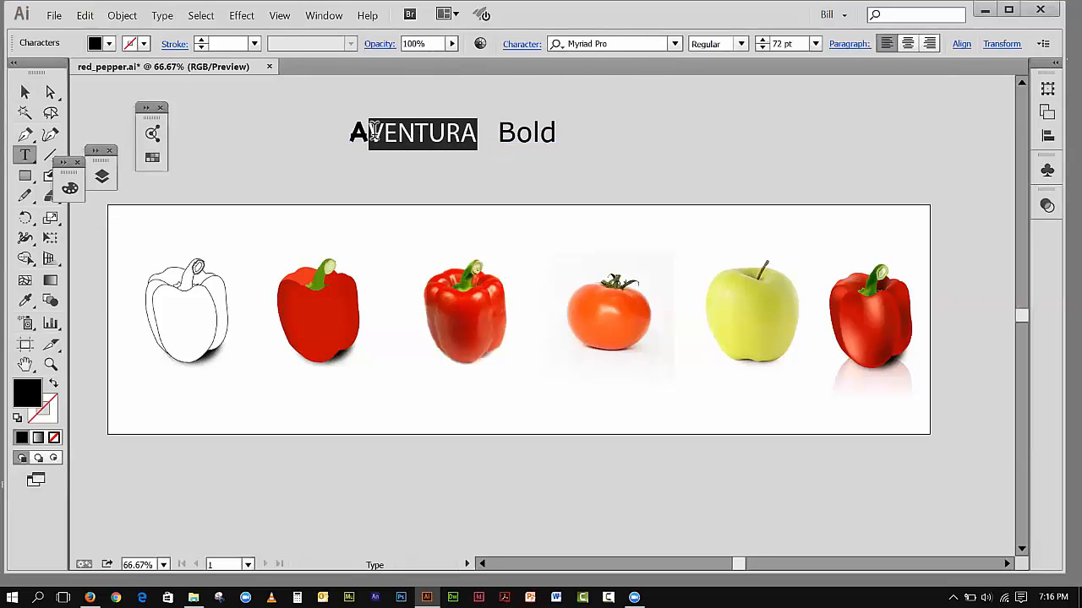
pyautogui.click(539, 48)
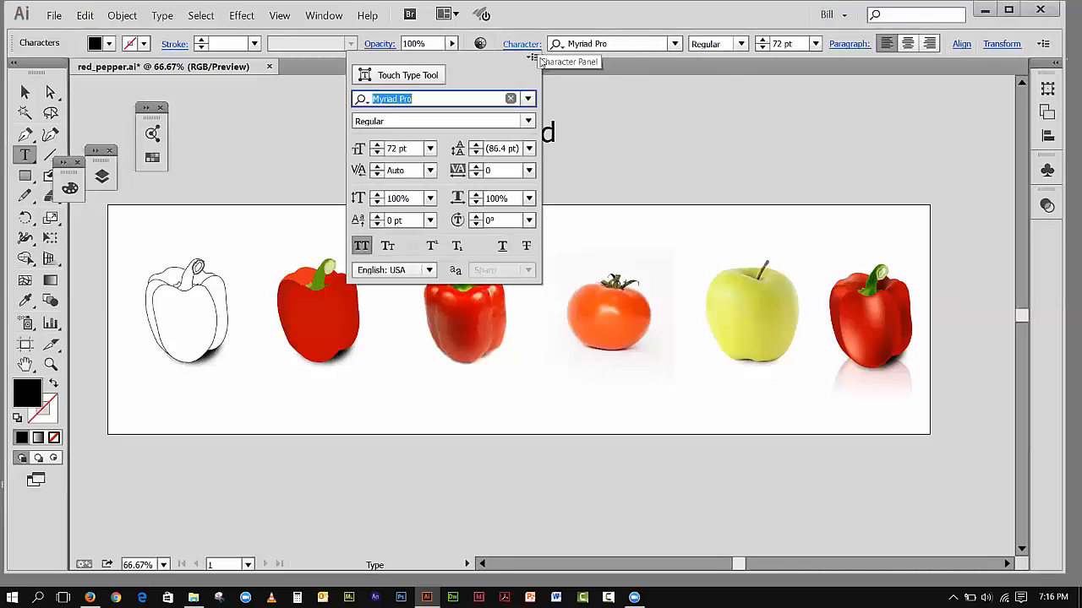
pyautogui.click(531, 57)
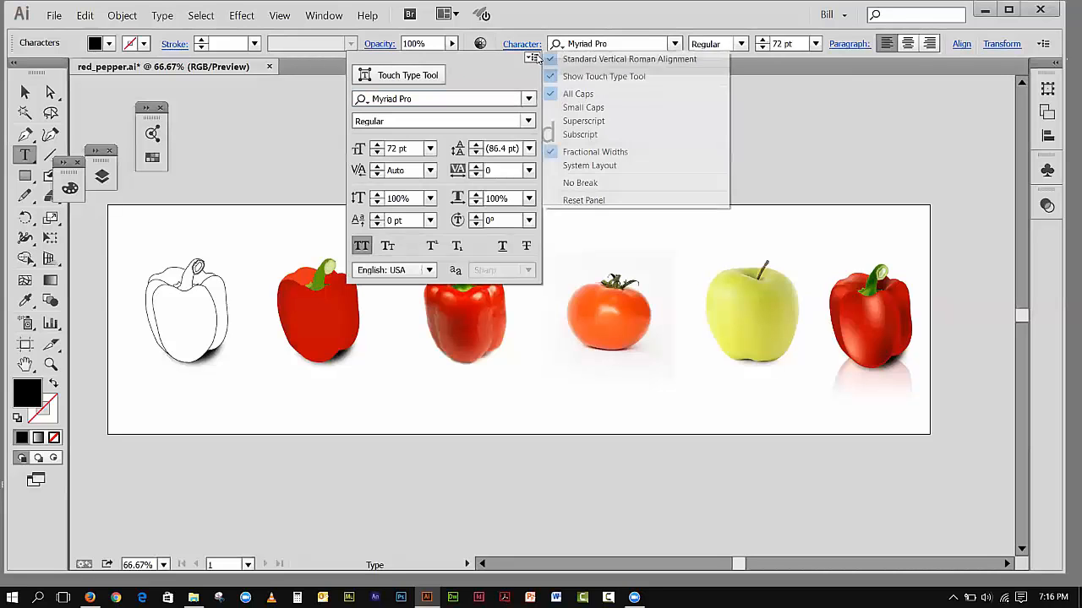
pyautogui.click(578, 94)
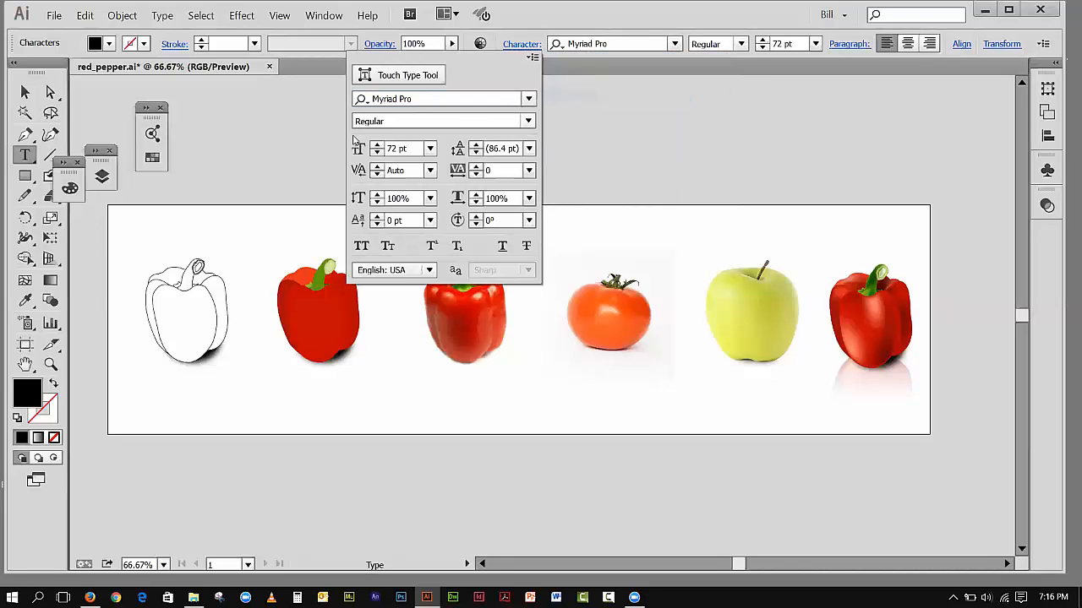
pyautogui.click(588, 85)
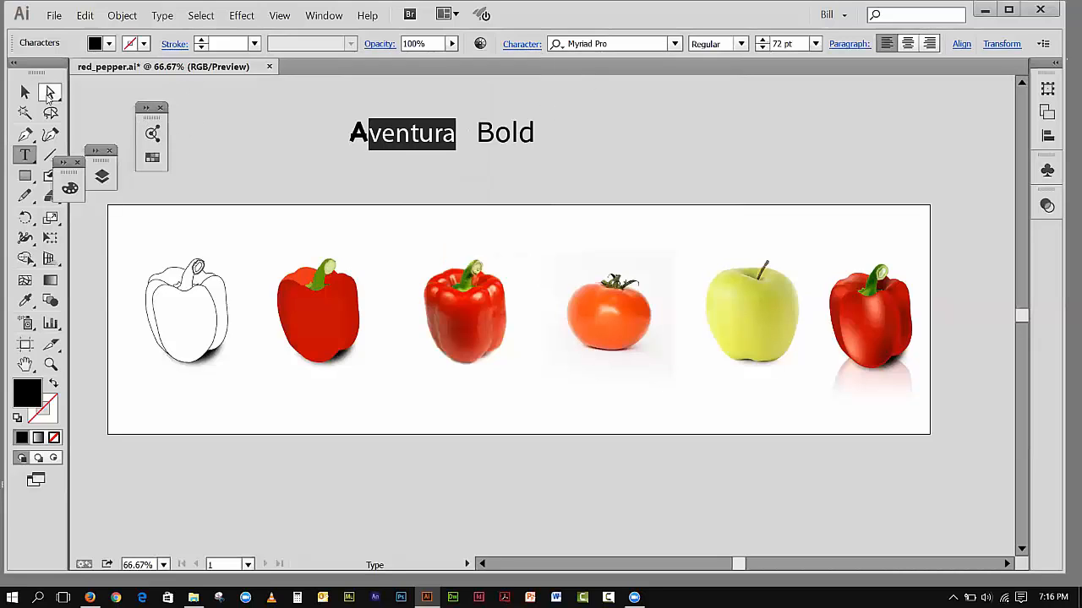
pyautogui.click(27, 94)
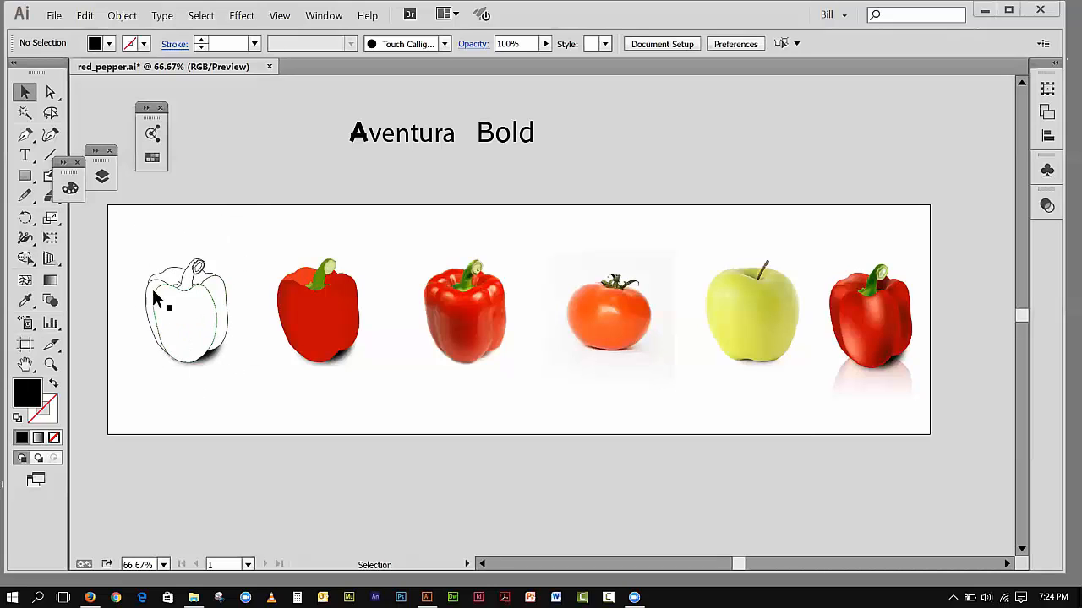
# Step: Create a black rectangle at full artboard height behind the outline pepper
pyautogui.click(54, 282)
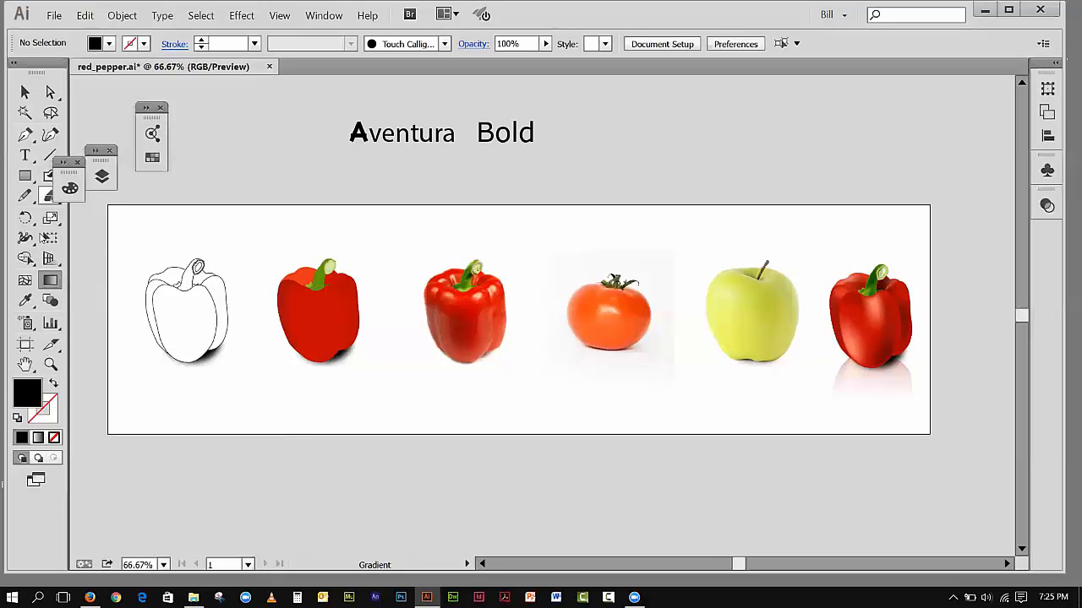
pyautogui.click(25, 176)
pyautogui.moveTo(108, 205); pyautogui.dragTo(258, 433)
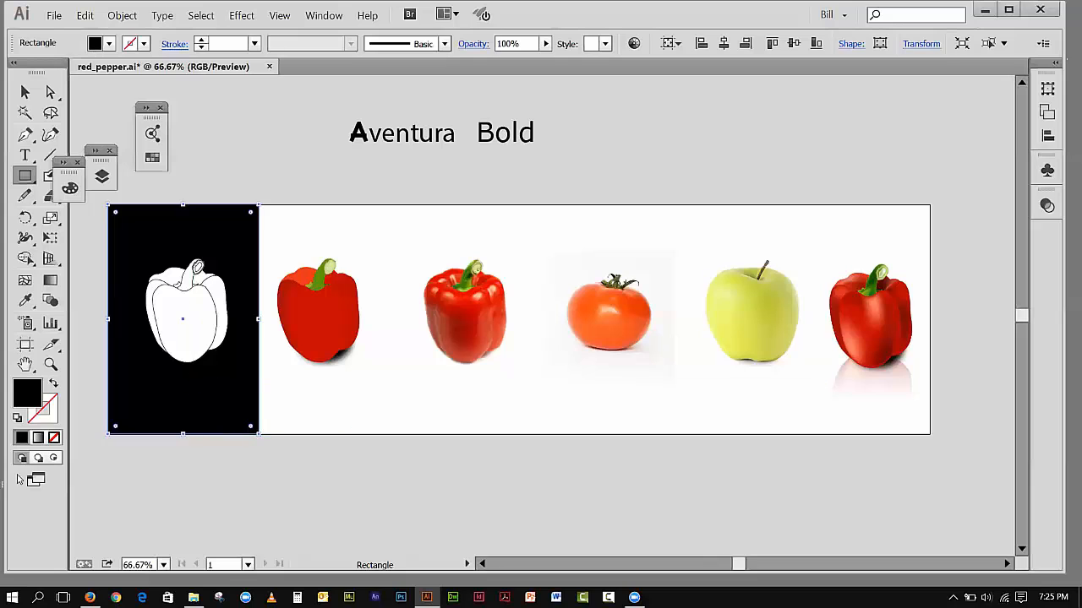
# Step: Fill the rectangle with a white-to-black linear gradient at a 90° angle and deselect it
pyautogui.click(38, 437)
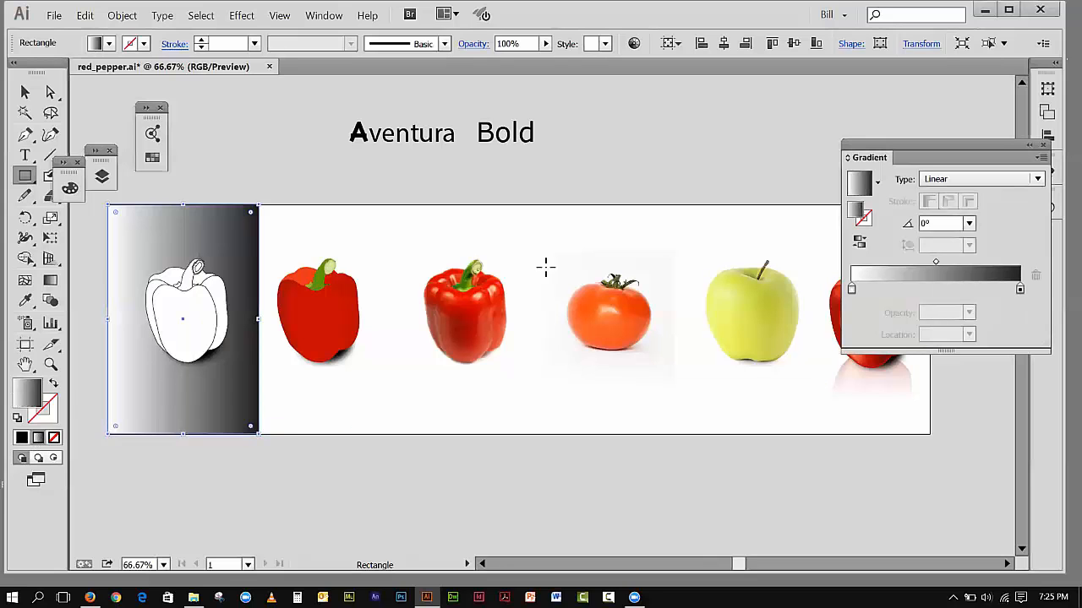
pyautogui.moveTo(925, 157); pyautogui.dragTo(720, 136)
pyautogui.click(765, 203)
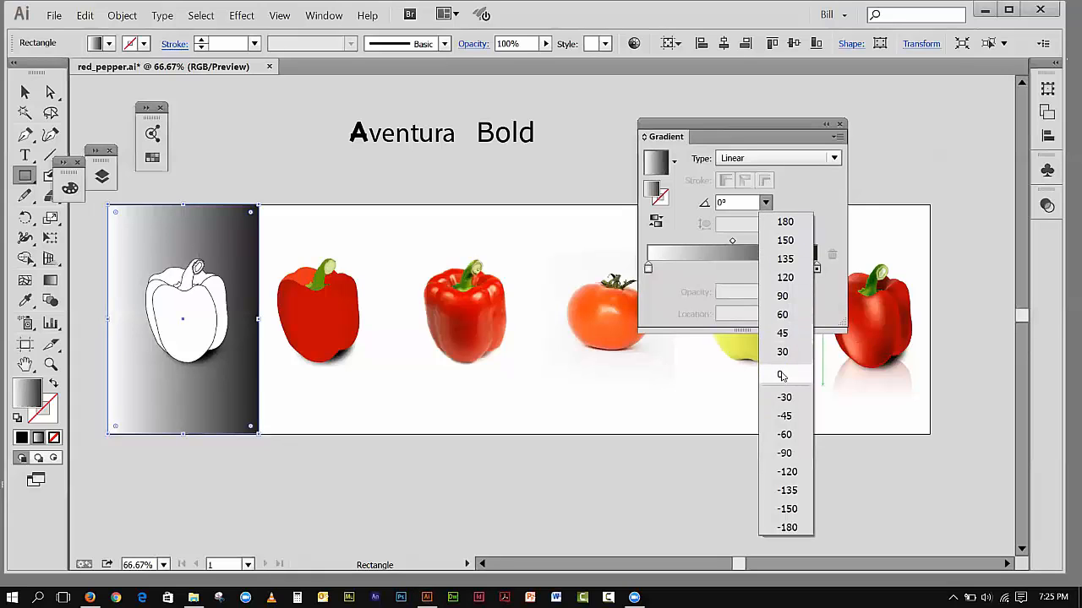
pyautogui.click(782, 297)
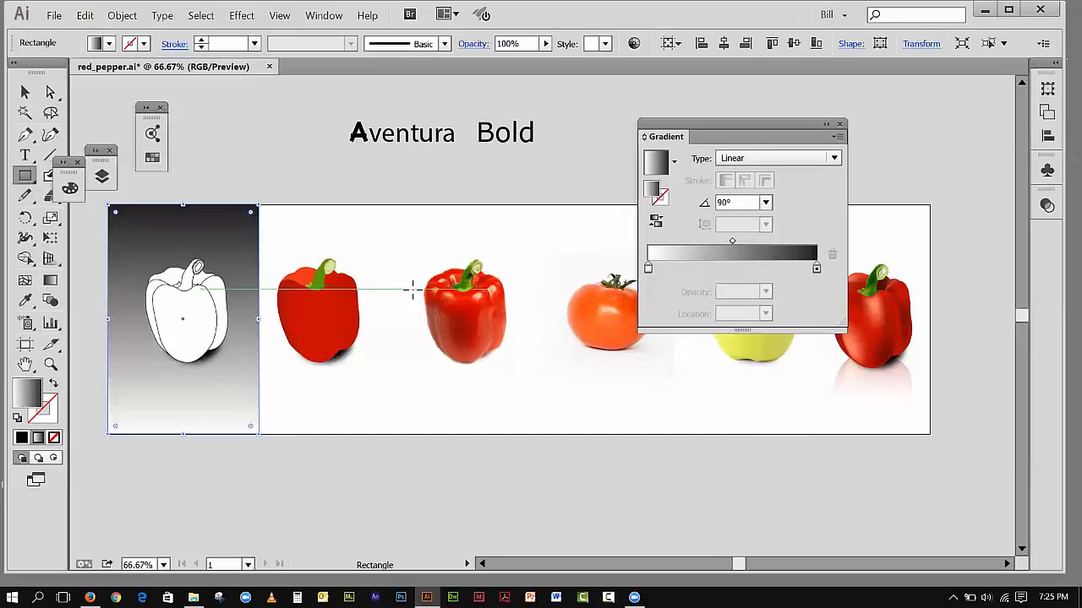
pyautogui.click(24, 91)
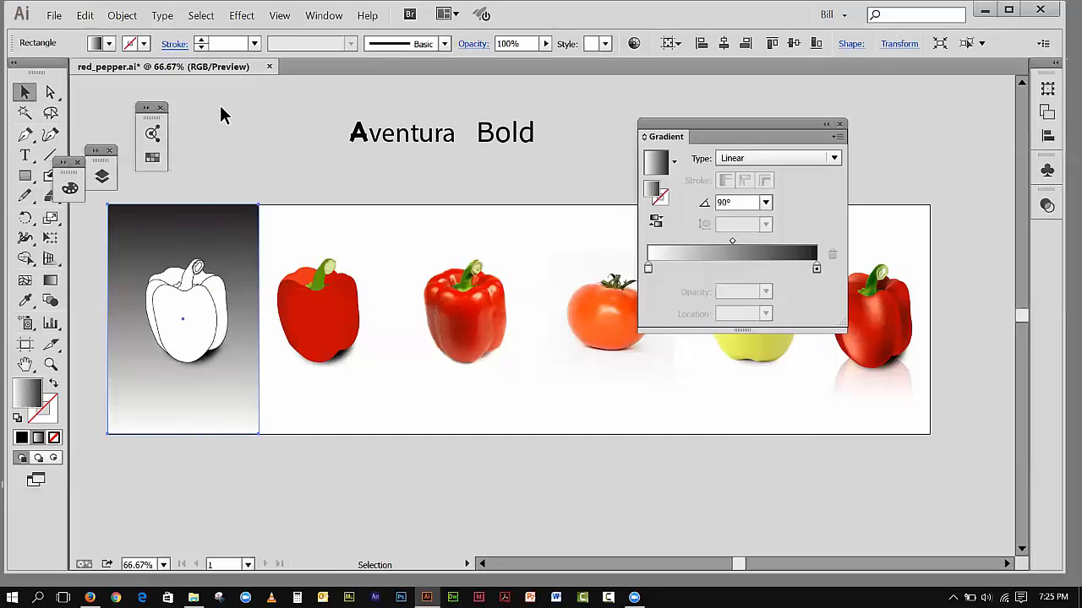
pyautogui.click(224, 181)
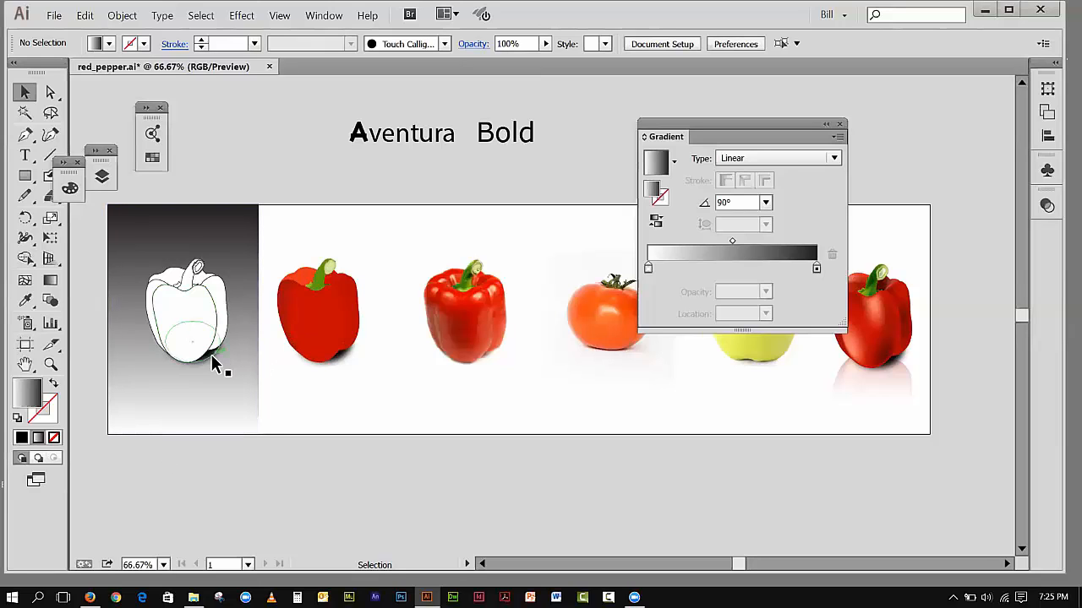
# Step: Try to move the outline pepper's shadow, which is grouped with the pepper, and undo the move
pyautogui.moveTo(210, 355); pyautogui.dragTo(229, 376)
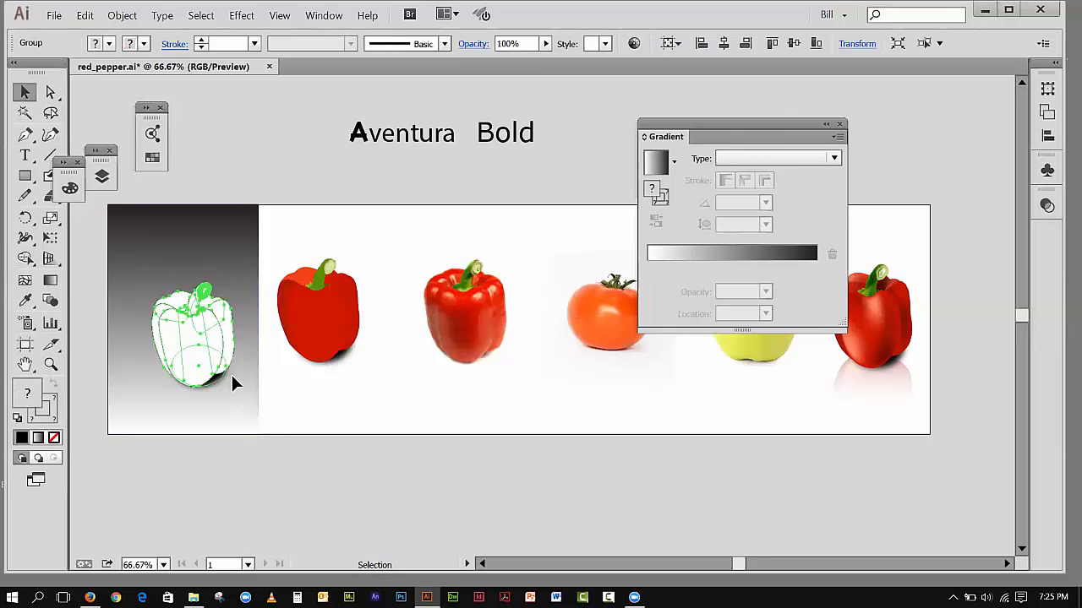
pyautogui.hotkey('ctrl', 'z')
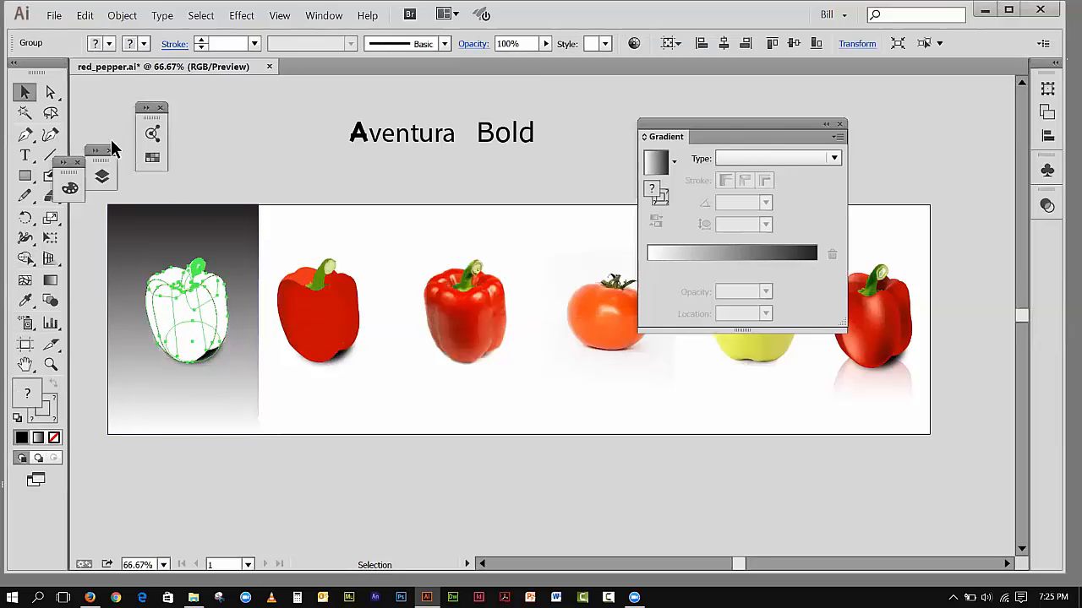
# Step: Tear off the Direct Selection tool group as a floating palette and activate the Group Selection tool
pyautogui.click(51, 92)
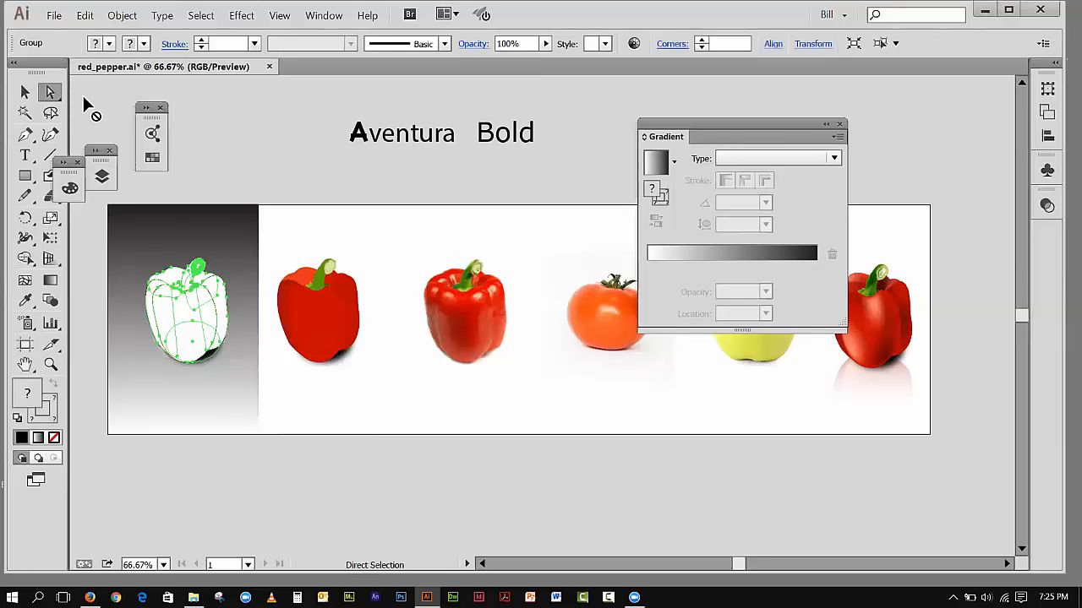
pyautogui.moveTo(51, 92); pyautogui.dragTo(230, 100)
pyautogui.moveTo(72, 74); pyautogui.dragTo(269, 102)
pyautogui.click(278, 133)
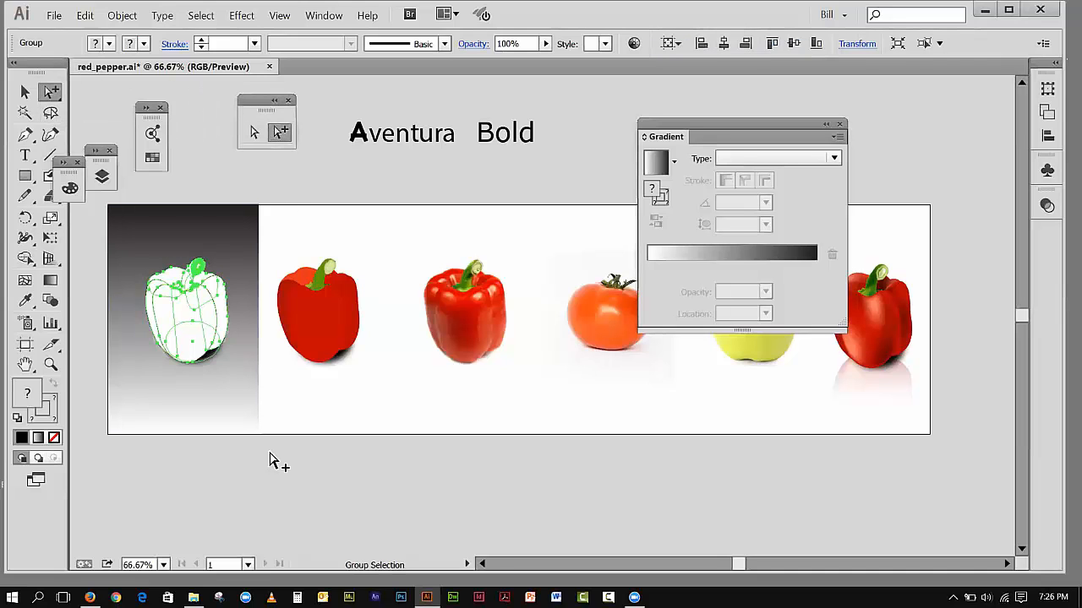
# Step: Move only the blurred shadow ellipse below the outline pepper and look at the available Blur effects
pyautogui.click(235, 490)
pyautogui.moveTo(212, 357); pyautogui.dragTo(213, 406)
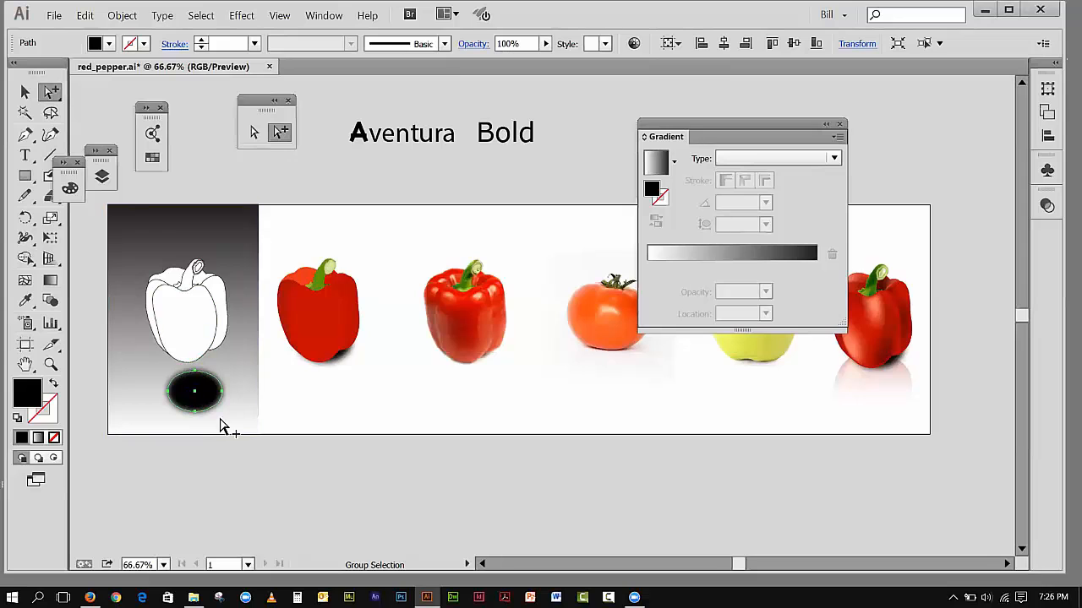
pyautogui.click(241, 16)
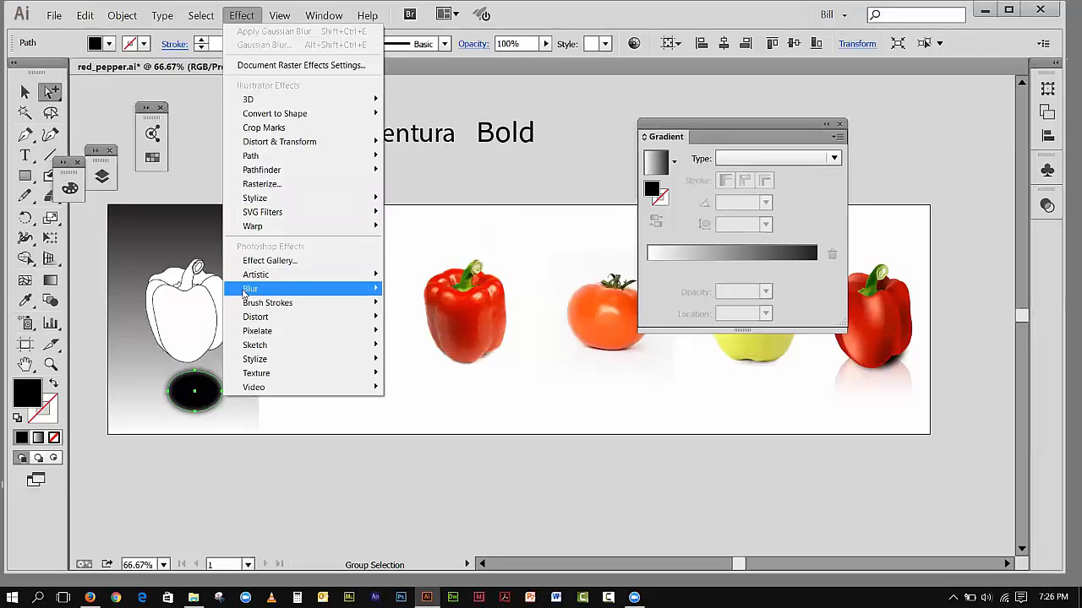
pyautogui.moveTo(245, 290)
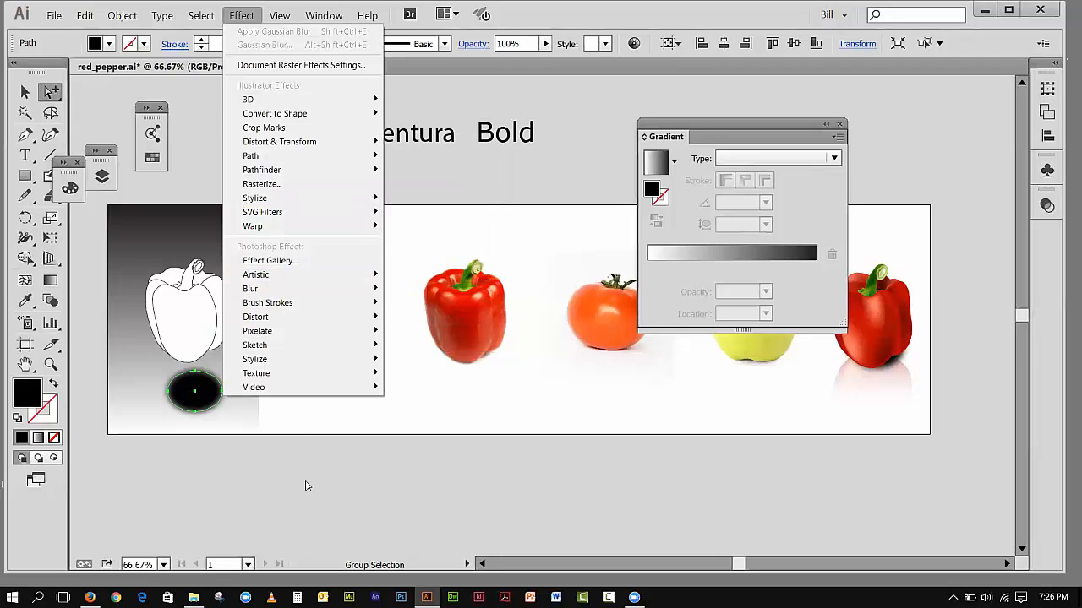
pyautogui.click(306, 489)
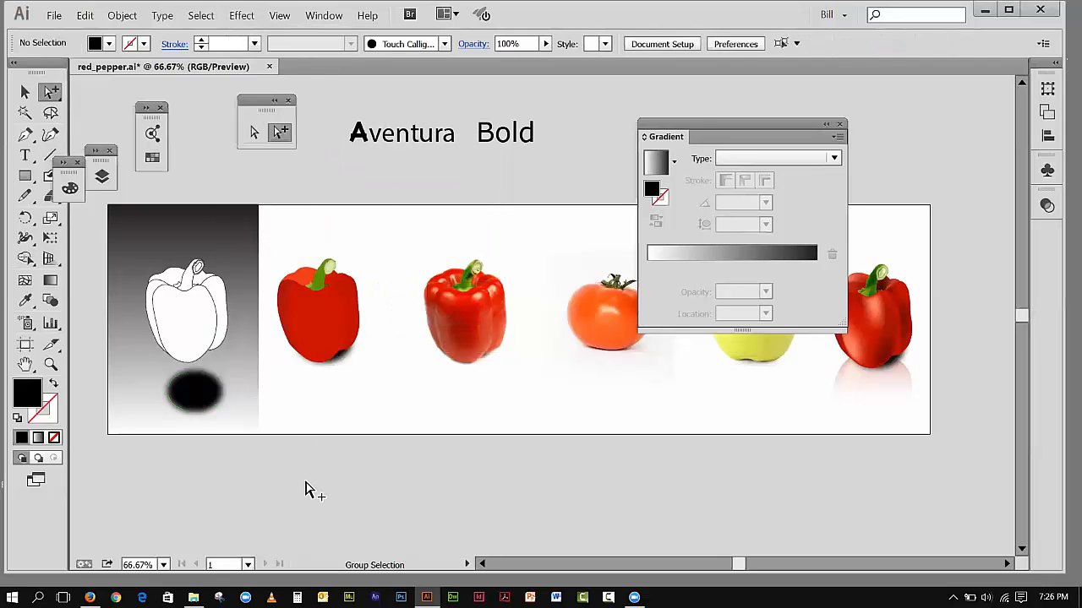
# Step: Undo the shadow ellipse's move and deselect it
pyautogui.click(85, 15)
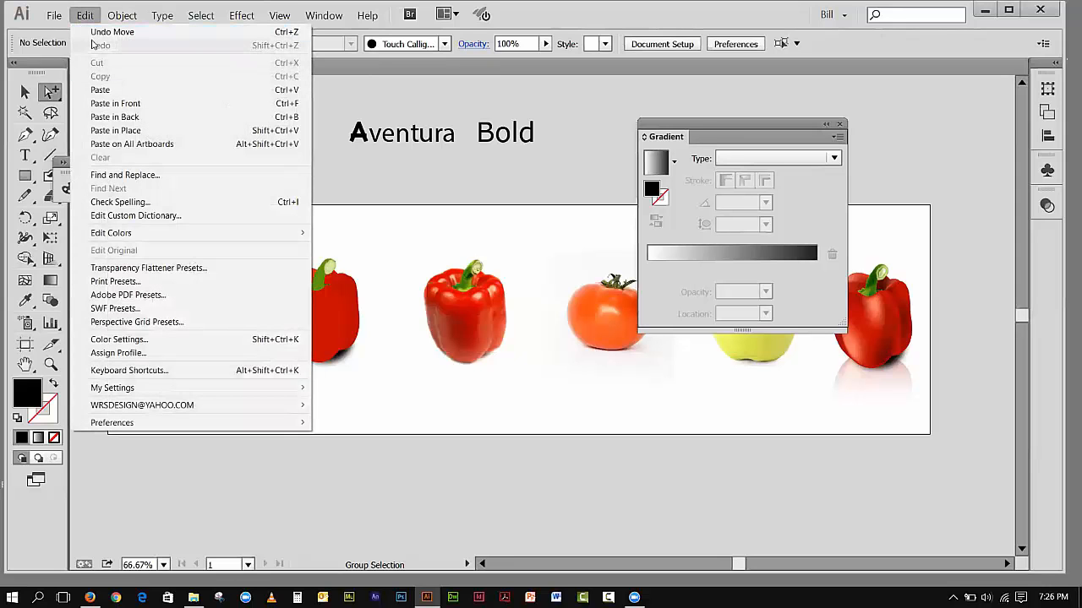
pyautogui.click(96, 31)
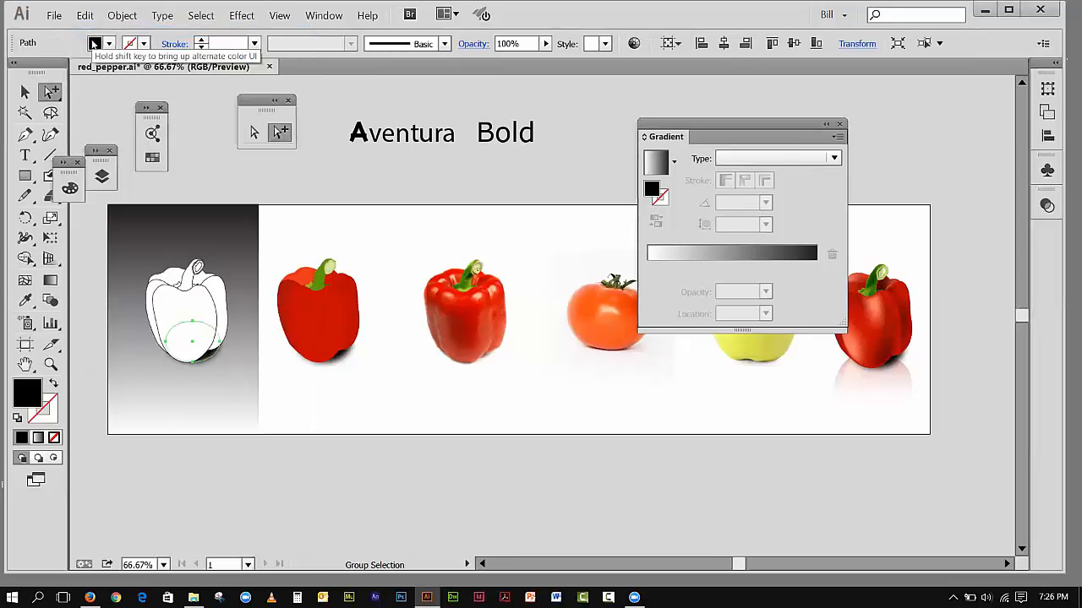
pyautogui.click(188, 91)
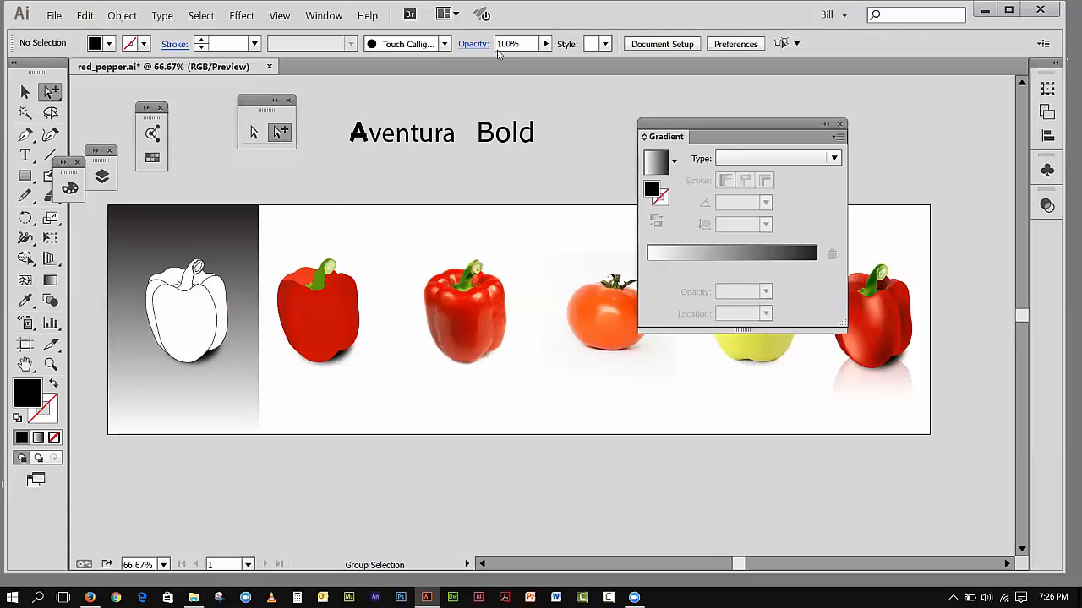
# Step: Move the gradient rectangle behind the finished pepper with the reflection and deselect it
pyautogui.moveTo(665, 135); pyautogui.dragTo(850, 95)
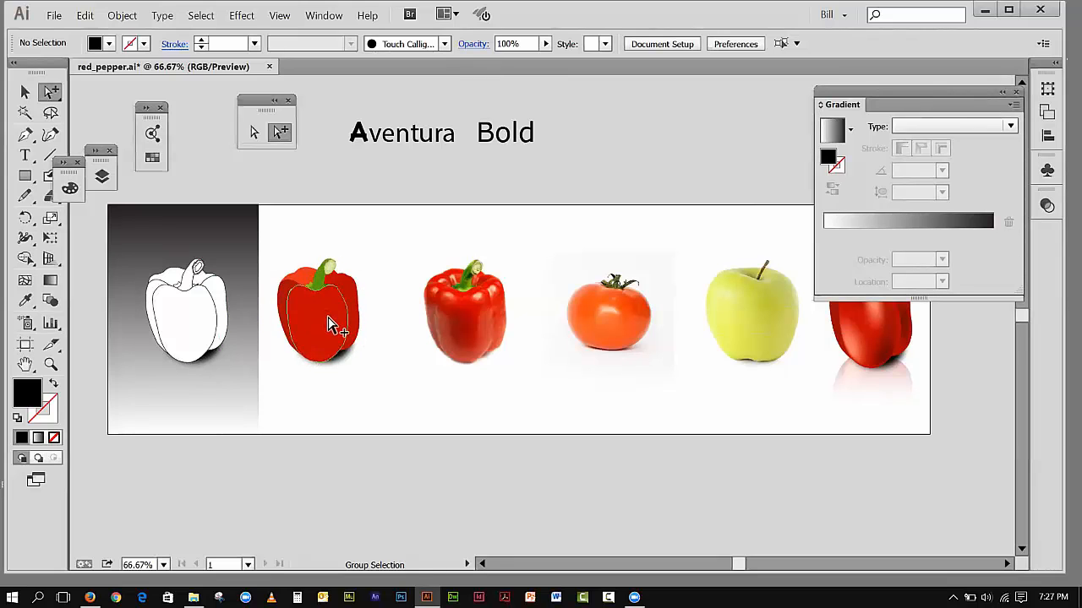
pyautogui.moveTo(846, 87); pyautogui.dragTo(968, 85)
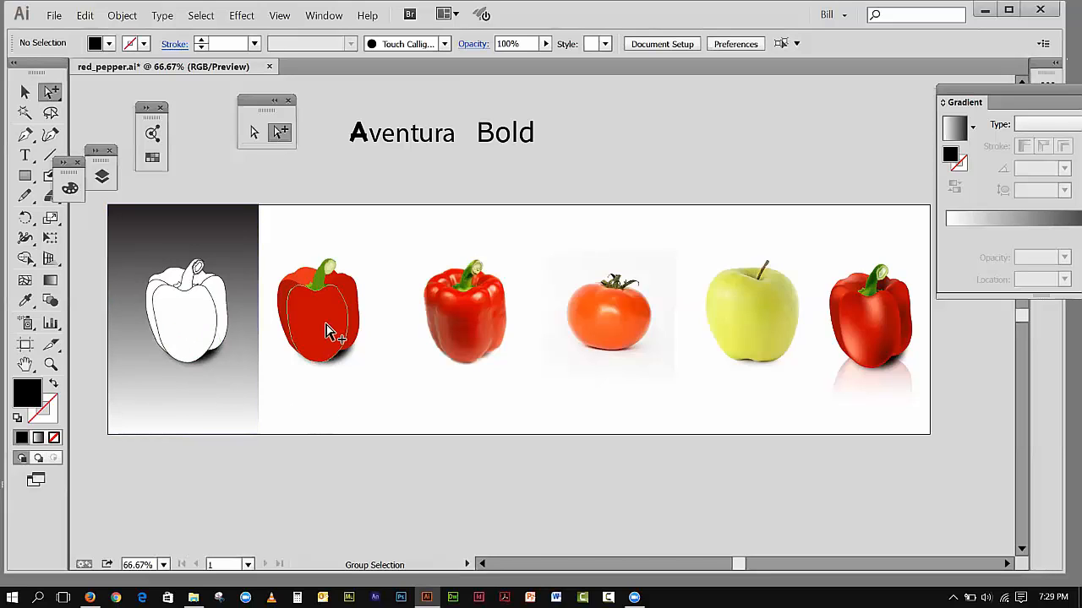
pyautogui.moveTo(206, 217); pyautogui.dragTo(910, 209)
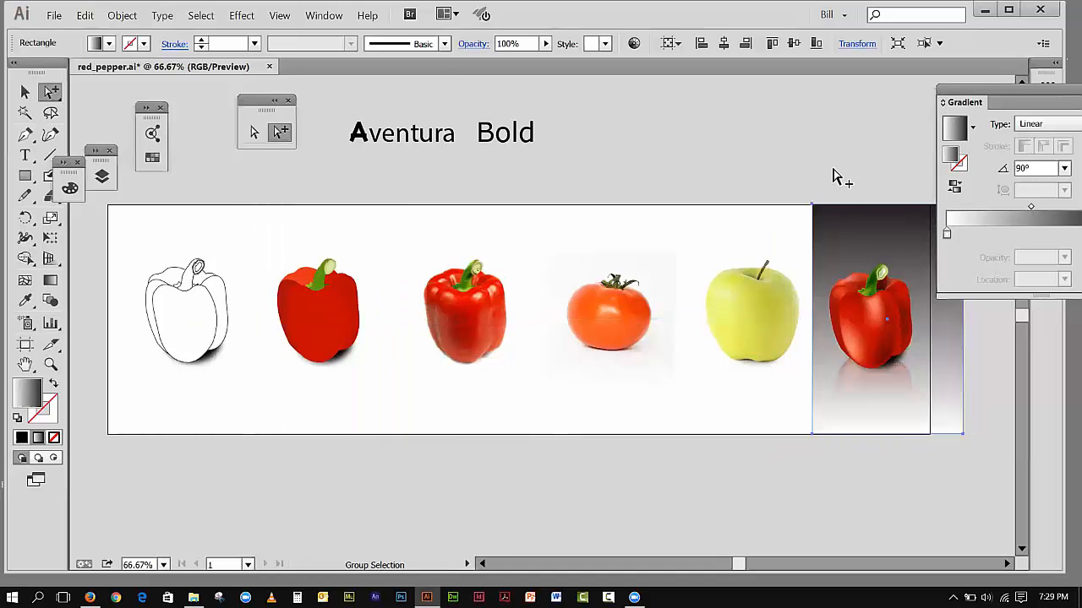
pyautogui.click(766, 158)
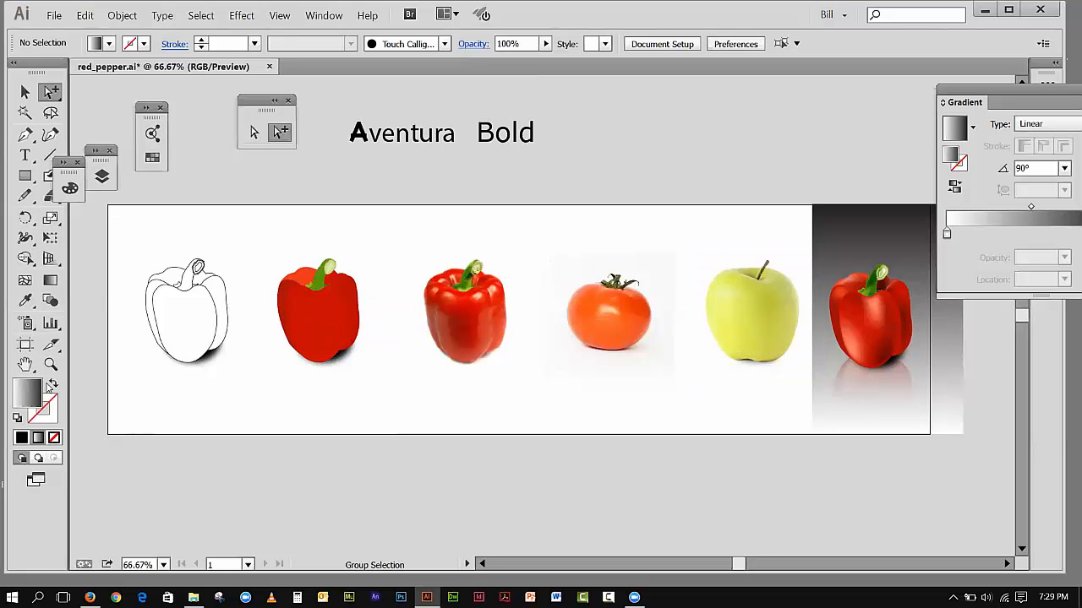
# Step: Zoom in on the outline pepper and activate the Selection tool
pyautogui.click(50, 365)
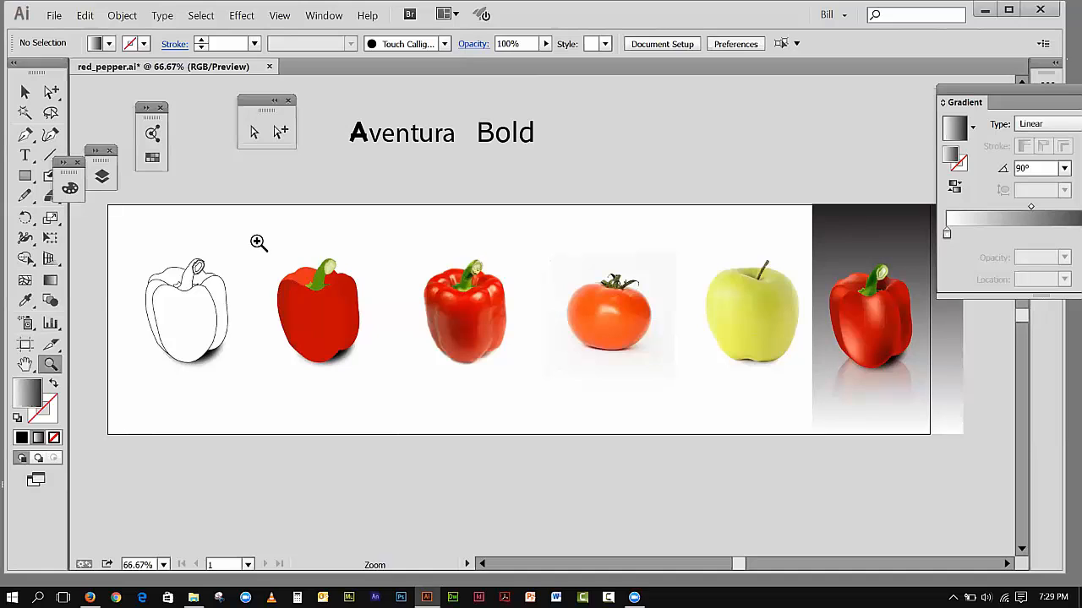
pyautogui.moveTo(110, 238); pyautogui.dragTo(265, 418)
pyautogui.hotkey('ctrl', 's')
pyautogui.press('v')
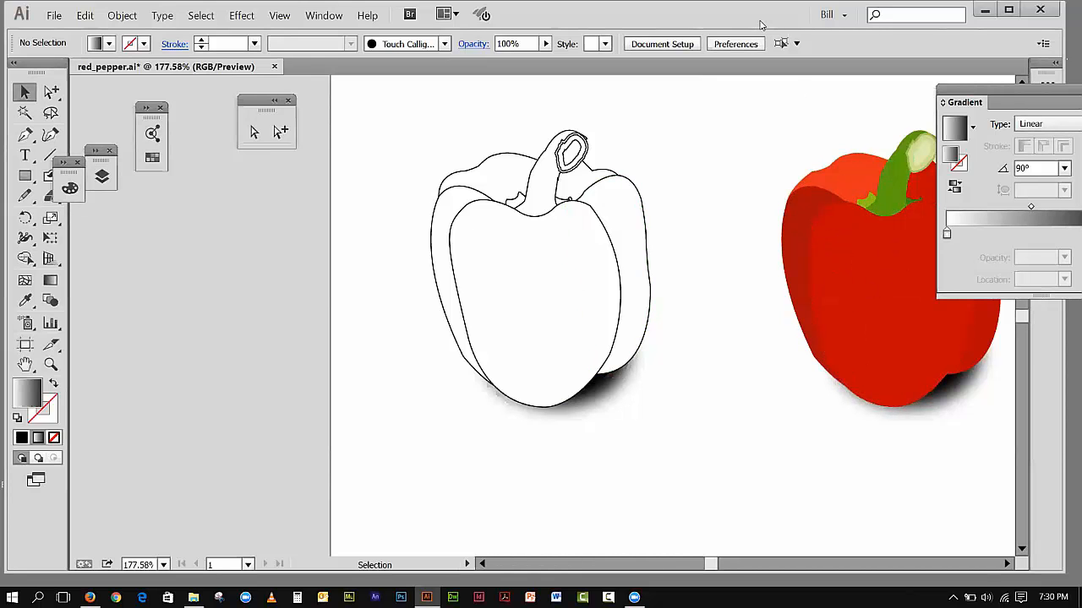
# Step: Open File Explorer, look through the frequent folders and recent files, and close it
pyautogui.moveTo(761, 26); pyautogui.dragTo(676, 25)
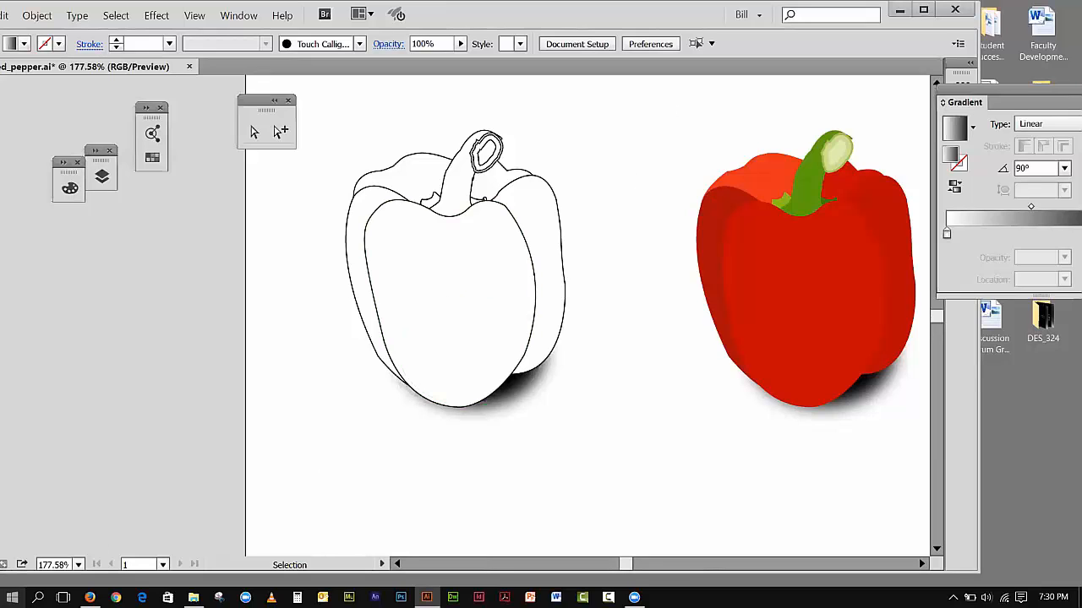
pyautogui.click(12, 597)
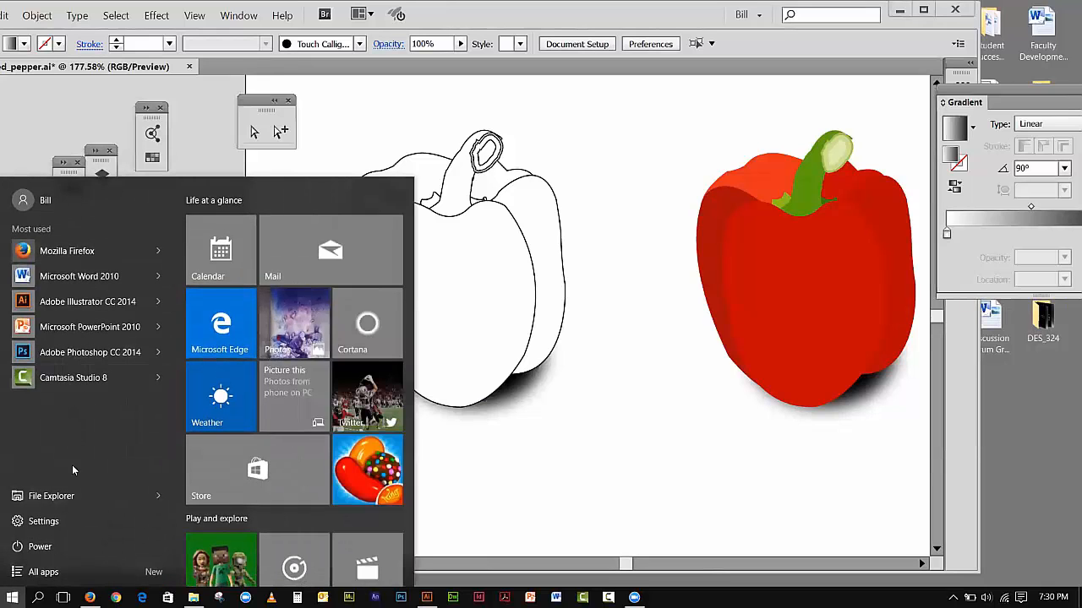
pyautogui.click(70, 496)
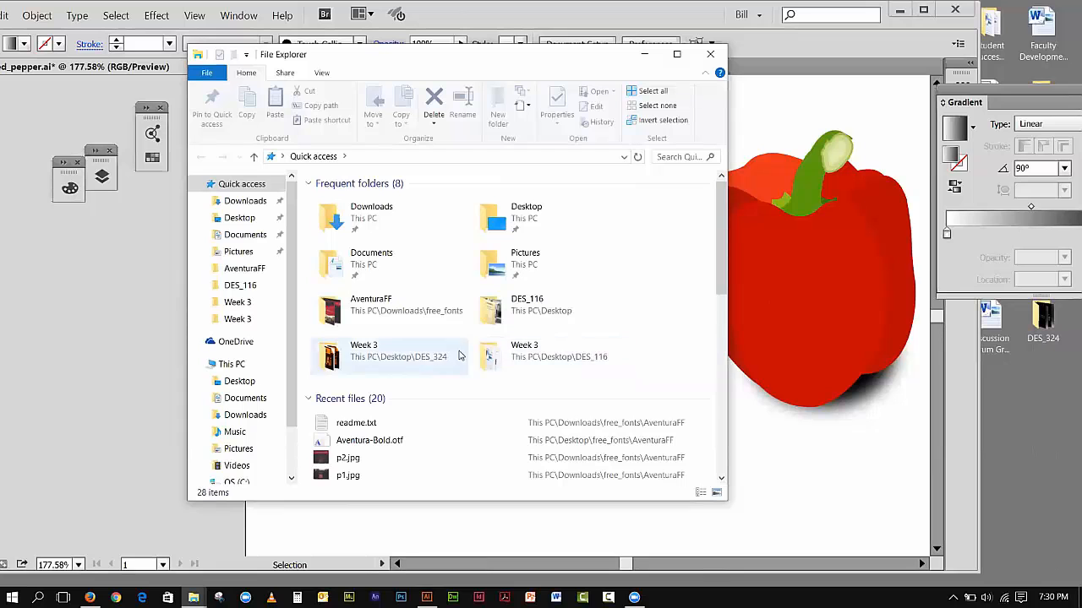
pyautogui.moveTo(721, 252); pyautogui.dragTo(513, 282)
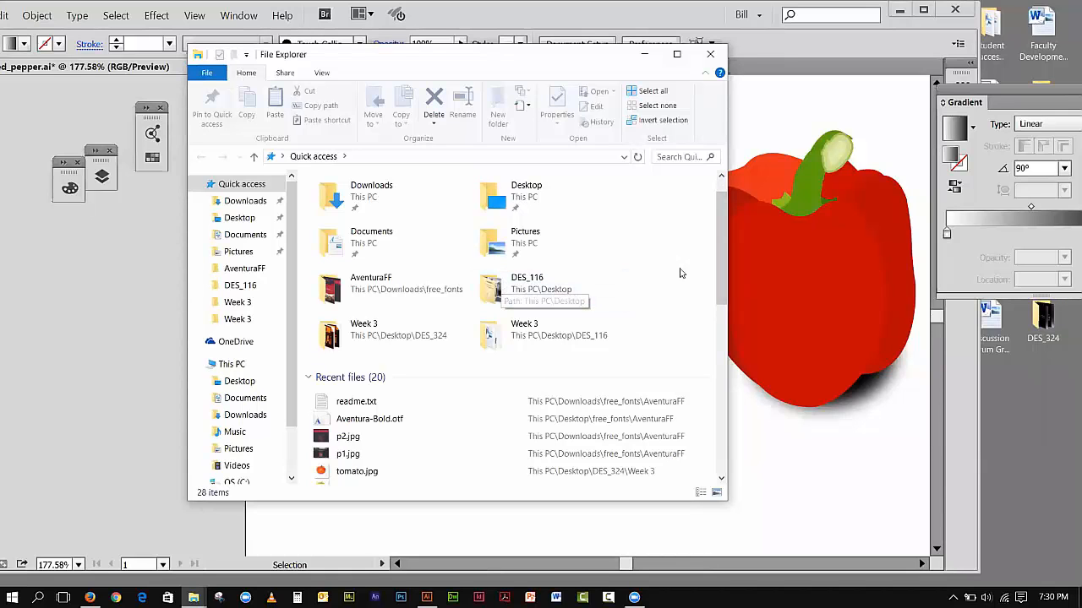
pyautogui.moveTo(725, 223); pyautogui.dragTo(720, 260)
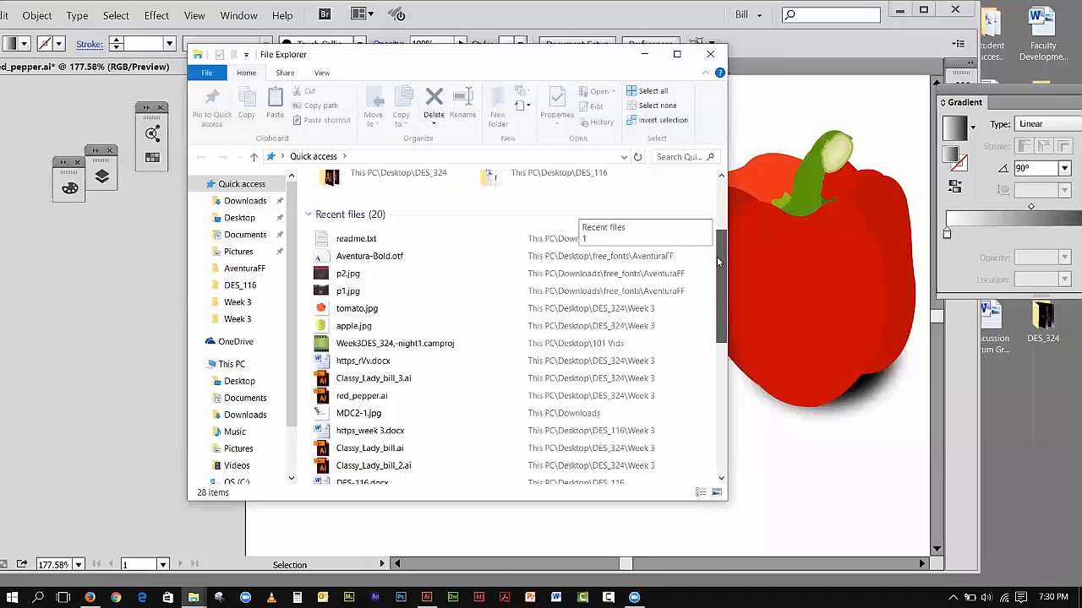
pyautogui.scroll(-2, 708, 291)
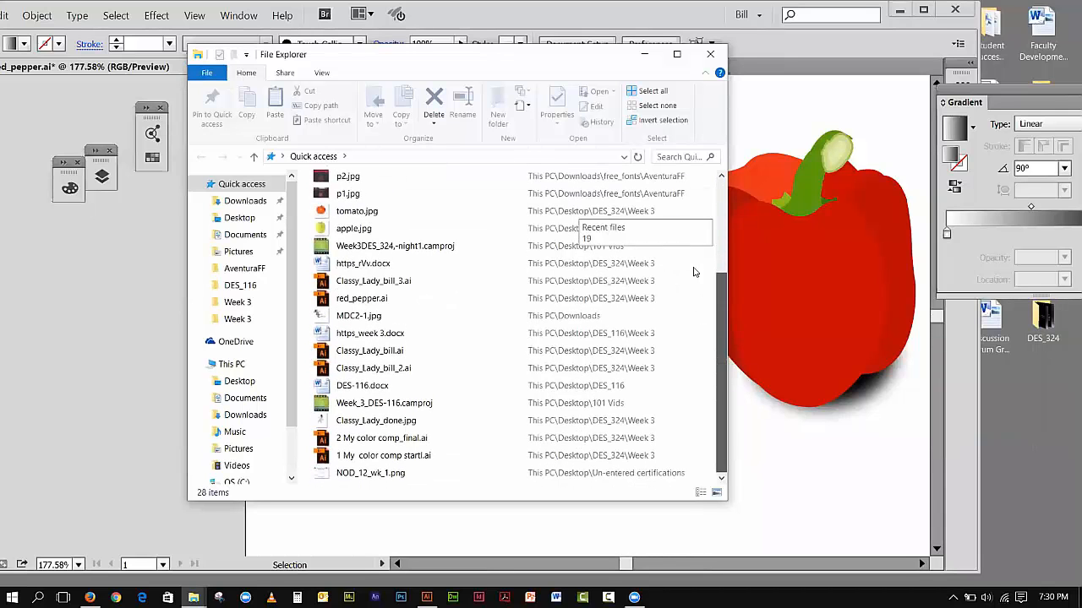
pyautogui.scroll(6, 703, 314)
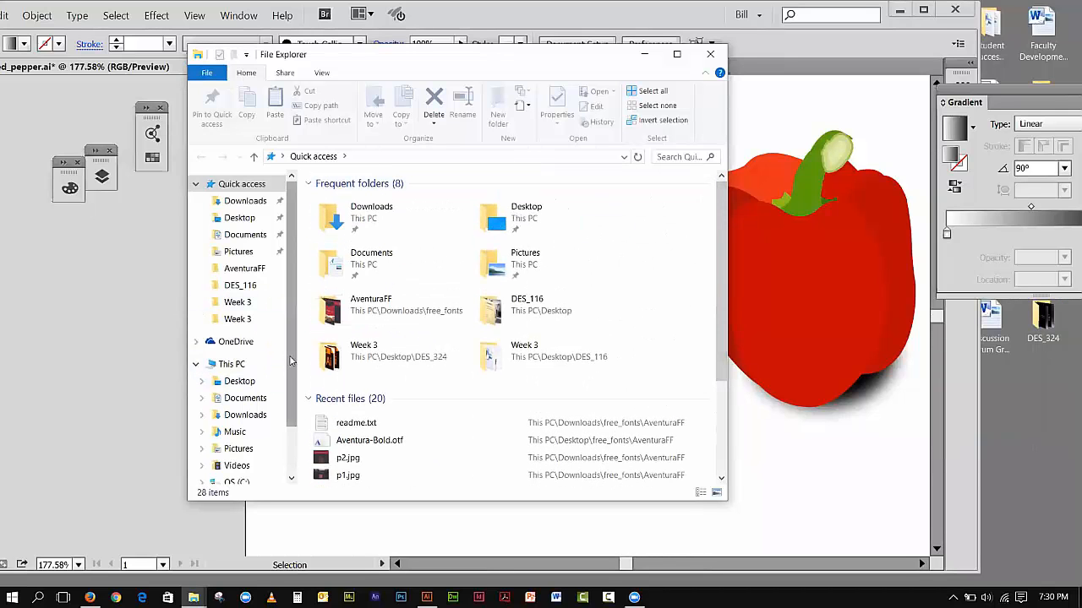
pyautogui.scroll(-2, 291, 406)
pyautogui.scroll(2, 300, 351)
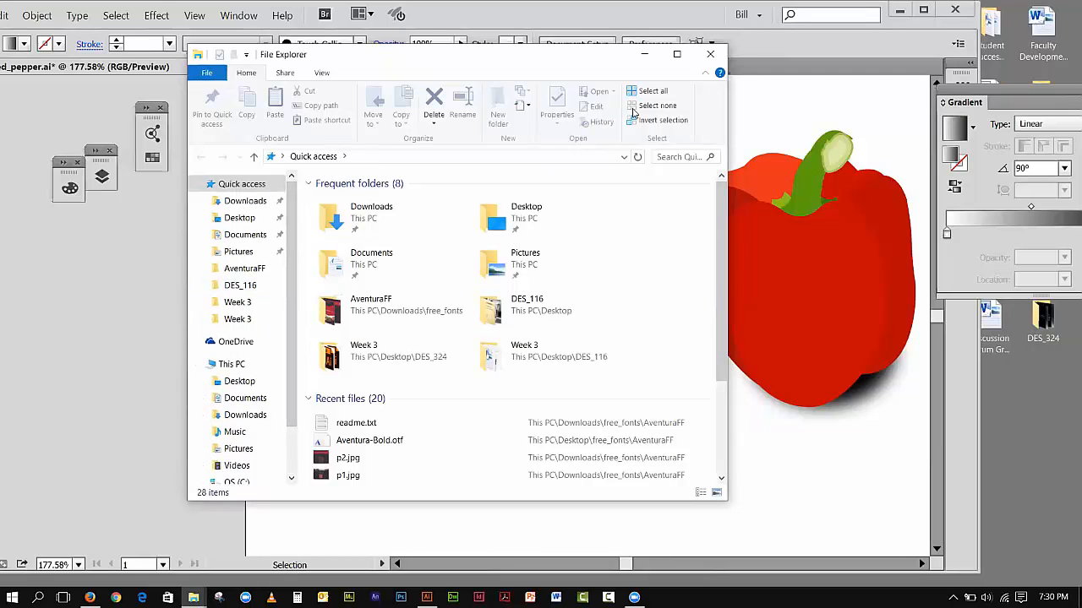
pyautogui.click(710, 54)
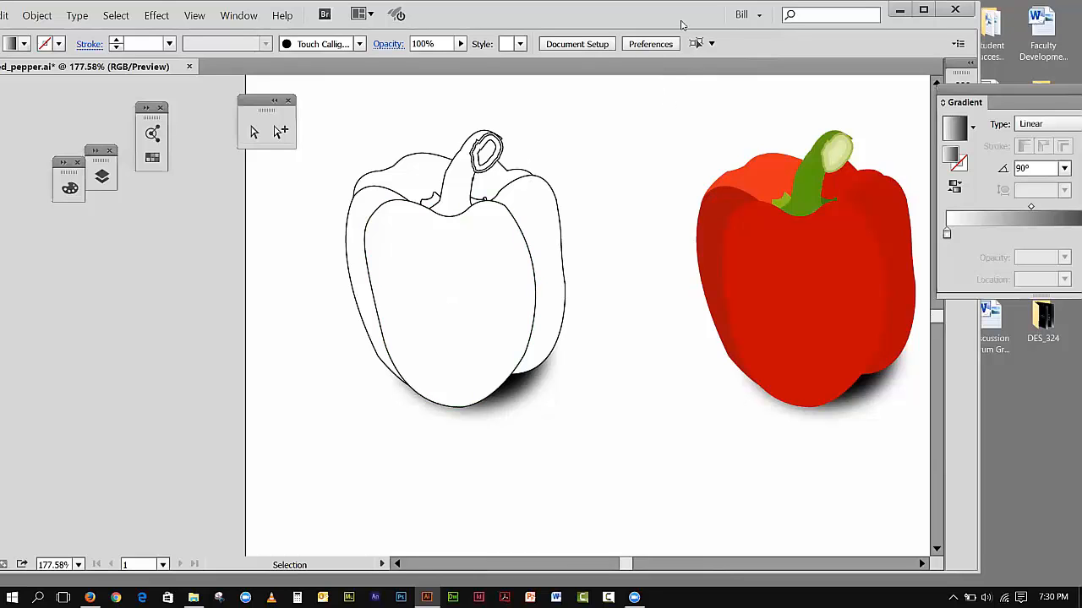
# Step: Move the Illustrator window aside to uncover the desktop and bring the red pepper photo into view
pyautogui.moveTo(681, 20); pyautogui.dragTo(502, 35)
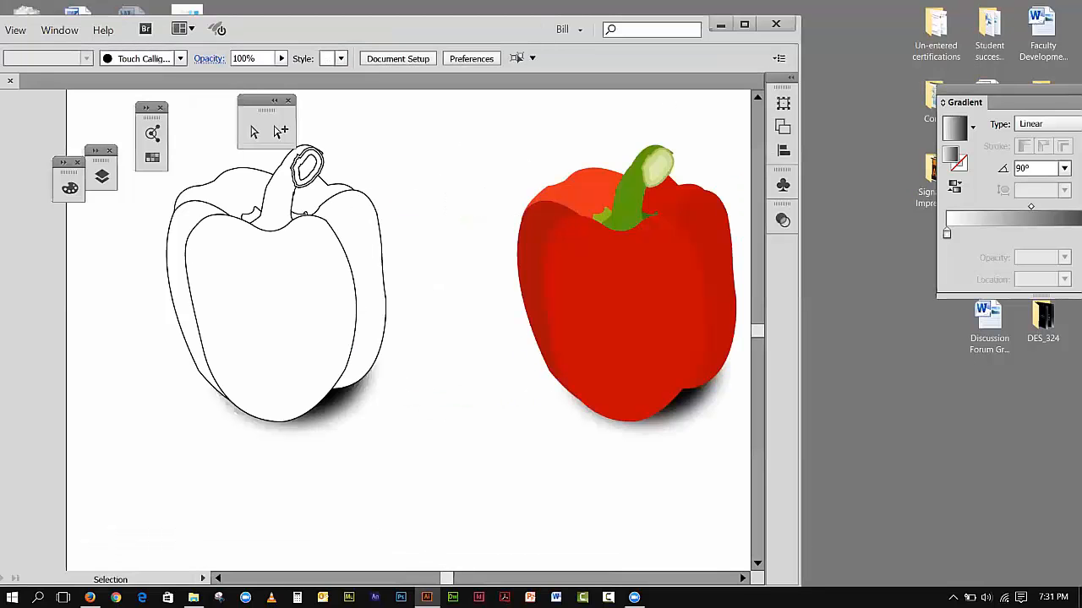
pyautogui.moveTo(442, 577); pyautogui.dragTo(459, 578)
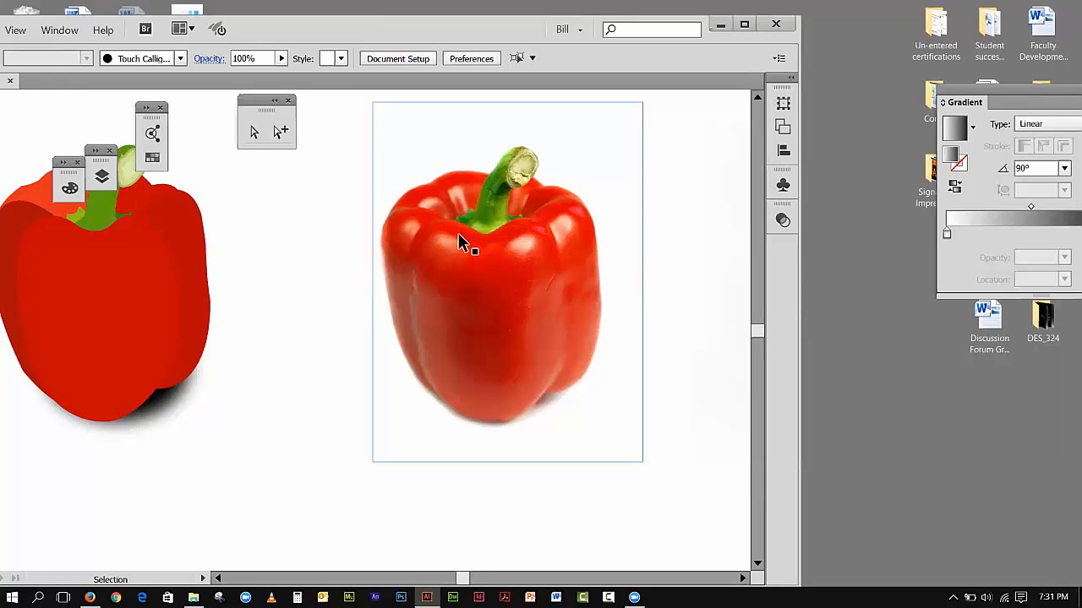
# Step: Ungroup the flat-coloured red pepper that has the soft shadow, and deselect it
pyautogui.click(121, 314)
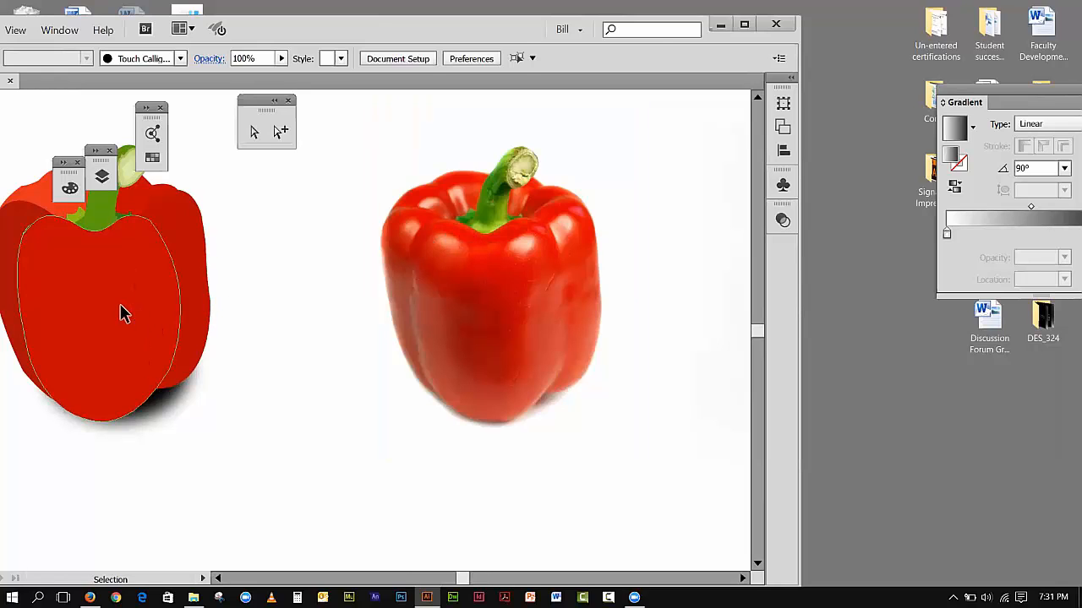
pyautogui.click(121, 314)
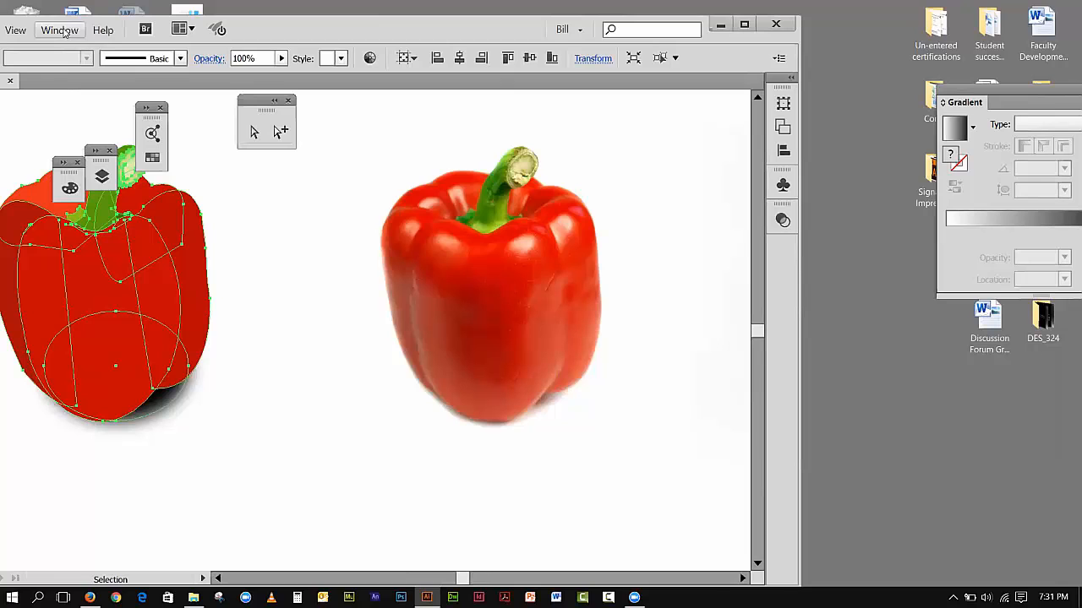
pyautogui.moveTo(260, 32); pyautogui.dragTo(437, 28)
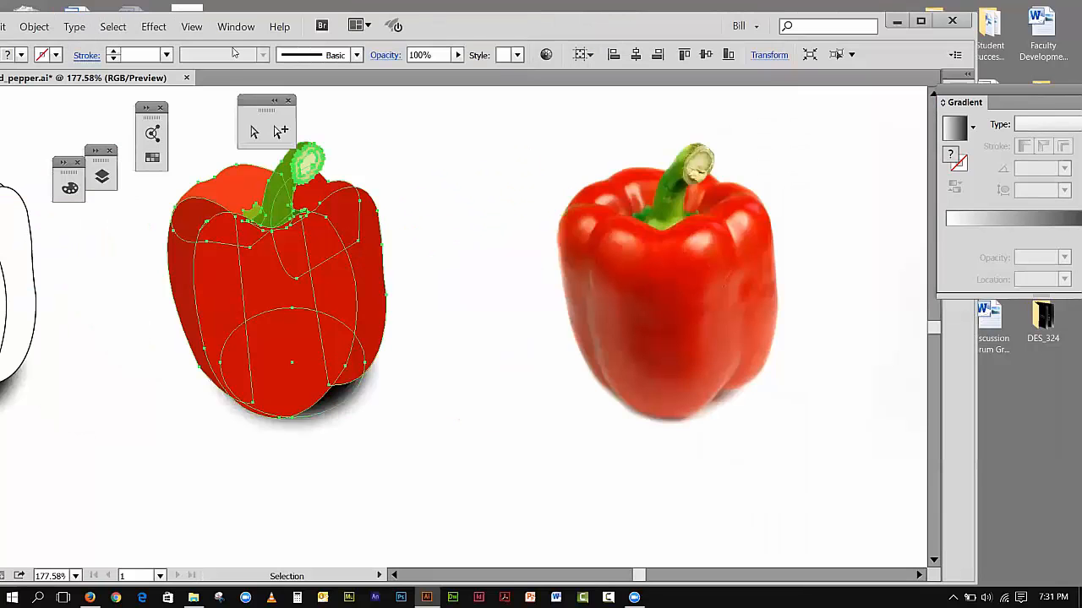
pyautogui.click(35, 26)
pyautogui.click(51, 88)
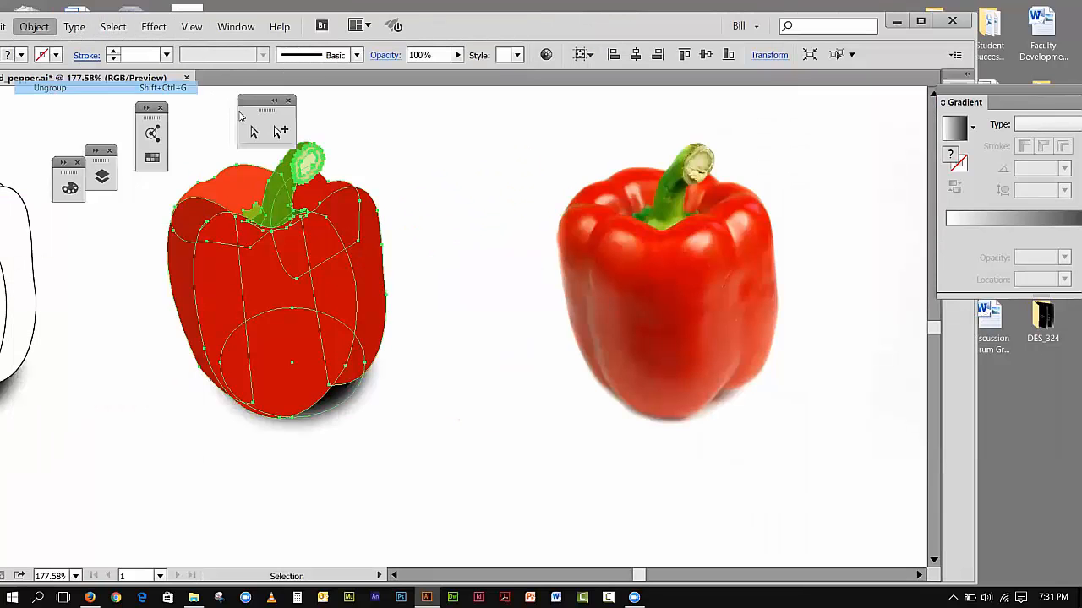
pyautogui.click(436, 168)
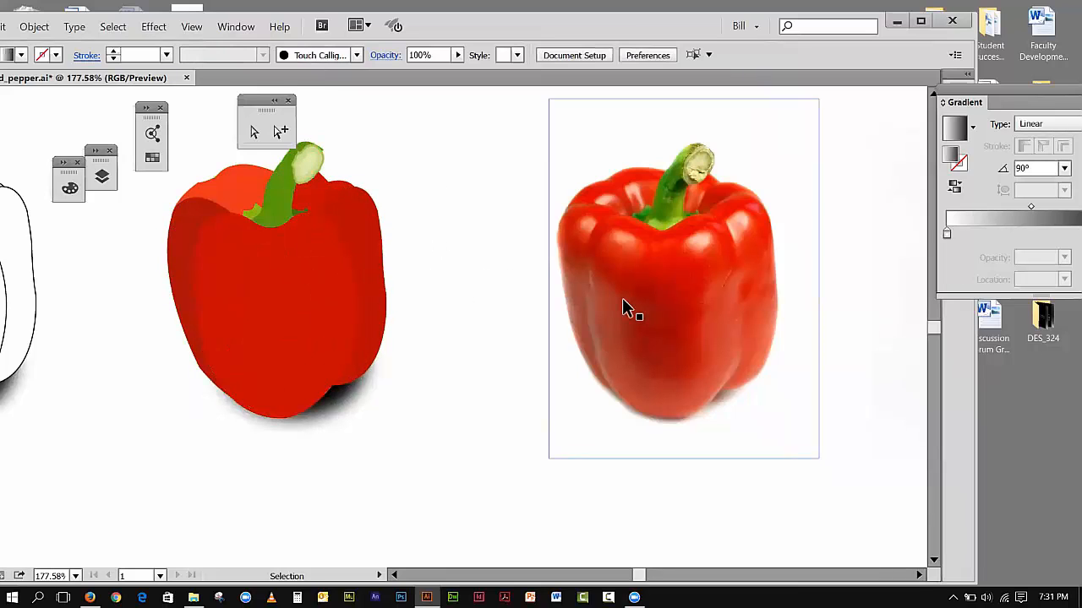
# Step: Move the pepper's front lobe, two side lobes and two back body pieces apart so each flat shape lies separately
pyautogui.click(261, 280)
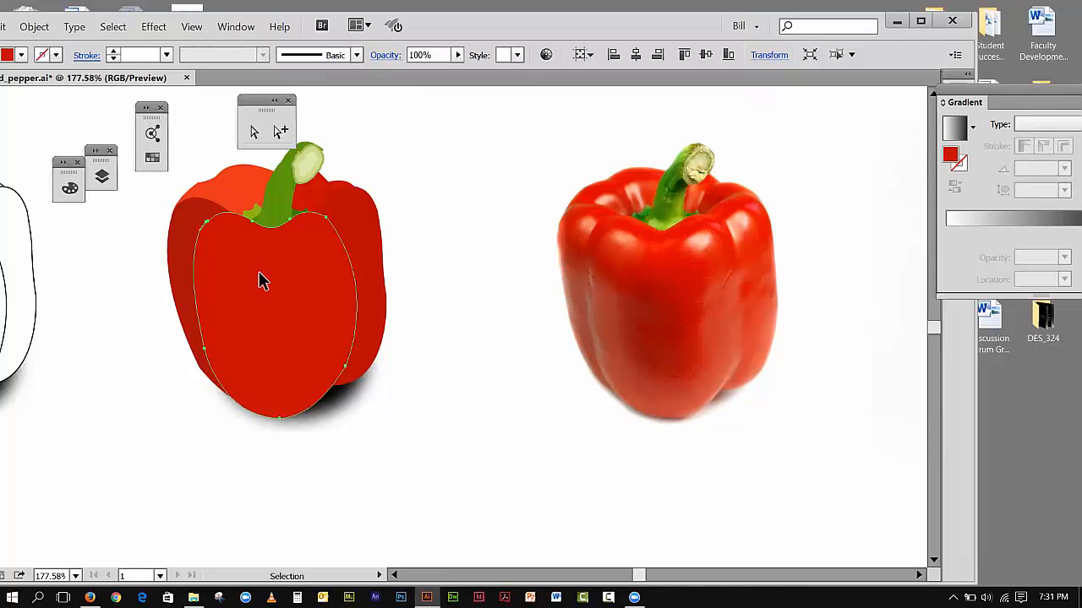
pyautogui.moveTo(260, 280); pyautogui.dragTo(455, 405)
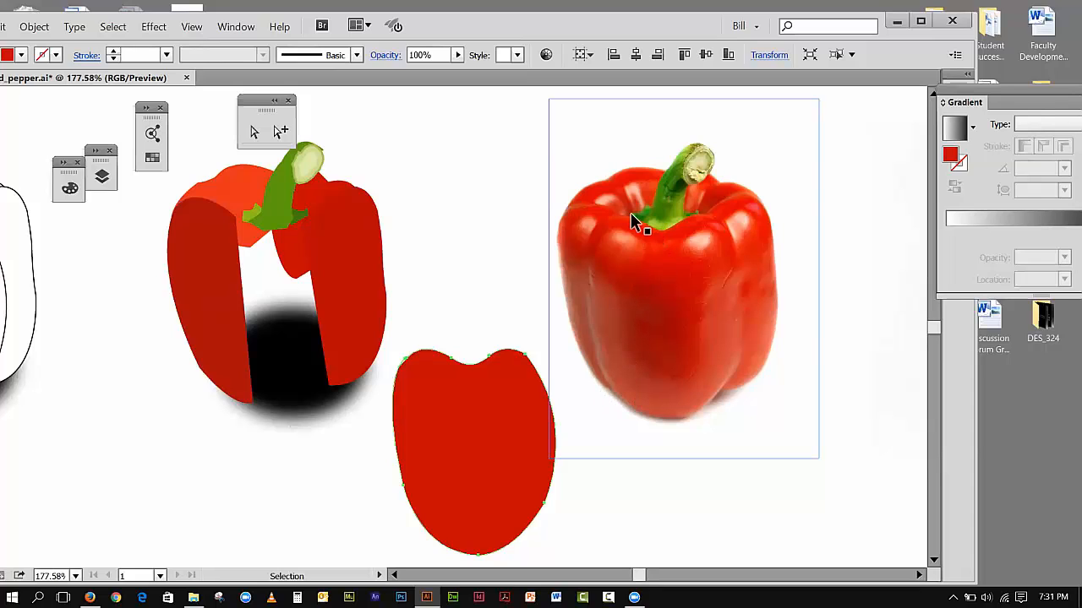
pyautogui.moveTo(218, 298); pyautogui.dragTo(135, 334)
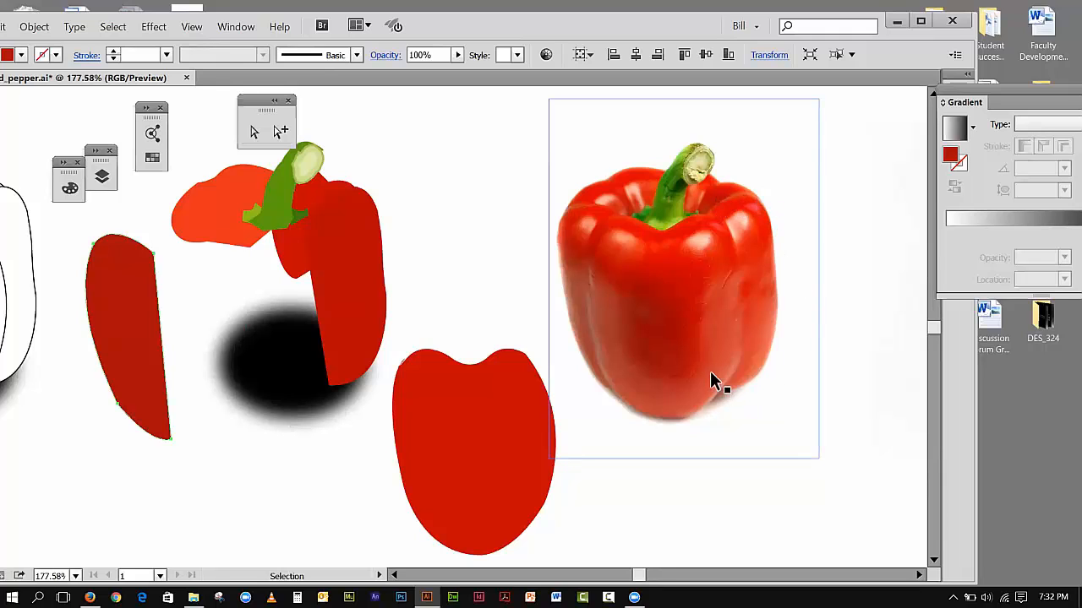
pyautogui.moveTo(330, 257); pyautogui.dragTo(419, 222)
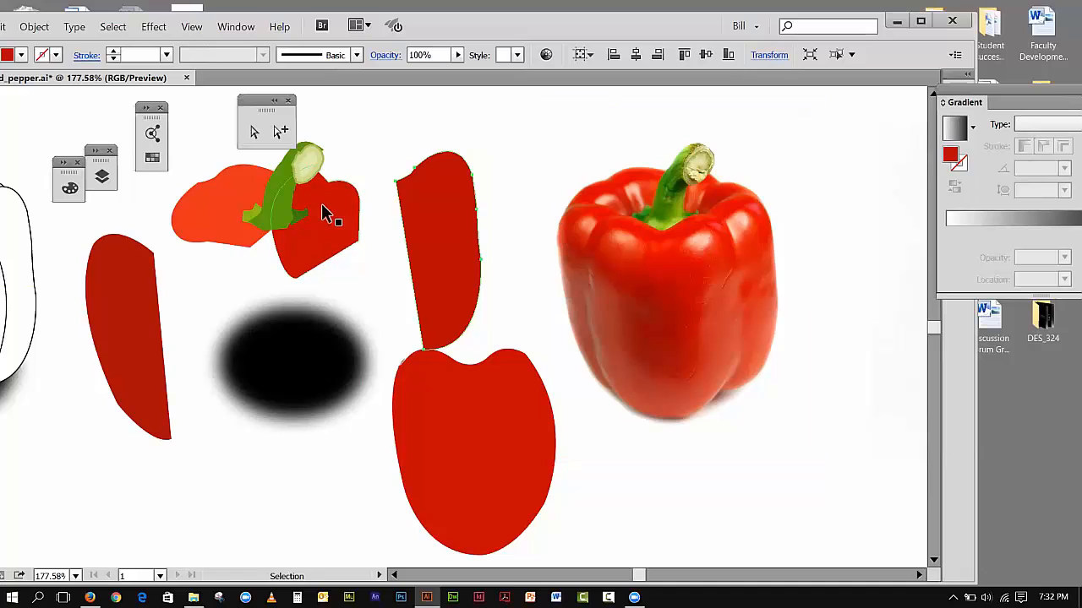
pyautogui.moveTo(328, 213); pyautogui.dragTo(358, 220)
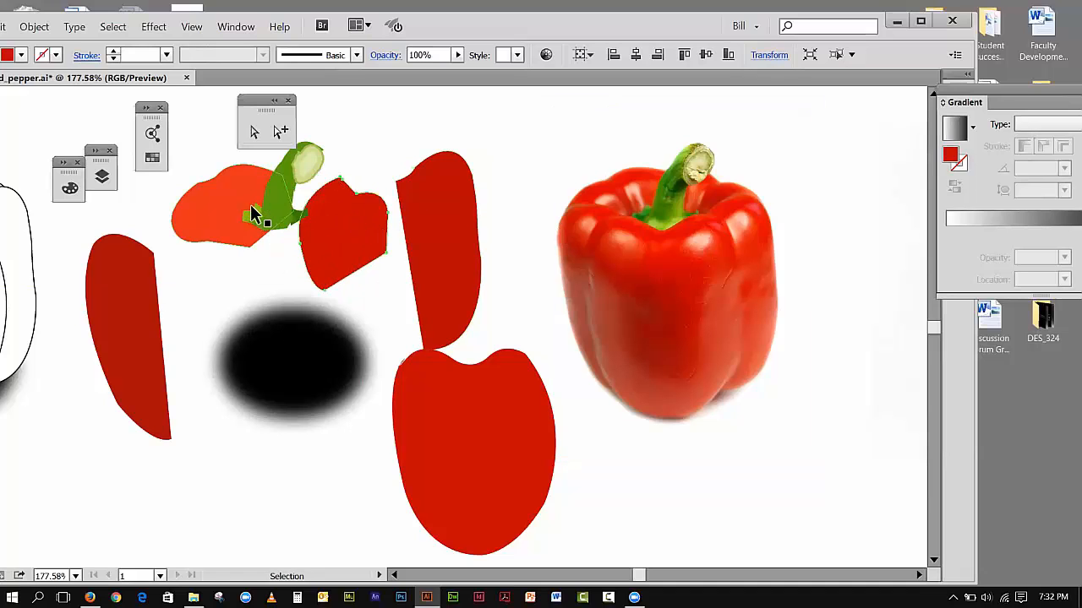
pyautogui.moveTo(229, 193); pyautogui.dragTo(191, 159)
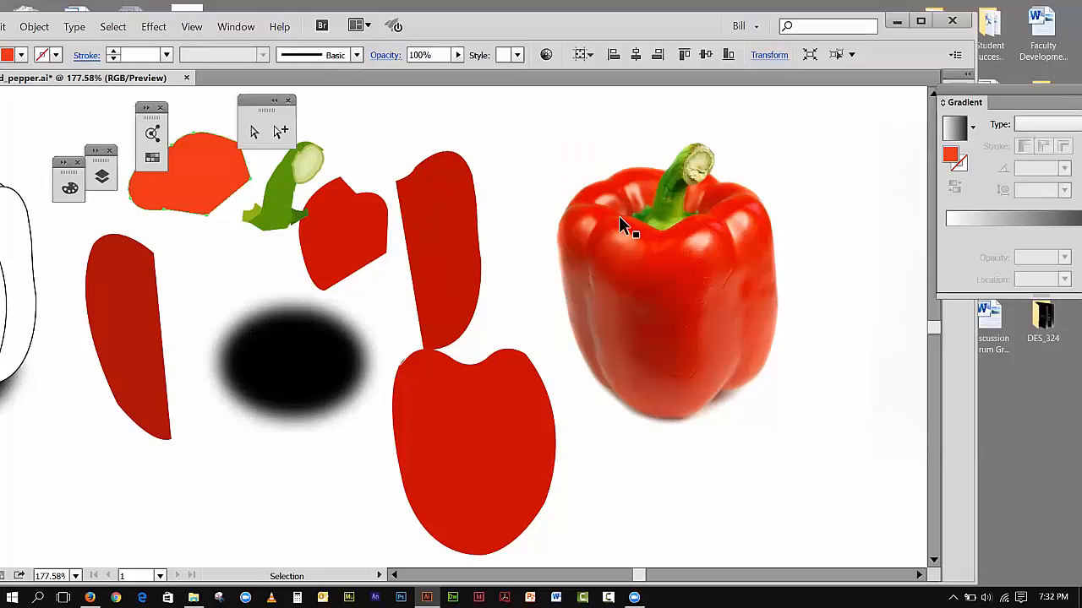
# Step: Separate the stem's green base pieces, the main stem and the pale cut-end ovals, leaving the olive oval selected
pyautogui.click(303, 207)
pyautogui.hotkey('ctrl', 'shift', ']')
pyautogui.moveTo(250, 212); pyautogui.dragTo(240, 206)
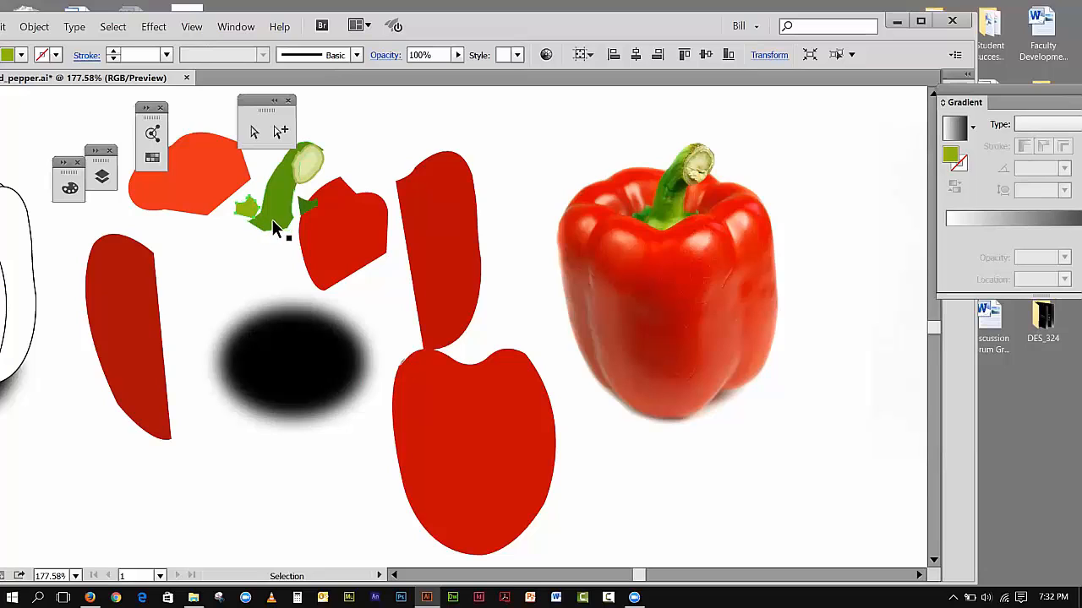
pyautogui.moveTo(278, 218); pyautogui.dragTo(240, 275)
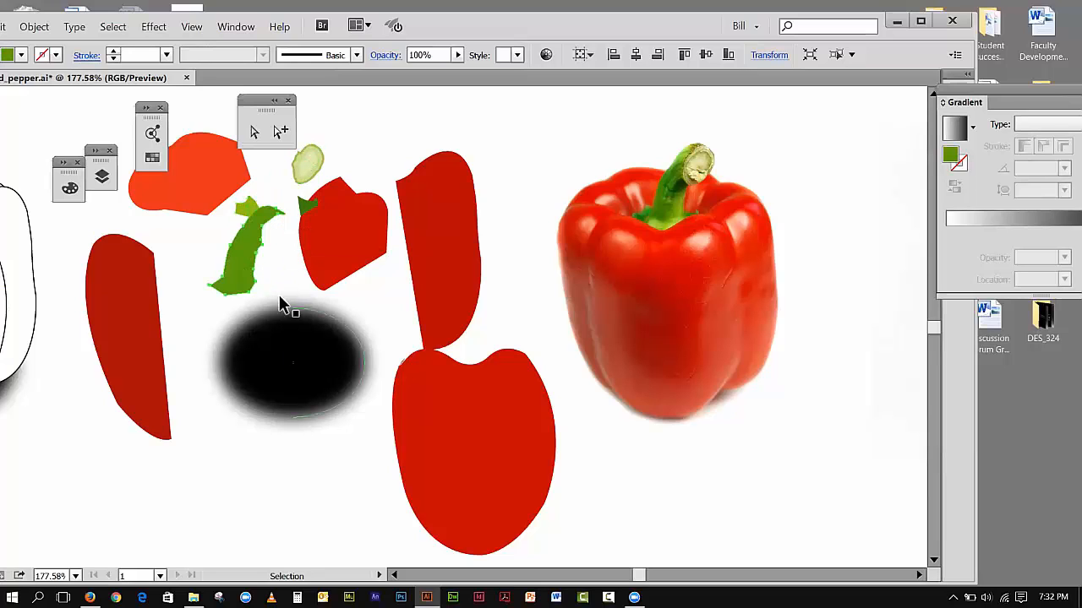
pyautogui.moveTo(306, 175); pyautogui.dragTo(385, 134)
pyautogui.click(307, 162)
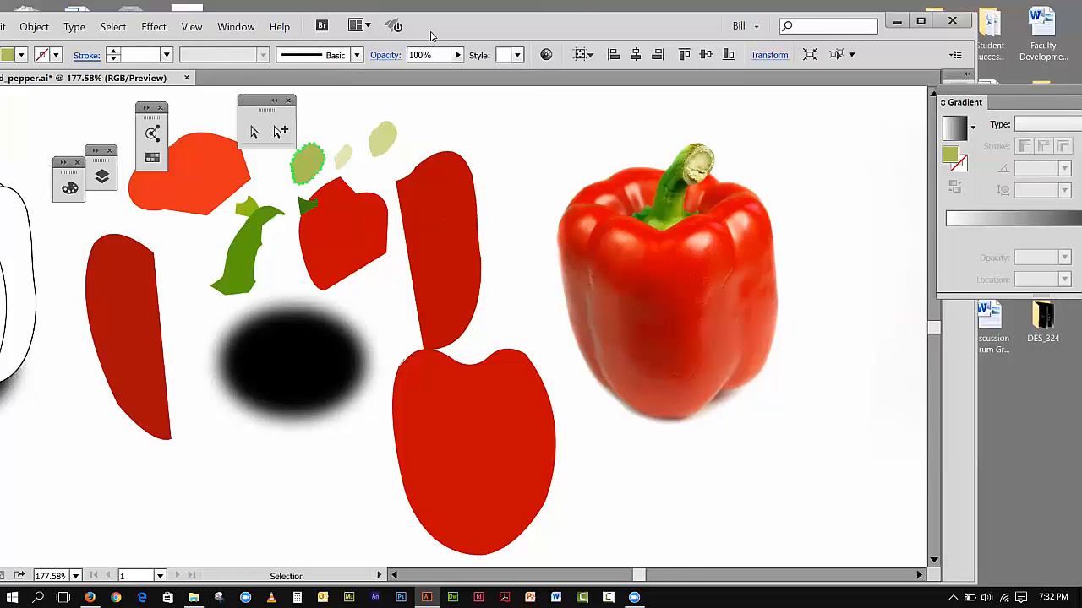
# Step: Try an Offset Path of 10 pt on the selected olive stem-end oval and undo it
pyautogui.moveTo(431, 36); pyautogui.dragTo(479, 35)
pyautogui.click(81, 26)
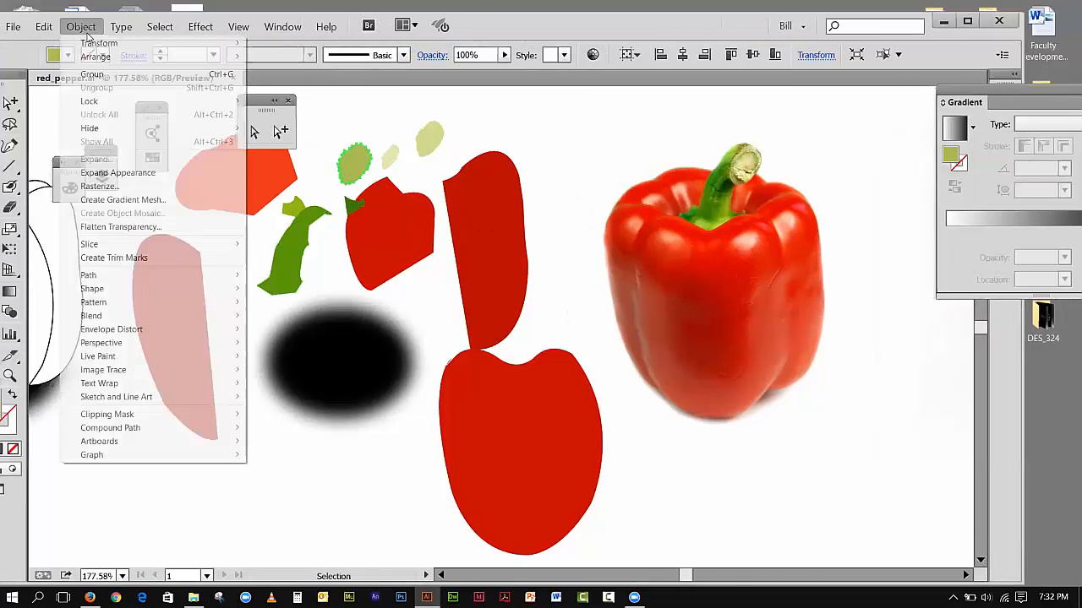
pyautogui.moveTo(124, 302)
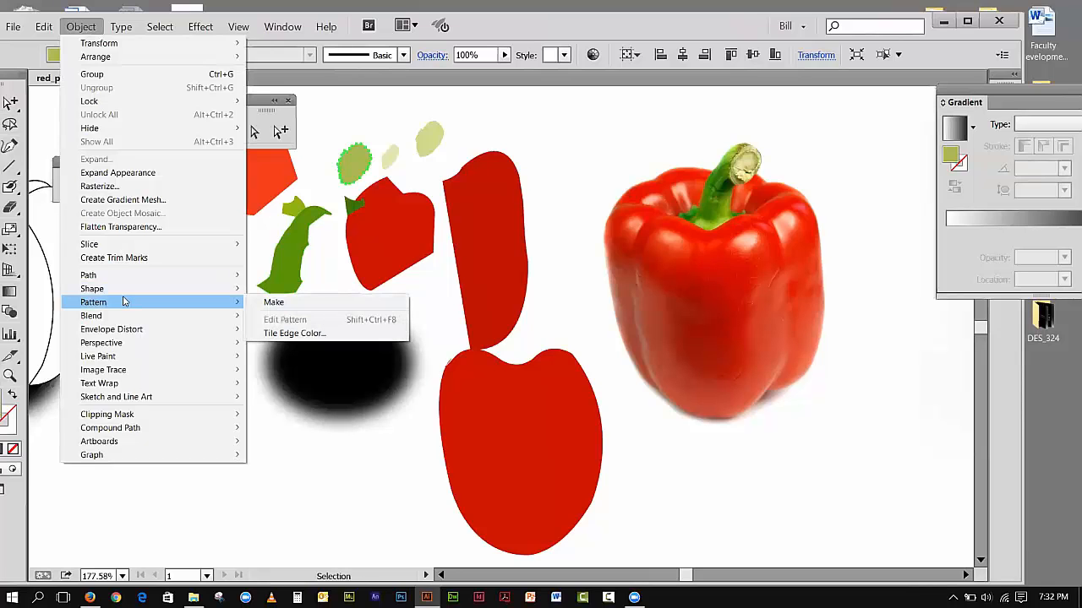
pyautogui.moveTo(135, 278)
pyautogui.moveTo(234, 277)
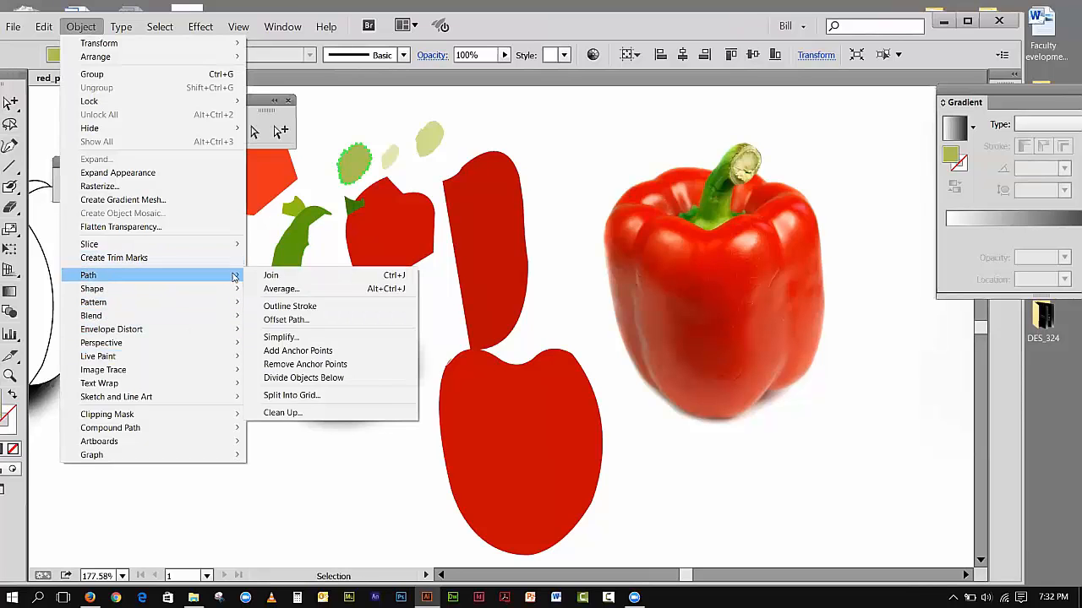
pyautogui.click(286, 319)
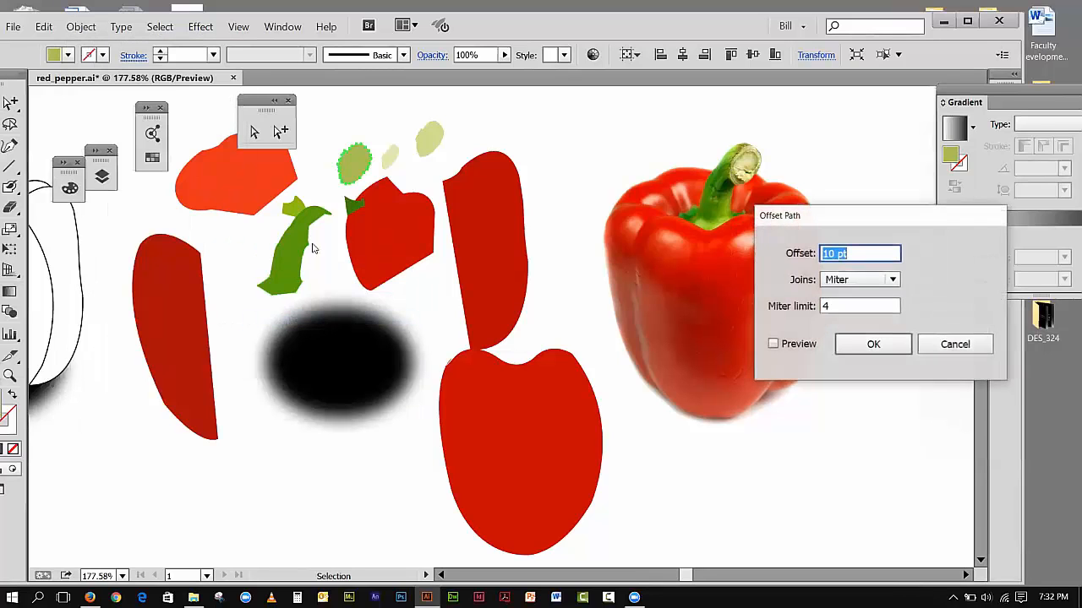
pyautogui.moveTo(828, 227); pyautogui.dragTo(417, 234)
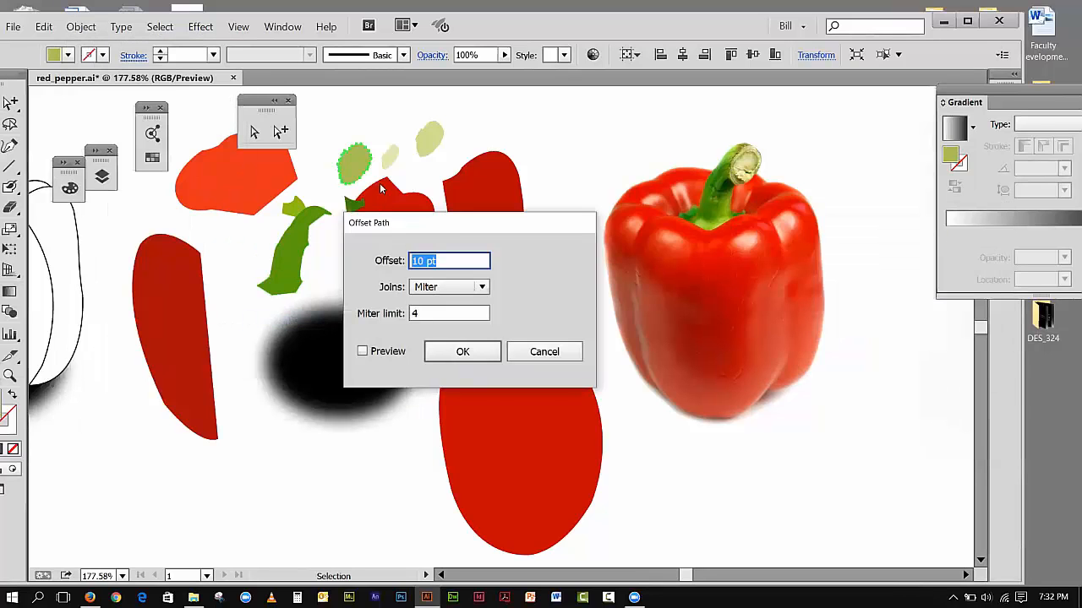
pyautogui.doubleClick(420, 260)
pyautogui.write('2')
pyautogui.click(459, 351)
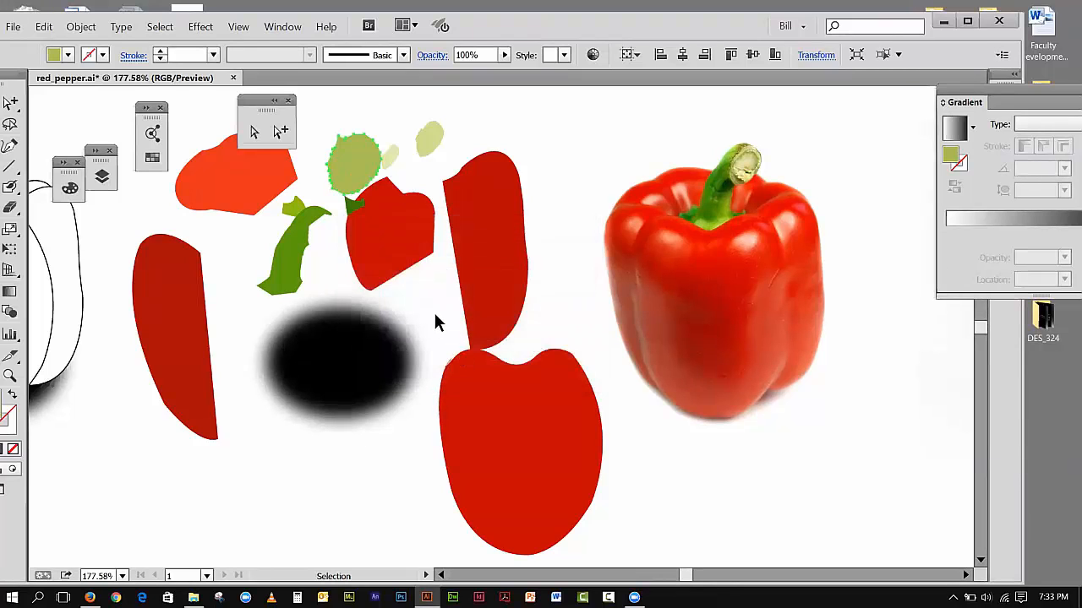
pyautogui.click(43, 26)
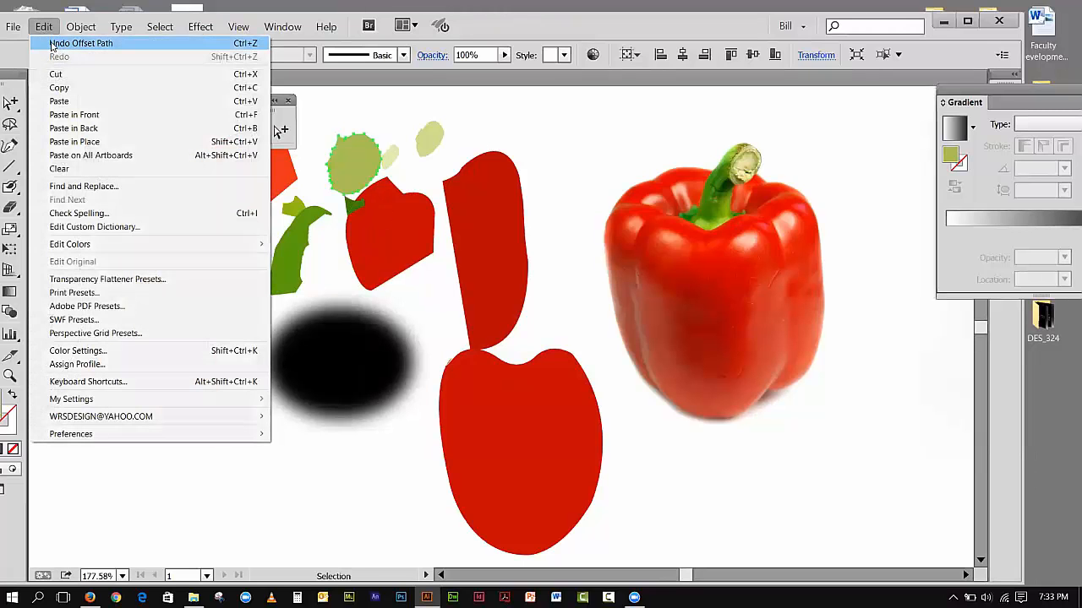
pyautogui.click(52, 44)
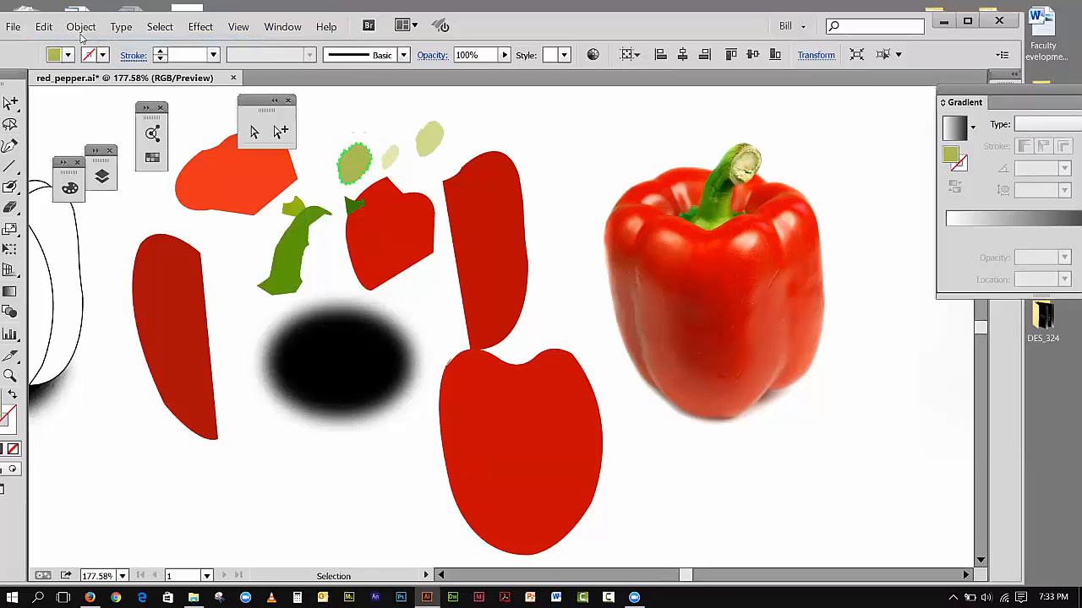
# Step: Offset the olive stem-end oval's path by -1 pt, inspect it up close and activate the Group Selection tool
pyautogui.click(78, 29)
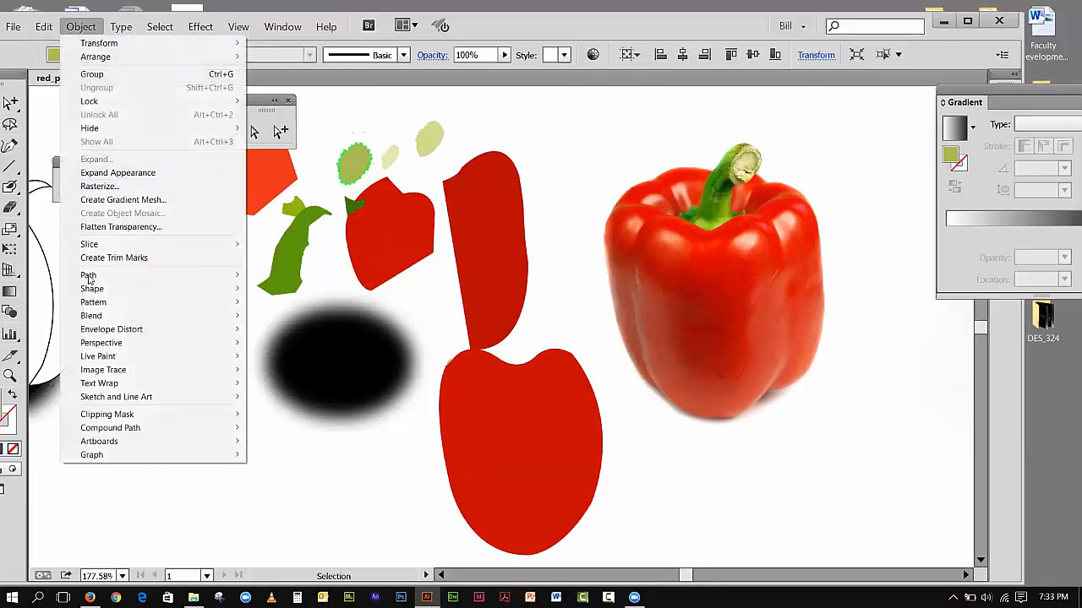
pyautogui.moveTo(80, 275)
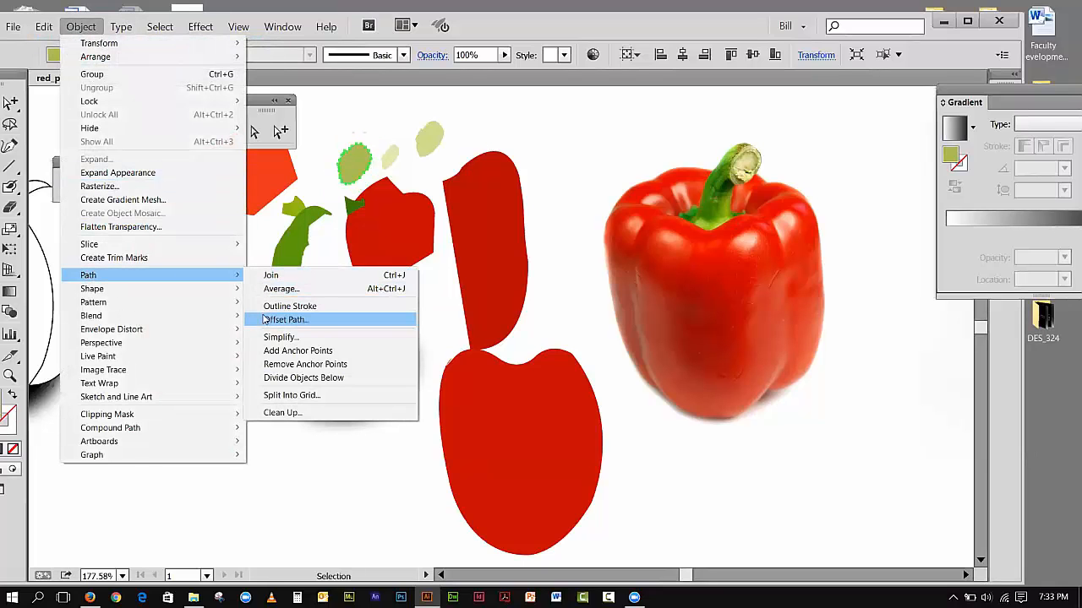
pyautogui.click(264, 320)
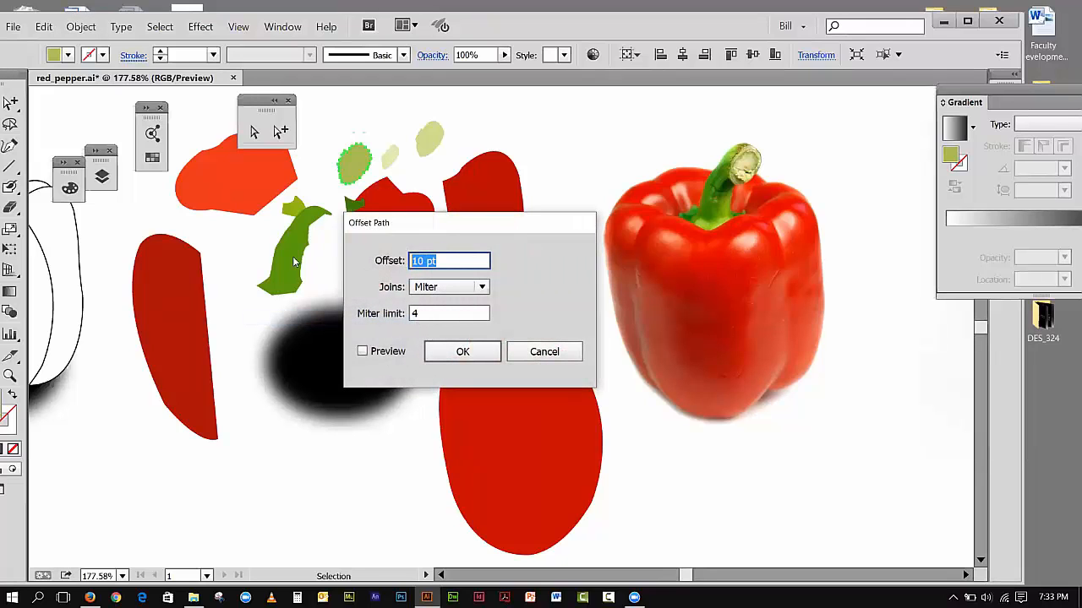
pyautogui.write('-1')
pyautogui.click(442, 354)
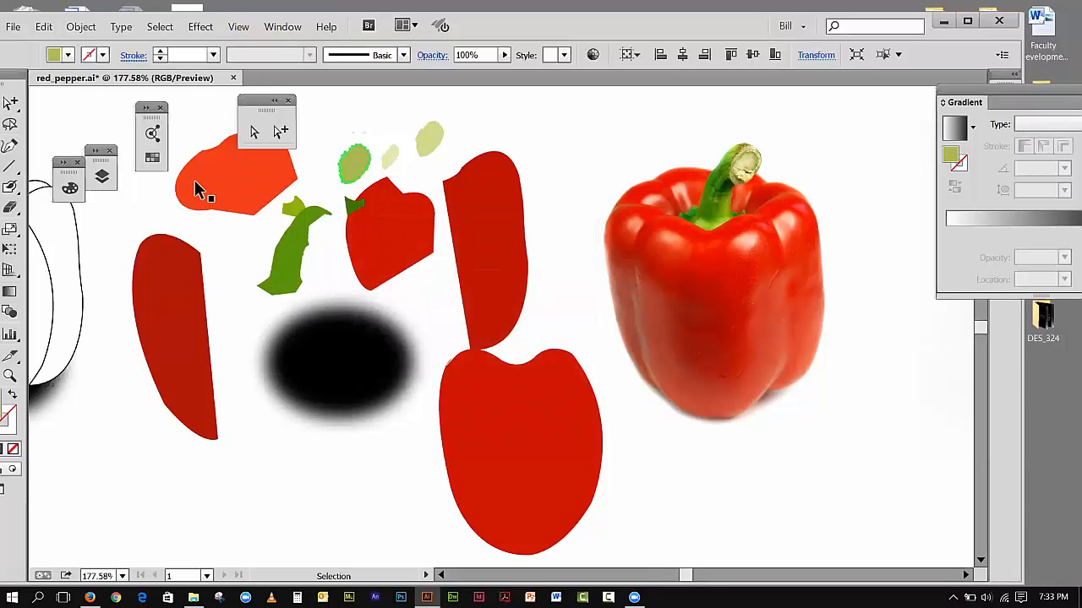
pyautogui.click(11, 376)
pyautogui.moveTo(323, 137); pyautogui.dragTo(403, 201)
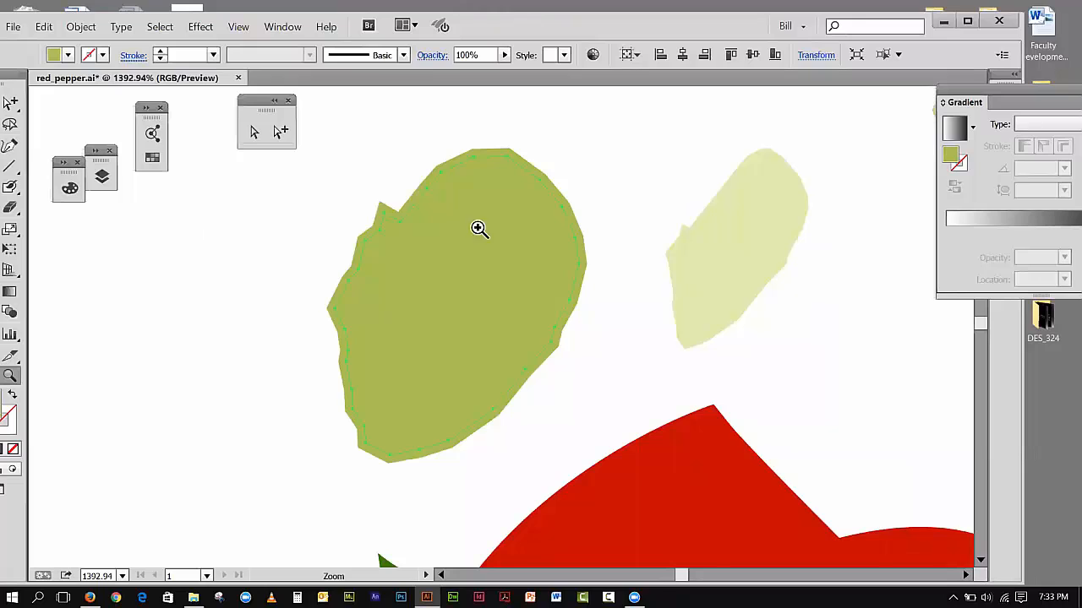
pyautogui.click(281, 131)
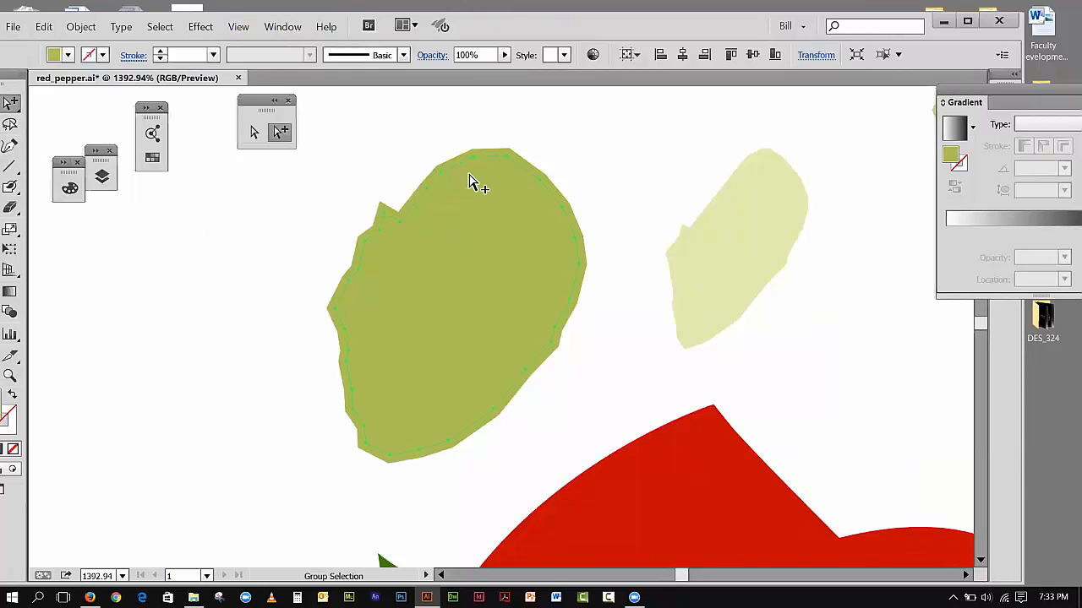
# Step: Try an Offset Path of -10 px on the selected inner olive path and undo it
pyautogui.click(77, 32)
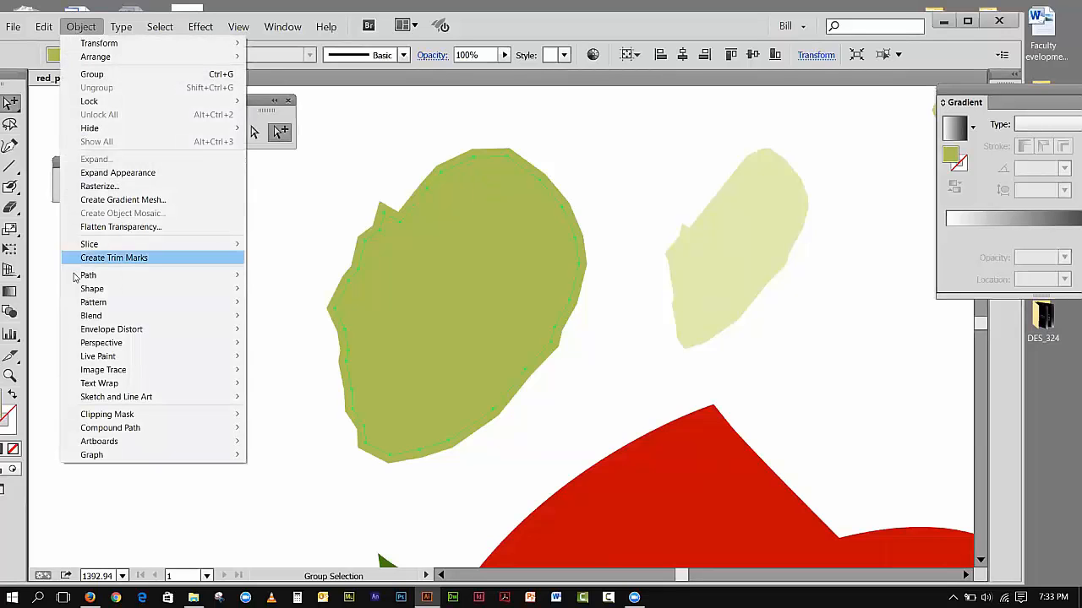
pyautogui.moveTo(85, 275)
pyautogui.click(286, 319)
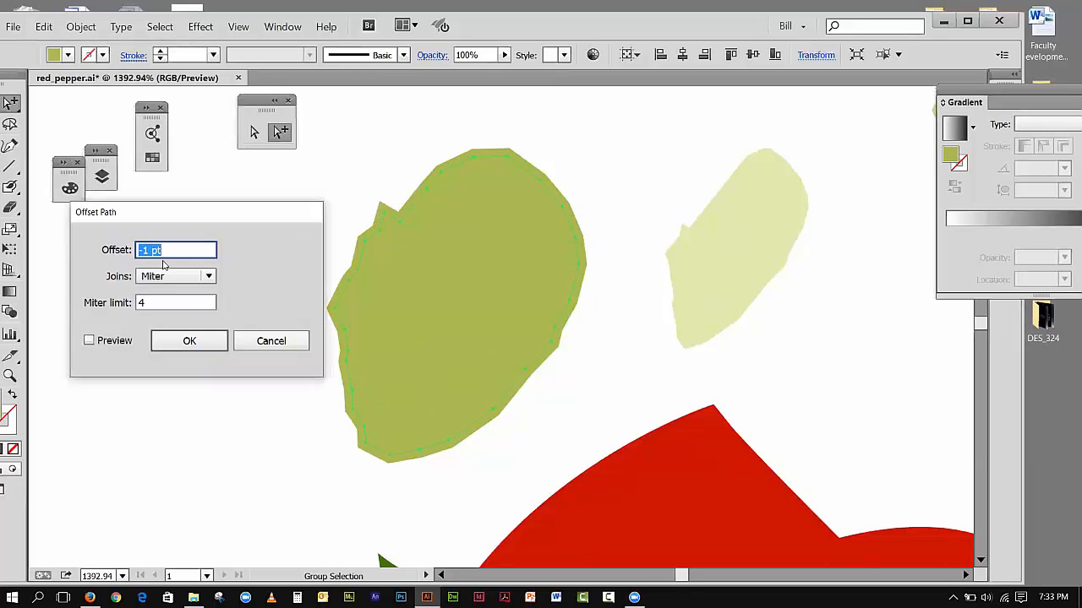
pyautogui.click(148, 251)
pyautogui.moveTo(169, 250); pyautogui.dragTo(142, 251)
pyautogui.write('-10px')
pyautogui.click(187, 343)
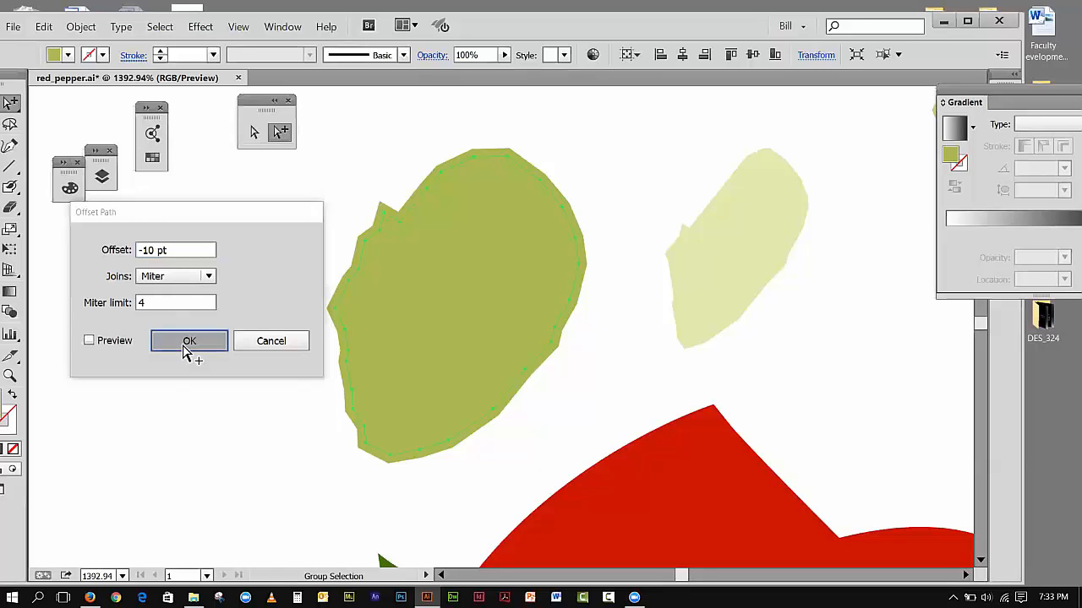
pyautogui.click(40, 29)
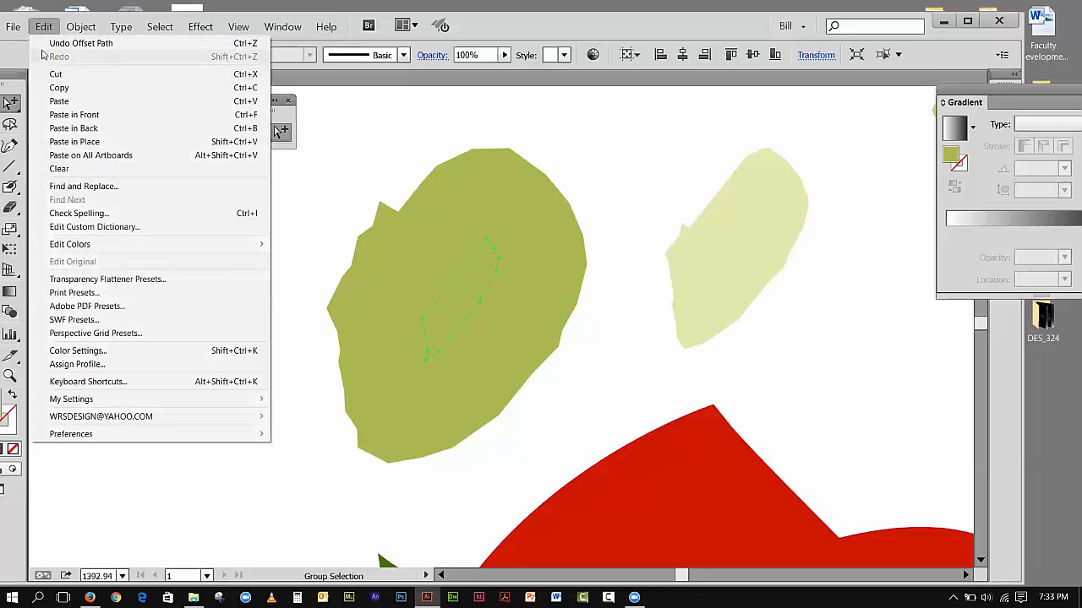
pyautogui.click(41, 47)
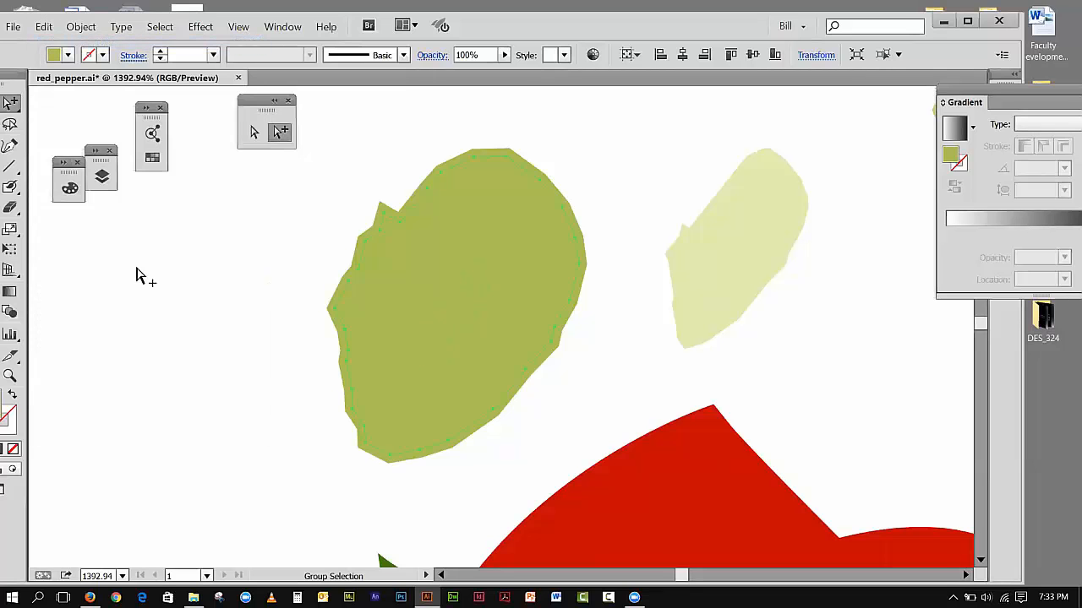
# Step: Apply a negative Offset Path to the selected inner olive path to create a smaller nested stem-end shape
pyautogui.click(78, 28)
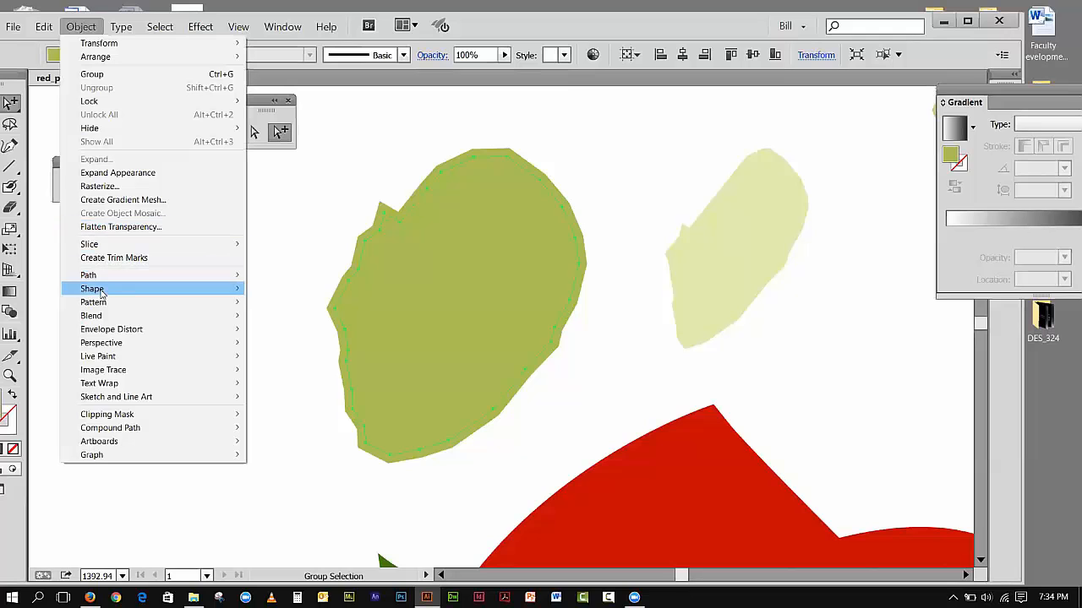
pyautogui.moveTo(100, 292)
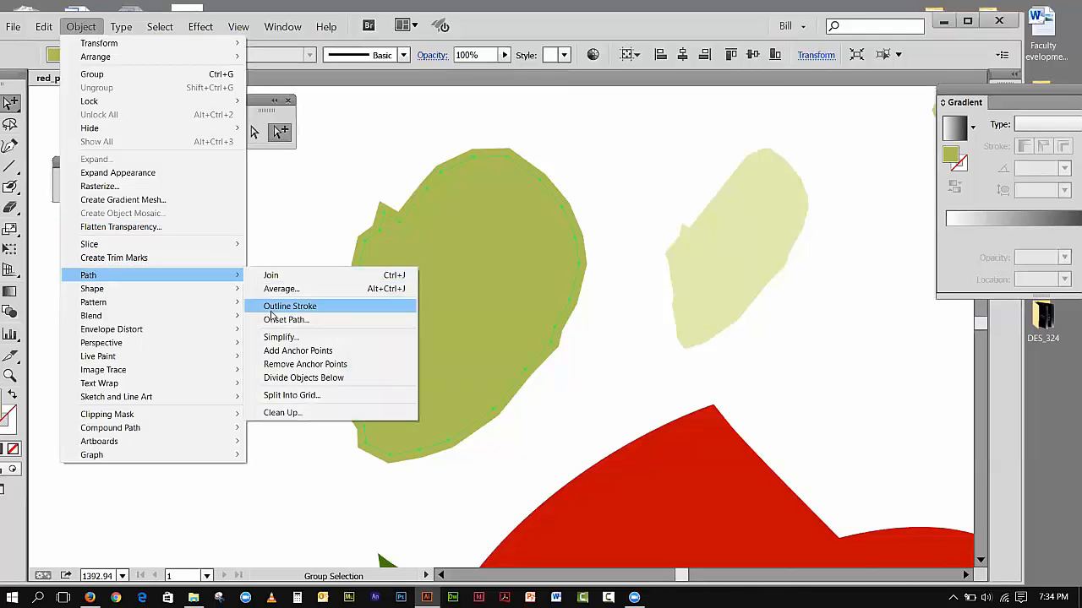
pyautogui.click(272, 319)
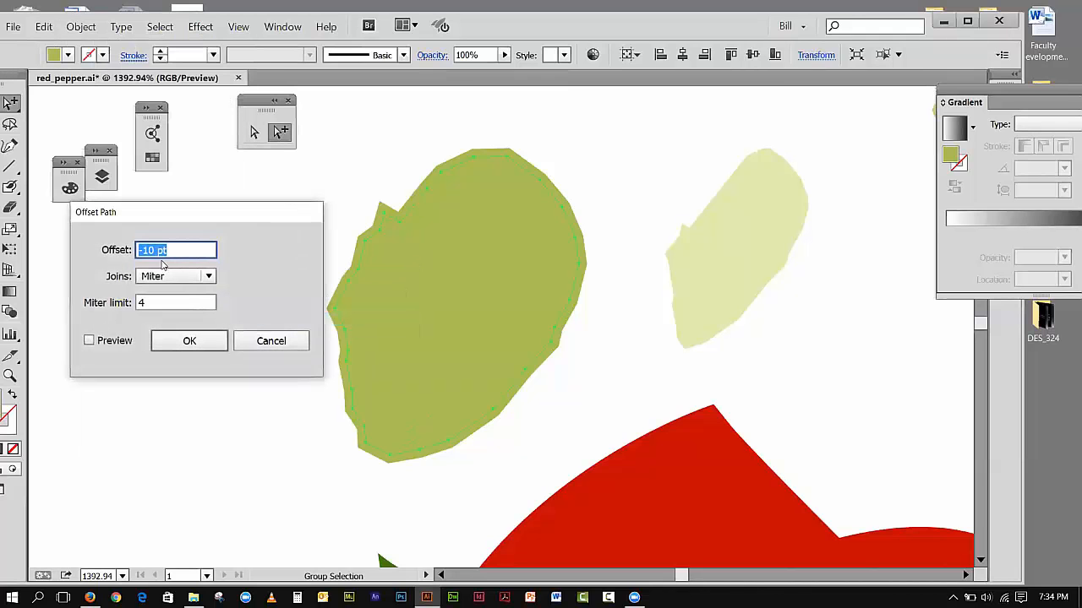
pyautogui.click(153, 250)
pyautogui.doubleClick(147, 251)
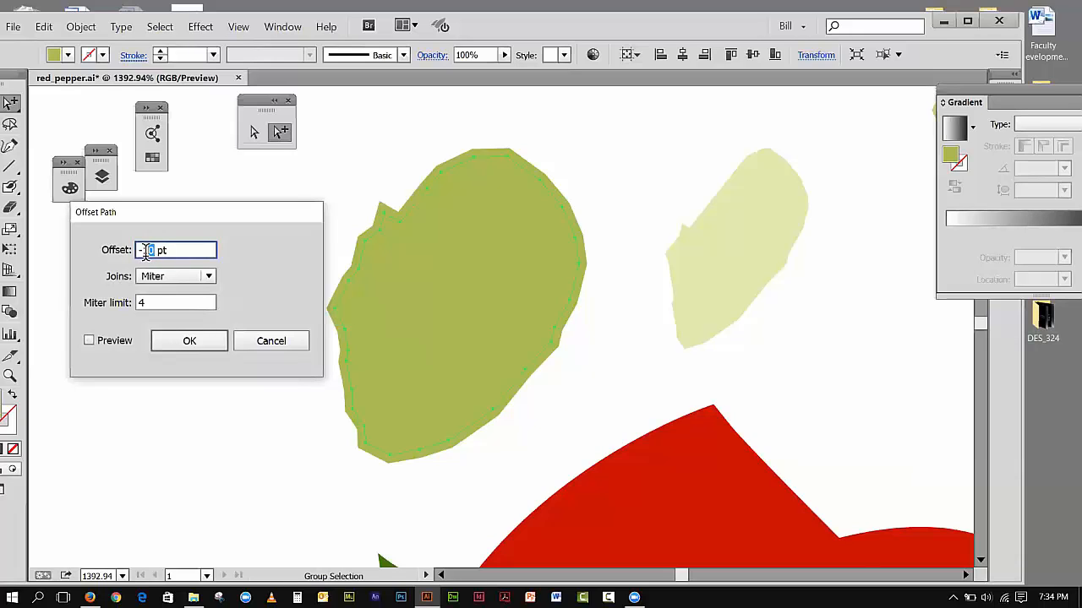
pyautogui.click(204, 343)
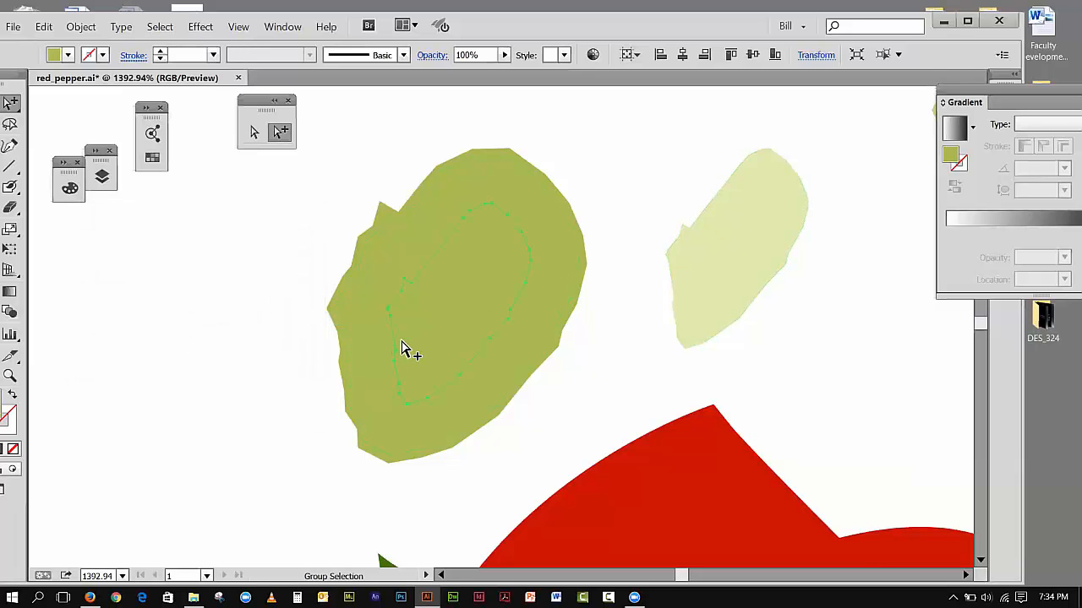
# Step: Move the two offset olive shapes out of the original oval so all three nested pieces sit apart
pyautogui.click(332, 271)
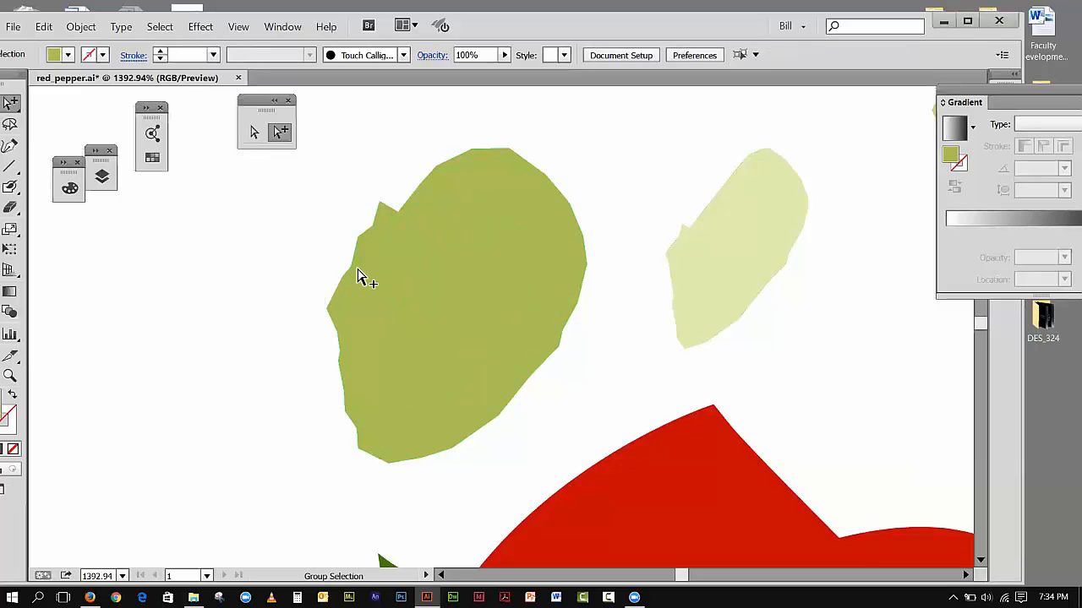
pyautogui.moveTo(368, 278); pyautogui.dragTo(90, 294)
pyautogui.moveTo(428, 293); pyautogui.dragTo(236, 457)
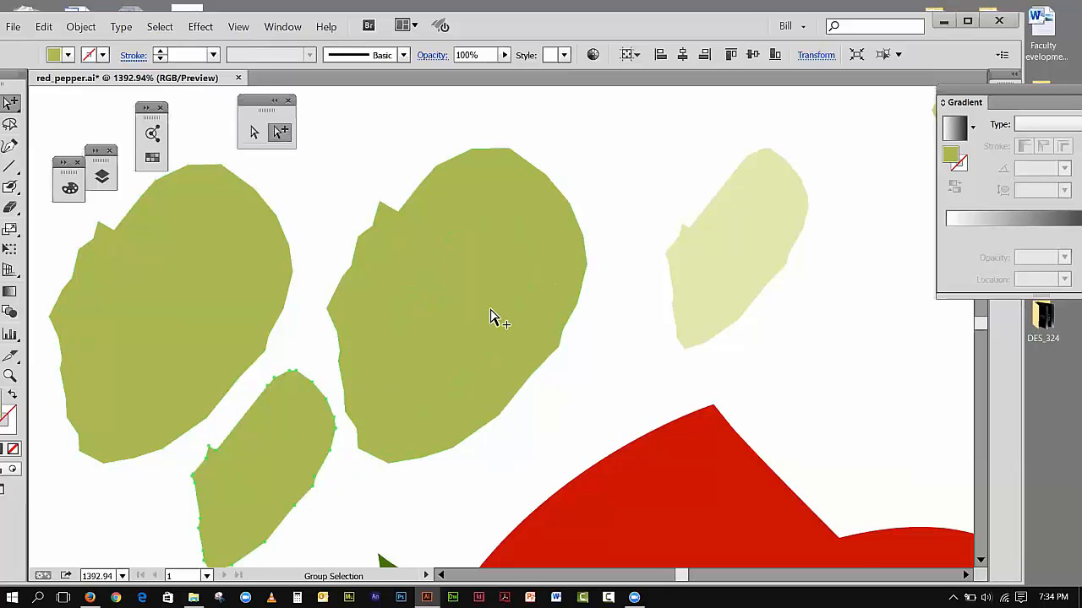
# Step: Fit the artboard in the window and revert red_pepper.ai to its saved version
pyautogui.click(238, 27)
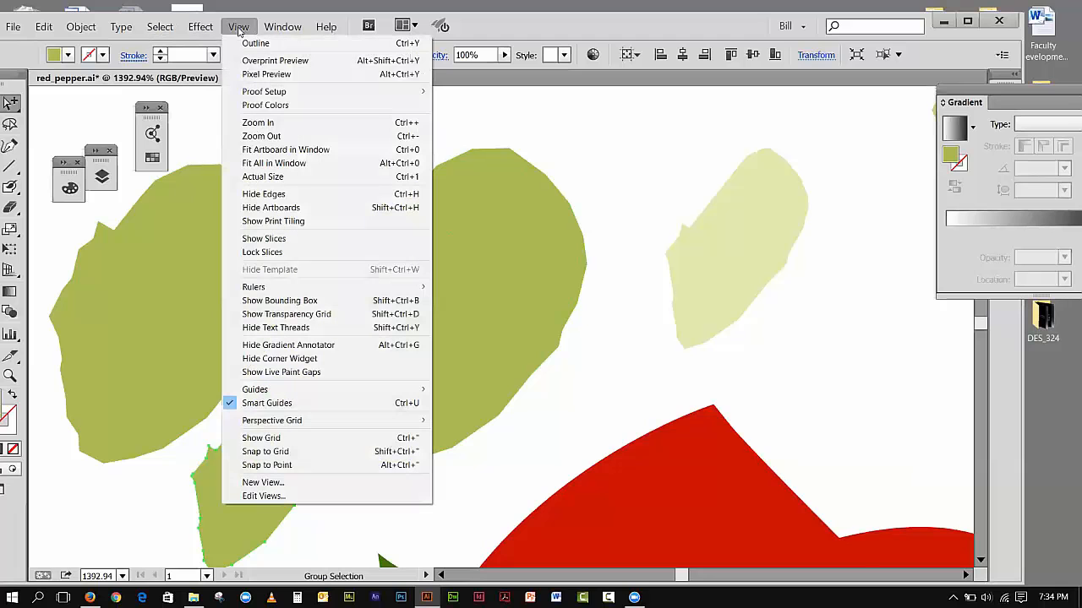
pyautogui.click(267, 150)
pyautogui.click(81, 27)
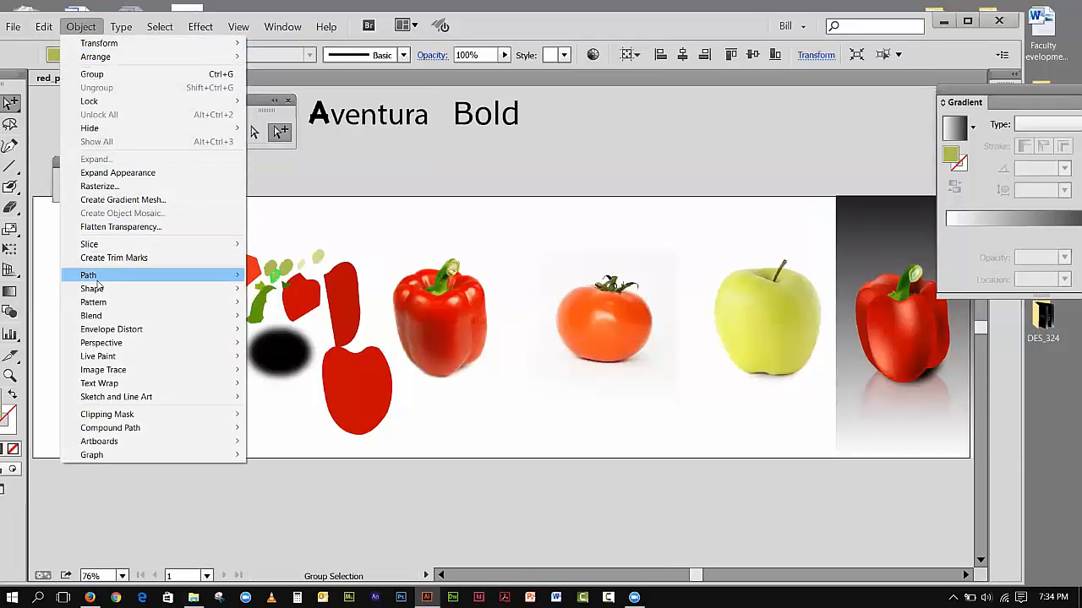
pyautogui.moveTo(47, 27)
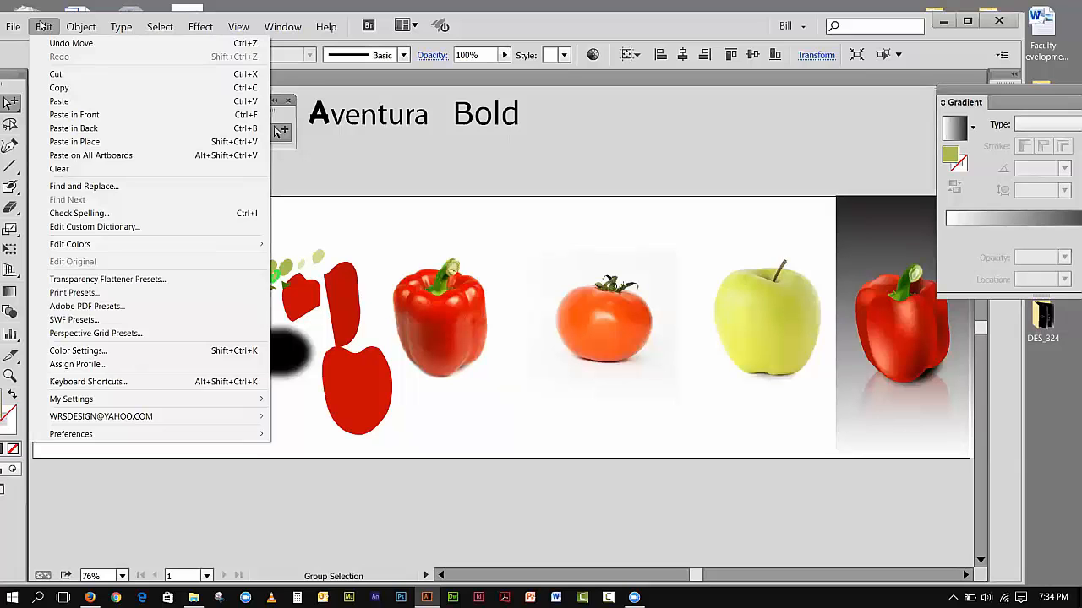
pyautogui.moveTo(6, 31)
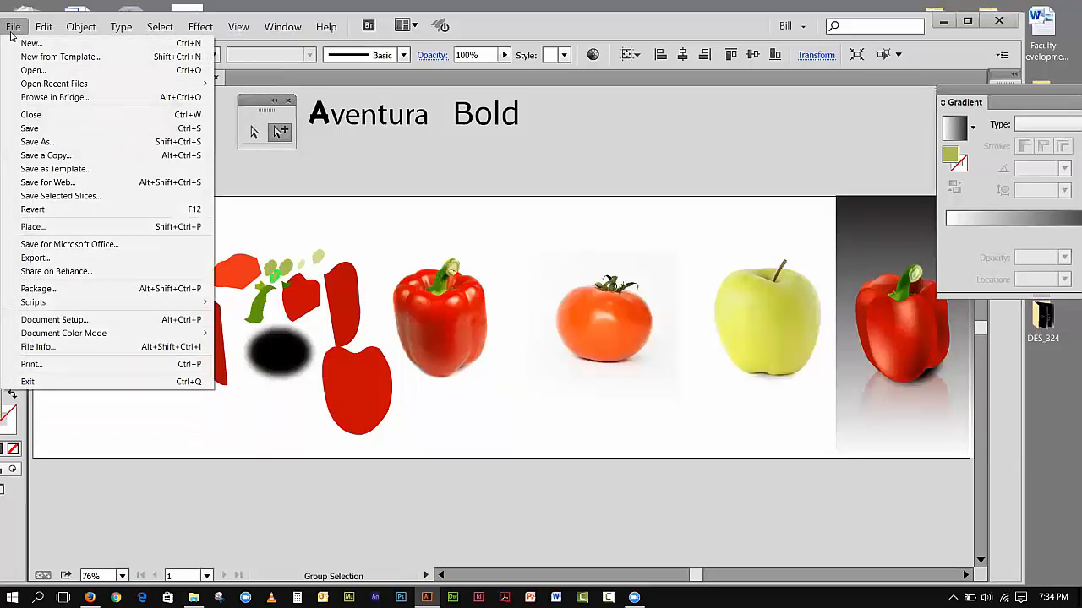
pyautogui.click(40, 209)
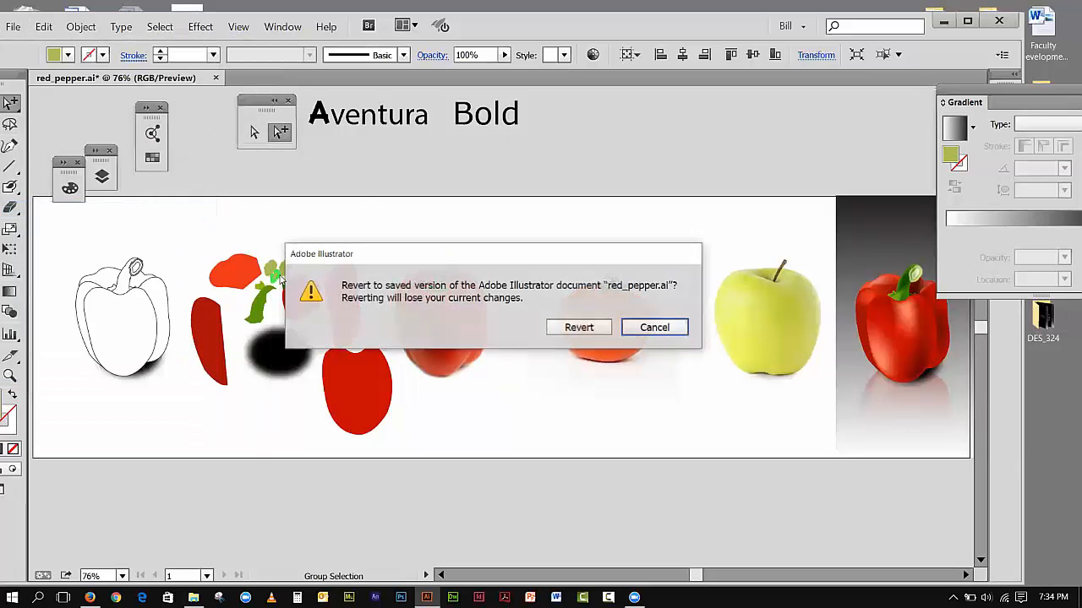
pyautogui.click(580, 329)
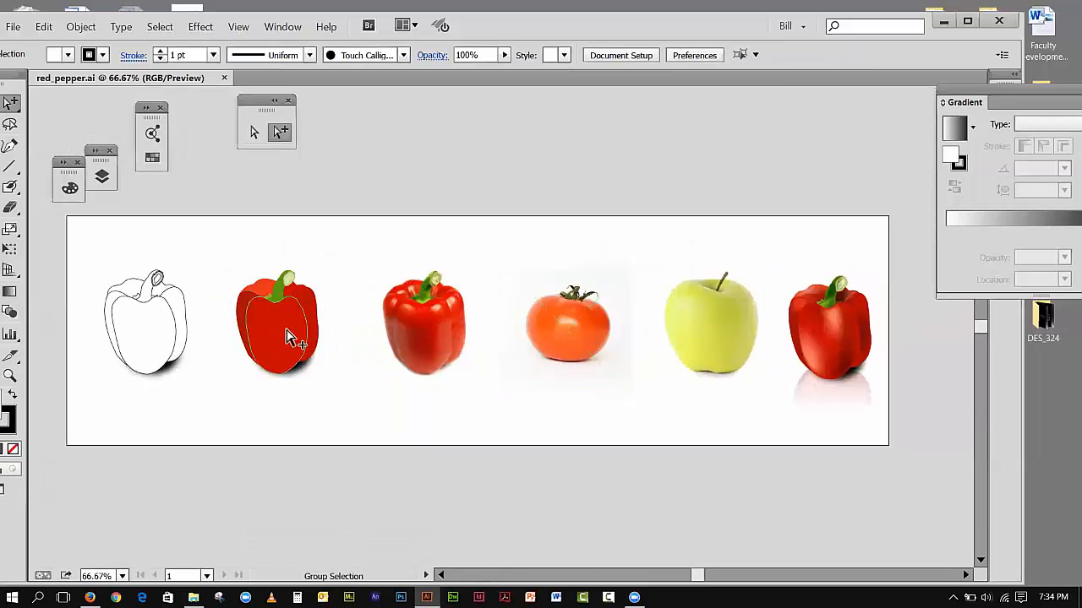
# Step: Examine the reassembled flat-shape pepper up close, followed by the pepper and tomato reference photos beside it
pyautogui.click(9, 377)
pyautogui.moveTo(207, 257); pyautogui.dragTo(342, 391)
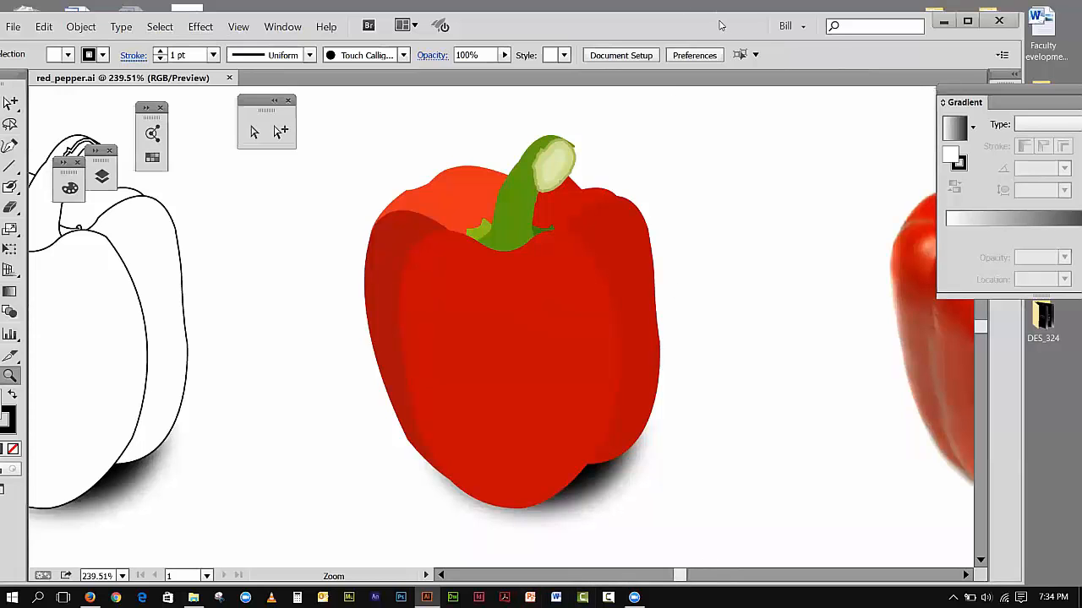
pyautogui.moveTo(717, 23); pyautogui.dragTo(716, 13)
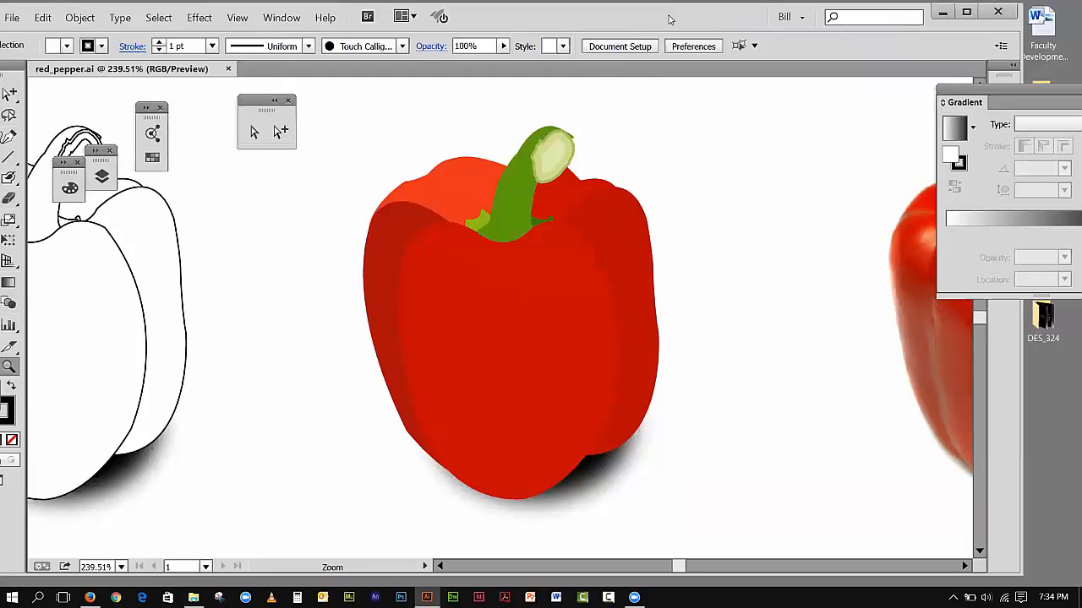
pyautogui.moveTo(669, 19); pyautogui.dragTo(606, 29)
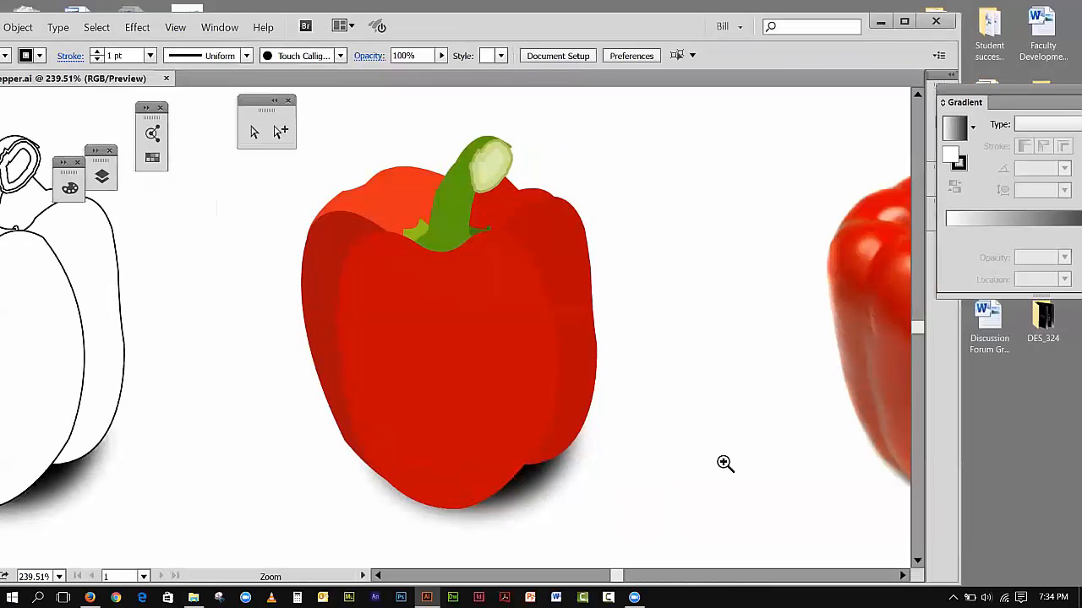
pyautogui.click(902, 575)
pyautogui.click(902, 578)
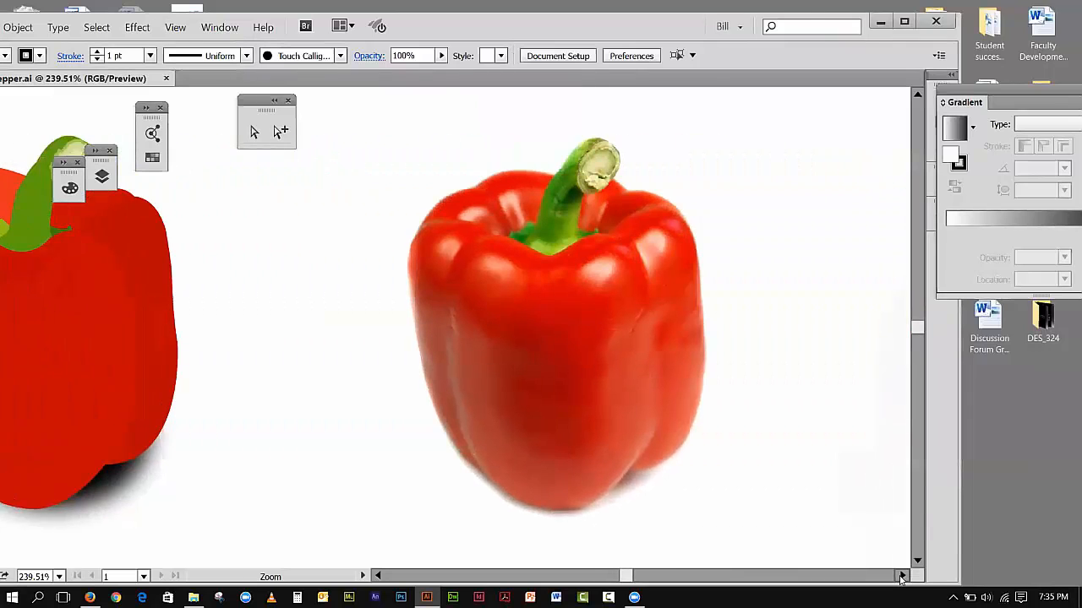
pyautogui.click(902, 577)
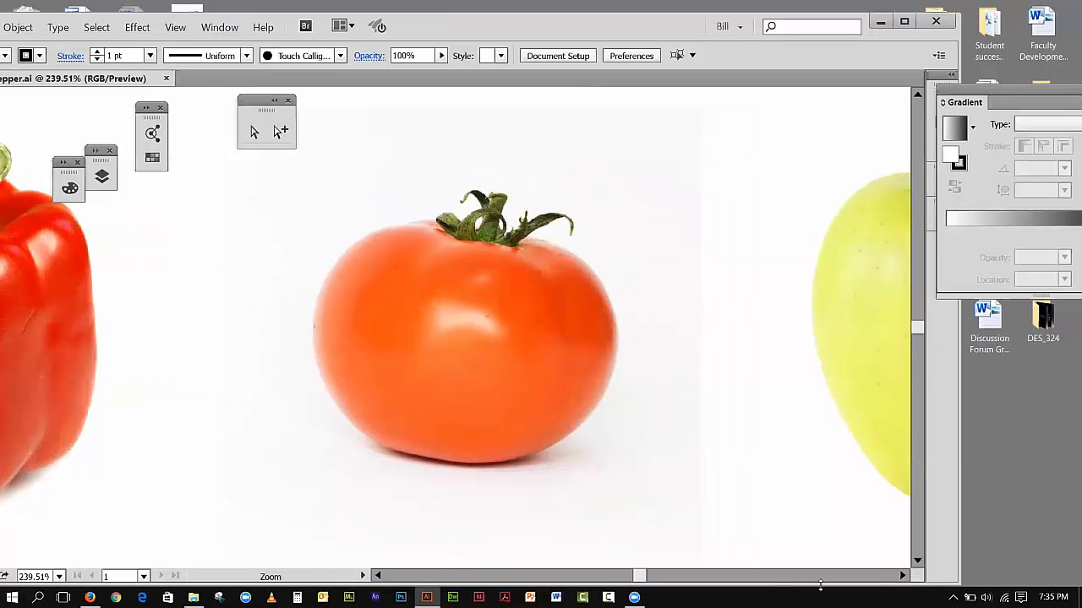
pyautogui.click(902, 577)
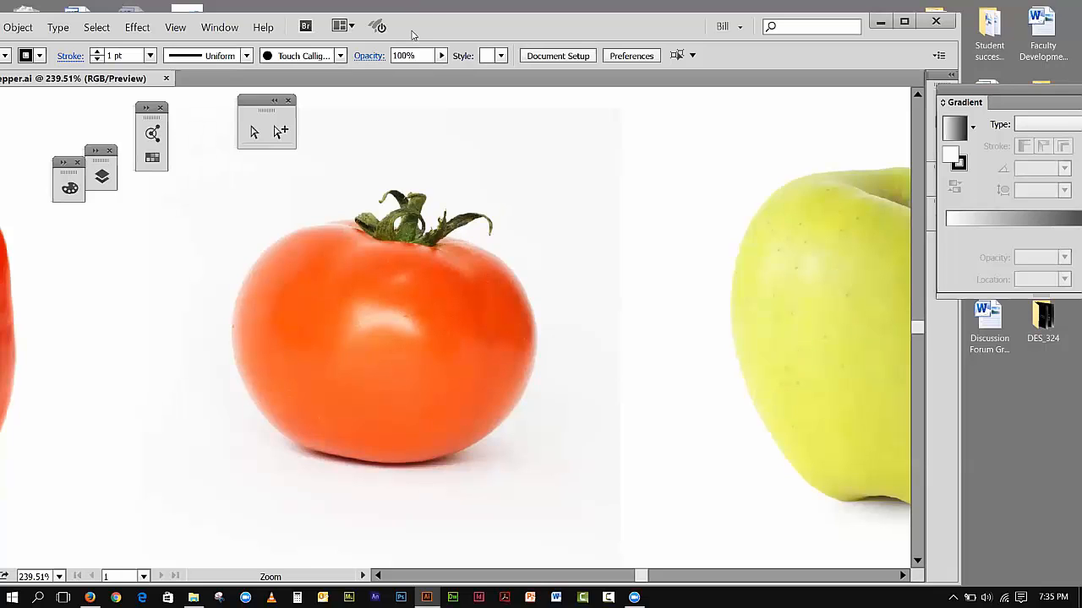
# Step: Start tracing the tomato's middle lobe with the Pen tool, curving from the stem base along its left side, with no fill
pyautogui.moveTo(412, 34); pyautogui.dragTo(502, 21)
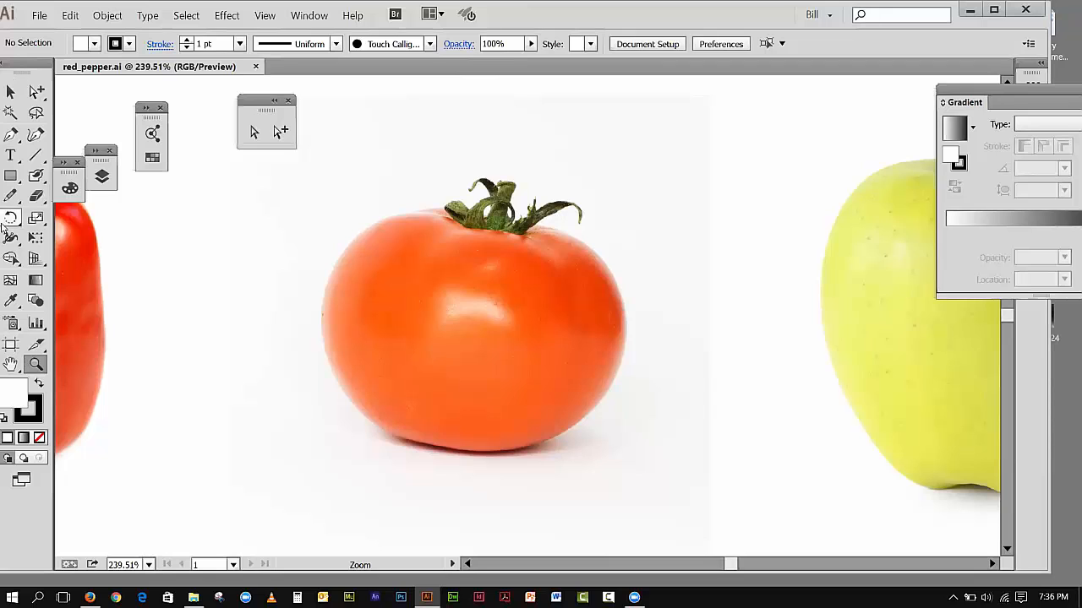
pyautogui.click(12, 135)
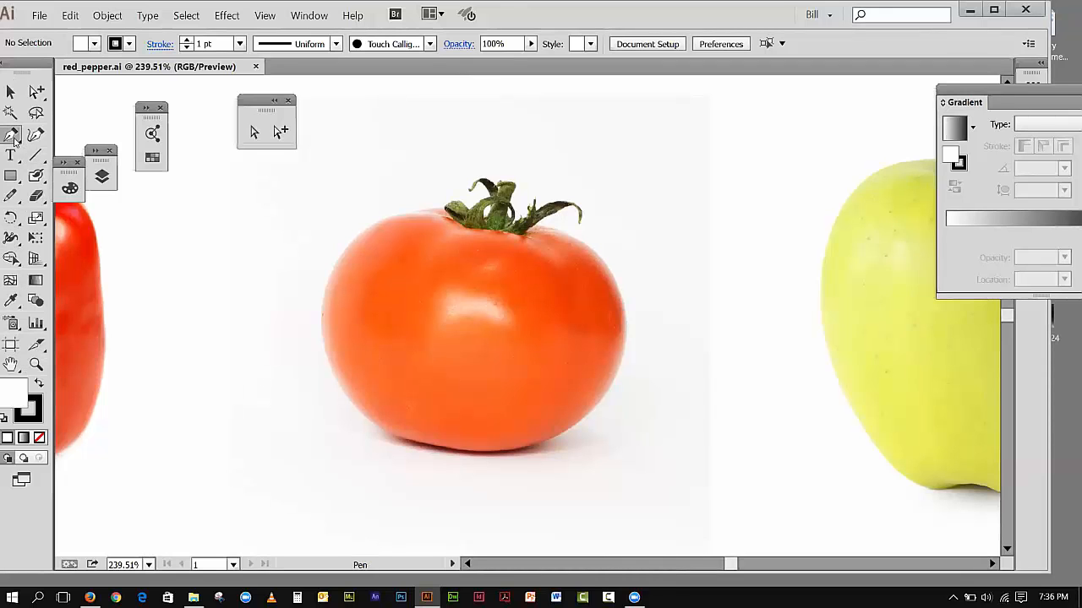
pyautogui.click(497, 230)
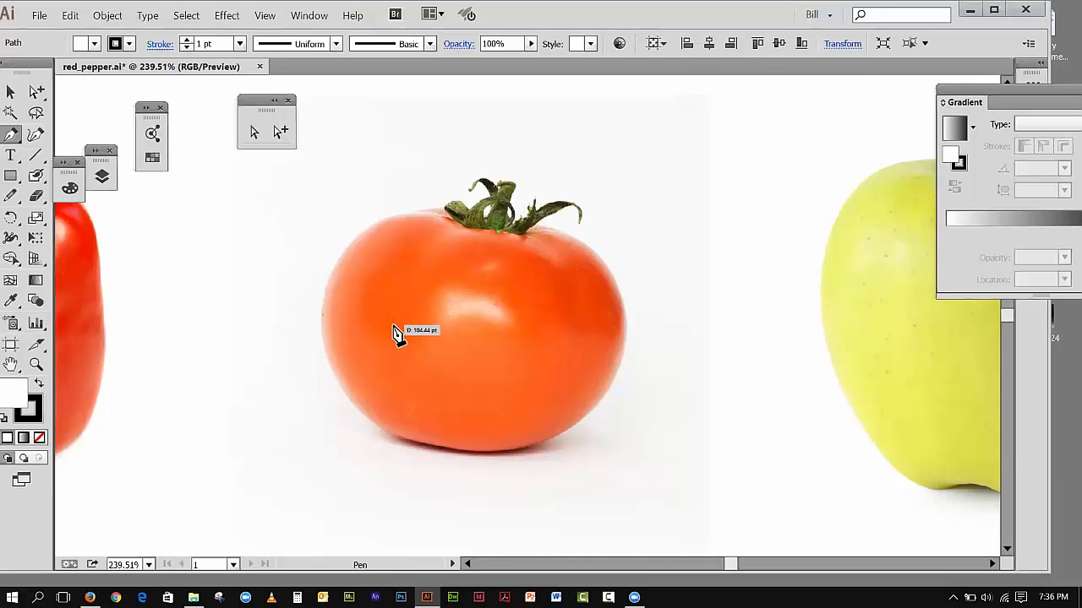
pyautogui.moveTo(392, 324); pyautogui.dragTo(386, 443)
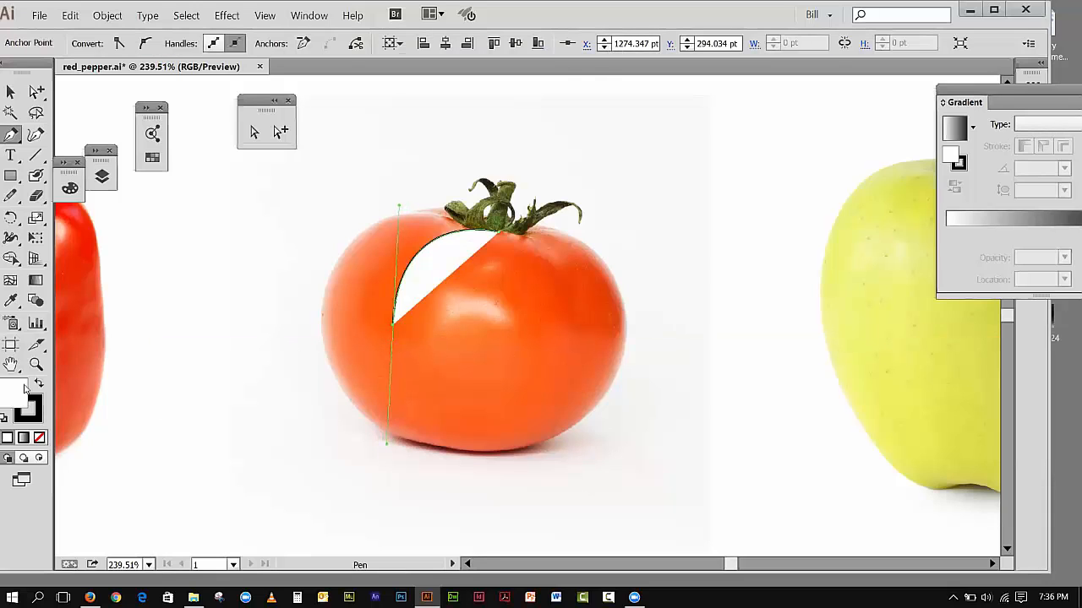
pyautogui.click(39, 438)
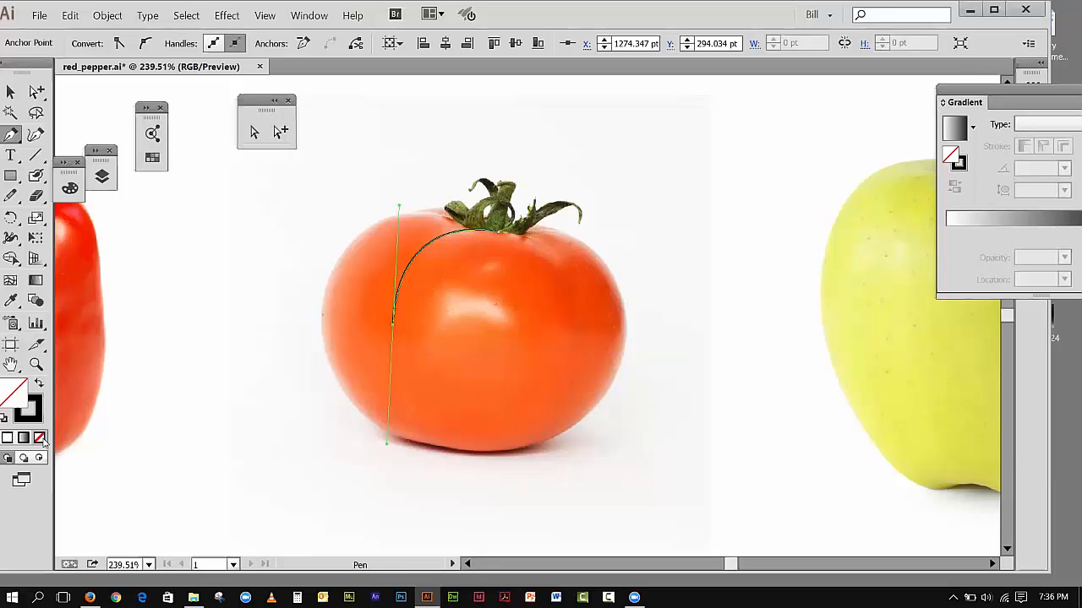
pyautogui.click(393, 323)
# Step: Continue the middle lobe's outline around the tomato's bottom edge up to its lower right
pyautogui.moveTo(449, 448); pyautogui.dragTo(502, 459)
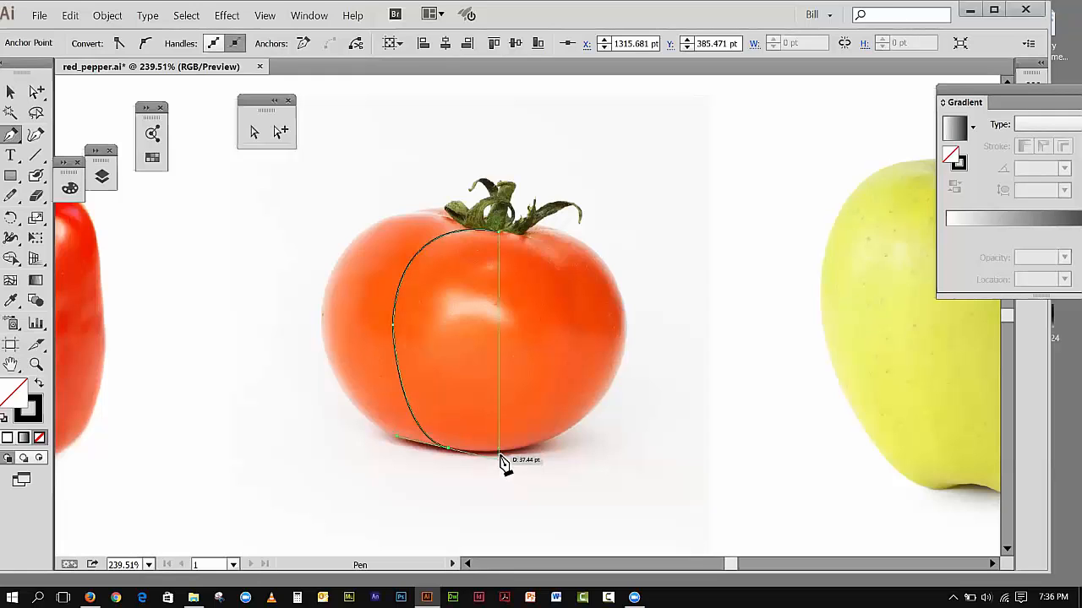
pyautogui.click(449, 449)
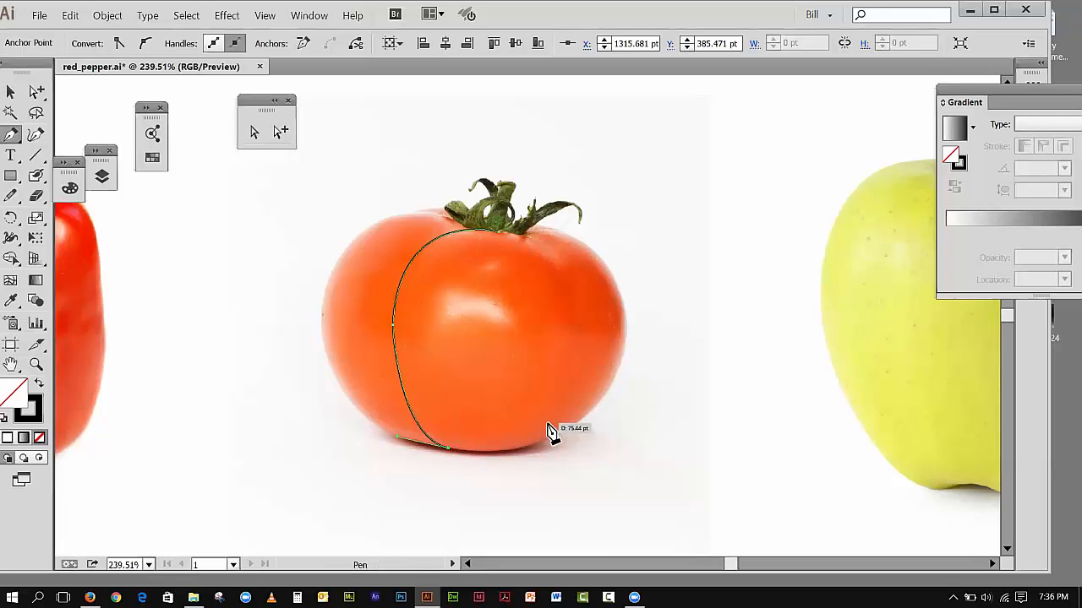
pyautogui.moveTo(547, 425); pyautogui.dragTo(573, 386)
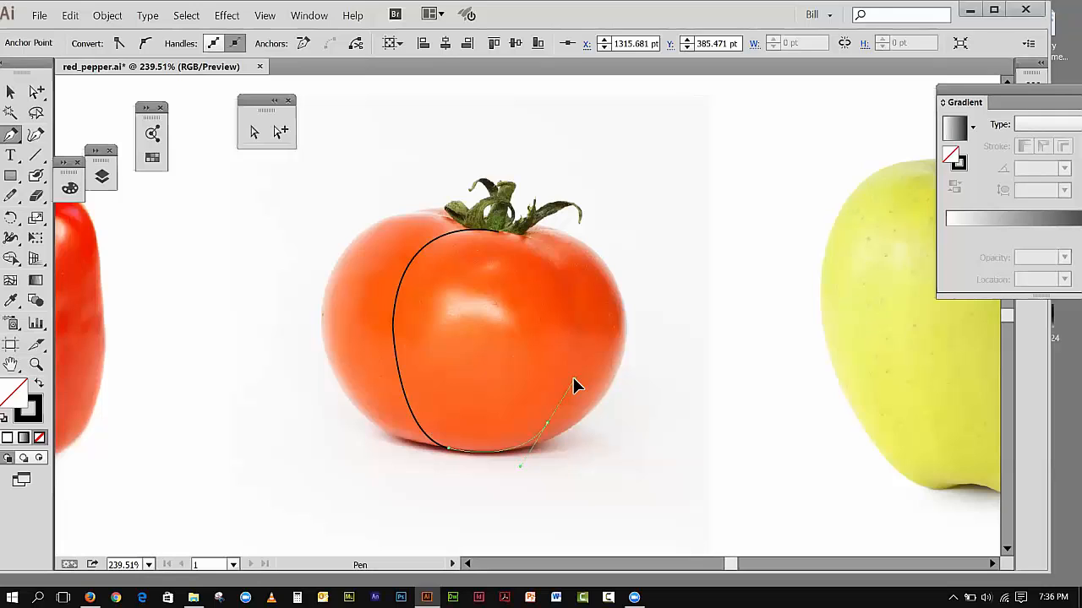
pyautogui.moveTo(573, 386); pyautogui.dragTo(574, 381)
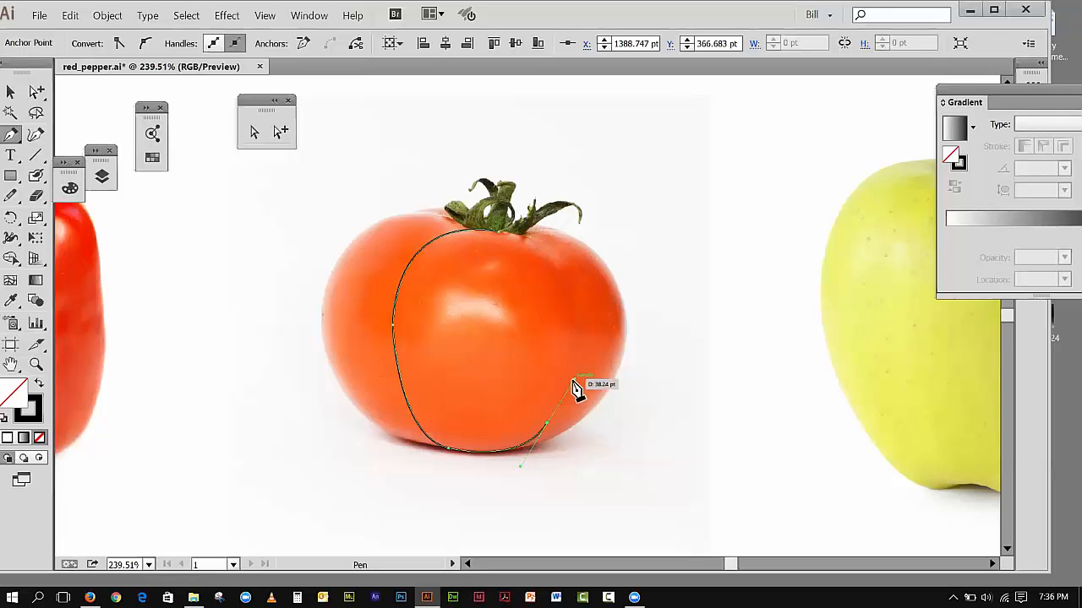
pyautogui.click(547, 423)
# Step: Curve the middle lobe's outline up its right side and close the path at the stem base
pyautogui.moveTo(564, 293); pyautogui.dragTo(546, 213)
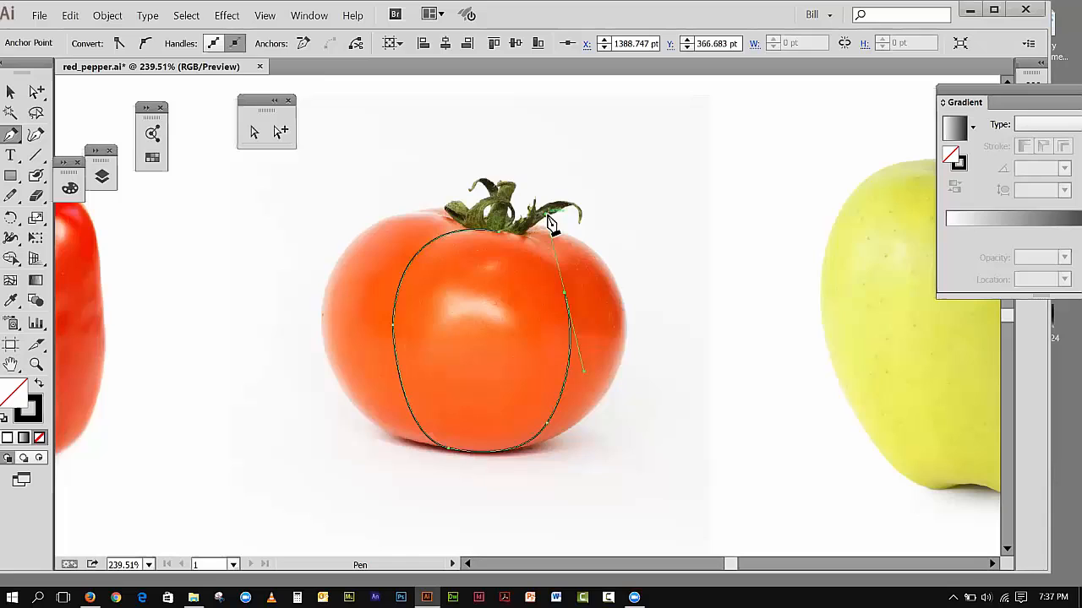
pyautogui.click(565, 294)
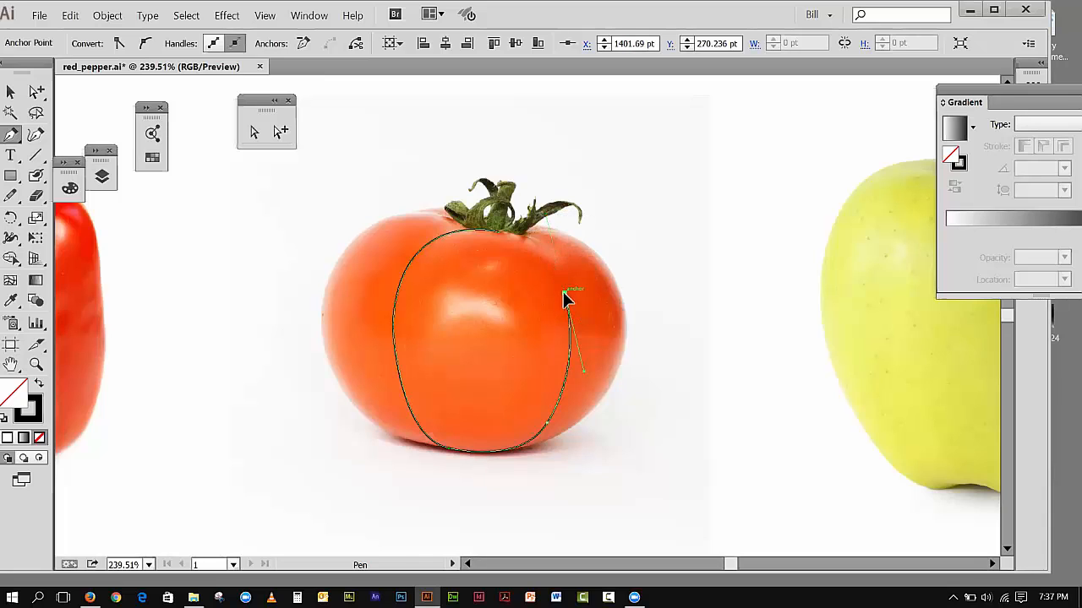
pyautogui.click(499, 236)
pyautogui.moveTo(497, 231); pyautogui.dragTo(448, 236)
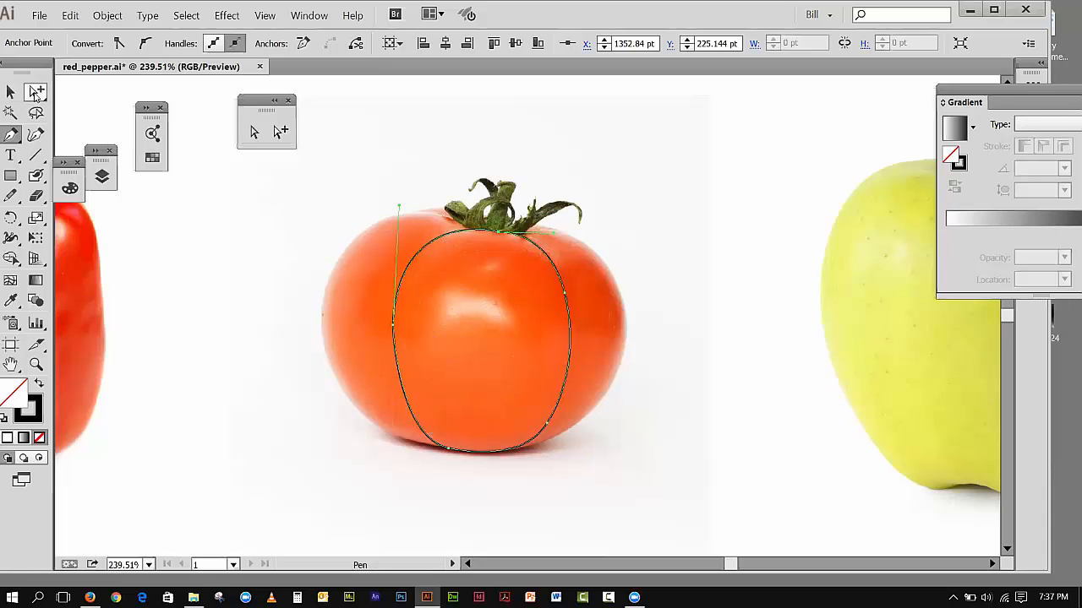
# Step: Fine-tune the upper direction handle of the middle lobe's left anchor point and deselect the path
pyautogui.click(251, 135)
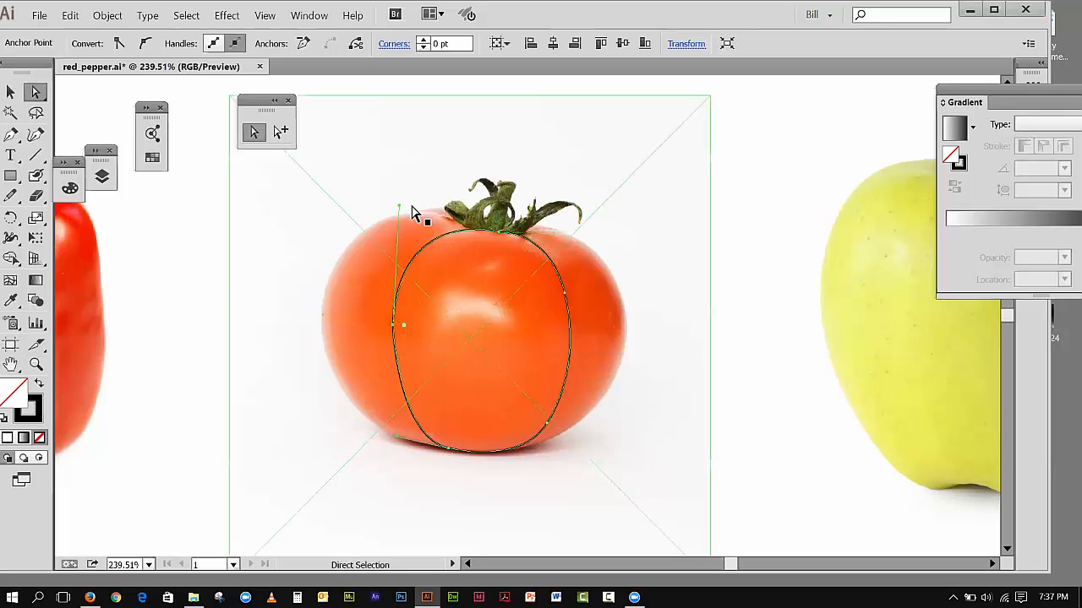
pyautogui.moveTo(399, 206); pyautogui.dragTo(396, 212)
pyautogui.click(11, 91)
pyautogui.click(261, 212)
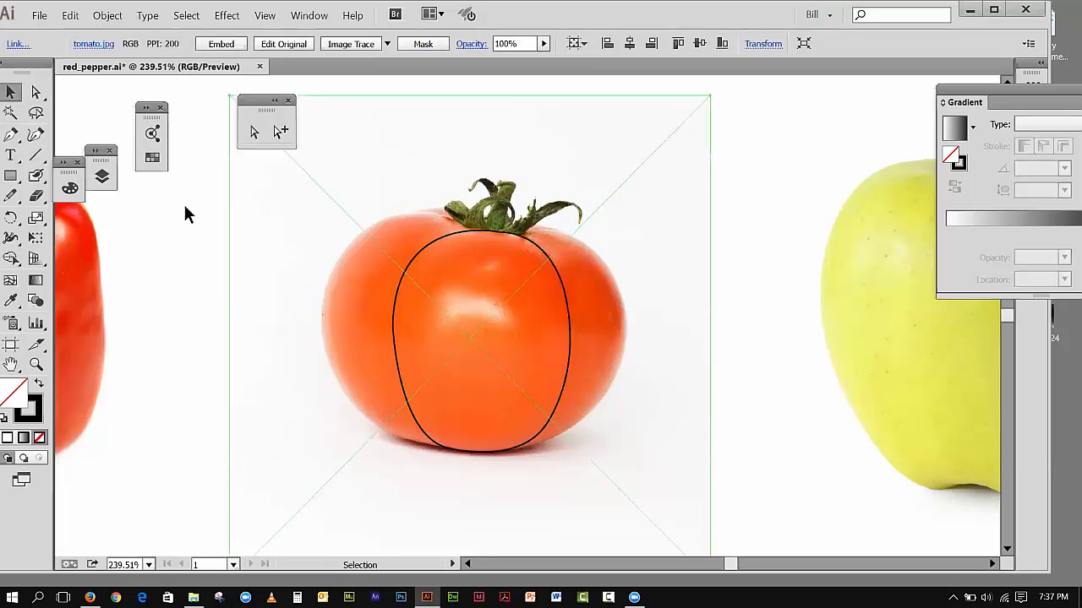
pyautogui.click(179, 211)
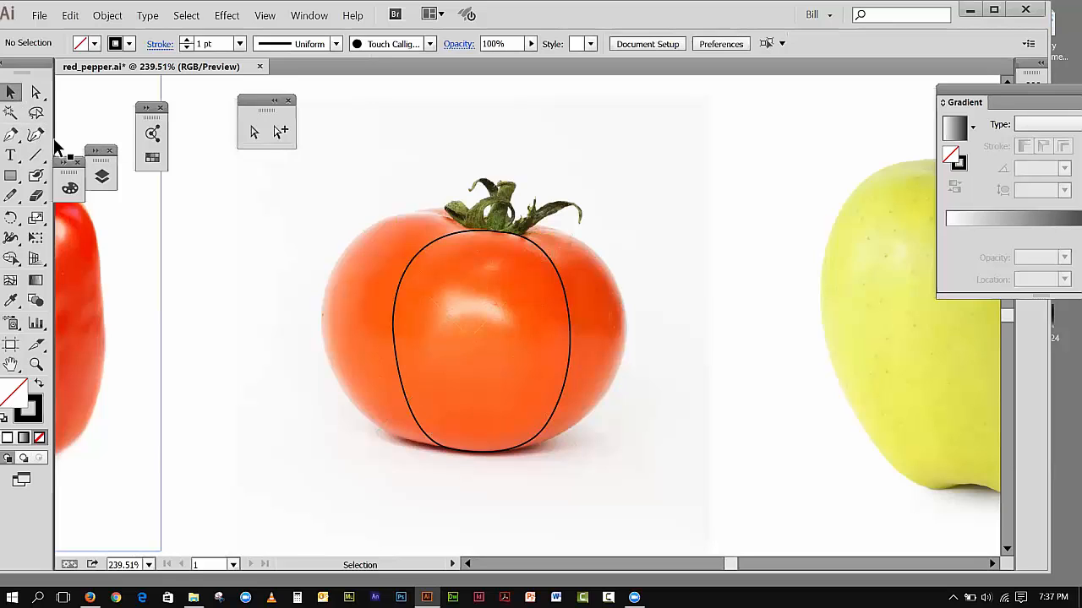
# Step: Begin the tomato's left lobe with the Pen tool, curving from the stem base over the upper-left shoulder
pyautogui.click(11, 133)
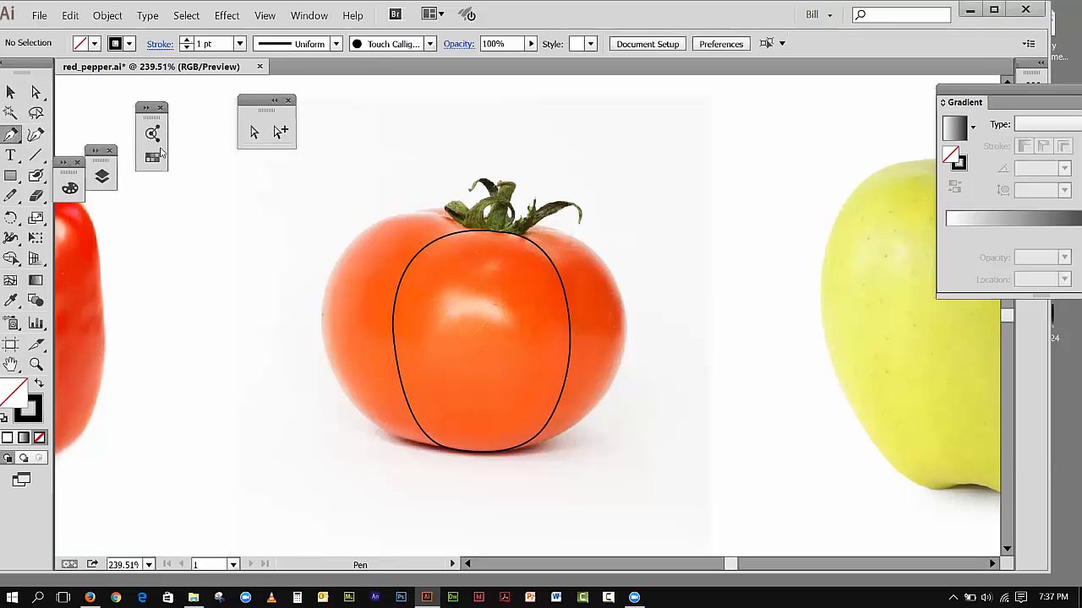
pyautogui.click(474, 237)
pyautogui.click(371, 233)
pyautogui.moveTo(301, 245)
pyautogui.mouseDown()
pyautogui.moveTo(316, 260)
pyautogui.moveTo(300, 261)
pyautogui.mouseUp()
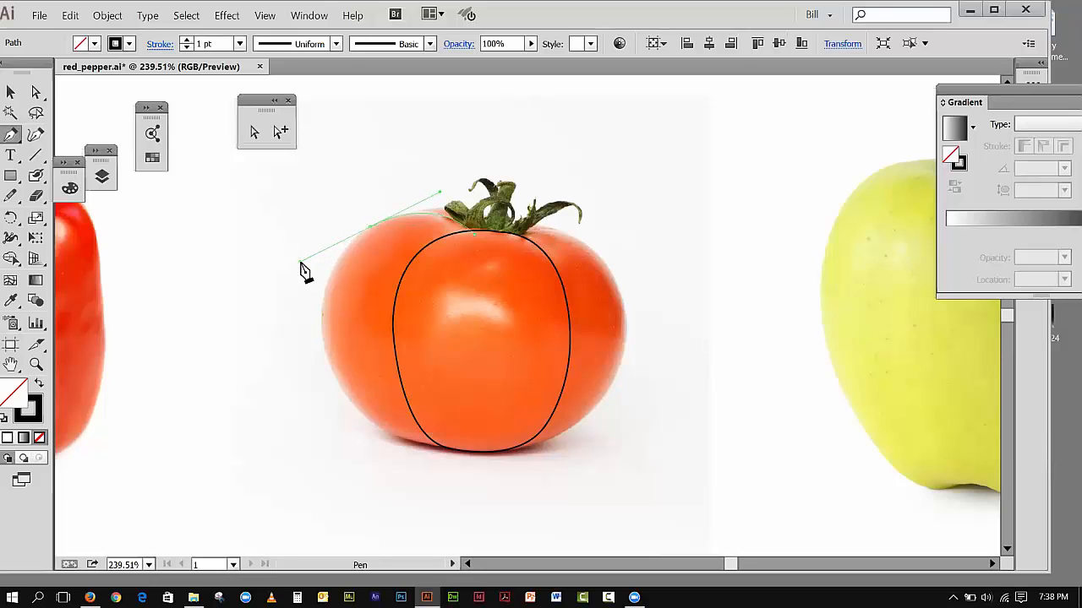
pyautogui.moveTo(301, 264); pyautogui.dragTo(302, 265)
pyautogui.click(371, 233)
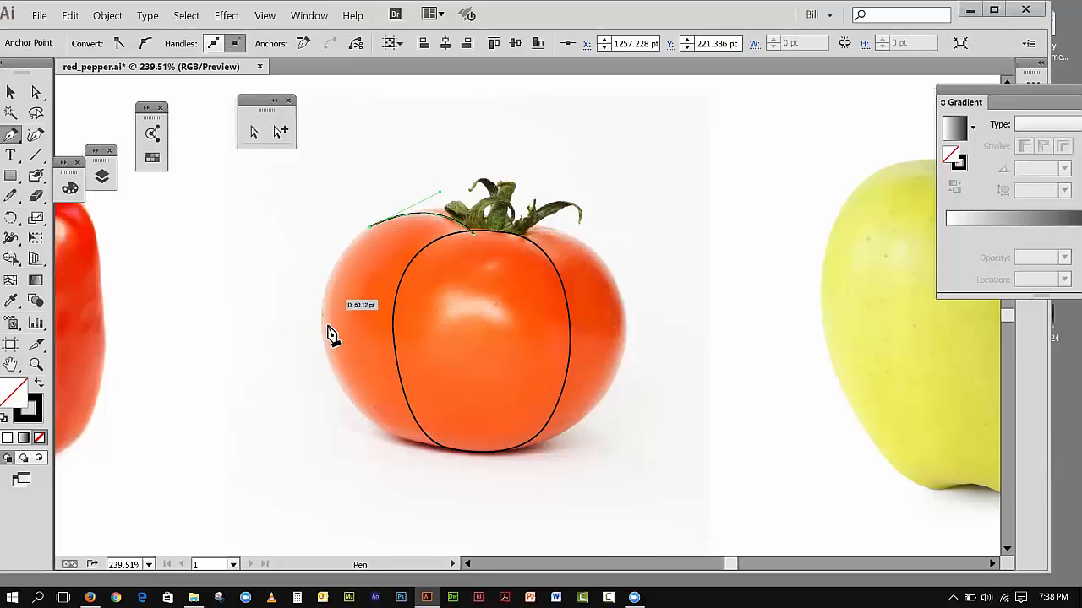
# Step: Trace the left lobe down the tomato's outer edge to its base and close the path with a straight edge to the stem
pyautogui.moveTo(360, 413)
pyautogui.mouseDown()
pyautogui.moveTo(373, 448)
pyautogui.moveTo(453, 524)
pyautogui.mouseUp()
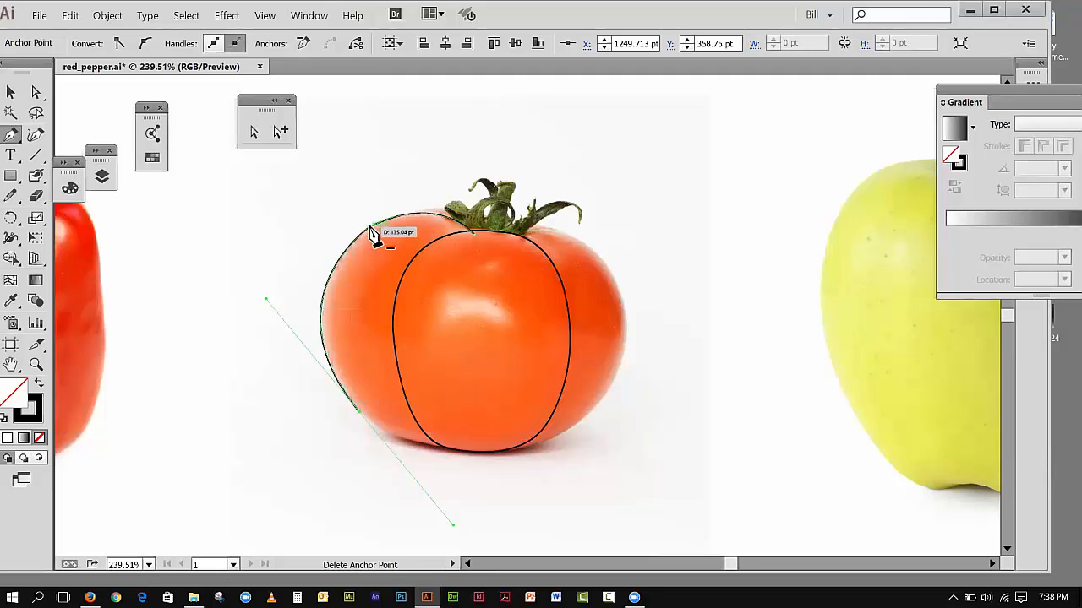
pyautogui.click(359, 412)
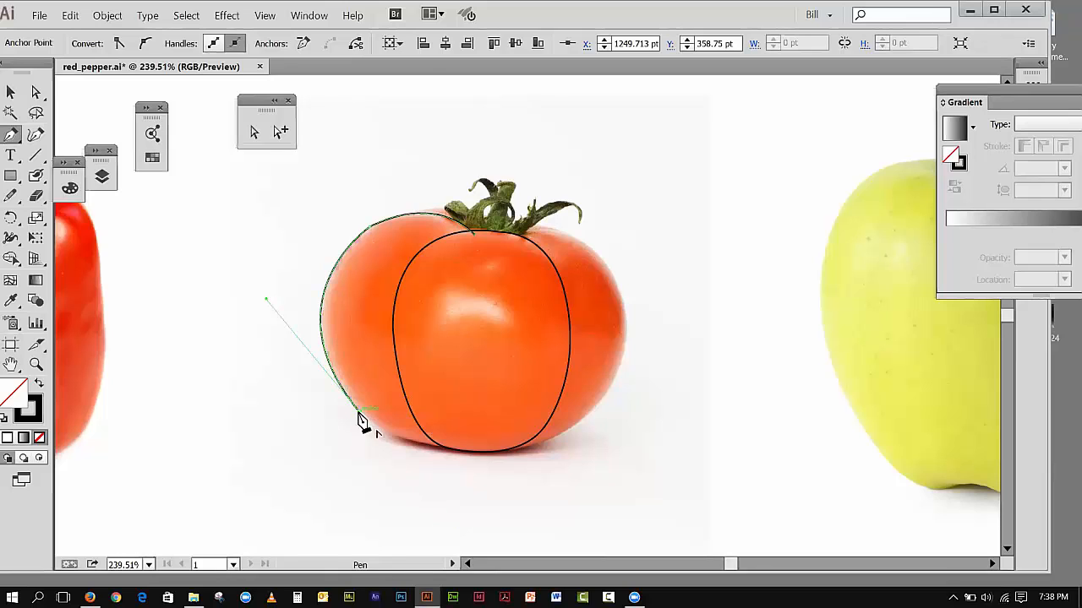
pyautogui.moveTo(453, 444); pyautogui.dragTo(502, 433)
pyautogui.click(453, 445)
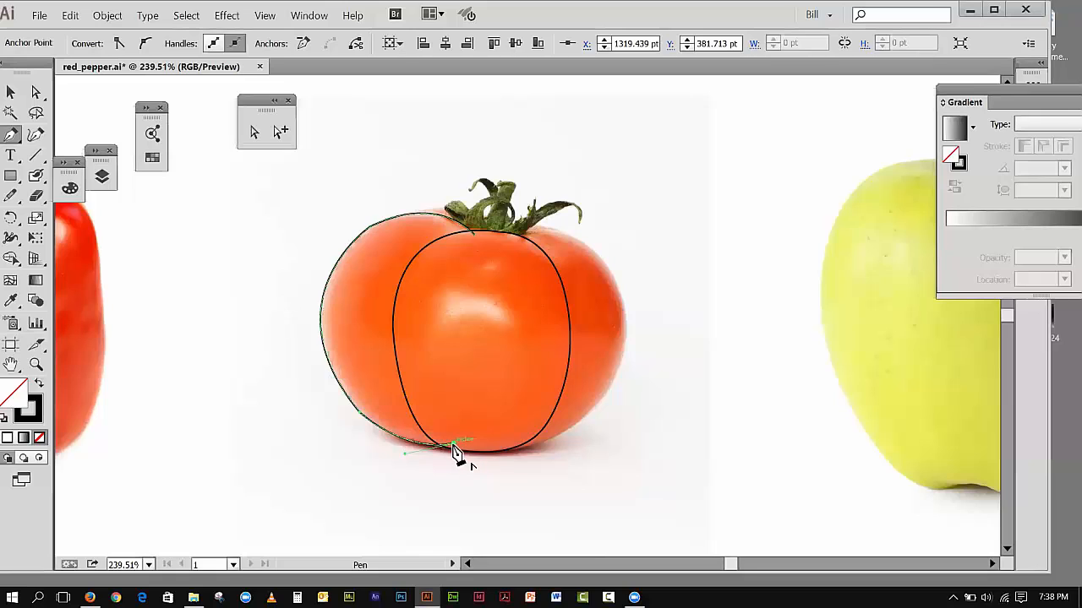
pyautogui.click(474, 233)
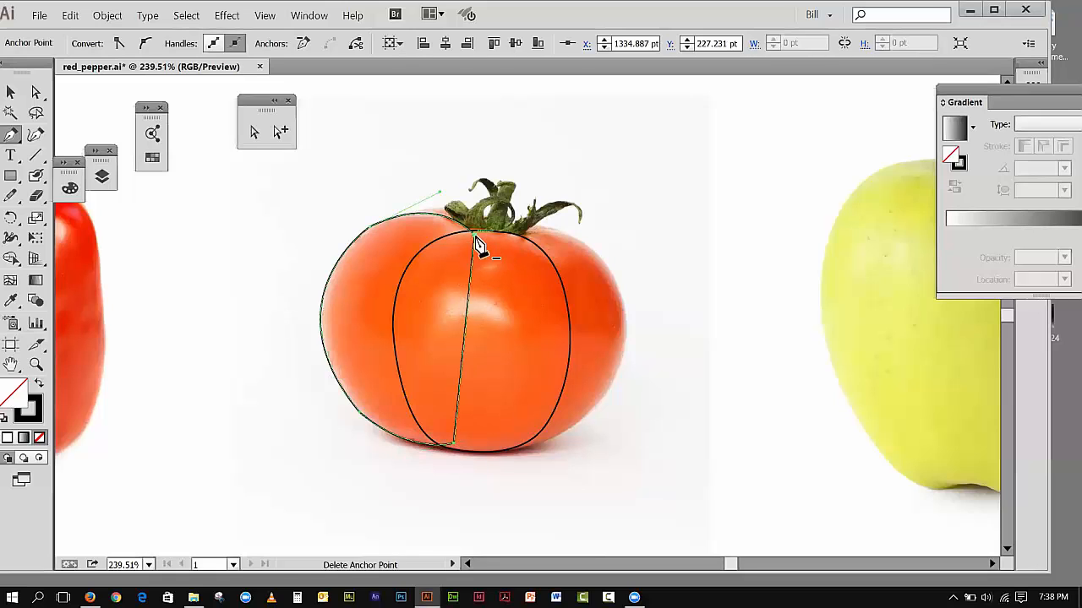
# Step: Adjust the upper handle of the left lobe's shoulder anchor so the curve follows the tomato's top edge
pyautogui.click(10, 92)
pyautogui.click(199, 211)
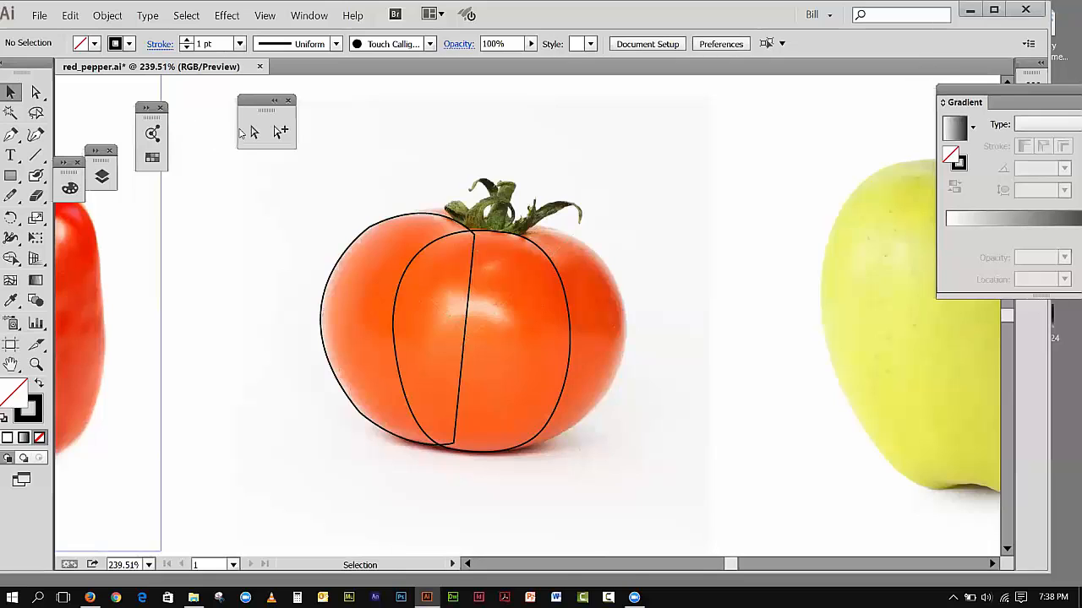
pyautogui.click(254, 131)
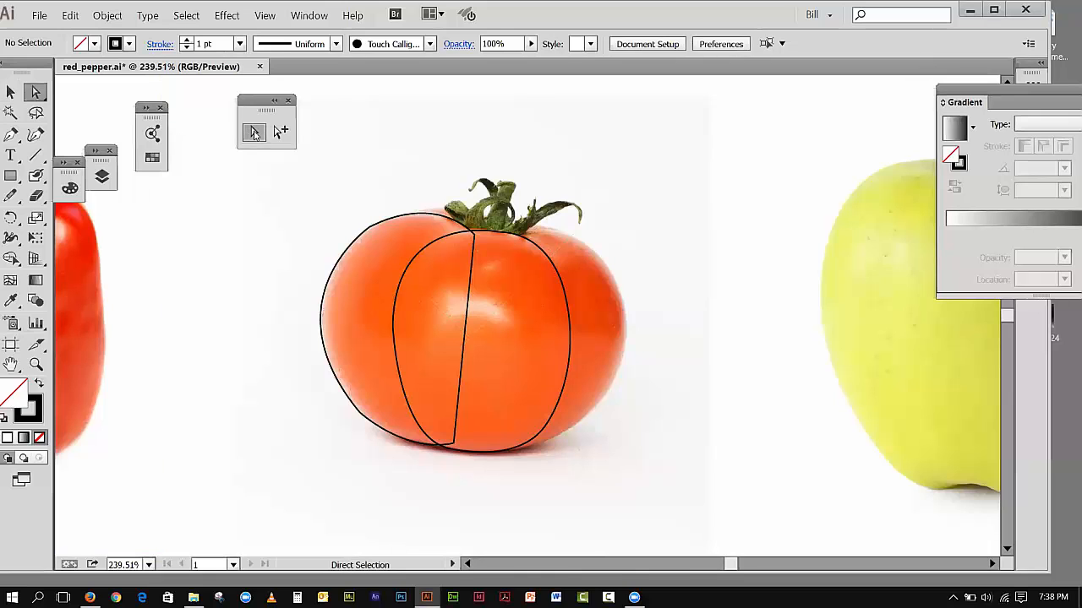
pyautogui.click(372, 234)
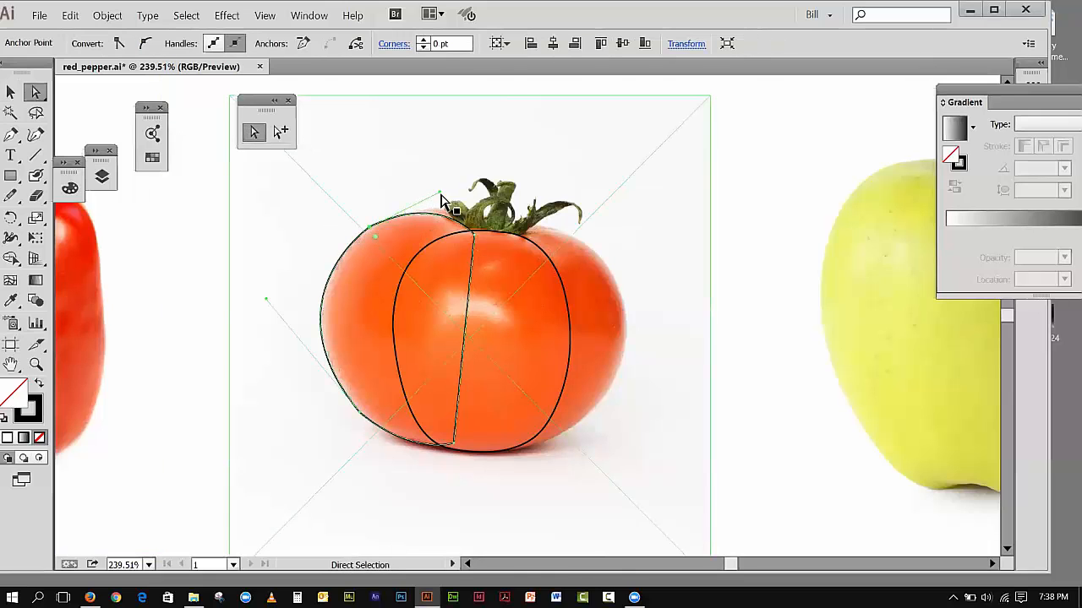
pyautogui.moveTo(440, 195); pyautogui.dragTo(432, 194)
pyautogui.click(193, 186)
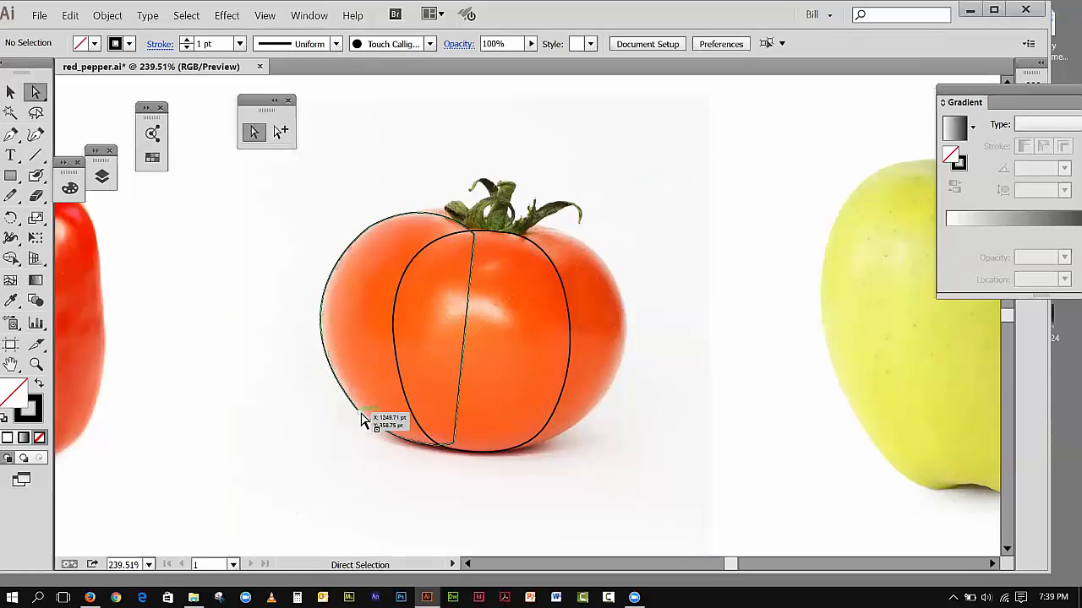
# Step: Adjust the upper handle of the left lobe's lower-left anchor to refine the outer curve, and deselect the path
pyautogui.click(364, 416)
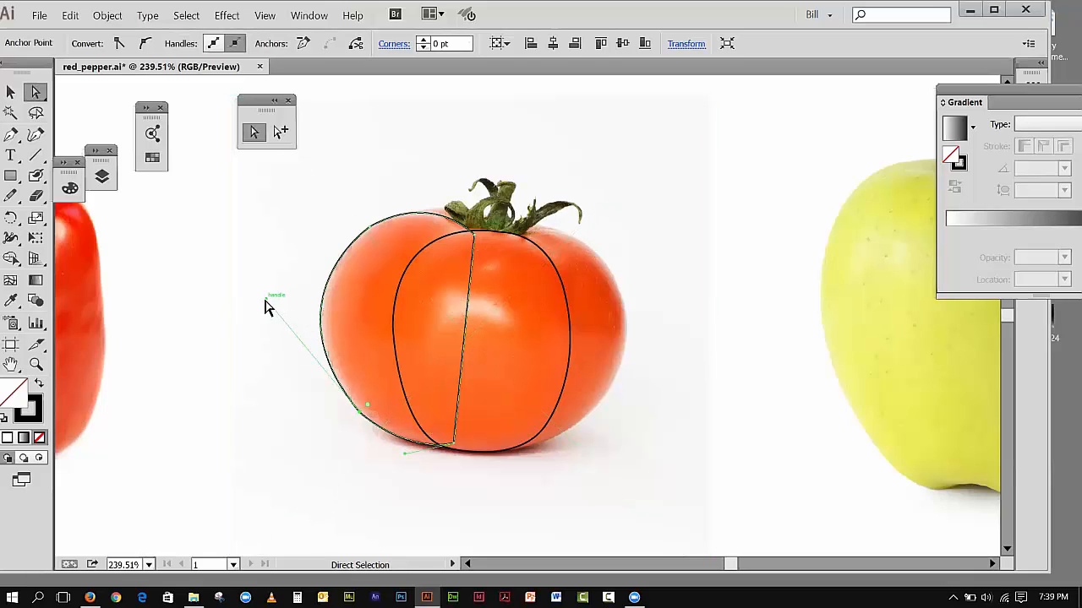
pyautogui.moveTo(265, 299); pyautogui.dragTo(266, 306)
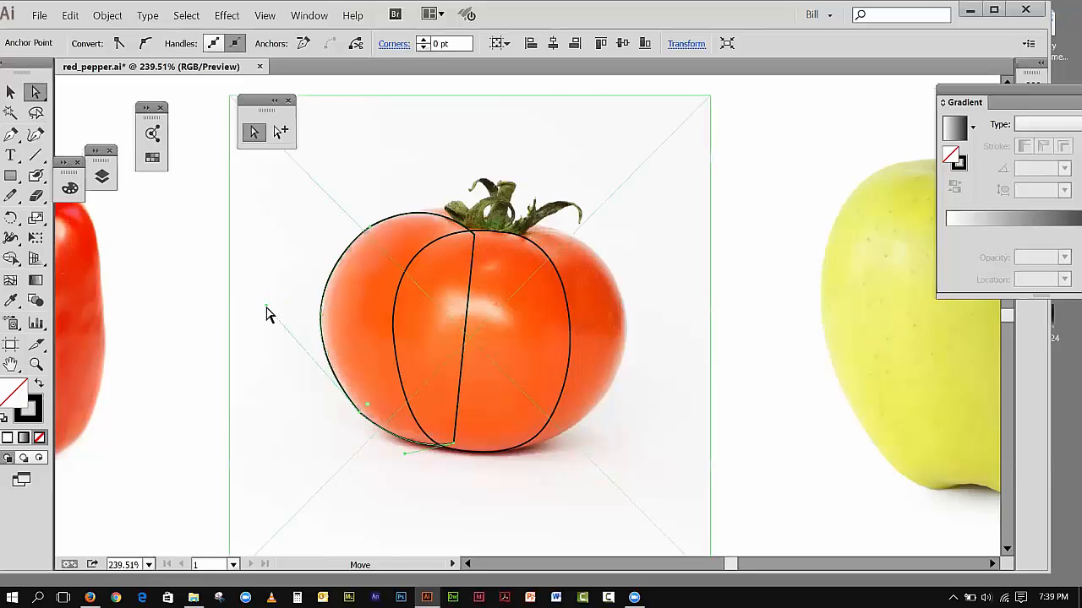
pyautogui.click(141, 273)
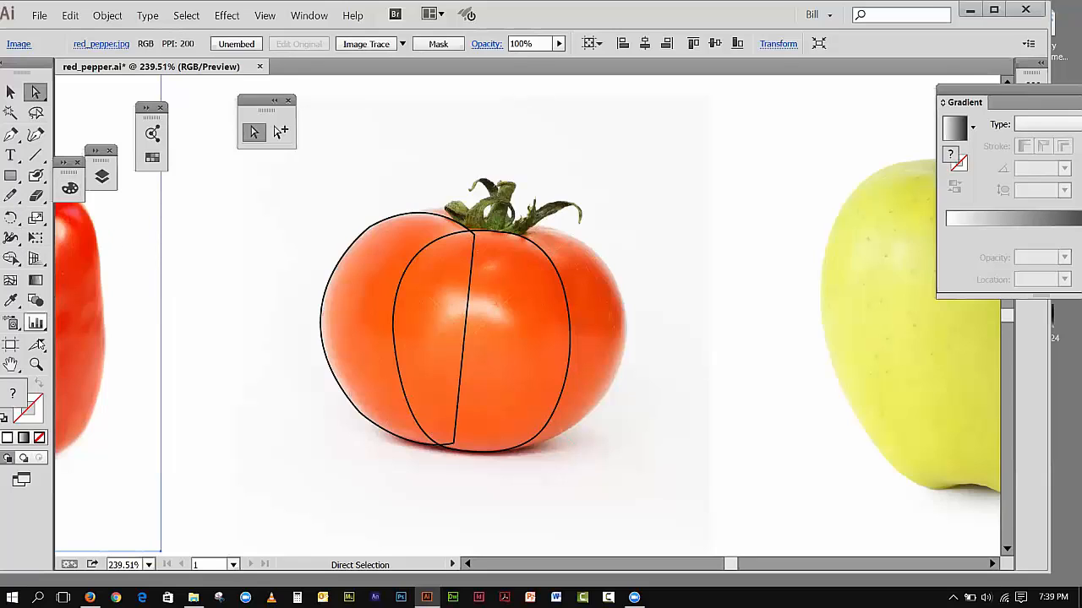
# Step: Start the tomato's right lobe with the Pen tool, curving from the stem base along the outer edge to the lower right
pyautogui.click(11, 135)
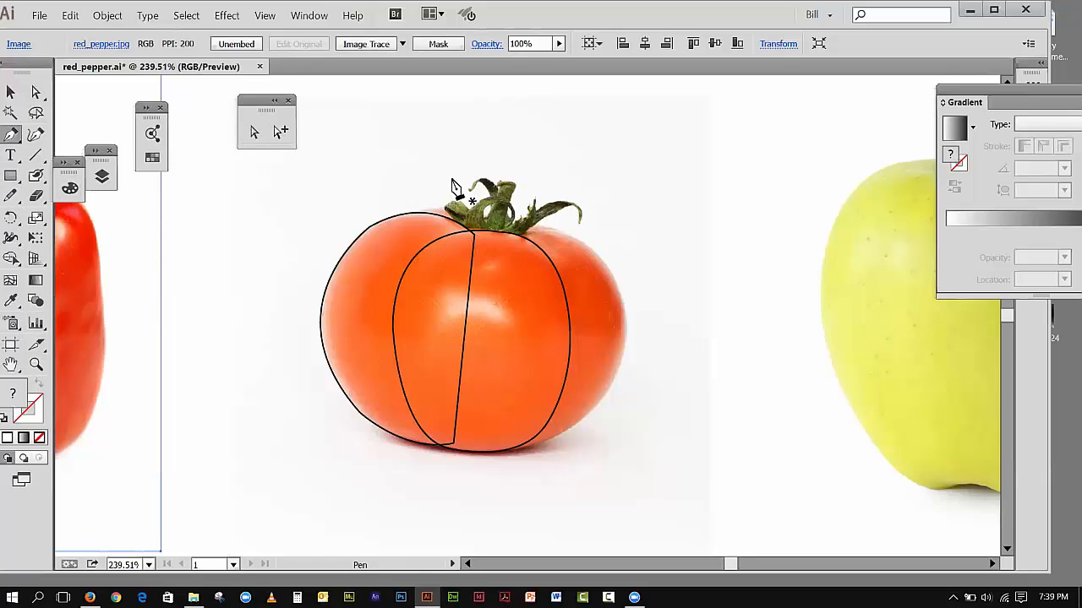
pyautogui.click(504, 240)
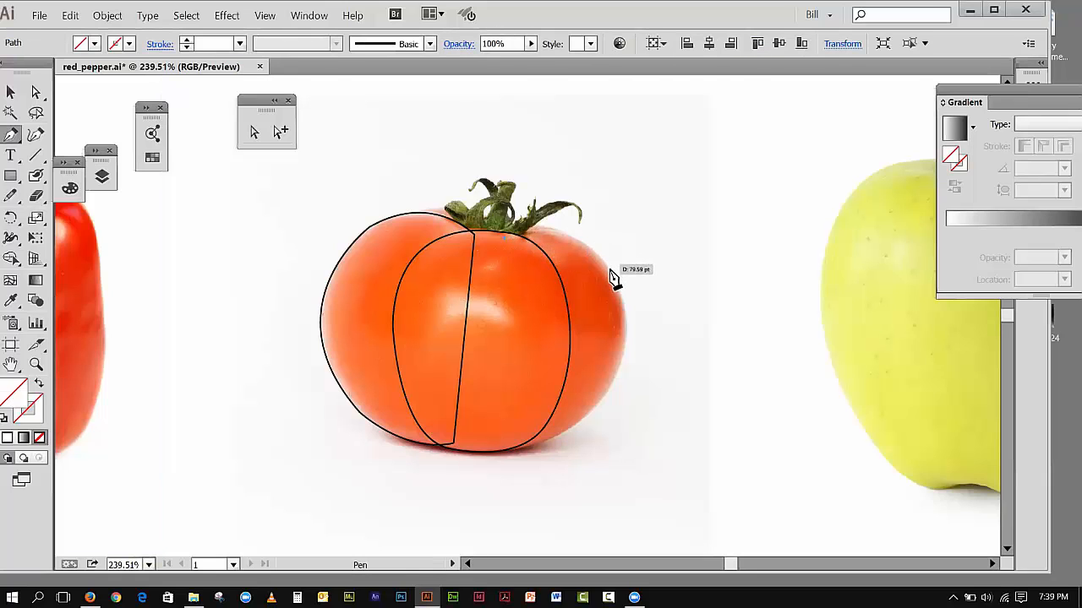
pyautogui.moveTo(640, 311); pyautogui.dragTo(656, 336)
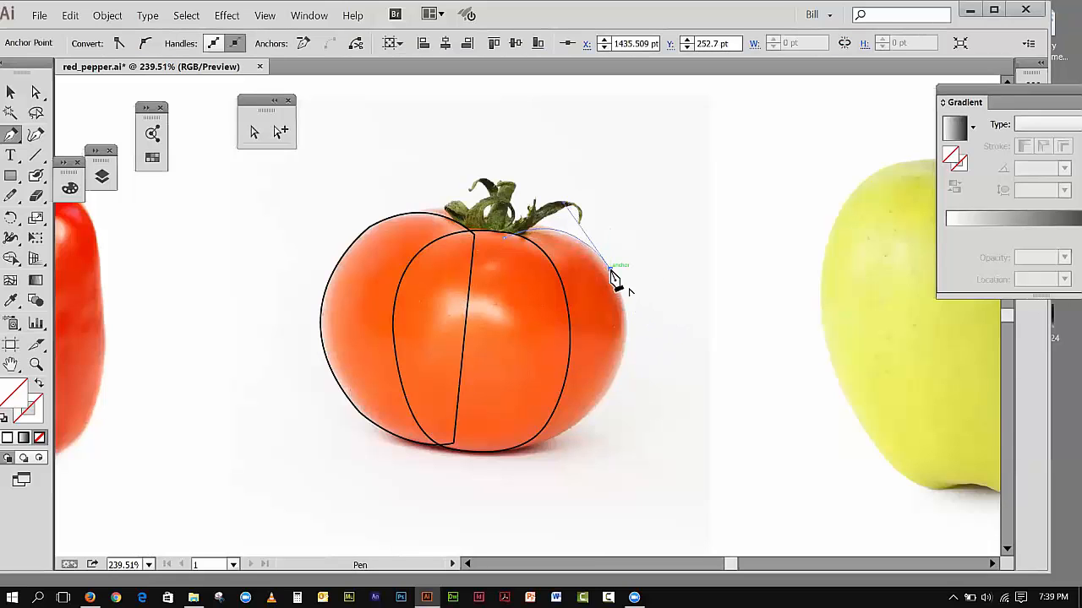
pyautogui.moveTo(552, 436); pyautogui.dragTo(434, 495)
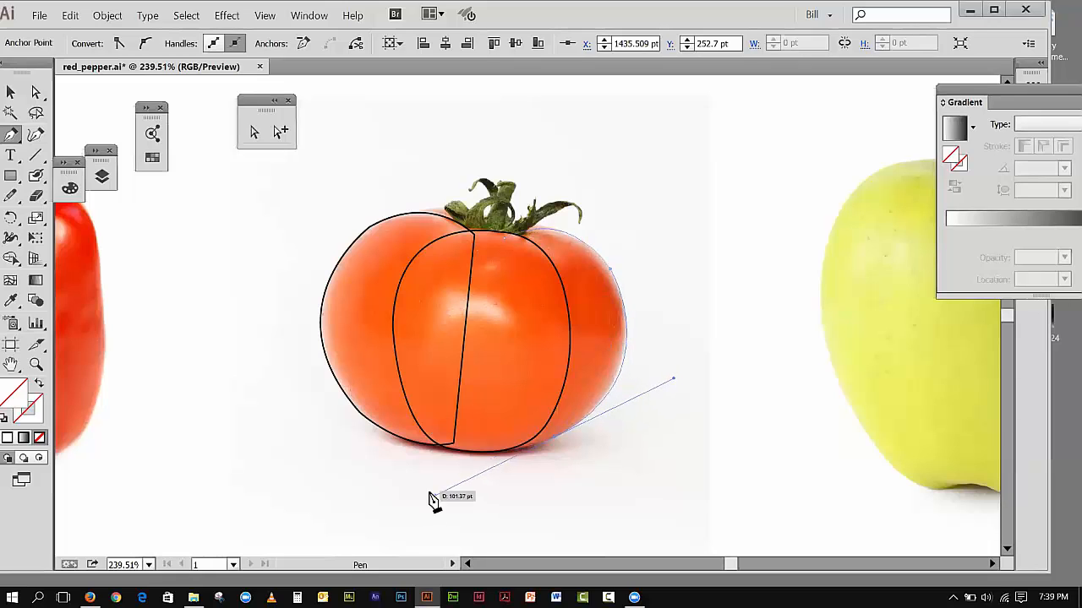
pyautogui.click(552, 436)
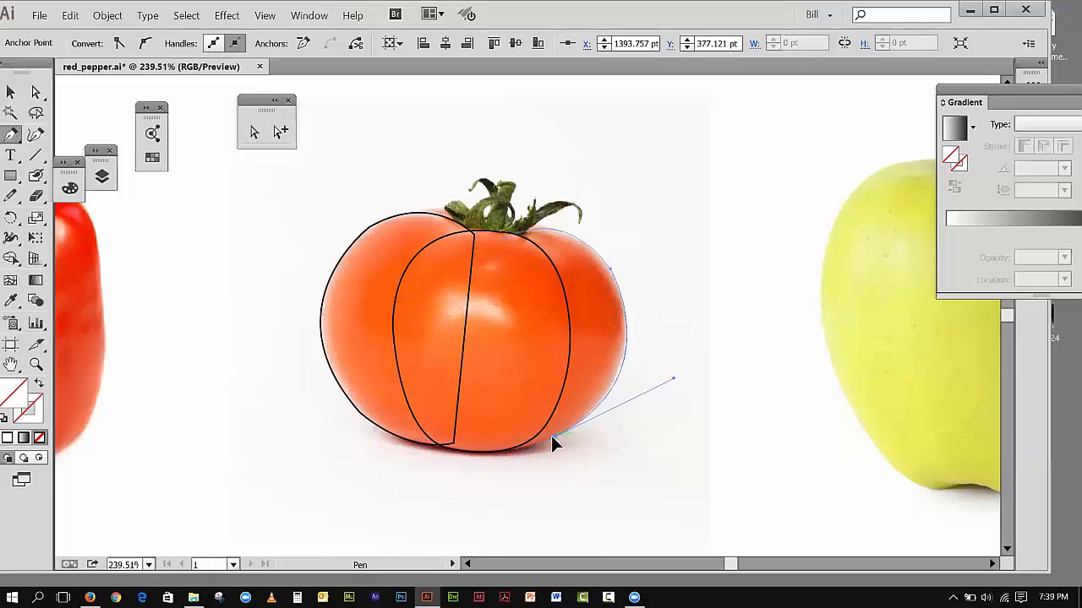
# Step: Curve the right lobe's outline along the tomato's base and close it with a straight edge back to the stem
pyautogui.click(487, 449)
pyautogui.moveTo(463, 427)
pyautogui.mouseDown()
pyautogui.moveTo(447, 434)
pyautogui.moveTo(458, 441)
pyautogui.mouseUp()
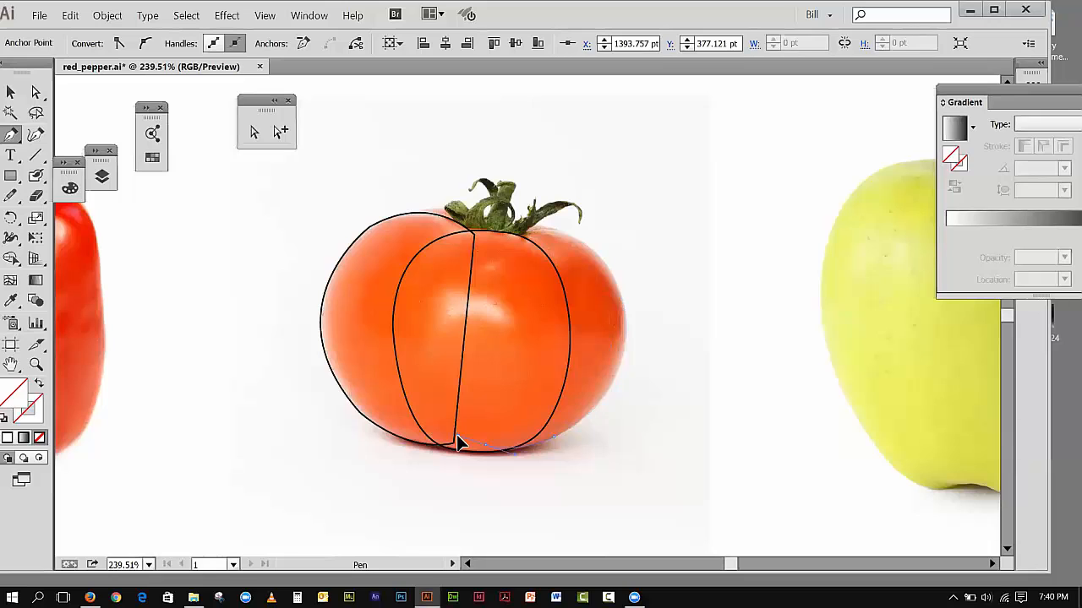
pyautogui.moveTo(458, 443)
pyautogui.mouseDown()
pyautogui.moveTo(493, 471)
pyautogui.moveTo(490, 454)
pyautogui.mouseUp()
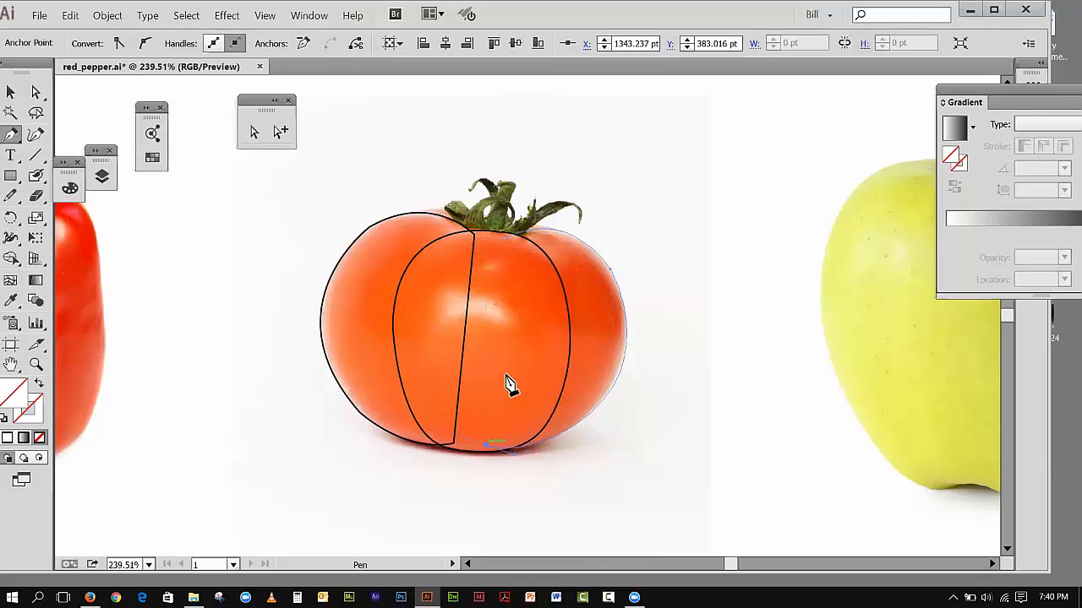
pyautogui.click(504, 241)
# Step: Deselect the right lobe's outline, select the tomato photo, and undo the last action
pyautogui.click(18, 94)
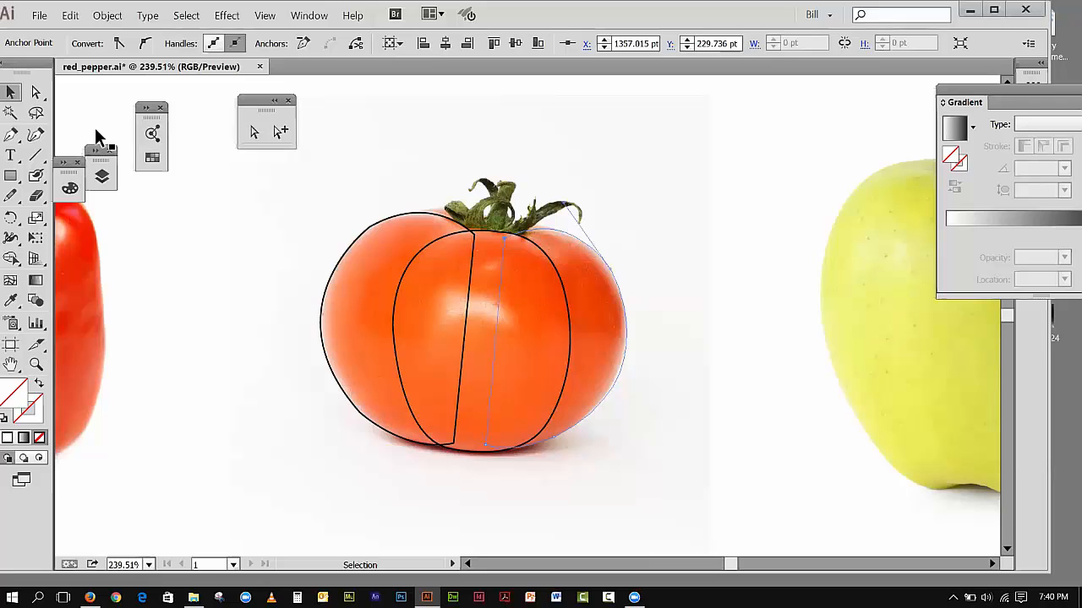
pyautogui.click(163, 191)
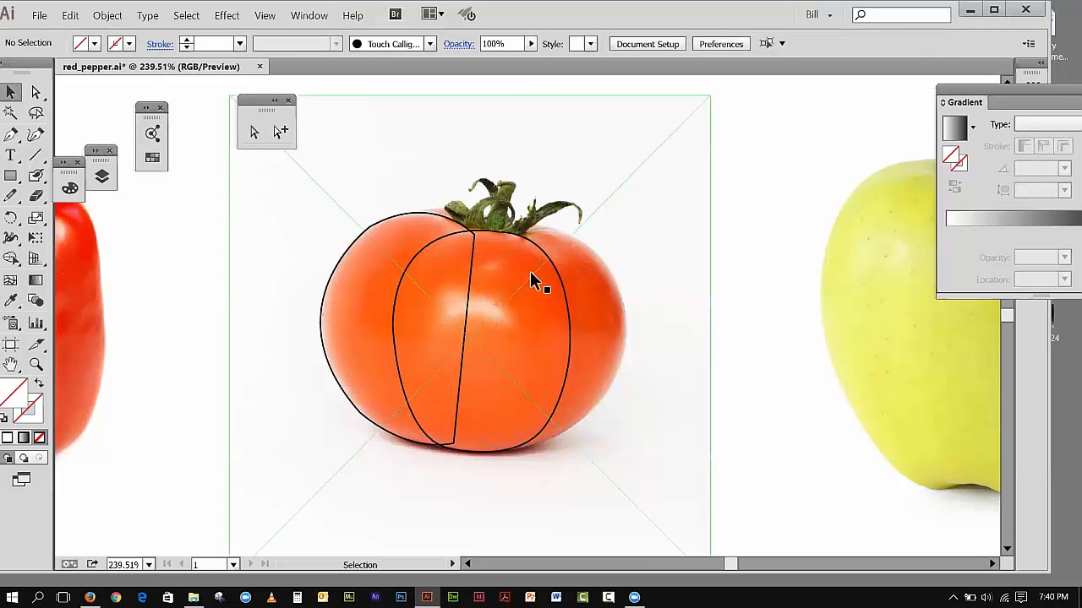
pyautogui.click(589, 251)
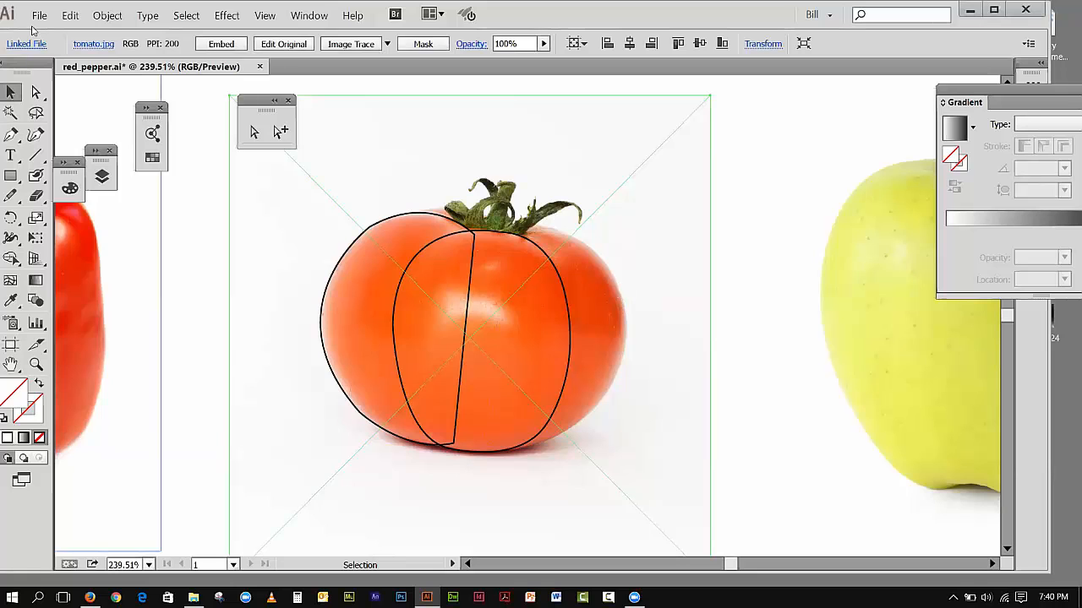
pyautogui.click(70, 15)
pyautogui.click(77, 32)
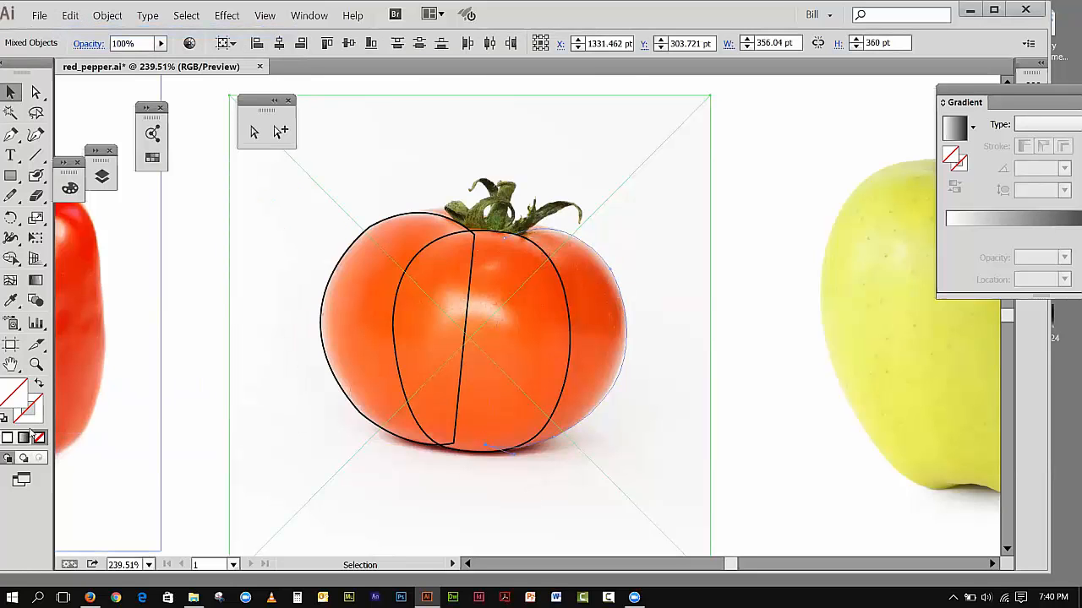
# Step: Restore the default black stroke, remove the fill, check the right lobe's path with these colours, and deselect it
pyautogui.click(5, 417)
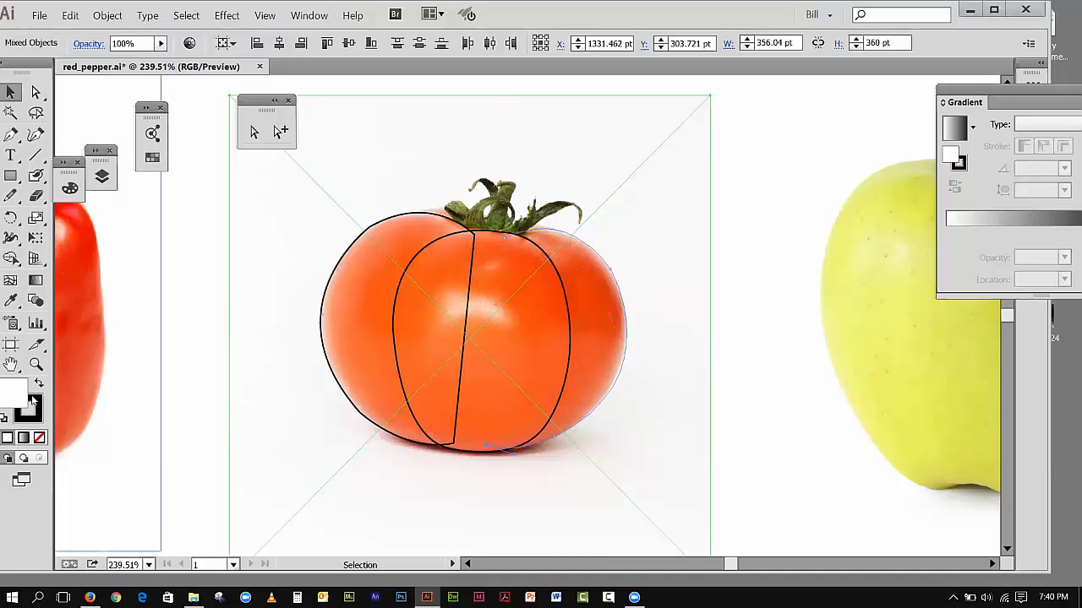
pyautogui.click(38, 438)
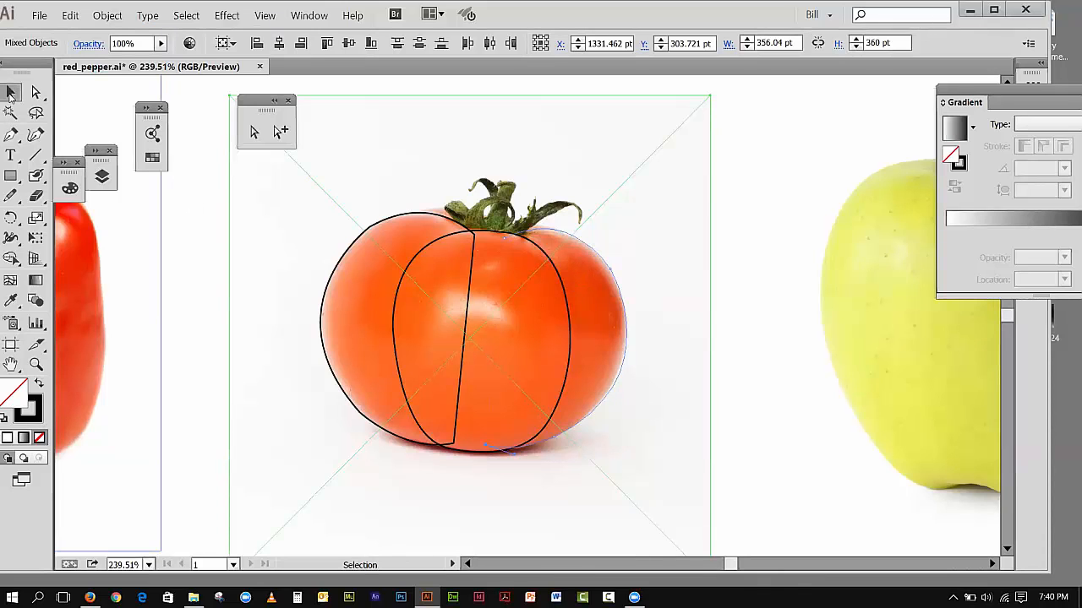
pyautogui.click(617, 282)
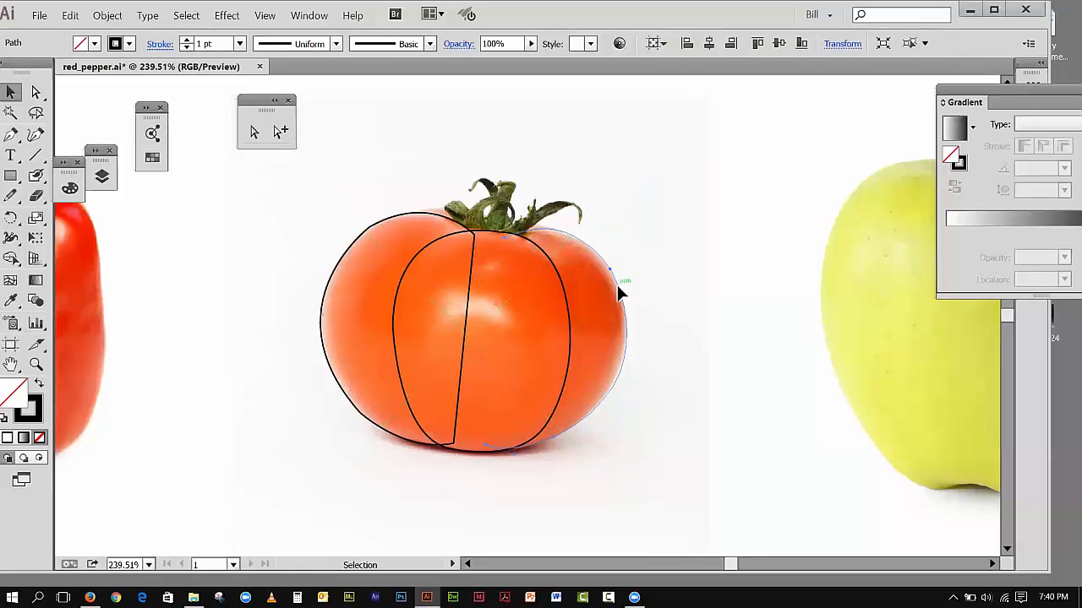
pyautogui.click(39, 385)
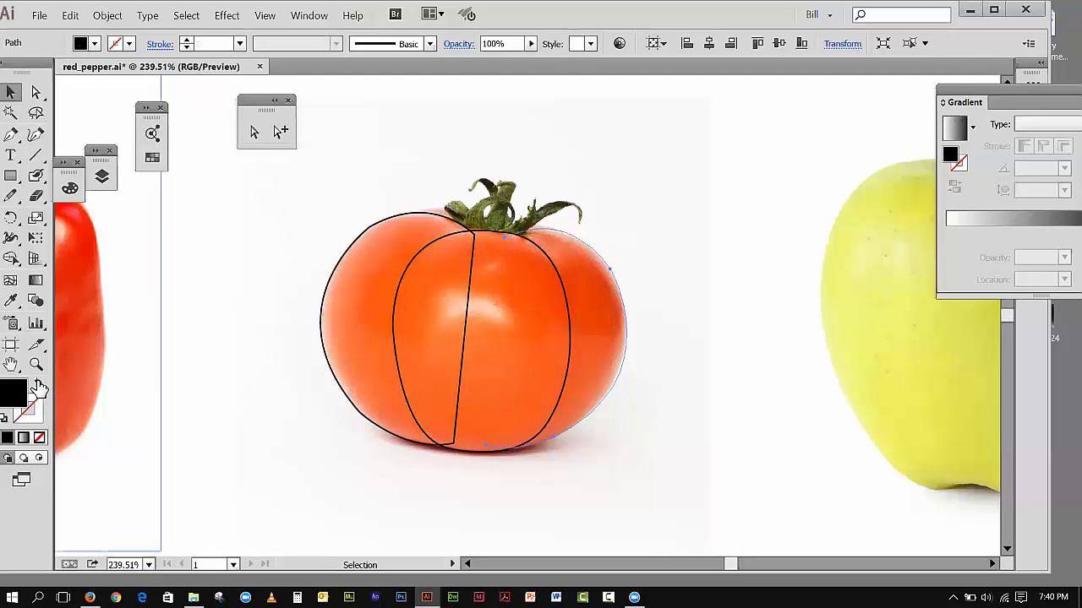
pyautogui.click(39, 385)
pyautogui.click(8, 93)
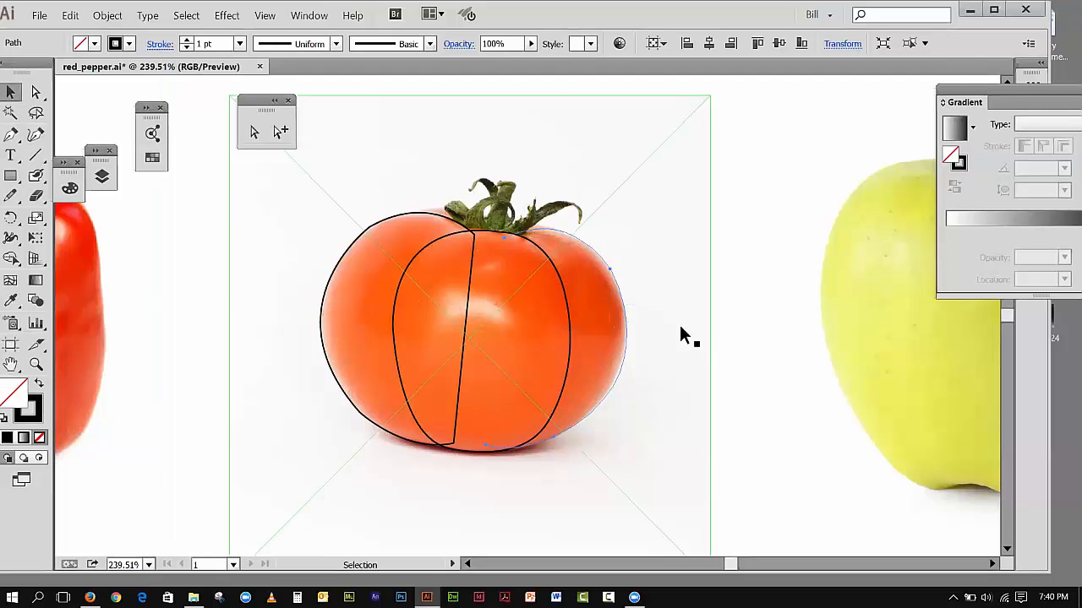
pyautogui.click(723, 386)
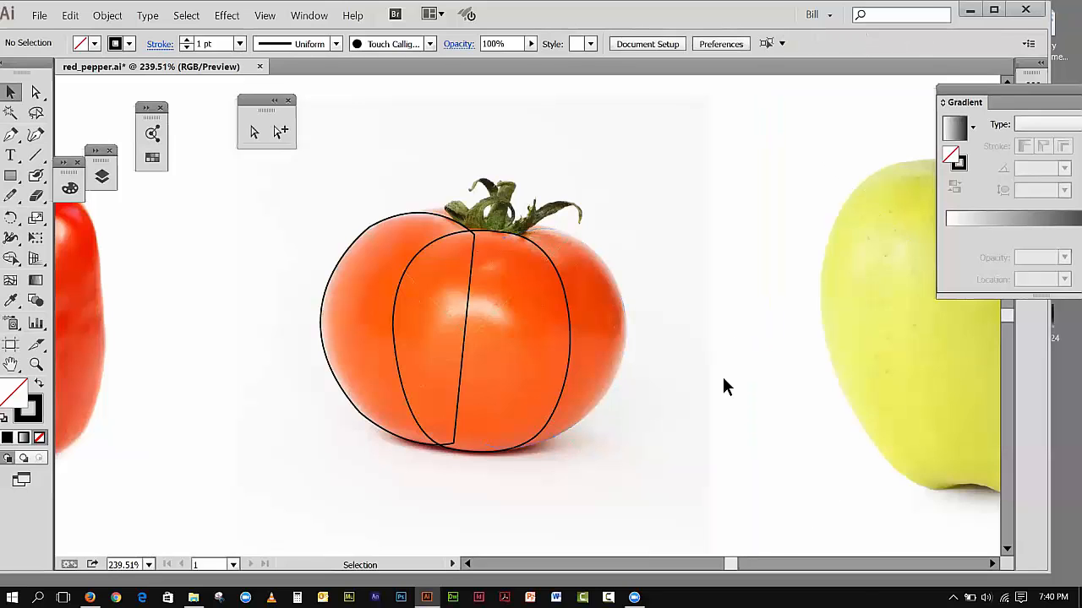
# Step: Start the right lobe again with the Pen tool, curving from the stem base to the tomato's upper right edge
pyautogui.moveTo(9, 140); pyautogui.dragTo(44, 140)
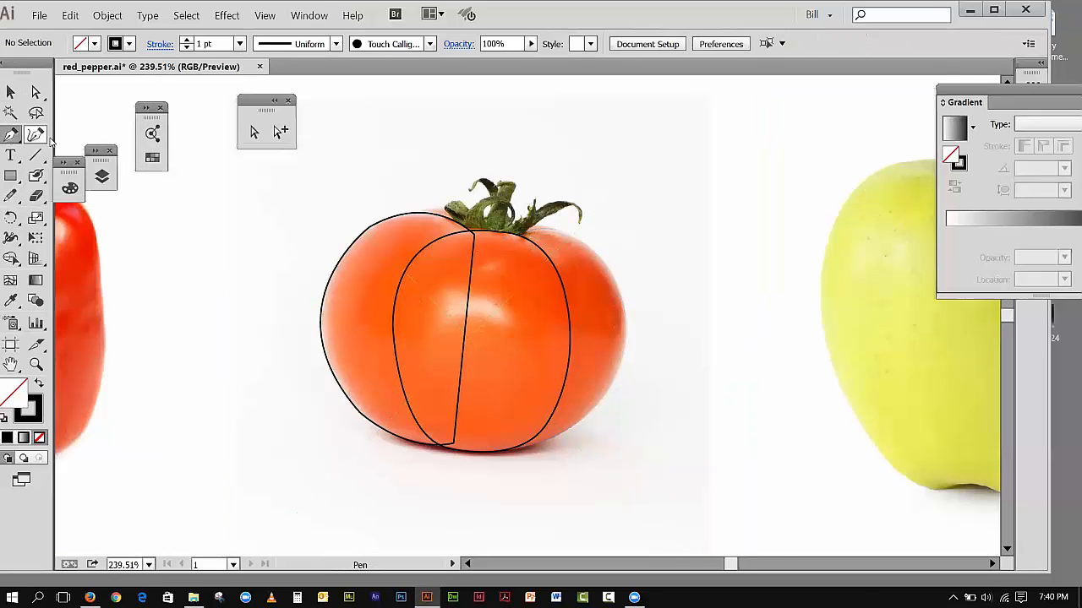
pyautogui.click(508, 237)
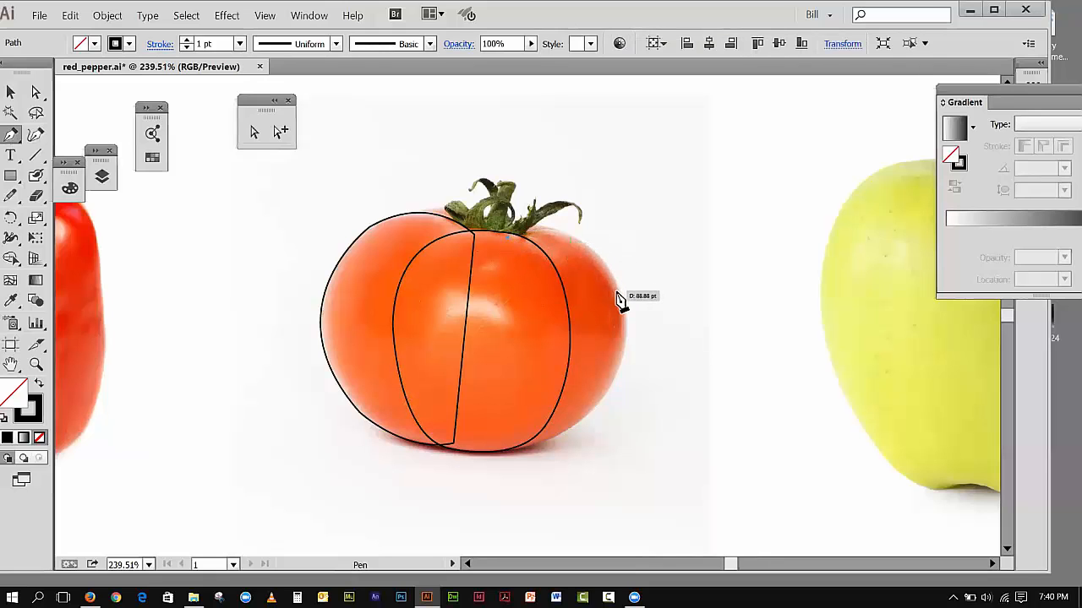
pyautogui.moveTo(650, 327); pyautogui.dragTo(646, 365)
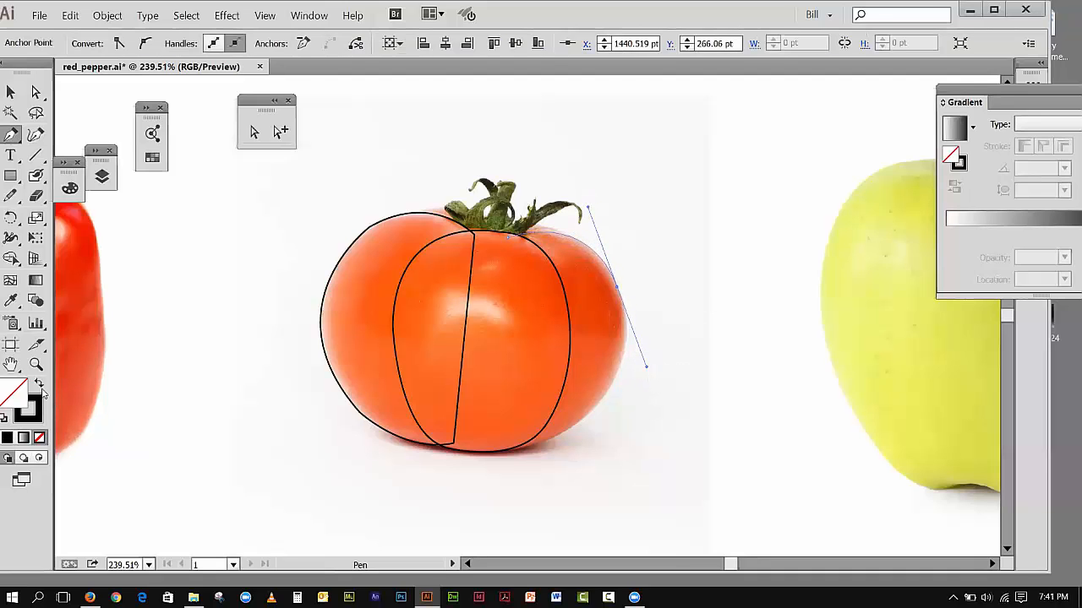
# Step: Send the tomato photo to the back of the stacking order and deselect it
pyautogui.click(12, 93)
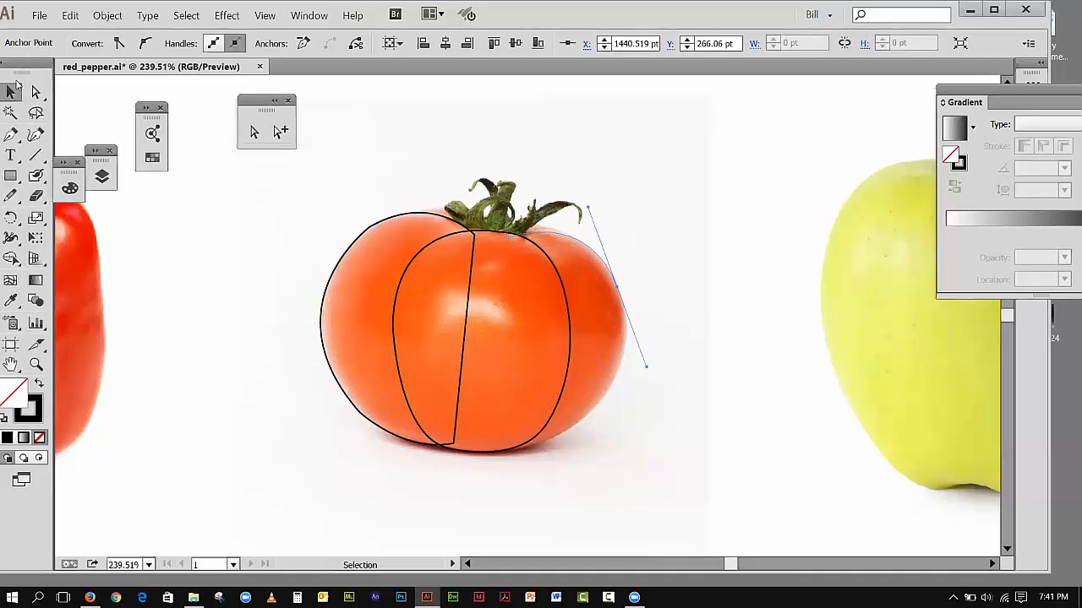
pyautogui.click(492, 243)
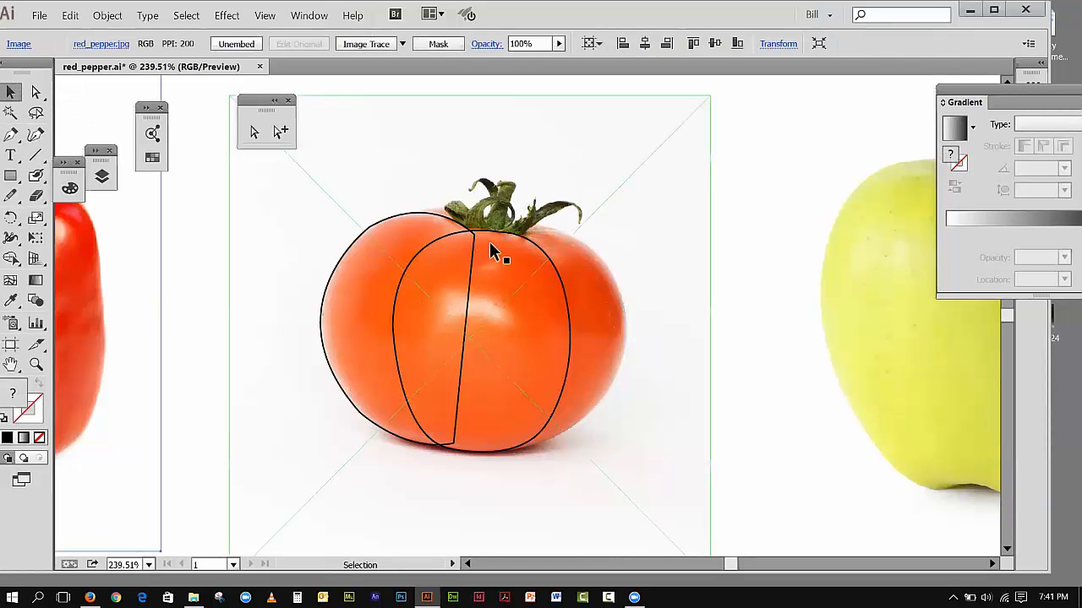
pyautogui.click(553, 233)
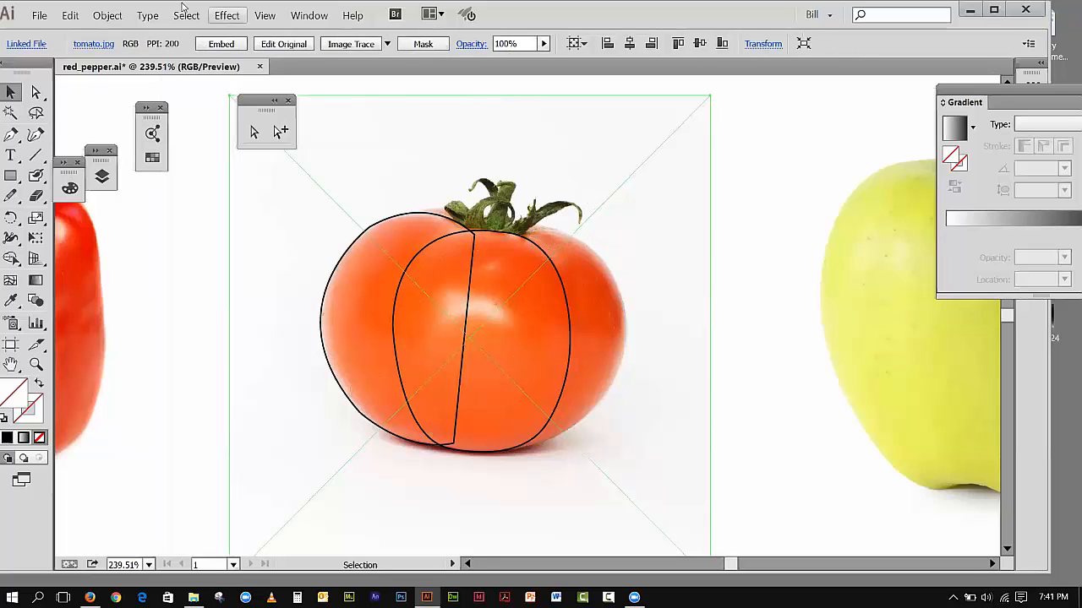
pyautogui.click(107, 16)
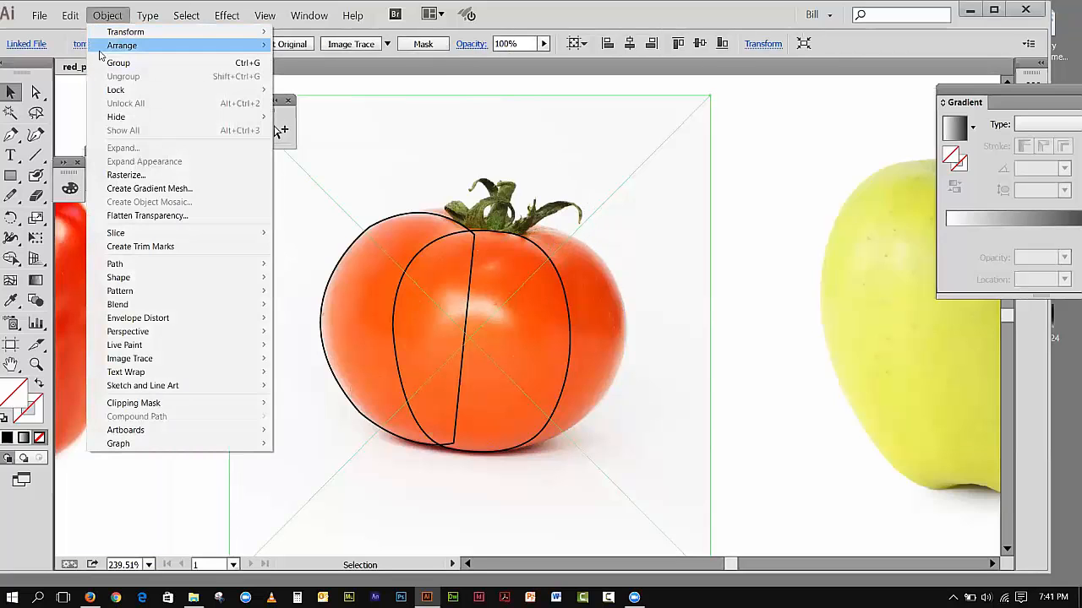
pyautogui.moveTo(122, 45)
pyautogui.click(336, 86)
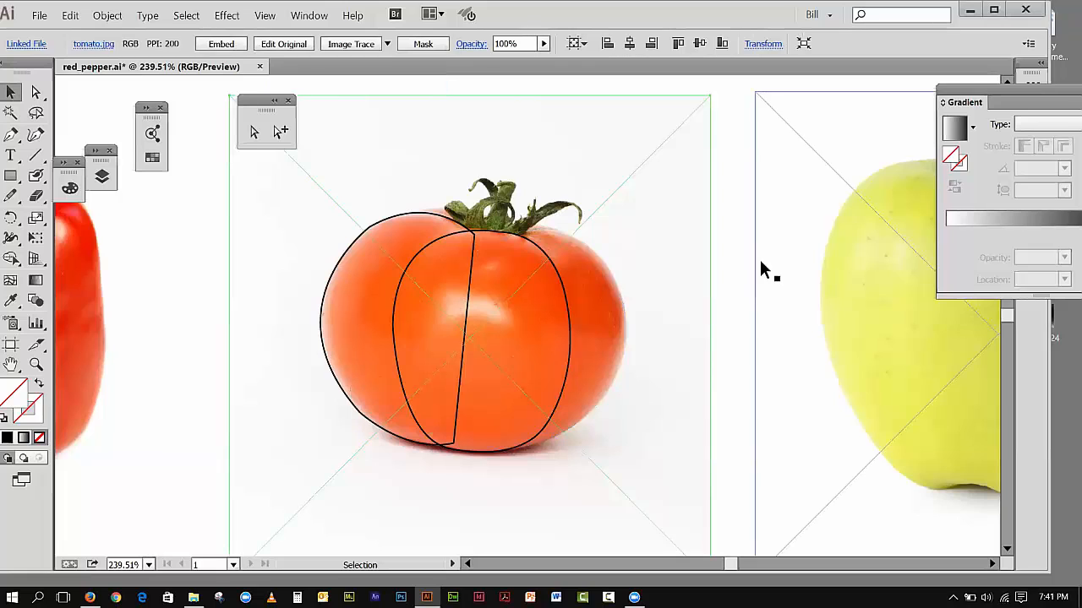
pyautogui.click(735, 247)
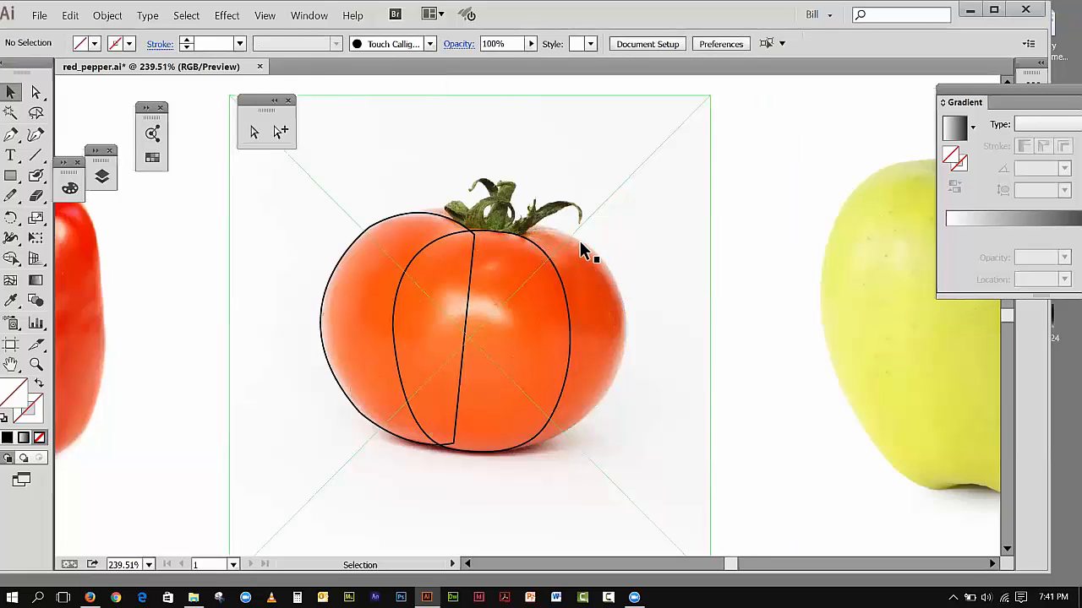
# Step: Reselect the tomato photo, switch to the Pen tool, and make black the active stroke colour with no fill
pyautogui.click(581, 247)
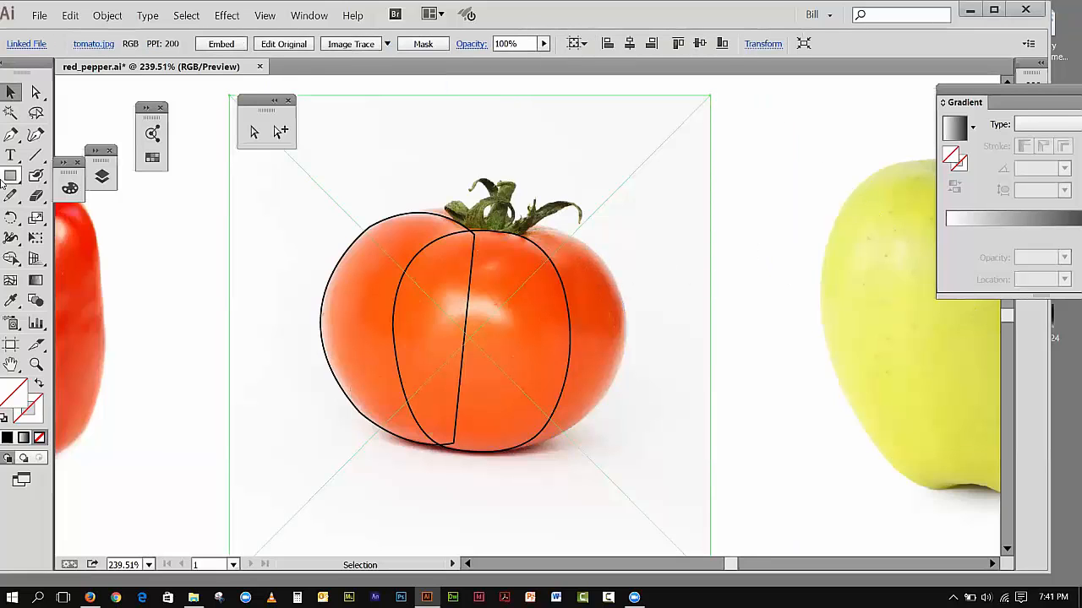
pyautogui.click(12, 135)
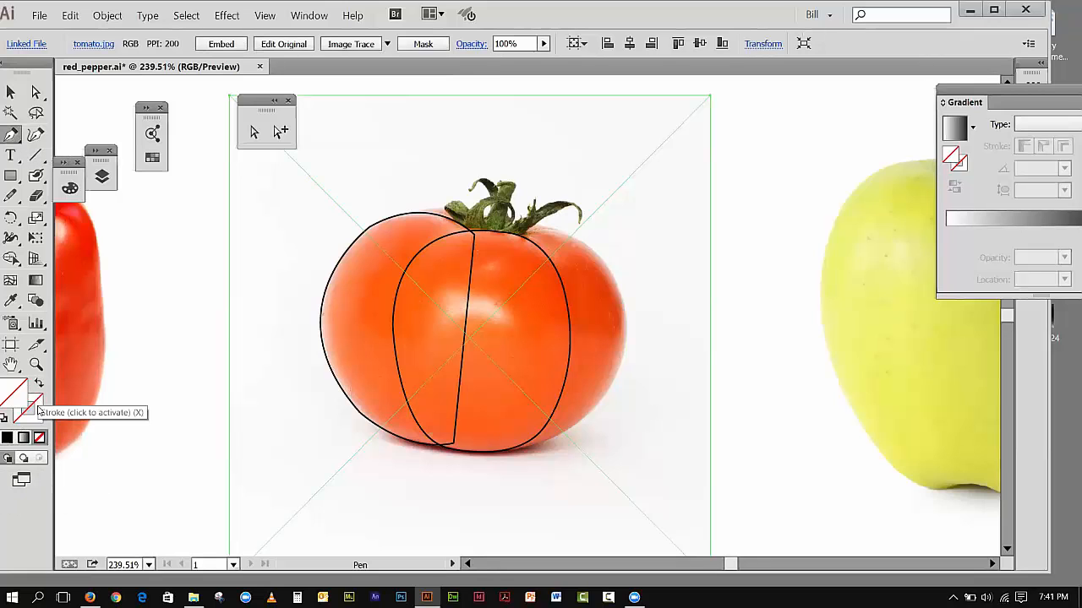
pyautogui.click(32, 408)
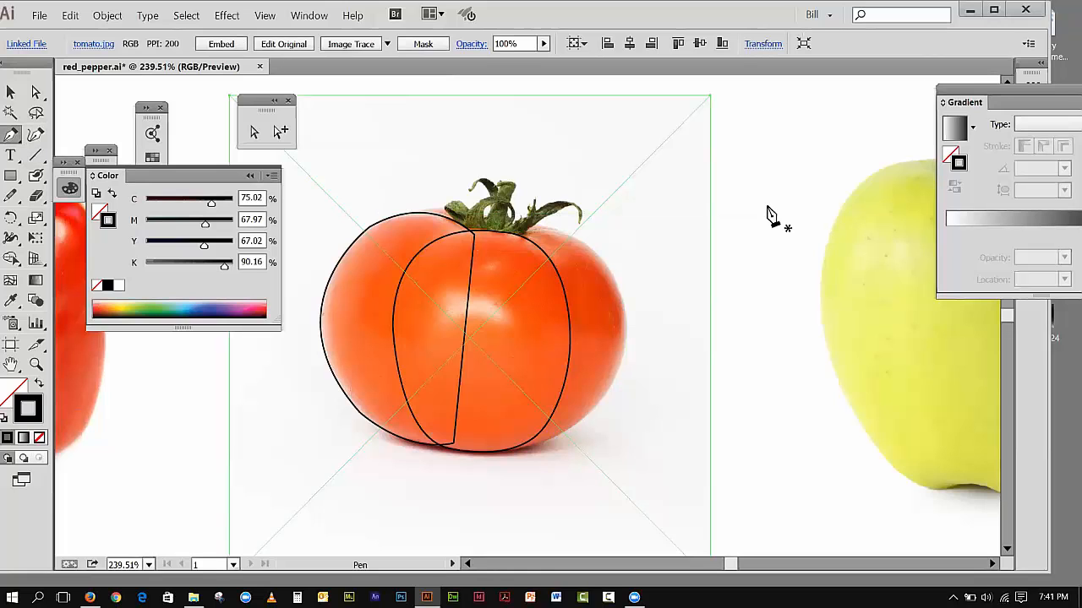
# Step: Lock the tomato photo, select the partial right lobe path to check it, and deselect everything
pyautogui.press('v')
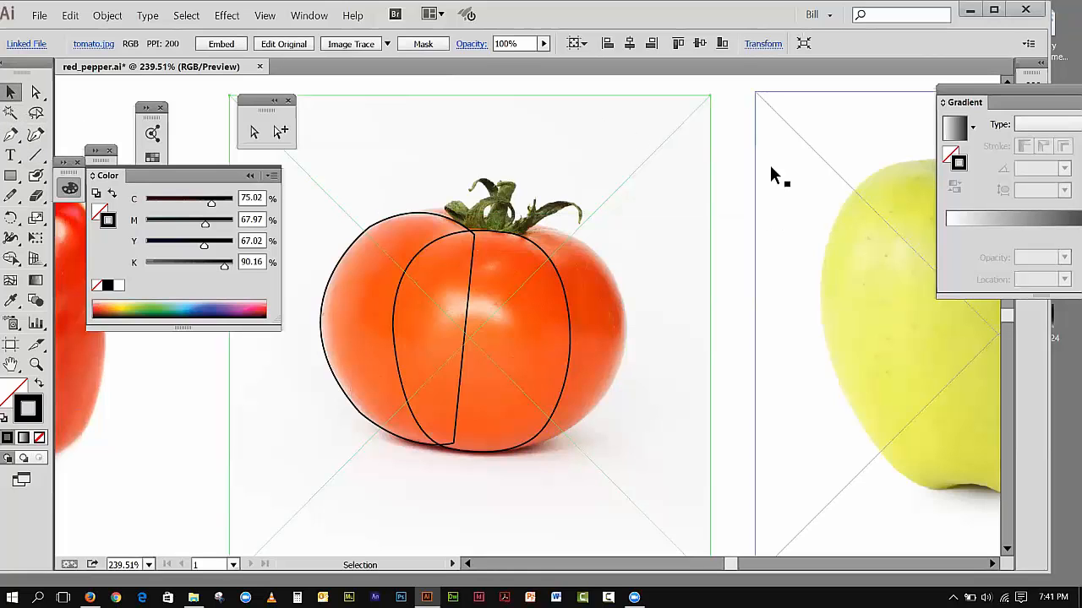
pyautogui.click(108, 15)
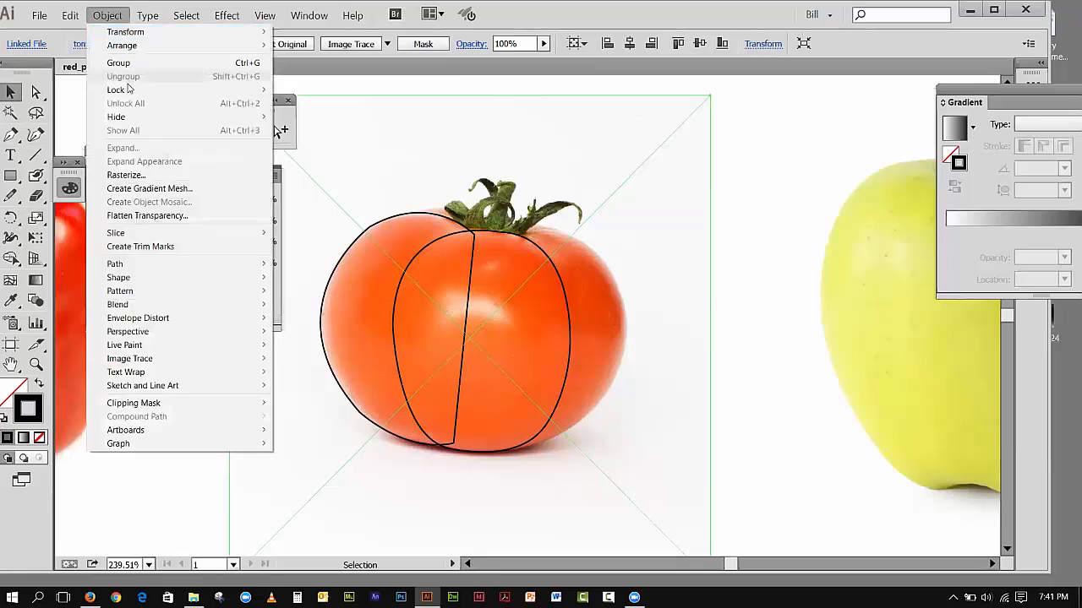
pyautogui.moveTo(133, 90)
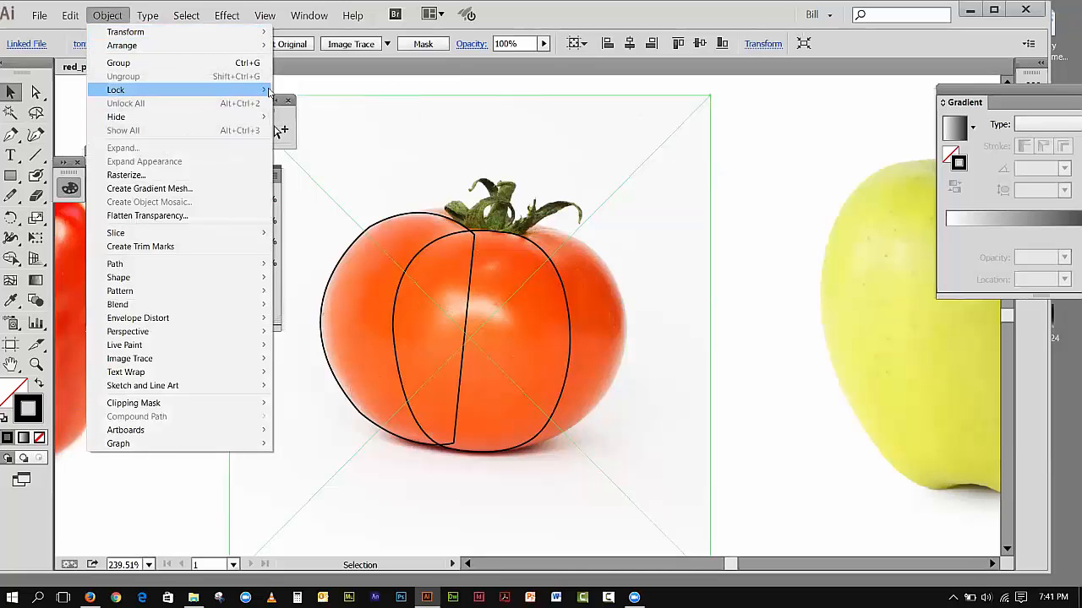
pyautogui.click(292, 88)
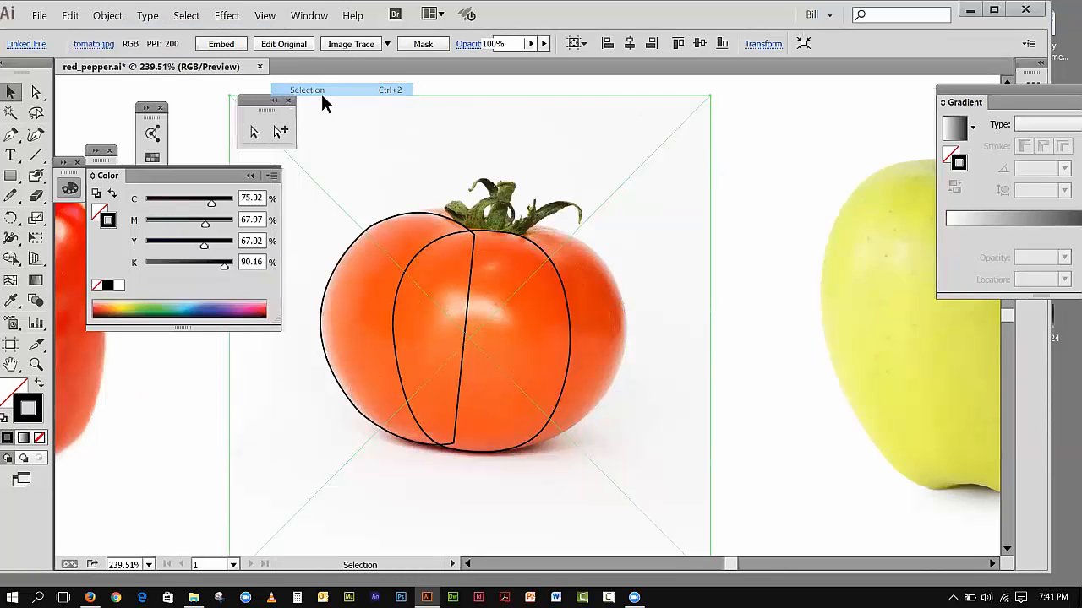
pyautogui.click(602, 266)
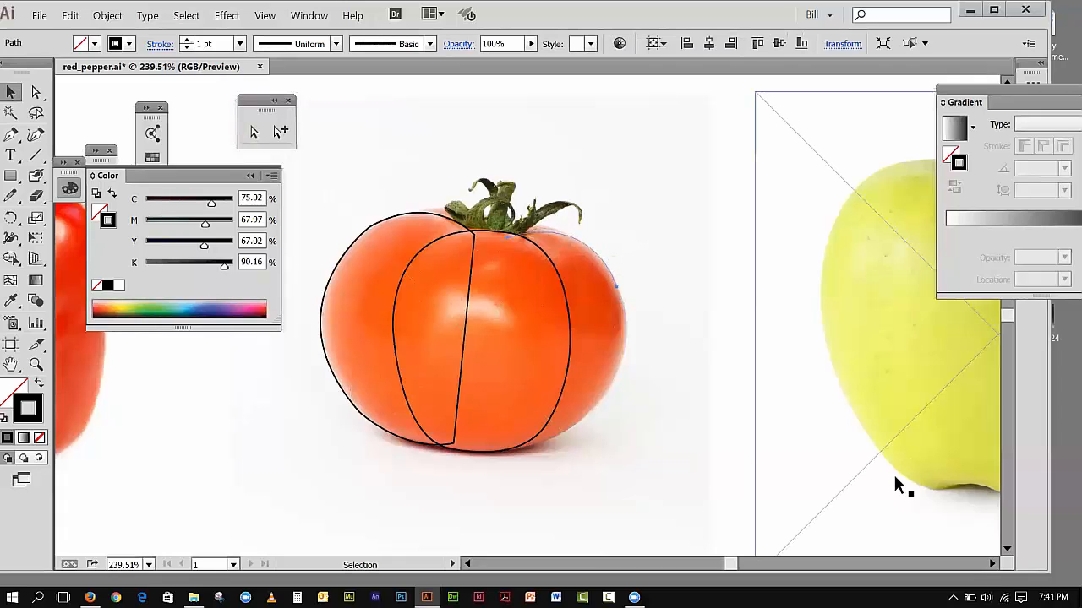
pyautogui.hotkey('ctrl', 'shift', 'a')
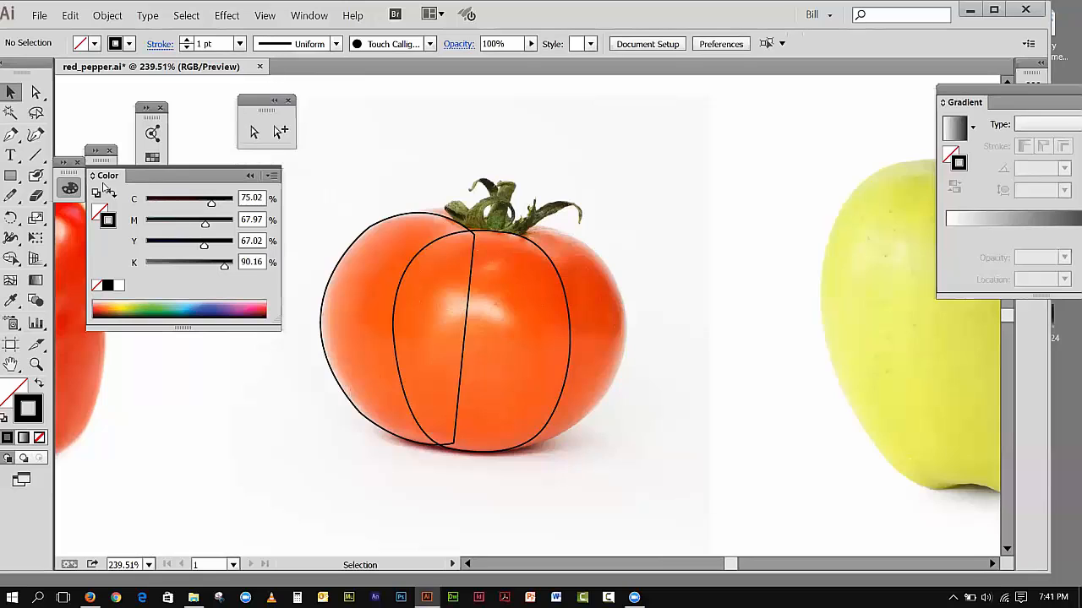
# Step: Draw a short curved test path with the Pen tool in the blank area between tomato and apple, and undo it
pyautogui.click(11, 135)
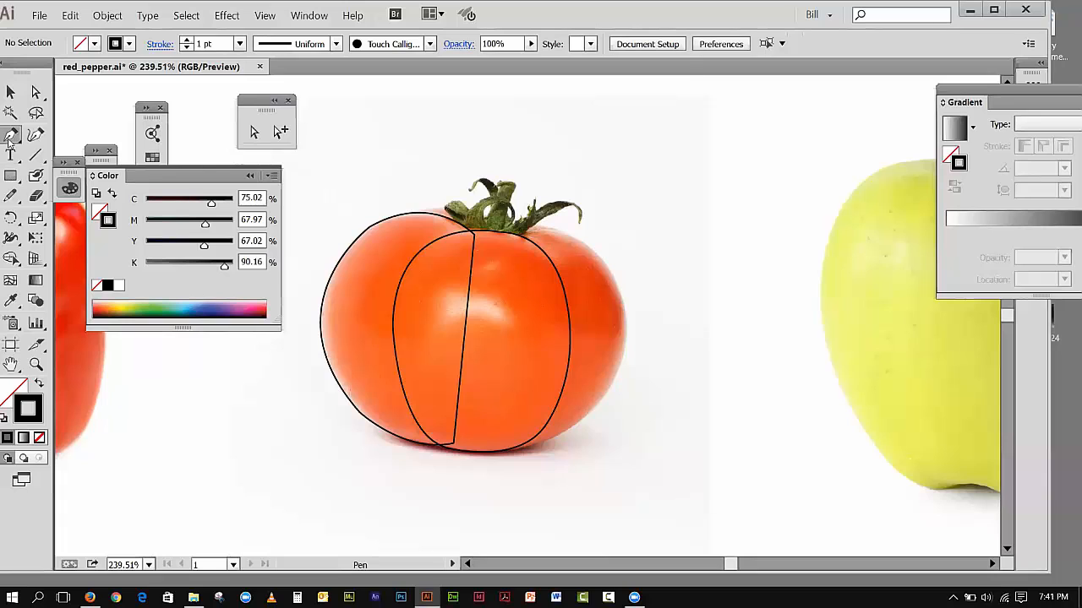
pyautogui.moveTo(8, 142); pyautogui.dragTo(51, 134)
pyautogui.moveTo(792, 198); pyautogui.dragTo(816, 198)
pyautogui.moveTo(775, 385); pyautogui.dragTo(786, 382)
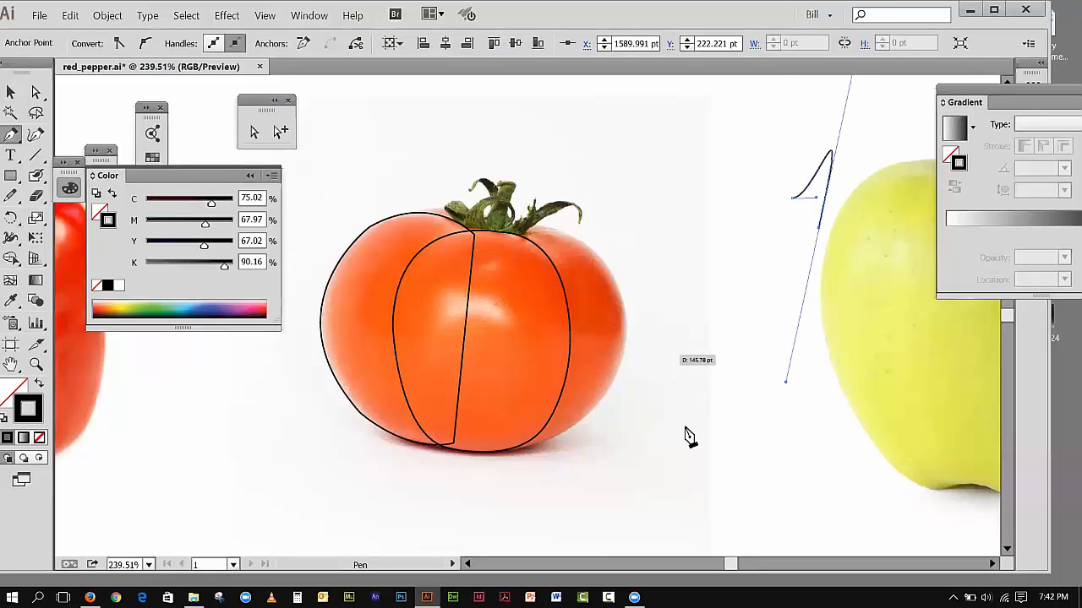
pyautogui.hotkey('ctrl', 'z')
pyautogui.hotkey('ctrl', 'z')
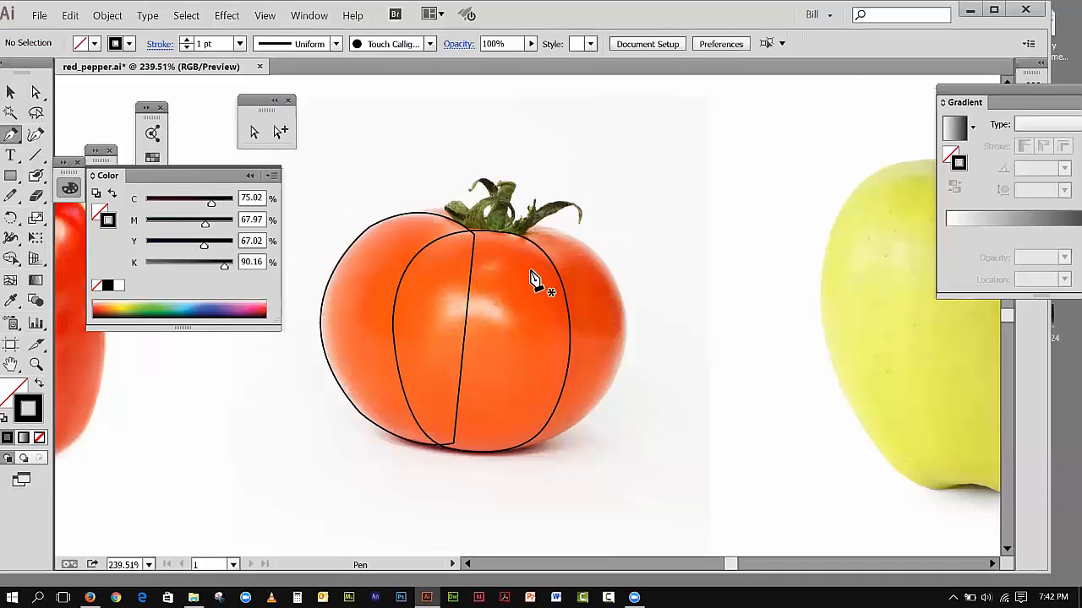
# Step: Redraw the right lobe's outer curve from the stem base around the tomato's right side to its lower right, retracting each anchor's outgoing handle
pyautogui.moveTo(502, 237); pyautogui.dragTo(624, 311)
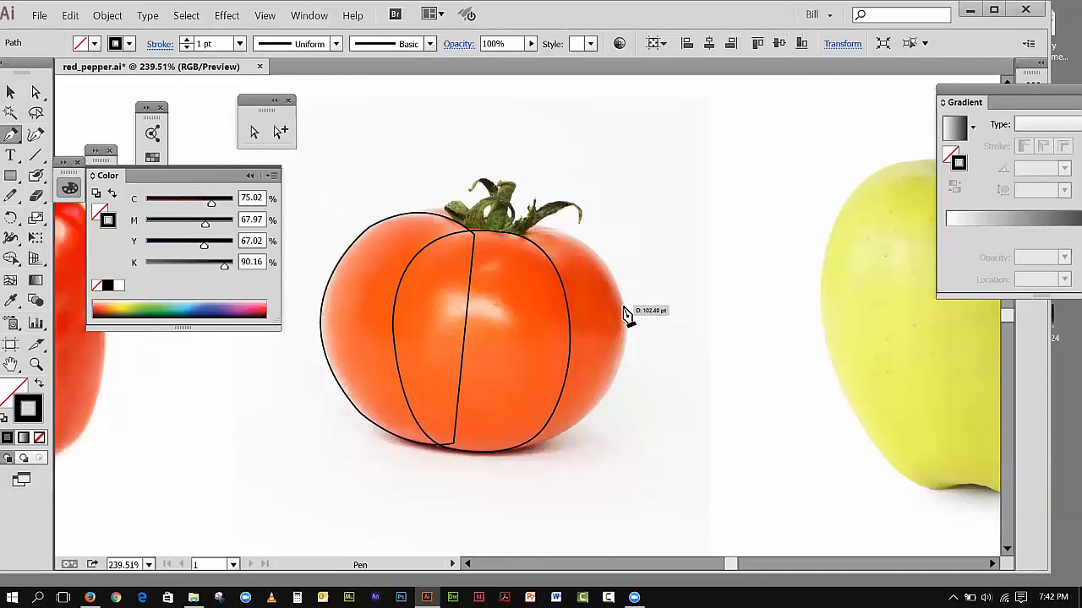
pyautogui.moveTo(649, 391); pyautogui.dragTo(641, 404)
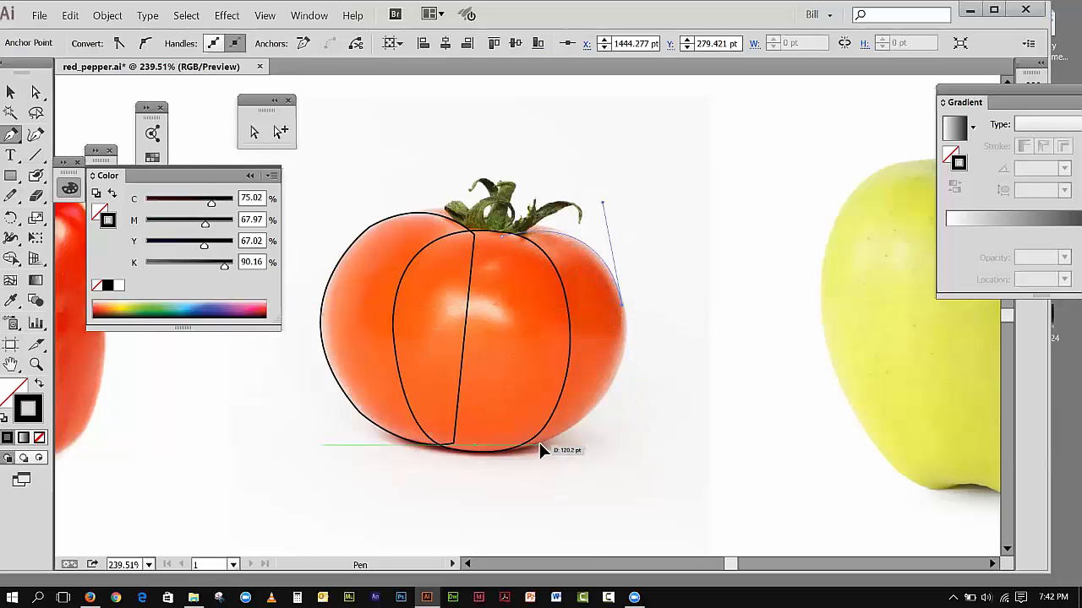
pyautogui.moveTo(539, 444); pyautogui.dragTo(431, 501)
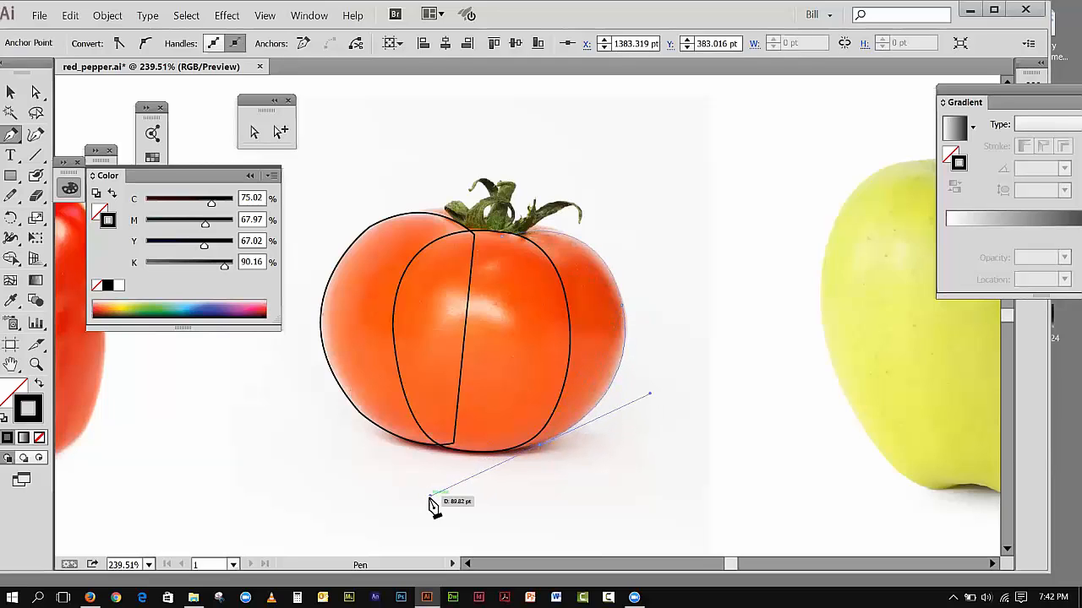
pyautogui.click(540, 445)
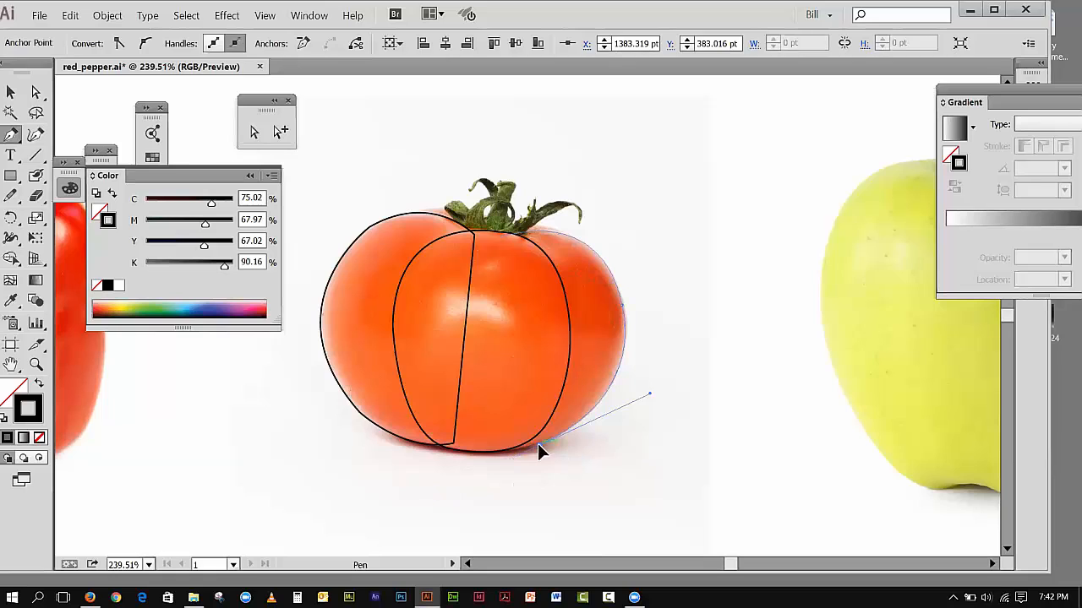
# Step: Continue the right lobe path along the tomato's base, close it at its starting point by the stem, and deselect it
pyautogui.moveTo(482, 451); pyautogui.dragTo(471, 440)
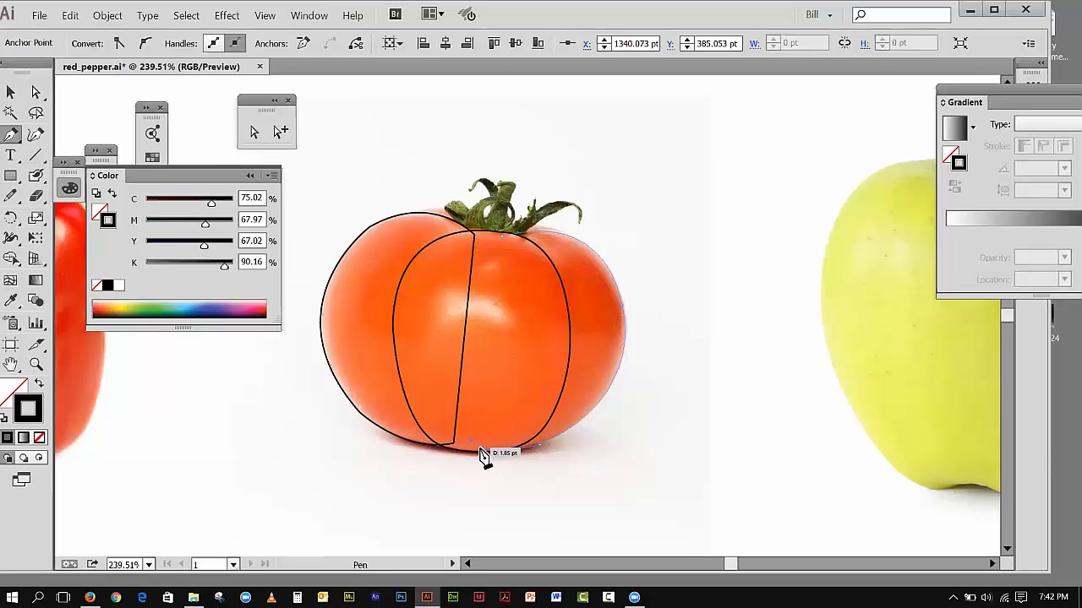
pyautogui.click(503, 239)
pyautogui.click(11, 92)
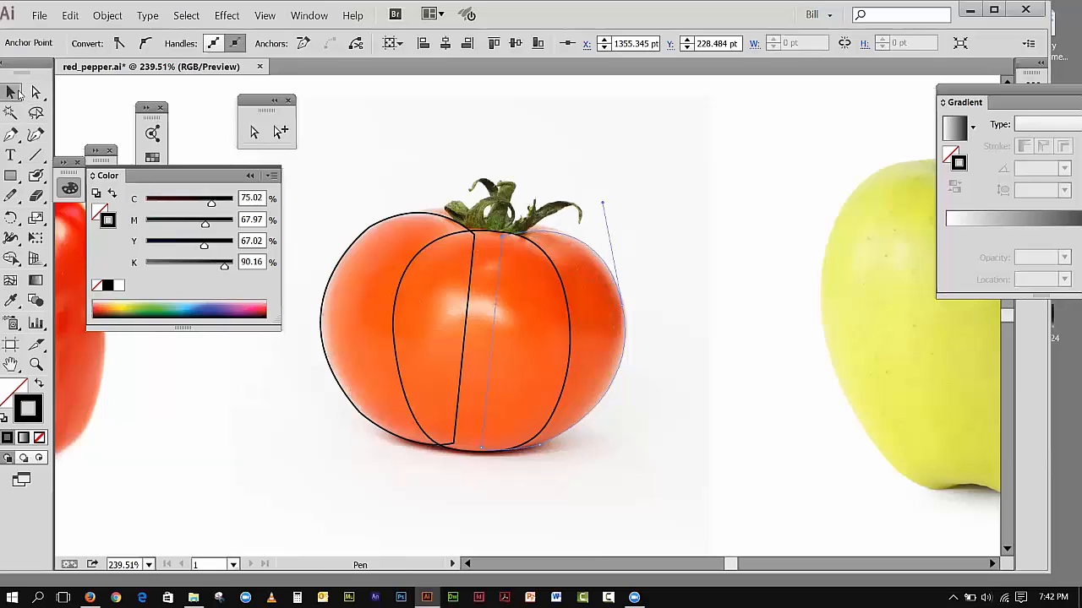
pyautogui.click(193, 94)
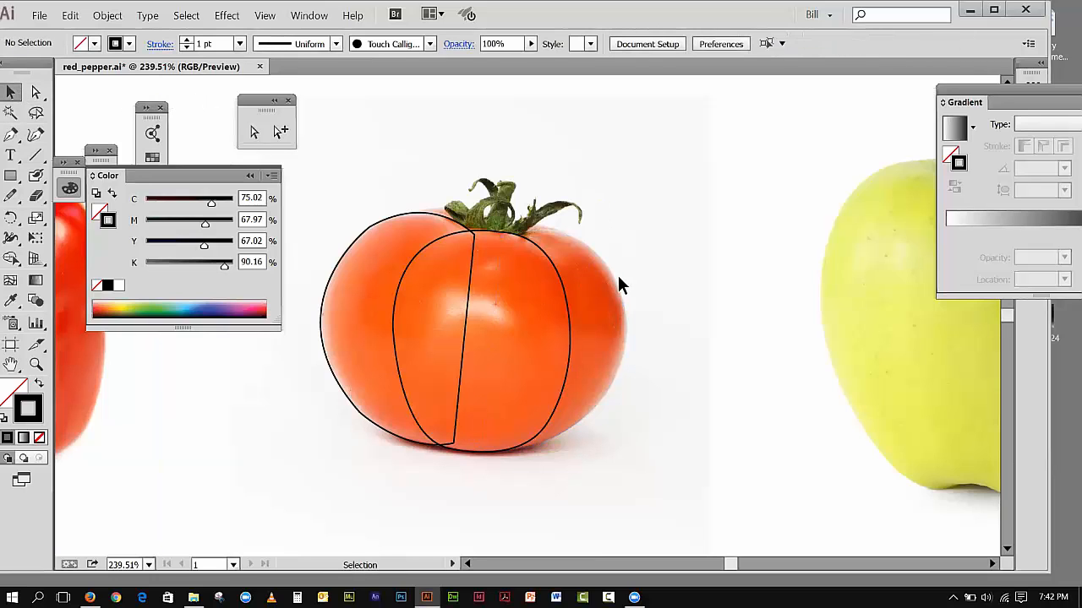
# Step: Select the closed right lobe path to inspect its stroke attributes, and deselect it
pyautogui.click(615, 277)
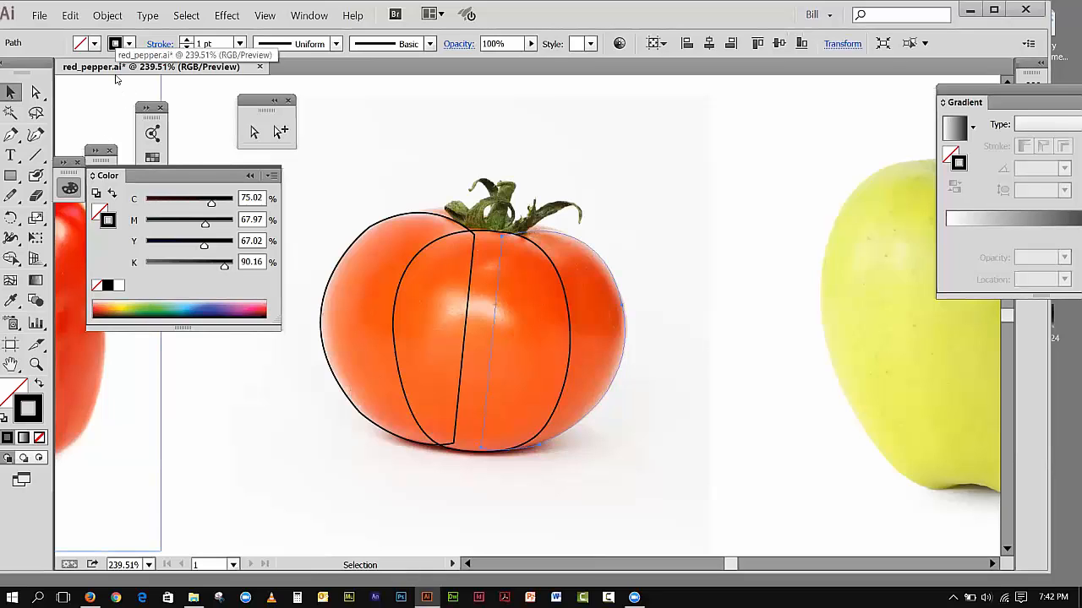
pyautogui.click(107, 15)
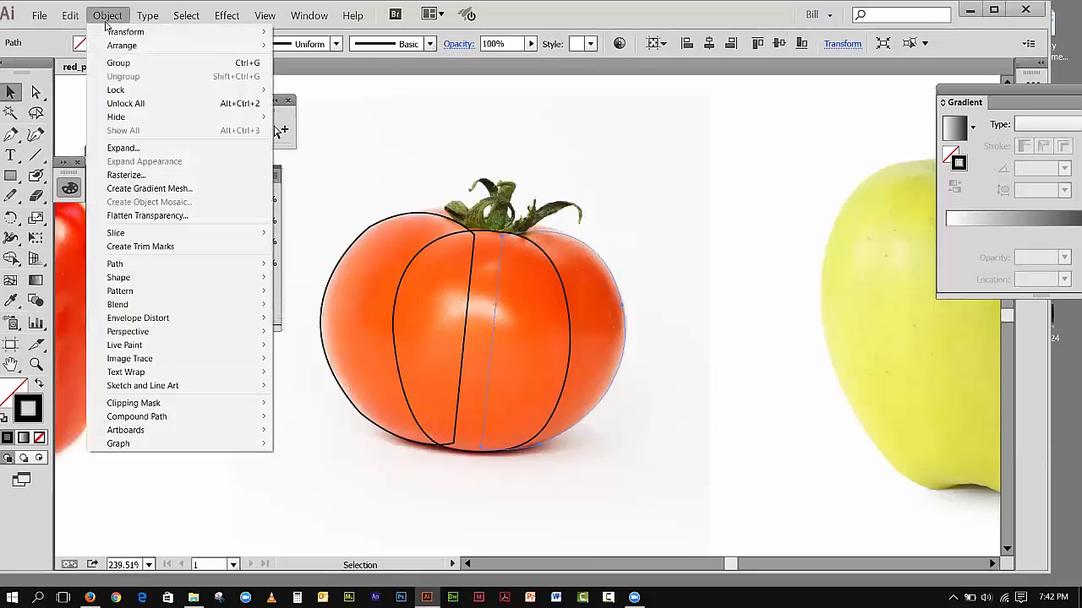
pyautogui.moveTo(186, 45)
pyautogui.click(314, 51)
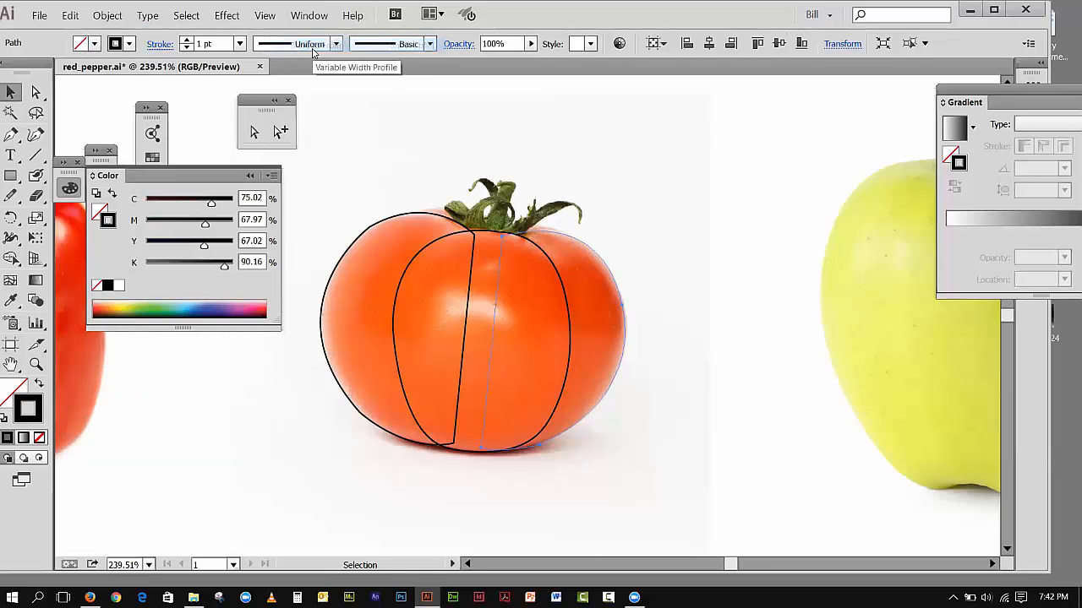
pyautogui.click(743, 173)
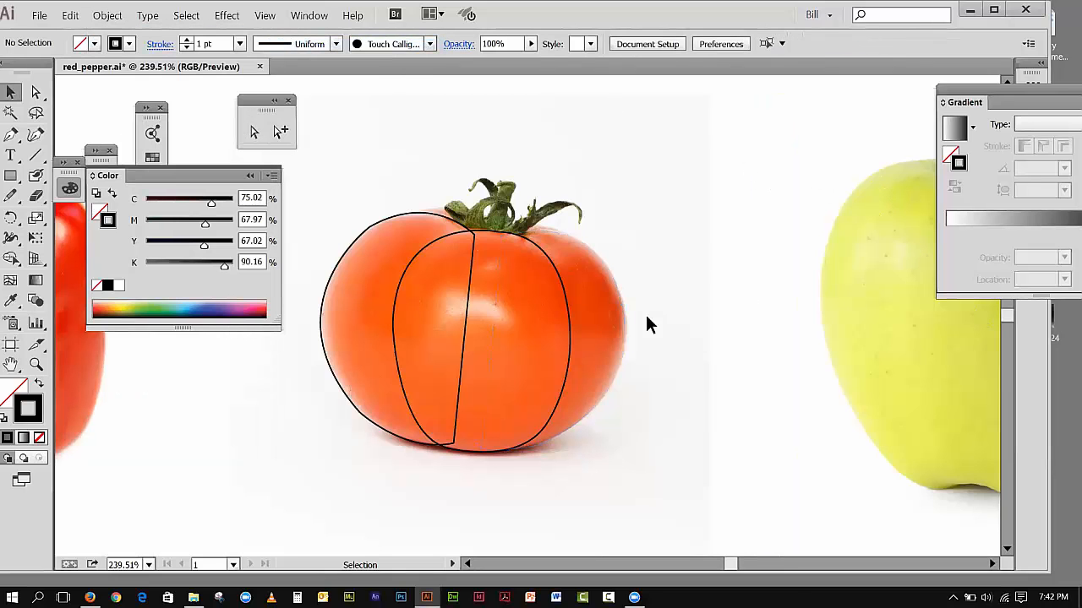
# Step: Reselect the right lobe, swap its fill and stroke and swap them back, and examine its Appearance attributes
pyautogui.click(627, 327)
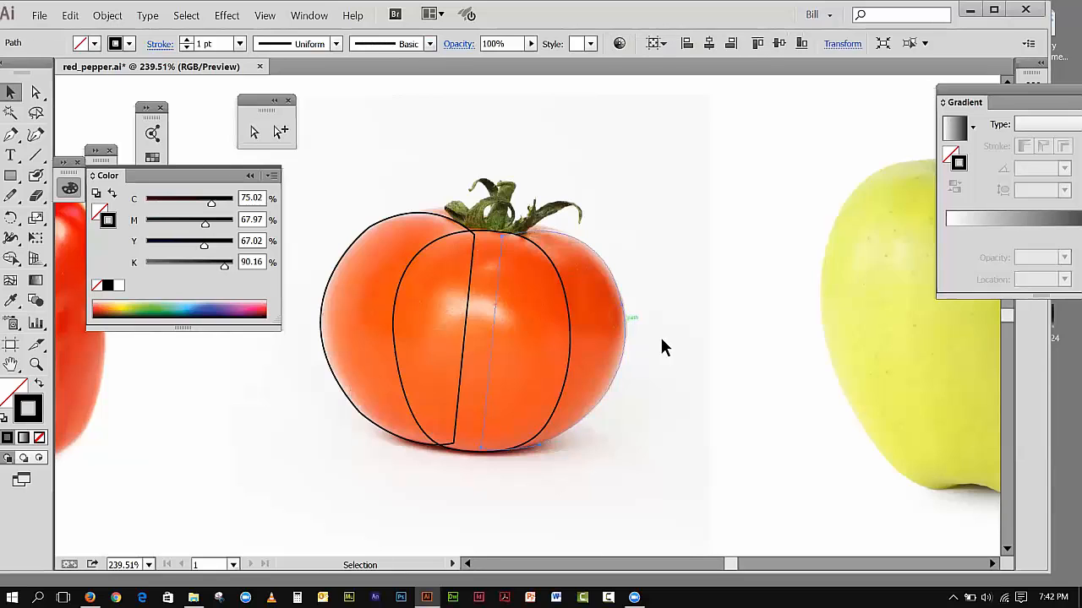
pyautogui.click(39, 384)
pyautogui.click(38, 385)
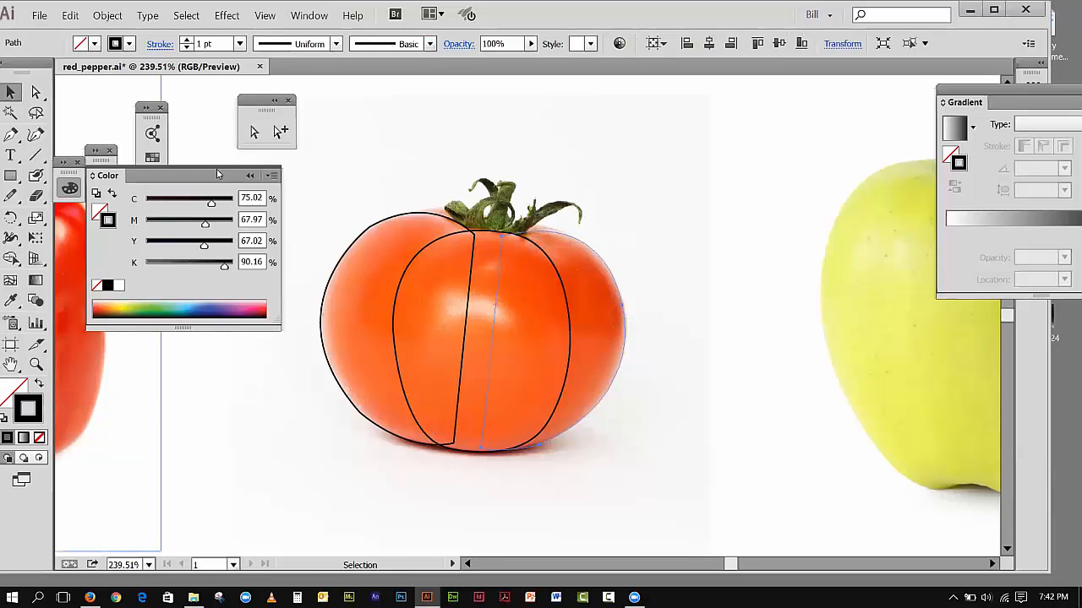
pyautogui.click(309, 16)
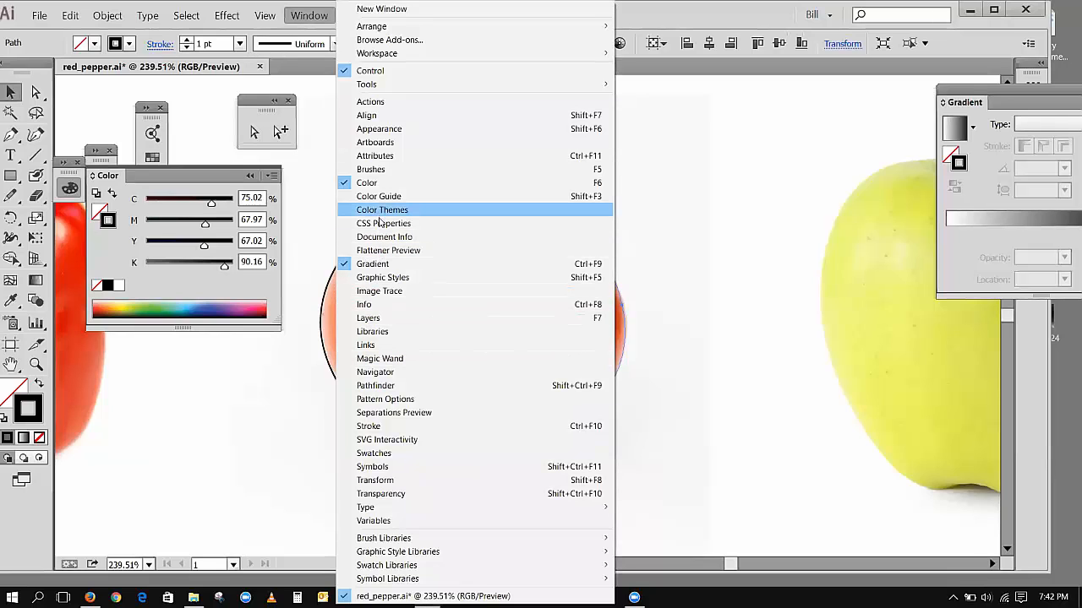
pyautogui.click(376, 128)
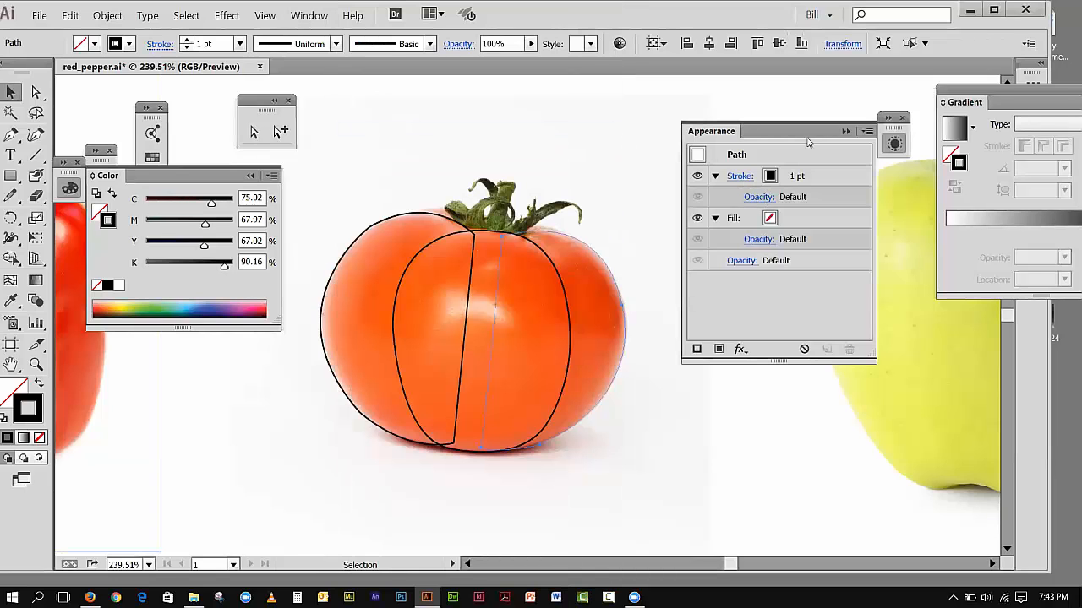
pyautogui.click(847, 131)
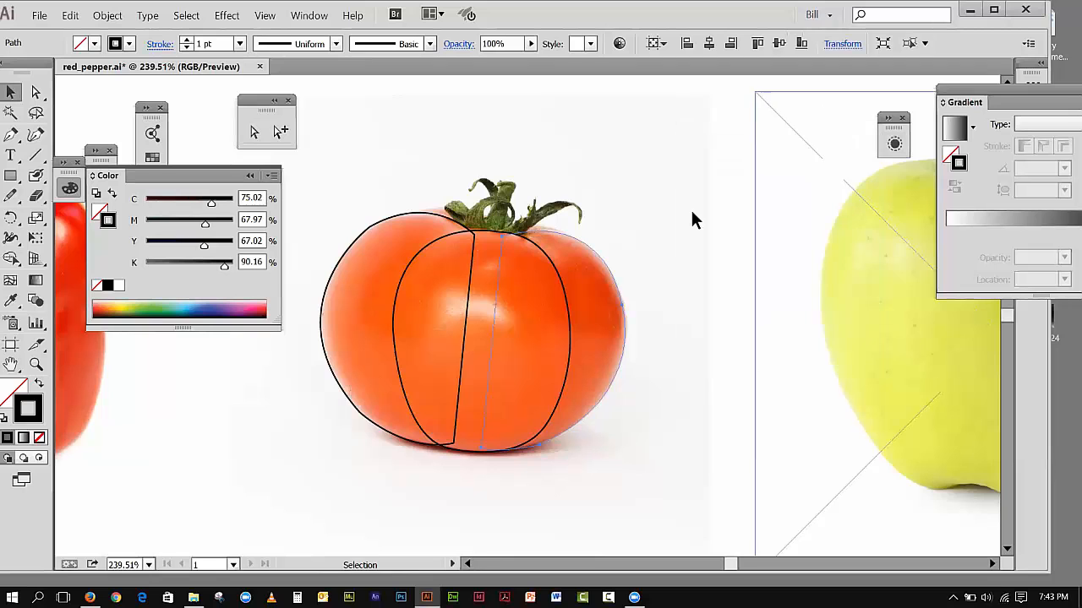
# Step: Examine the tomato paths in Outline view and return to Preview
pyautogui.click(265, 16)
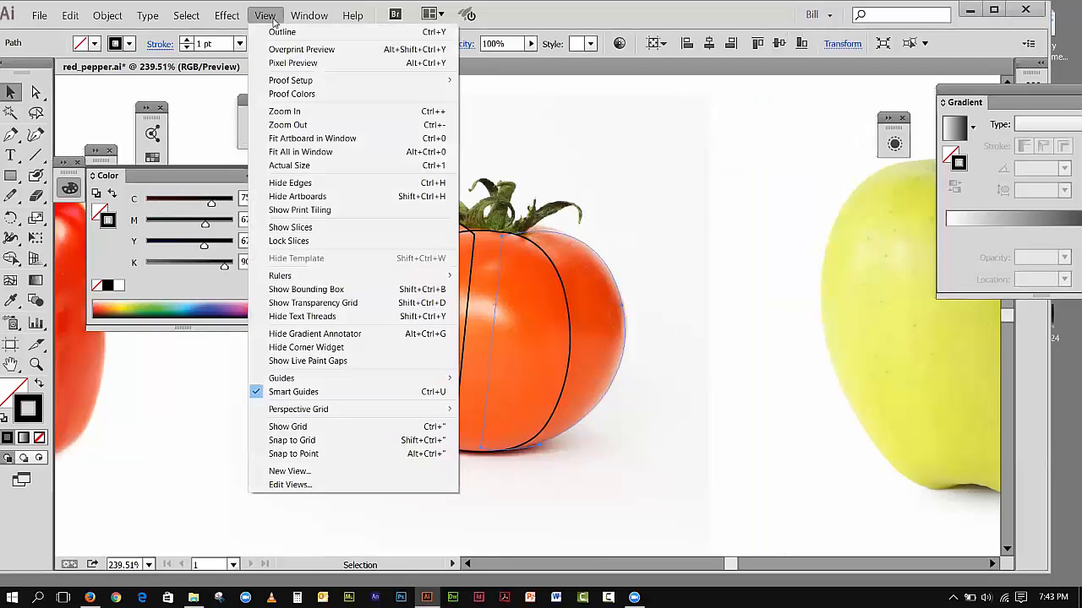
pyautogui.click(275, 32)
pyautogui.click(265, 15)
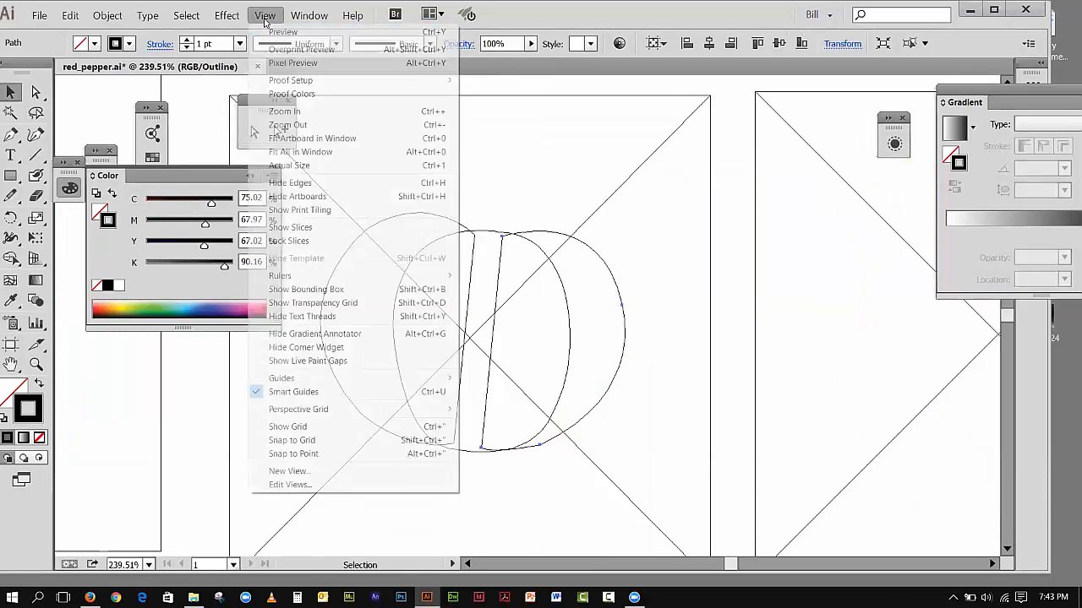
pyautogui.click(269, 34)
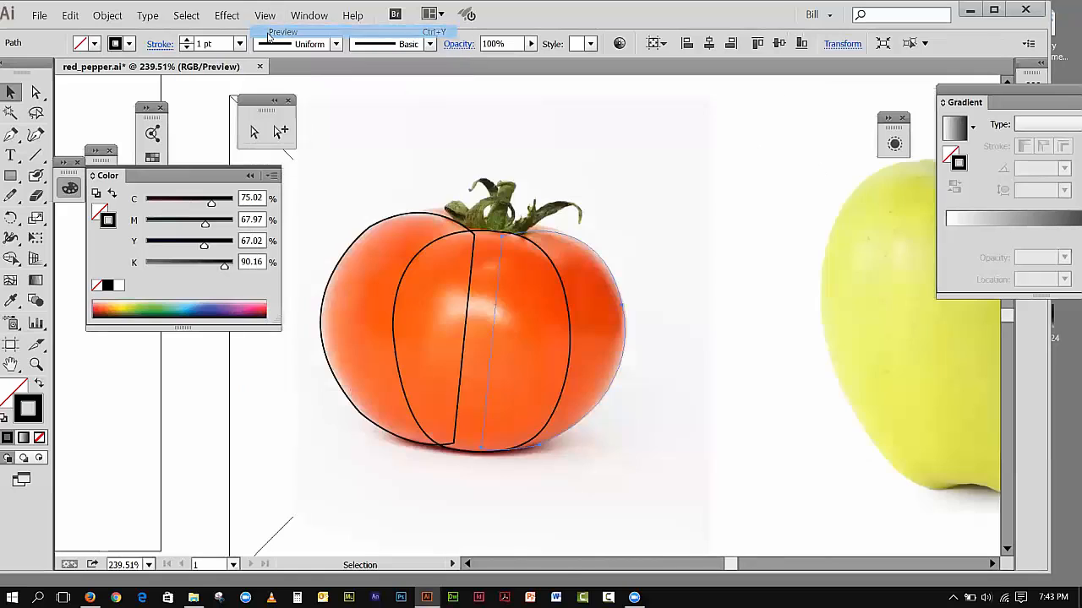
# Step: Deselect and reselect the right lobe path to check how its stroke displays, leaving nothing selected
pyautogui.click(193, 107)
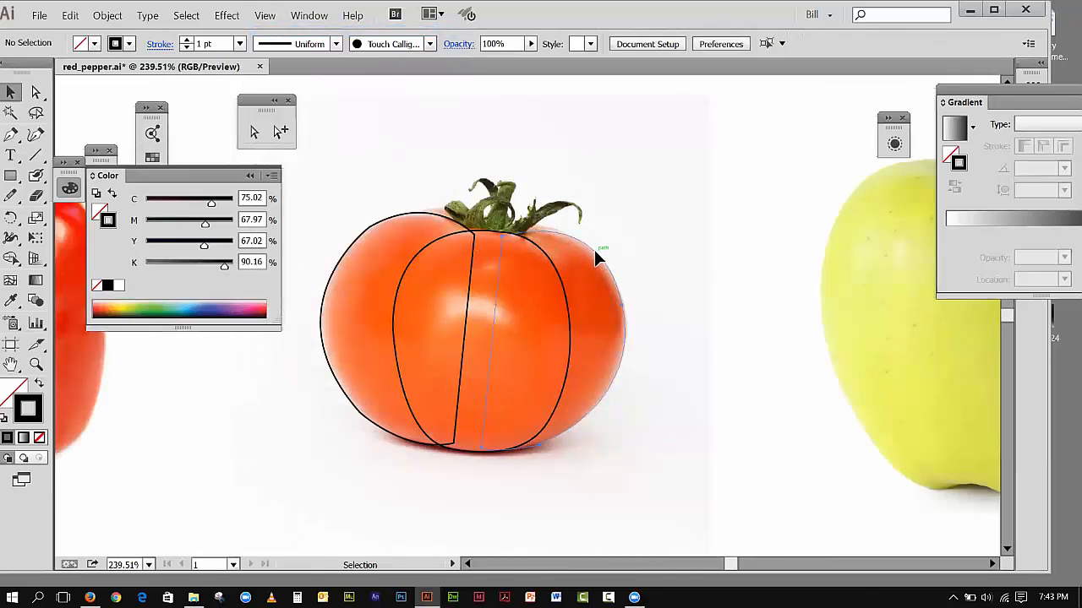
pyautogui.click(594, 249)
pyautogui.click(733, 251)
pyautogui.click(621, 297)
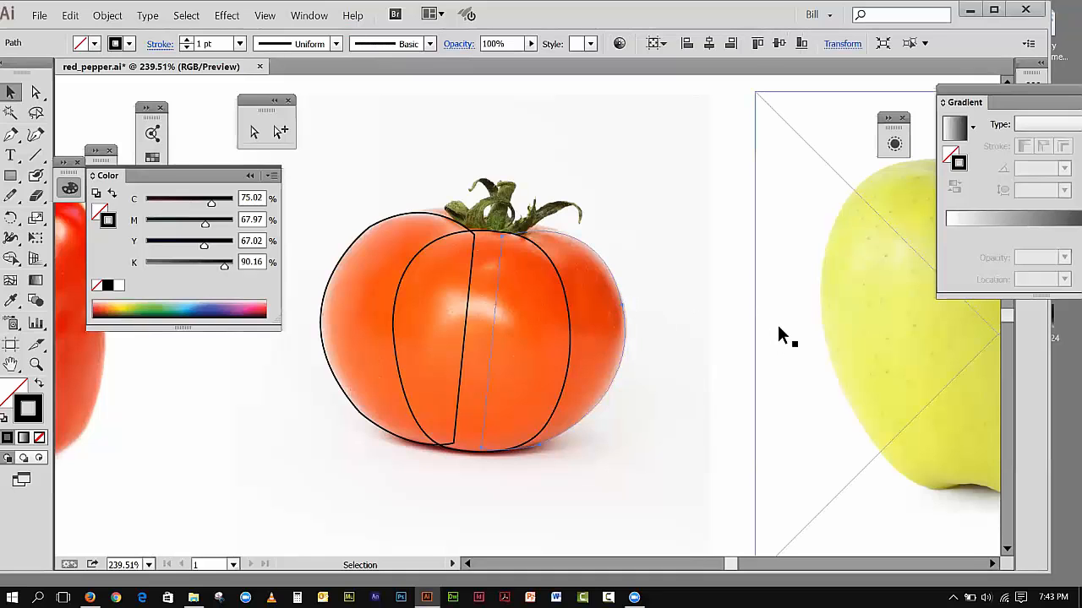
pyautogui.click(777, 324)
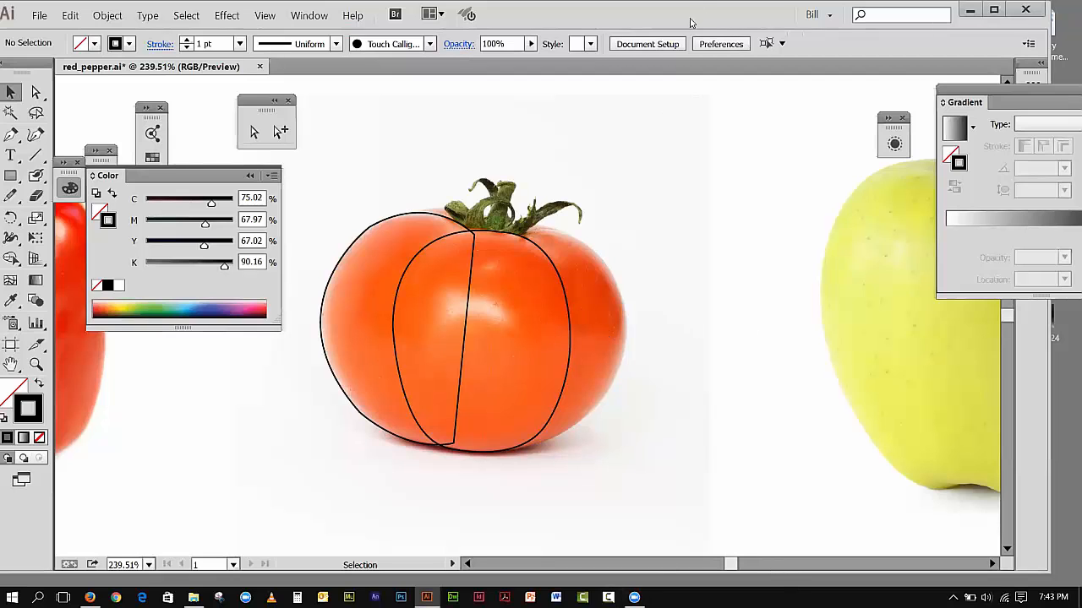
# Step: Bring the green apple photo into view, select it, and lock it
pyautogui.moveTo(689, 22); pyautogui.dragTo(591, 28)
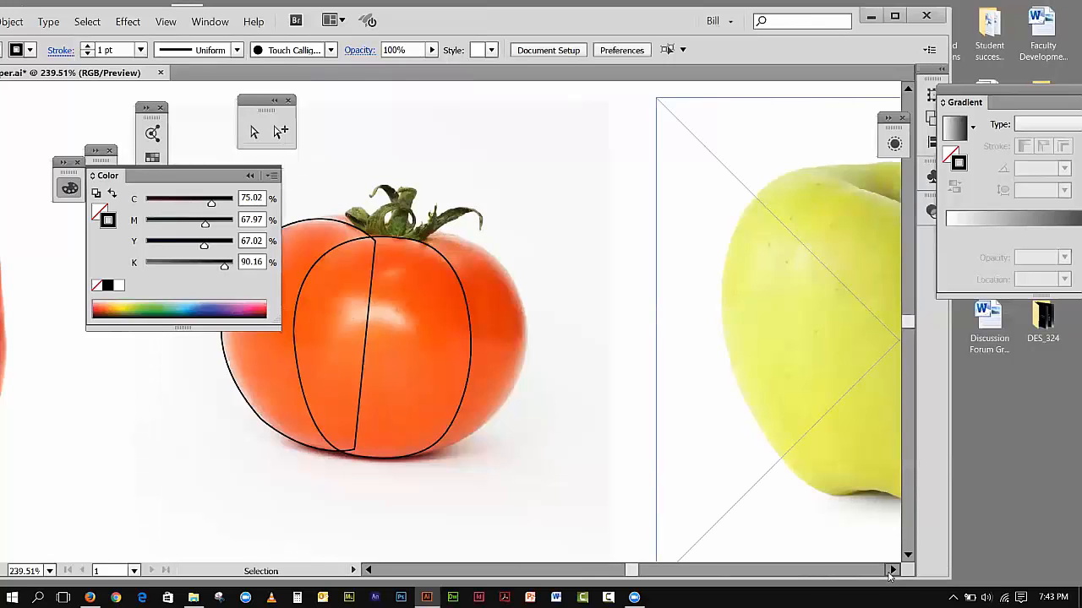
pyautogui.click(890, 572)
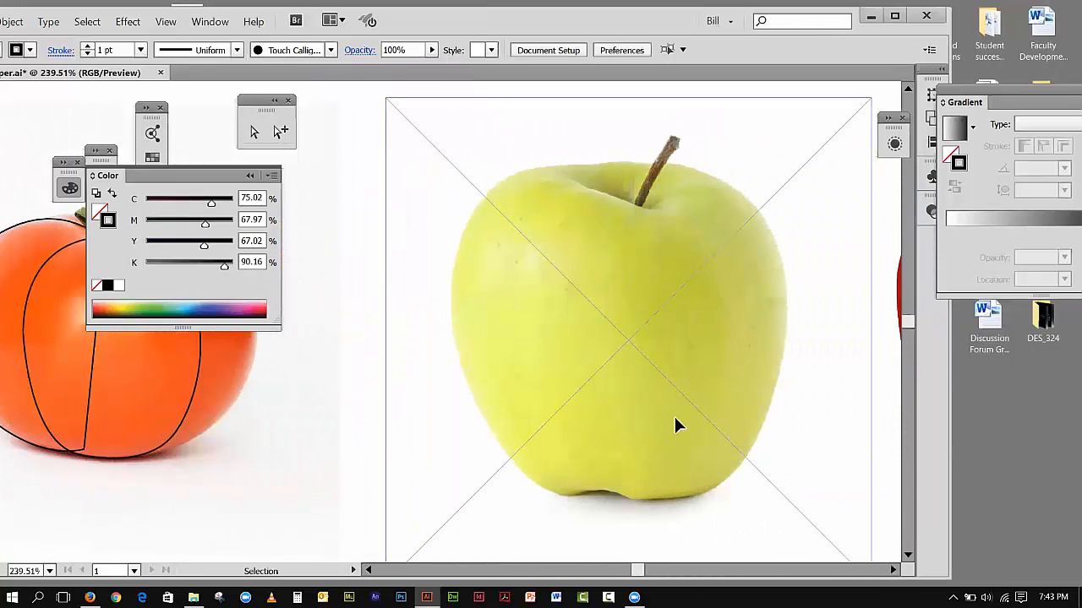
pyautogui.click(677, 425)
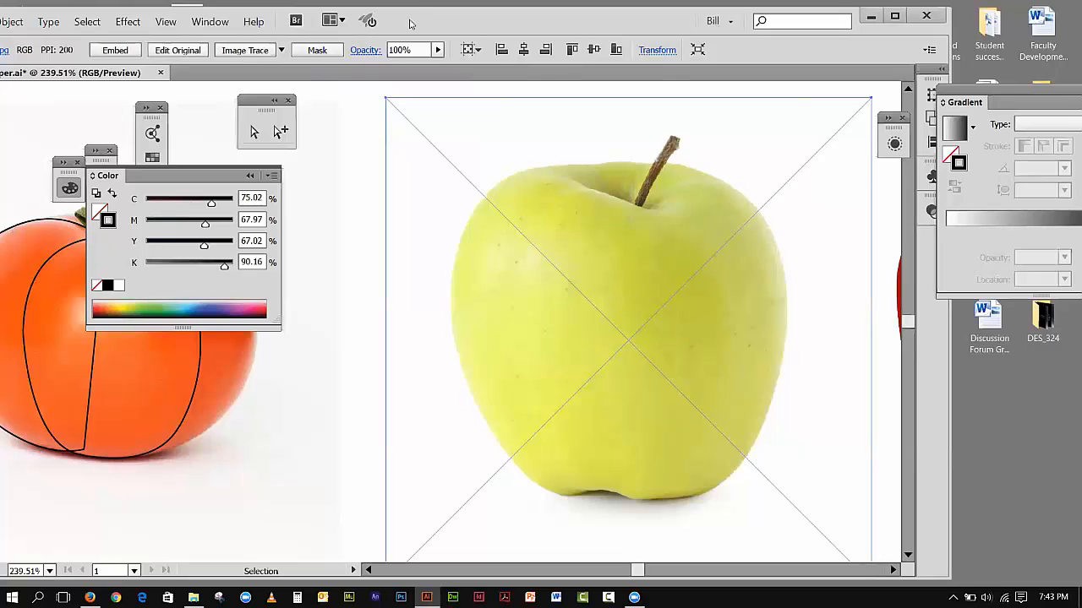
pyautogui.moveTo(410, 23); pyautogui.dragTo(515, 39)
pyautogui.click(115, 37)
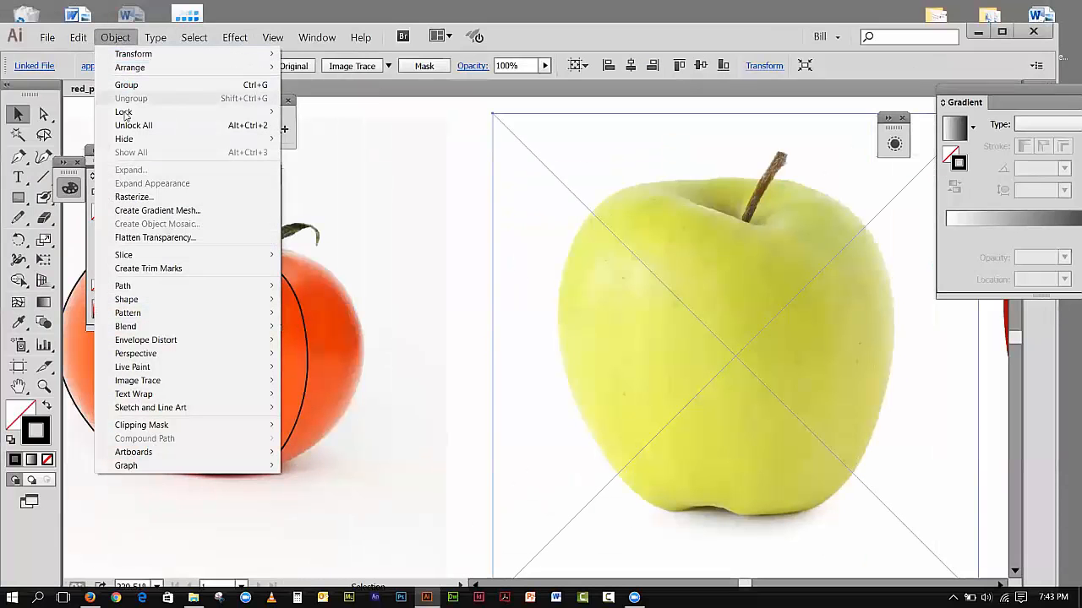
pyautogui.click(315, 111)
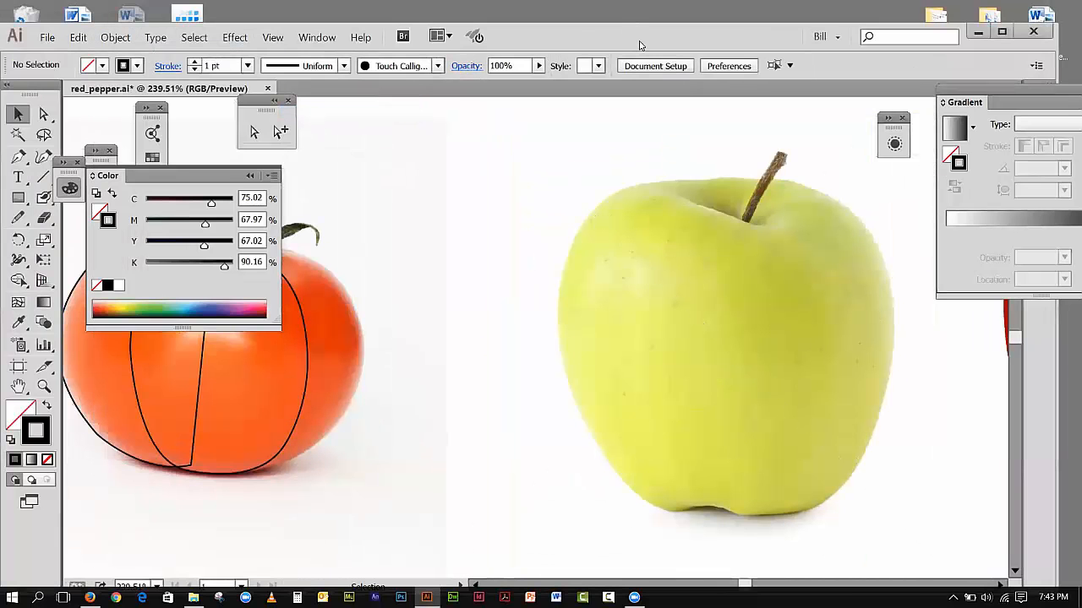
# Step: Reposition the program window and move the Color panel over the red pepper so the apple and the drawing tools are unobstructed
pyautogui.moveTo(640, 44); pyautogui.dragTo(498, 30)
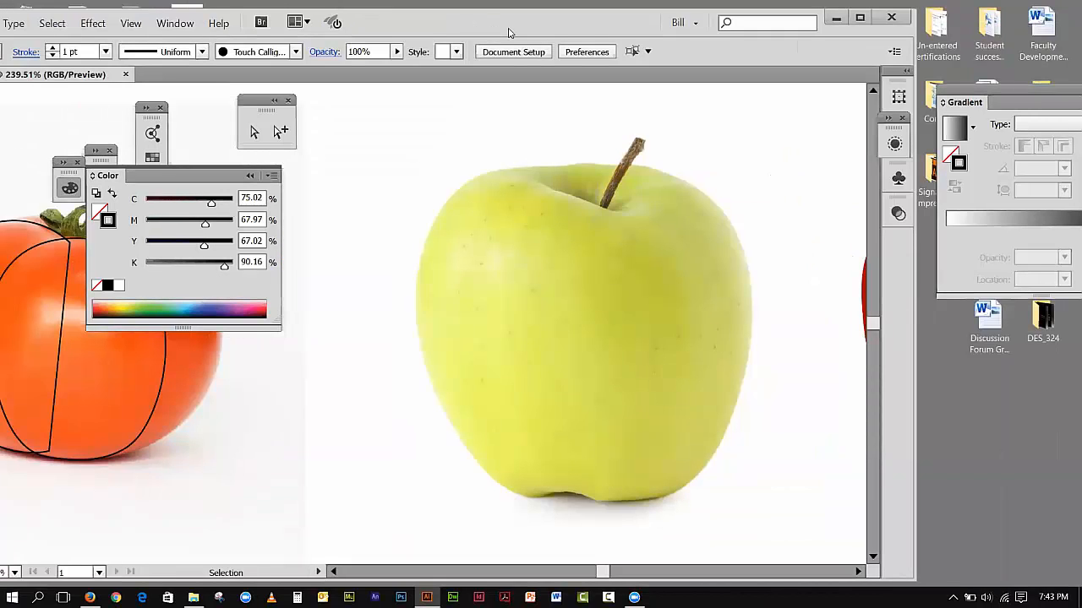
pyautogui.moveTo(508, 32); pyautogui.dragTo(653, 40)
pyautogui.moveTo(749, 580); pyautogui.dragTo(755, 578)
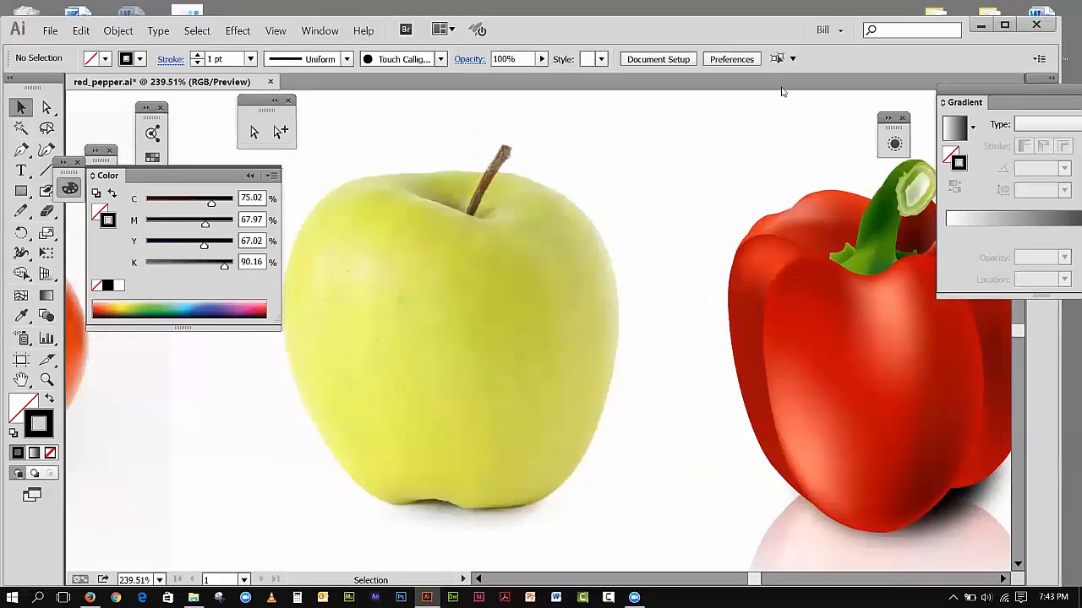
pyautogui.moveTo(741, 32); pyautogui.dragTo(775, 44)
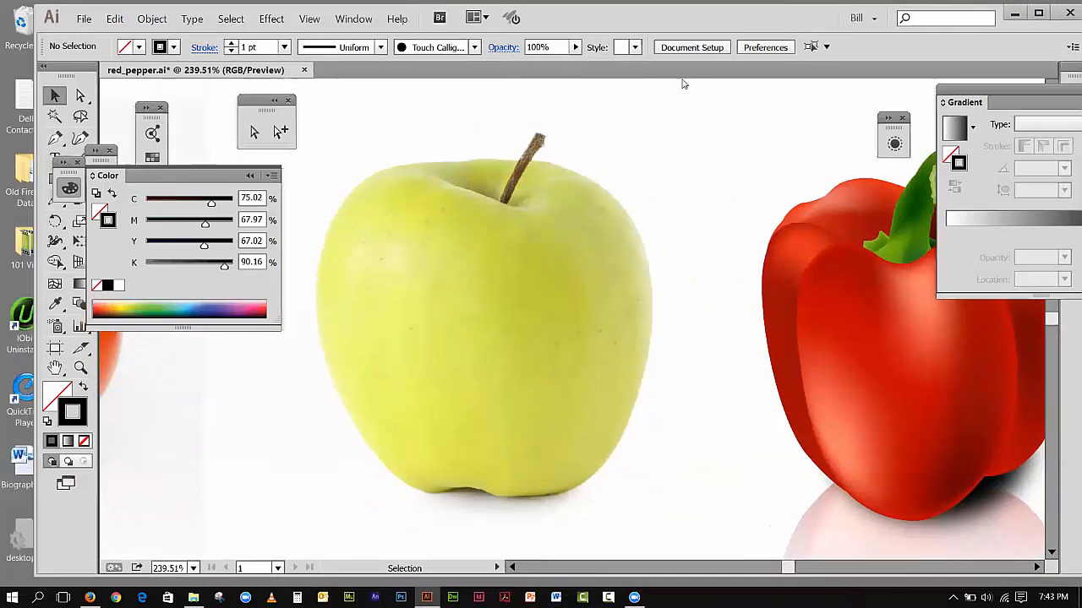
pyautogui.moveTo(102, 175); pyautogui.dragTo(730, 129)
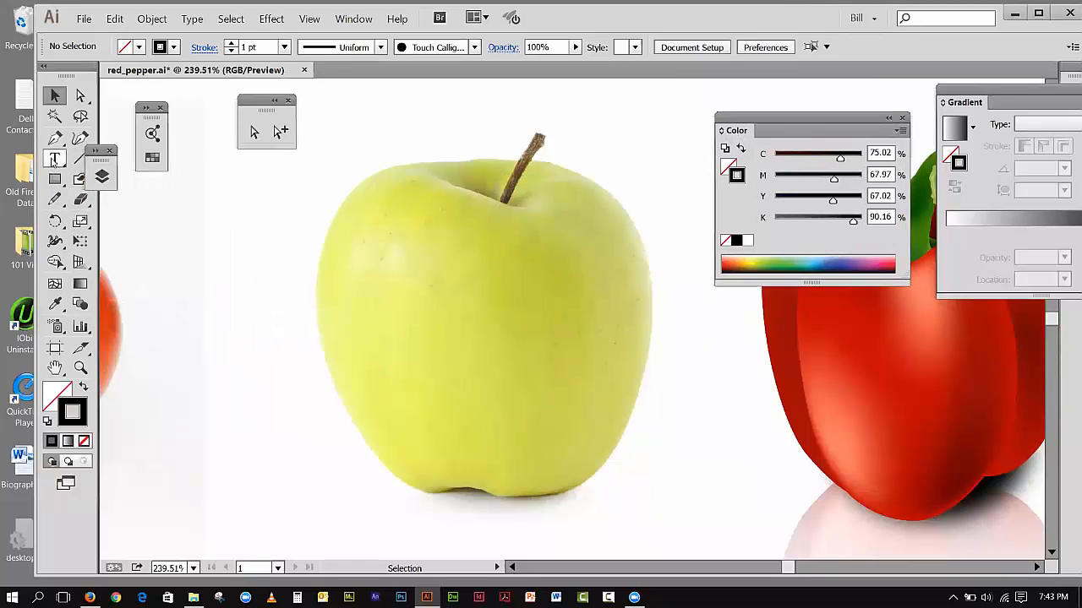
# Step: Trace the apple's top edge with the Pen tool from its left shoulder down into the dip at the stem base
pyautogui.click(55, 137)
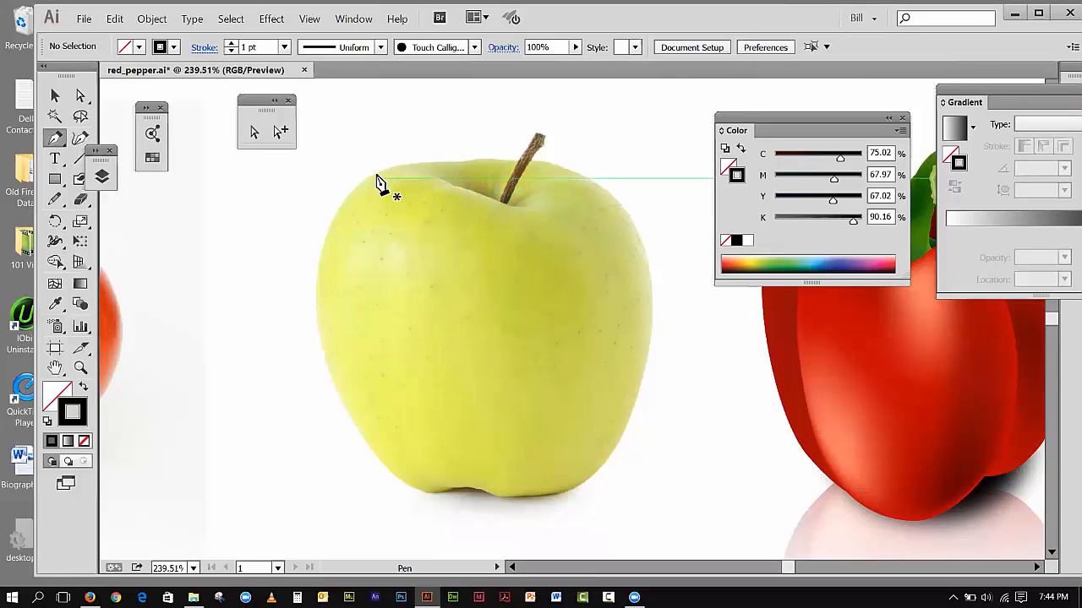
pyautogui.click(370, 177)
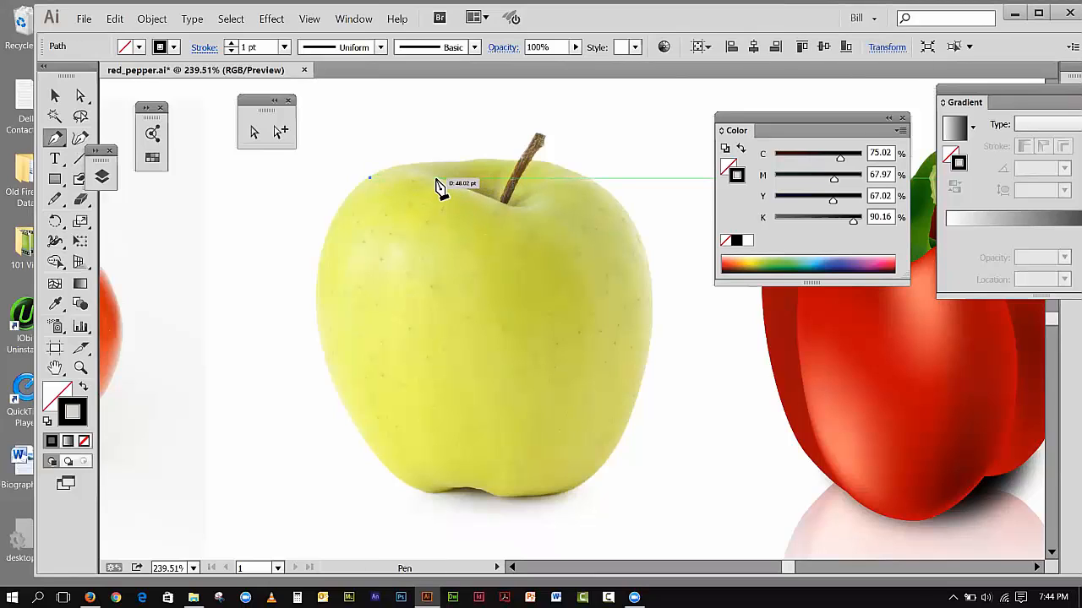
pyautogui.moveTo(437, 179); pyautogui.dragTo(460, 195)
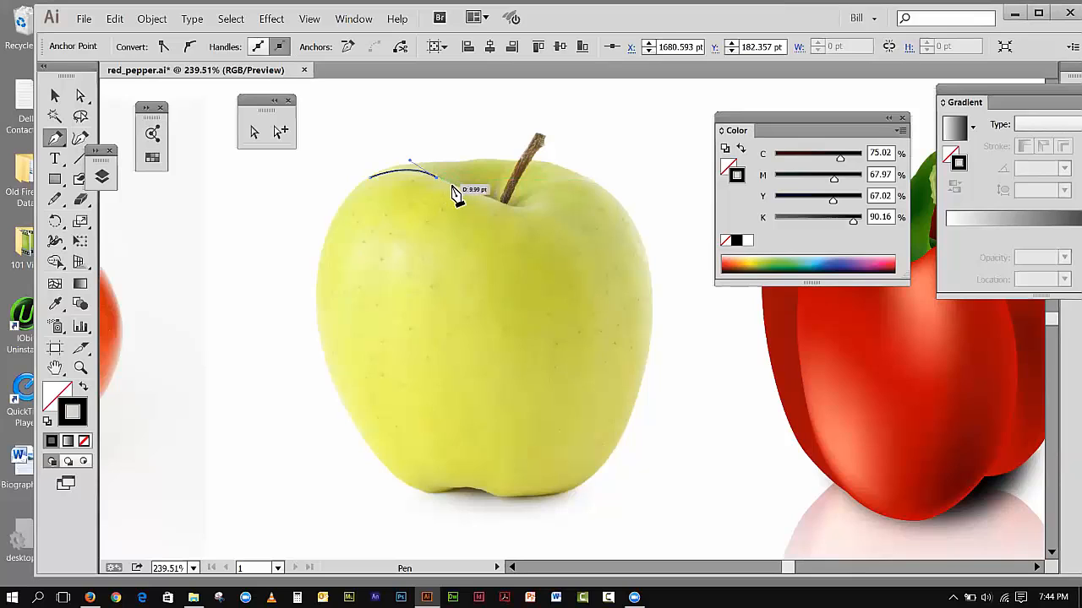
pyautogui.click(457, 187)
pyautogui.click(506, 205)
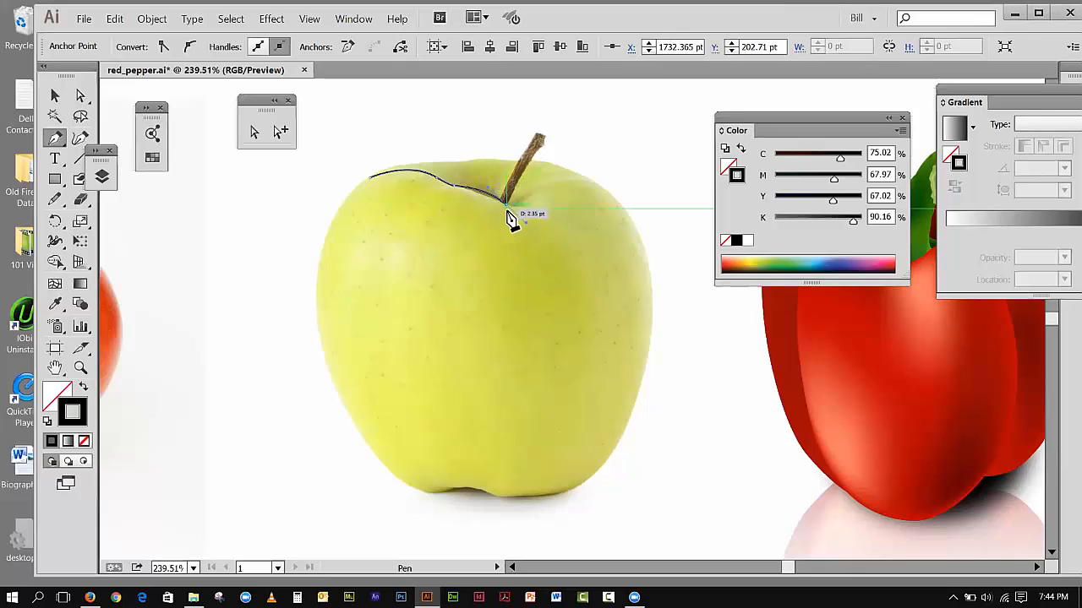
pyautogui.click(506, 206)
# Step: Continue the apple outline from the stem base over the right shoulder, retracting the outgoing handle at the shoulder anchor
pyautogui.click(520, 202)
pyautogui.moveTo(523, 194); pyautogui.dragTo(524, 196)
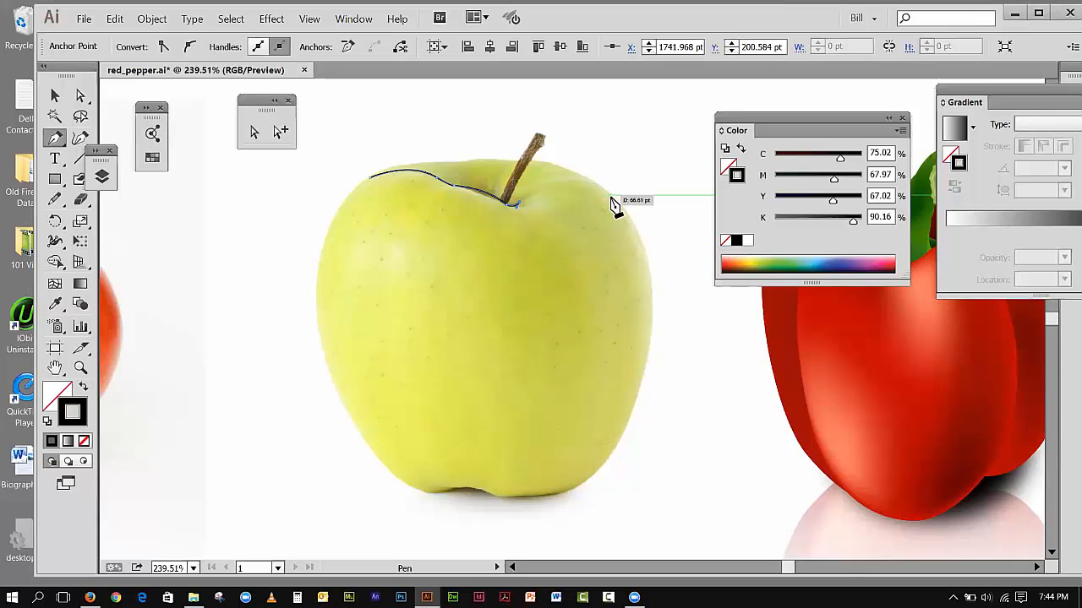
pyautogui.moveTo(615, 200); pyautogui.dragTo(686, 246)
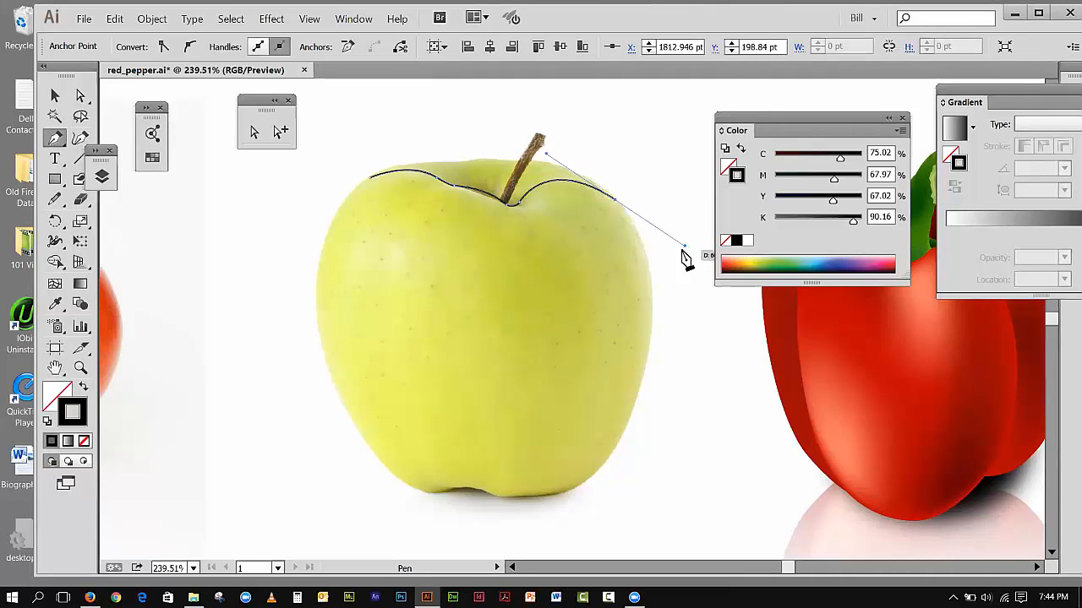
pyautogui.click(618, 205)
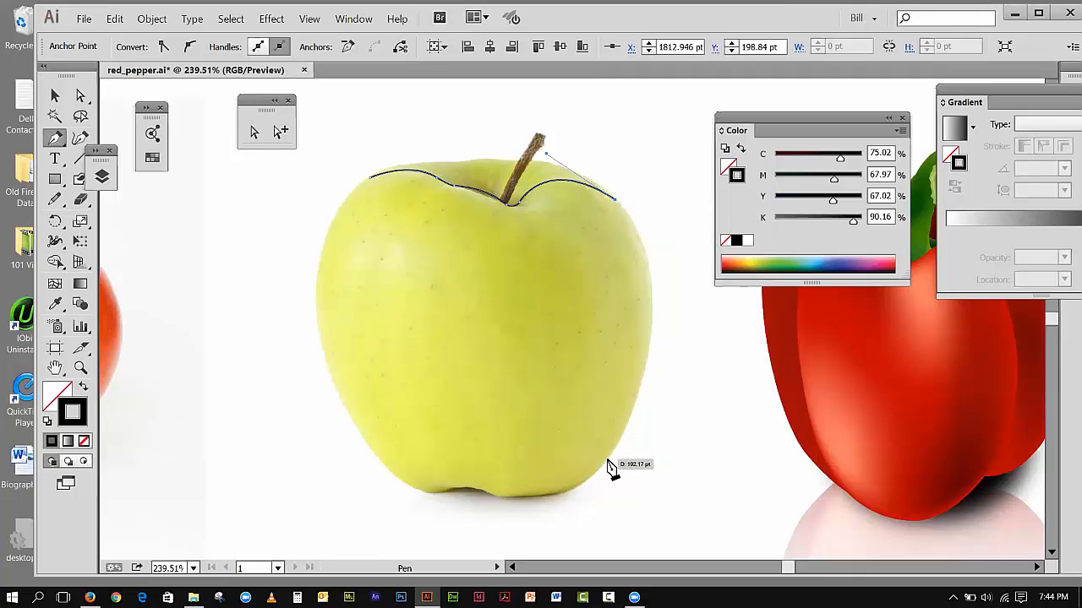
# Step: Add a smooth anchor at the apple's lower-right edge so the outline curves down its right side, with the view at 200%
pyautogui.moveTo(608, 461); pyautogui.dragTo(509, 508)
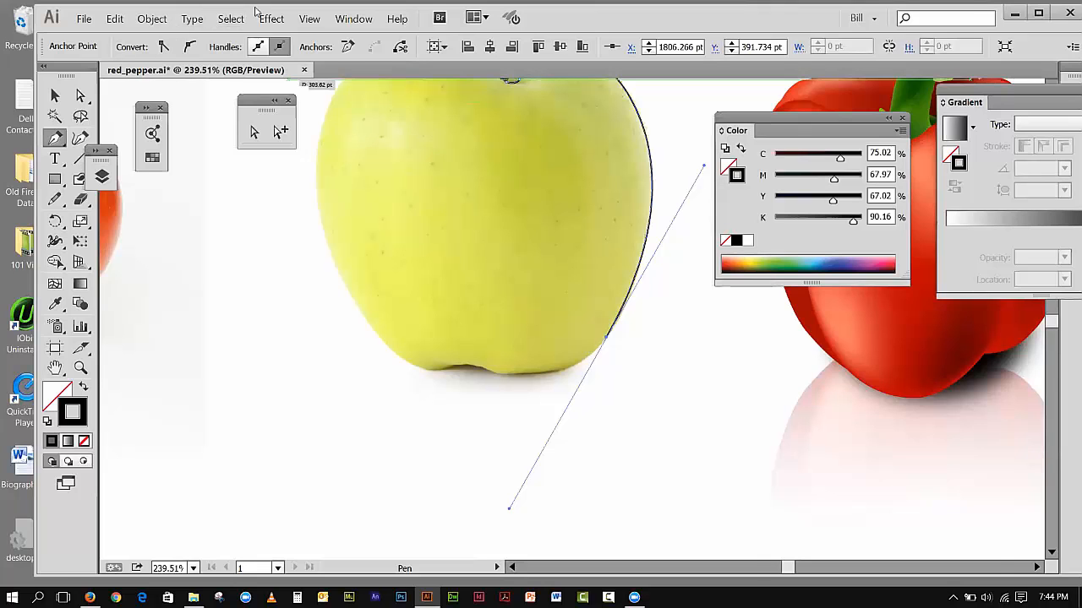
pyautogui.moveTo(256, 13); pyautogui.dragTo(219, 22)
pyautogui.click(272, 27)
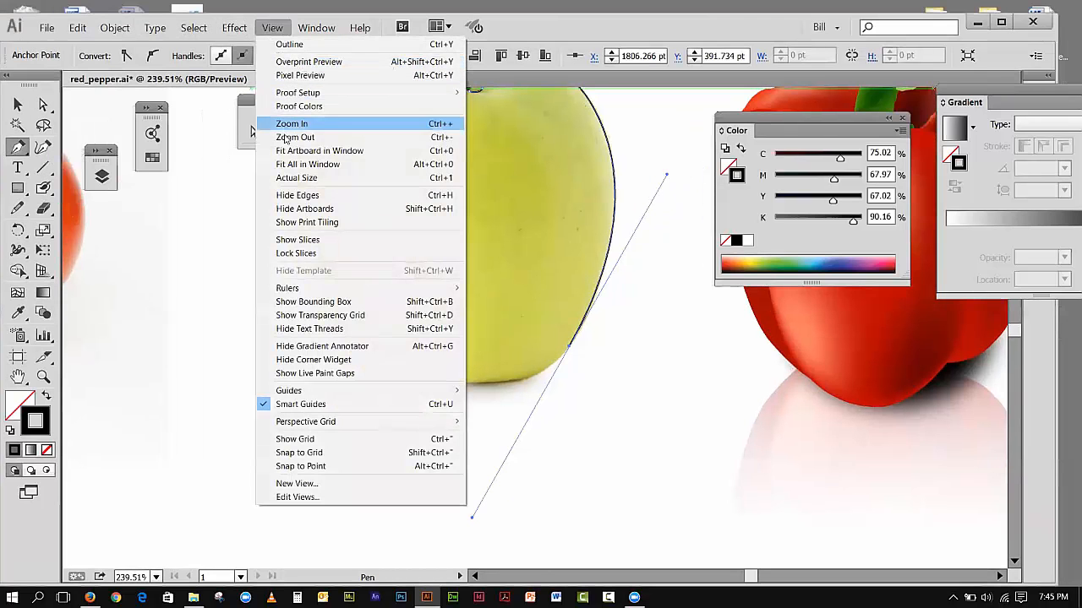
pyautogui.click(285, 138)
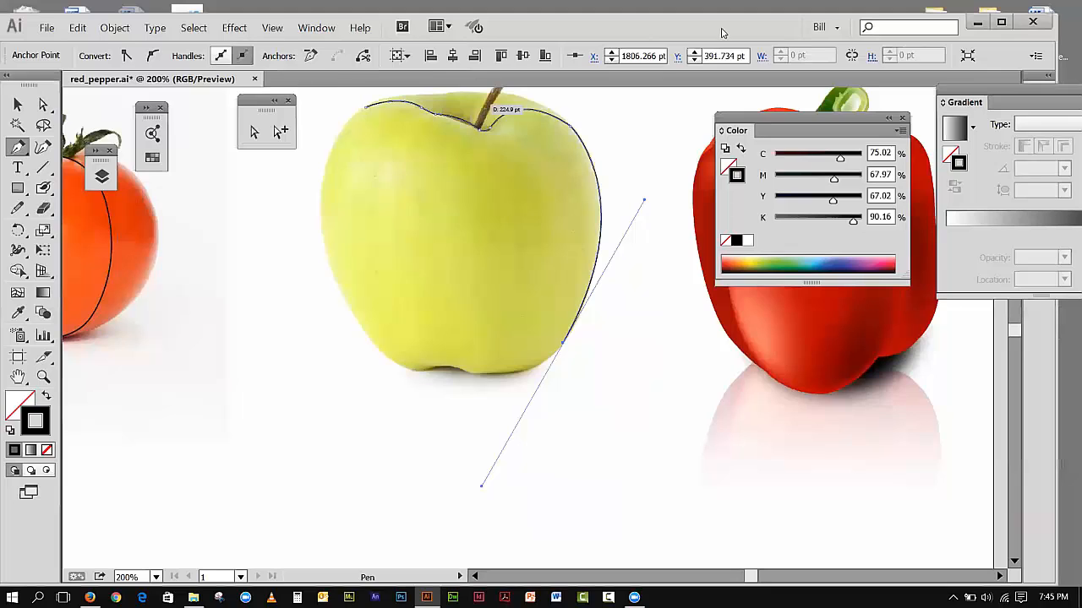
pyautogui.moveTo(721, 32); pyautogui.dragTo(673, 53)
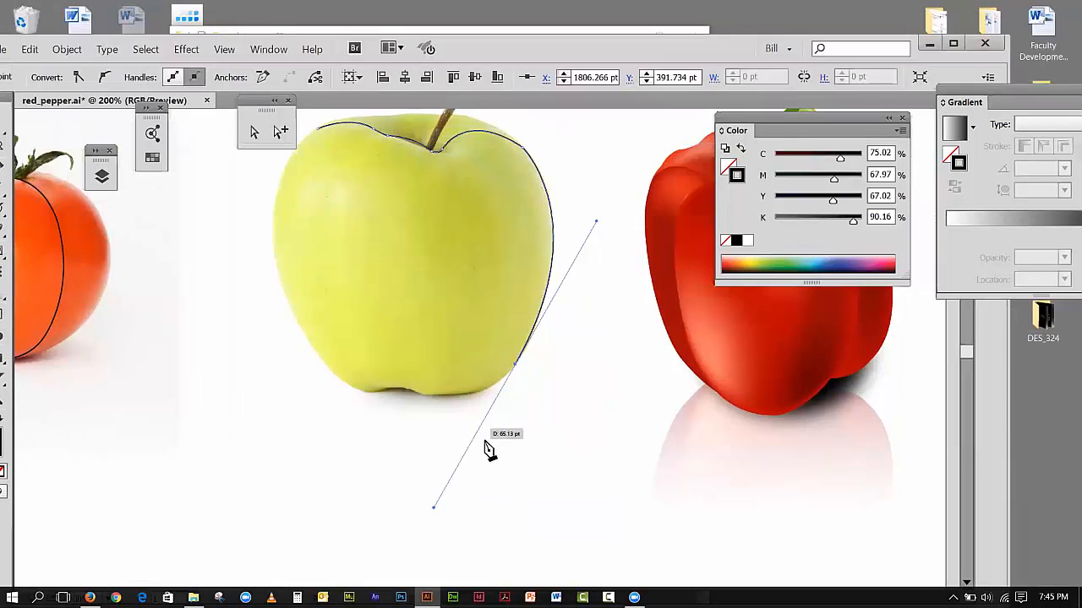
# Step: Try retracting the lower-right anchor's outgoing handle and adding a straight segment to the apple's base, and undo both changes
pyautogui.click(514, 365)
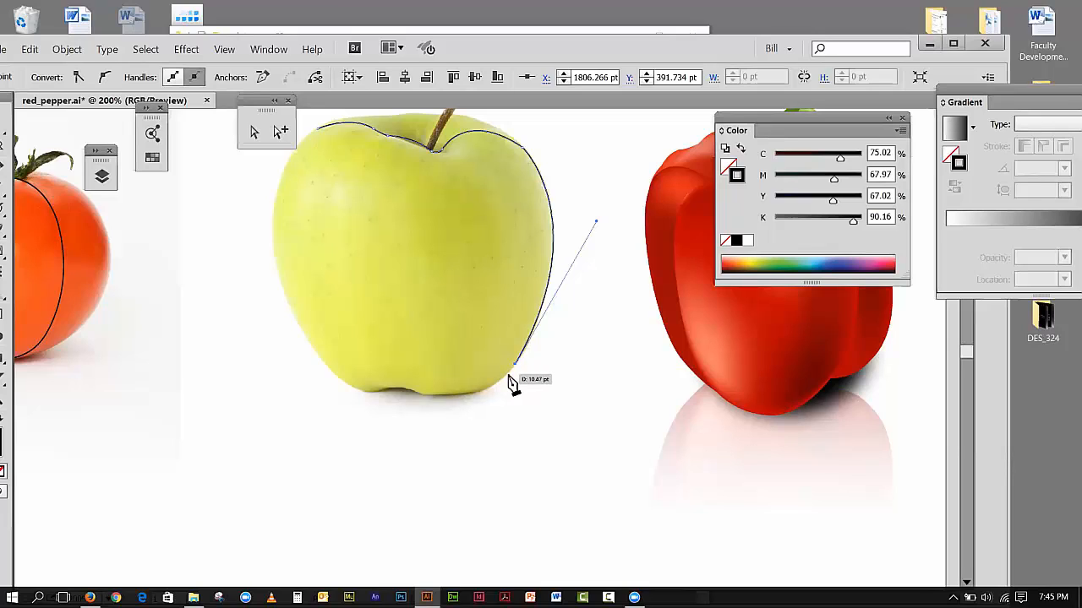
pyautogui.click(427, 397)
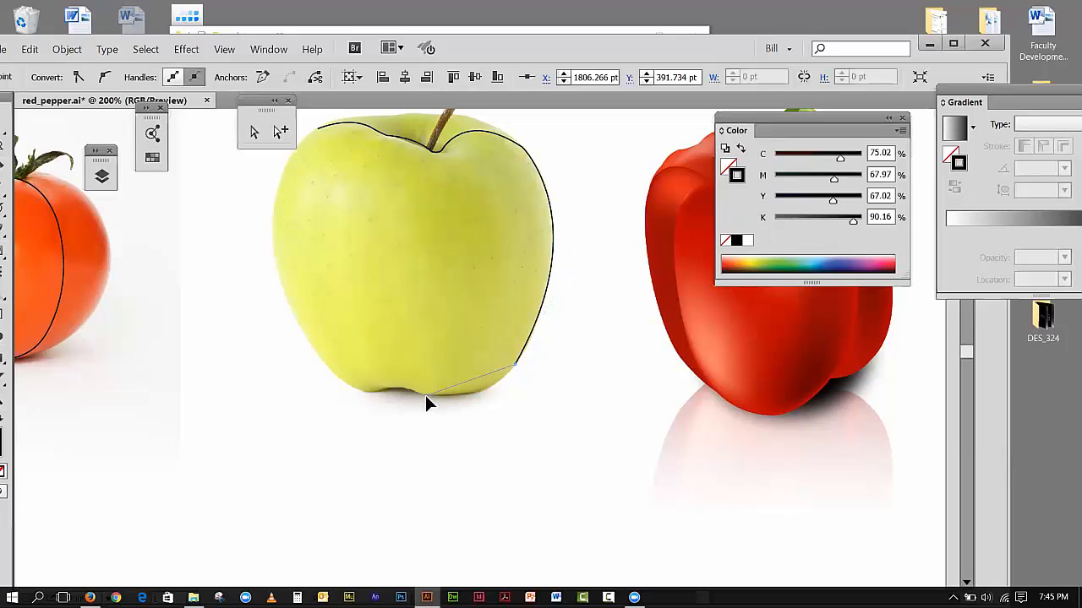
pyautogui.click(30, 50)
pyautogui.click(41, 66)
pyautogui.click(30, 50)
pyautogui.click(37, 65)
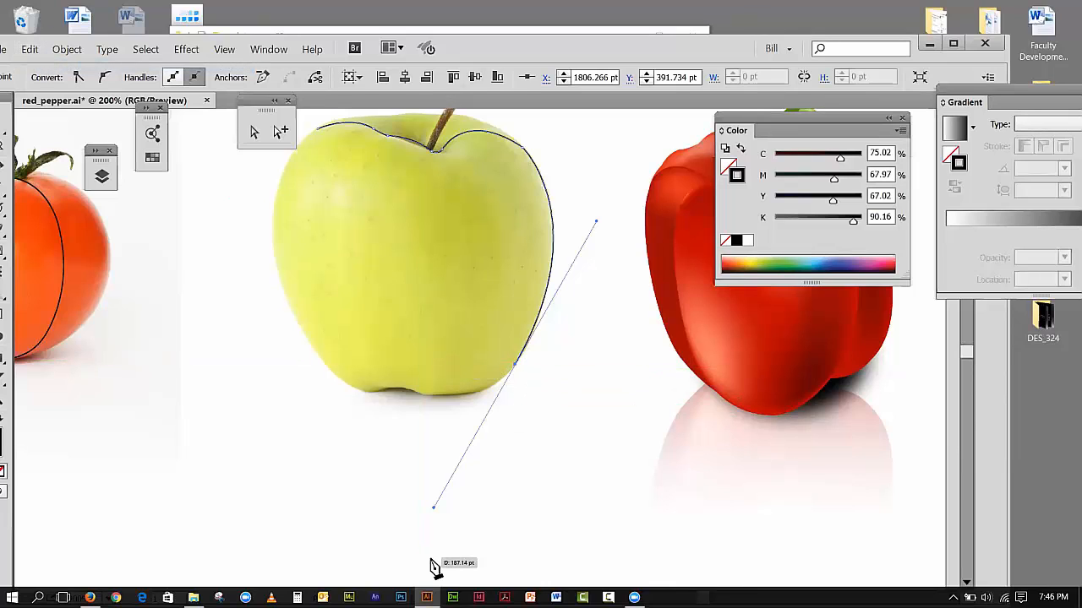
pyautogui.click(515, 365)
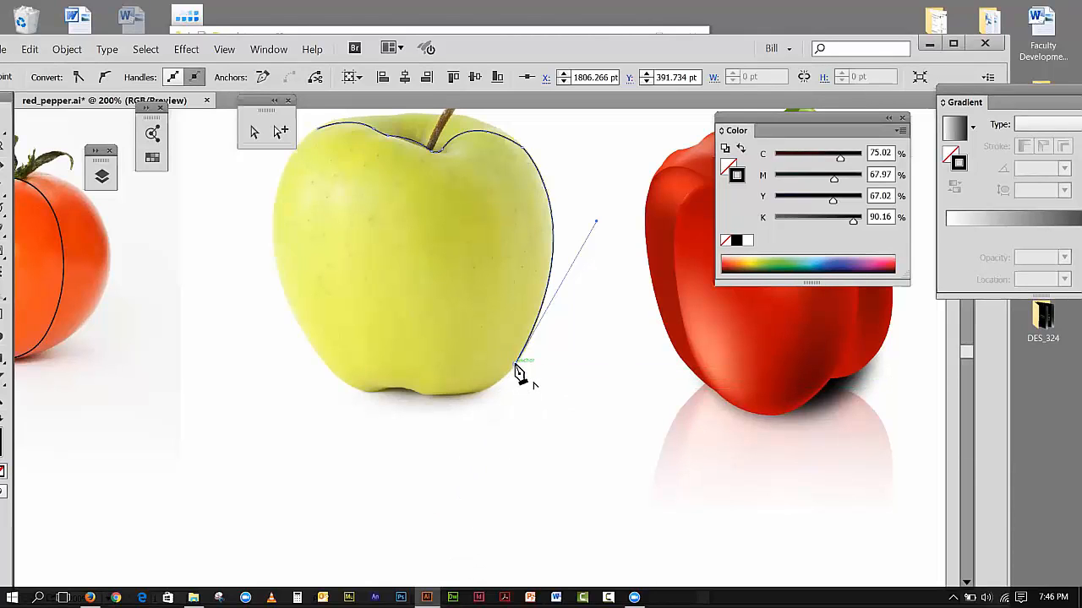
pyautogui.click(31, 49)
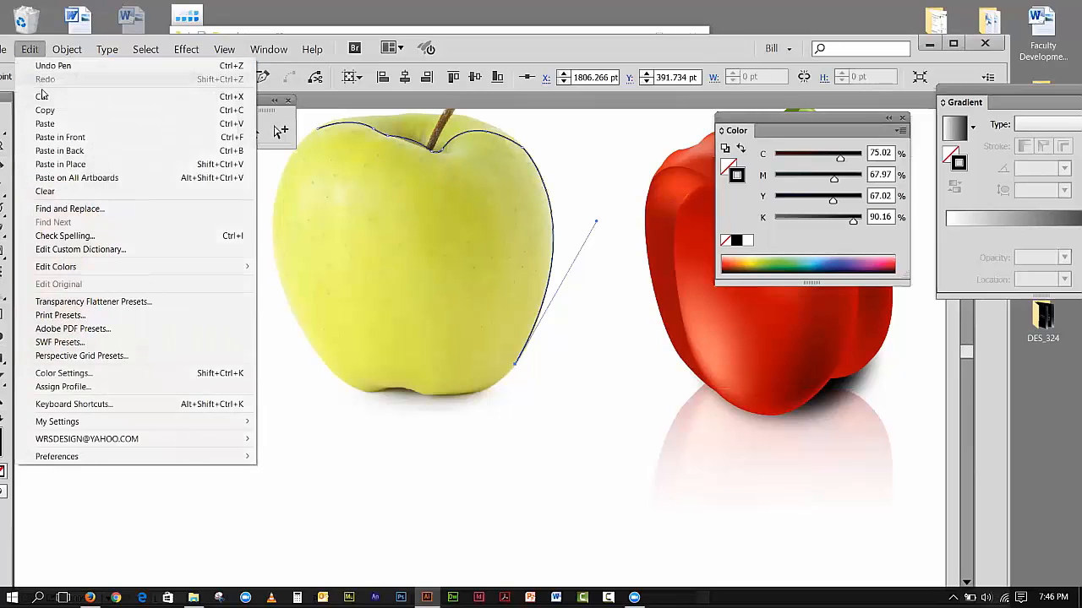
pyautogui.click(47, 65)
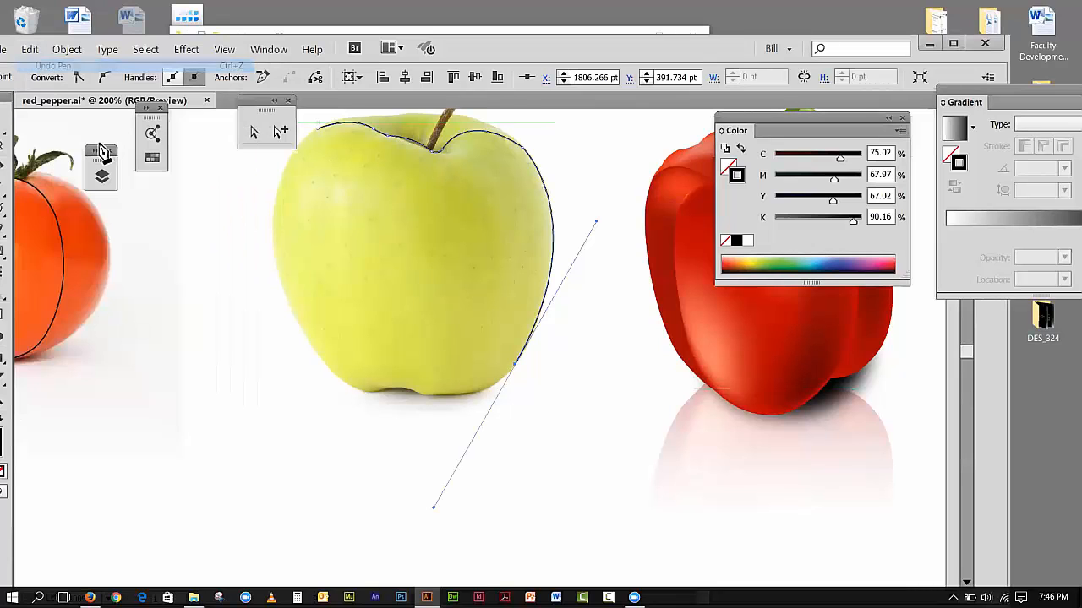
# Step: Try a segment to the base with the outgoing handle kept, undo it and the right-side curve, and redo the right-side curve
pyautogui.click(423, 395)
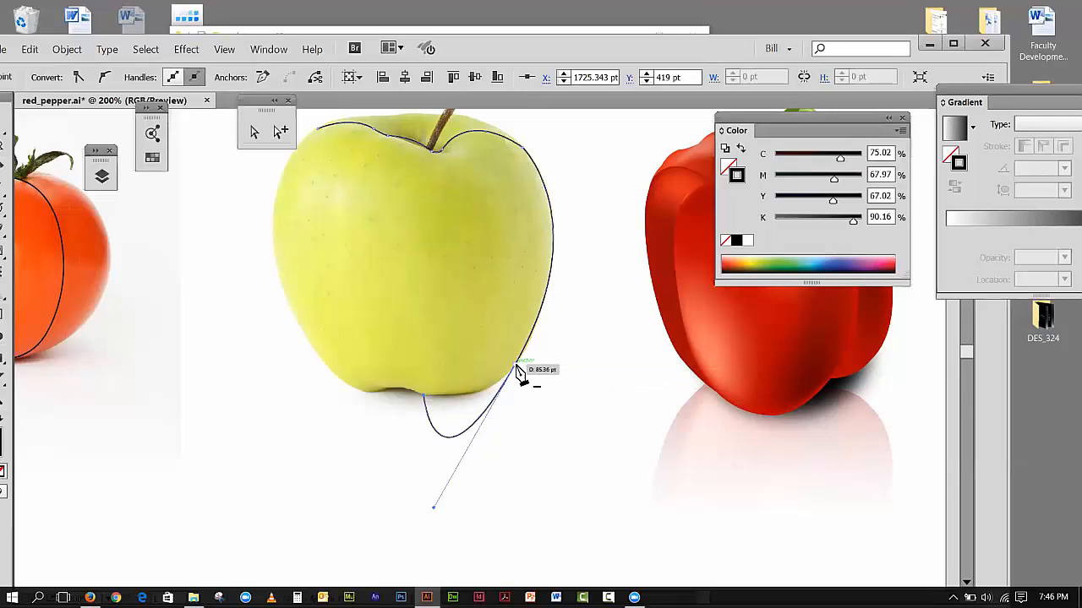
pyautogui.click(38, 50)
pyautogui.click(46, 66)
pyautogui.click(31, 49)
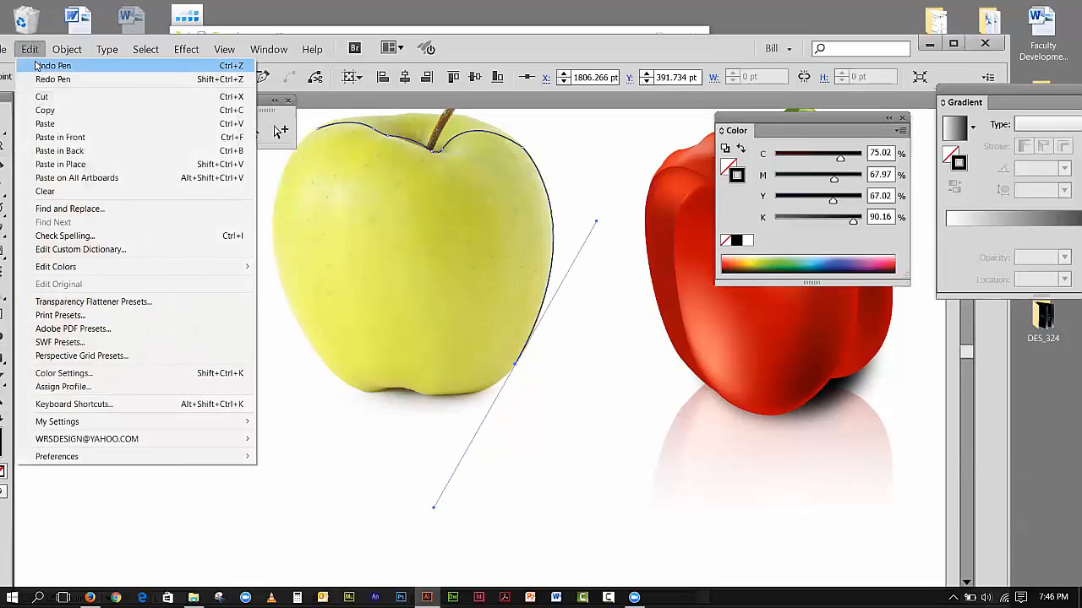
pyautogui.click(38, 65)
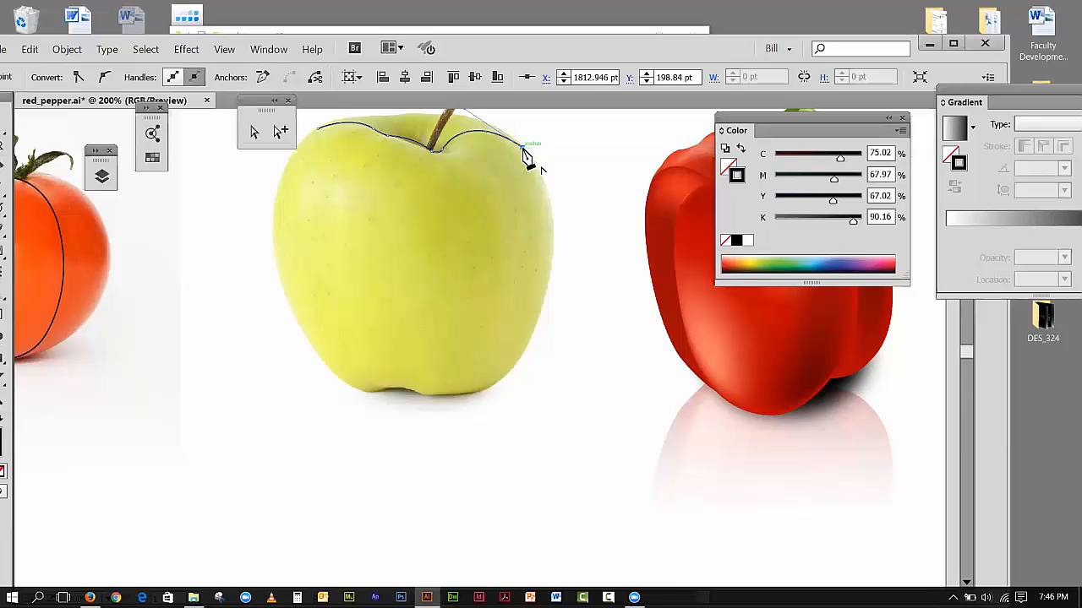
pyautogui.click(30, 49)
pyautogui.click(53, 79)
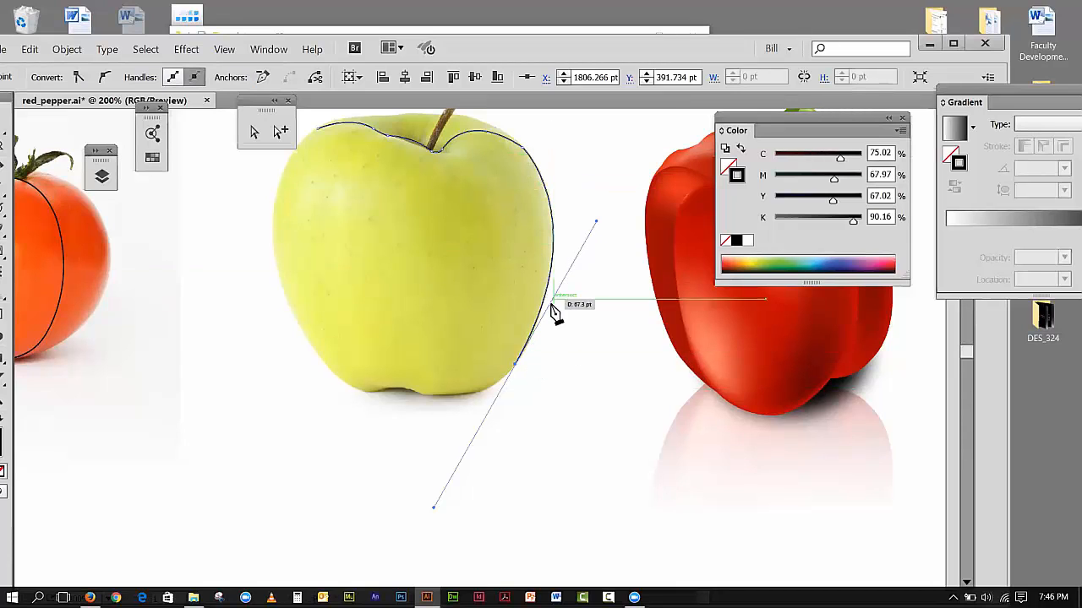
# Step: Retract the lower-right anchor's outgoing handle and trace the apple's bottom edge through the base dip and up to the middle of its left side
pyautogui.click(515, 366)
pyautogui.click(423, 394)
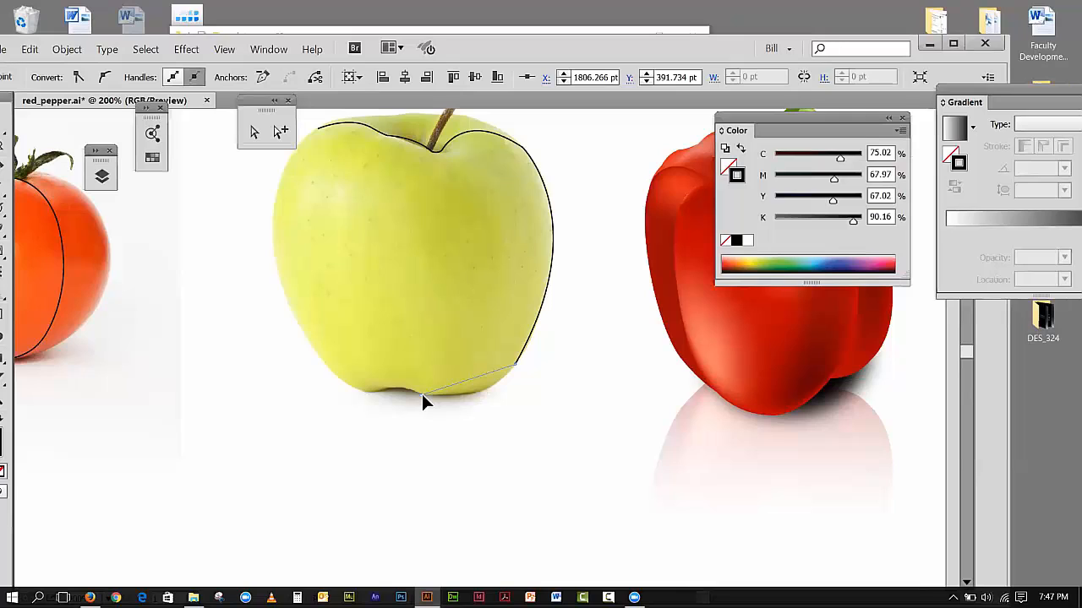
pyautogui.moveTo(422, 394); pyautogui.dragTo(350, 388)
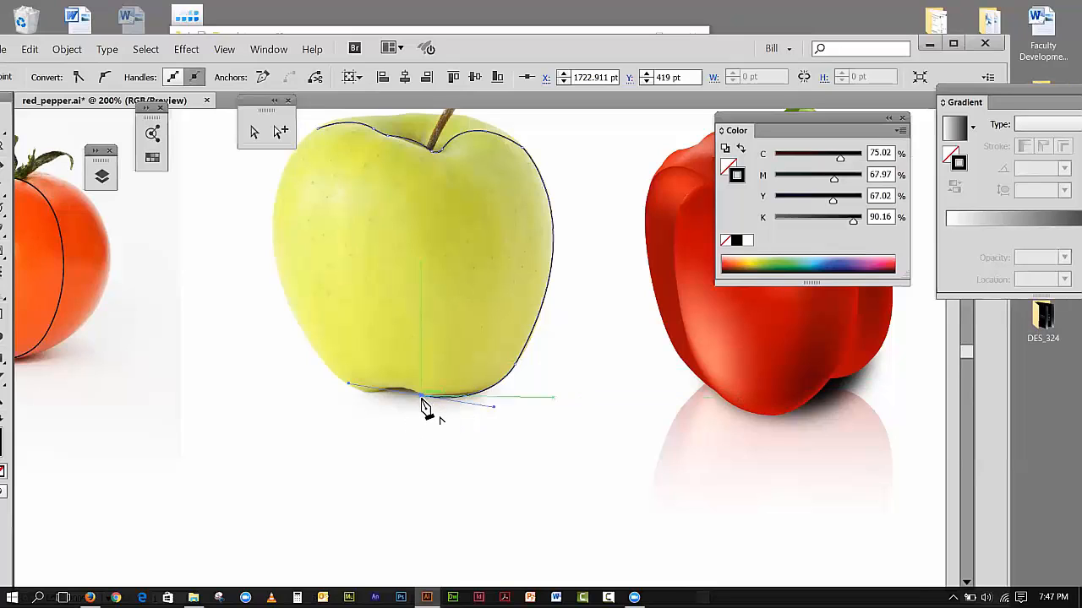
pyautogui.moveTo(425, 407); pyautogui.dragTo(358, 391)
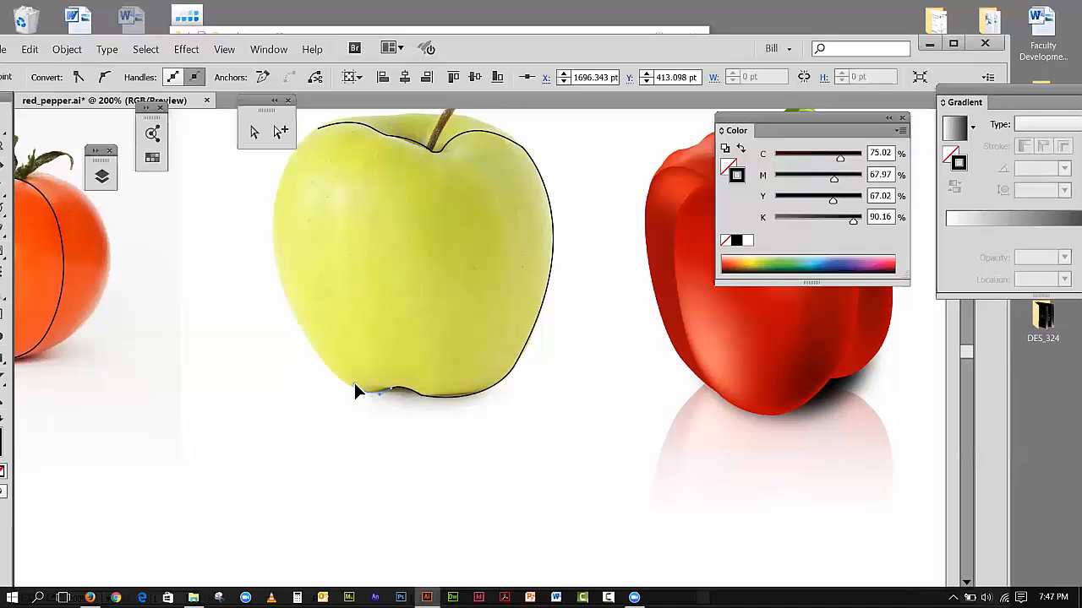
pyautogui.moveTo(353, 385)
pyautogui.mouseDown()
pyautogui.moveTo(404, 445)
pyautogui.moveTo(395, 411)
pyautogui.moveTo(352, 403)
pyautogui.moveTo(360, 395)
pyautogui.mouseUp()
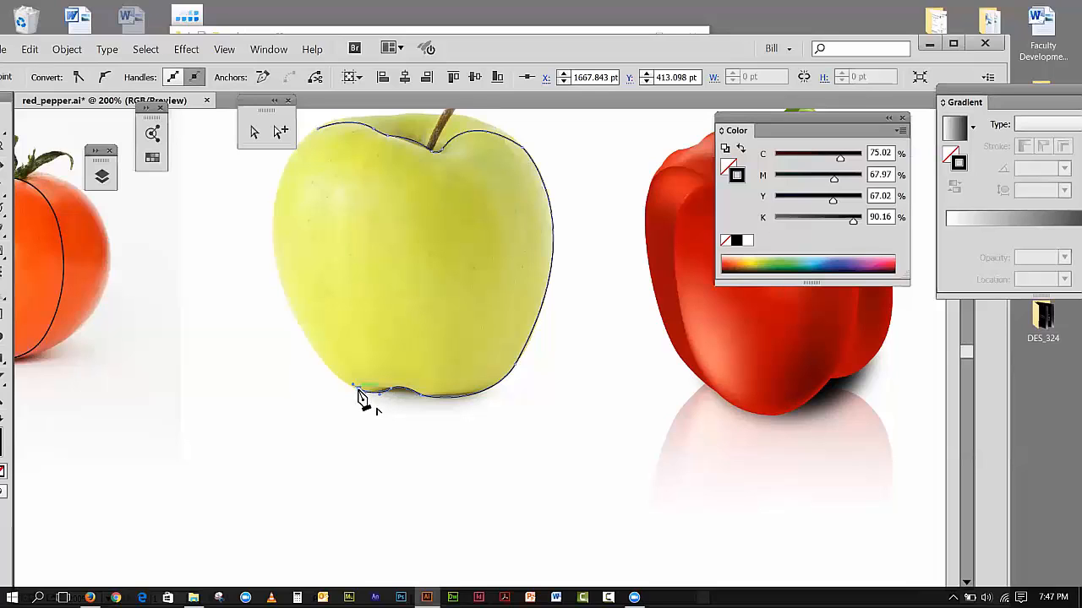
pyautogui.moveTo(275, 255); pyautogui.dragTo(250, 171)
pyautogui.moveTo(260, 144); pyautogui.dragTo(251, 133)
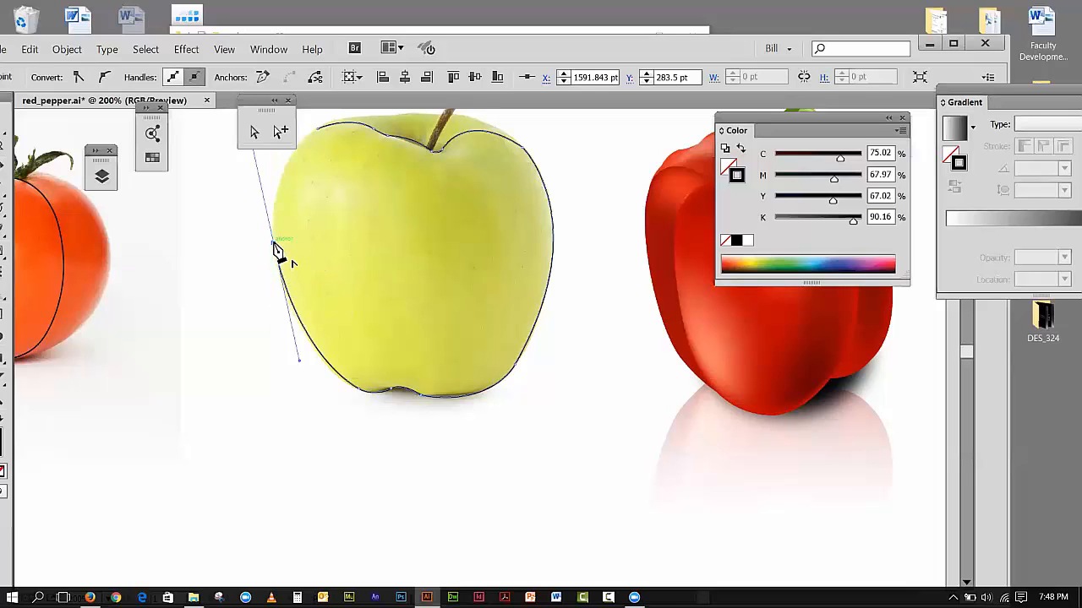
# Step: Try closing the outline at the left shoulder with the side anchor's handle kept, move the small floating panel away, and undo the closing segment
pyautogui.click(319, 132)
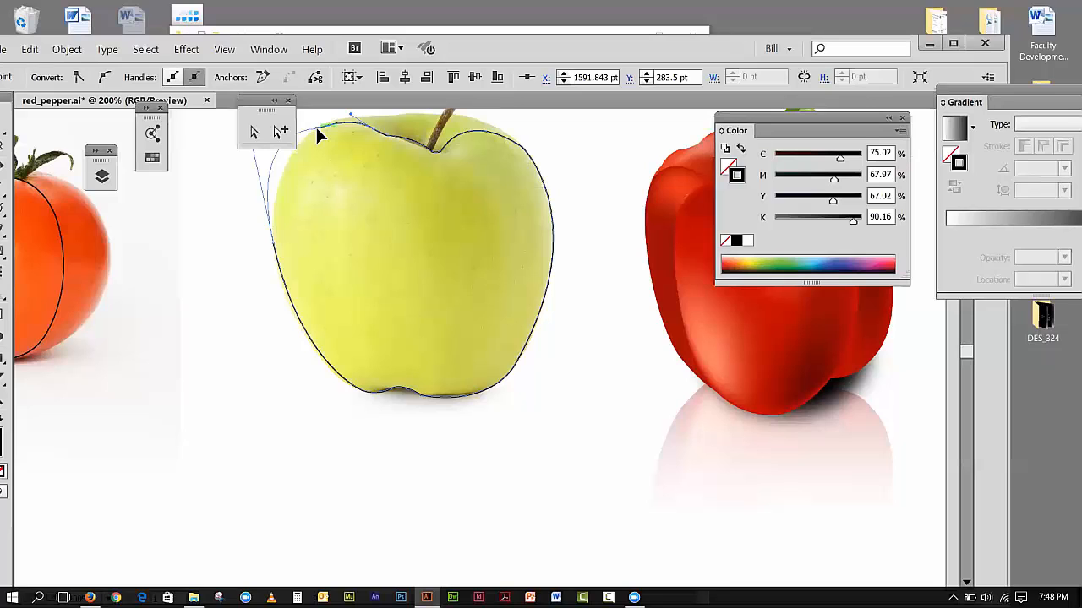
pyautogui.moveTo(315, 125); pyautogui.dragTo(316, 126)
pyautogui.moveTo(254, 100); pyautogui.dragTo(183, 280)
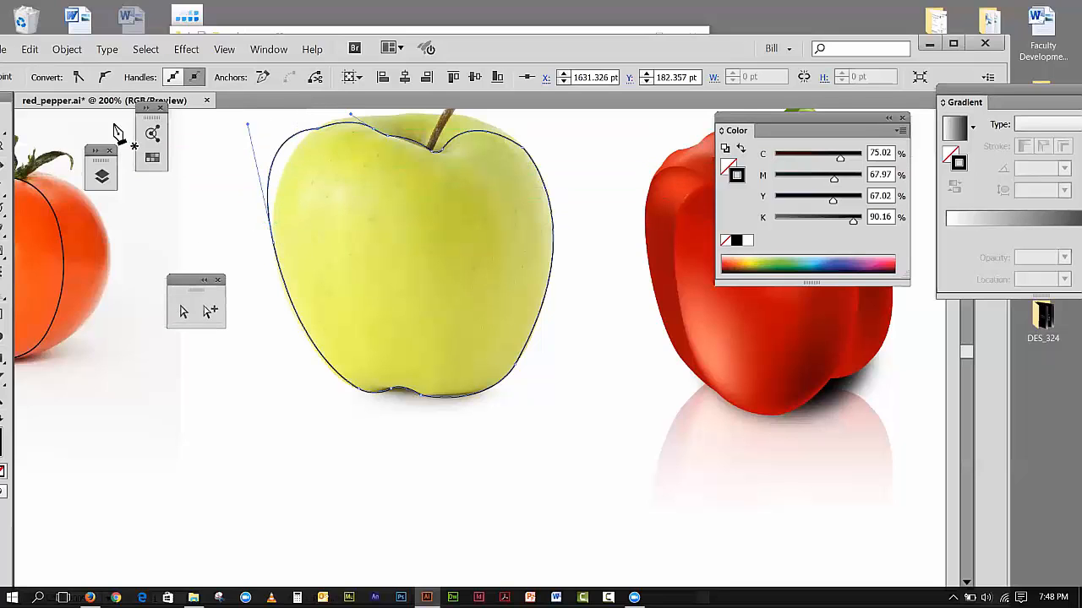
pyautogui.click(30, 49)
pyautogui.click(46, 66)
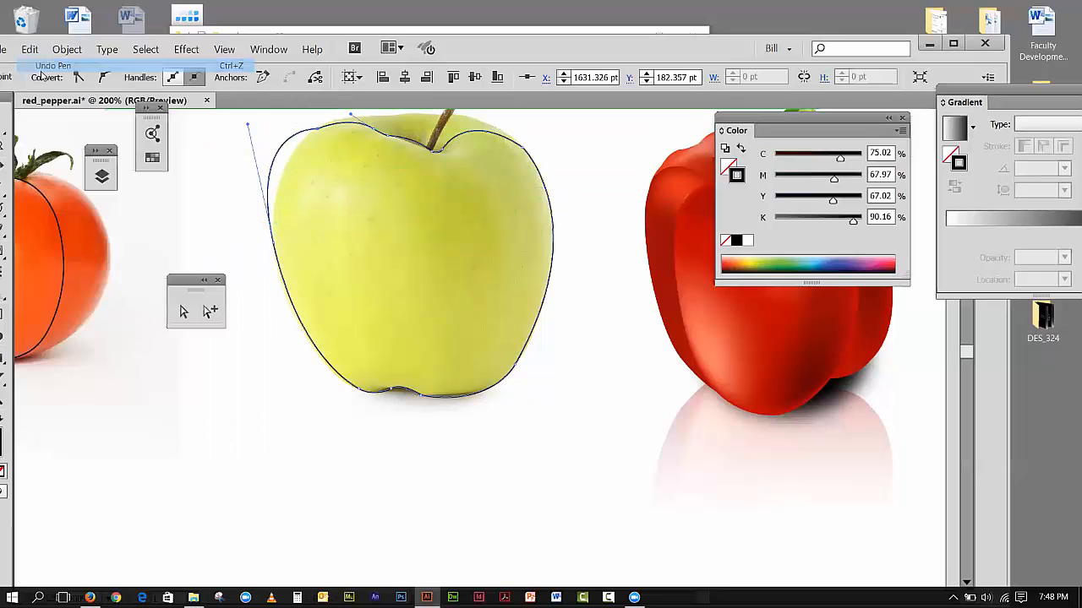
# Step: Retract the left-side anchor's outgoing handle and close the apple outline with a curve at the left-shoulder starting anchor
pyautogui.click(274, 245)
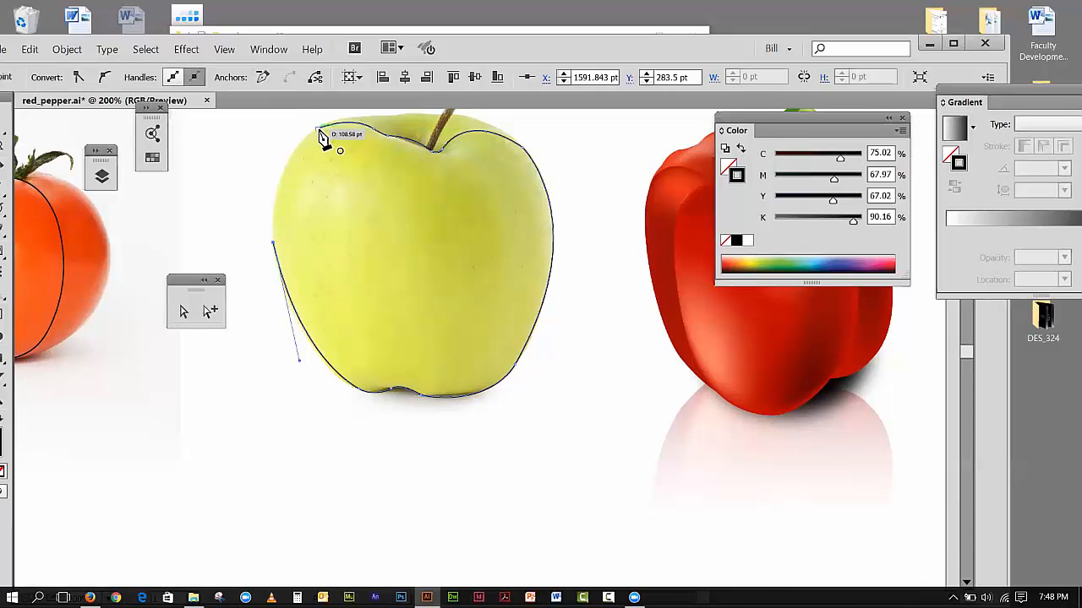
pyautogui.moveTo(320, 132); pyautogui.dragTo(380, 373)
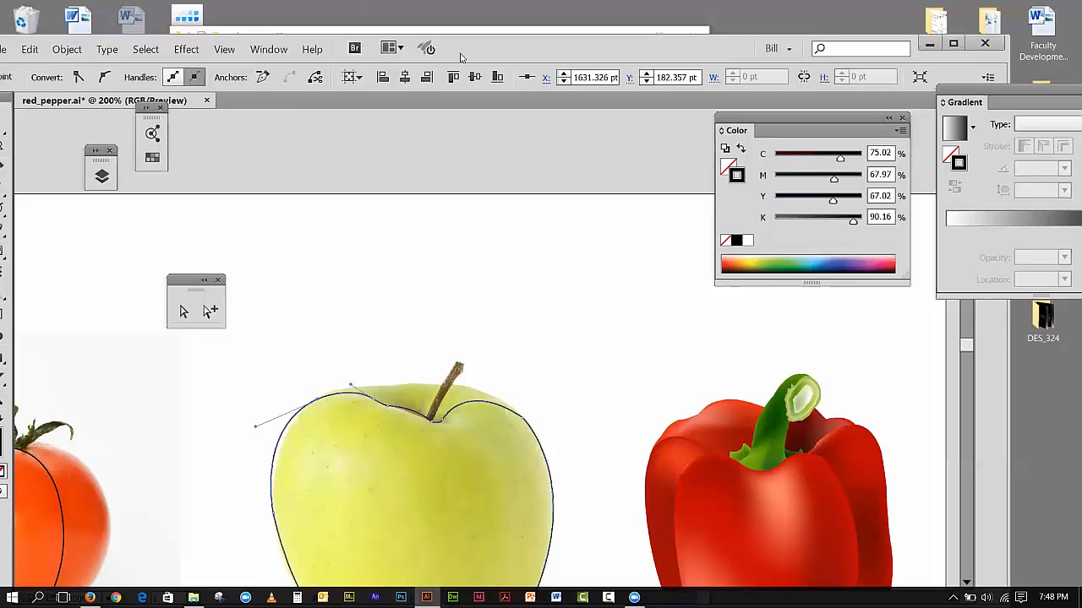
# Step: Maximize the program window and zoom out to 150%
pyautogui.moveTo(460, 56); pyautogui.dragTo(483, 23)
pyautogui.moveTo(942, 30); pyautogui.dragTo(944, 30)
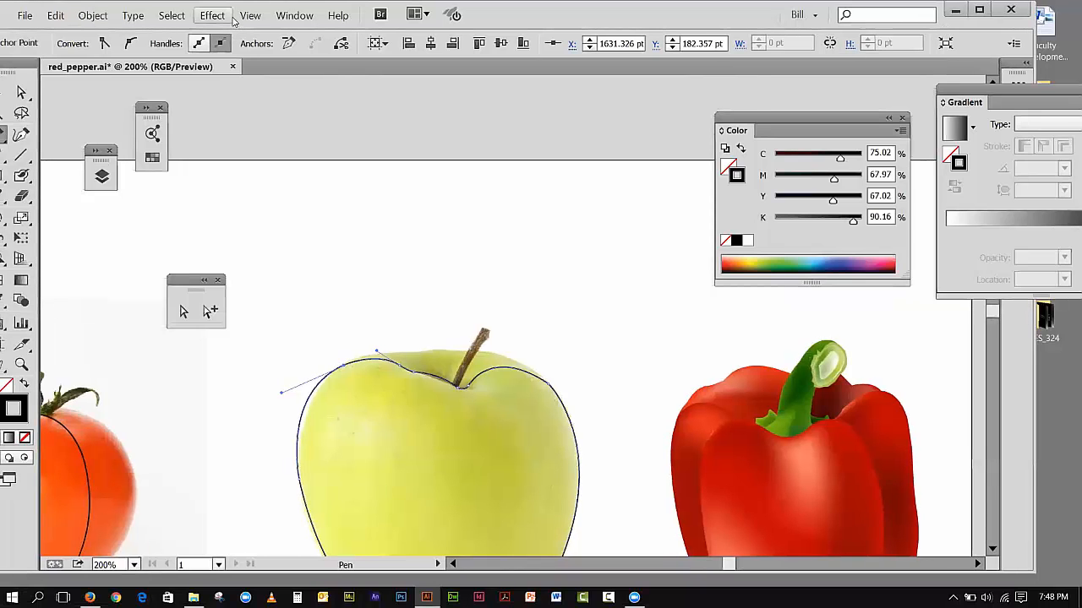
pyautogui.doubleClick(693, 27)
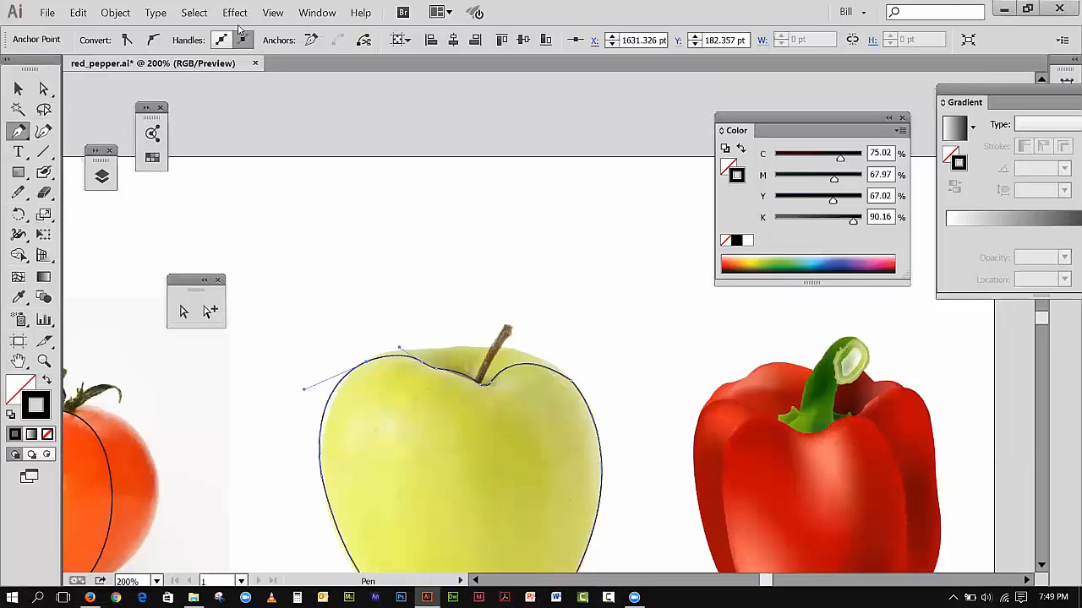
pyautogui.click(275, 12)
pyautogui.click(304, 121)
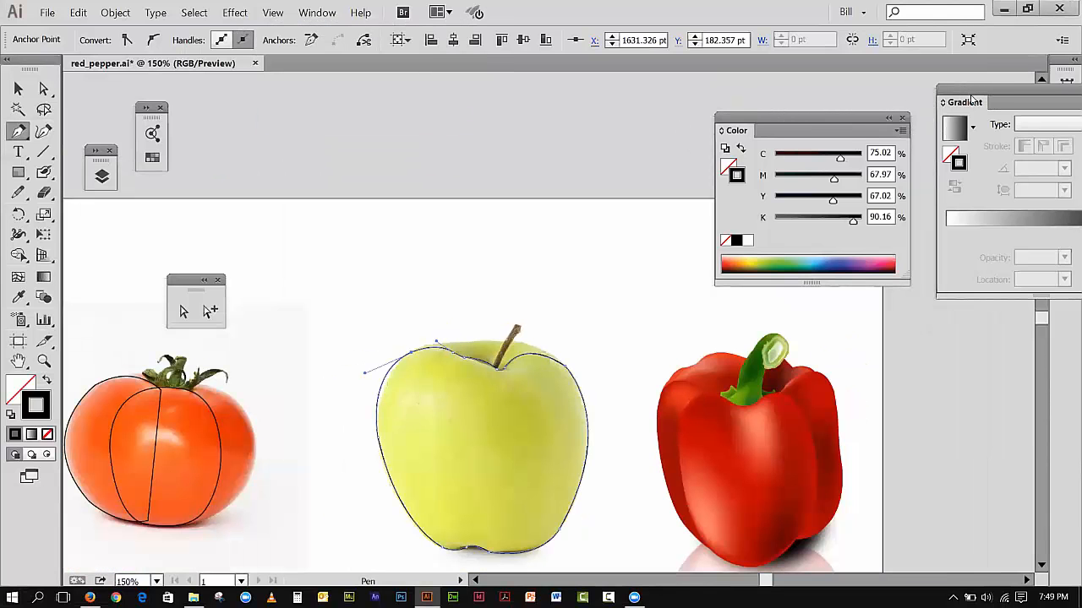
# Step: Move the Gradient and Color panels above the artwork and collapse them to icons
pyautogui.moveTo(968, 98); pyautogui.dragTo(589, 96)
pyautogui.click(746, 88)
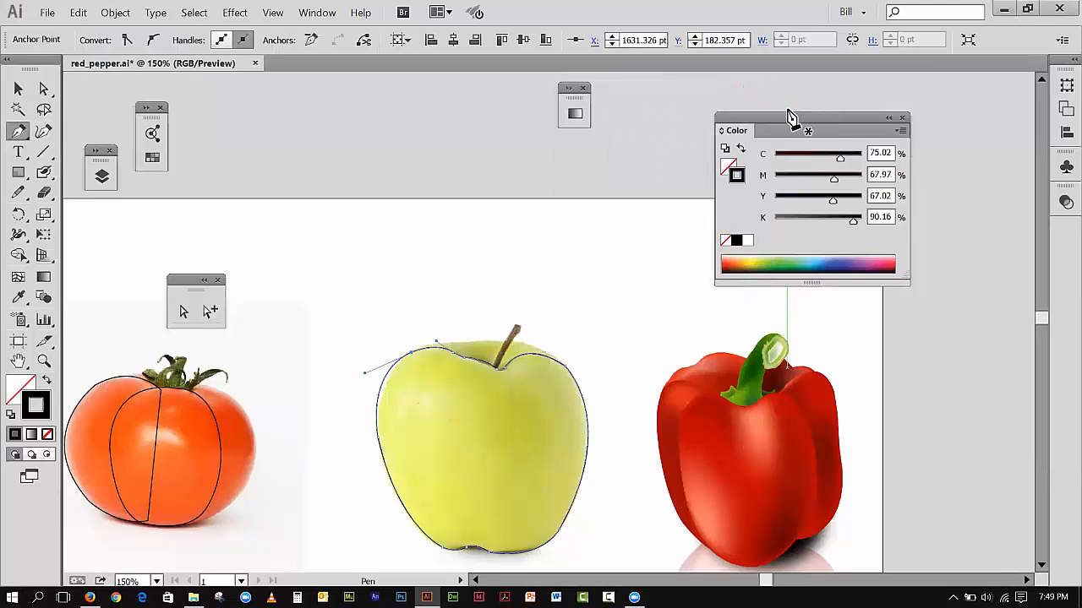
pyautogui.moveTo(786, 121); pyautogui.dragTo(843, 98)
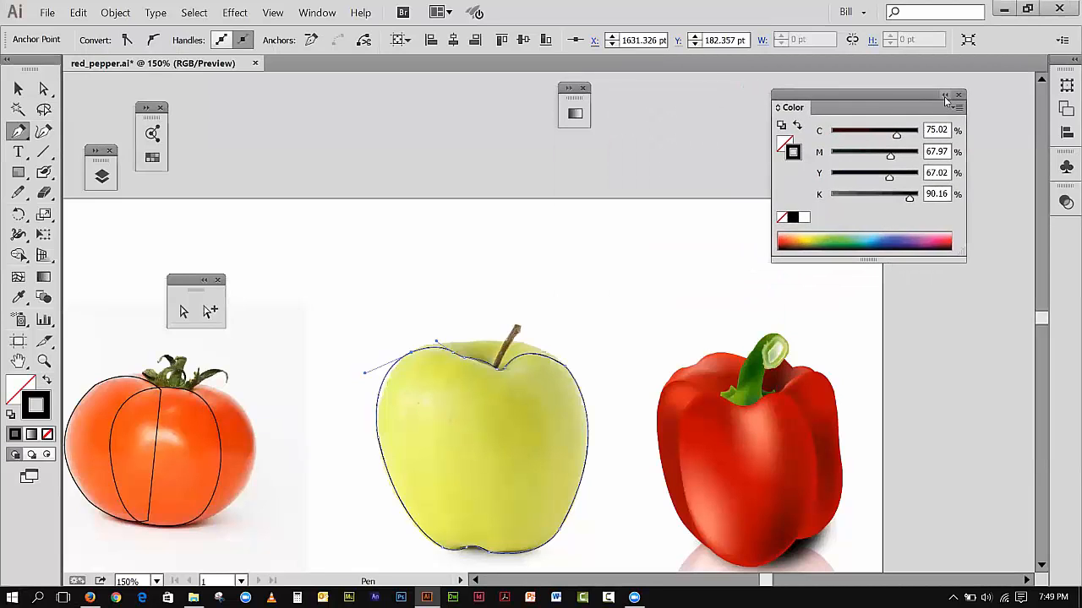
pyautogui.click(946, 95)
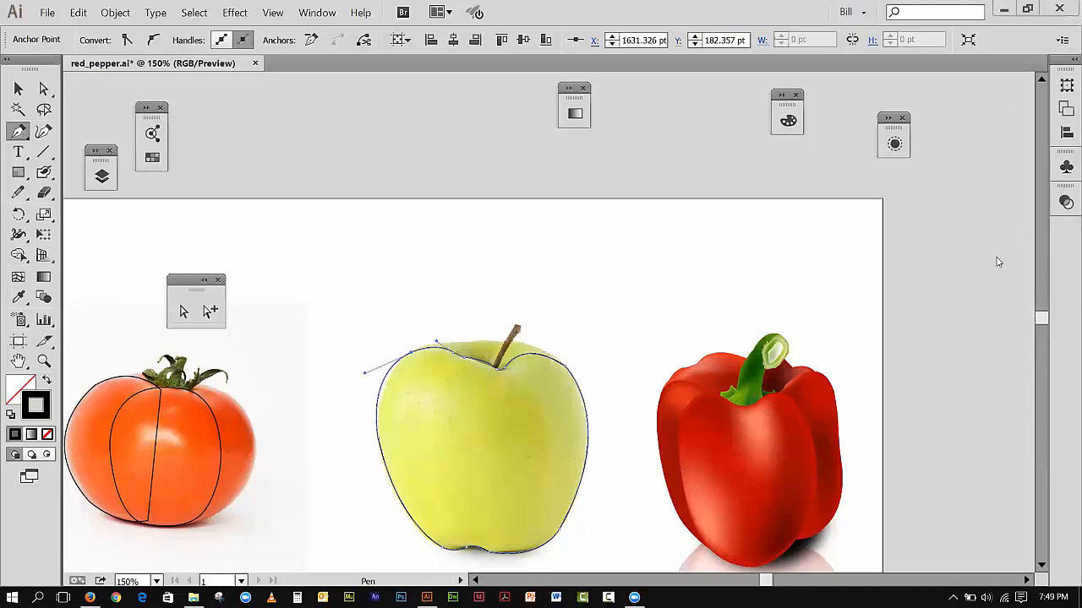
# Step: Deselect the closed apple outline with the Selection tool
pyautogui.click(1042, 566)
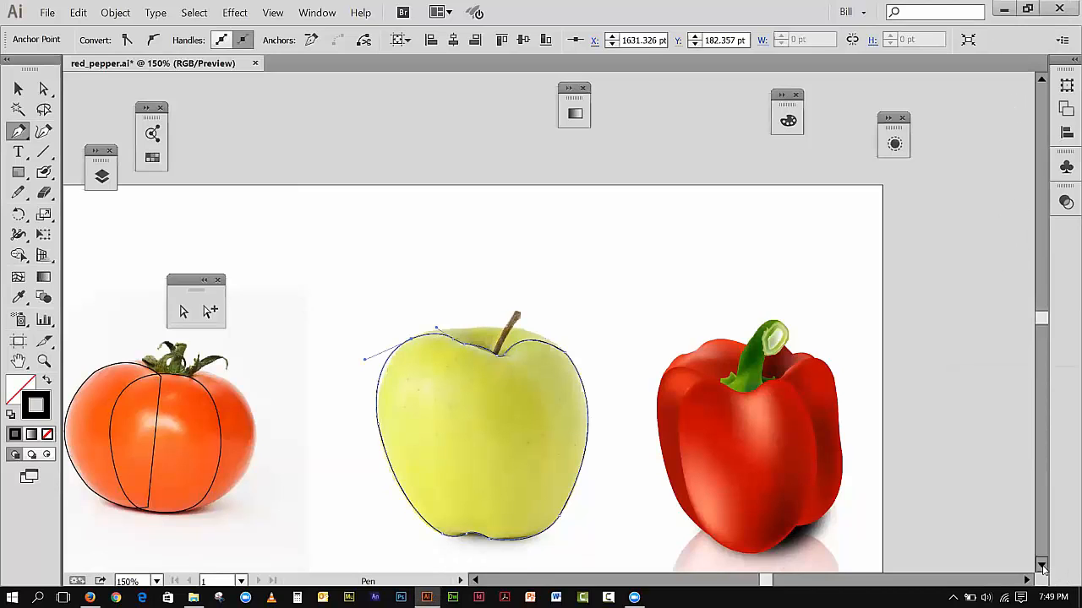
pyautogui.click(1042, 567)
pyautogui.click(1042, 567)
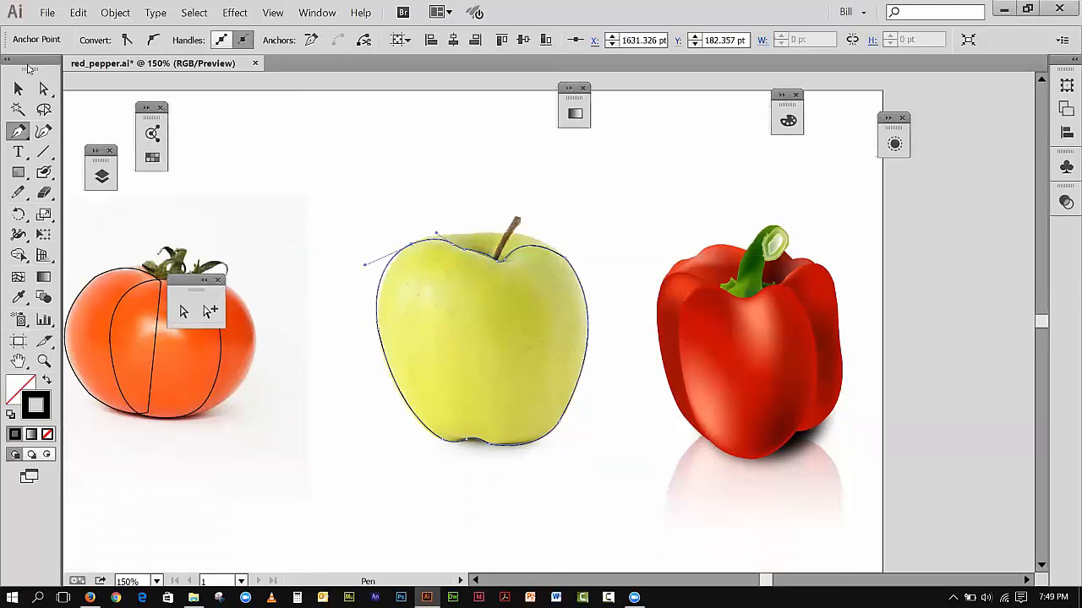
pyautogui.click(19, 88)
pyautogui.click(362, 223)
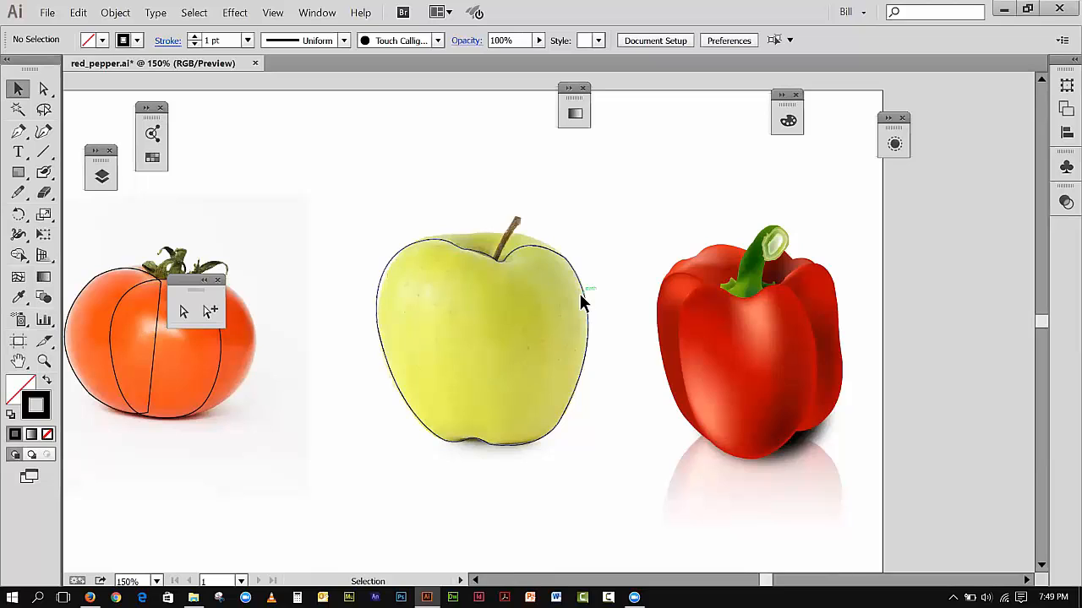
# Step: Adjust the upper handle of the right-shoulder anchor with Direct Selection to refine the curve beside the stem
pyautogui.click(44, 89)
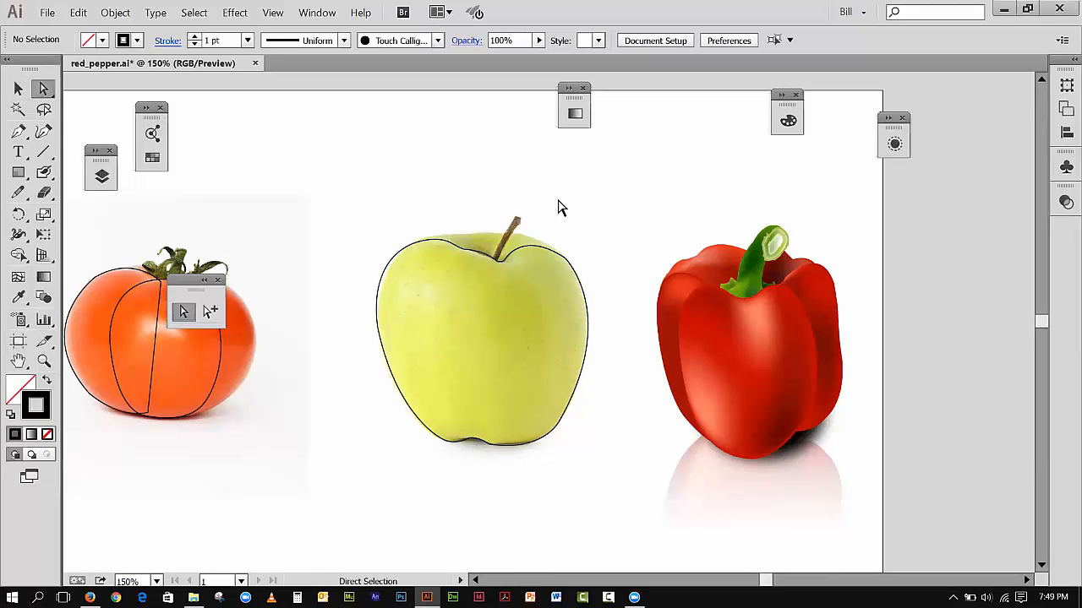
pyautogui.click(566, 265)
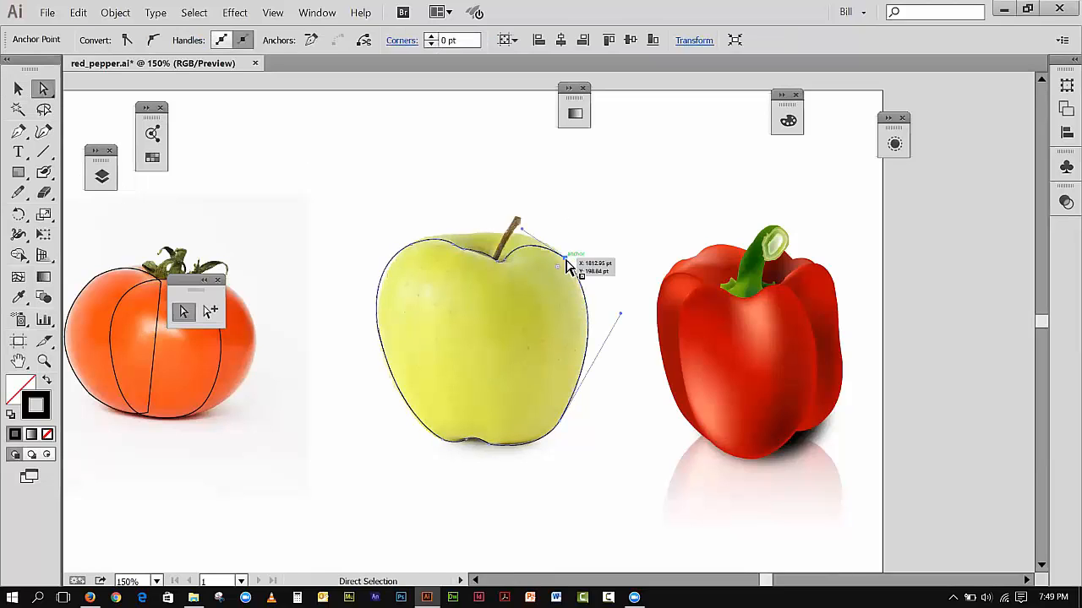
pyautogui.moveTo(522, 227); pyautogui.dragTo(526, 225)
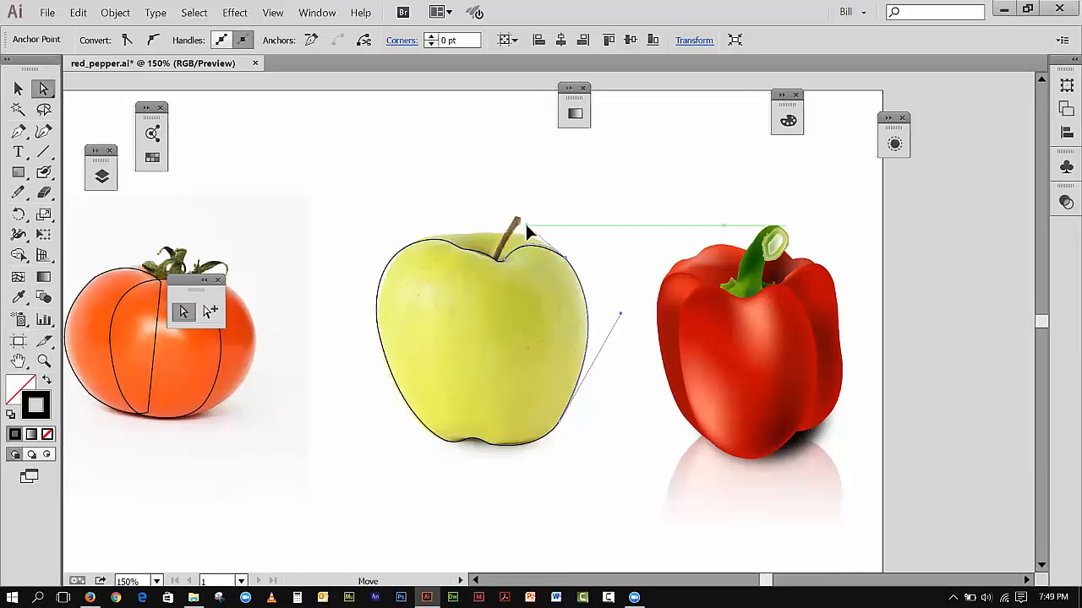
pyautogui.moveTo(525, 221); pyautogui.dragTo(526, 224)
pyautogui.click(18, 88)
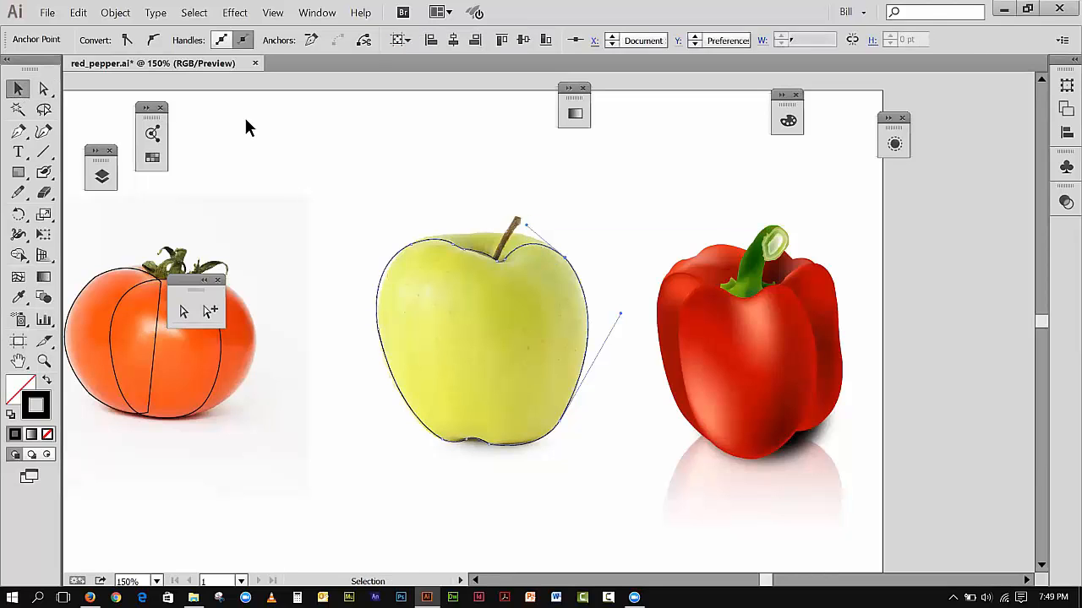
# Step: Deselect the apple outline and start a new Pen path in the stem hollow with a short curved segment rising beside the stem
pyautogui.click(245, 118)
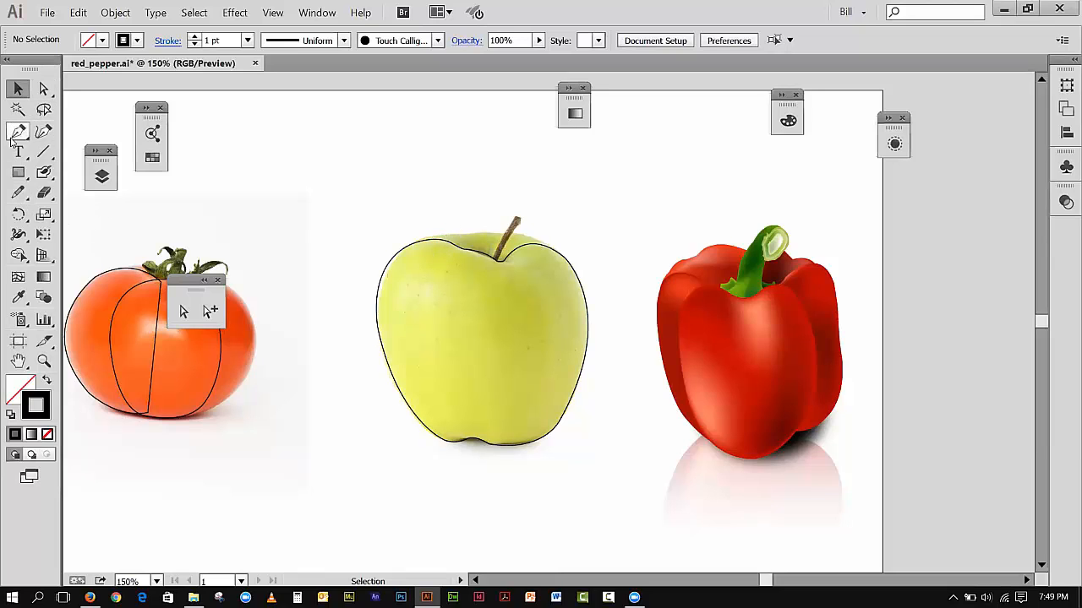
pyautogui.click(14, 137)
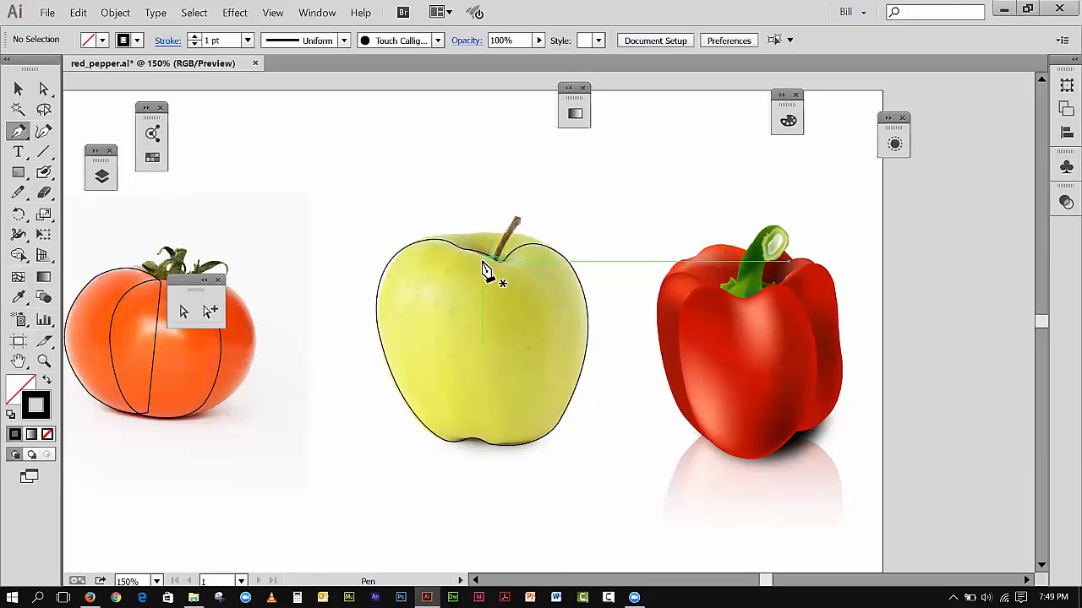
pyautogui.click(487, 269)
pyautogui.moveTo(488, 250); pyautogui.dragTo(491, 245)
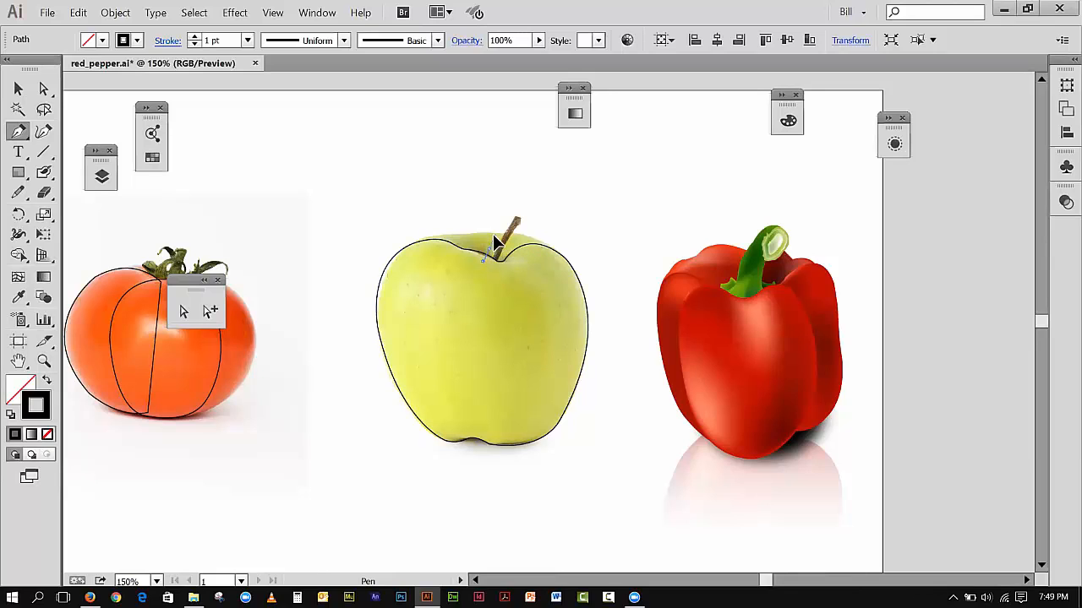
pyautogui.moveTo(488, 251); pyautogui.dragTo(492, 257)
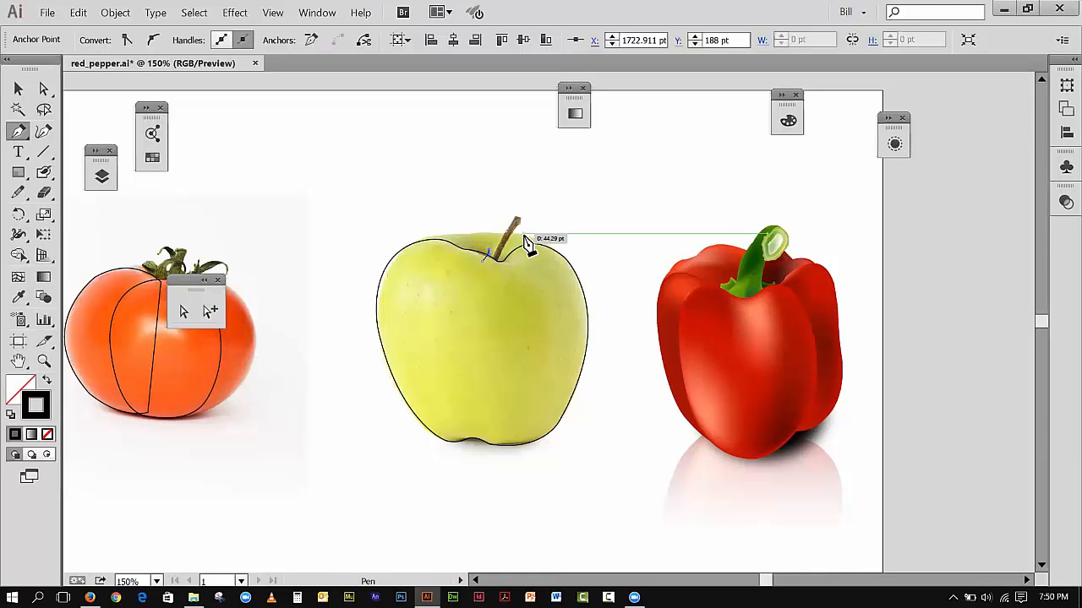
# Step: Continue the path over the apple's right rear shoulder, close it with straight segments inside the body, and deselect it
pyautogui.moveTo(524, 239); pyautogui.dragTo(562, 250)
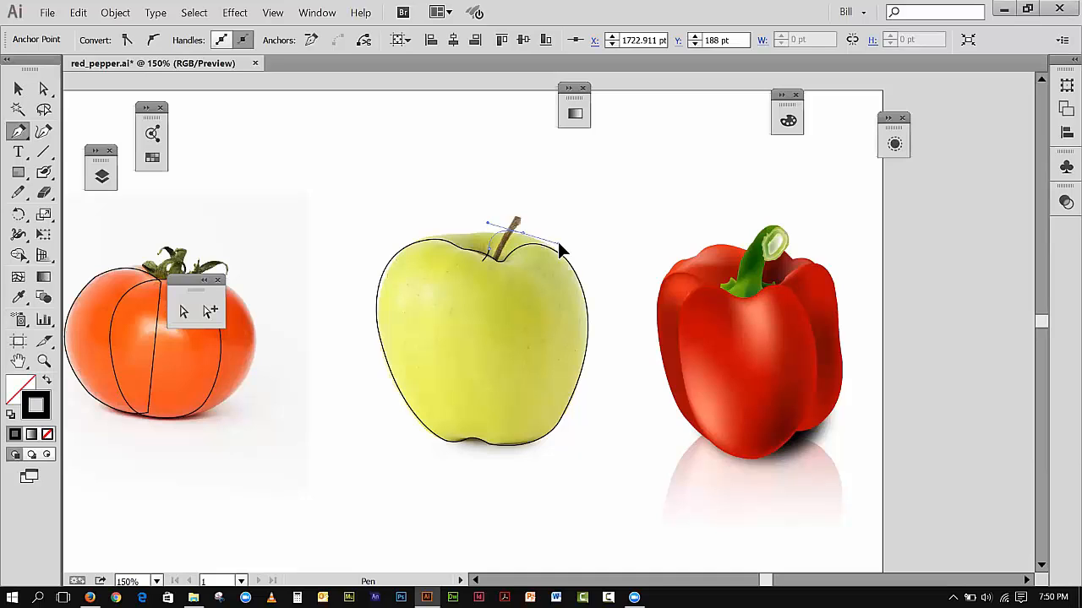
pyautogui.moveTo(560, 246)
pyautogui.mouseDown()
pyautogui.moveTo(553, 192)
pyautogui.moveTo(560, 248)
pyautogui.mouseUp()
pyautogui.click(524, 236)
pyautogui.moveTo(572, 277); pyautogui.dragTo(575, 311)
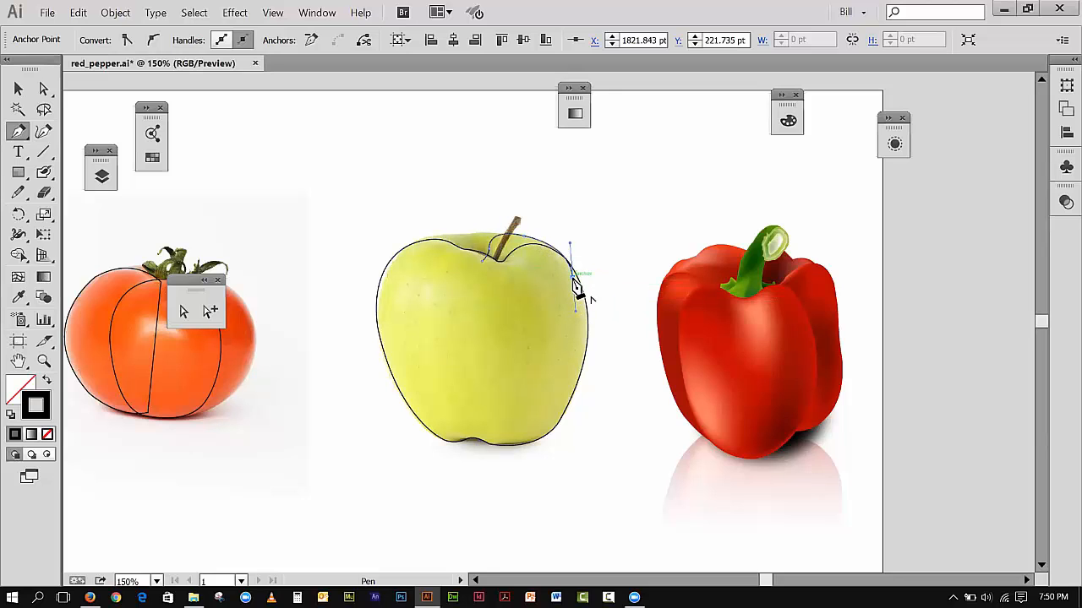
pyautogui.moveTo(504, 316); pyautogui.dragTo(486, 270)
pyautogui.click(482, 262)
pyautogui.click(18, 89)
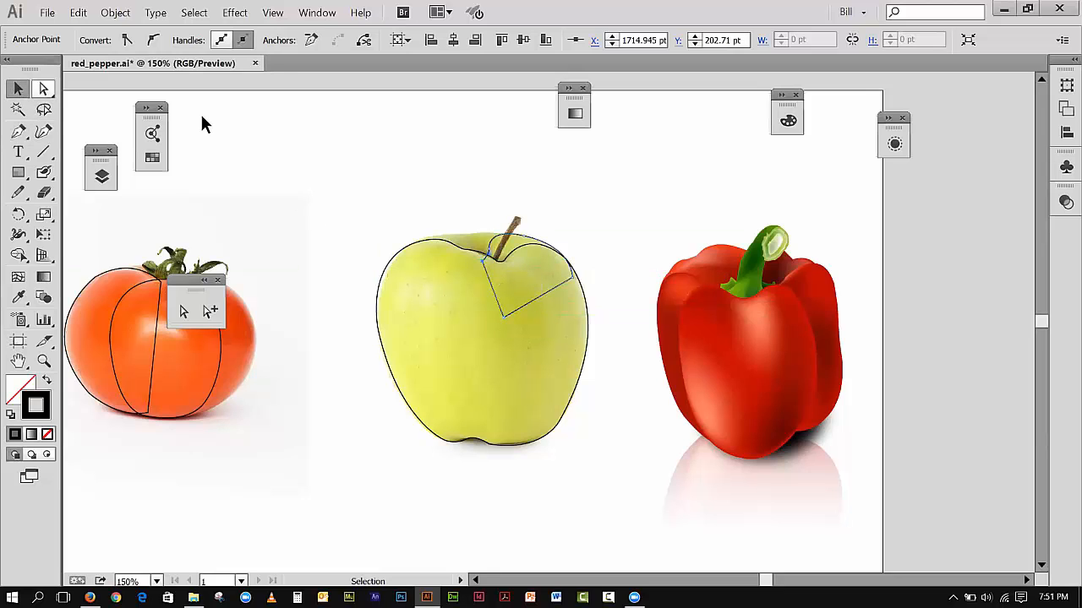
pyautogui.click(304, 152)
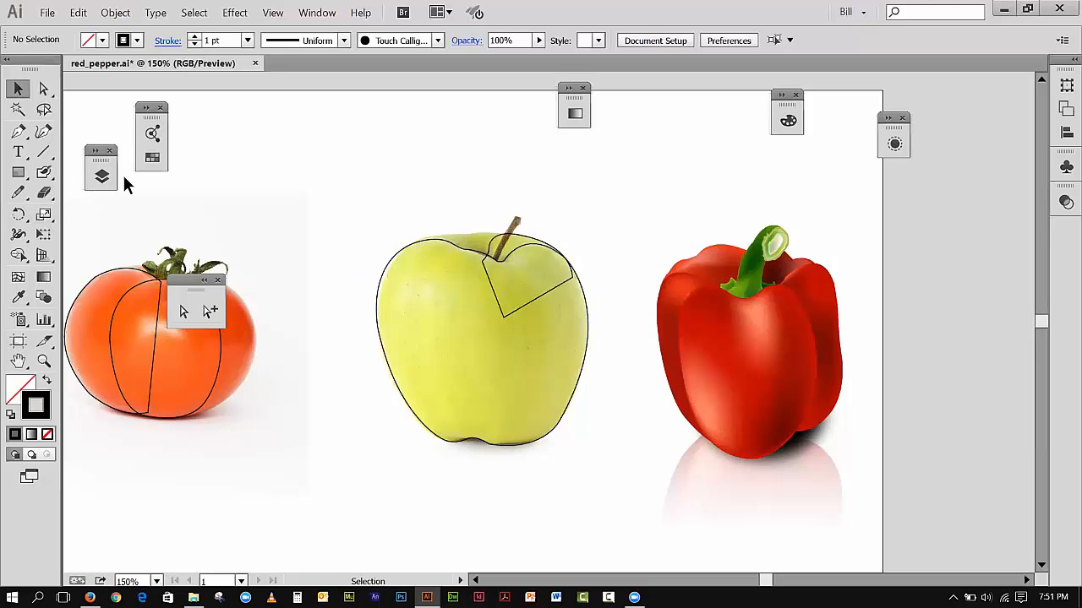
# Step: Move the floating selection tools off the tomato and trace its upper-right edge with an open Pen curve
pyautogui.click(18, 131)
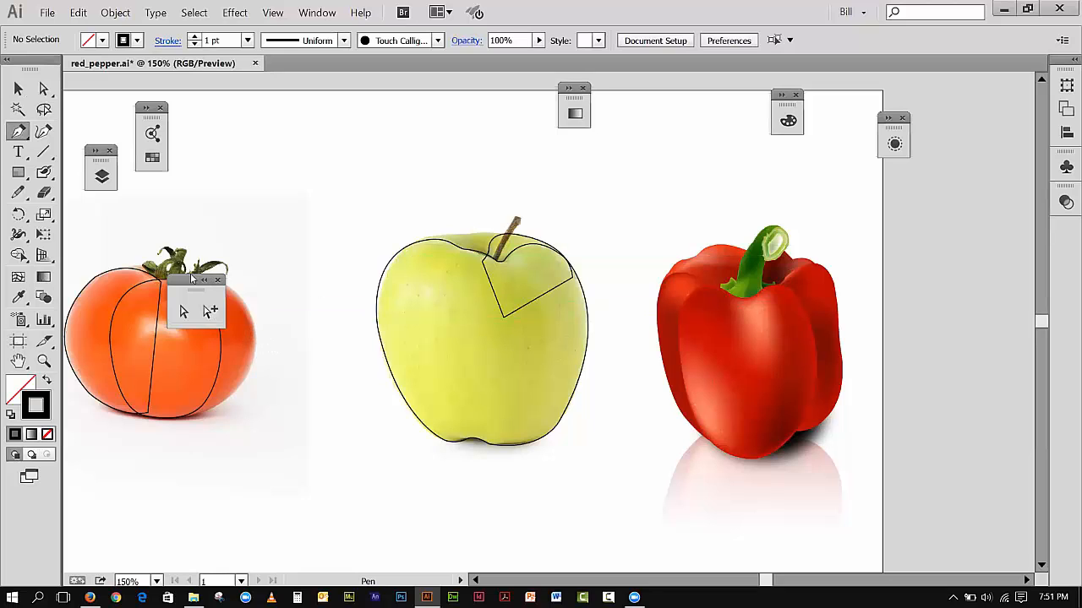
pyautogui.moveTo(193, 283); pyautogui.dragTo(321, 142)
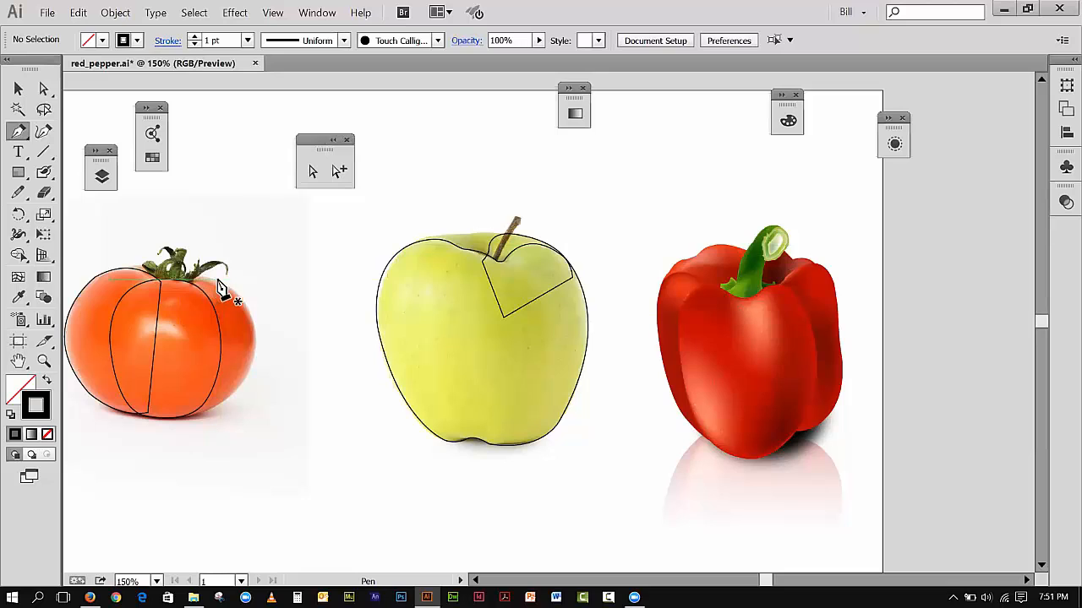
pyautogui.click(217, 280)
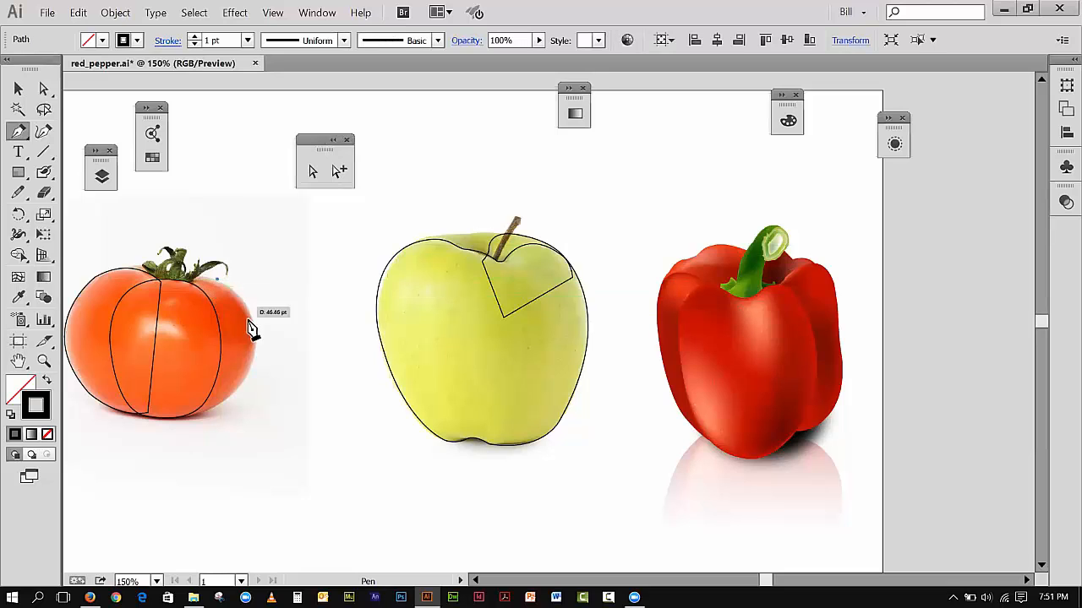
pyautogui.moveTo(252, 402); pyautogui.dragTo(245, 416)
pyautogui.click(17, 88)
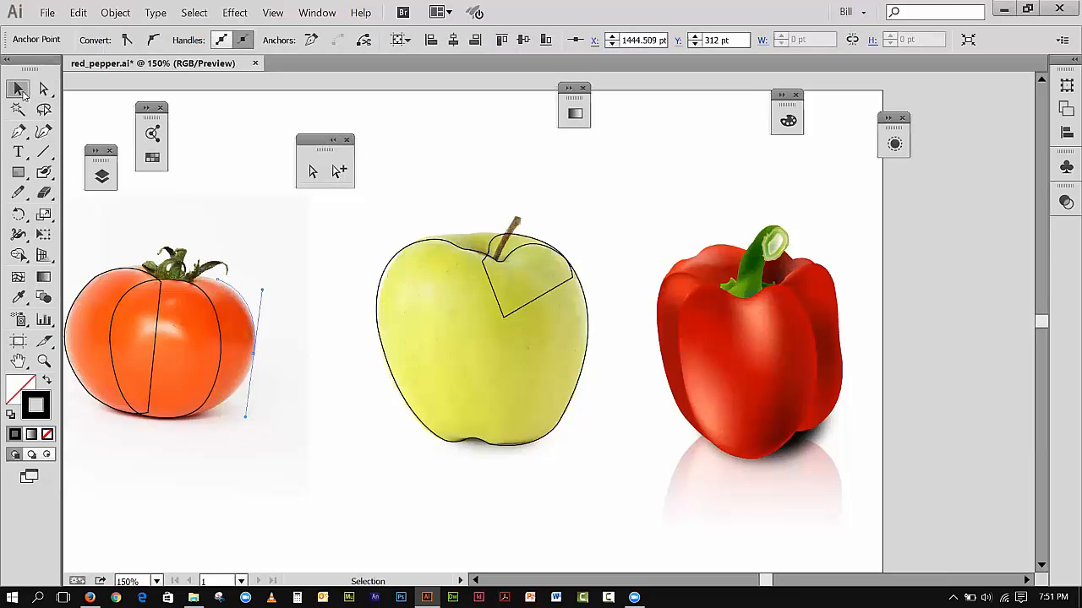
pyautogui.click(72, 186)
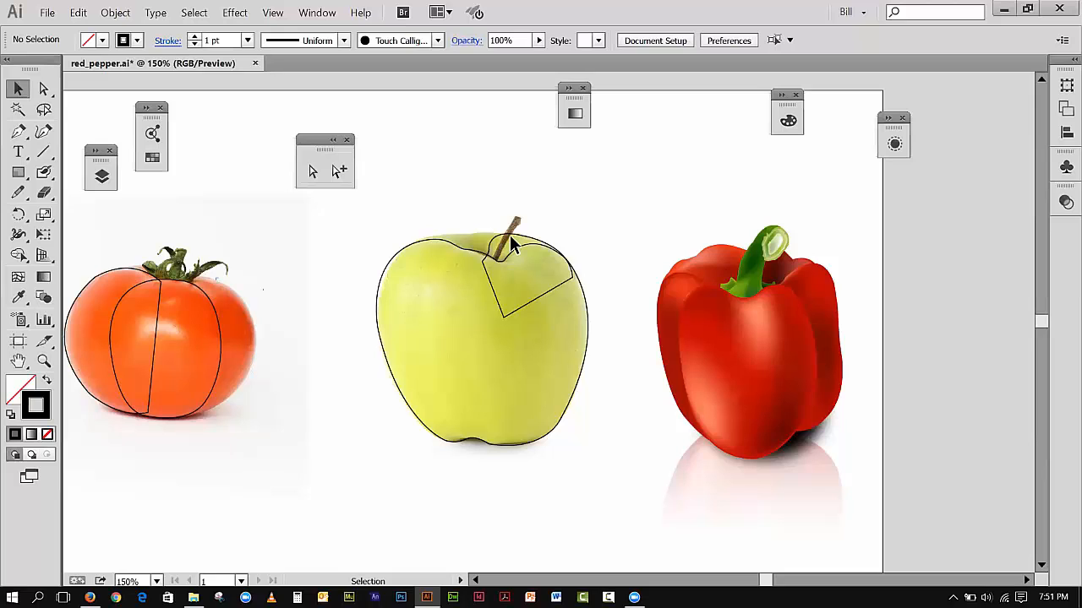
# Step: Draw a small closed Pen shape for the apple's rear rim behind the stem, running its lower edge inside the body
pyautogui.click(19, 131)
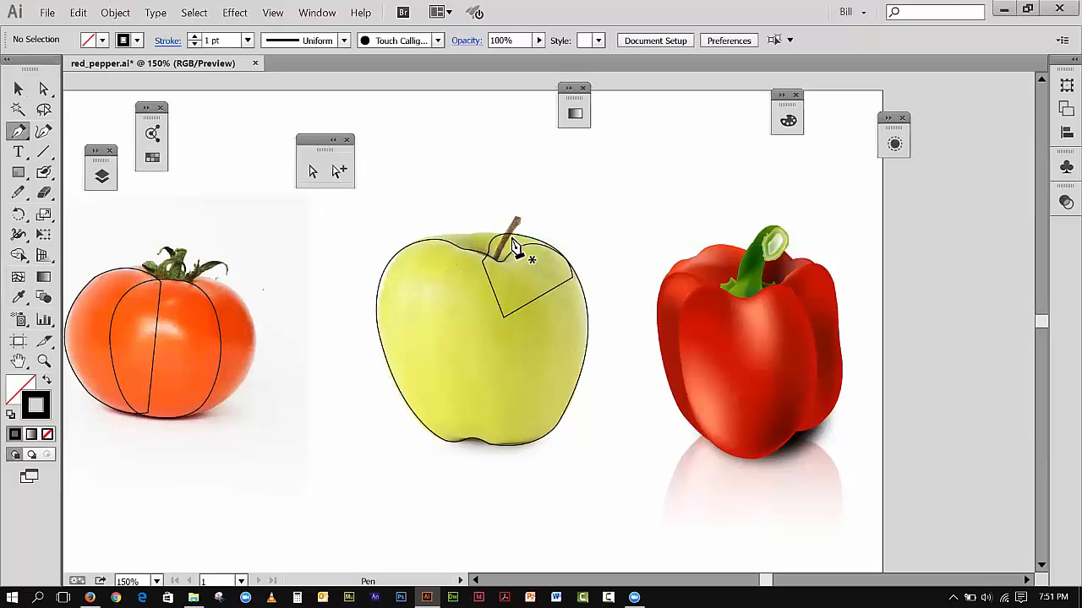
pyautogui.click(510, 240)
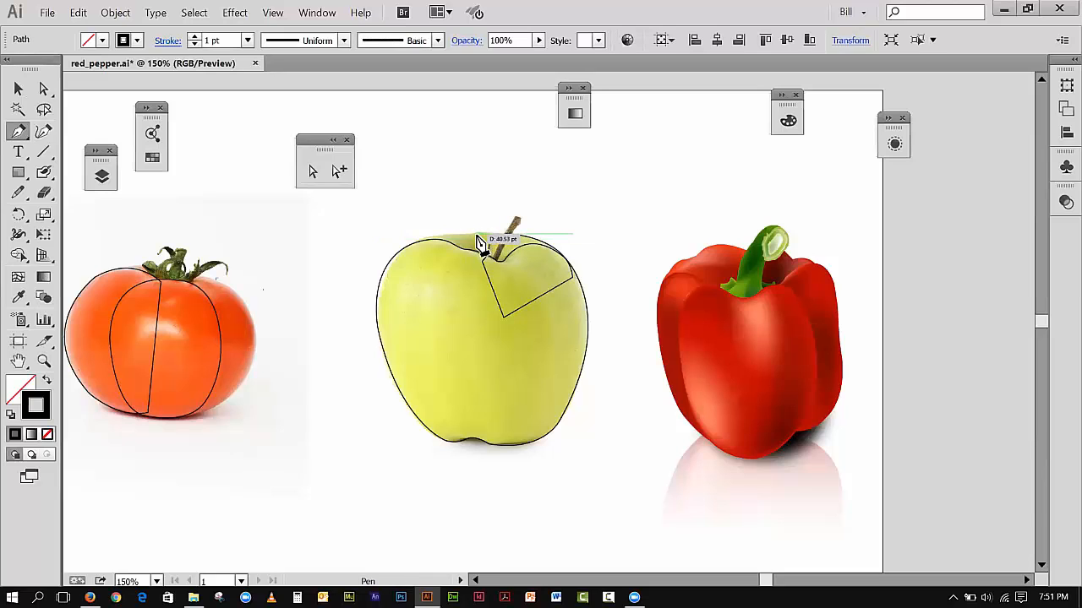
pyautogui.moveTo(477, 231); pyautogui.dragTo(468, 238)
pyautogui.moveTo(449, 235); pyautogui.dragTo(509, 244)
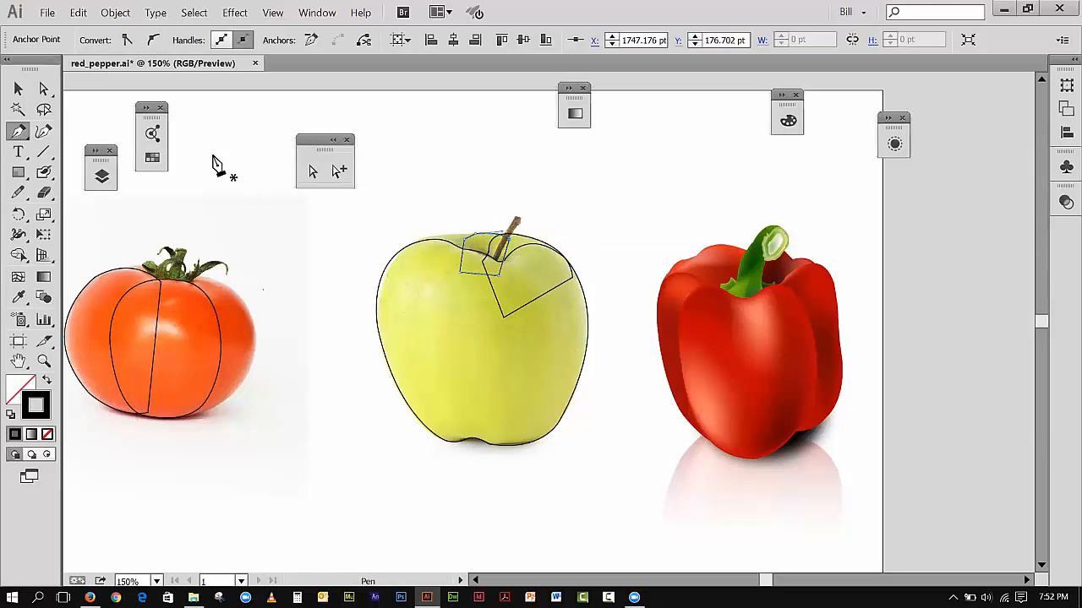
# Step: Start a Pen path near the stem hollow, curve it up to the apple's left rear rim, and remove that anchor's outgoing handle
pyautogui.click(44, 361)
pyautogui.moveTo(360, 215); pyautogui.dragTo(564, 326)
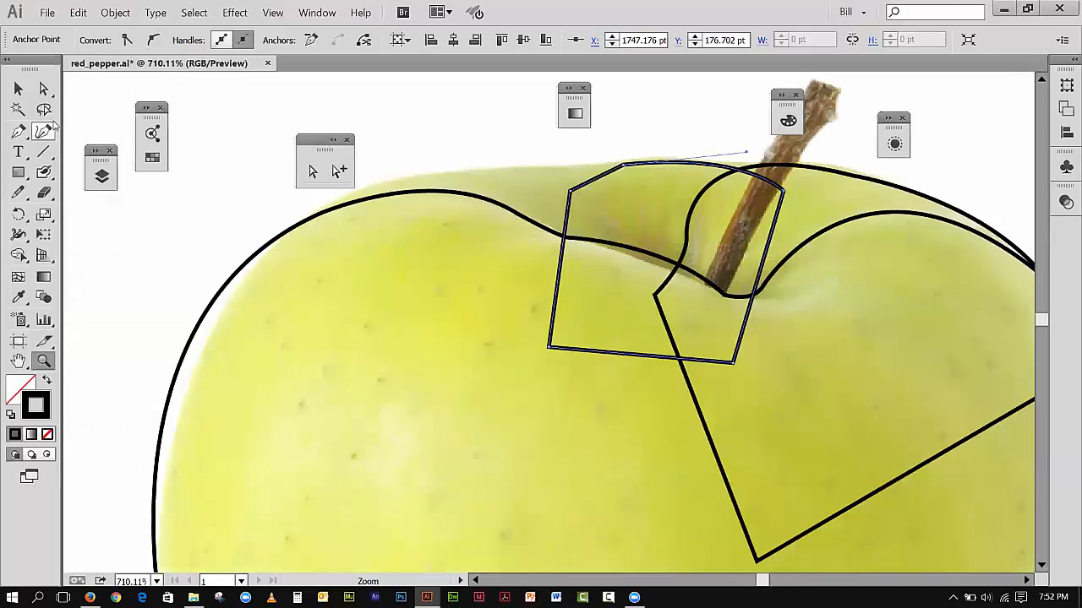
pyautogui.click(18, 131)
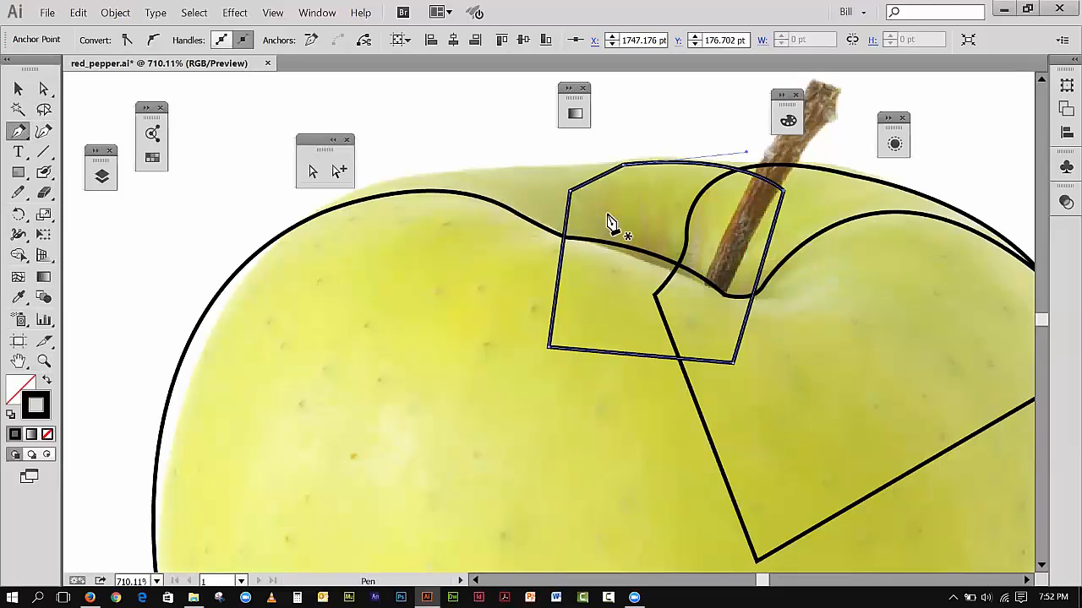
pyautogui.click(656, 273)
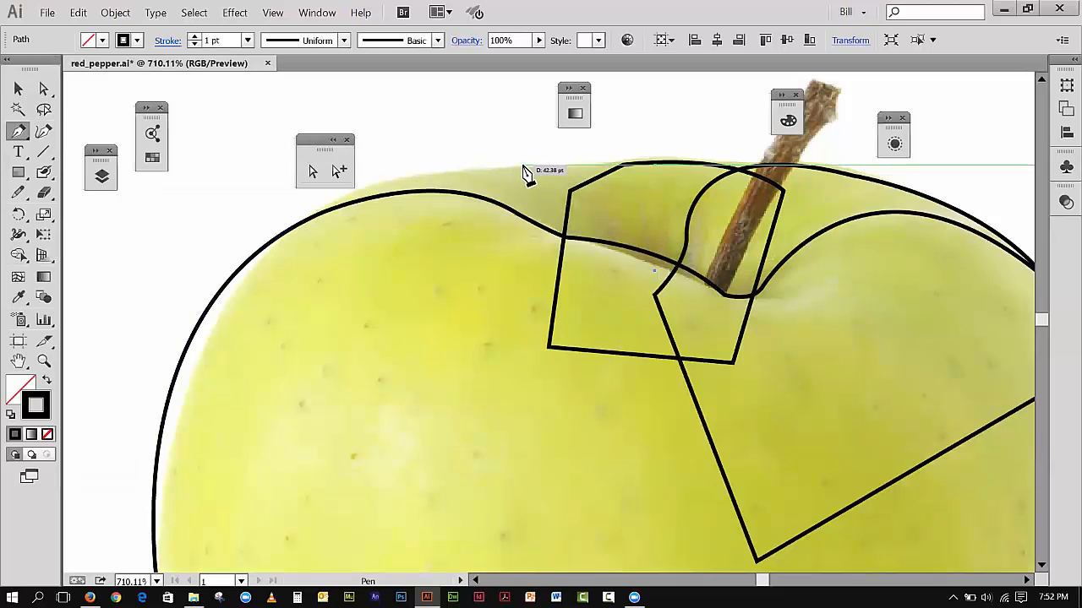
pyautogui.moveTo(522, 165); pyautogui.dragTo(424, 146)
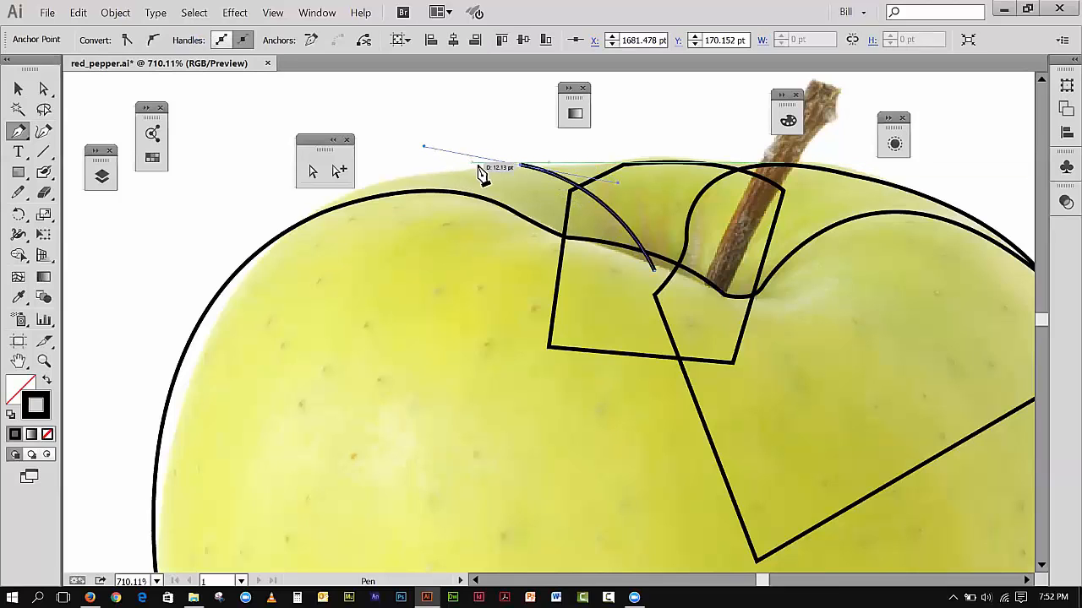
pyautogui.click(521, 165)
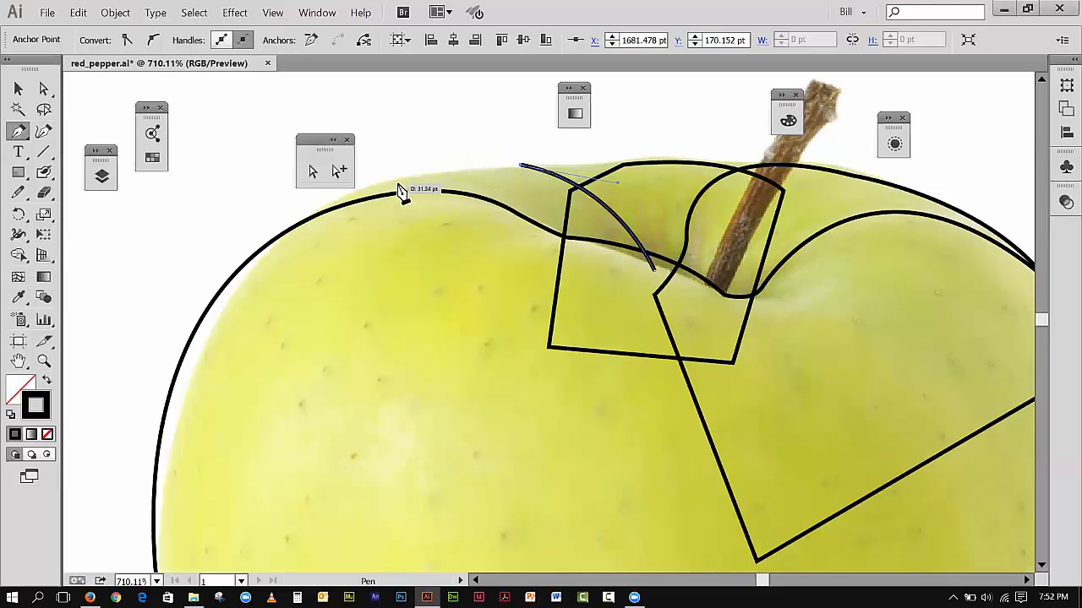
pyautogui.moveTo(394, 186); pyautogui.dragTo(324, 198)
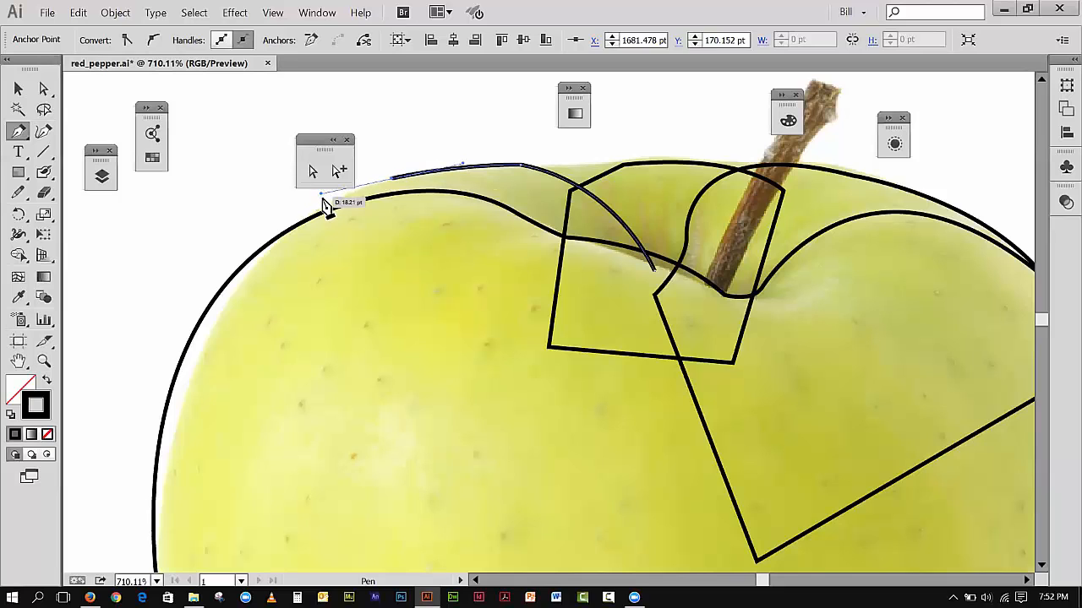
pyautogui.click(77, 13)
pyautogui.click(95, 29)
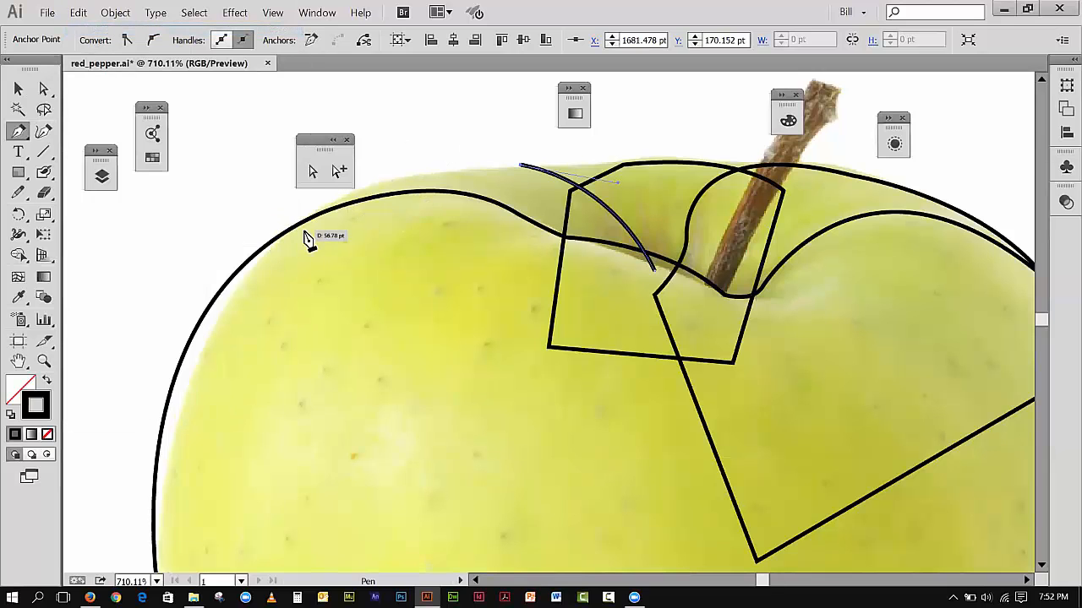
# Step: Curve the path down to the apple's left shoulder and close it with straight segments inside the body
pyautogui.moveTo(307, 228)
pyautogui.mouseDown()
pyautogui.moveTo(270, 294)
pyautogui.moveTo(280, 305)
pyautogui.moveTo(271, 289)
pyautogui.moveTo(304, 289)
pyautogui.moveTo(239, 314)
pyautogui.mouseUp()
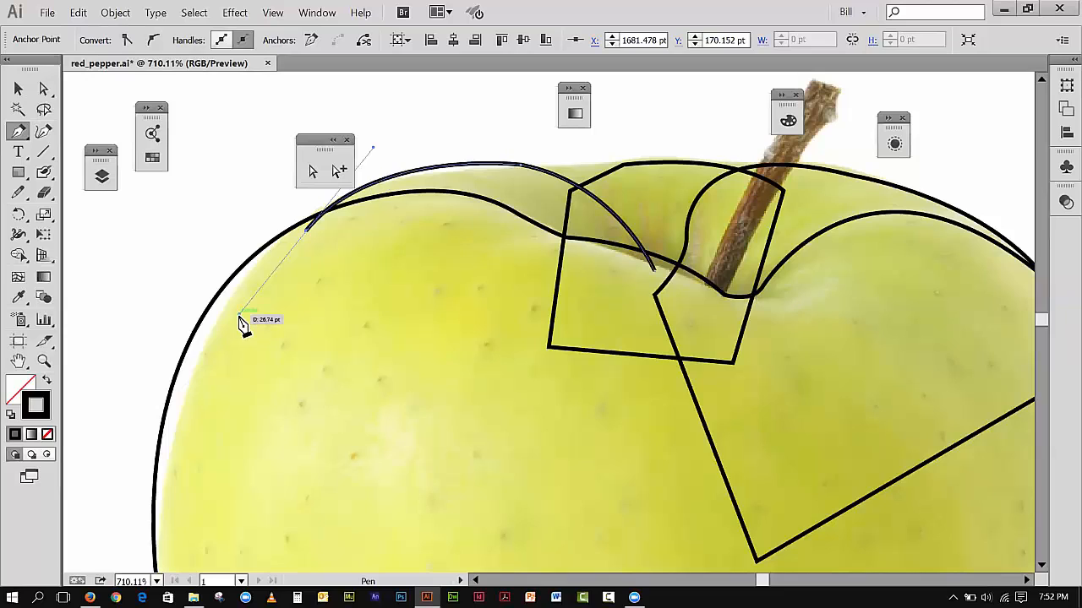
pyautogui.click(307, 232)
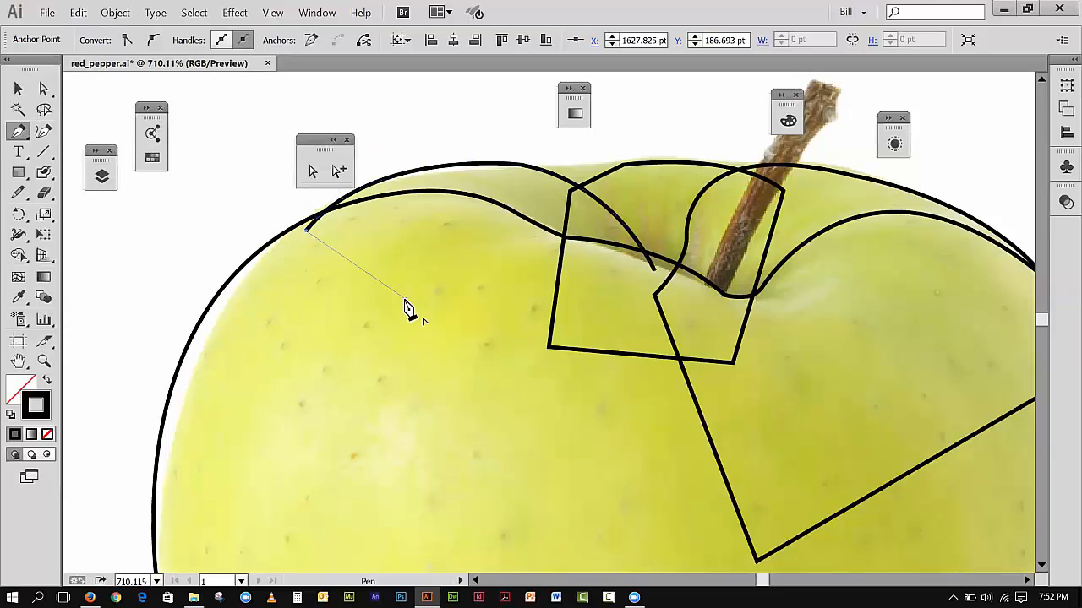
pyautogui.click(405, 298)
pyautogui.moveTo(660, 283); pyautogui.dragTo(651, 266)
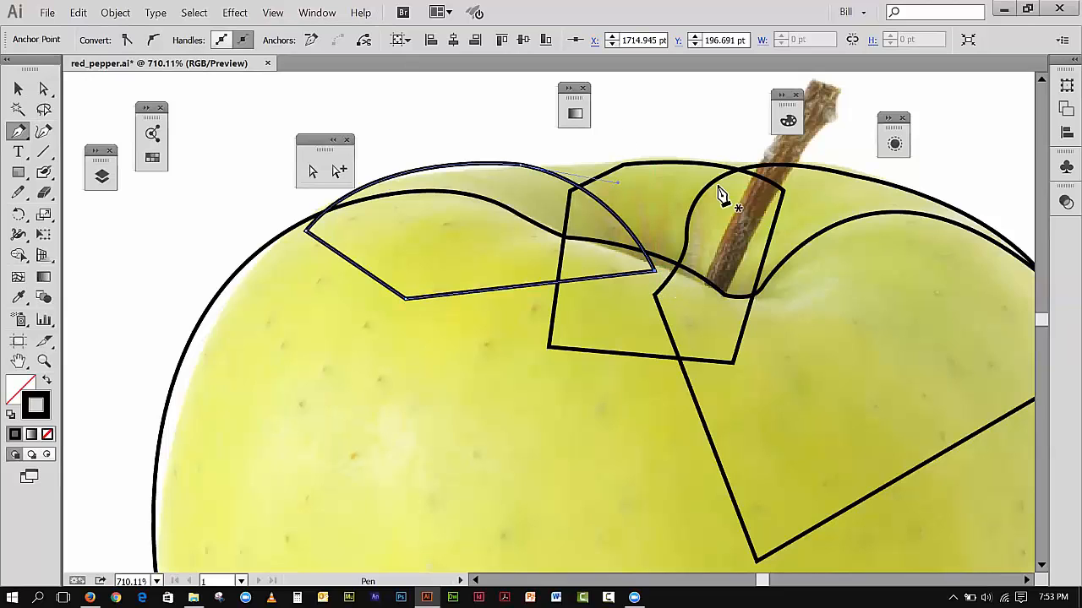
# Step: Restore the program window to its smaller size, shift it aside, and bring the outlying floating panel back over the canvas
pyautogui.click(279, 13)
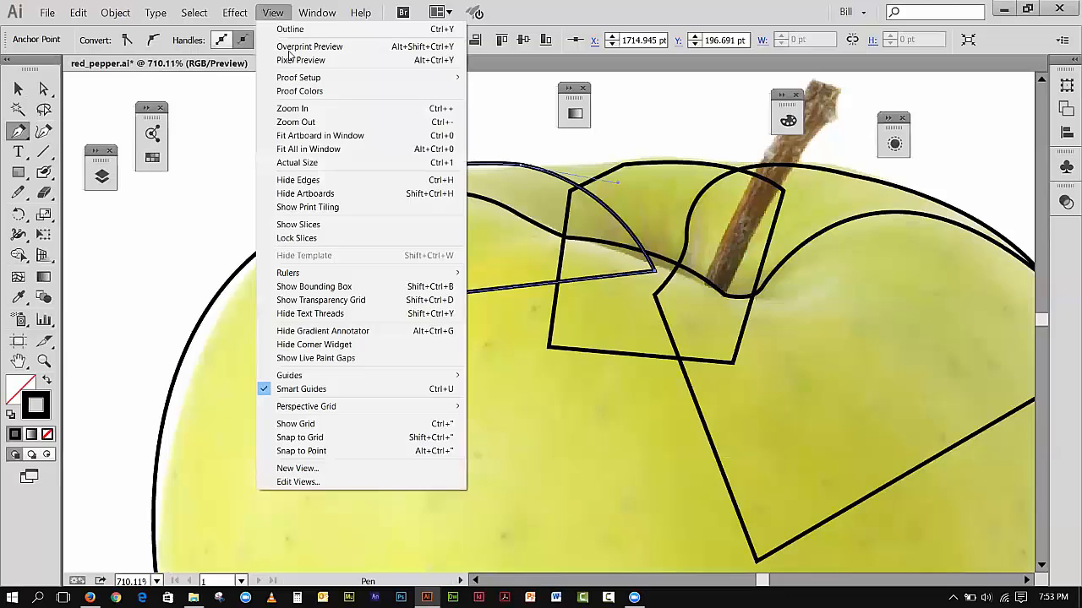
pyautogui.click(313, 136)
pyautogui.click(44, 361)
pyautogui.moveTo(741, 237); pyautogui.dragTo(890, 403)
pyautogui.click(20, 89)
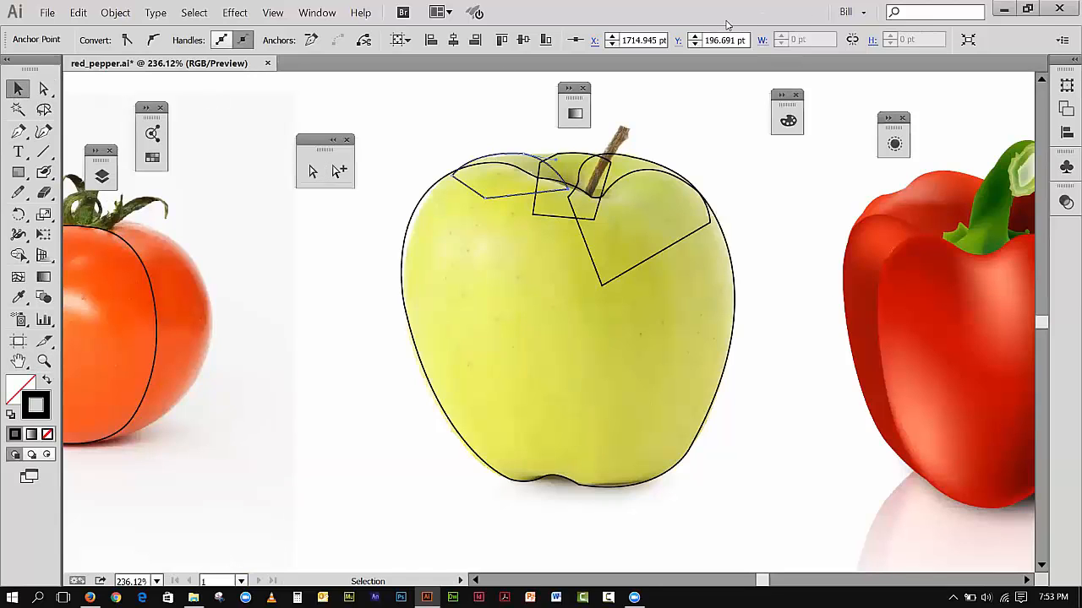
pyautogui.doubleClick(619, 25)
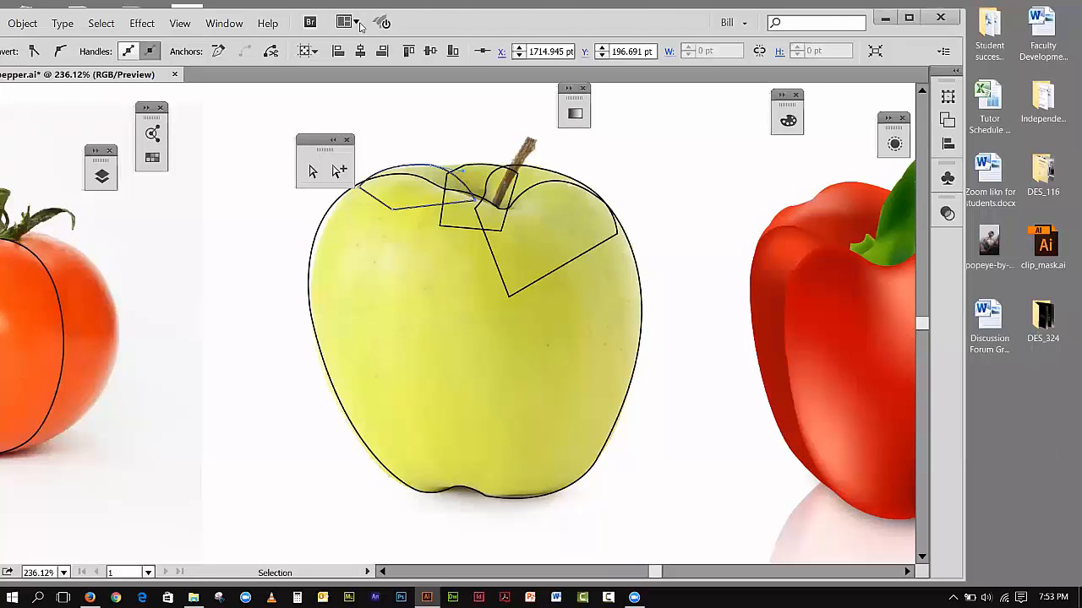
pyautogui.moveTo(362, 26); pyautogui.dragTo(293, 19)
pyautogui.moveTo(894, 123); pyautogui.dragTo(683, 115)
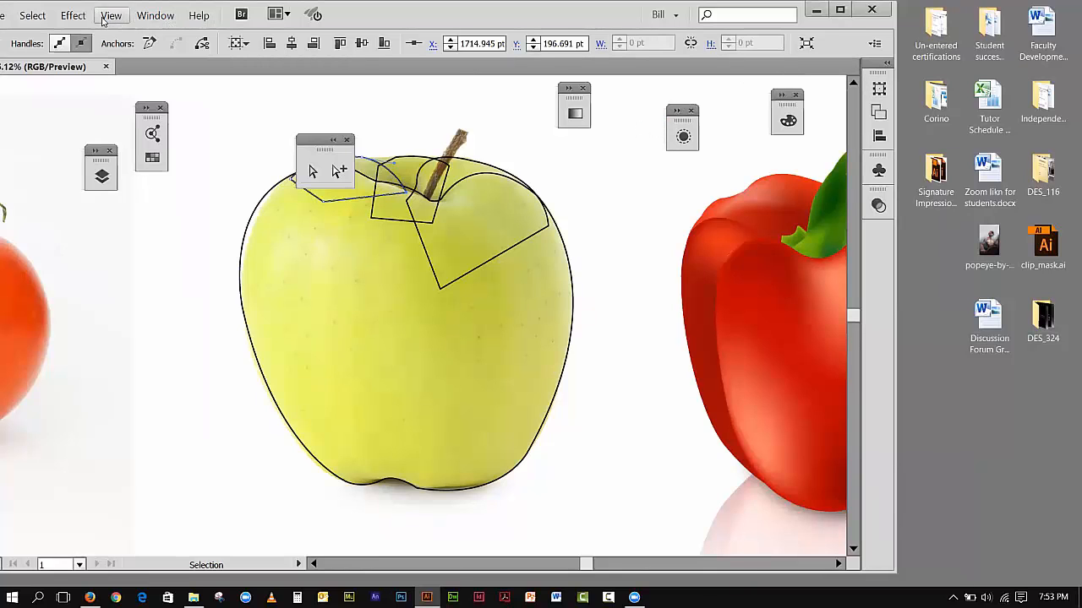
# Step: Open the Layers panel and place it below the apple, clear of the row of fruit and vegetable artwork
pyautogui.click(155, 15)
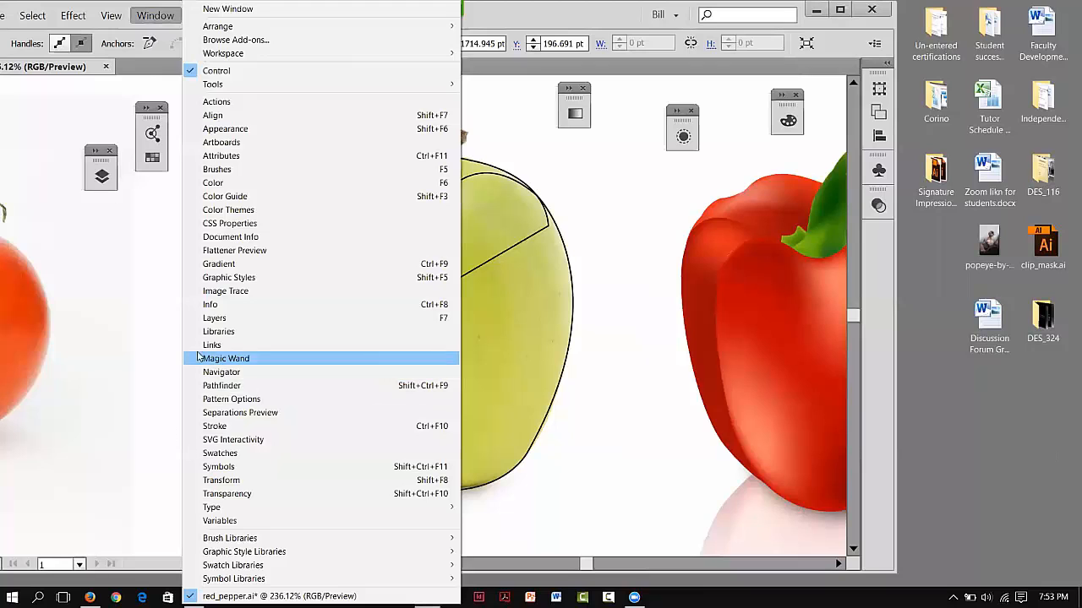
pyautogui.click(207, 319)
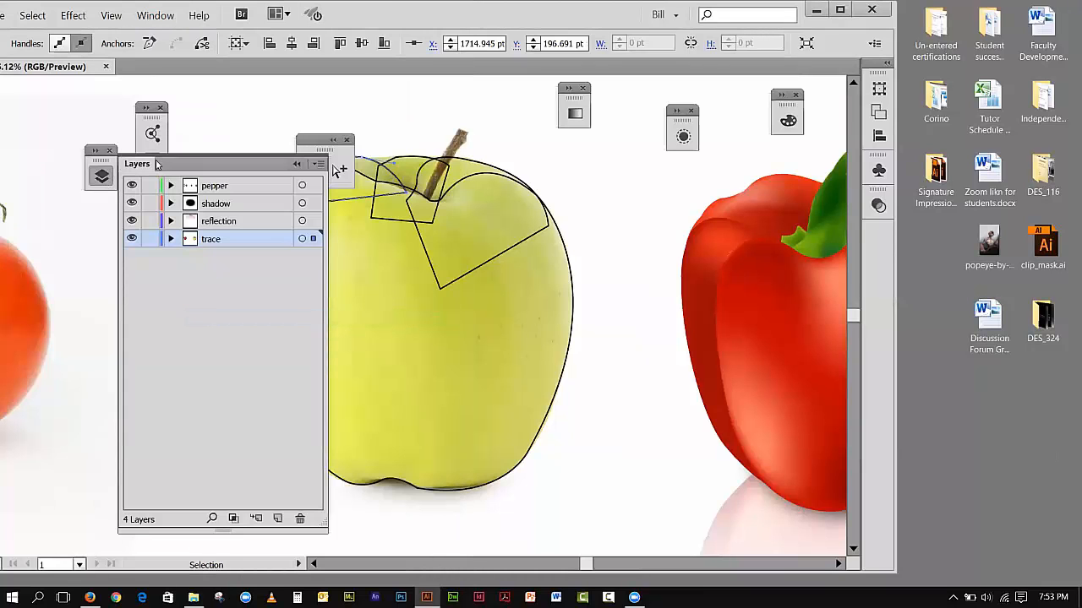
pyautogui.moveTo(152, 169); pyautogui.dragTo(645, 175)
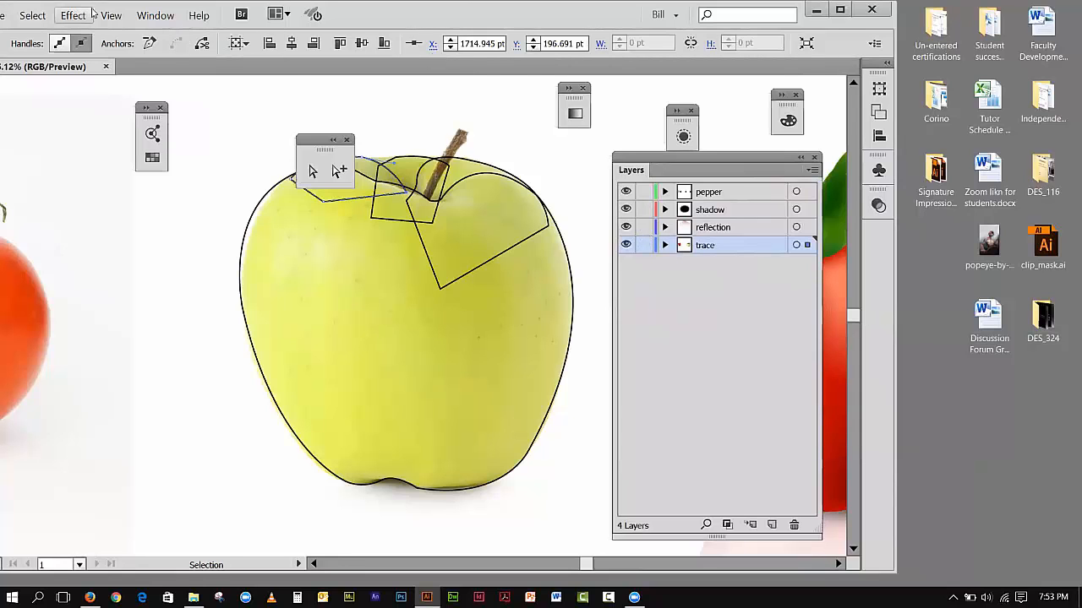
pyautogui.click(111, 14)
pyautogui.click(114, 138)
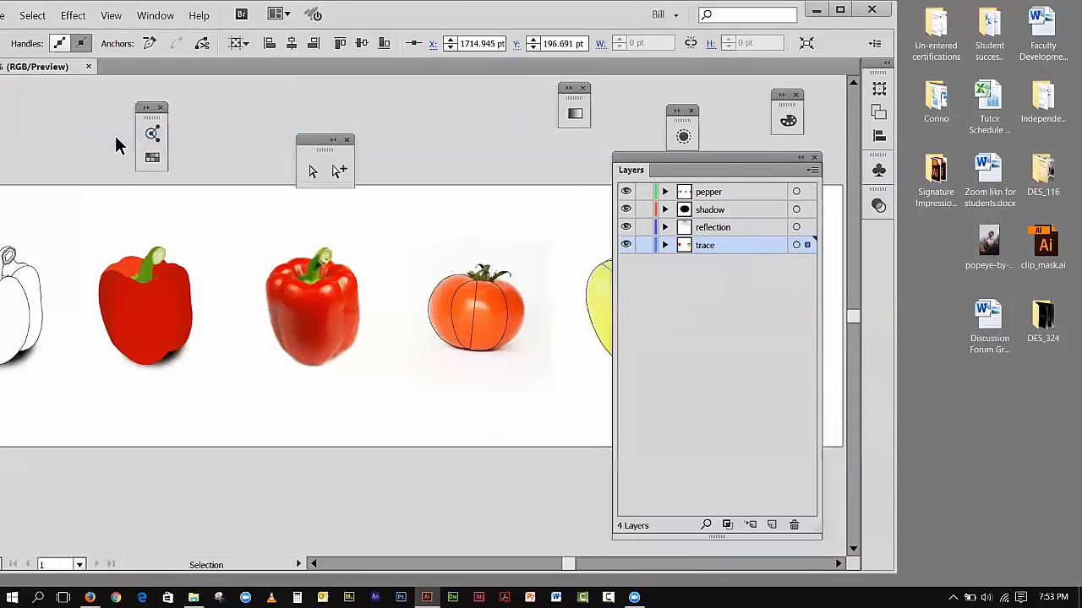
pyautogui.moveTo(681, 158); pyautogui.dragTo(767, 191)
pyautogui.moveTo(809, 220); pyautogui.dragTo(546, 424)
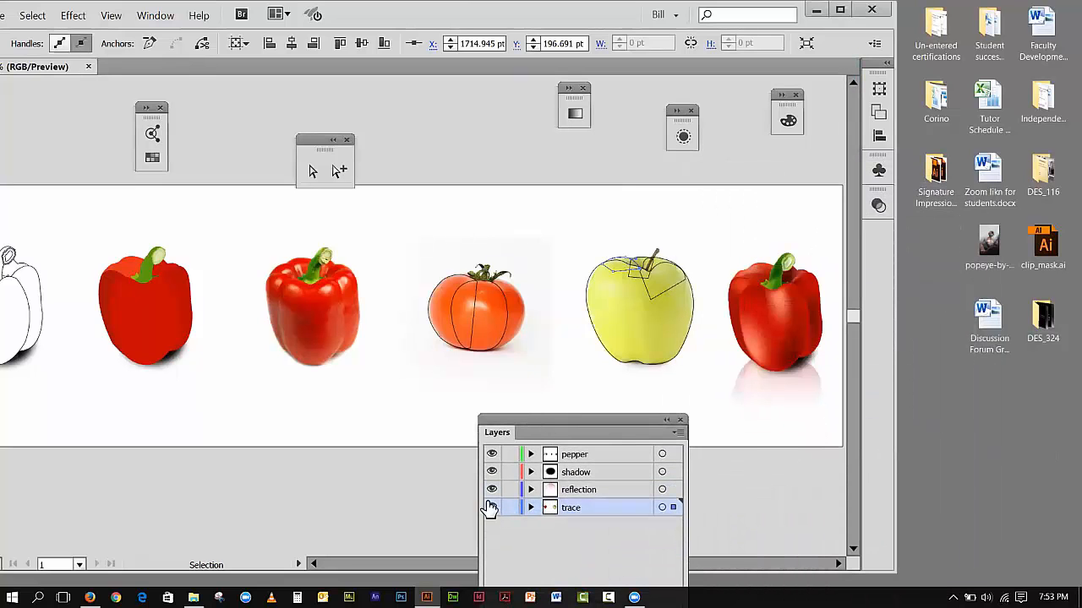
# Step: Hide the trace layer and show it again to check which artwork it holds
pyautogui.click(491, 508)
pyautogui.click(491, 508)
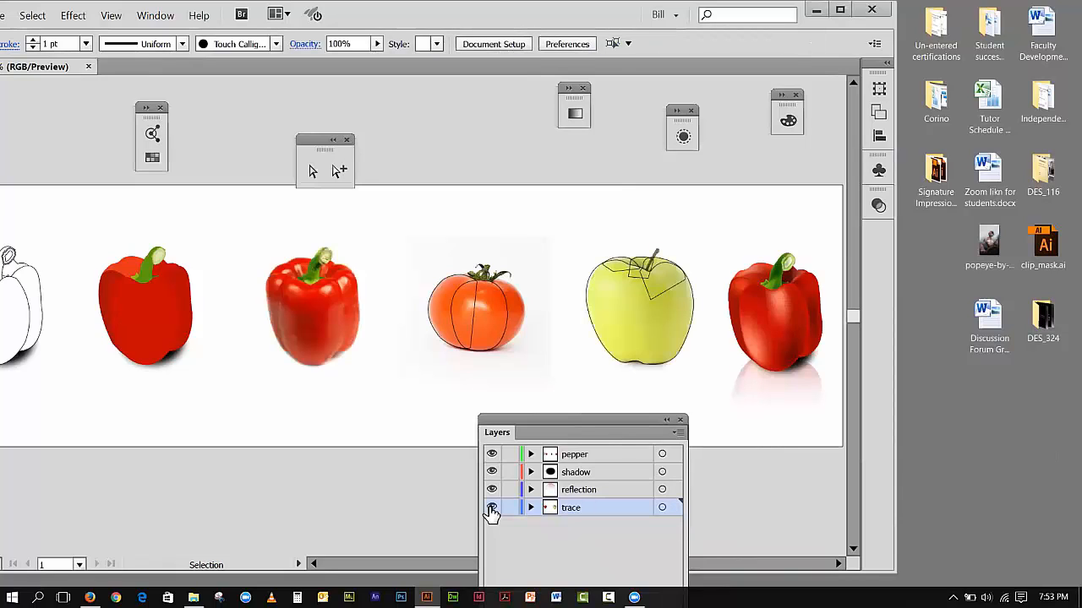
# Step: Unlock all artwork to move the tomato photo from the pepper layer into the trace layer, and lock the trace layer
pyautogui.click(491, 509)
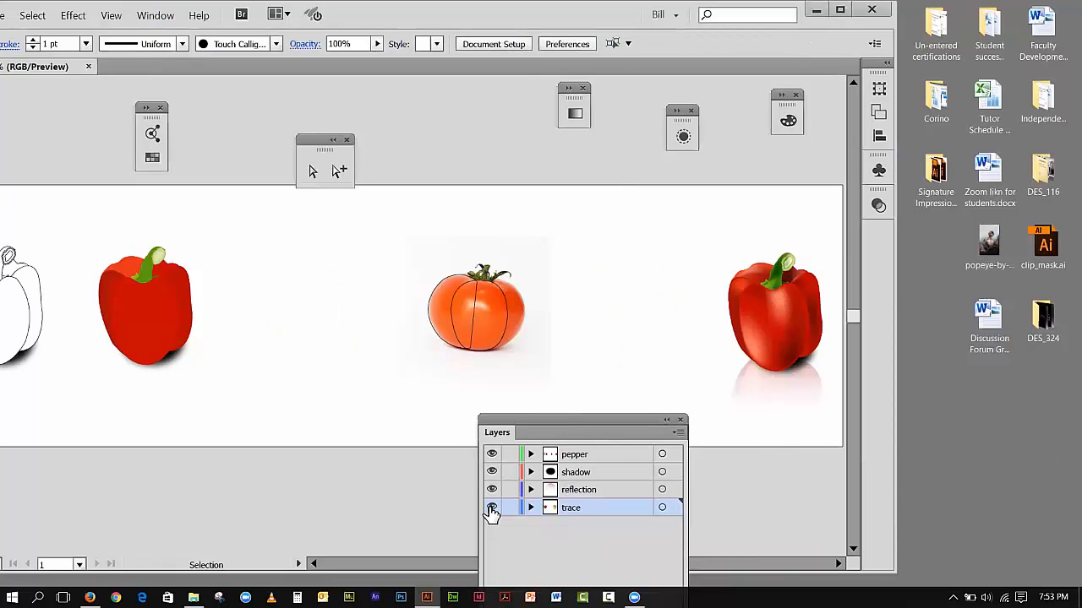
pyautogui.click(491, 508)
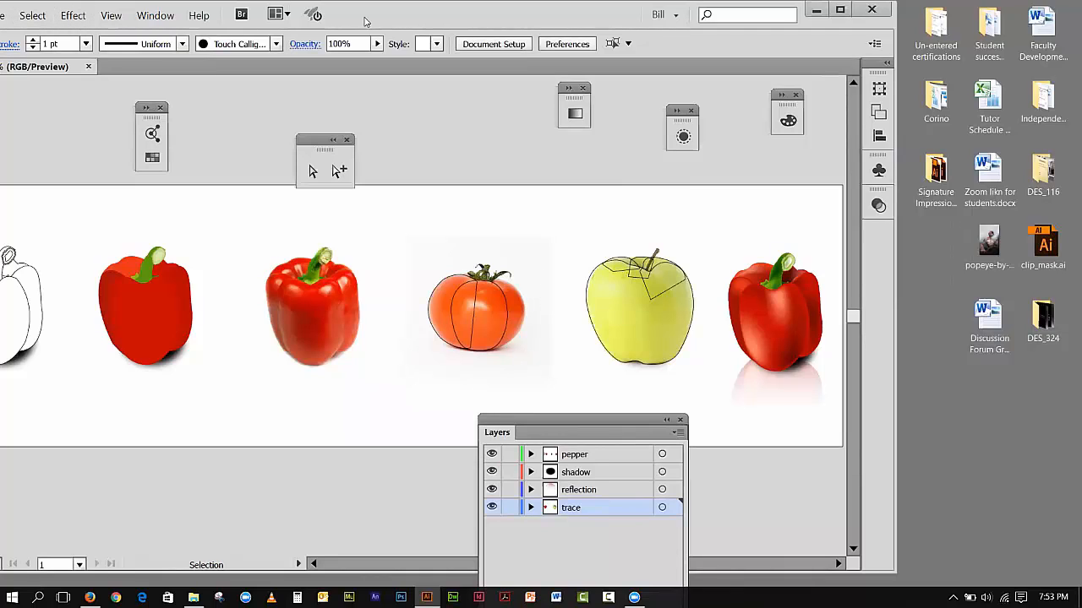
pyautogui.click(18, 15)
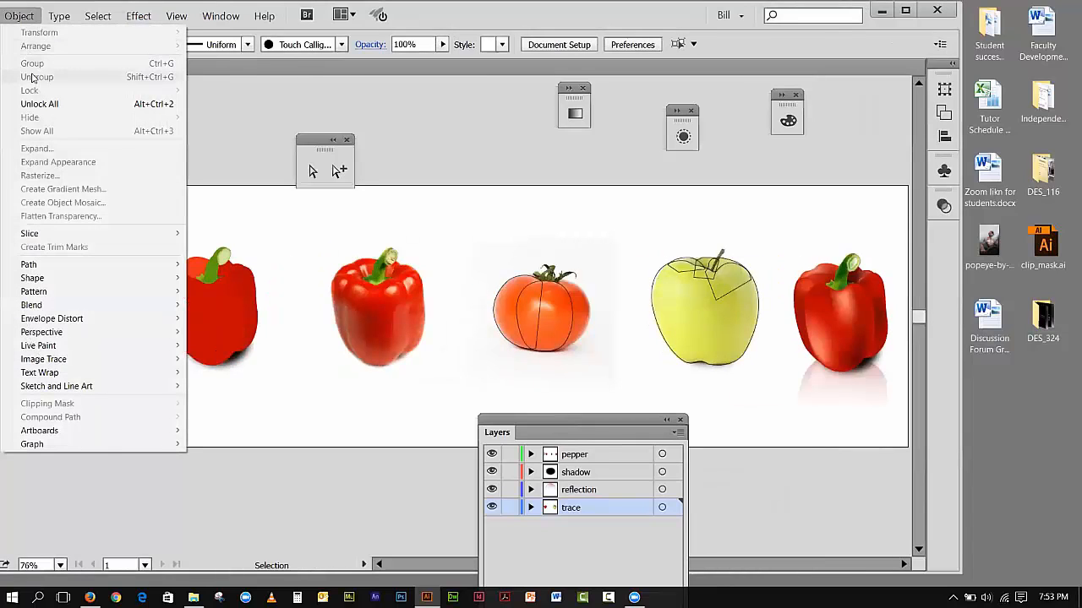
pyautogui.click(39, 104)
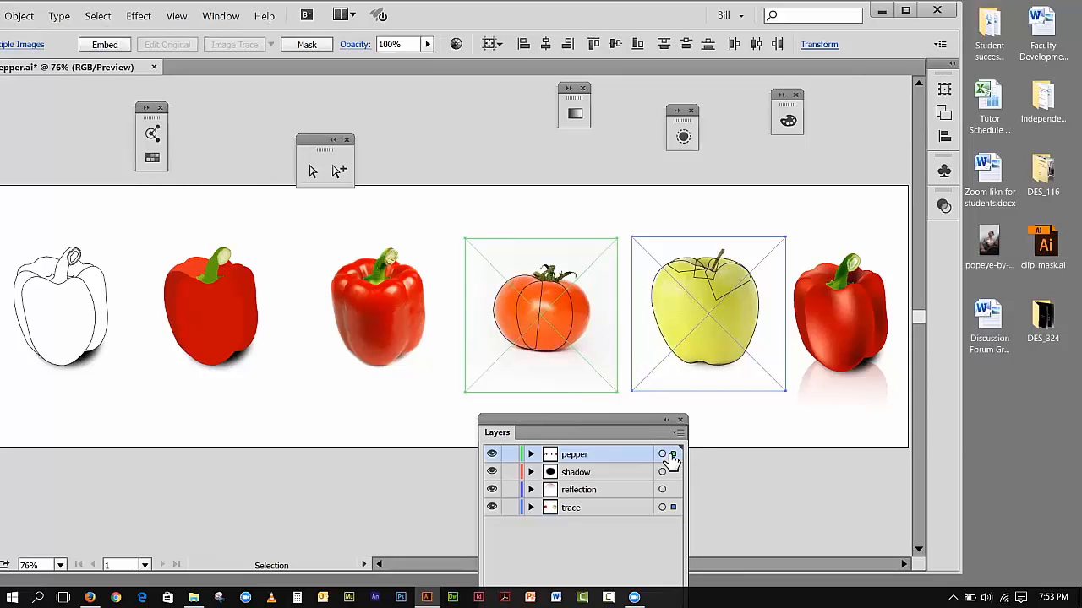
pyautogui.moveTo(673, 457); pyautogui.dragTo(676, 508)
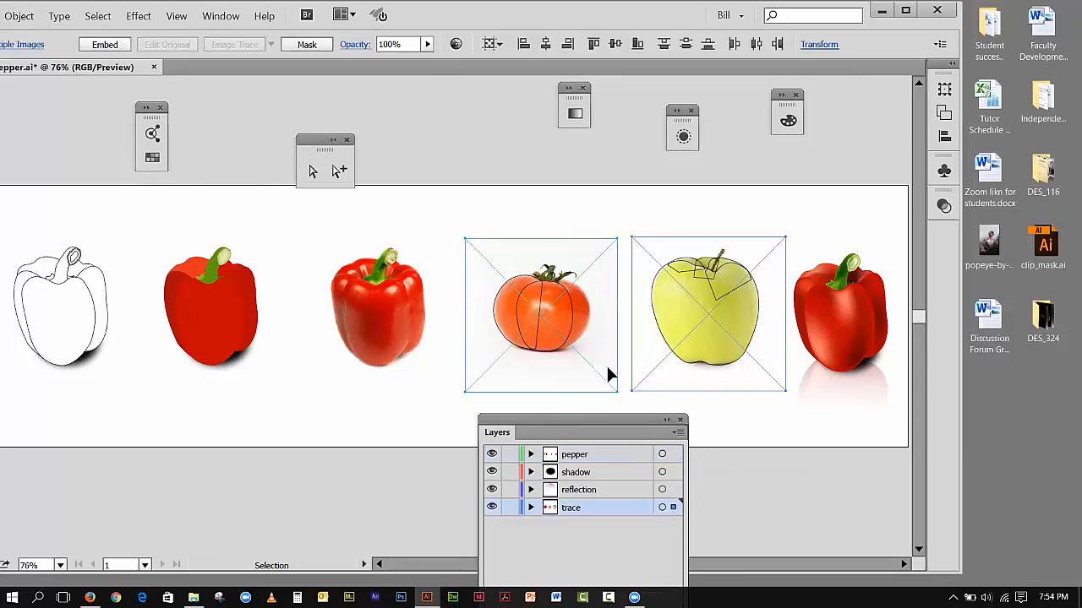
pyautogui.click(510, 508)
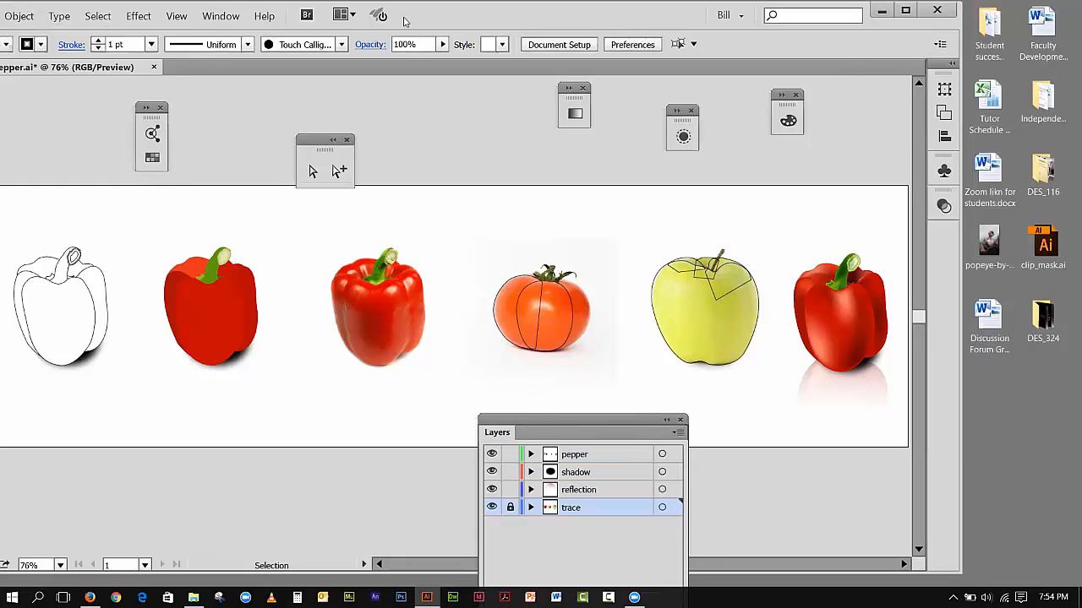
# Step: Shift the program window so its tools are in view, and place the Layers panel clear of the enlarged tomato
pyautogui.moveTo(404, 21); pyautogui.dragTo(477, 42)
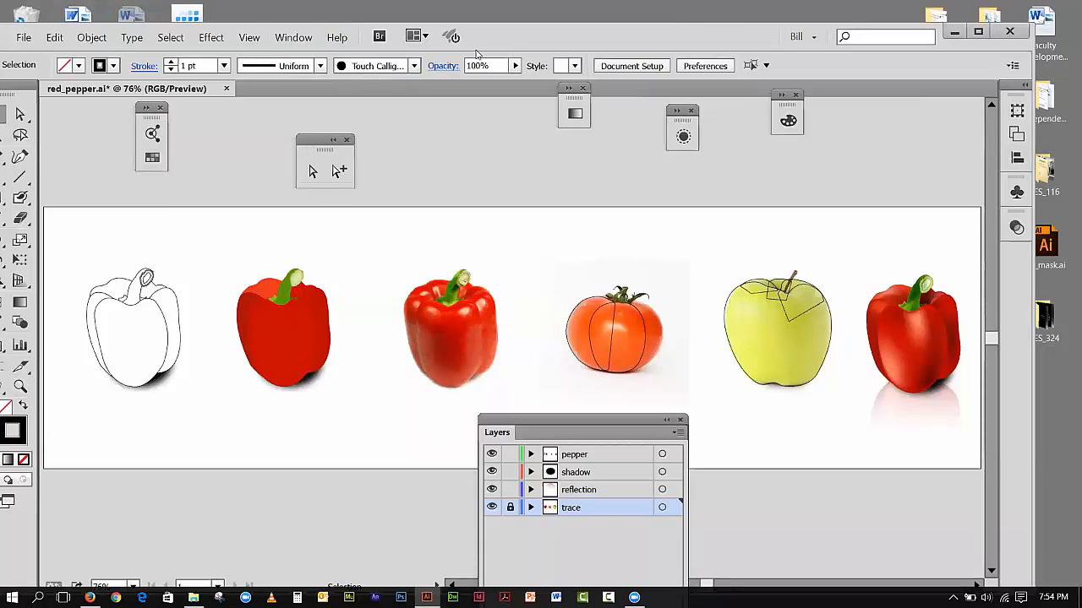
pyautogui.moveTo(491, 51); pyautogui.dragTo(520, 39)
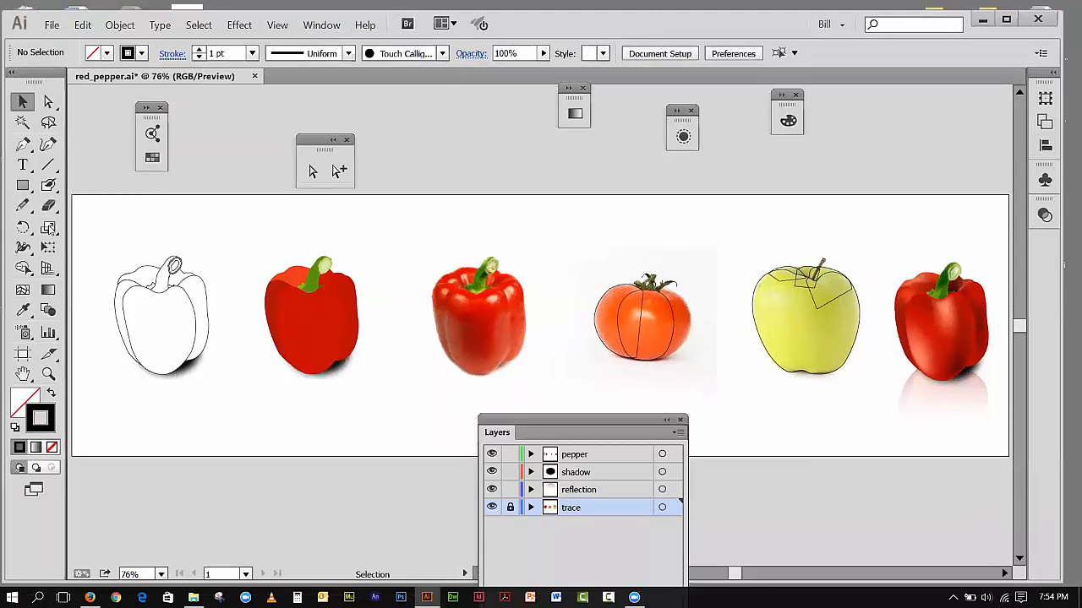
pyautogui.click(48, 374)
pyautogui.moveTo(581, 264); pyautogui.dragTo(718, 406)
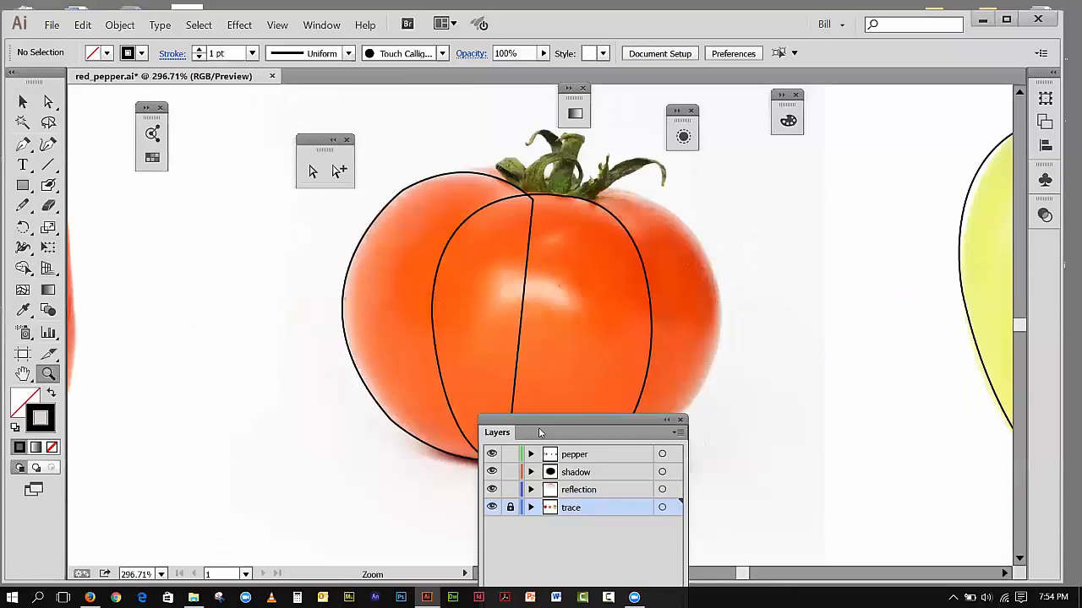
pyautogui.moveTo(536, 419); pyautogui.dragTo(962, 402)
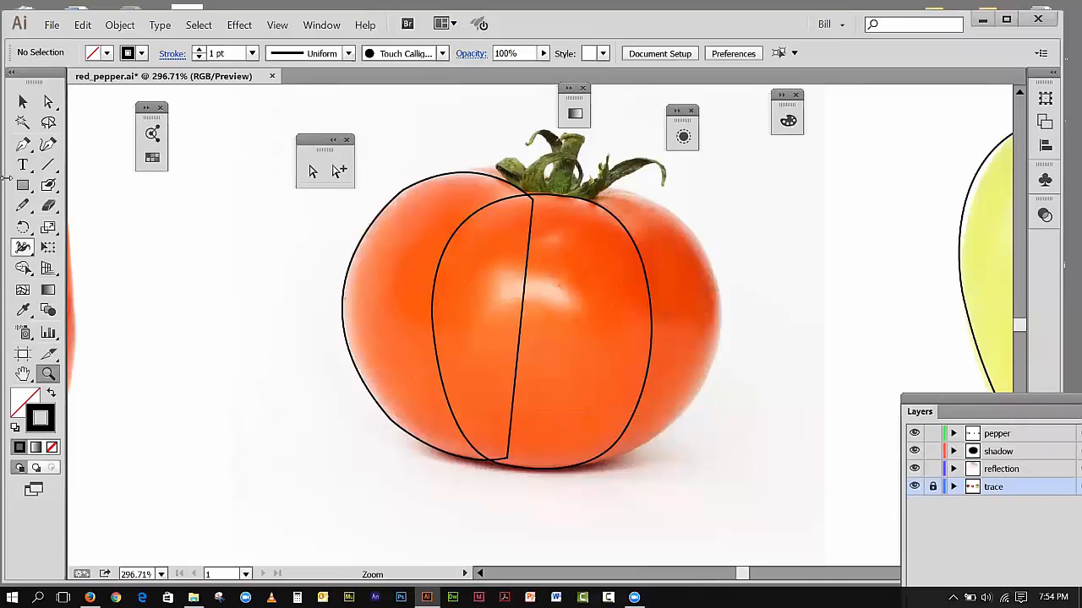
# Step: On the pepper layer, start a Pen path below the tomato's stem and curve it over the right shoulder and down the right side
pyautogui.click(23, 144)
pyautogui.click(529, 197)
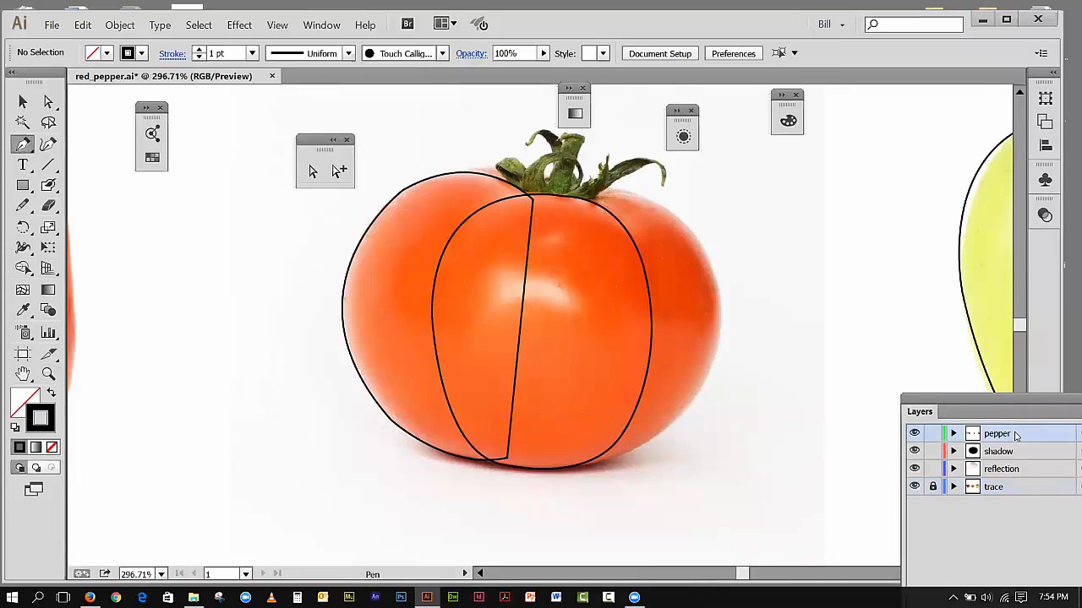
pyautogui.click(565, 204)
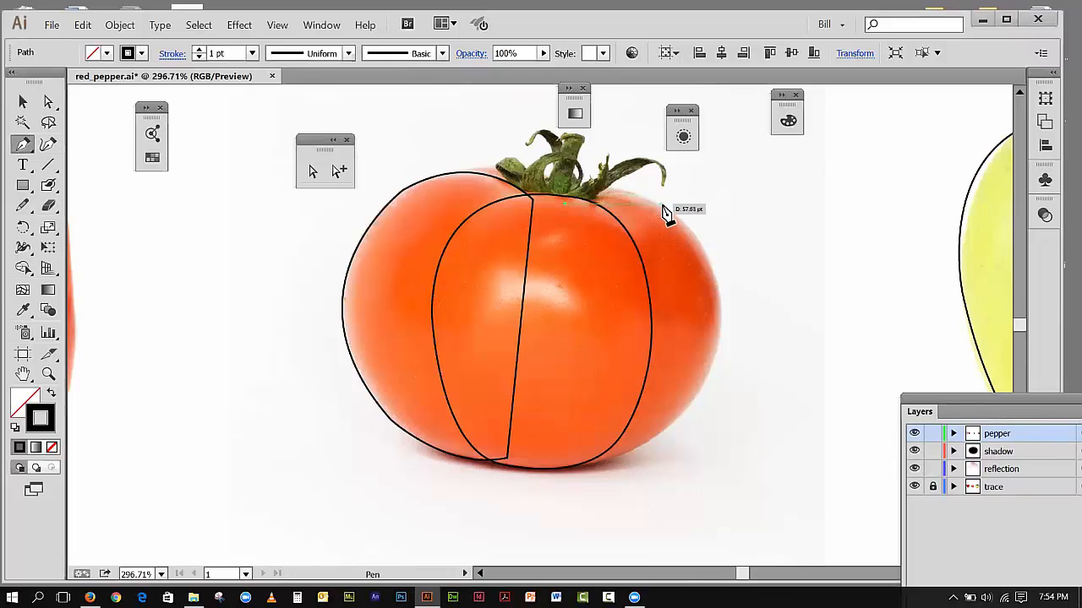
pyautogui.moveTo(713, 224); pyautogui.dragTo(666, 211)
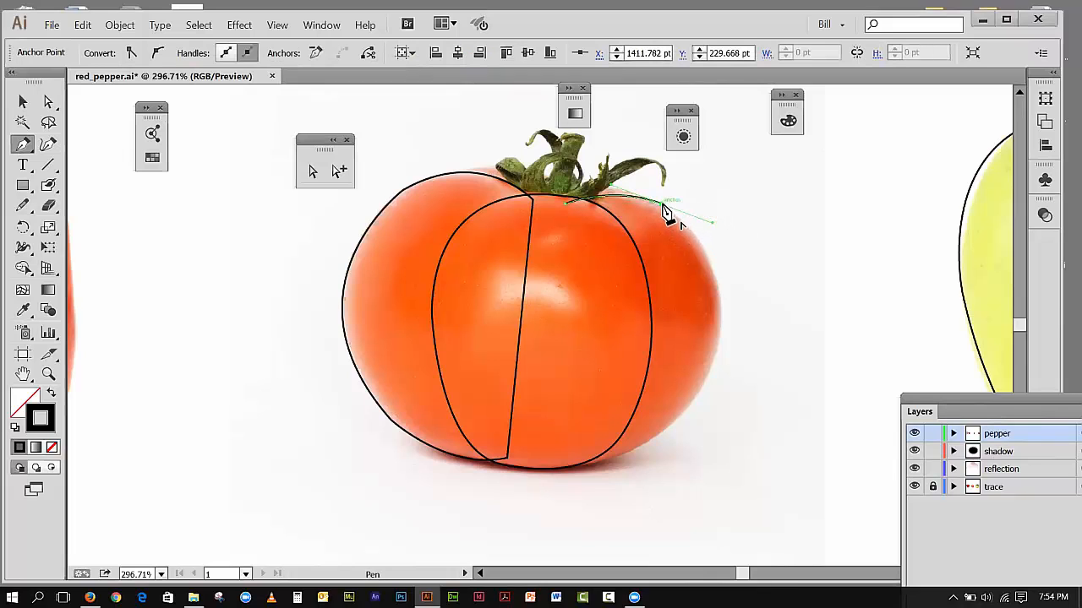
pyautogui.click(663, 206)
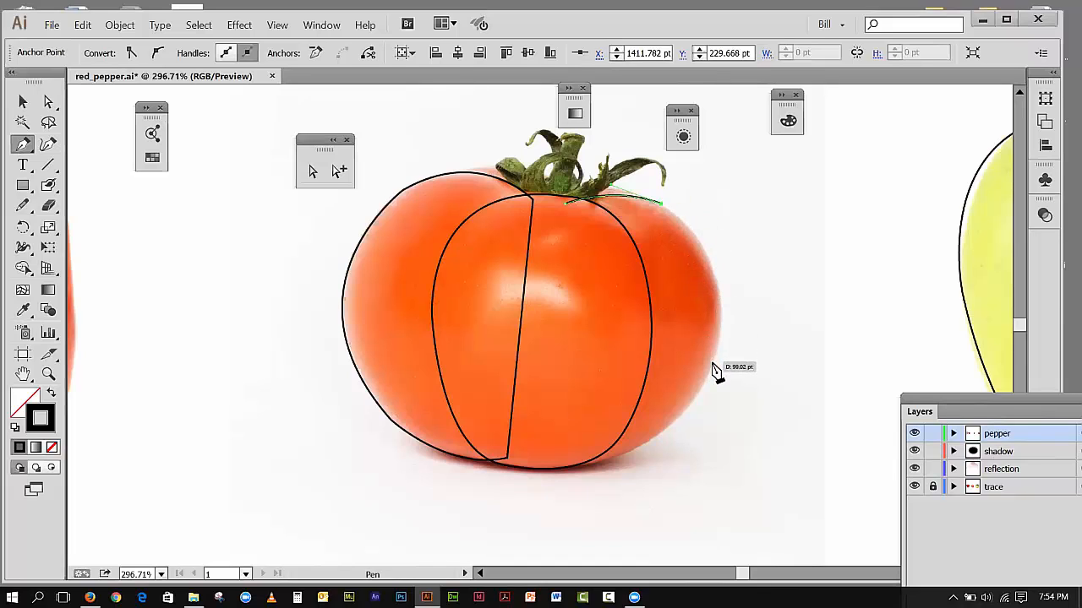
pyautogui.moveTo(704, 386); pyautogui.dragTo(675, 481)
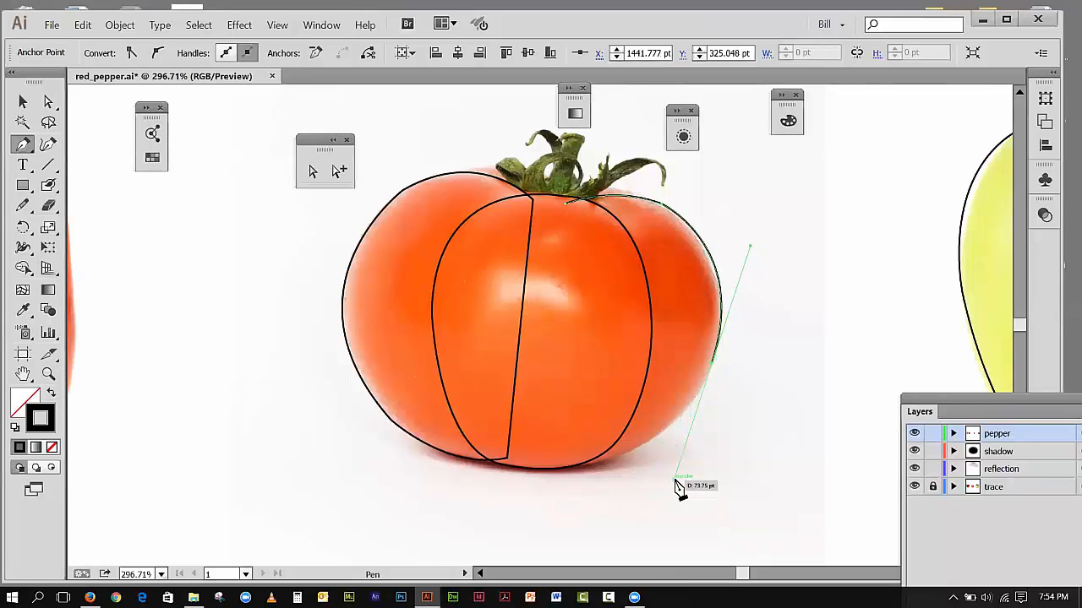
pyautogui.click(713, 365)
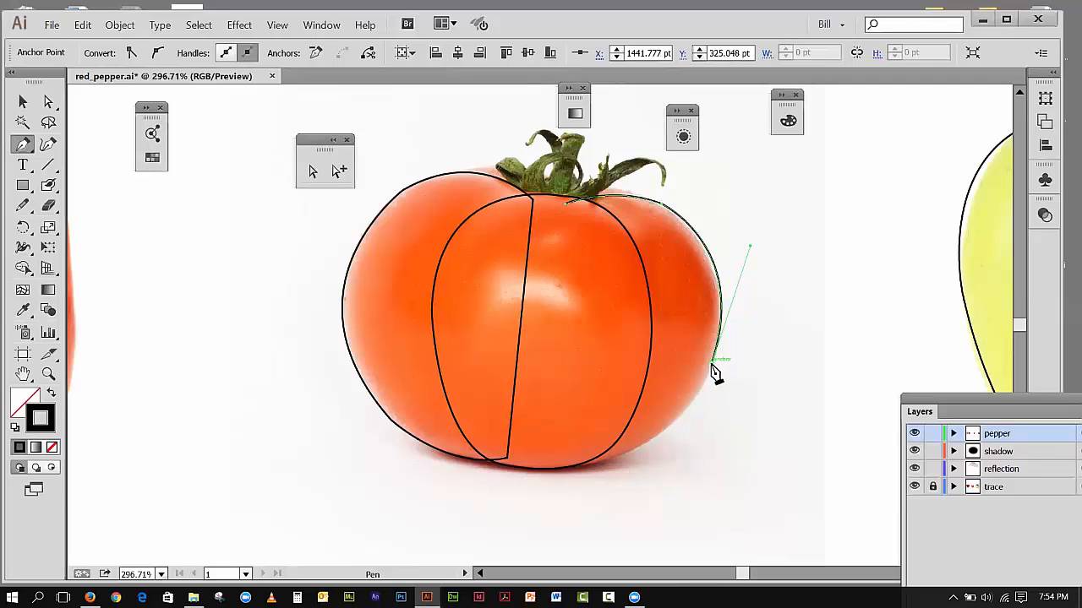
# Step: Curve the path to the tomato's base, close it with a straight segment up to its start, and deselect it
pyautogui.moveTo(560, 462); pyautogui.dragTo(457, 450)
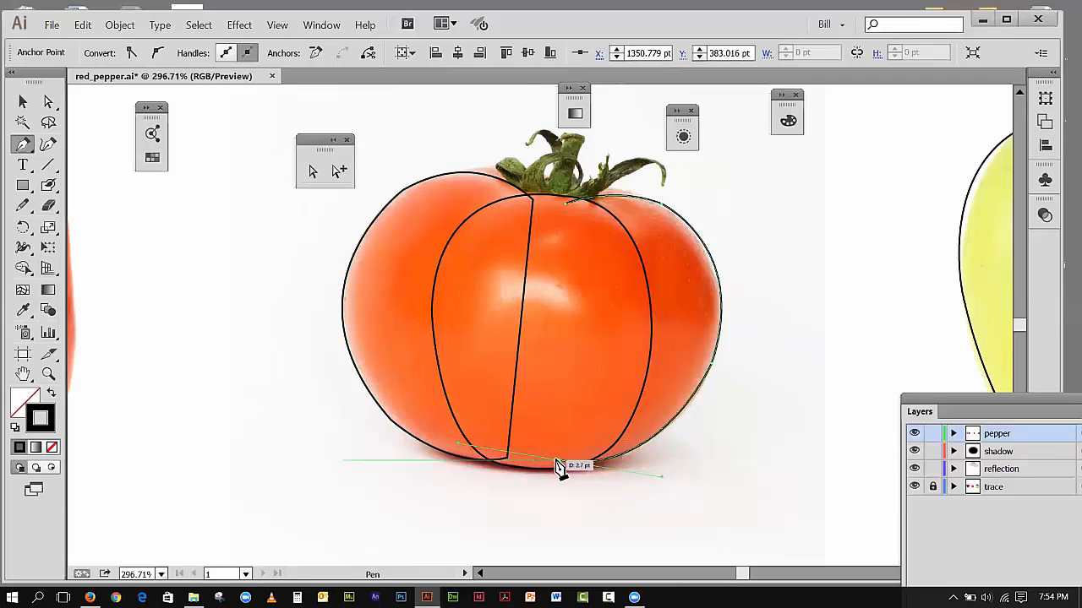
pyautogui.click(560, 462)
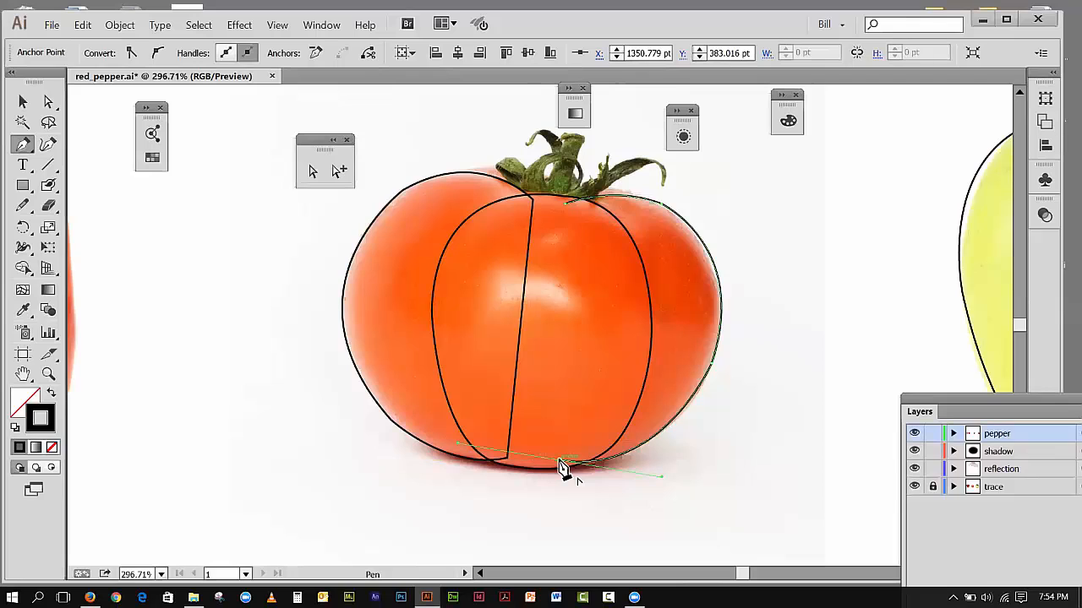
pyautogui.click(564, 203)
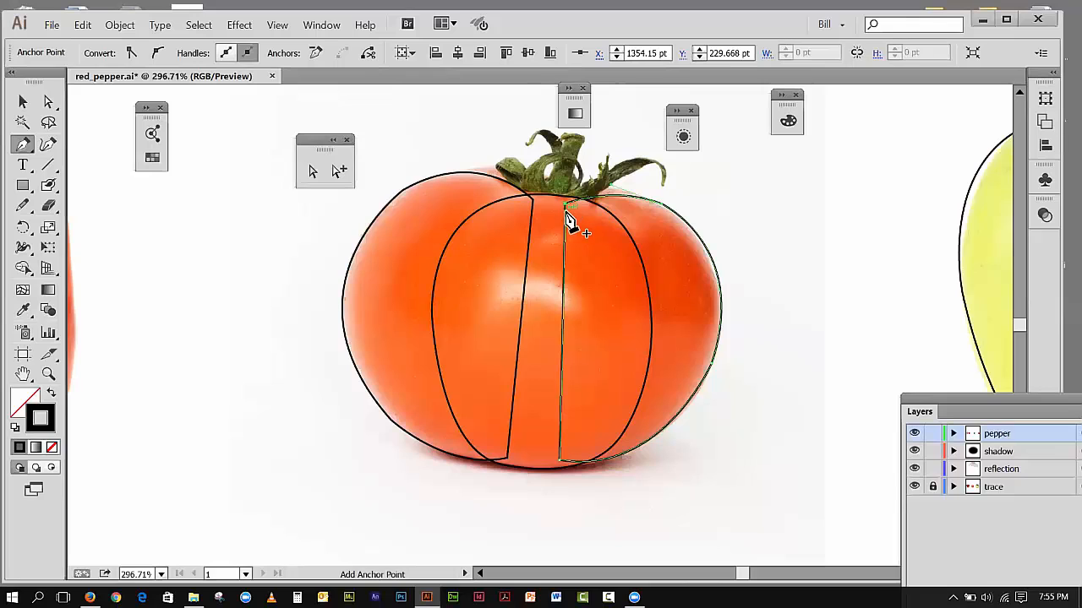
pyautogui.click(23, 102)
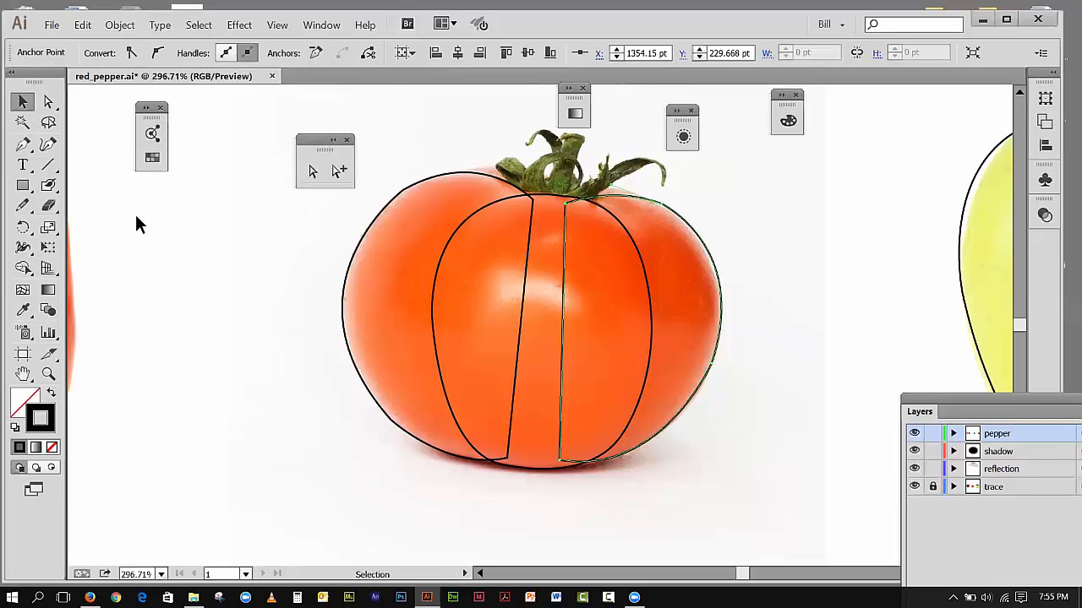
pyautogui.click(534, 262)
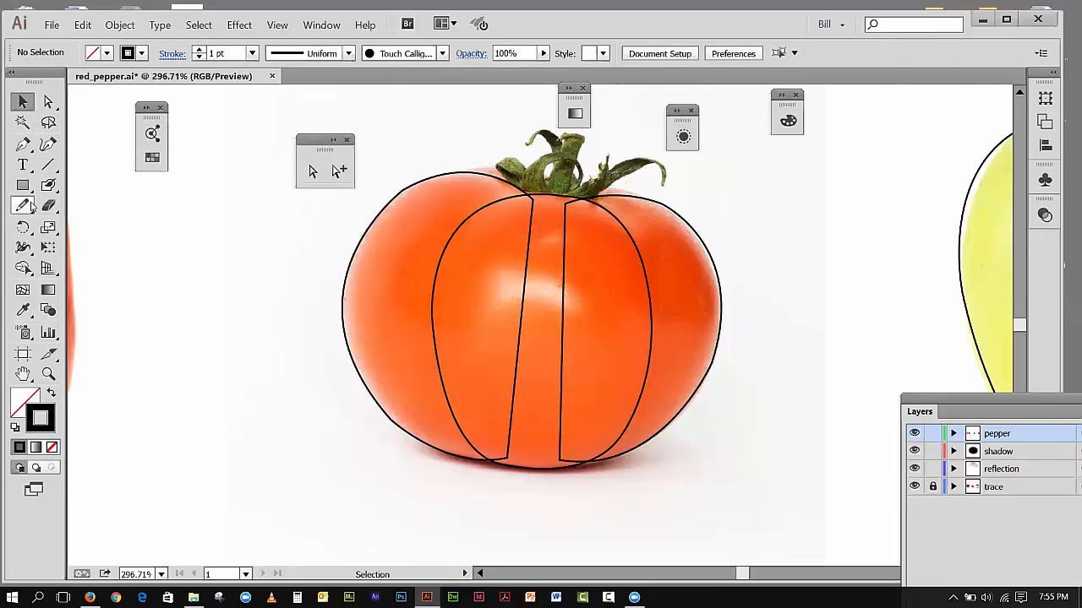
# Step: Trace a closed shape curving behind the stem to the tomato's right shoulder, with straight segments inside the body
pyautogui.click(23, 144)
pyautogui.click(543, 199)
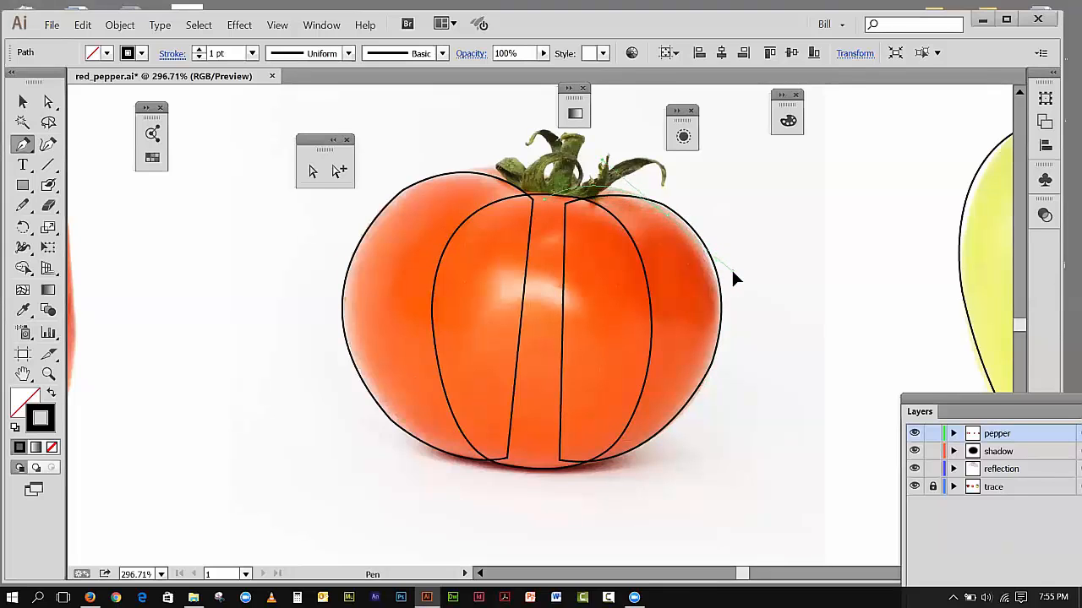
pyautogui.moveTo(732, 270); pyautogui.dragTo(671, 222)
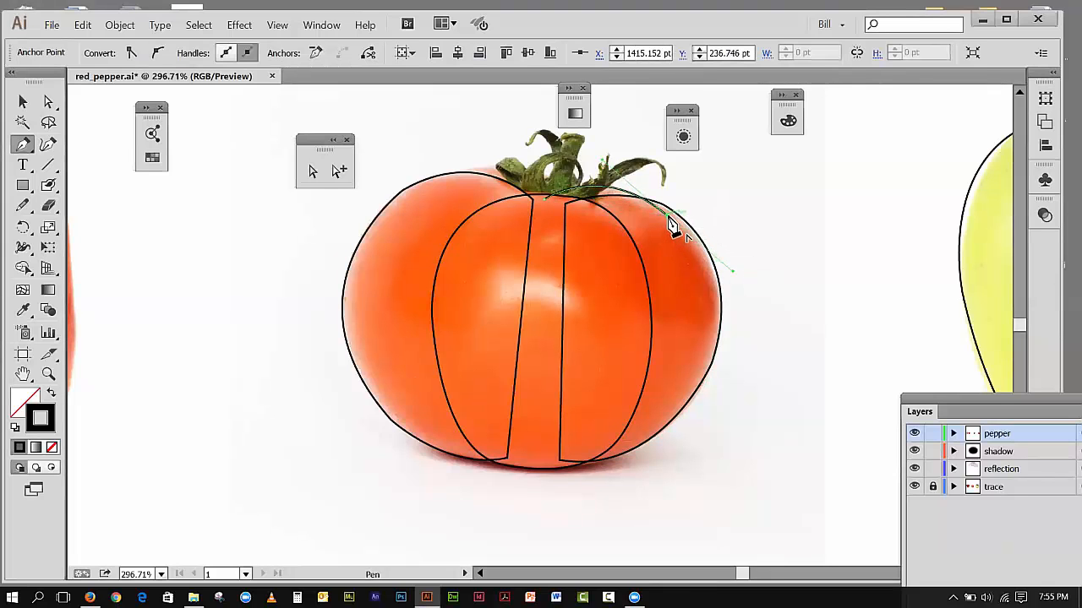
pyautogui.click(550, 253)
pyautogui.click(545, 200)
pyautogui.click(583, 192)
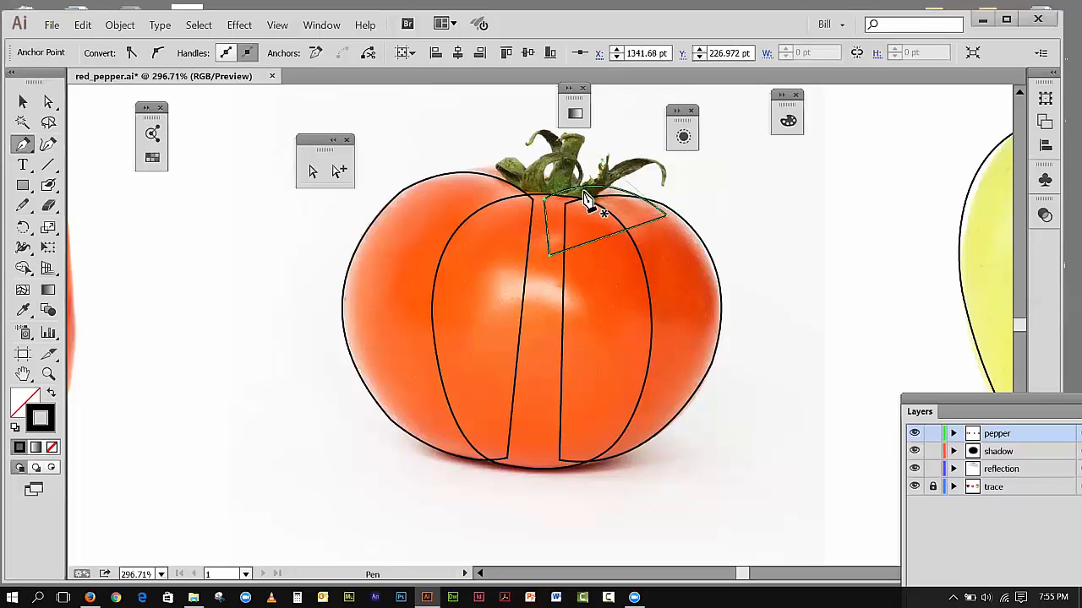
# Step: Trace a second closed shape curving behind the stem to the tomato's left shoulder, with straight segments inside the body
pyautogui.click(610, 204)
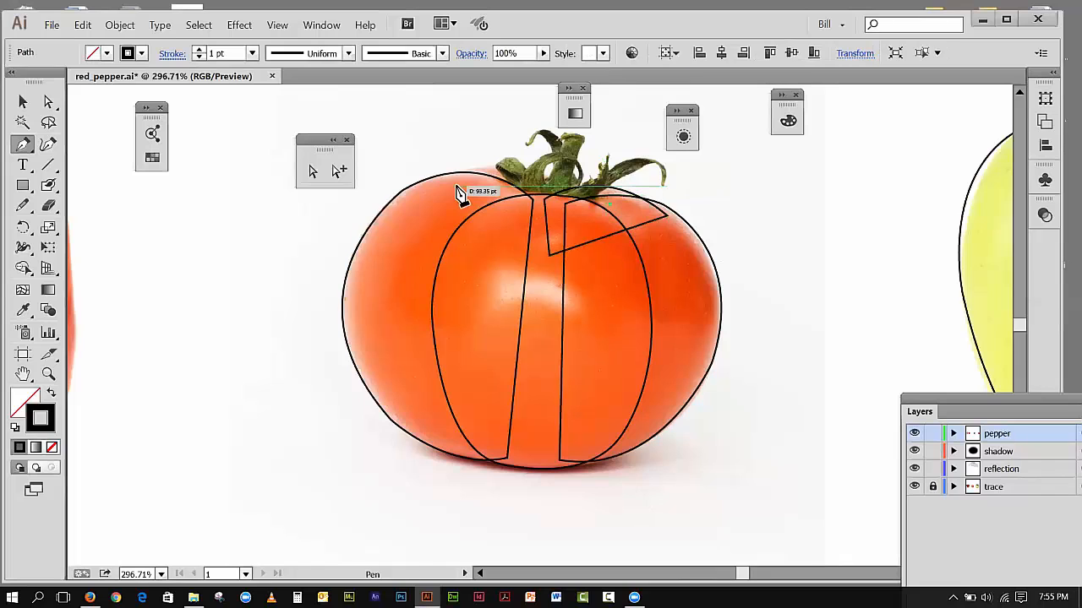
pyautogui.moveTo(454, 182); pyautogui.dragTo(399, 240)
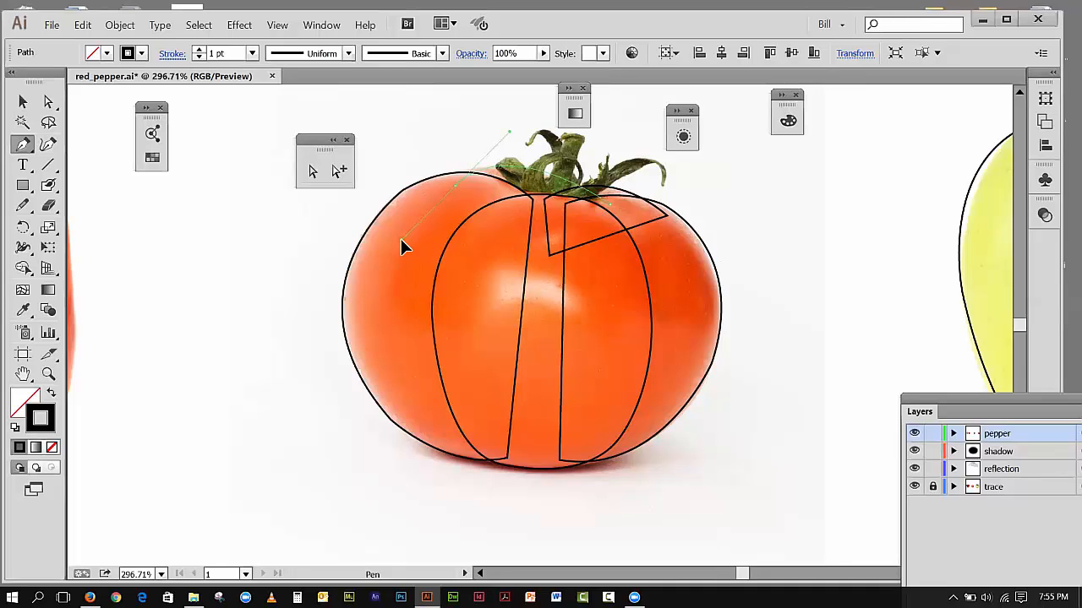
pyautogui.moveTo(400, 239); pyautogui.dragTo(381, 233)
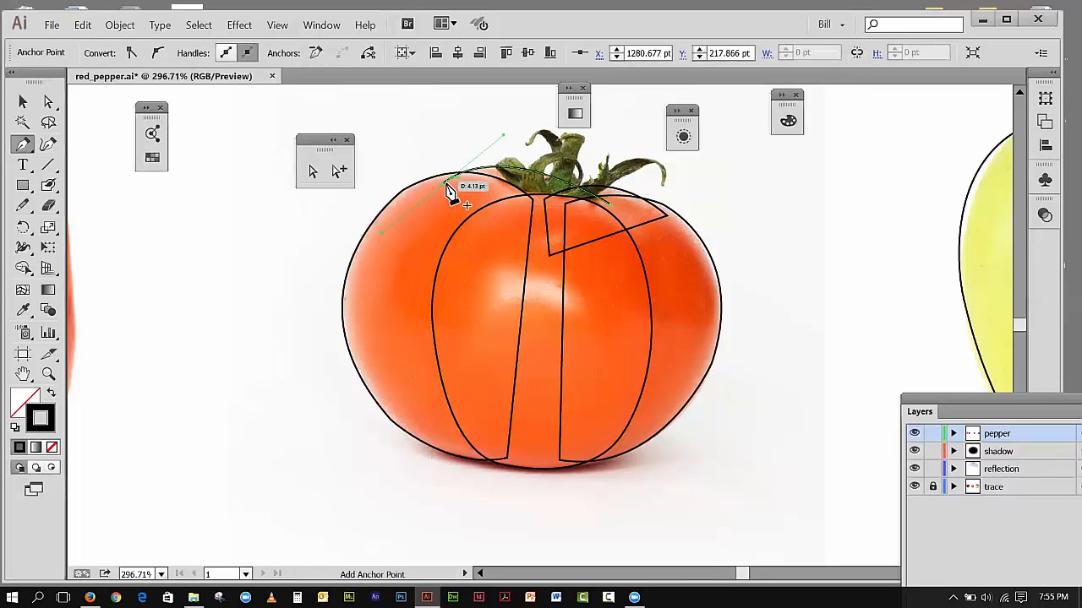
pyautogui.click(443, 185)
pyautogui.click(480, 250)
pyautogui.click(607, 227)
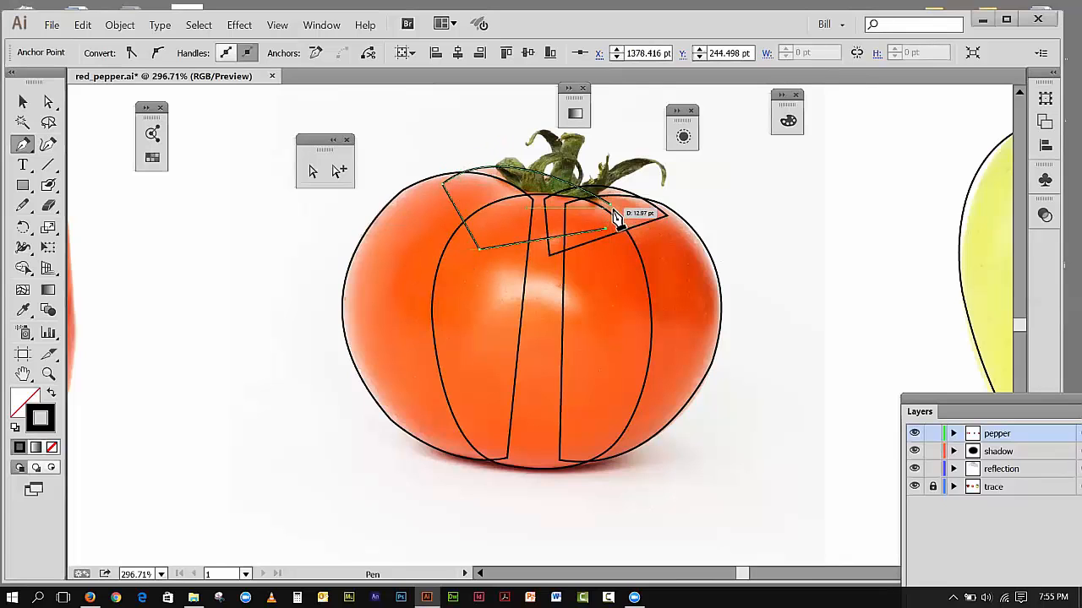
pyautogui.click(607, 207)
pyautogui.click(23, 101)
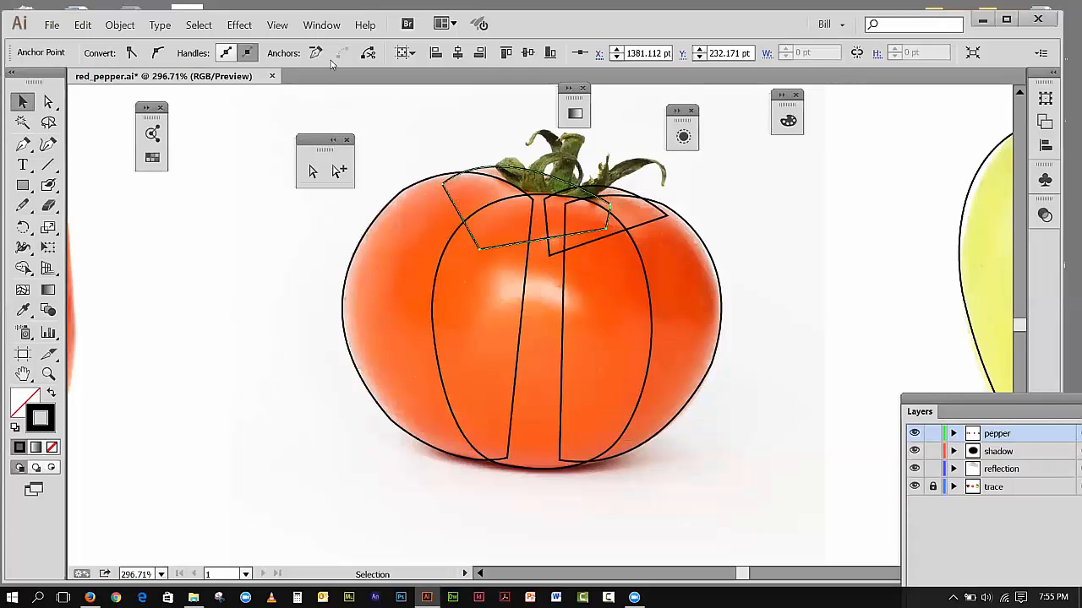
# Step: Place the Layers panel between the tomato and apple, and hide and reshow the trace layer to check the outlines
pyautogui.click(283, 28)
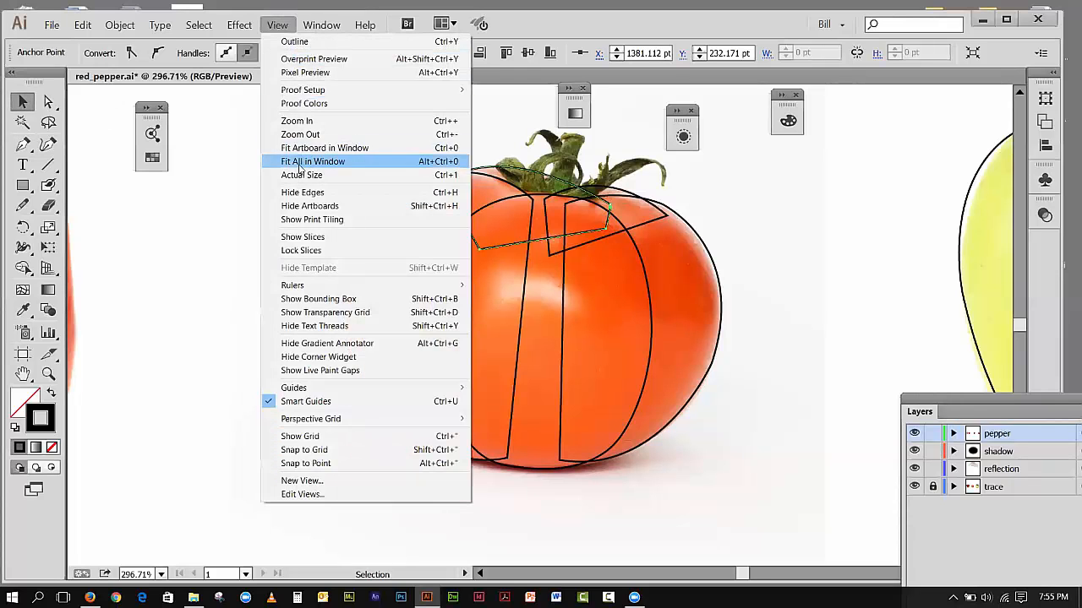
pyautogui.click(296, 161)
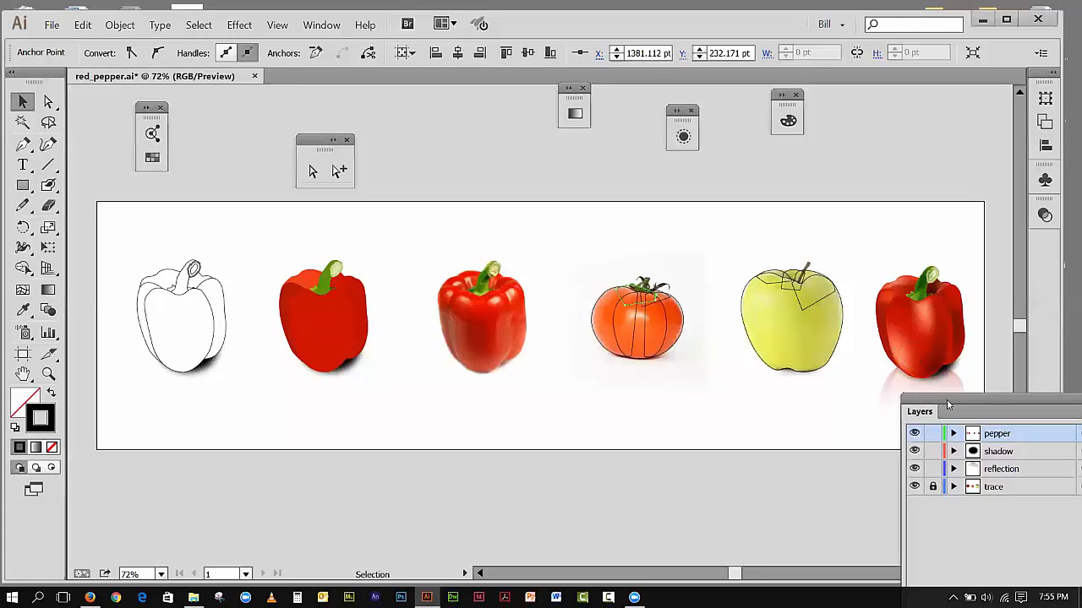
pyautogui.click(48, 375)
pyautogui.moveTo(579, 233); pyautogui.dragTo(840, 399)
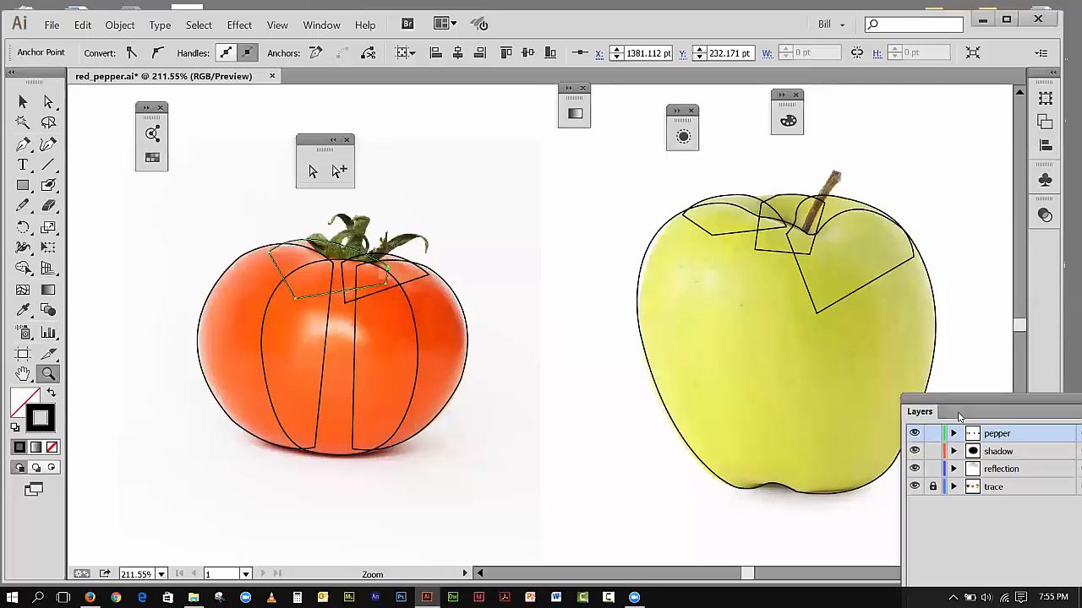
pyautogui.moveTo(960, 407); pyautogui.dragTo(528, 385)
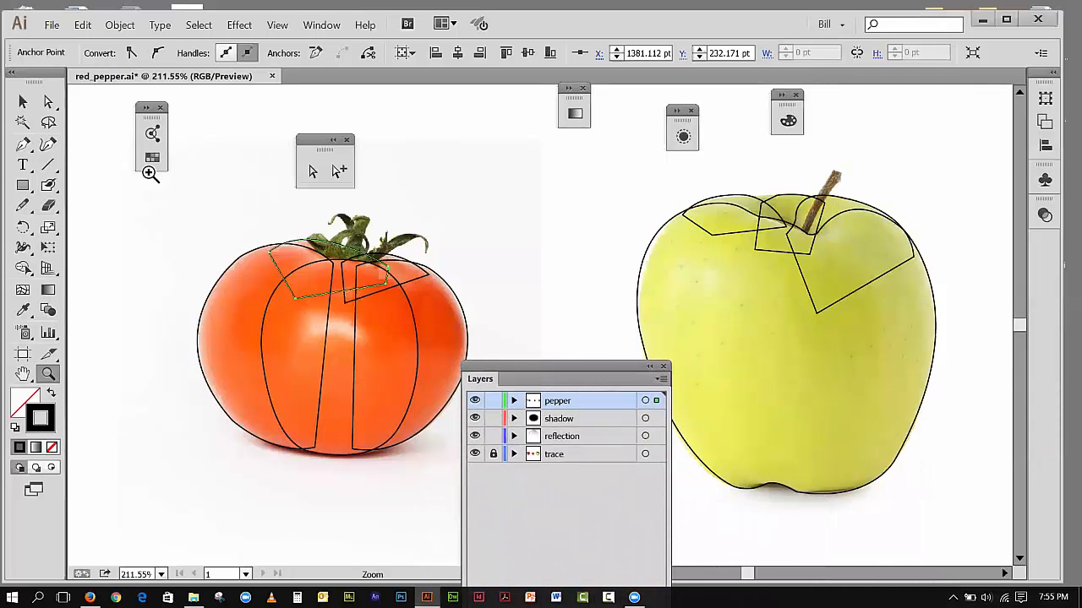
pyautogui.click(475, 454)
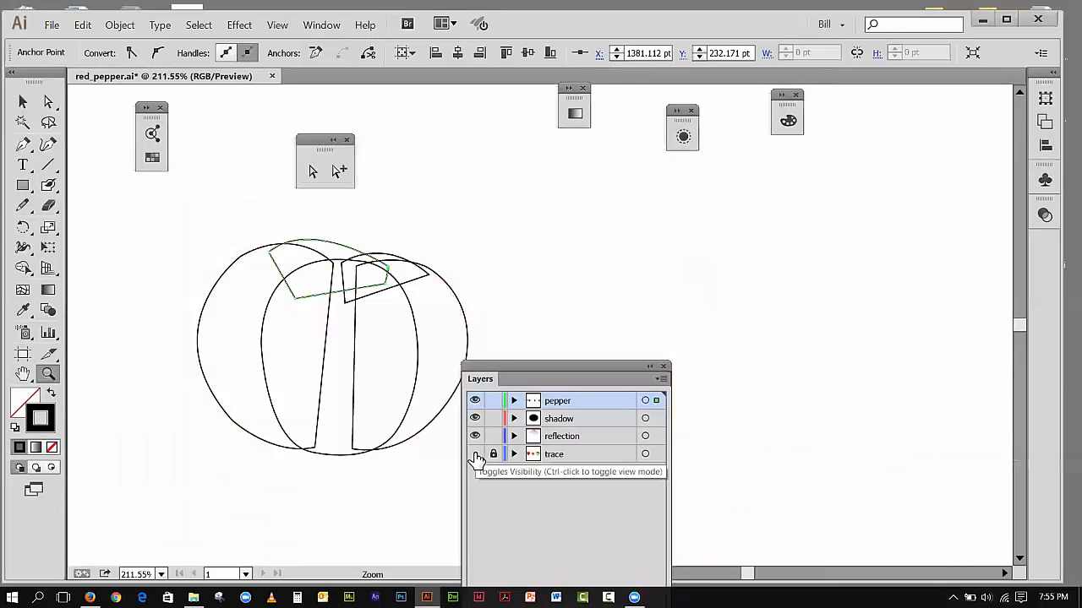
pyautogui.click(476, 454)
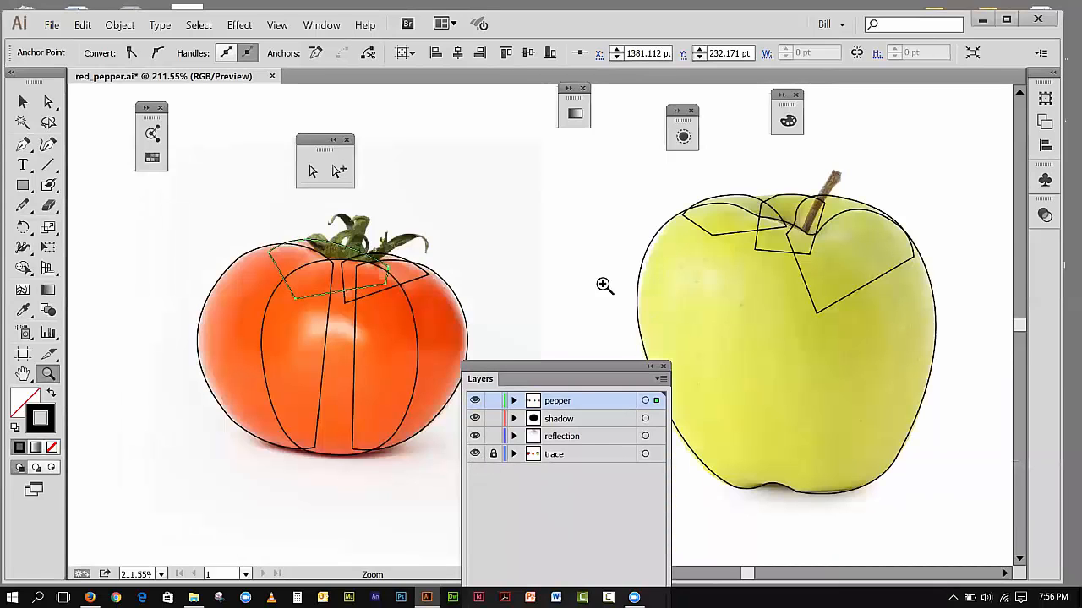
# Step: Unlock the trace layer and lock the apple photo in place as an object
pyautogui.click(494, 455)
pyautogui.click(23, 101)
pyautogui.click(665, 311)
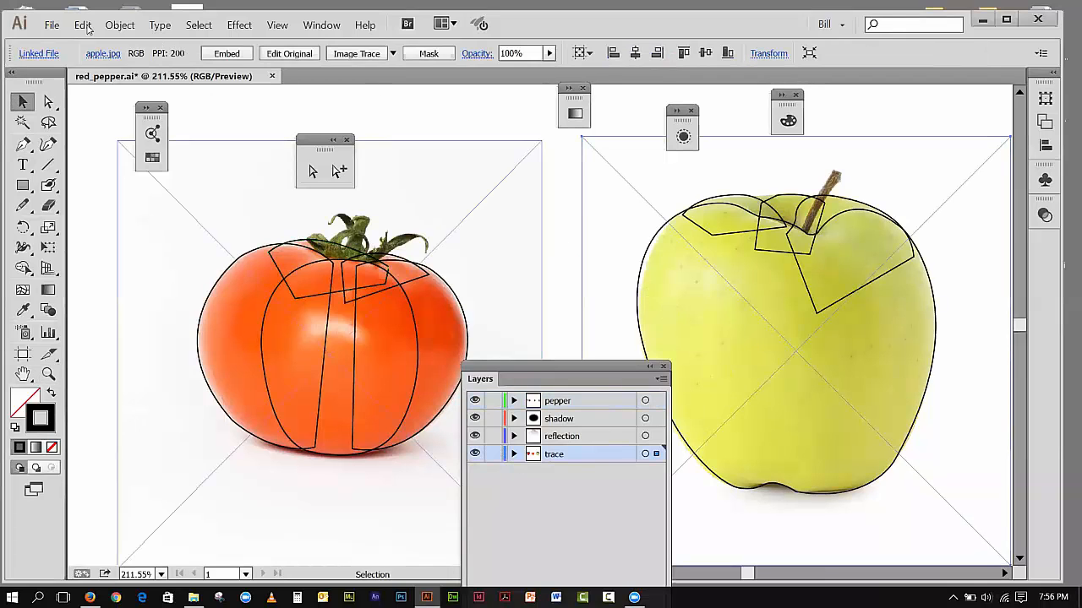
pyautogui.click(119, 26)
pyautogui.moveTo(129, 100)
pyautogui.click(305, 99)
# Step: Move all the apple outlines from the trace layer to the pepper layer, and relock the trace layer
pyautogui.moveTo(821, 242); pyautogui.dragTo(902, 358)
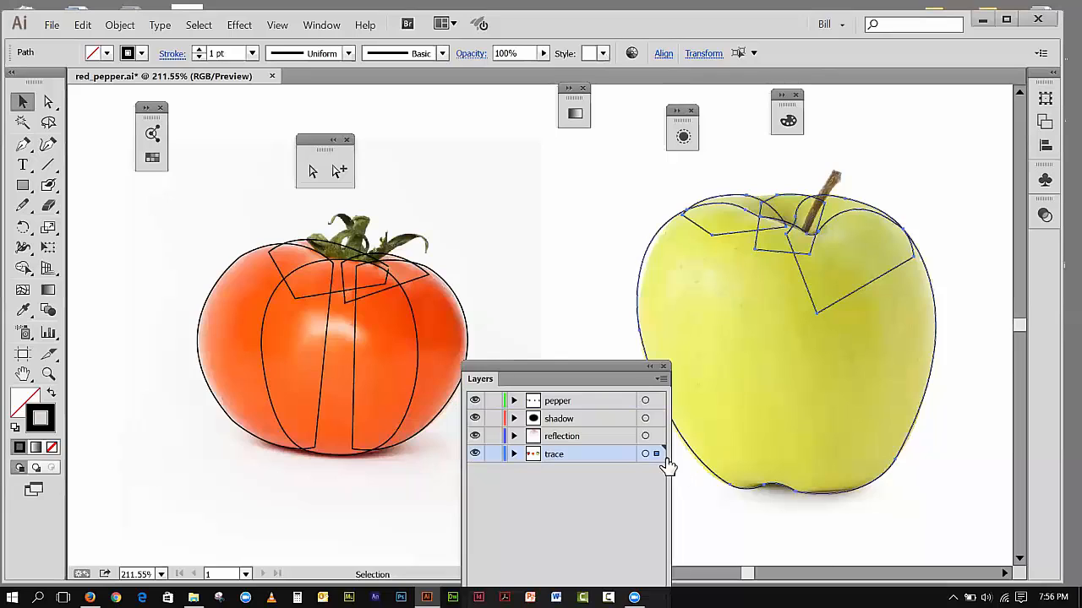
pyautogui.moveTo(656, 456); pyautogui.dragTo(657, 402)
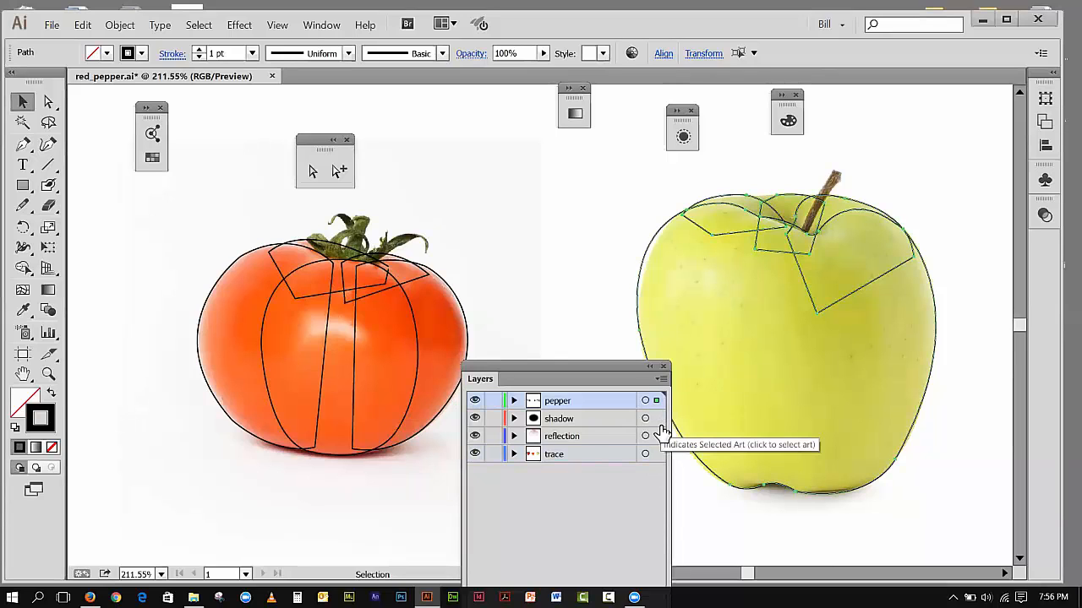
pyautogui.click(494, 456)
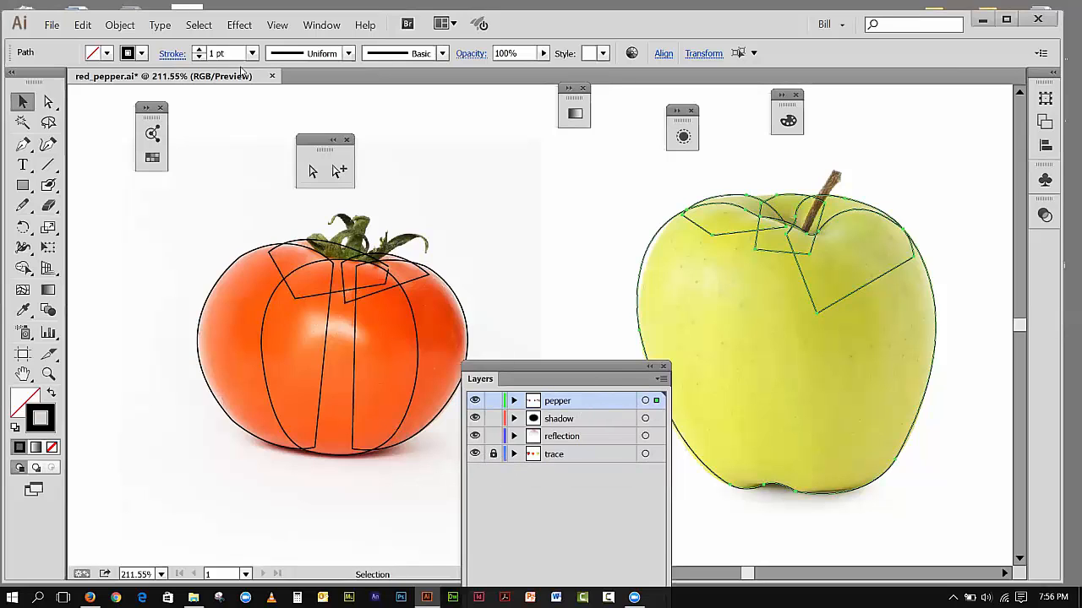
# Step: Hide the trace layer and give all tomato and apple outlines the default white fill and black stroke
pyautogui.click(474, 455)
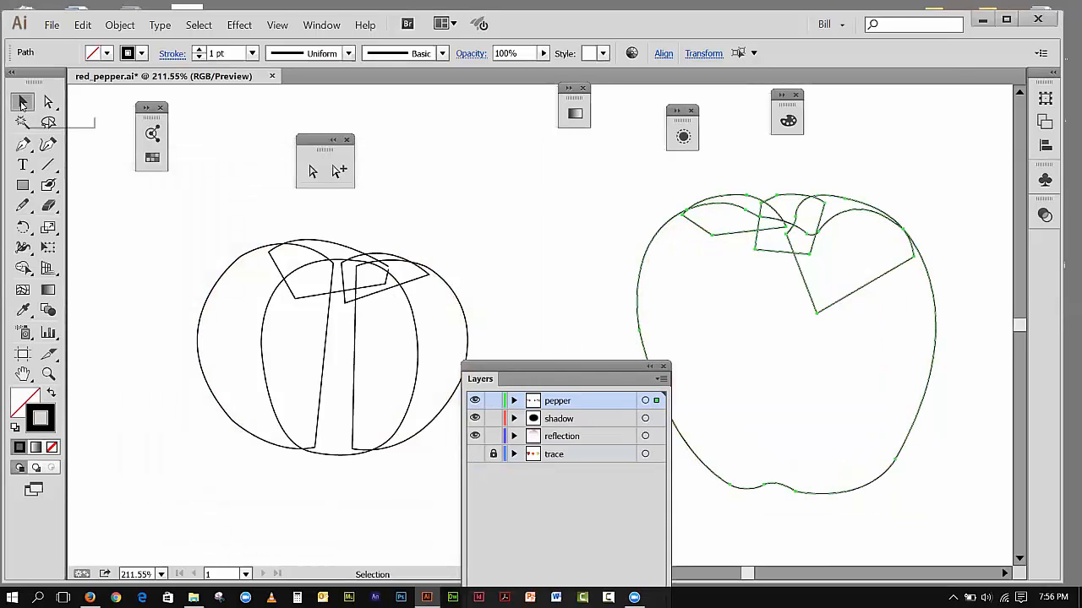
pyautogui.moveTo(175, 207); pyautogui.dragTo(879, 408)
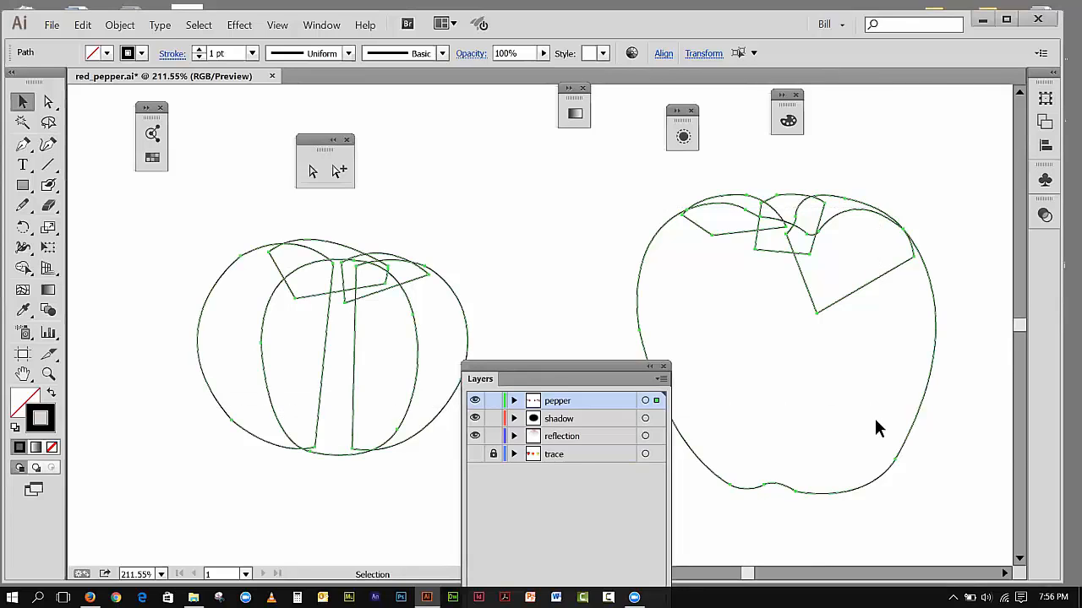
pyautogui.click(14, 428)
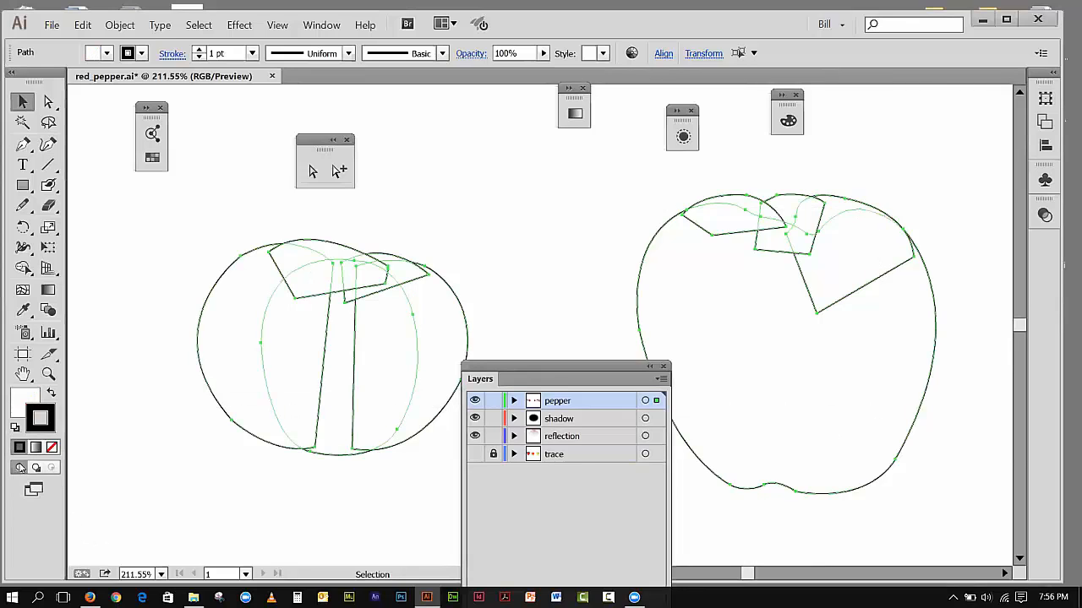
pyautogui.click(210, 131)
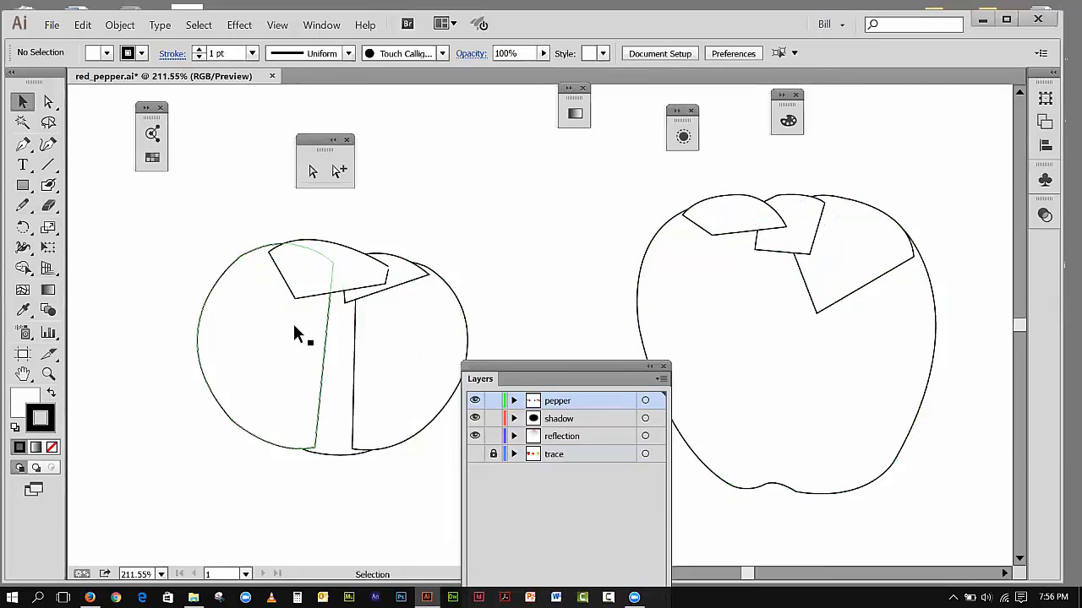
# Step: Bring the tomato's central segment to the front of its overlapping shapes and deselect it
pyautogui.click(347, 343)
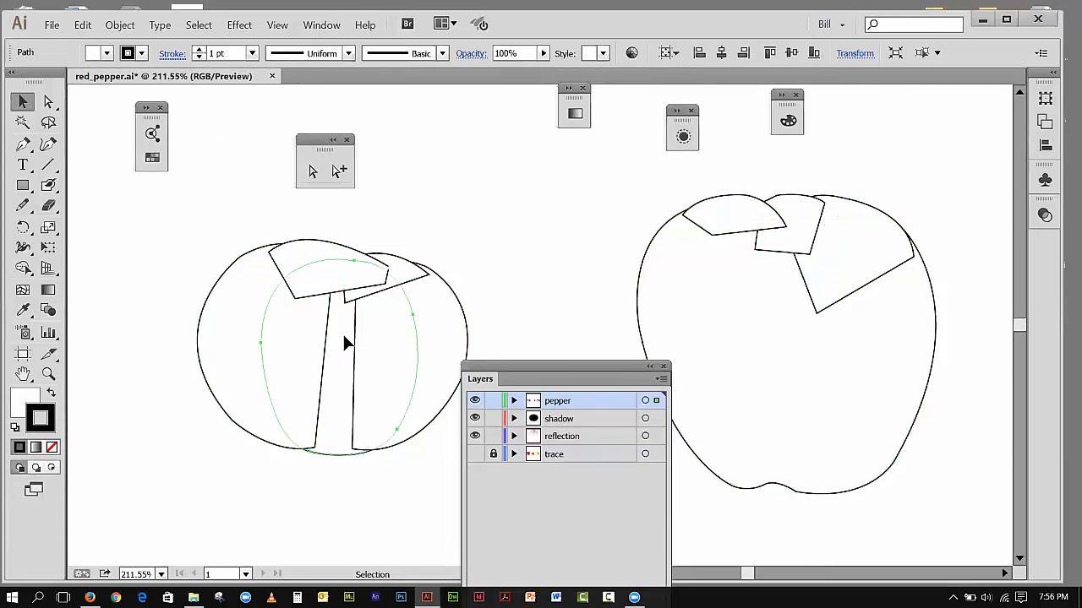
pyautogui.click(120, 25)
pyautogui.moveTo(169, 55)
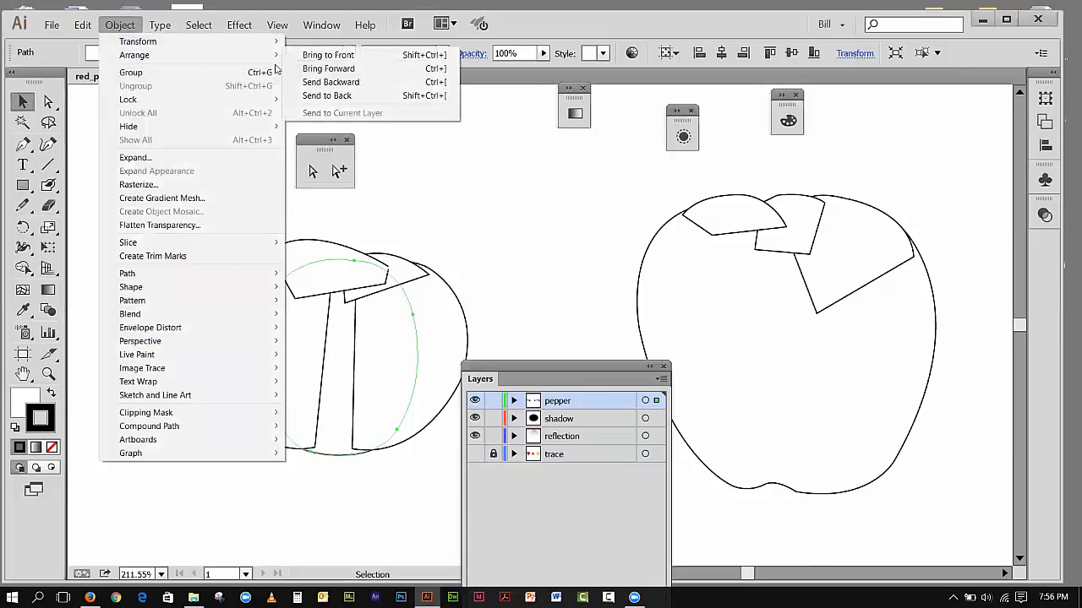
pyautogui.click(321, 54)
pyautogui.click(458, 152)
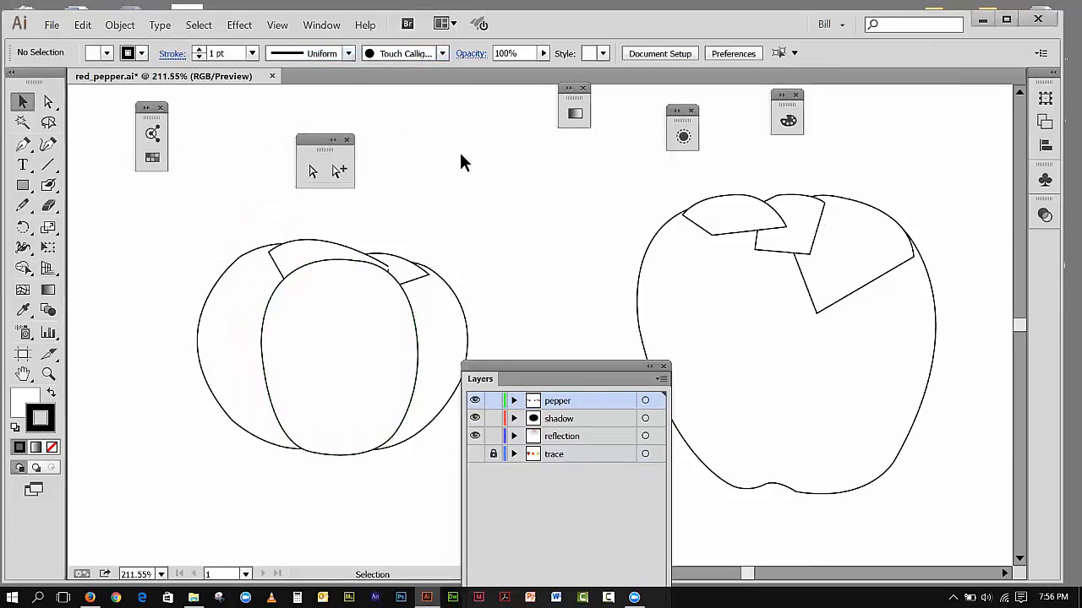
# Step: Bring the apple's main body shape to the front and deselect it
pyautogui.click(779, 306)
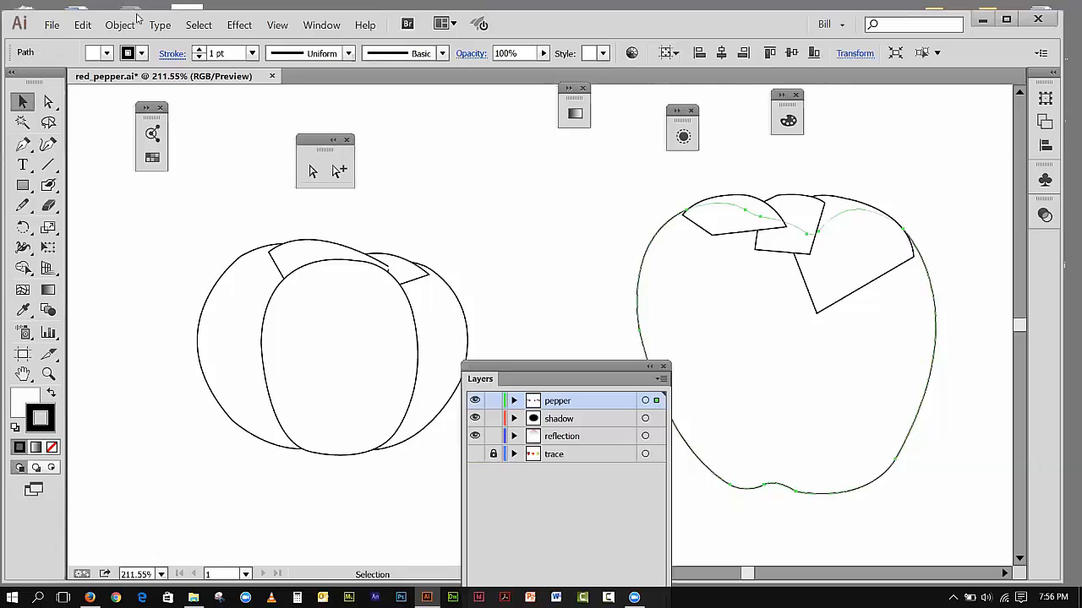
pyautogui.click(120, 26)
pyautogui.moveTo(247, 56)
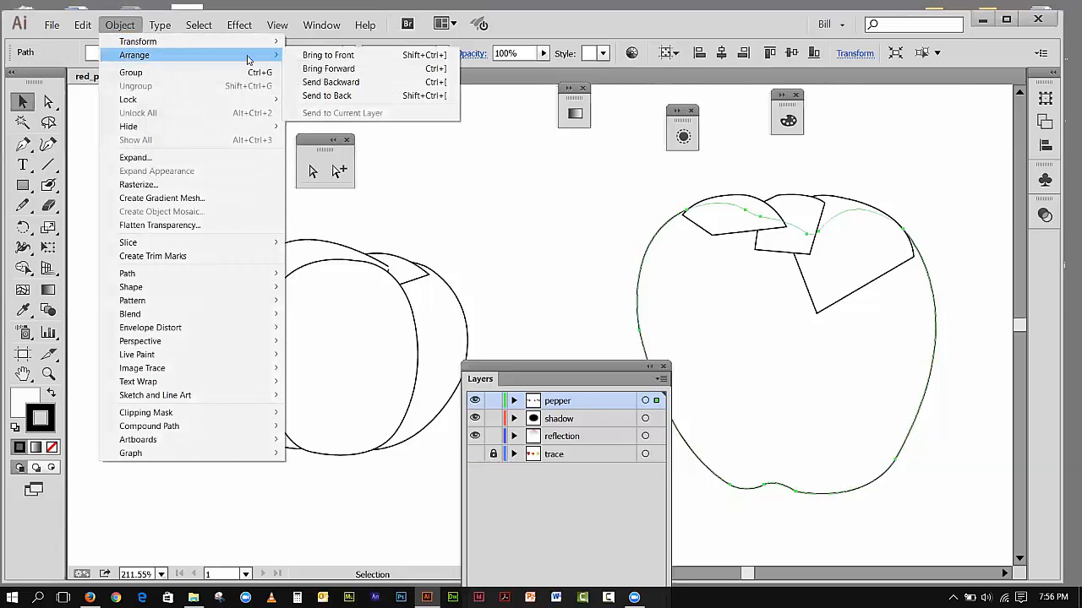
pyautogui.click(295, 57)
pyautogui.click(511, 150)
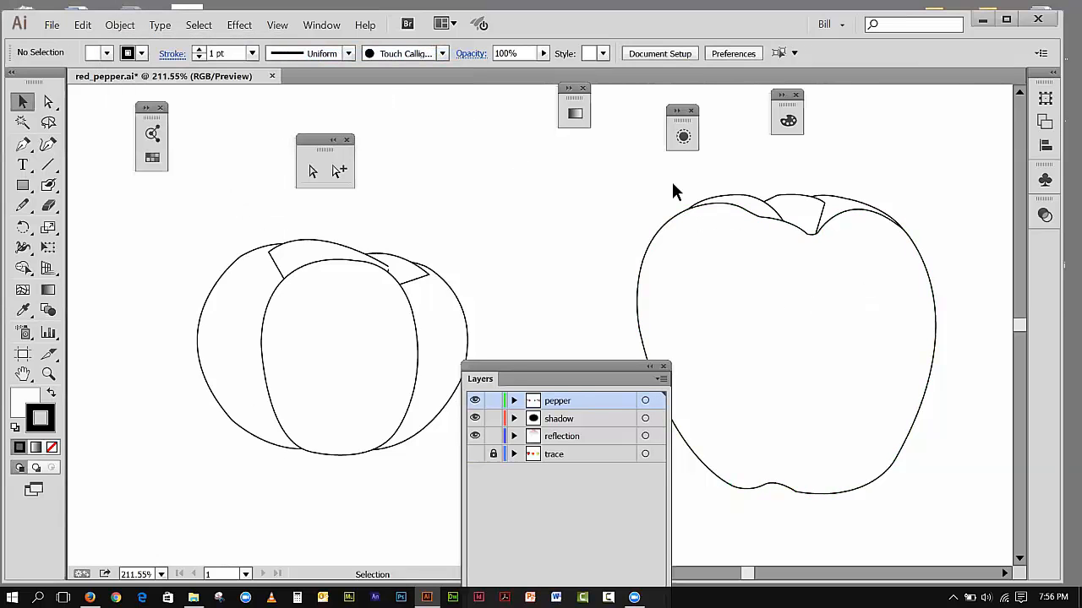
# Step: Send the tomato's two shapes behind the stem area to the back together, and deselect them
pyautogui.click(286, 252)
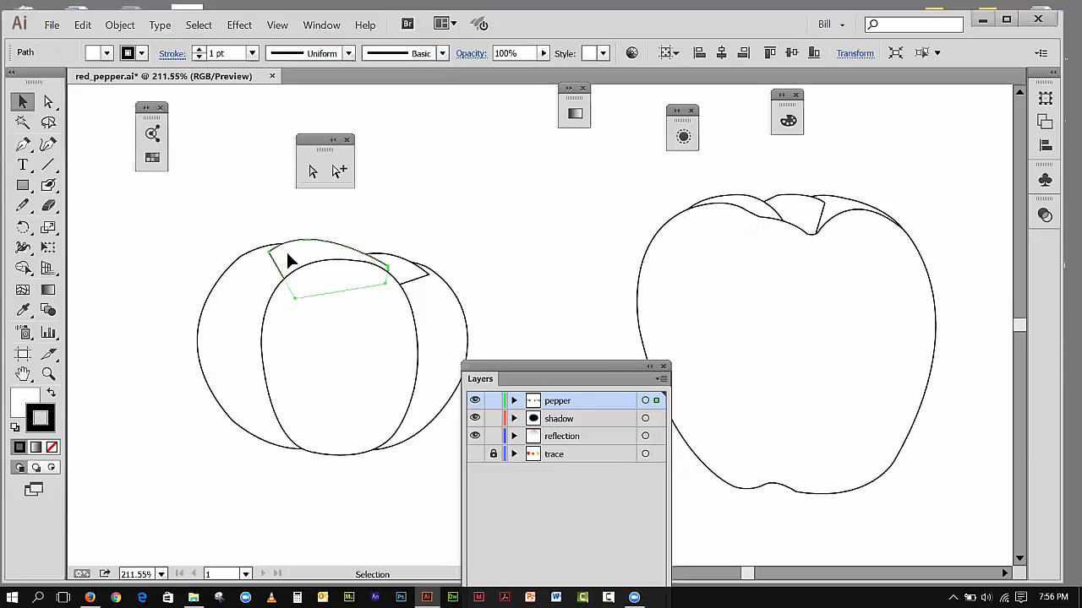
pyautogui.keyDown('shift'); pyautogui.click(404, 276); pyautogui.keyUp('shift')
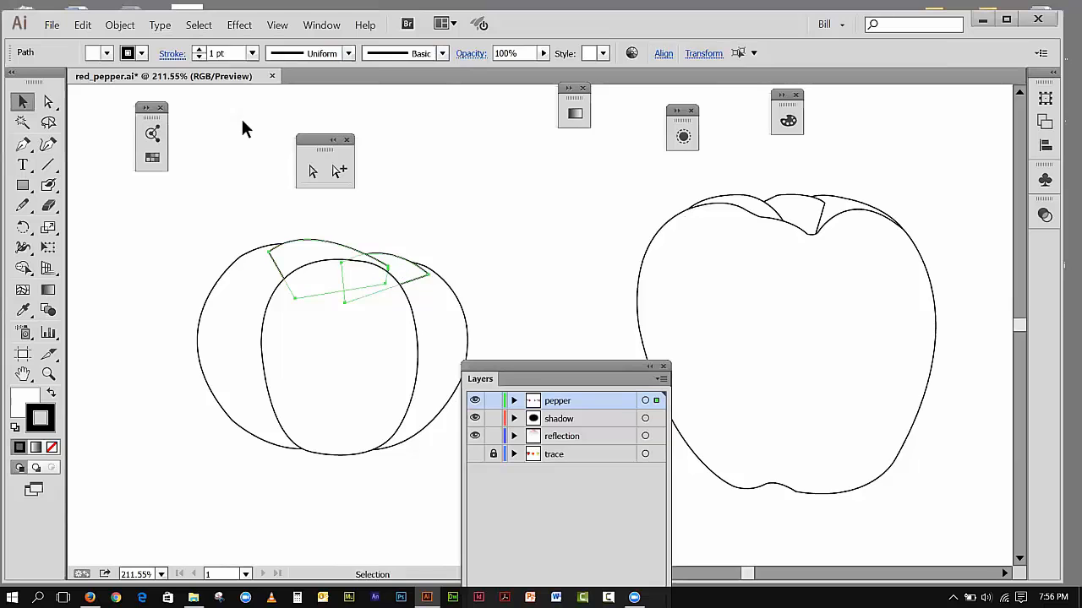
pyautogui.click(120, 24)
pyautogui.moveTo(203, 64)
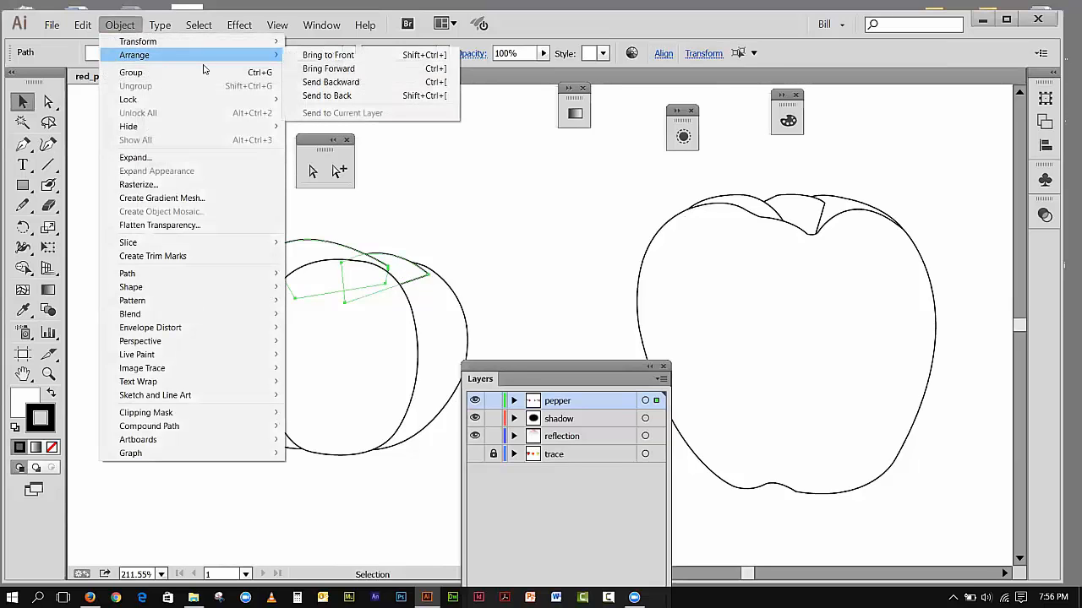
pyautogui.moveTo(248, 49)
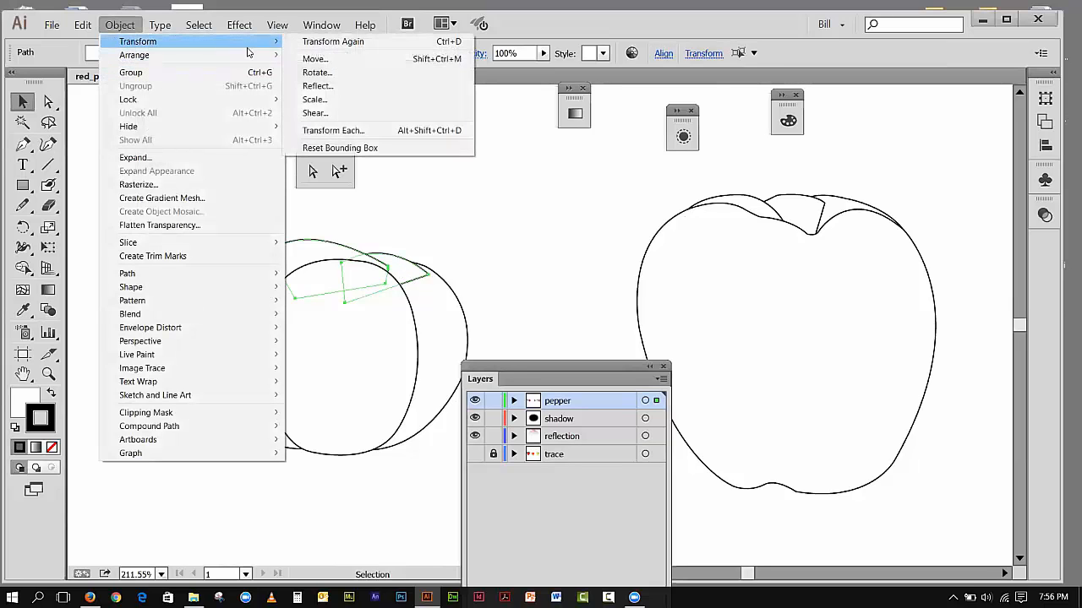
pyautogui.click(414, 98)
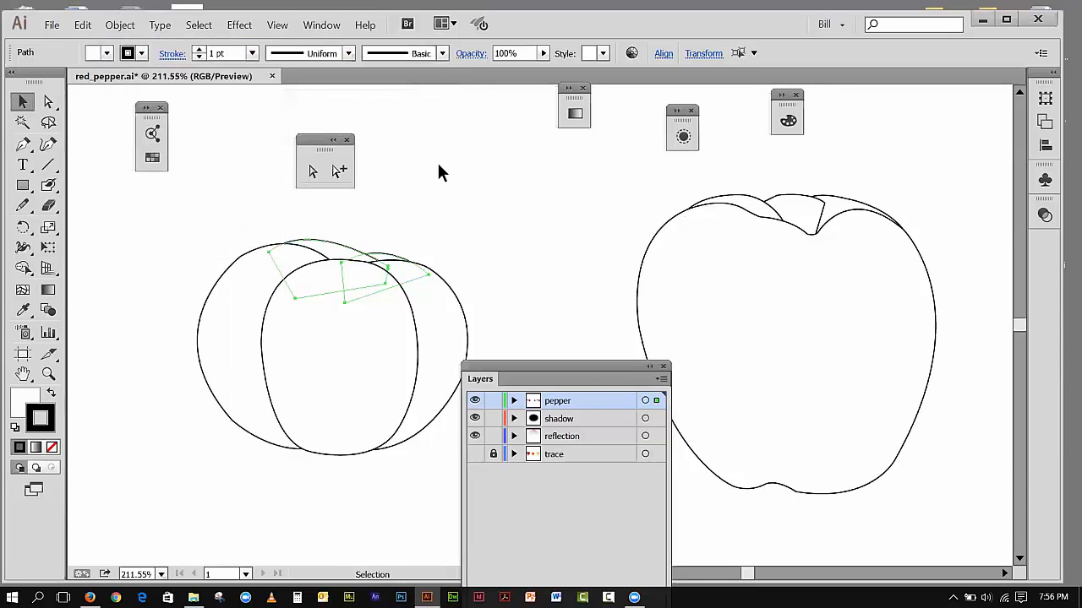
pyautogui.click(439, 167)
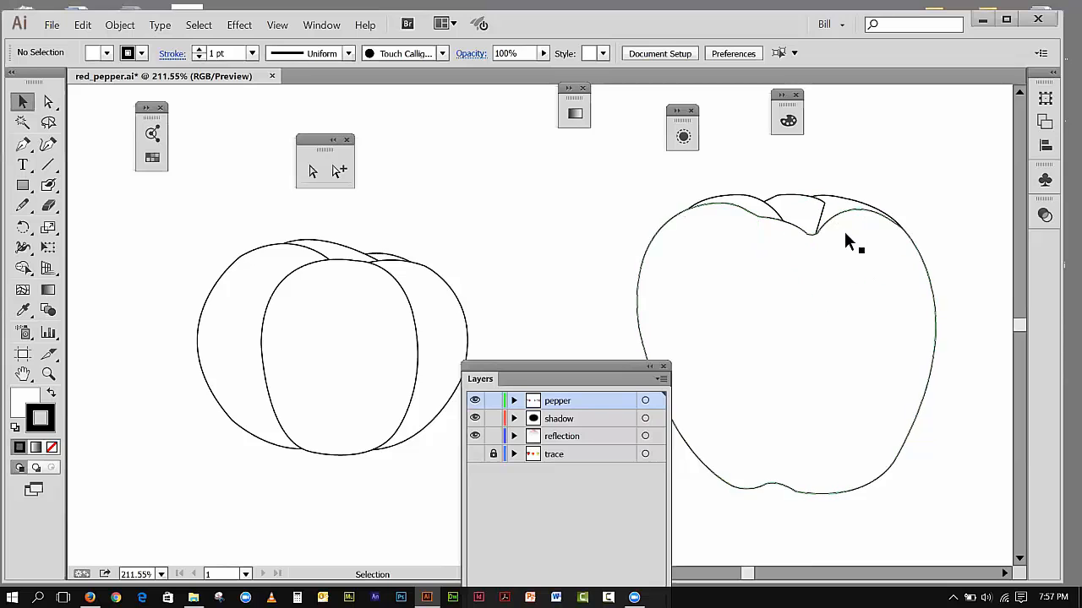
# Step: Send the small middle shape at the apple's crown to the back and deselect it
pyautogui.click(787, 195)
pyautogui.click(119, 24)
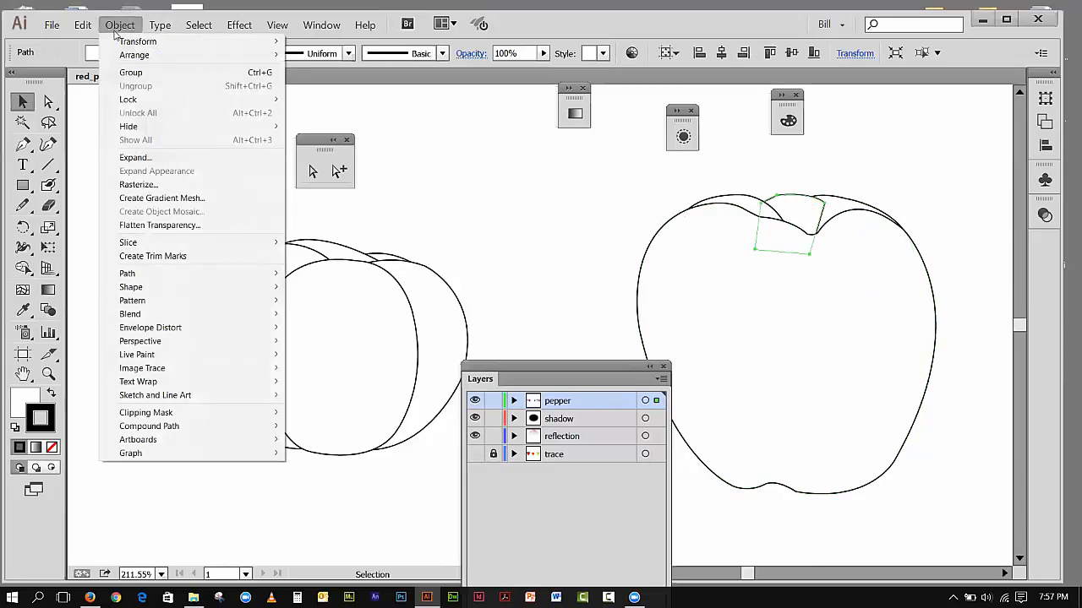
pyautogui.moveTo(118, 57)
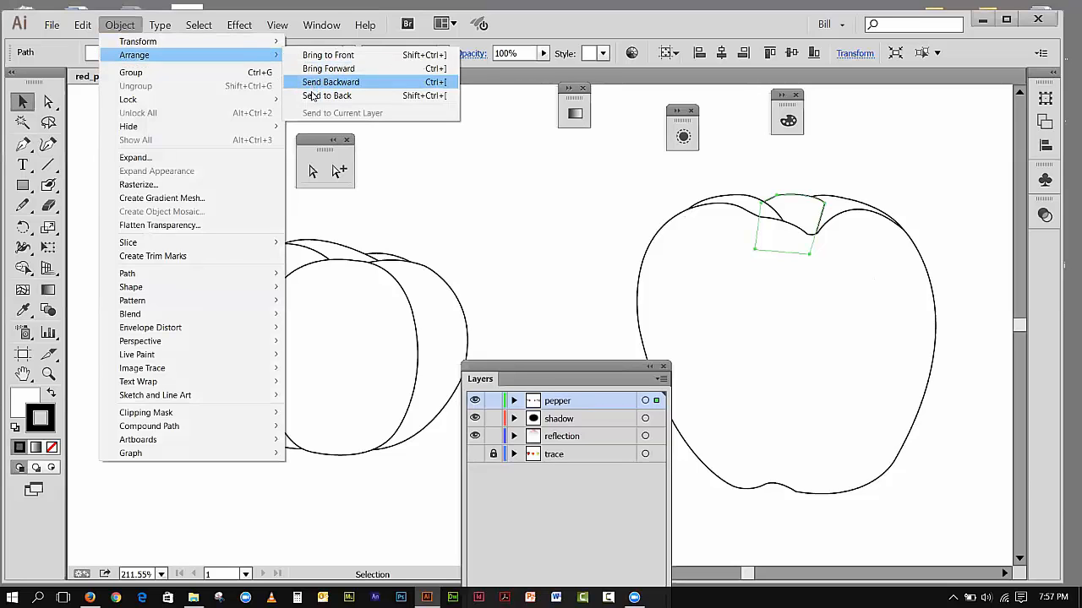
pyautogui.click(322, 94)
pyautogui.click(458, 202)
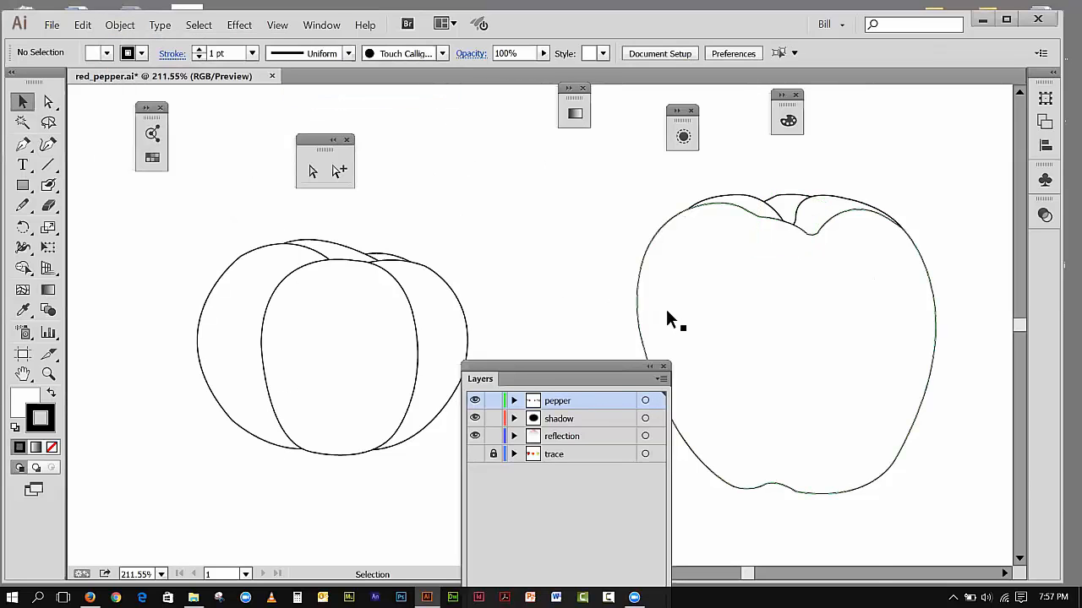
# Step: Fit the whole artboard in the window and move the Layers panel clear of the tomato outline
pyautogui.click(278, 24)
pyautogui.click(288, 148)
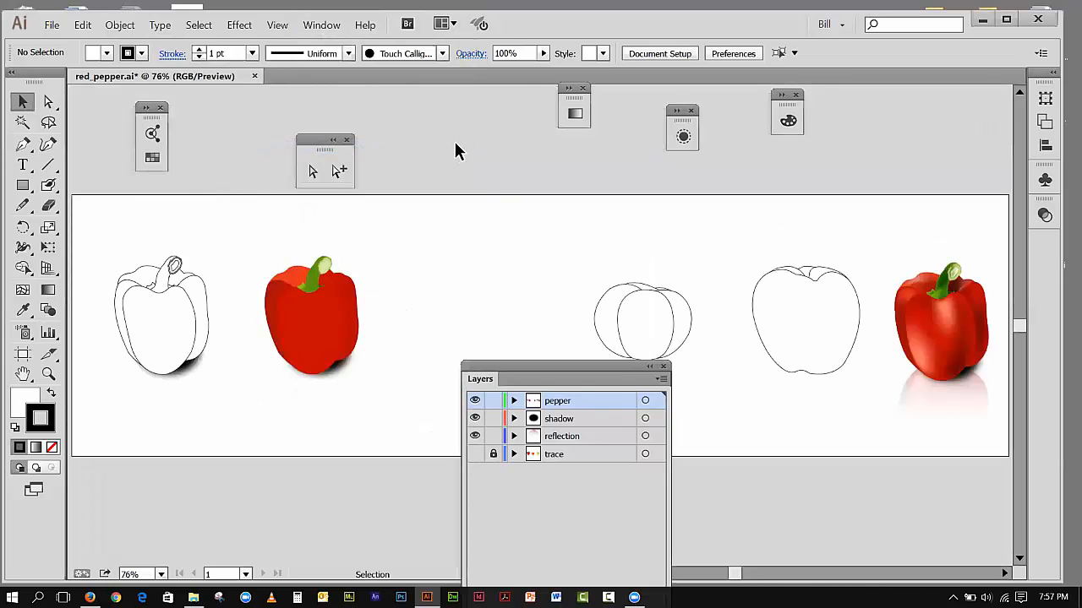
pyautogui.moveTo(548, 367); pyautogui.dragTo(448, 157)
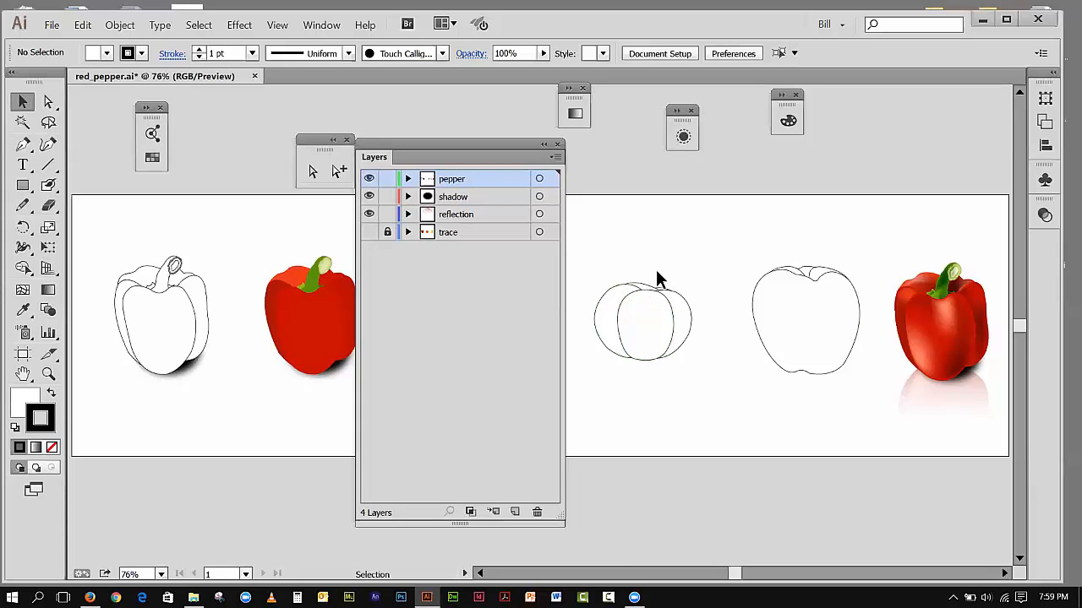
# Step: Show the trace layer and move the Layers panel clear of the tomato's stem, then bring the apple's crown into view
pyautogui.click(368, 231)
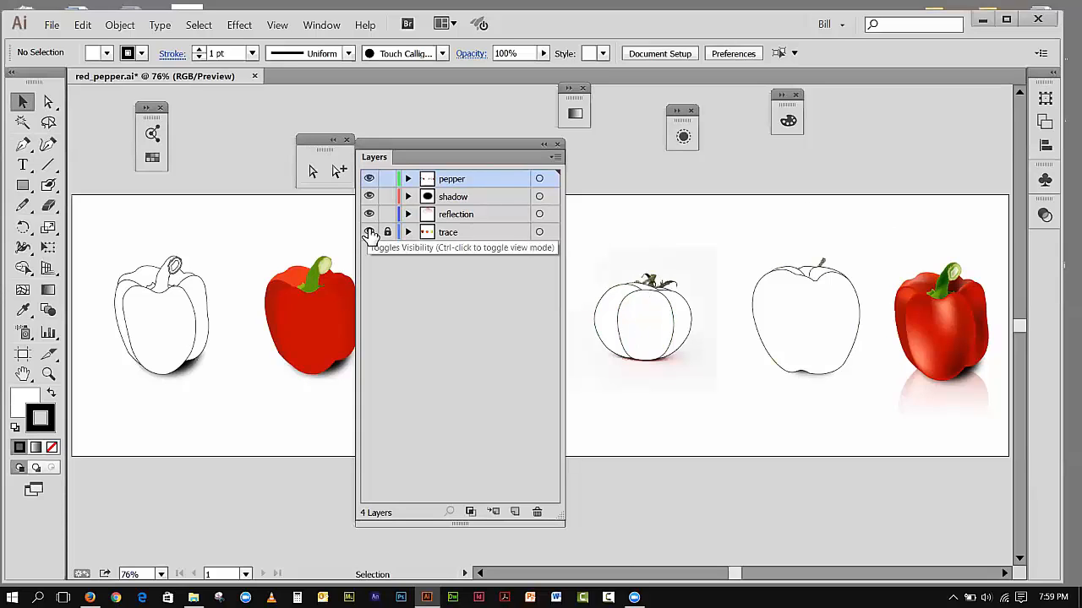
pyautogui.click(48, 373)
pyautogui.moveTo(601, 249); pyautogui.dragTo(682, 305)
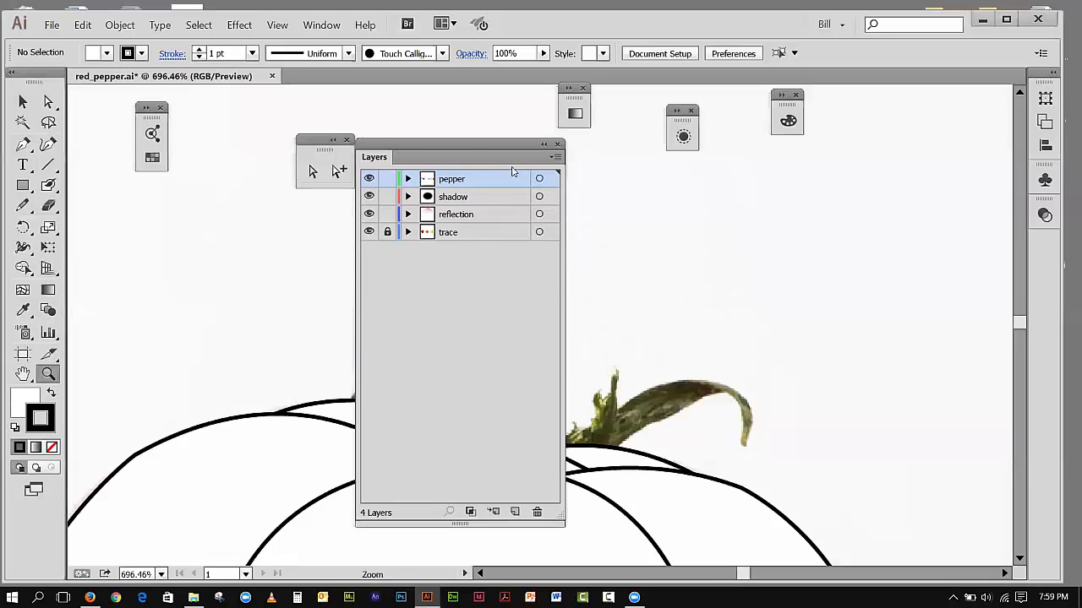
pyautogui.moveTo(467, 147); pyautogui.dragTo(205, 118)
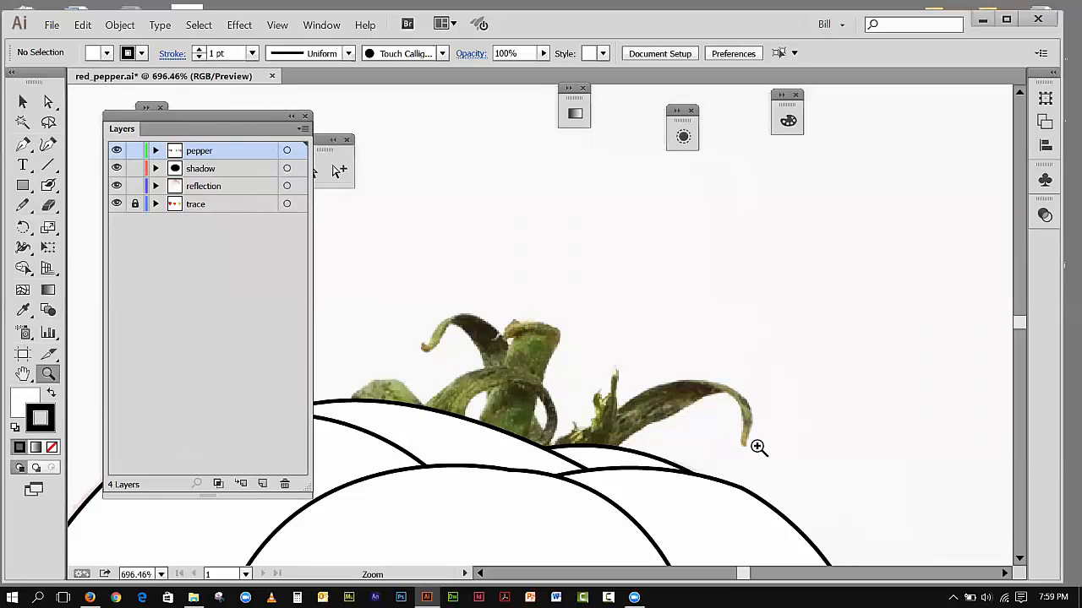
pyautogui.moveTo(737, 575); pyautogui.dragTo(750, 576)
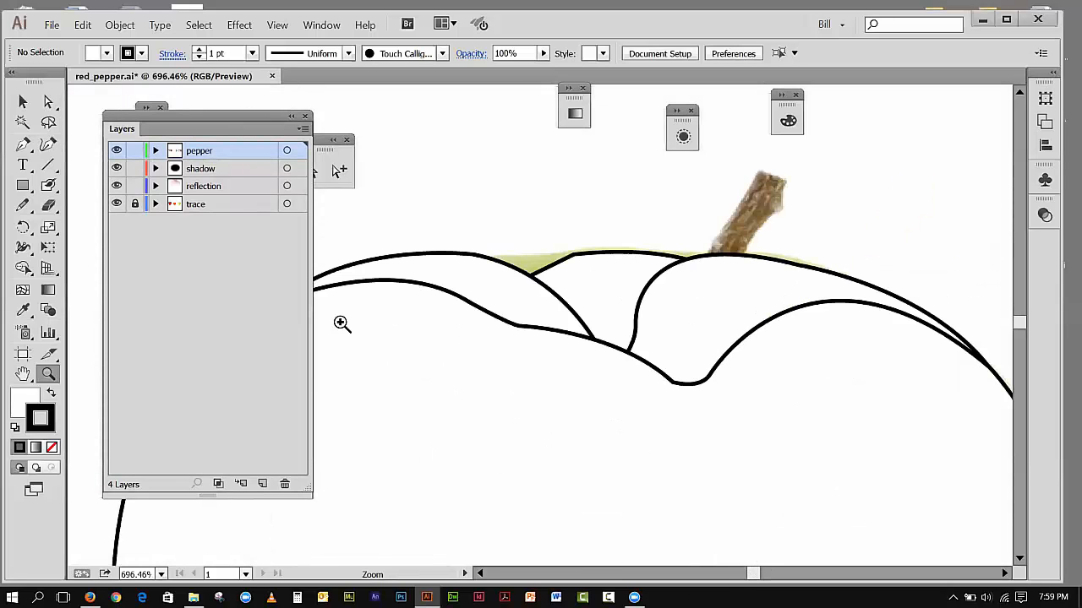
# Step: Hide all of the apple's outline shapes so the photo's full stem can be traced
pyautogui.click(22, 102)
pyautogui.moveTo(493, 179); pyautogui.dragTo(745, 332)
pyautogui.click(681, 199)
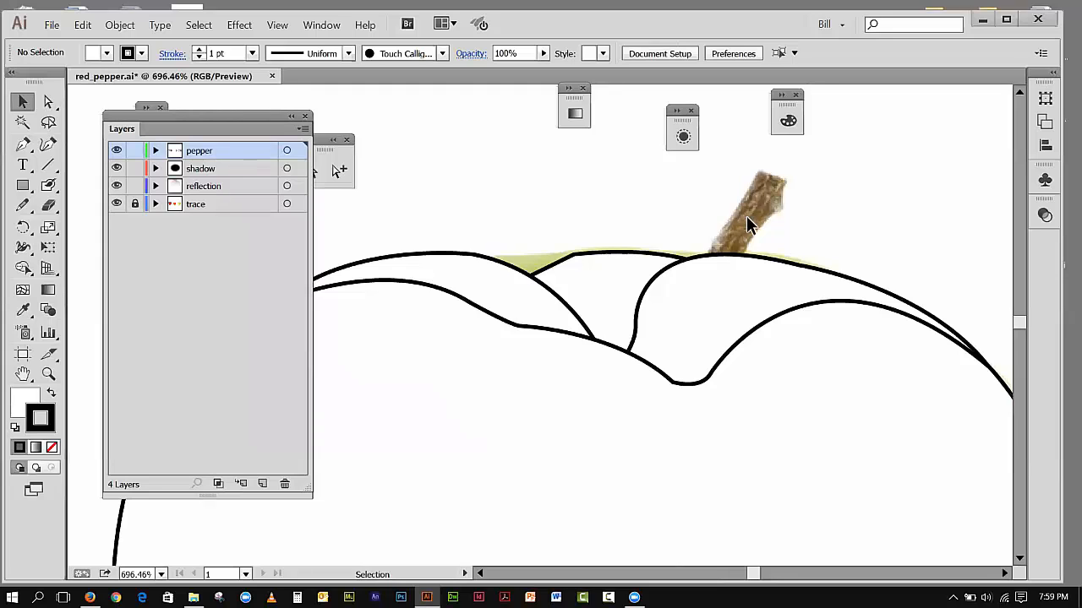
pyautogui.moveTo(576, 255); pyautogui.dragTo(688, 377)
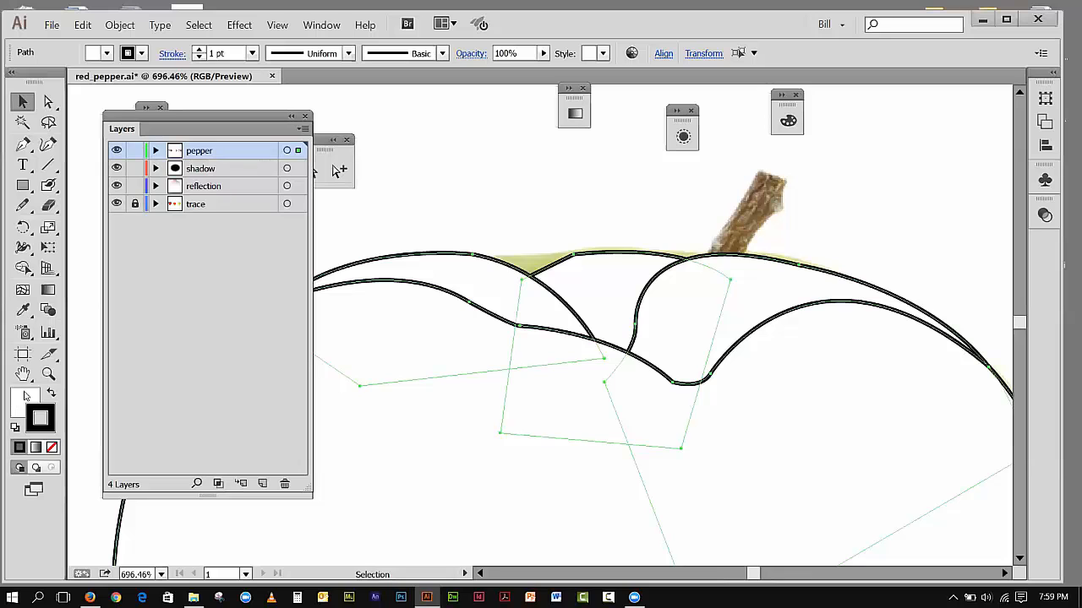
pyautogui.click(120, 28)
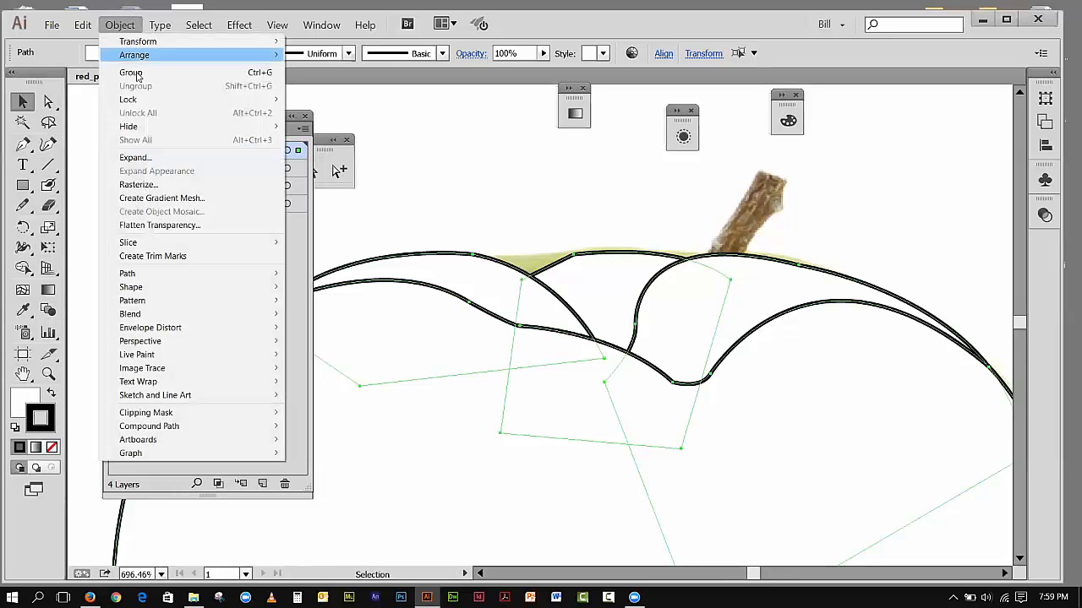
pyautogui.moveTo(171, 129)
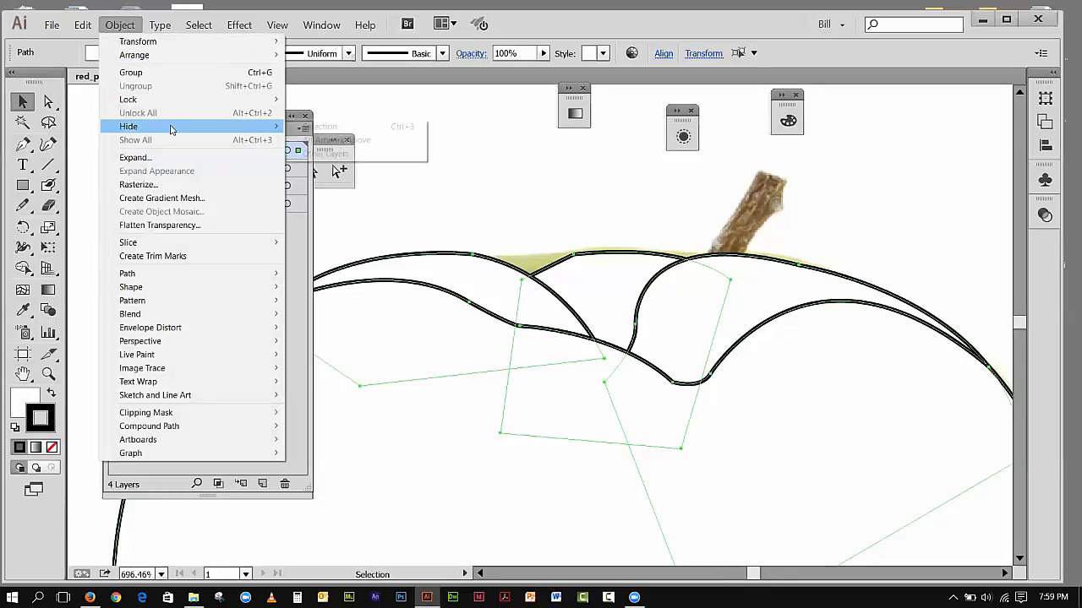
pyautogui.click(297, 126)
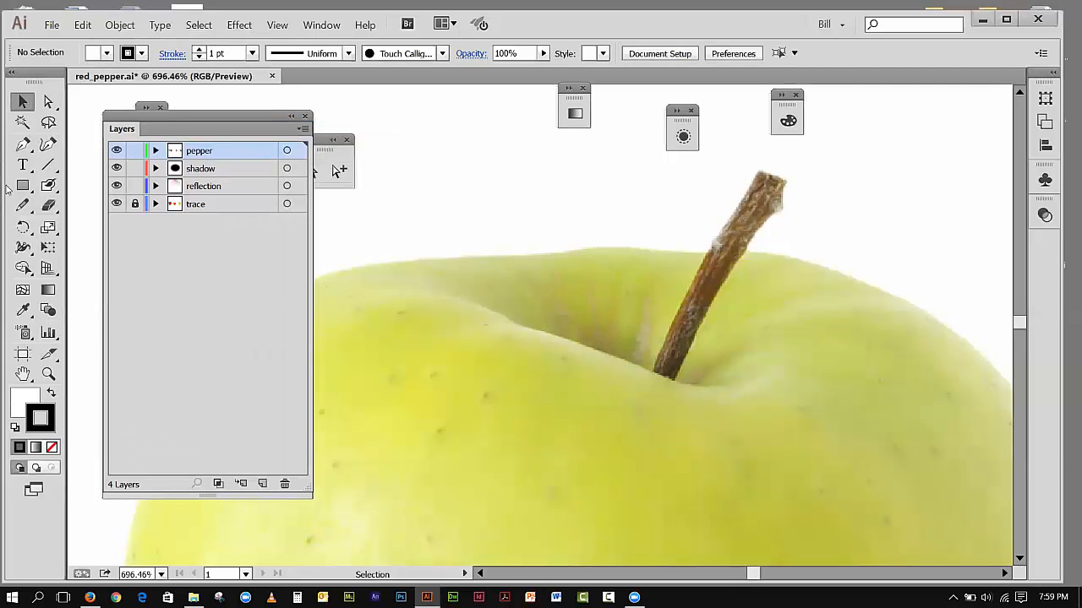
# Step: Trace the apple stem with the Pen tool from its base up the left edge and across the tip
pyautogui.click(23, 145)
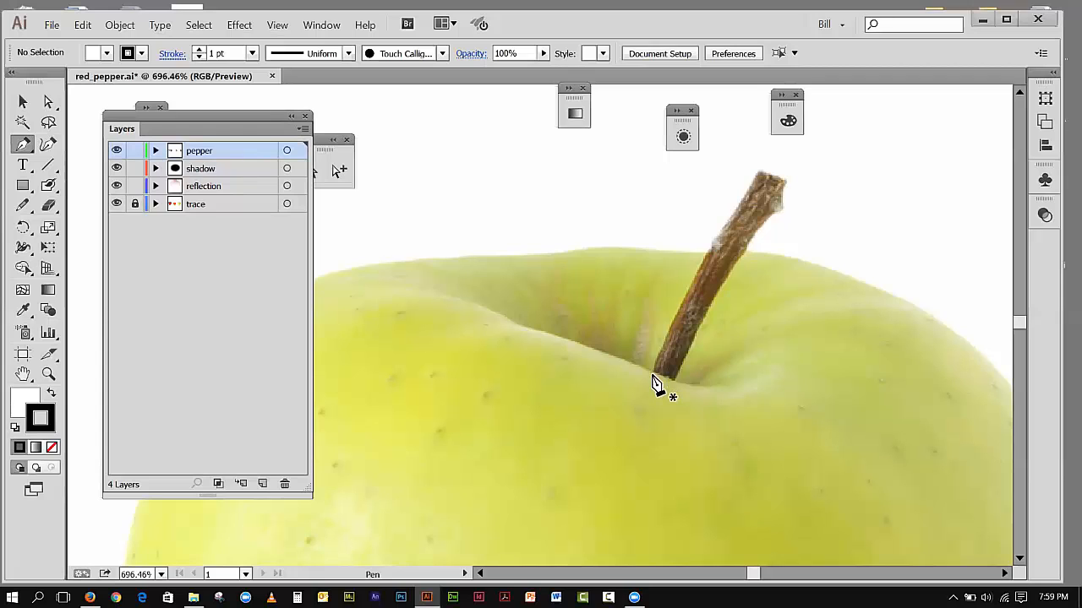
pyautogui.moveTo(652, 373); pyautogui.dragTo(668, 338)
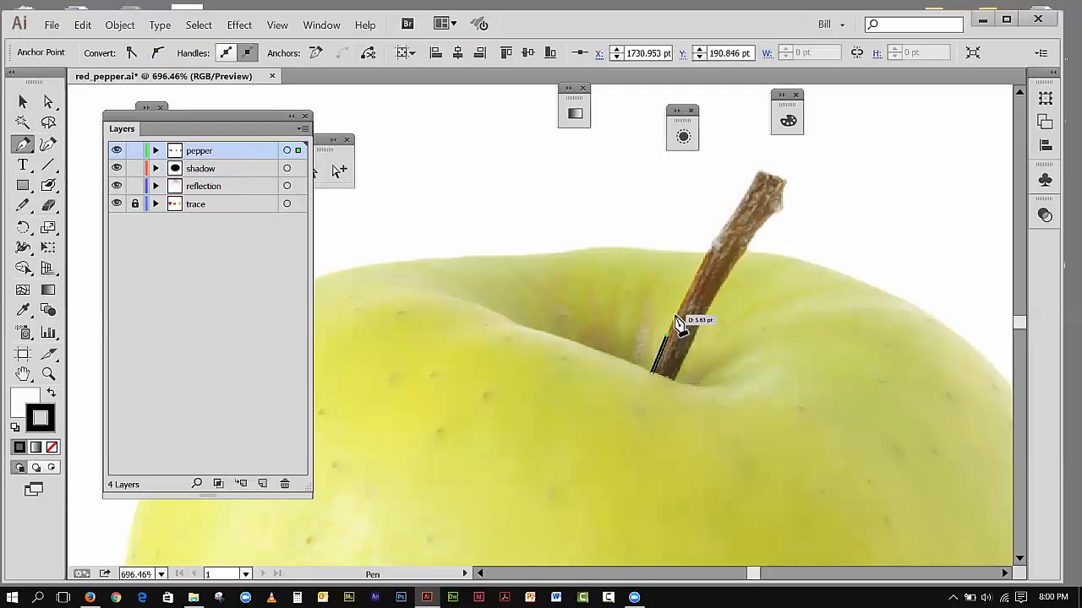
pyautogui.click(684, 299)
pyautogui.moveTo(708, 252); pyautogui.dragTo(752, 193)
pyautogui.click(750, 187)
pyautogui.click(751, 174)
pyautogui.moveTo(764, 172); pyautogui.dragTo(778, 183)
pyautogui.click(777, 177)
pyautogui.click(786, 180)
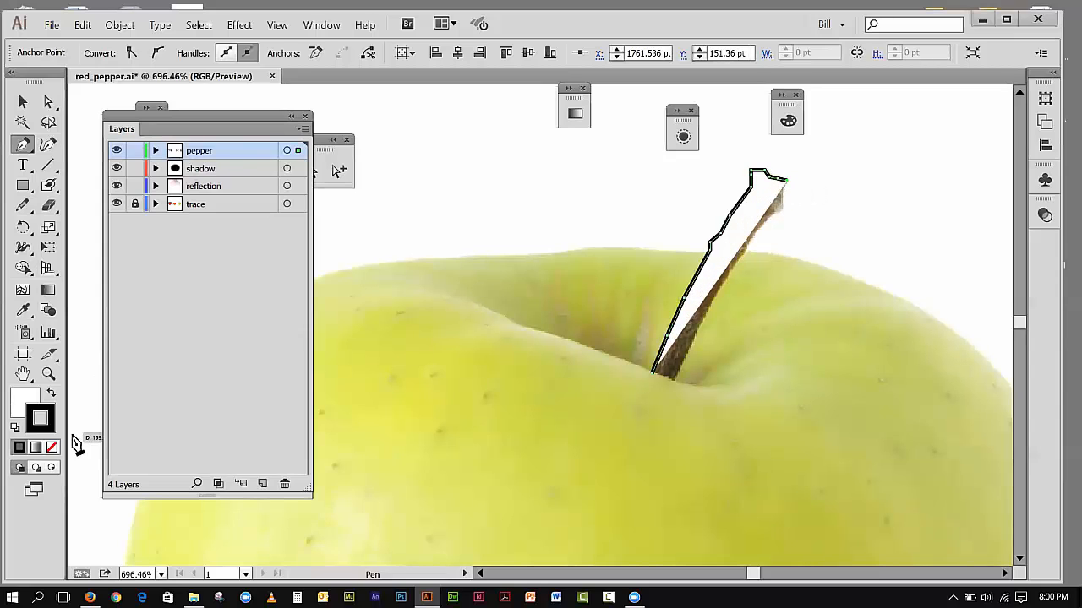
# Step: Set the open stem path's fill to none and continue tracing down the right side from the tip to the knot
pyautogui.click(26, 406)
pyautogui.click(52, 447)
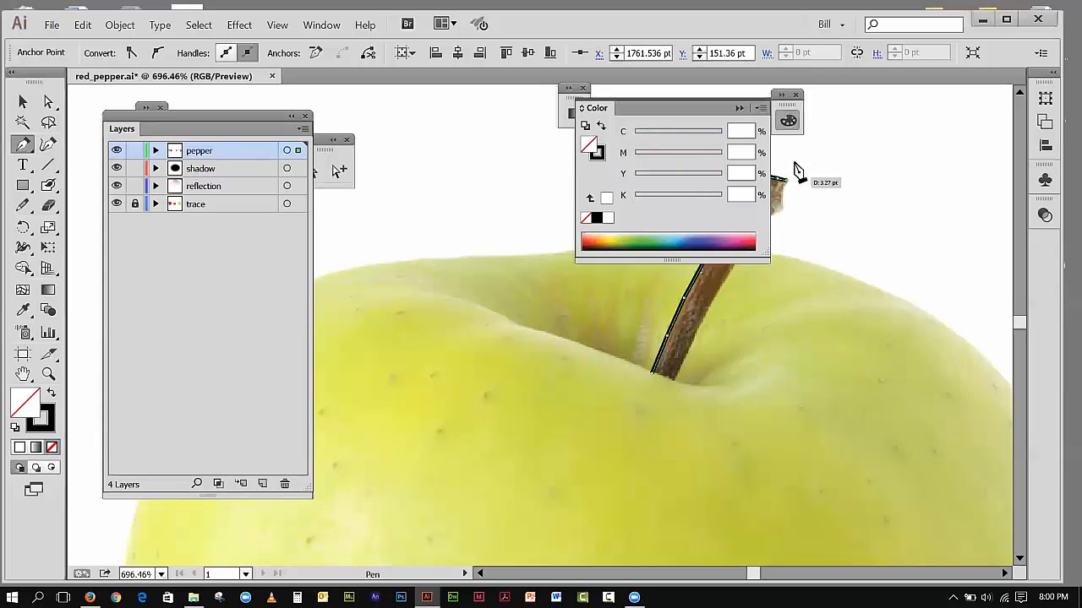
pyautogui.click(783, 188)
pyautogui.click(783, 212)
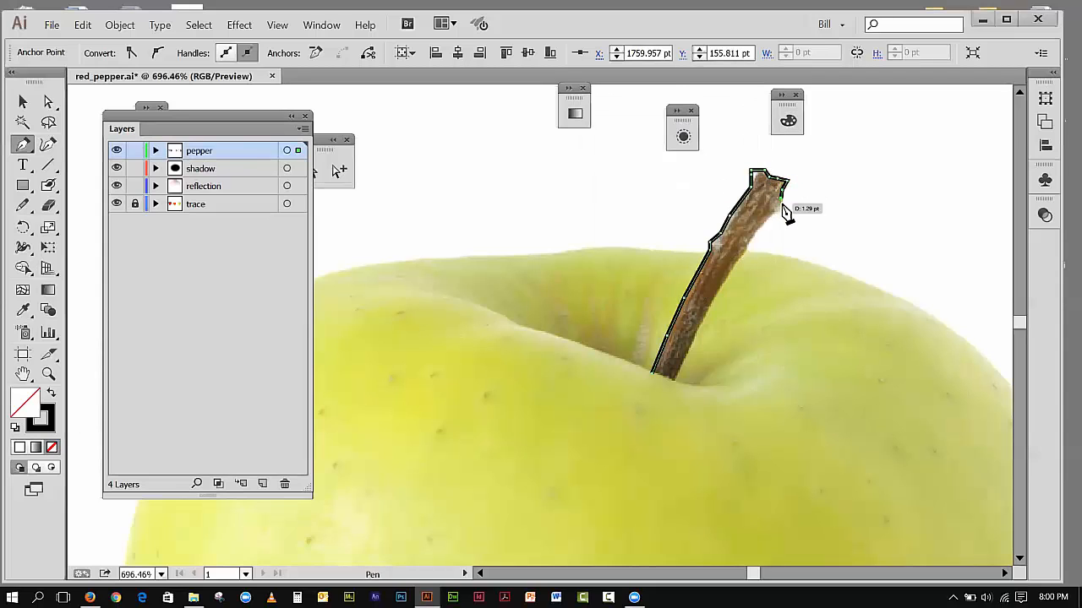
pyautogui.click(771, 219)
pyautogui.click(754, 241)
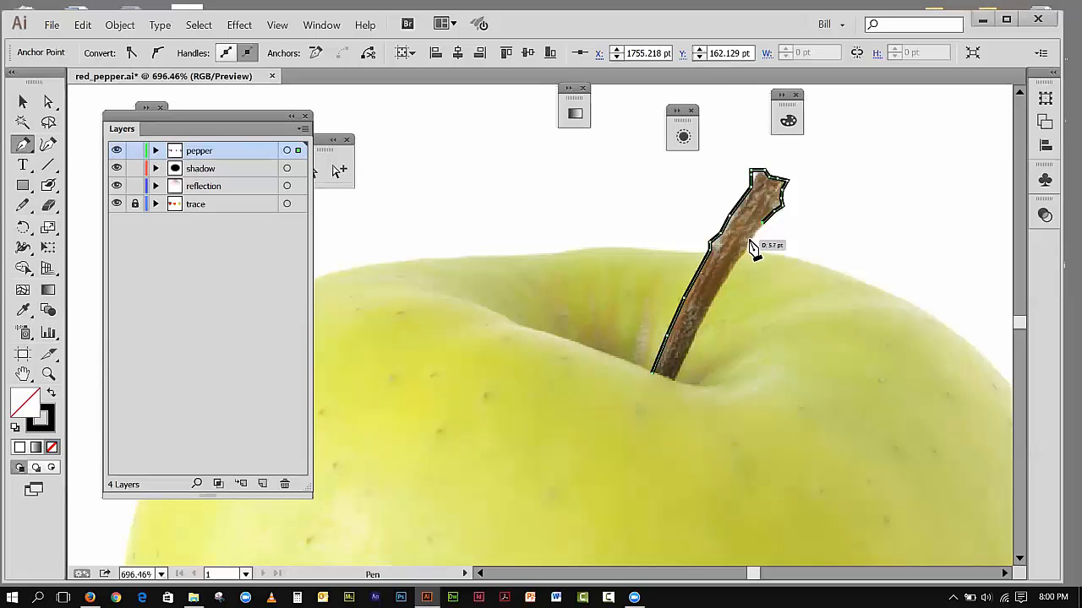
pyautogui.click(748, 248)
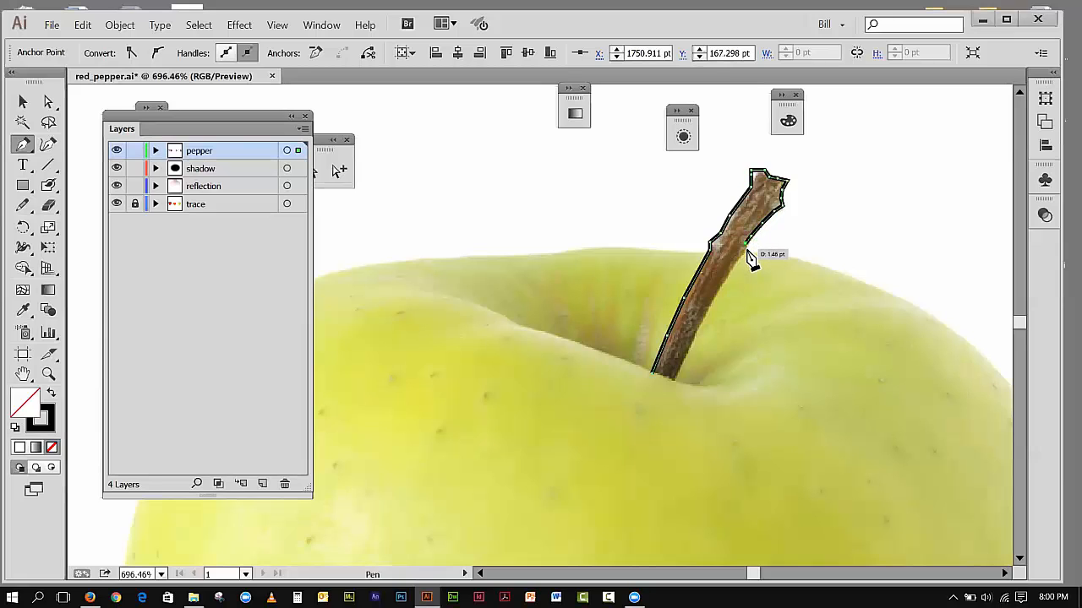
# Step: Trace around the knot and down the stem's lower right edge, close the path at the base and deselect it
pyautogui.click(747, 258)
pyautogui.click(738, 255)
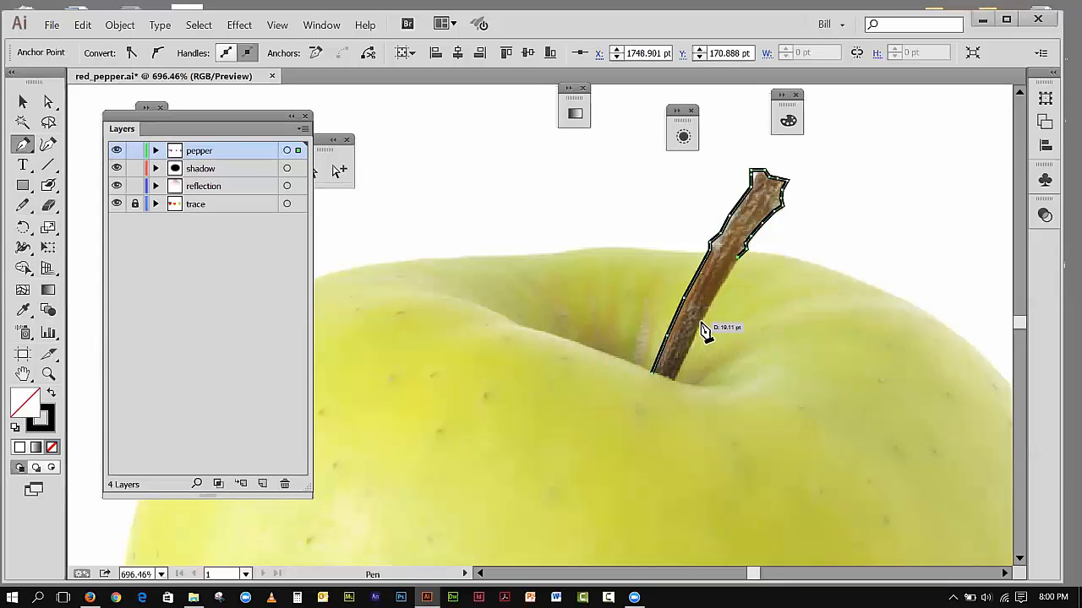
pyautogui.click(703, 321)
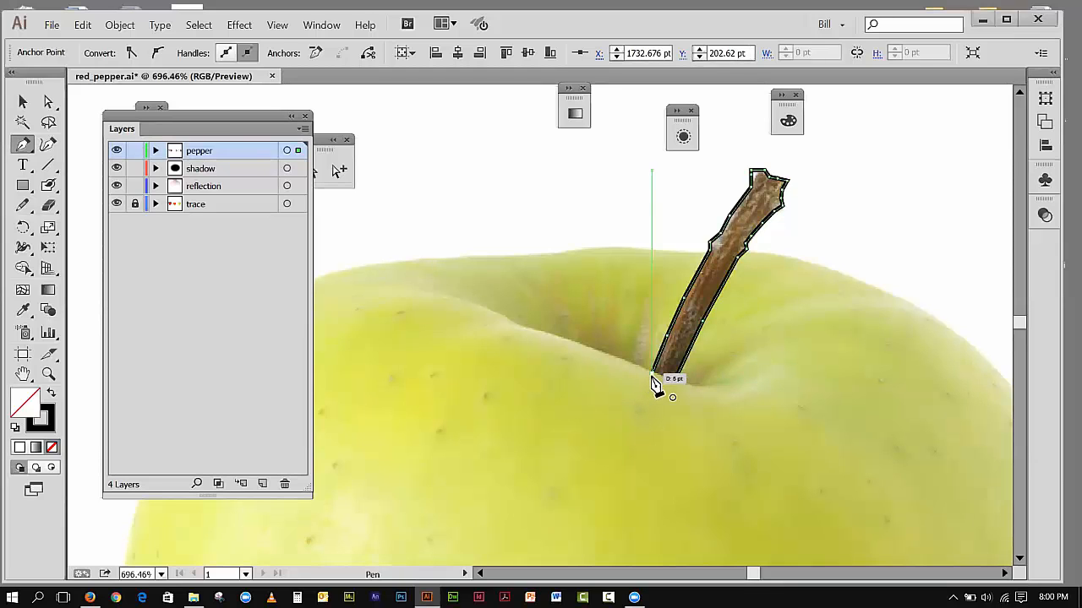
pyautogui.click(653, 375)
pyautogui.click(653, 377)
pyautogui.click(23, 101)
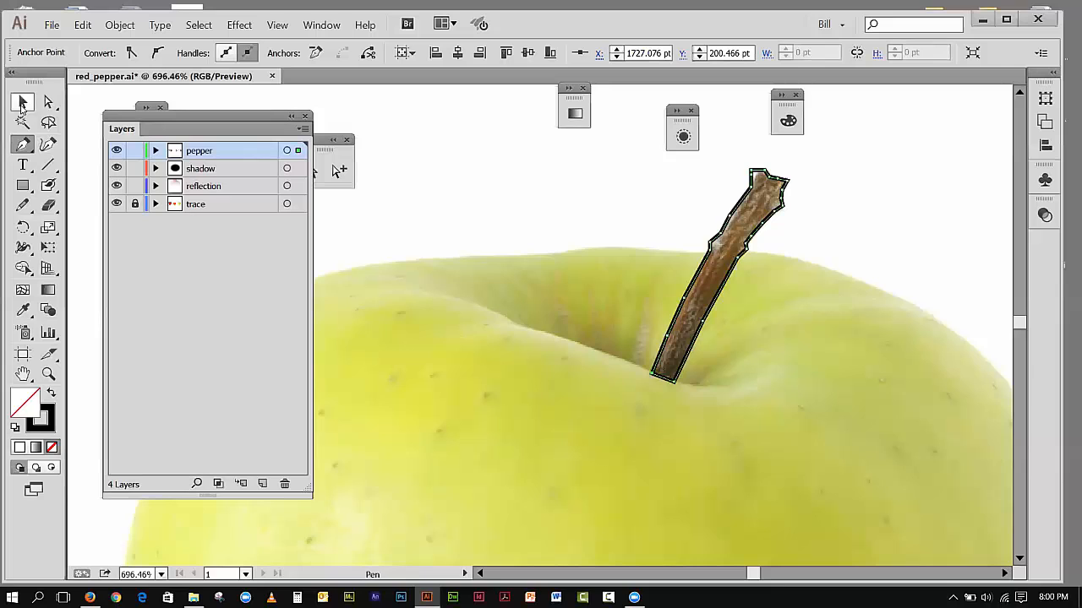
pyautogui.click(854, 186)
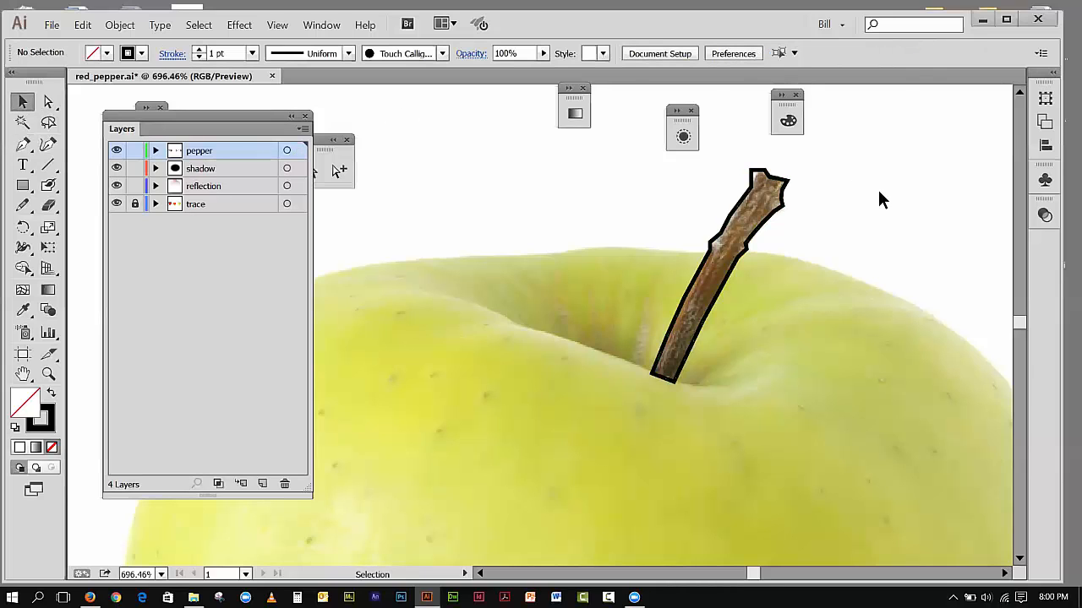
# Step: Show all of the hidden apple shapes again and deselect them
pyautogui.click(277, 24)
pyautogui.click(319, 148)
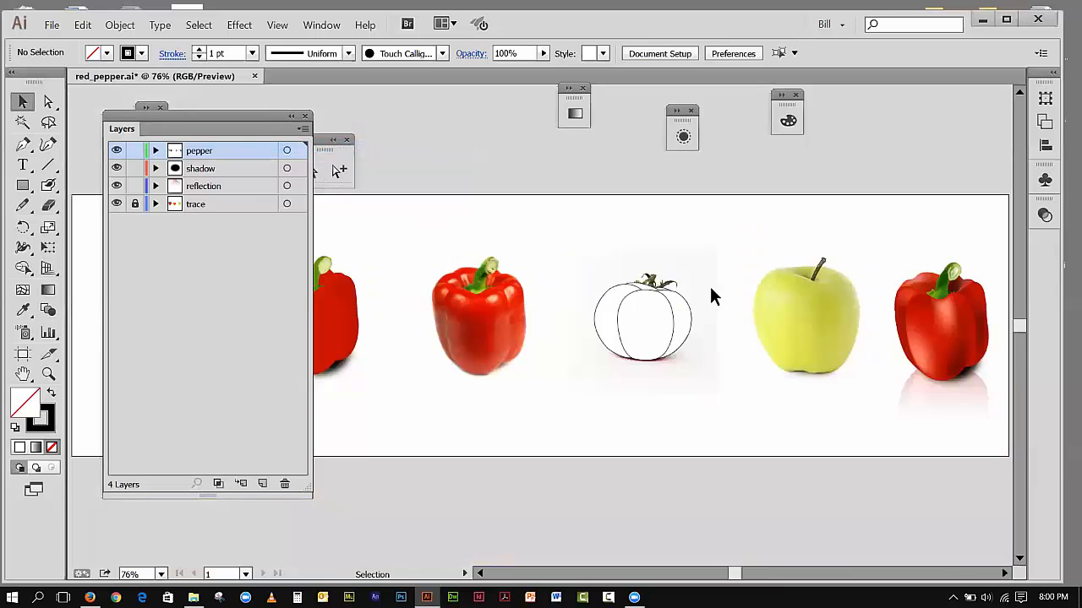
pyautogui.click(119, 25)
pyautogui.click(135, 138)
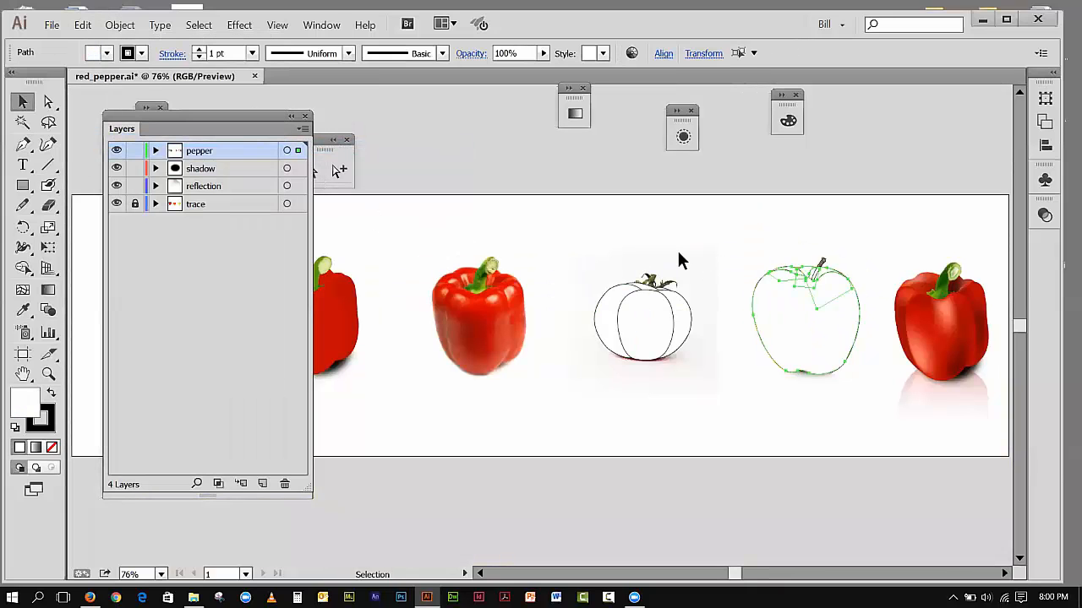
pyautogui.press('z')
pyautogui.moveTo(732, 233); pyautogui.dragTo(887, 385)
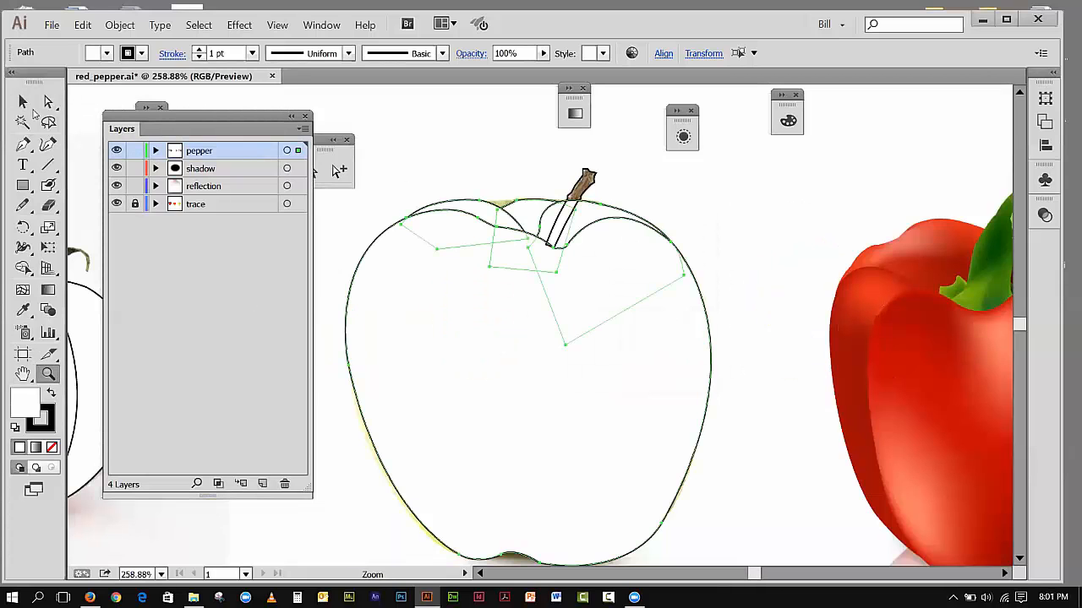
pyautogui.click(23, 101)
pyautogui.click(474, 148)
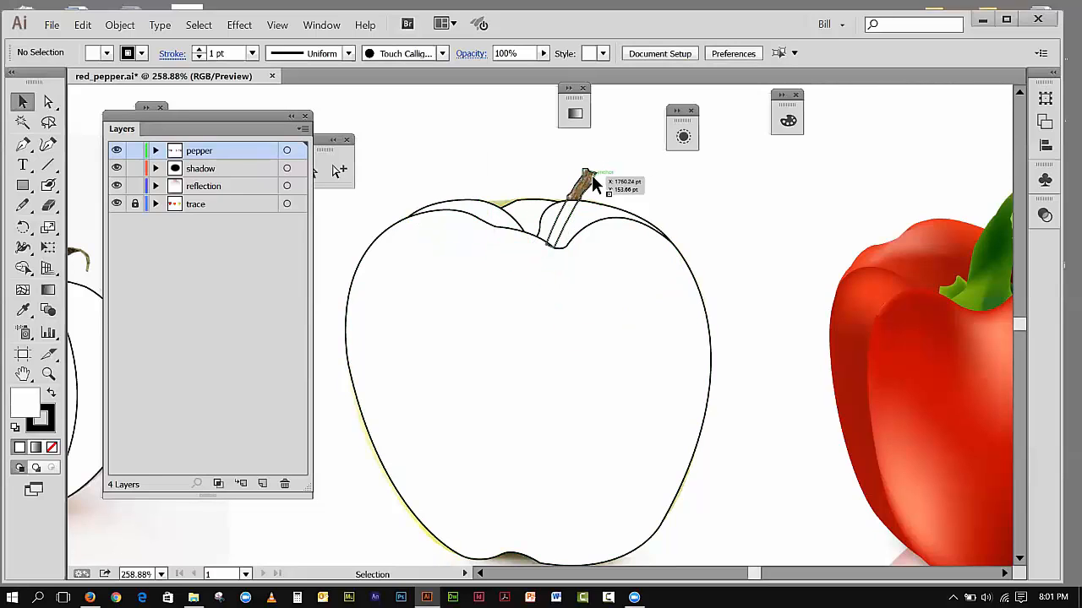
# Step: Apply the default white fill and black stroke to the apple's stem and deselect it
pyautogui.click(592, 175)
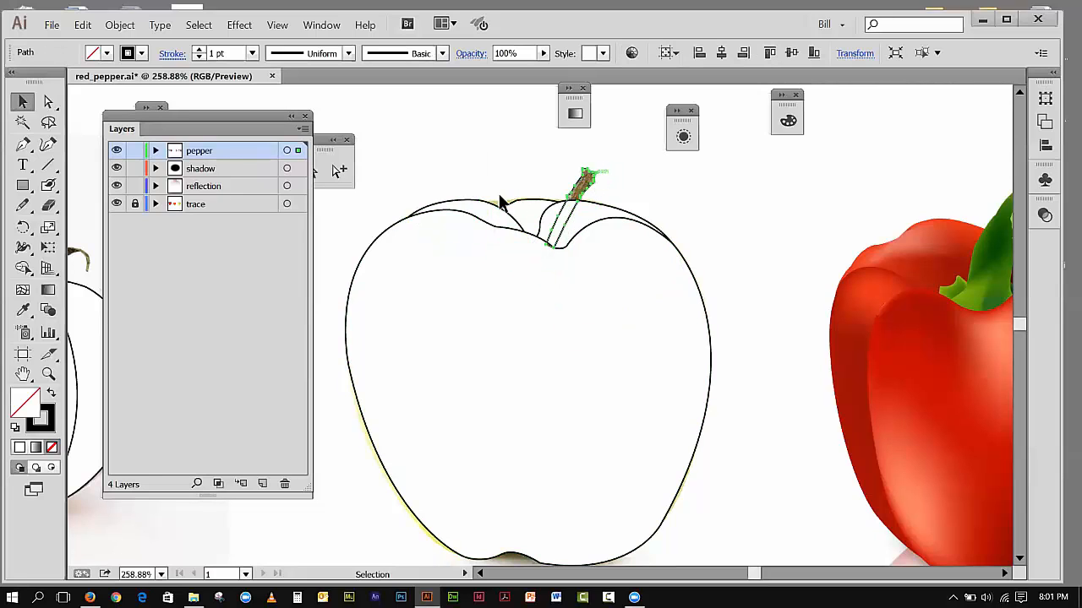
pyautogui.click(14, 428)
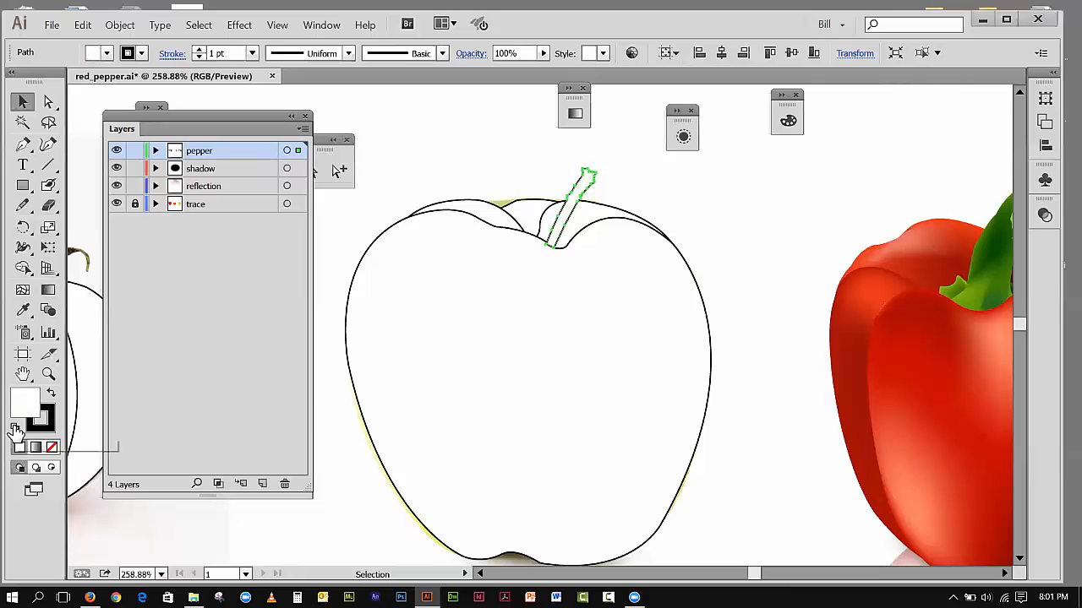
pyautogui.click(519, 144)
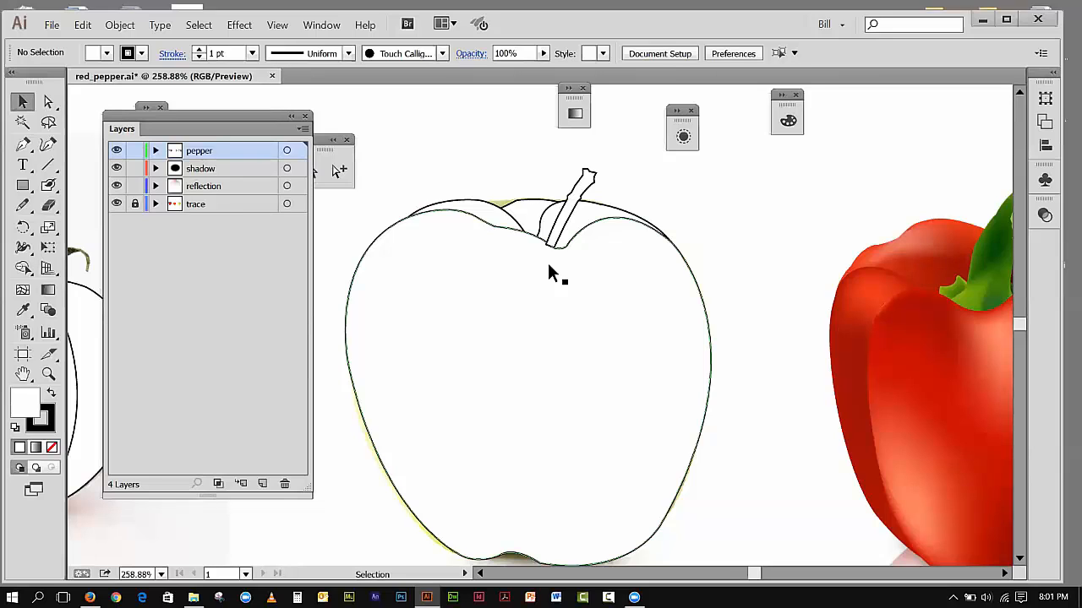
# Step: Cut the stem and paste it directly behind the apple's main body shape, and deselect it
pyautogui.click(589, 186)
pyautogui.click(82, 25)
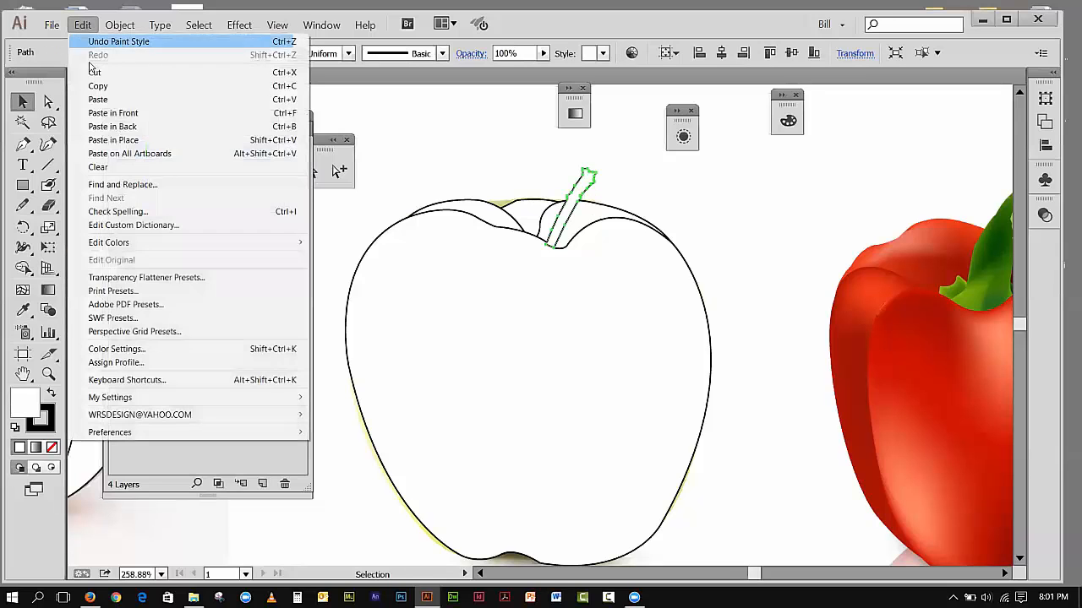
pyautogui.click(96, 72)
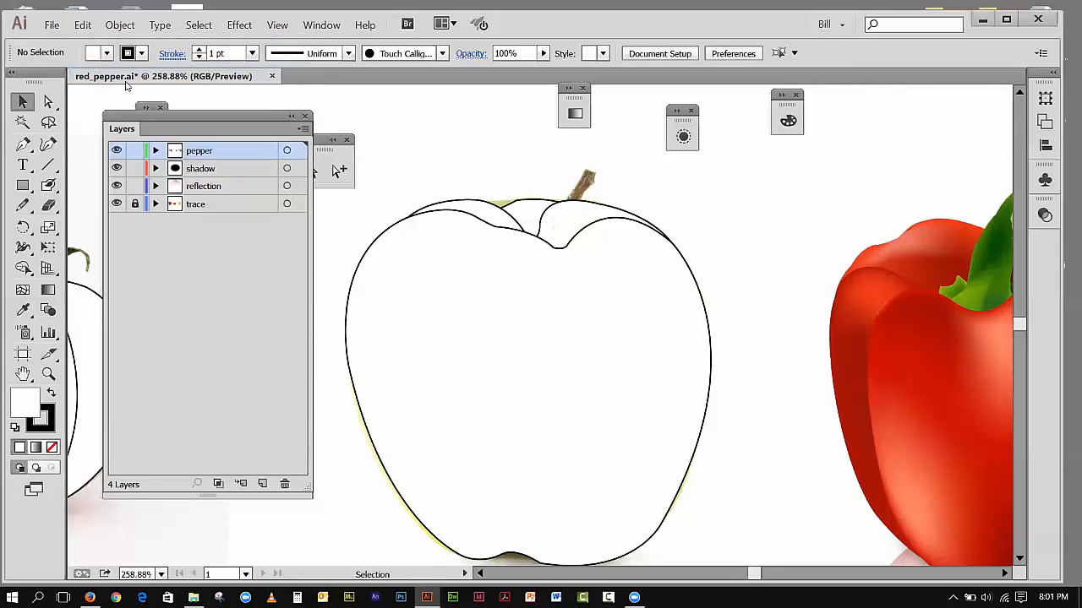
pyautogui.click(576, 232)
pyautogui.click(83, 25)
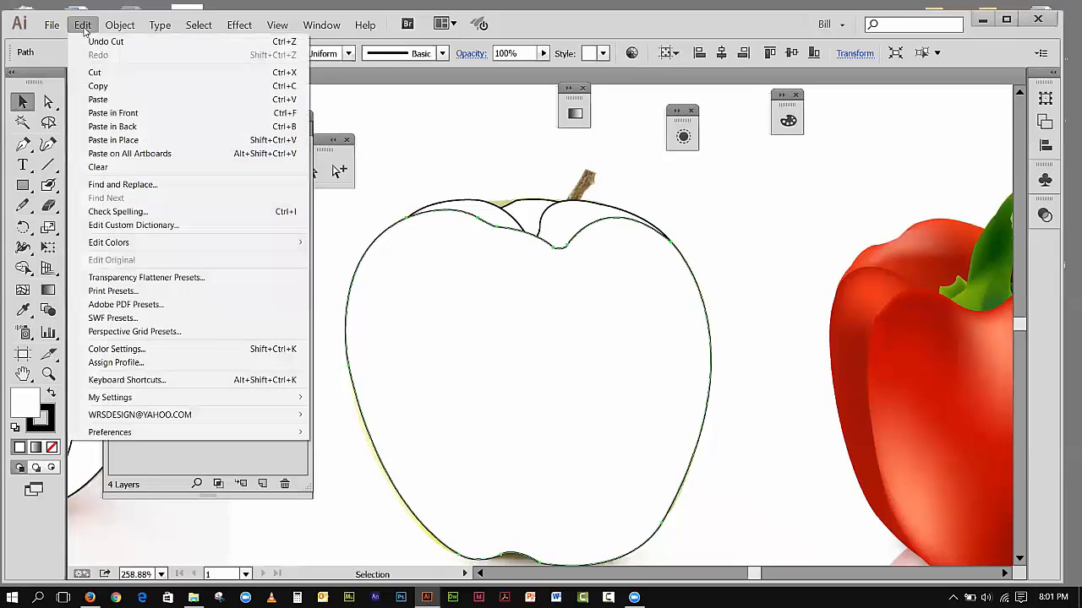
pyautogui.click(108, 126)
pyautogui.click(415, 127)
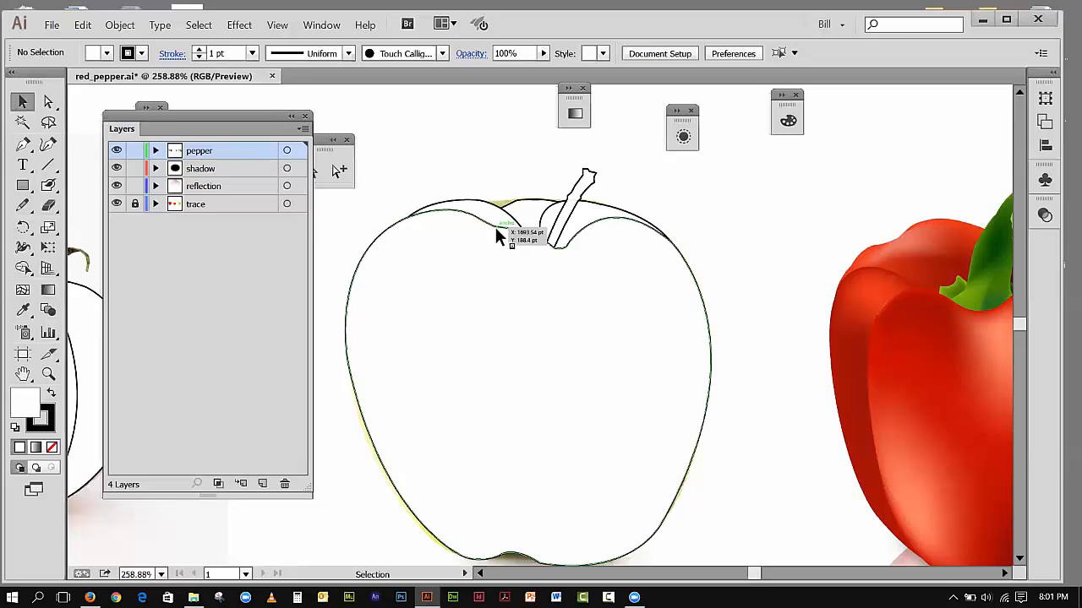
# Step: Swap the stem's fill and stroke to give it a black fill, set its stroke to none and deselect it
pyautogui.click(594, 172)
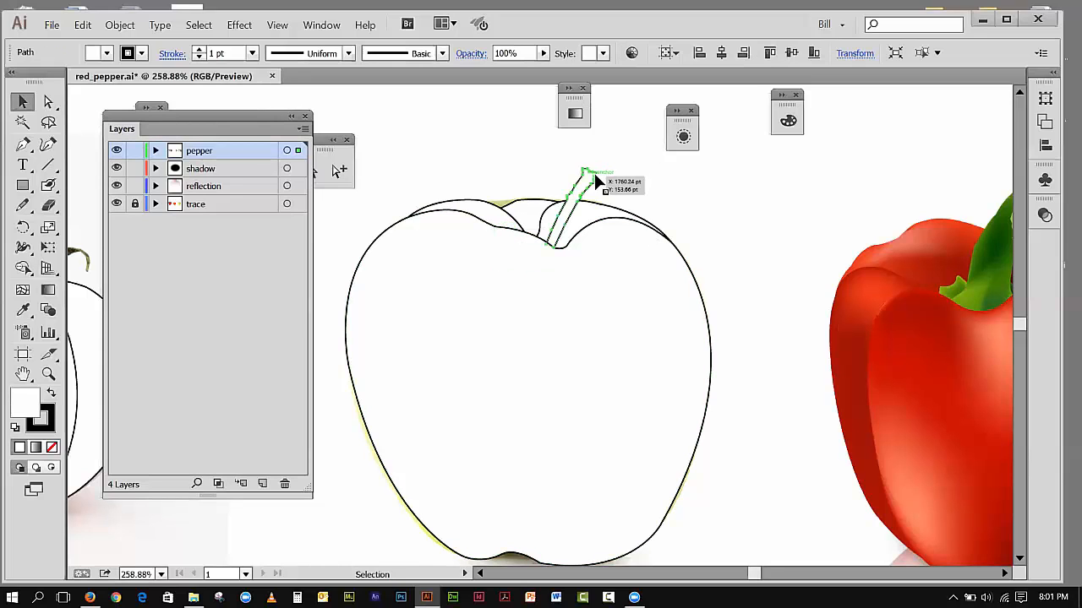
pyautogui.click(50, 394)
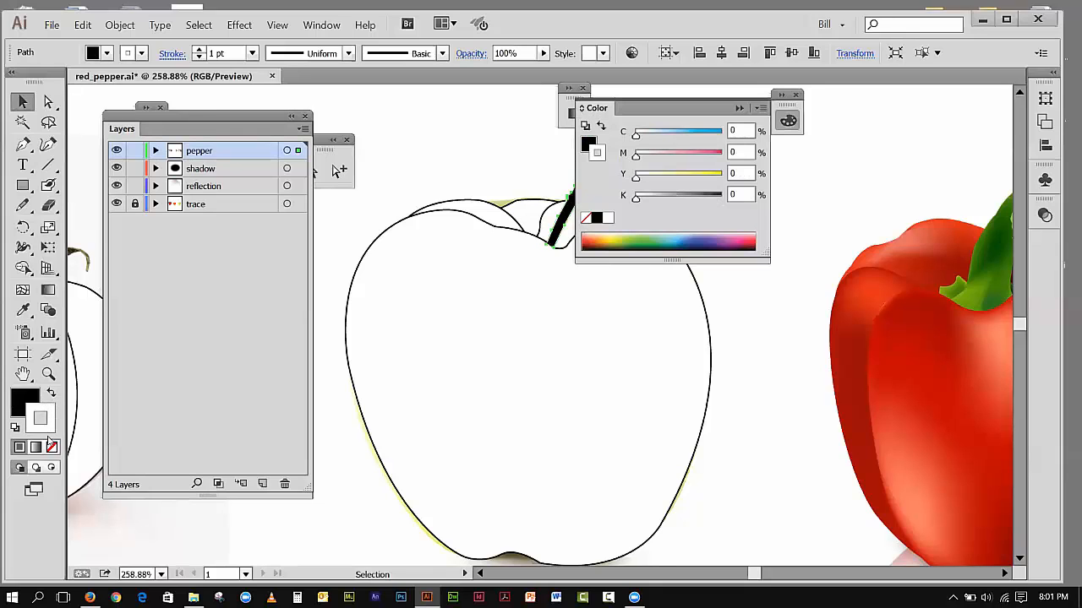
pyautogui.click(52, 448)
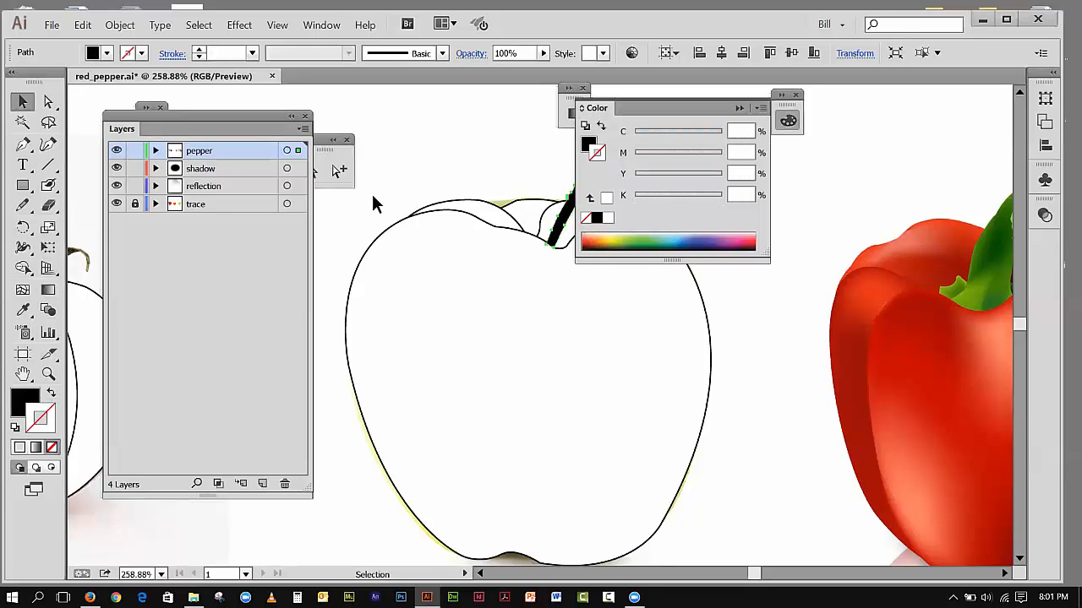
pyautogui.click(738, 107)
pyautogui.click(497, 154)
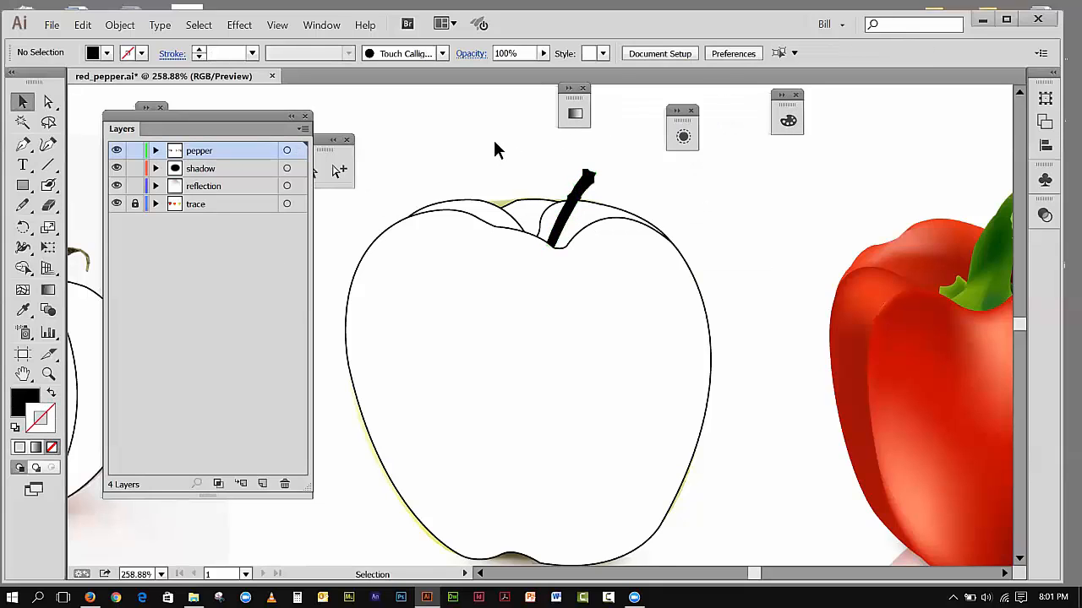
# Step: Move the Layers panel away from the drawn fruit and hide the pepper, shadow and reflection layers
pyautogui.click(279, 26)
pyautogui.click(355, 145)
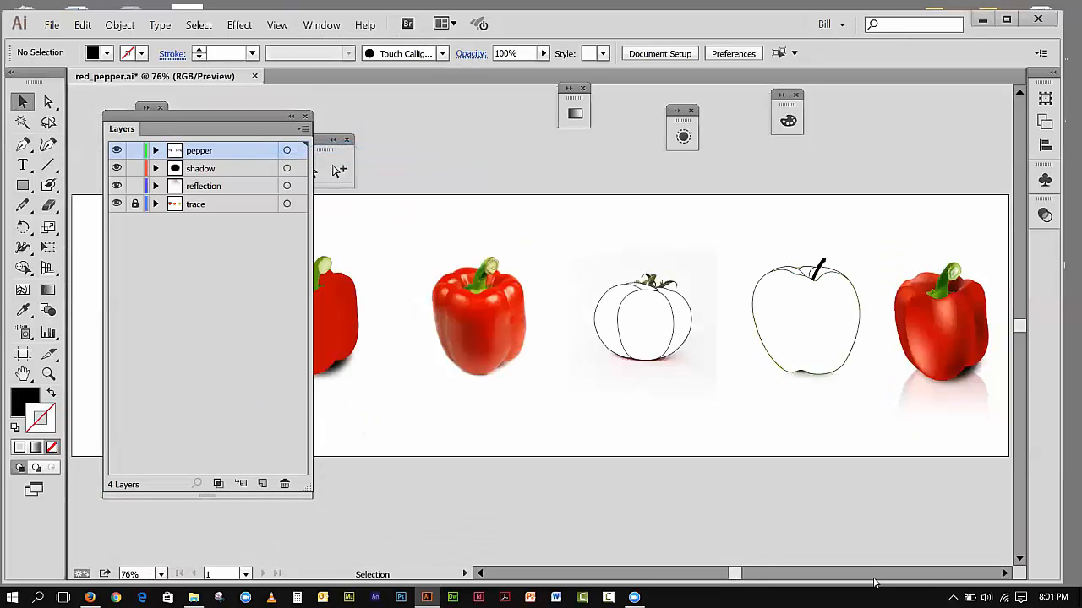
pyautogui.click(1003, 574)
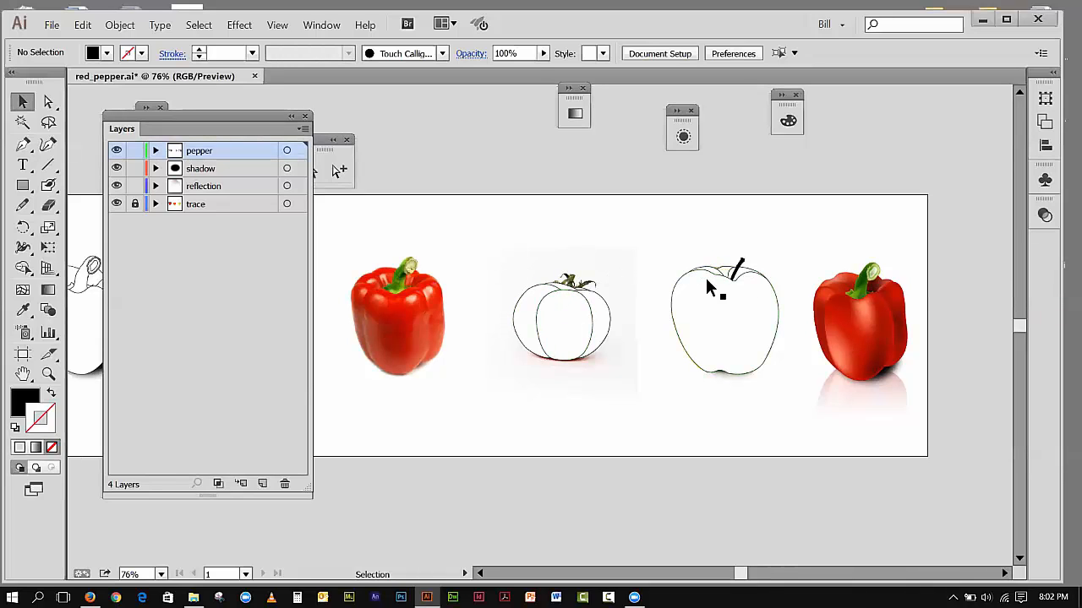
pyautogui.moveTo(250, 117); pyautogui.dragTo(303, 366)
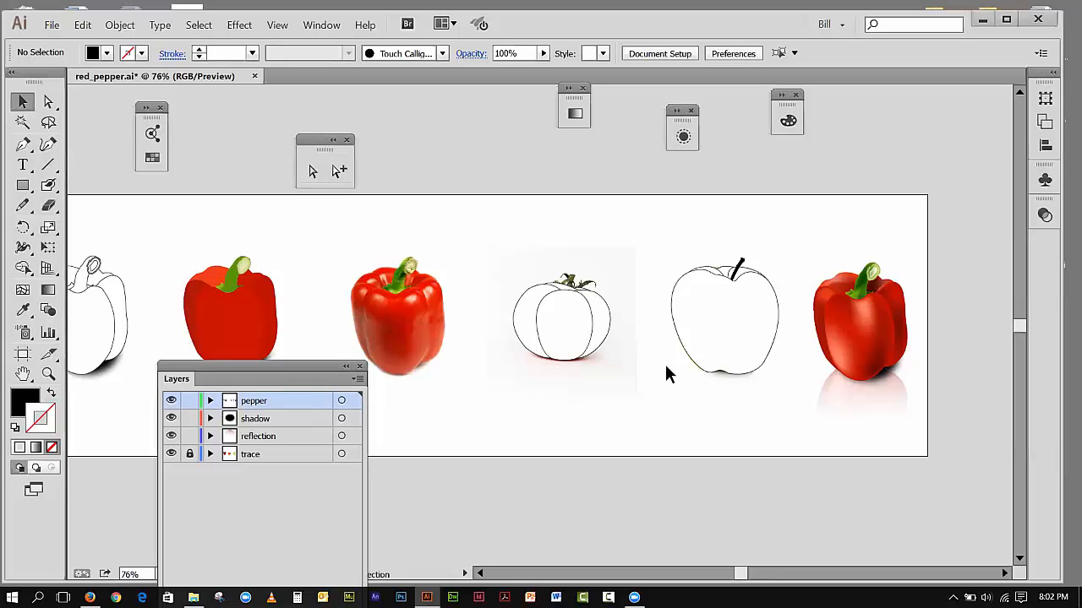
pyautogui.click(171, 405)
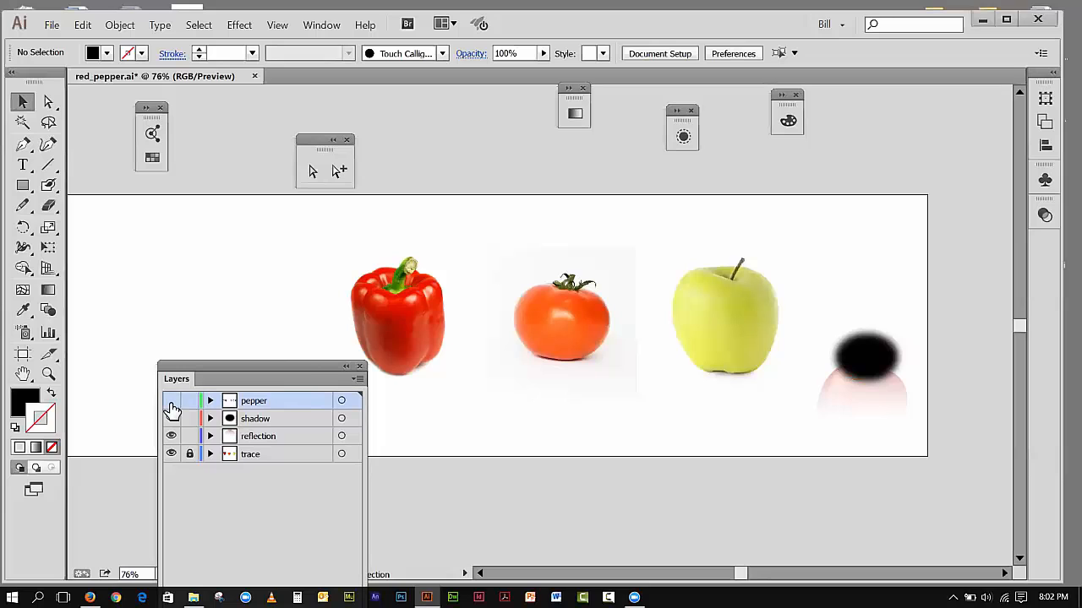
pyautogui.click(171, 404)
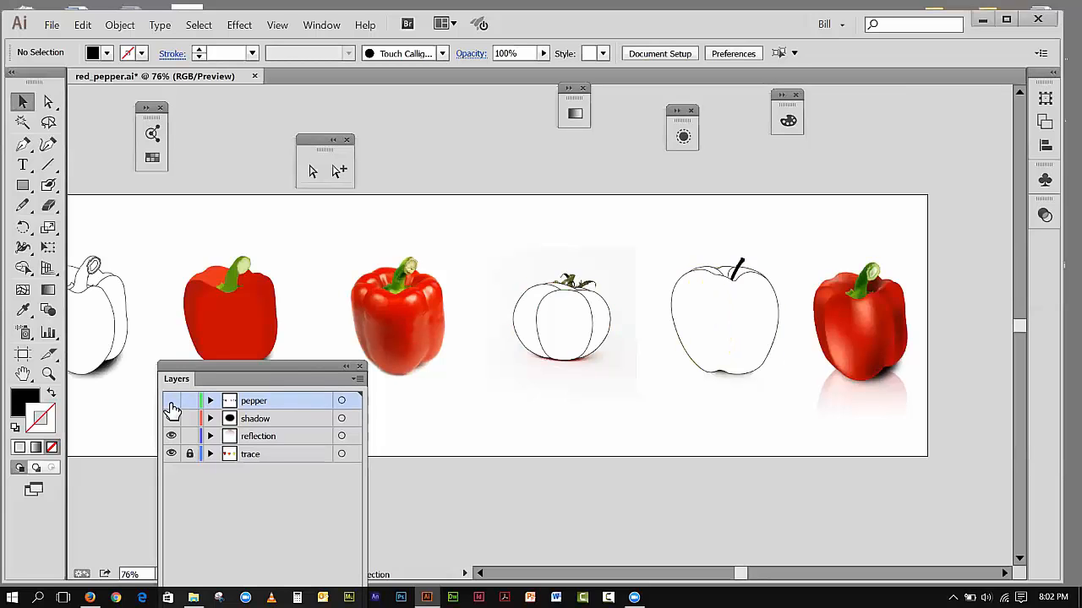
pyautogui.click(171, 404)
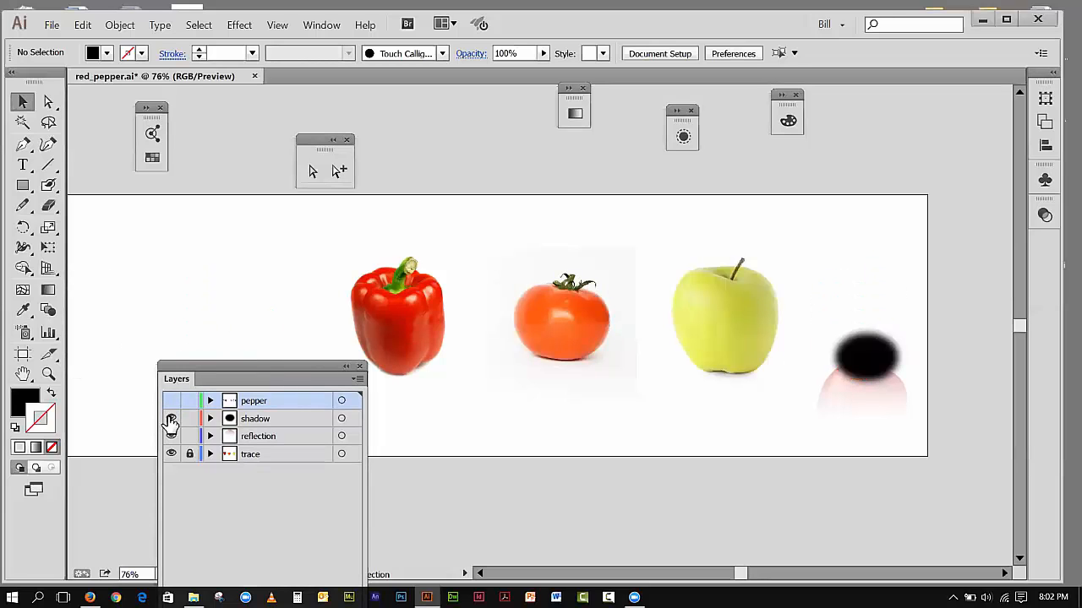
pyautogui.click(170, 419)
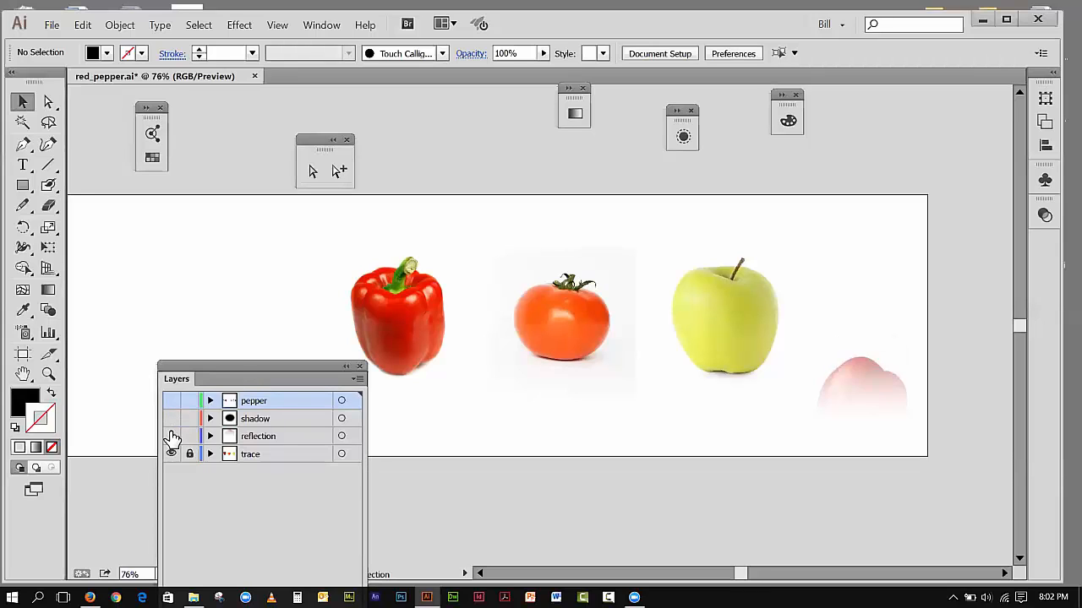
pyautogui.click(170, 436)
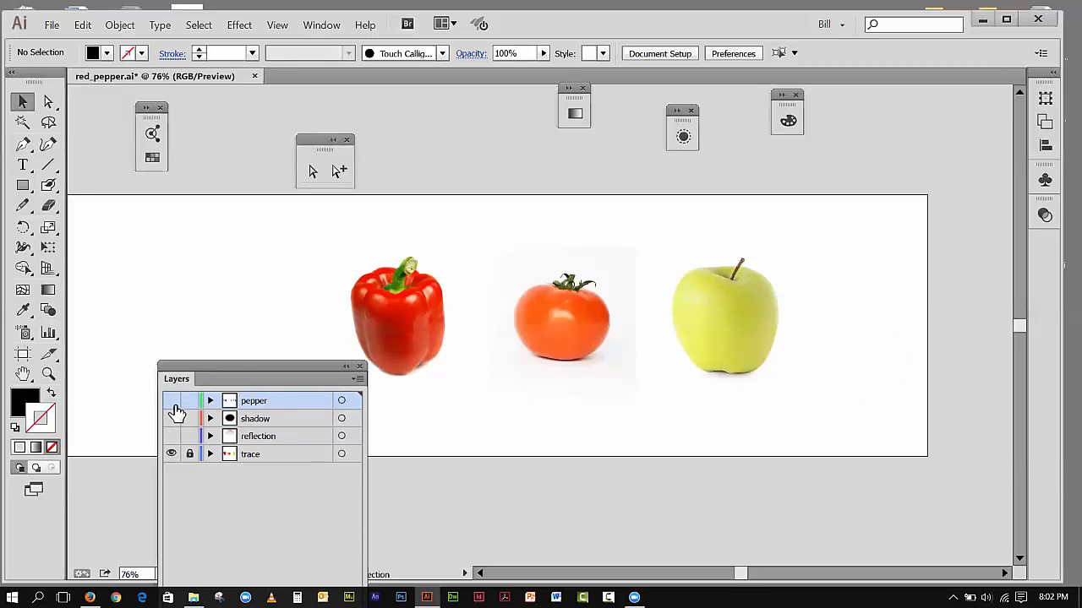
# Step: Toggle the pepper layer's visibility repeatedly to compare the drawn shapes with the photos, leaving the layer shown
pyautogui.click(171, 402)
pyautogui.click(172, 404)
pyautogui.click(173, 403)
pyautogui.click(172, 403)
pyautogui.click(172, 403)
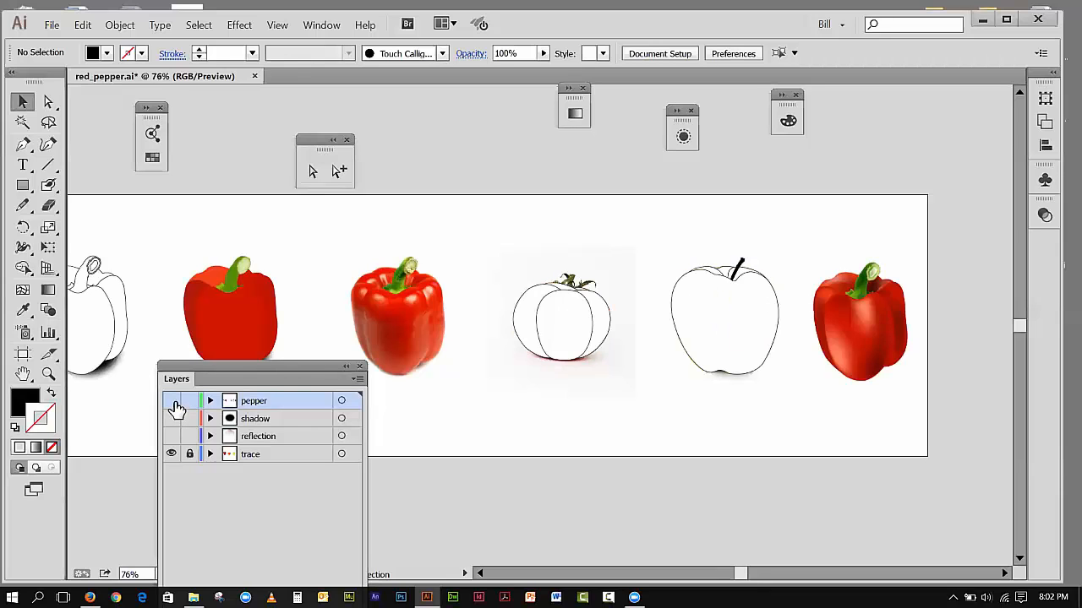
pyautogui.click(173, 403)
pyautogui.click(173, 403)
pyautogui.click(173, 403)
pyautogui.click(172, 403)
# Step: Rename the pepper layer to "work"
pyautogui.doubleClick(253, 403)
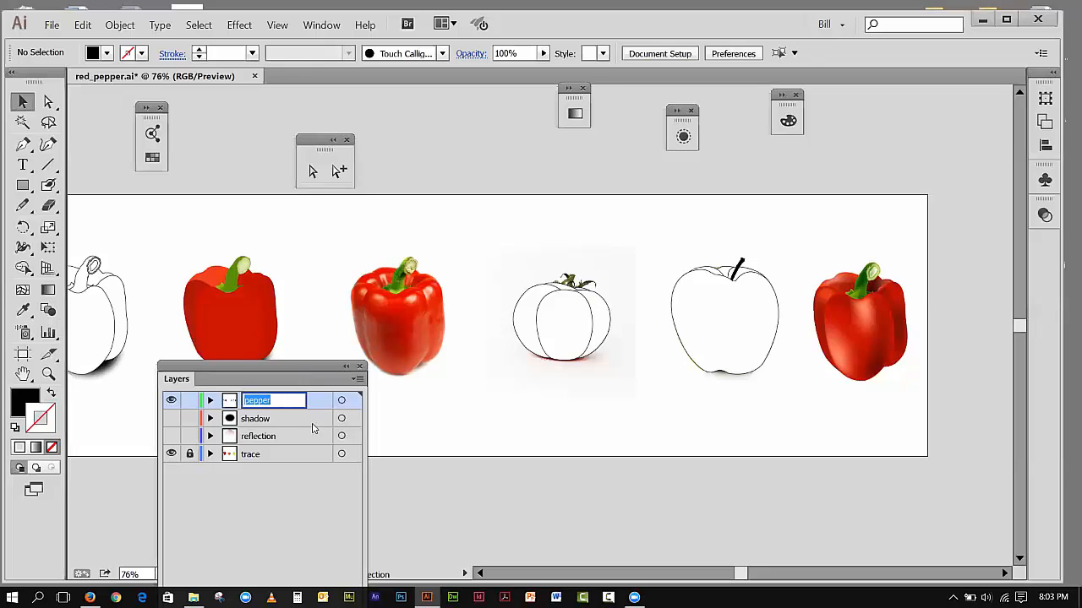
pyautogui.write('work')
pyautogui.click(302, 505)
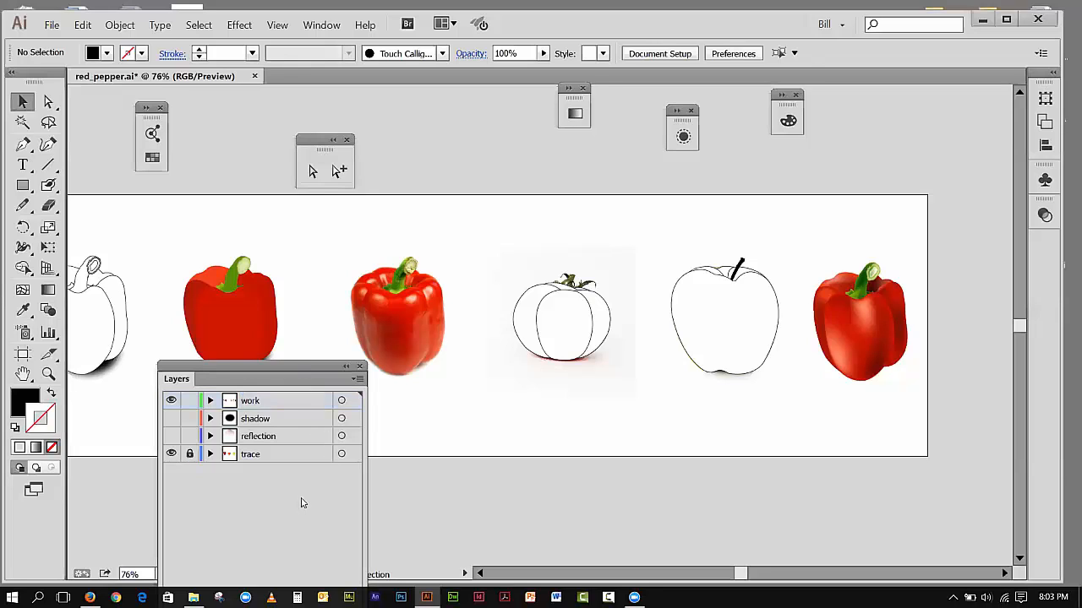
# Step: Toggle the shadow and reflection layers on and off to check what they contain, leaving both shown
pyautogui.click(173, 419)
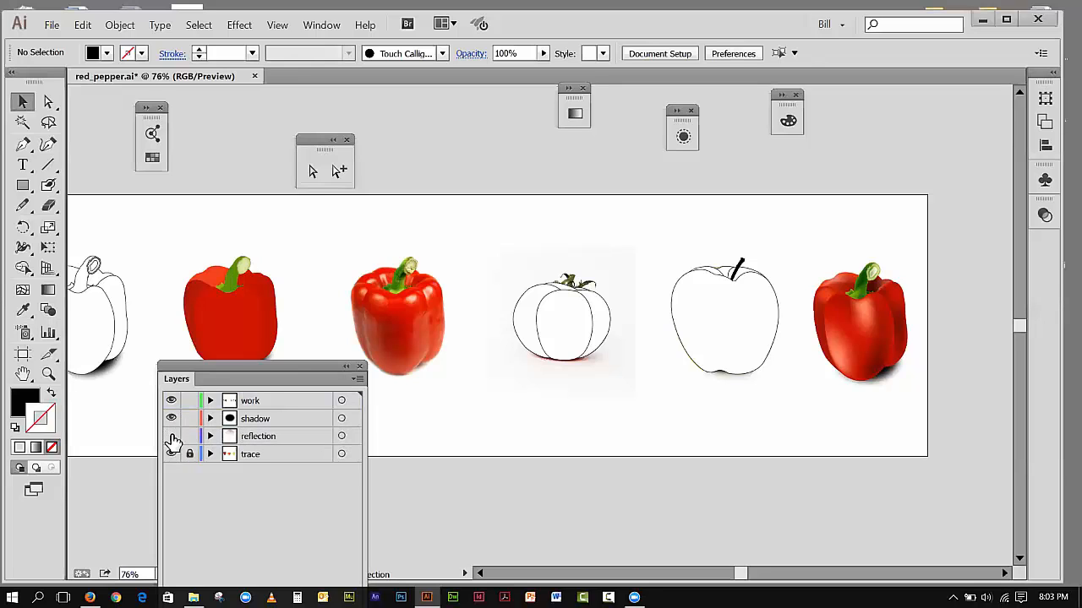
pyautogui.click(172, 437)
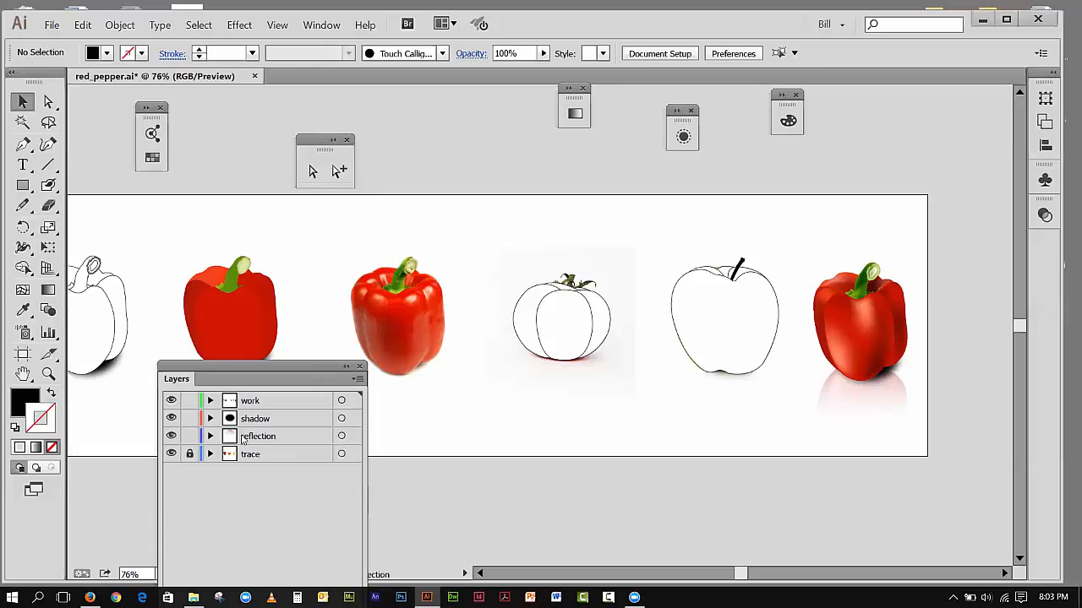
pyautogui.click(172, 435)
pyautogui.click(173, 419)
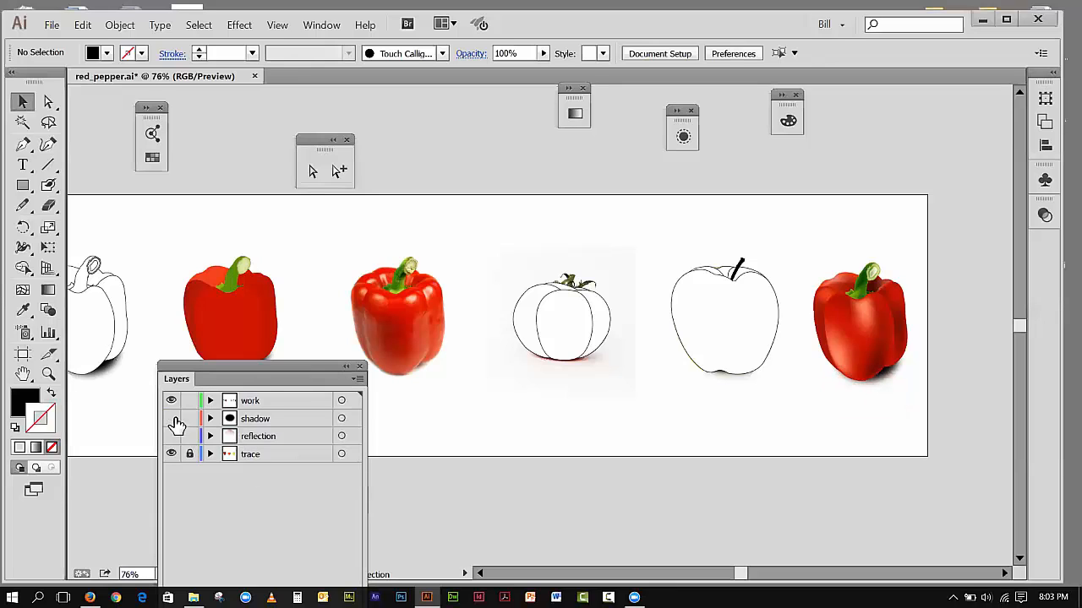
pyautogui.click(171, 436)
pyautogui.click(172, 418)
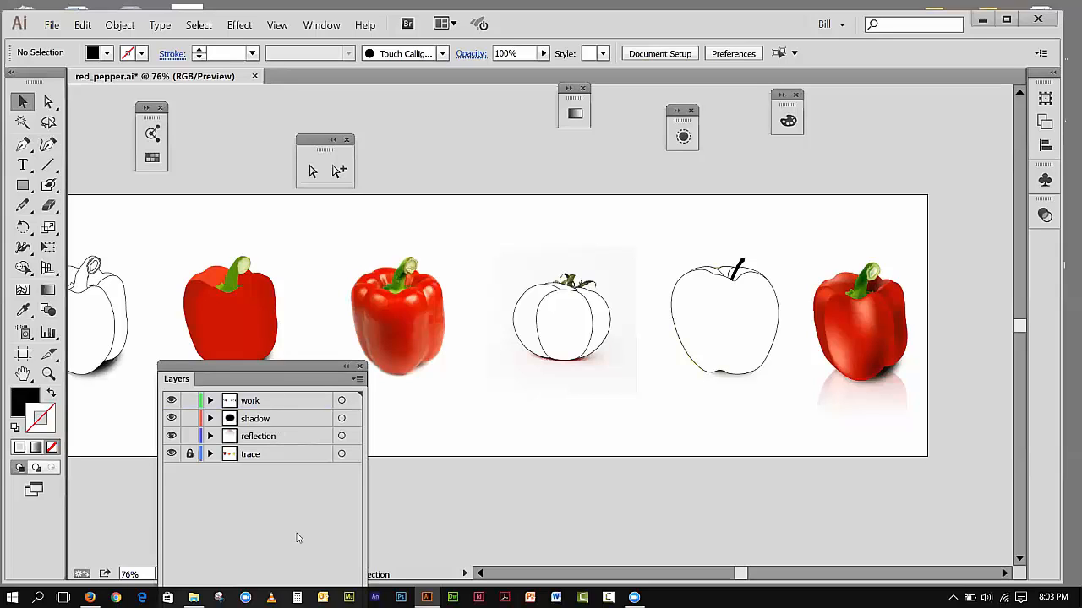
# Step: Hide the work, reflection and shadow layers so only the trace photos remain
pyautogui.click(172, 400)
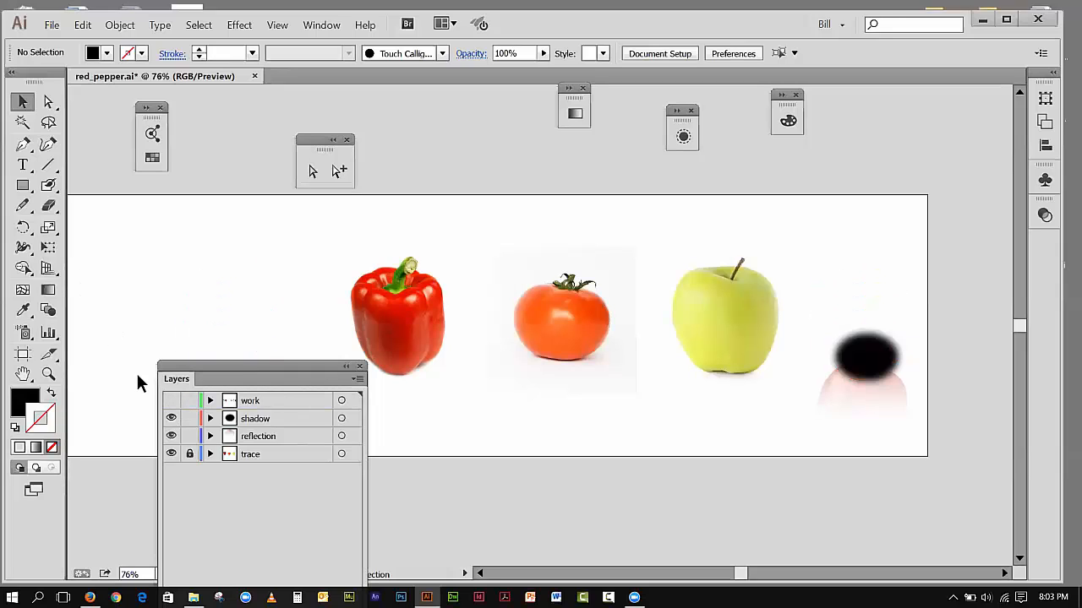
pyautogui.click(172, 436)
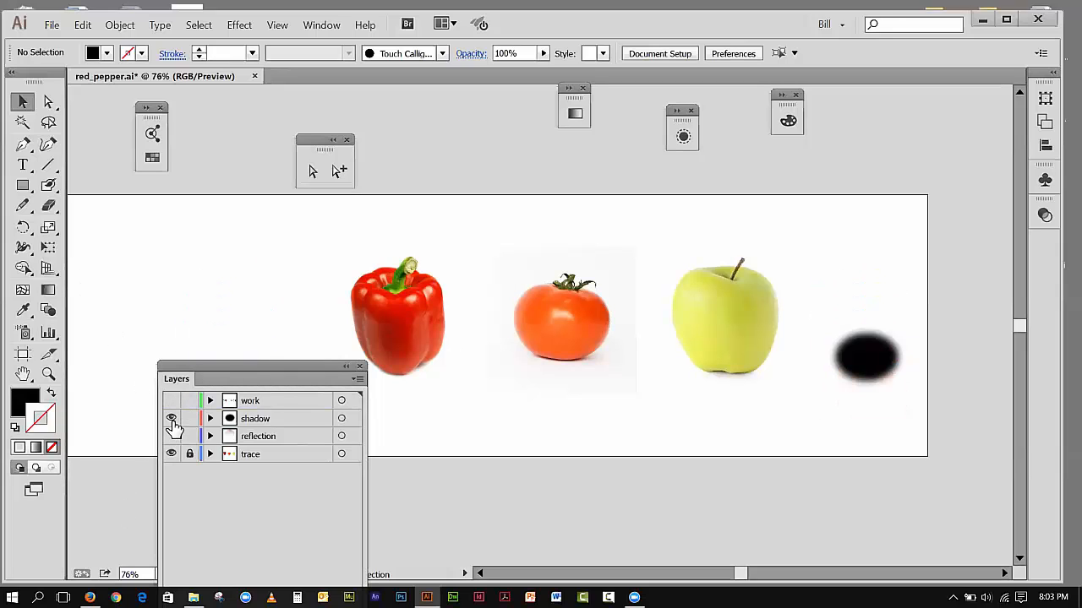
pyautogui.click(172, 418)
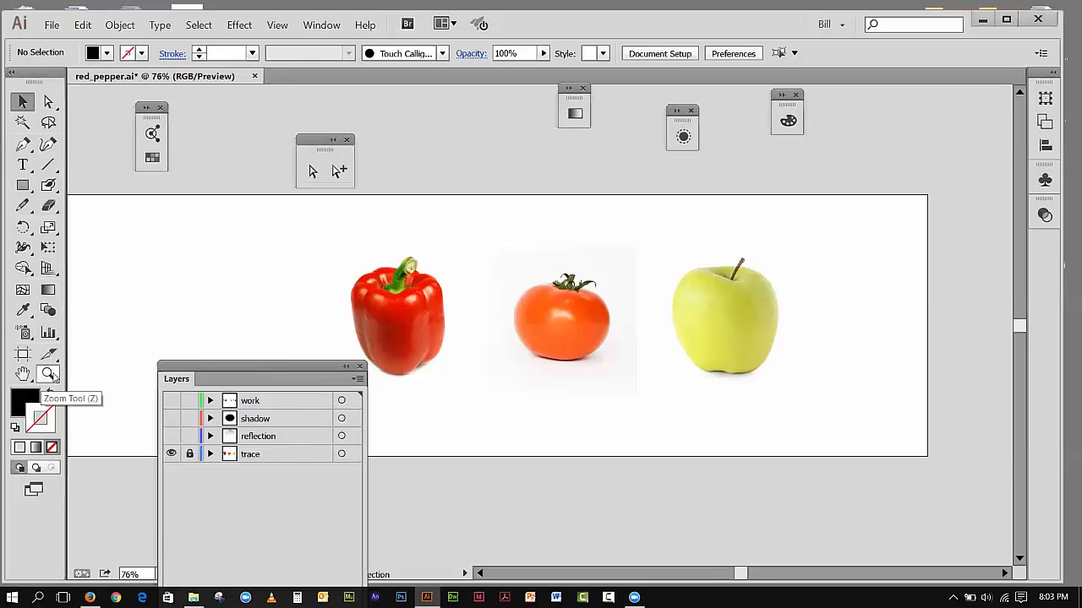
# Step: Position the Layers panel beside the tomato photo and open the Color panel with its color mode options
pyautogui.click(48, 374)
pyautogui.moveTo(505, 272); pyautogui.dragTo(634, 381)
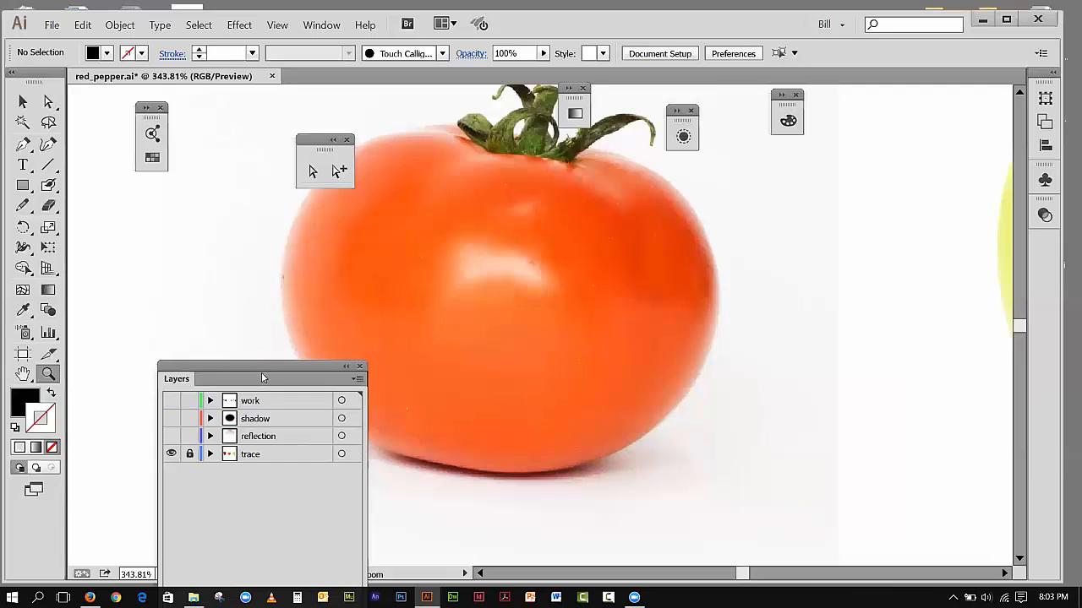
pyautogui.moveTo(261, 378); pyautogui.dragTo(198, 206)
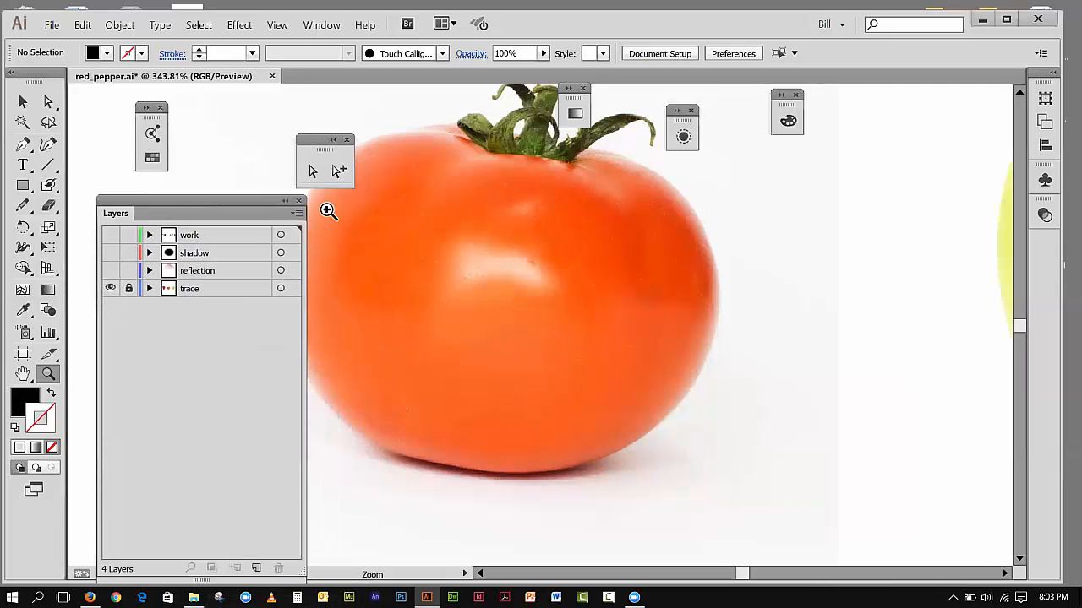
pyautogui.click(787, 120)
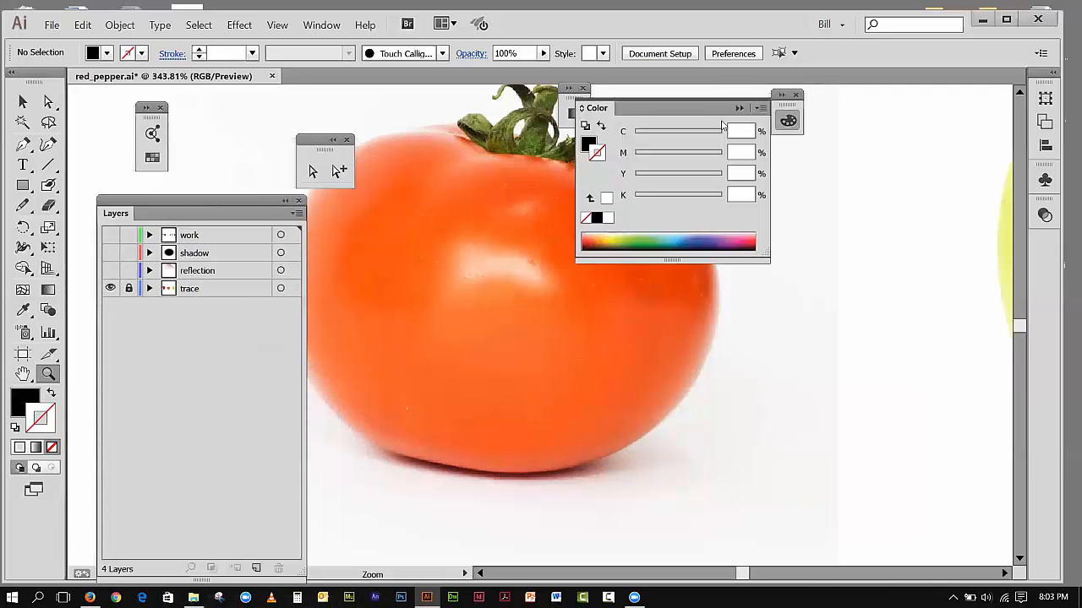
pyautogui.moveTo(595, 108); pyautogui.dragTo(837, 167)
pyautogui.click(835, 164)
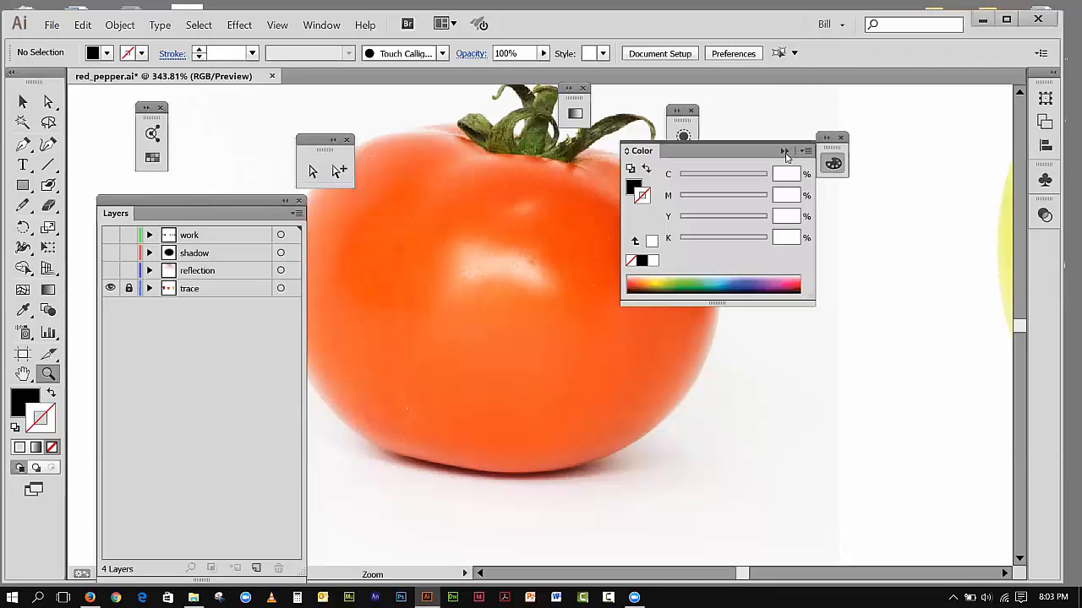
pyautogui.click(806, 153)
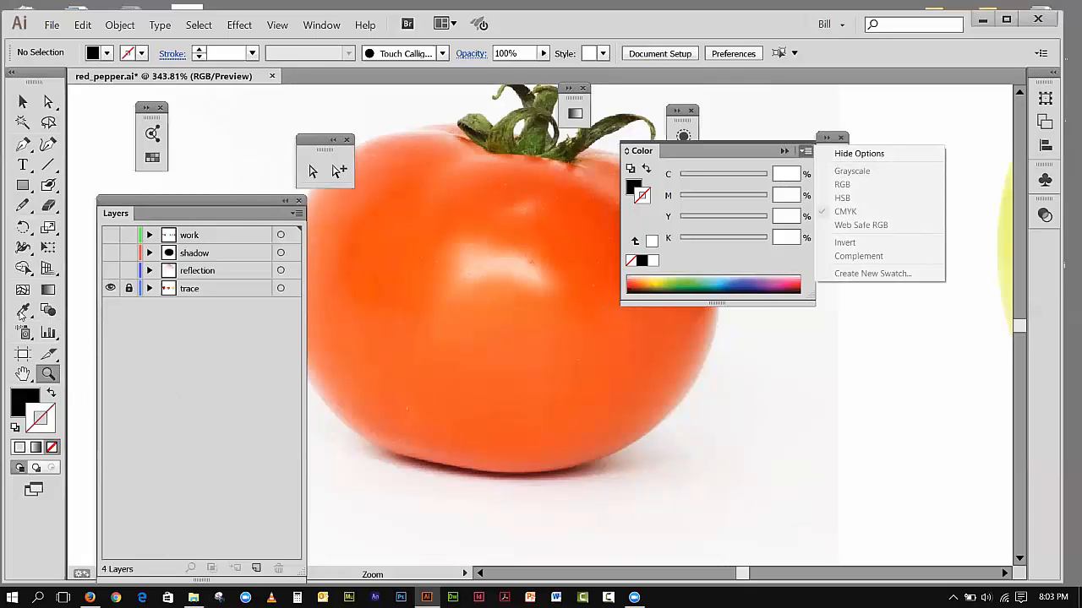
# Step: Unlock the trace layer, move the Color panel off the tomato and sample the tomato's orange-red as the fill with the Eyedropper
pyautogui.click(22, 311)
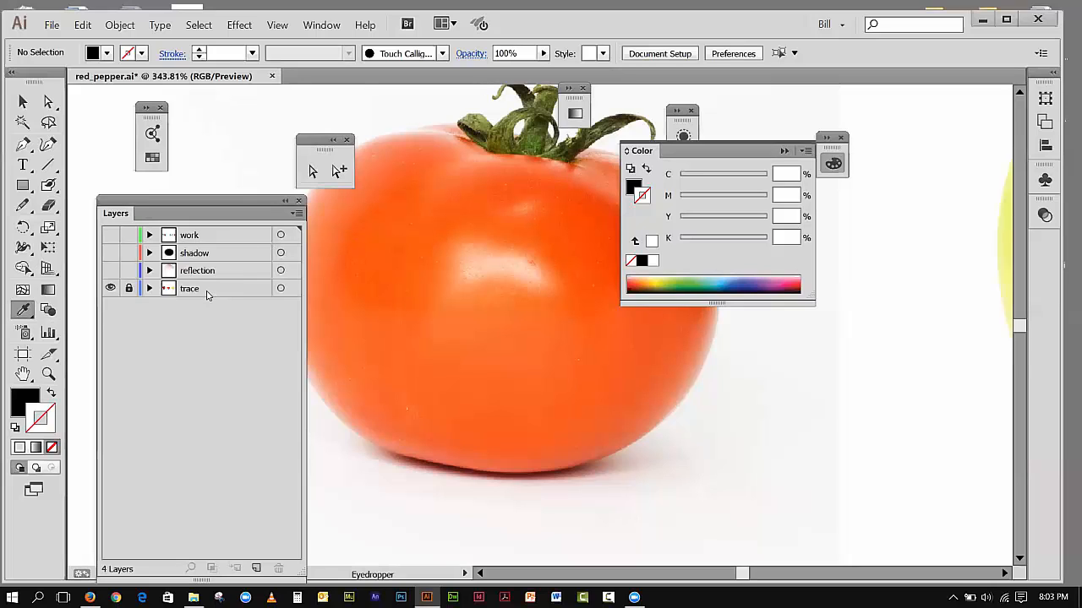
pyautogui.click(110, 288)
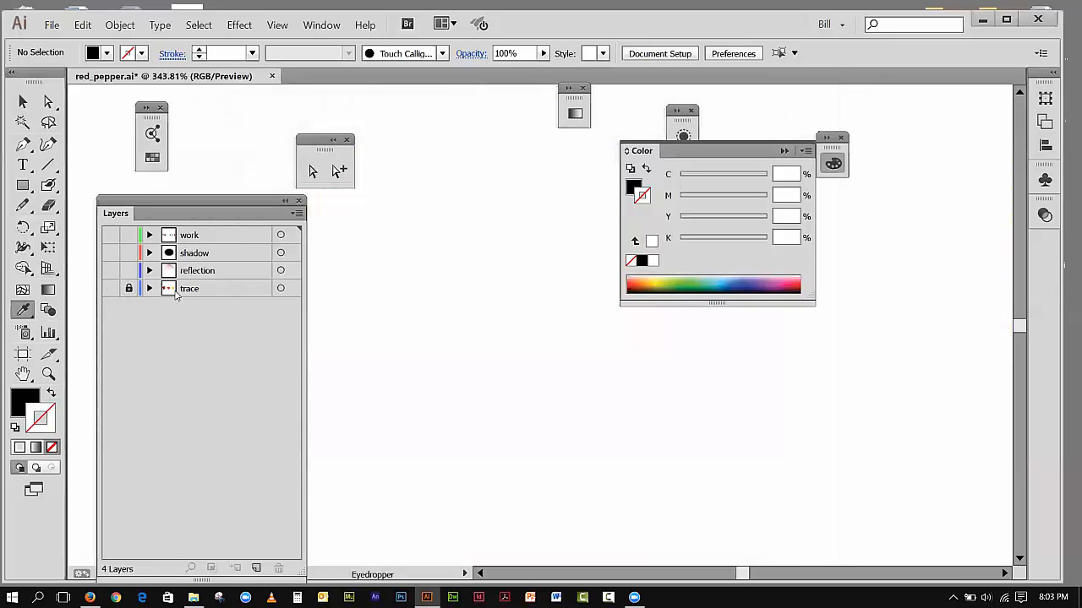
pyautogui.click(109, 289)
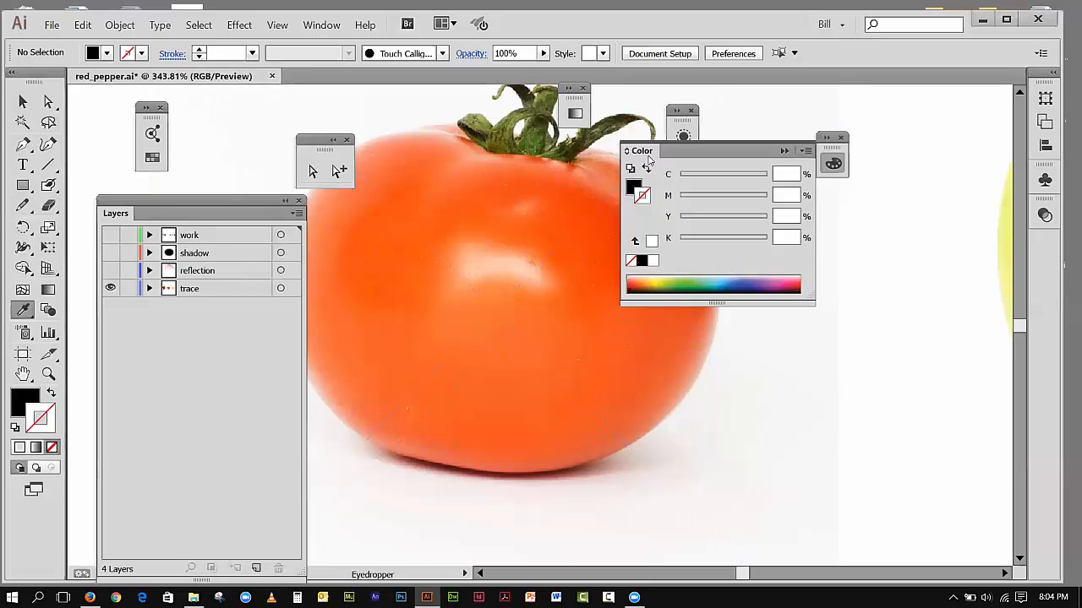
pyautogui.moveTo(659, 152); pyautogui.dragTo(788, 162)
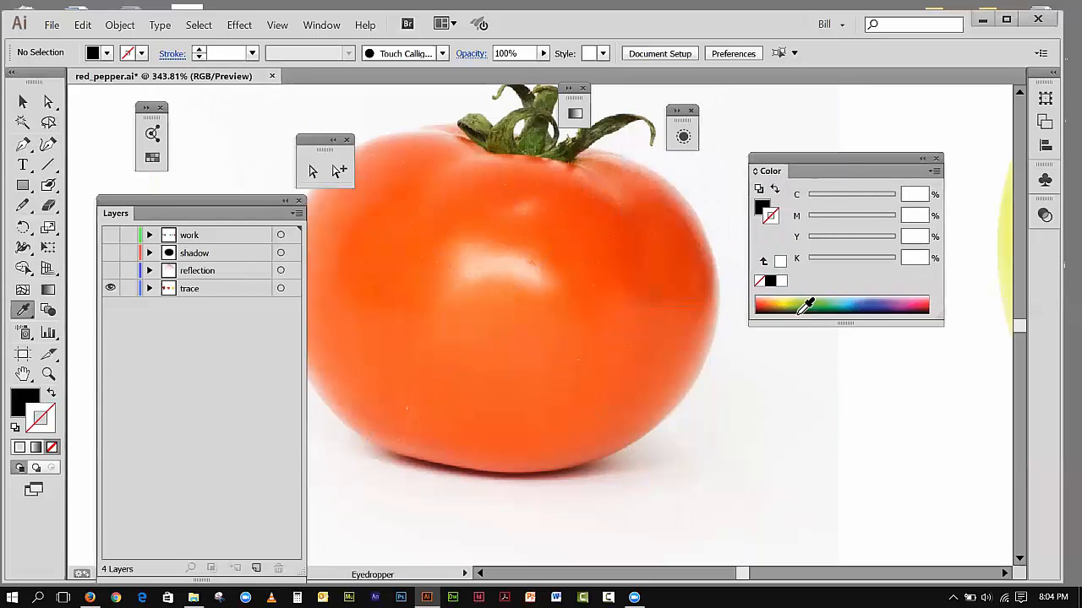
pyautogui.click(595, 222)
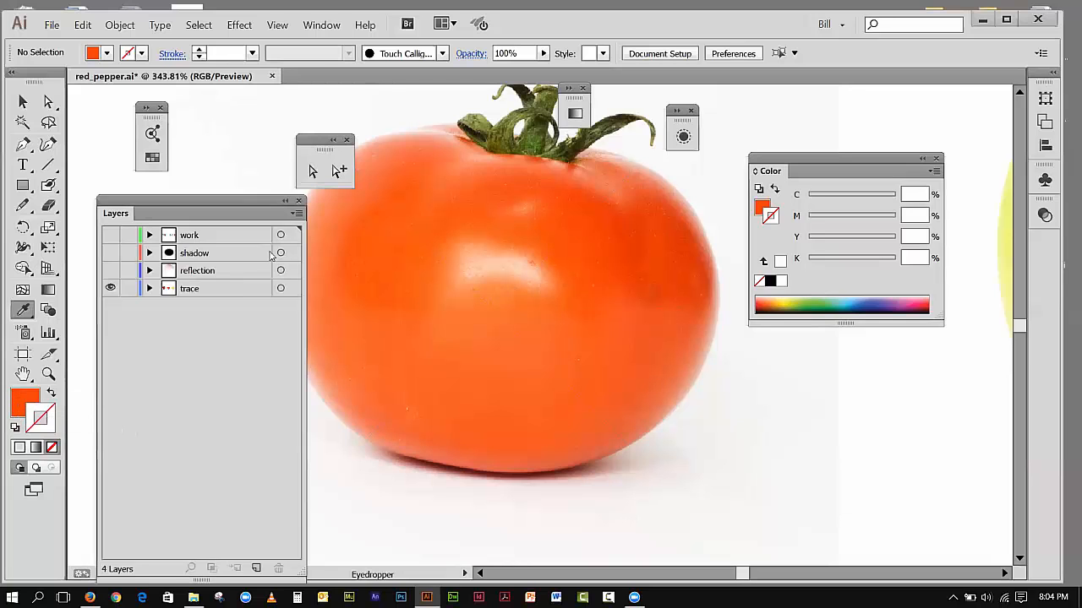
# Step: Open the Swatches panel below the Color panel and add the sampled orange-red fill as a new swatch
pyautogui.click(325, 29)
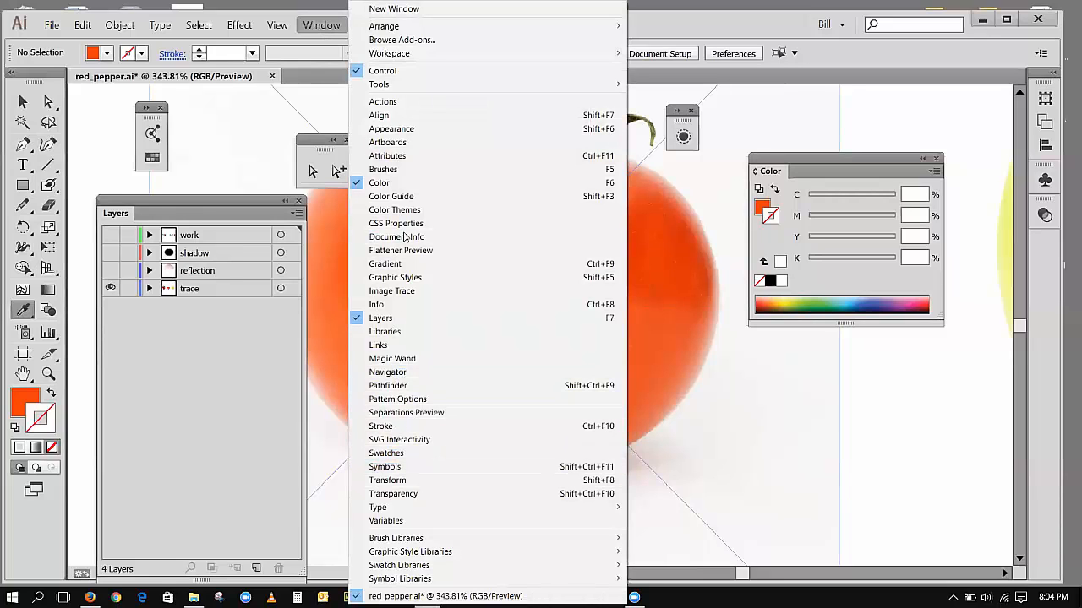
pyautogui.click(401, 456)
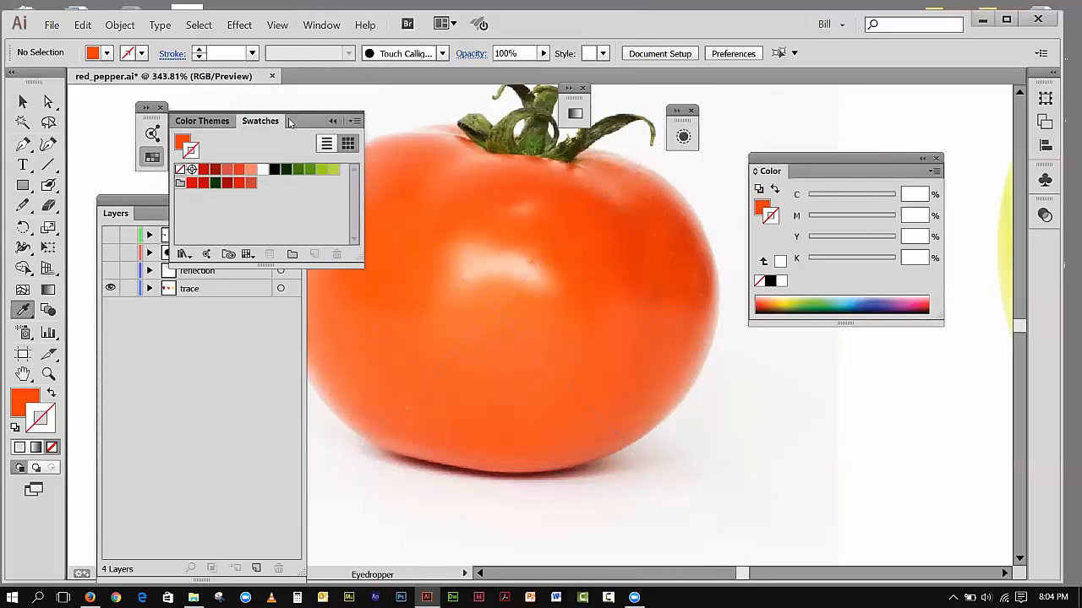
pyautogui.moveTo(296, 124); pyautogui.dragTo(906, 386)
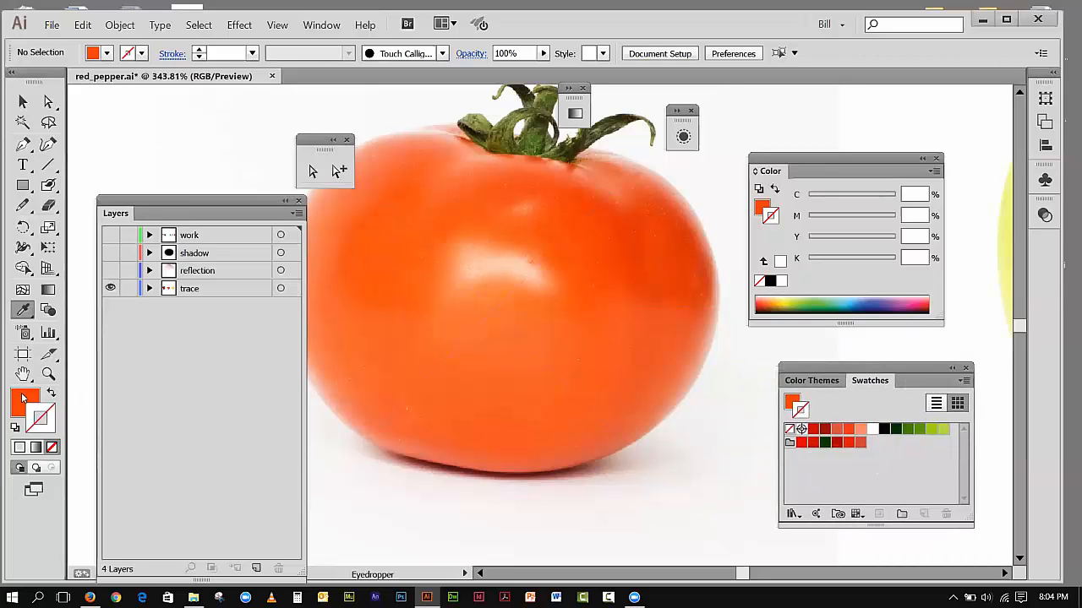
pyautogui.moveTo(24, 399); pyautogui.dragTo(875, 476)
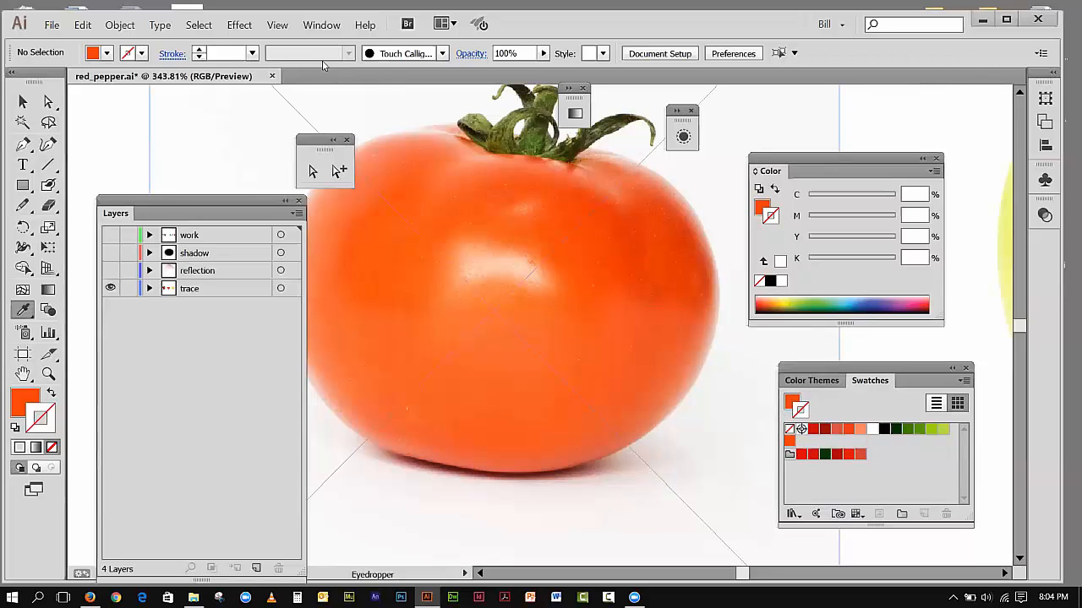
# Step: Show the work layer and fill the tomato's large front section with the new orange-red swatch, leaving it without a stroke
pyautogui.click(110, 235)
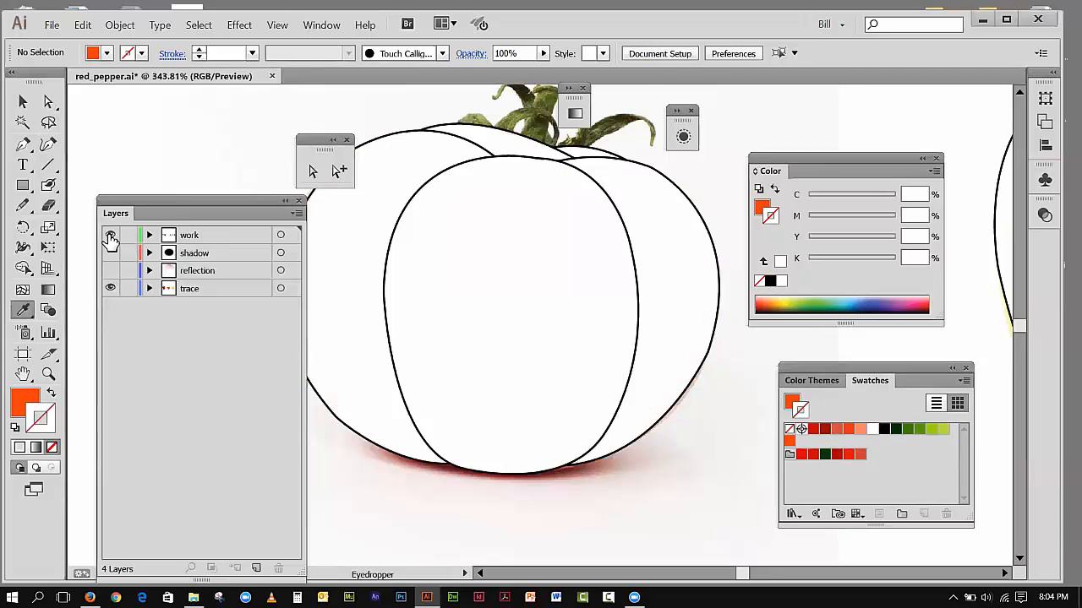
pyautogui.press('v')
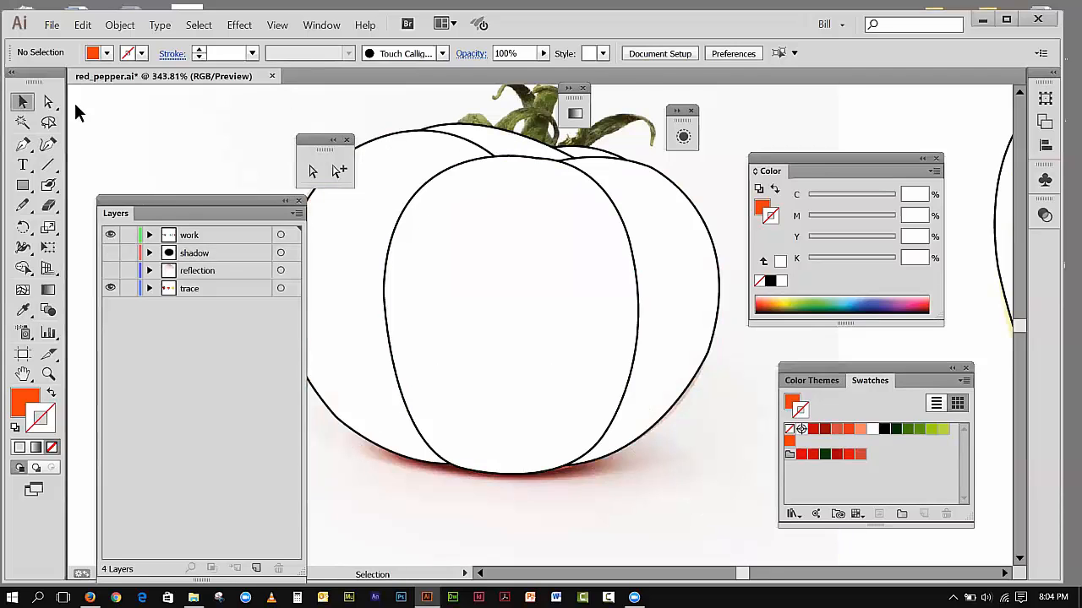
pyautogui.click(519, 186)
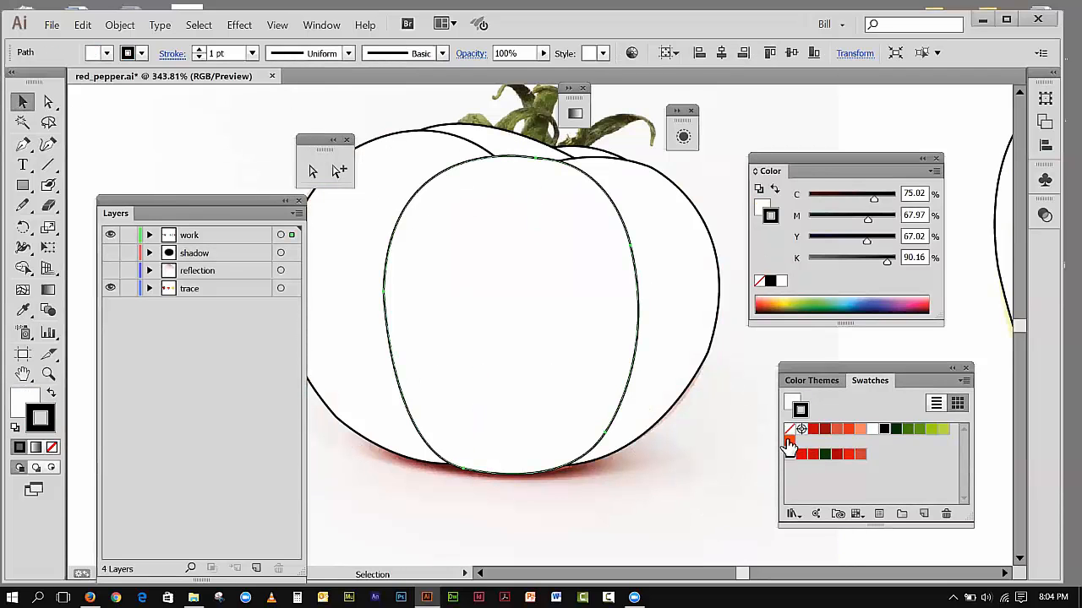
pyautogui.click(789, 440)
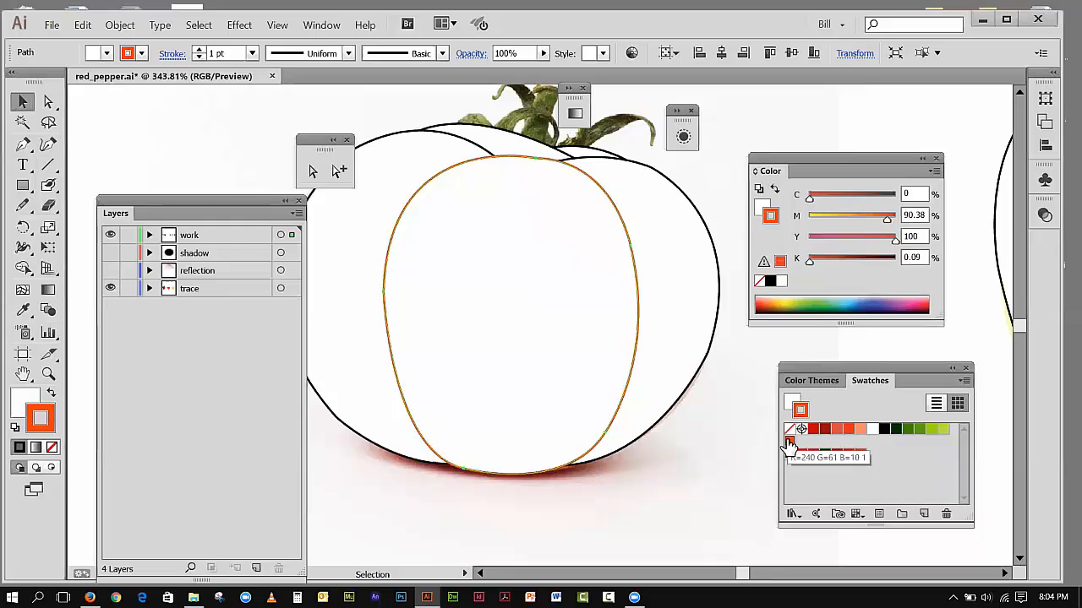
pyautogui.click(51, 393)
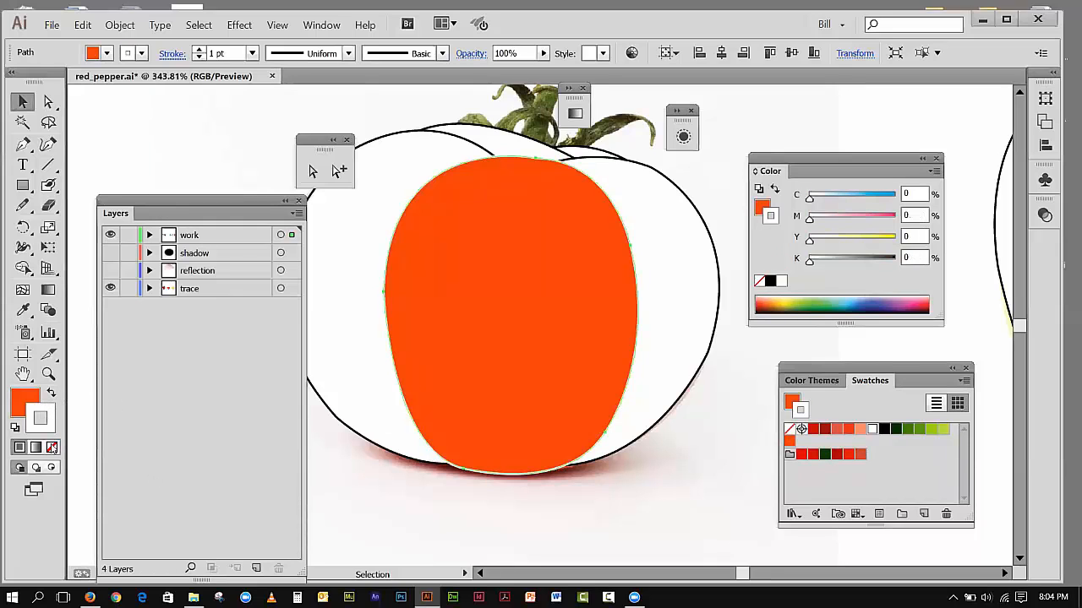
pyautogui.click(52, 447)
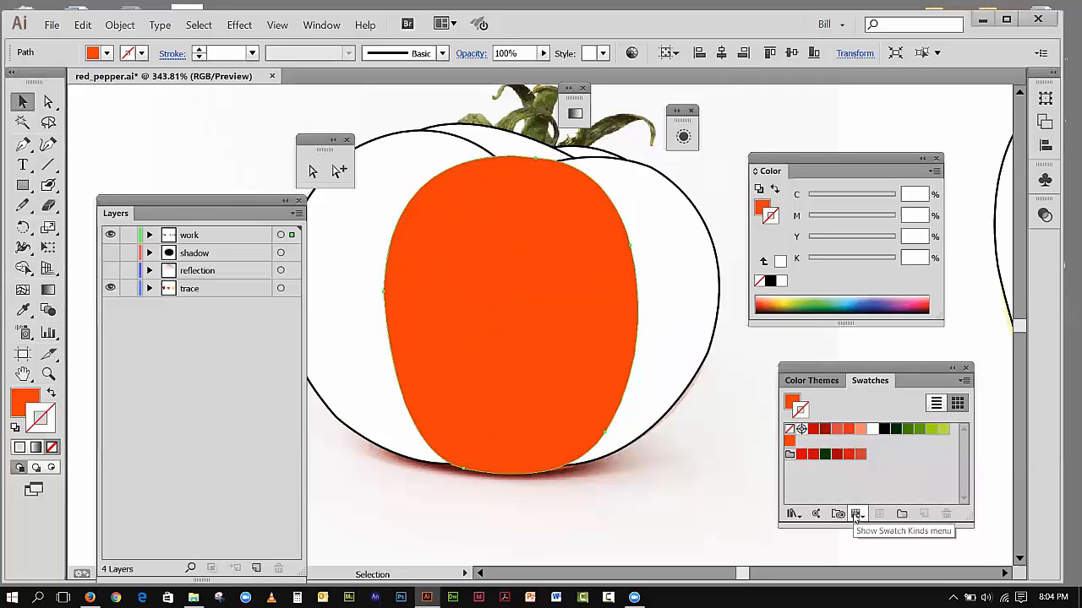
# Step: Move the Color panel up beside the tomato, make the fill active and switch the color mode to HSB
pyautogui.moveTo(801, 156); pyautogui.dragTo(776, 122)
pyautogui.click(38, 401)
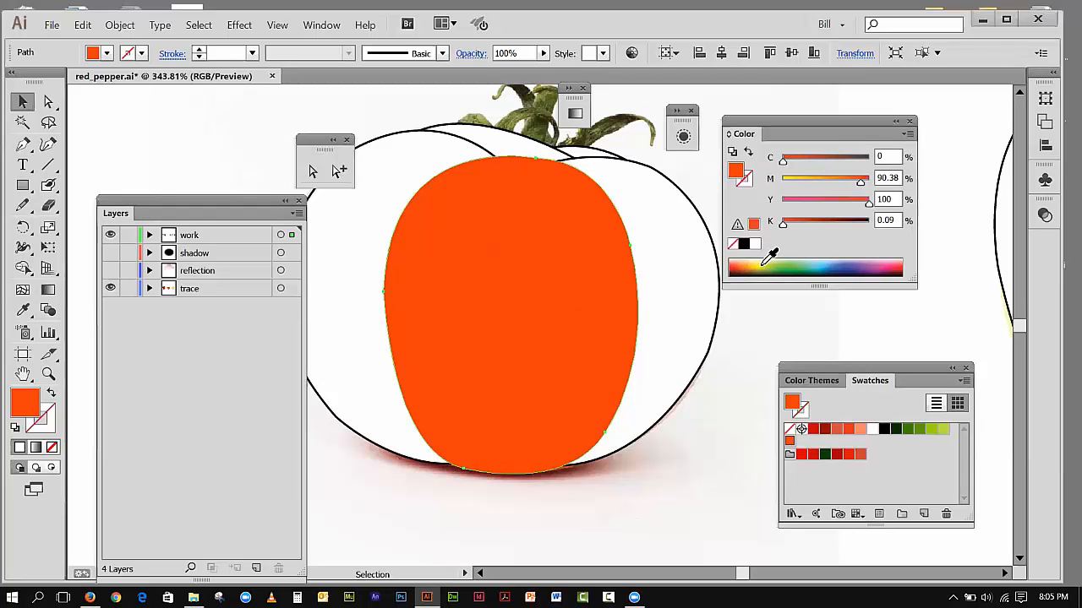
pyautogui.click(909, 135)
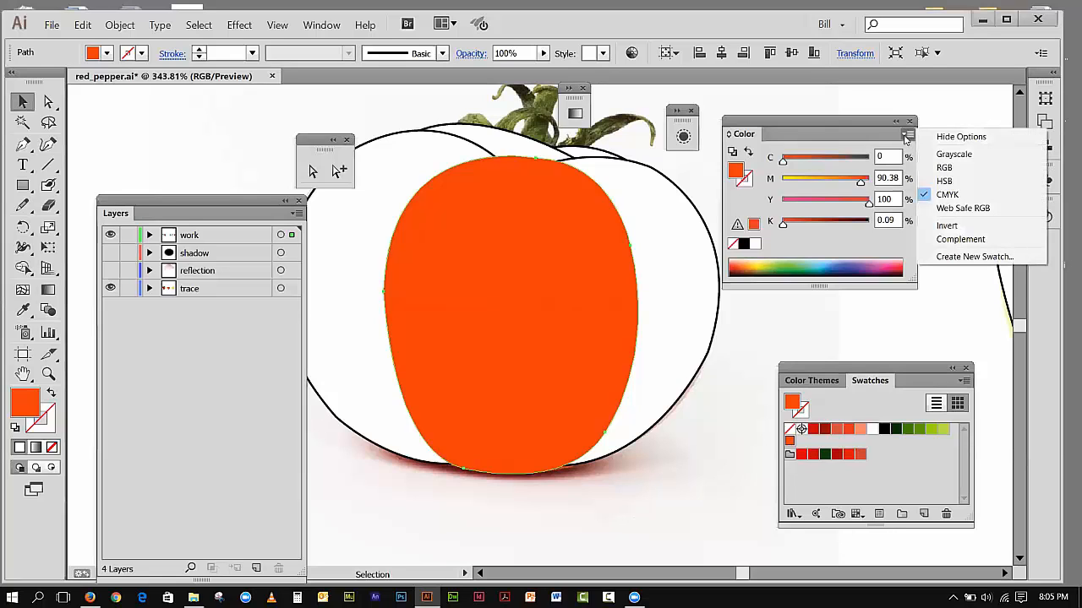
pyautogui.moveTo(840, 119)
pyautogui.mouseDown()
pyautogui.moveTo(782, 126)
pyautogui.moveTo(855, 110)
pyautogui.moveTo(848, 103)
pyautogui.mouseUp()
pyautogui.click(917, 122)
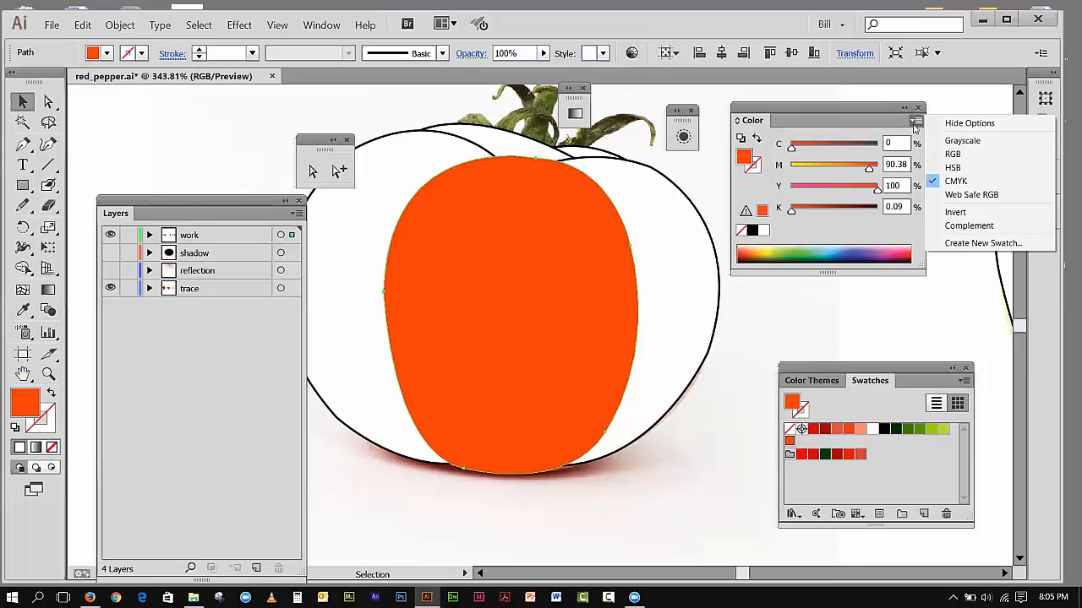
pyautogui.click(951, 174)
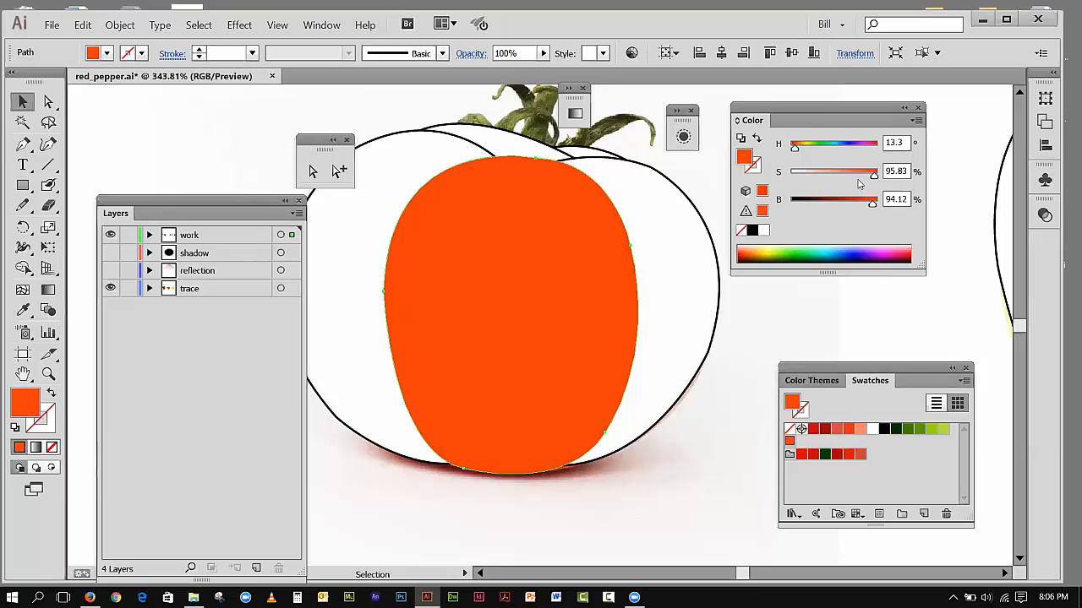
# Step: Fill the tomato's right side section with the orange-red swatch and remove its black stroke
pyautogui.click(681, 222)
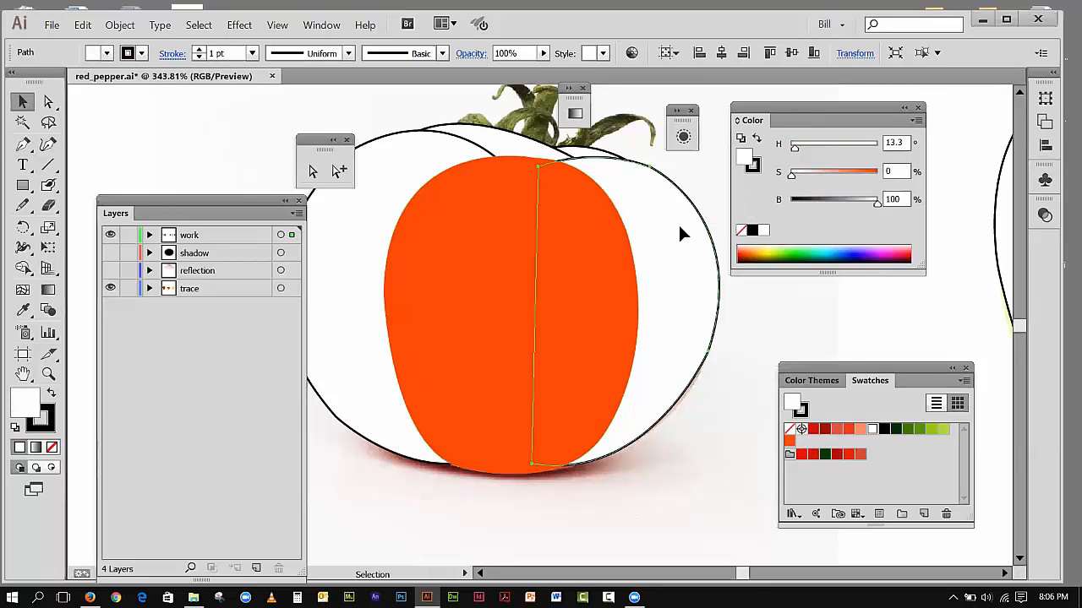
pyautogui.click(789, 439)
pyautogui.moveTo(789, 447); pyautogui.dragTo(790, 445)
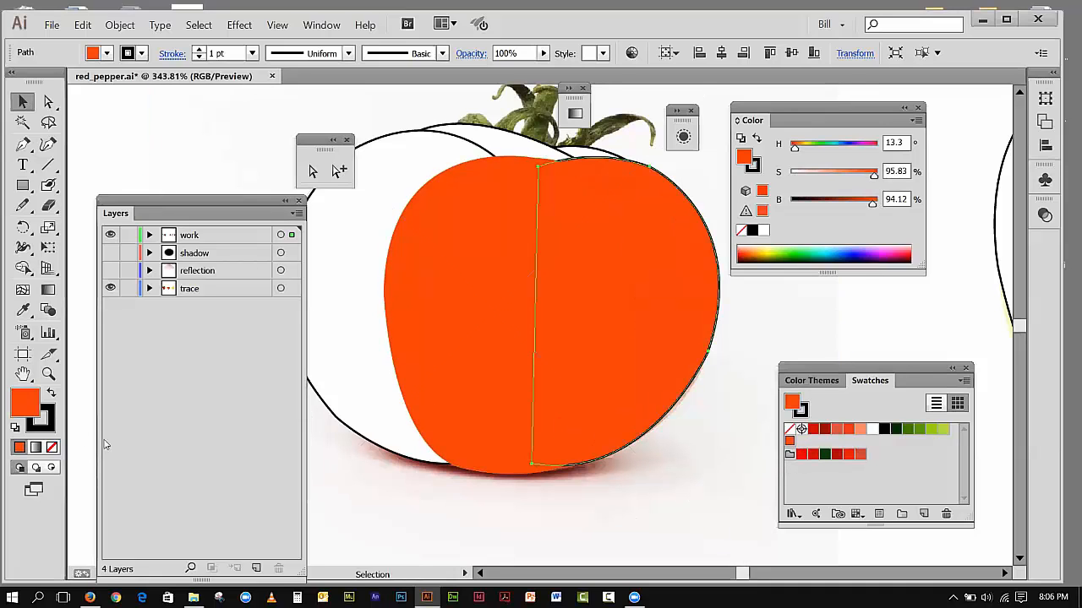
pyautogui.click(51, 394)
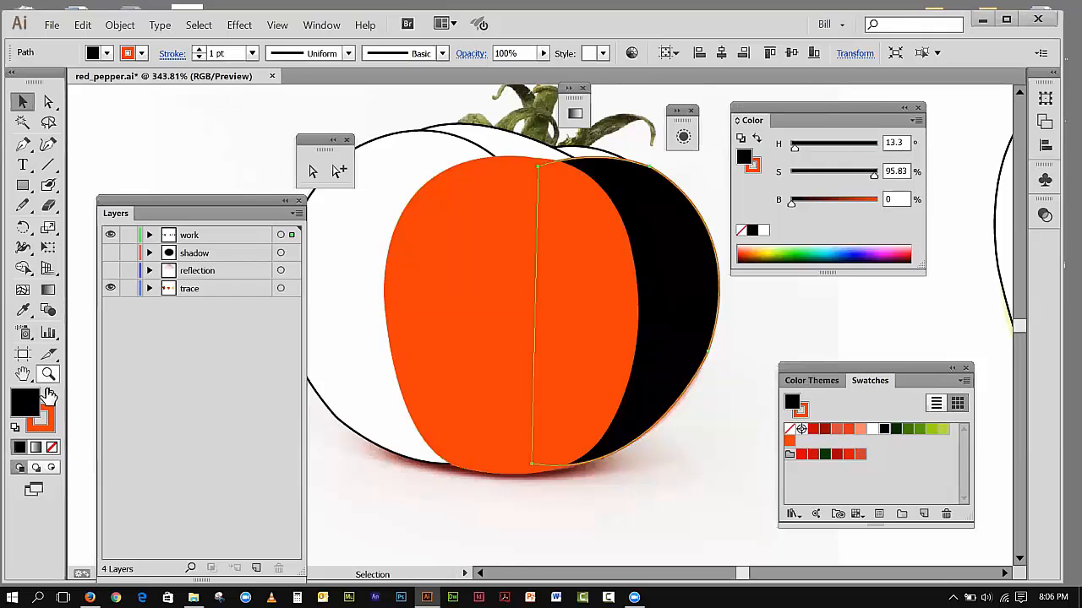
pyautogui.click(50, 394)
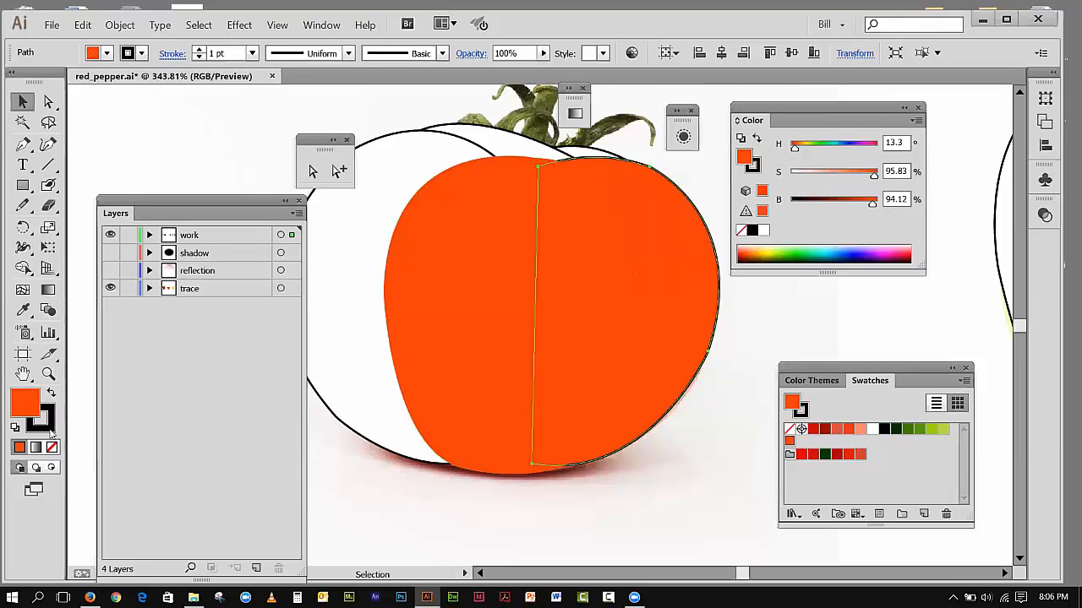
pyautogui.click(50, 429)
pyautogui.click(52, 447)
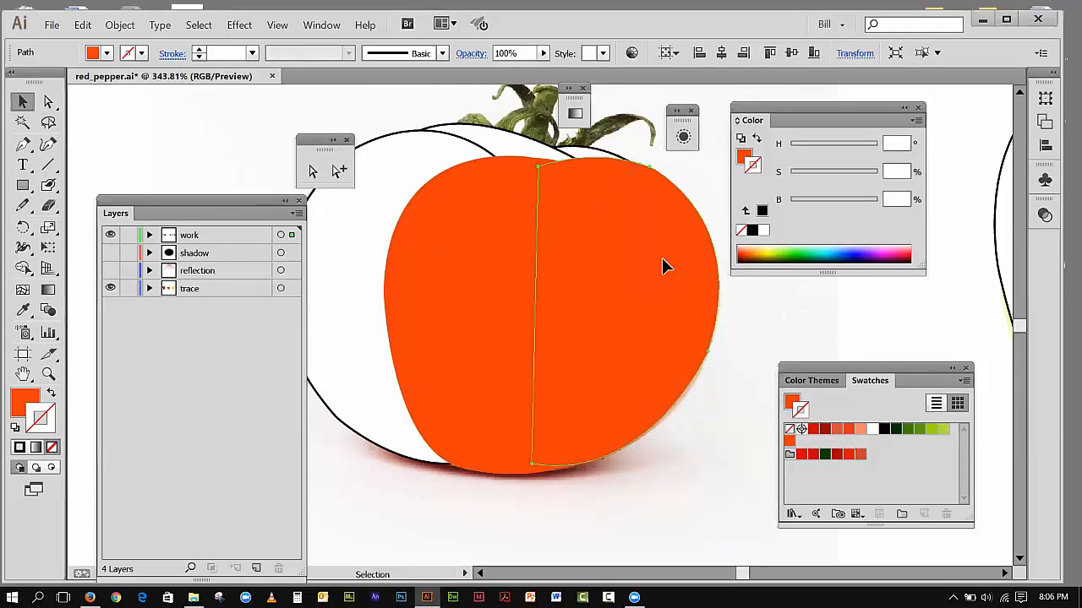
# Step: Darken the right side section by lowering its fill brightness to 87.84%
pyautogui.click(17, 405)
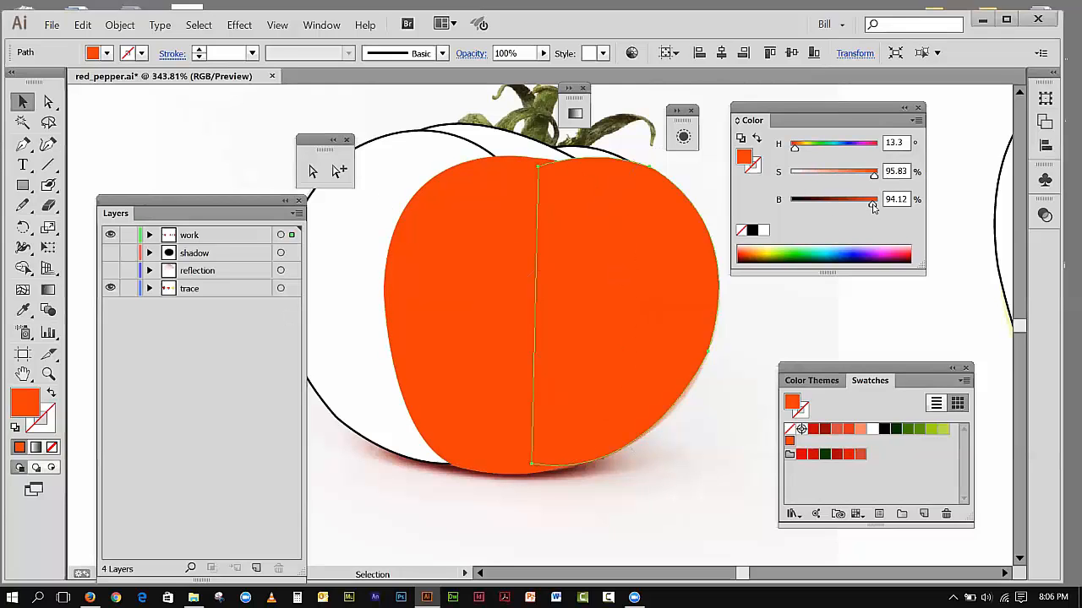
pyautogui.moveTo(872, 204); pyautogui.dragTo(865, 205)
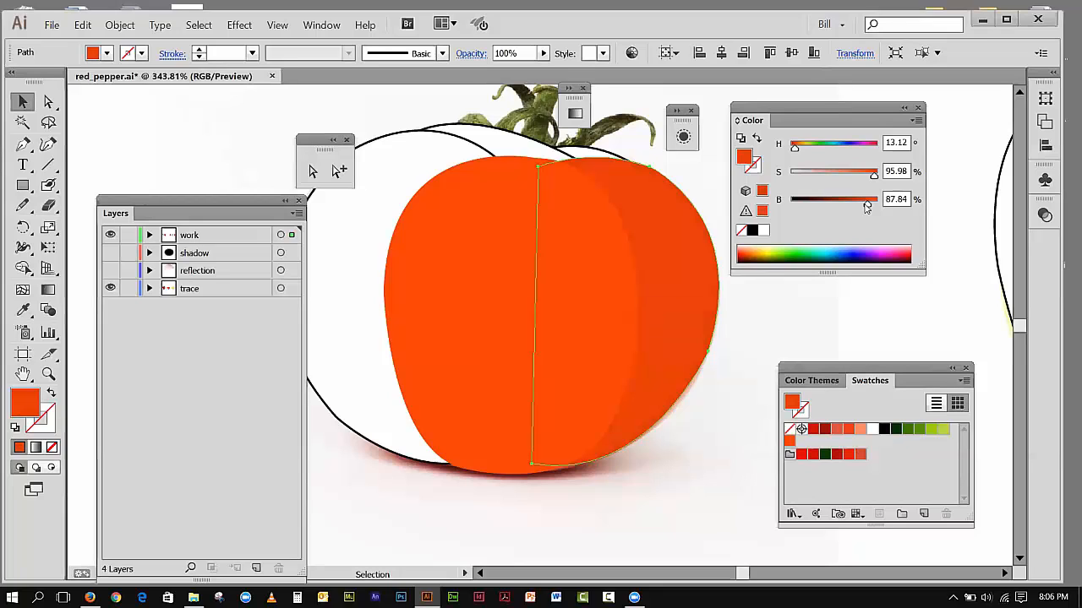
pyautogui.click(587, 228)
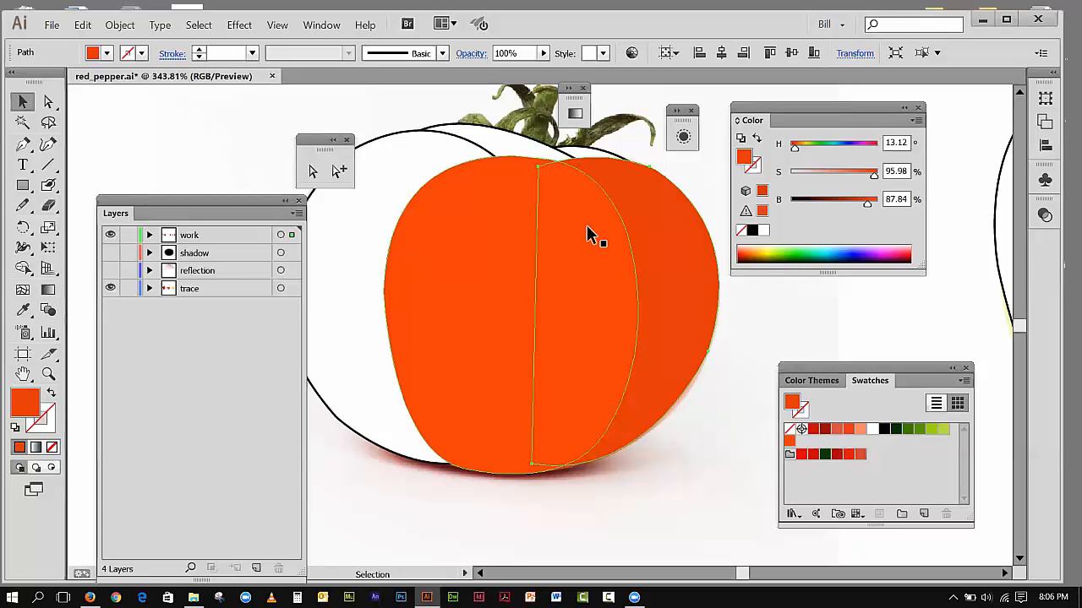
# Step: Fill the tomato's left side section with the orange-red swatch and remove its black stroke
pyautogui.click(389, 172)
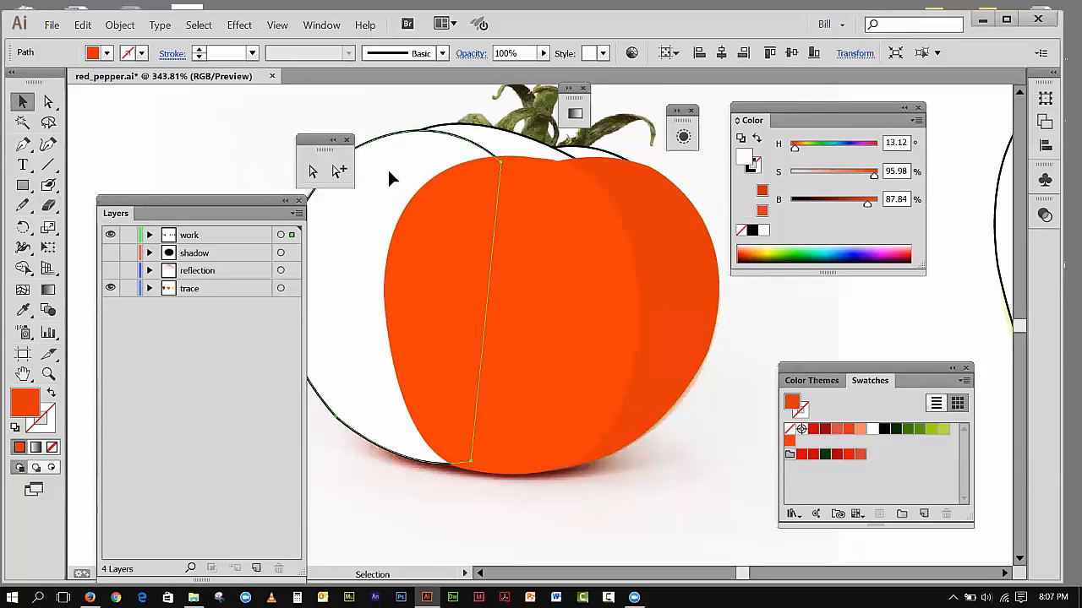
pyautogui.click(789, 443)
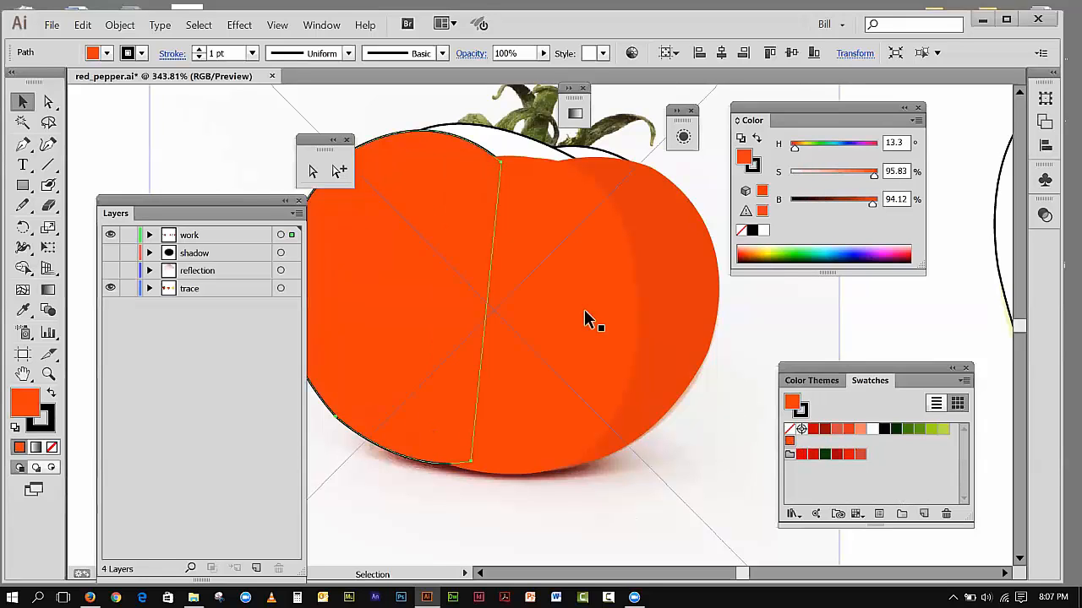
pyautogui.click(48, 424)
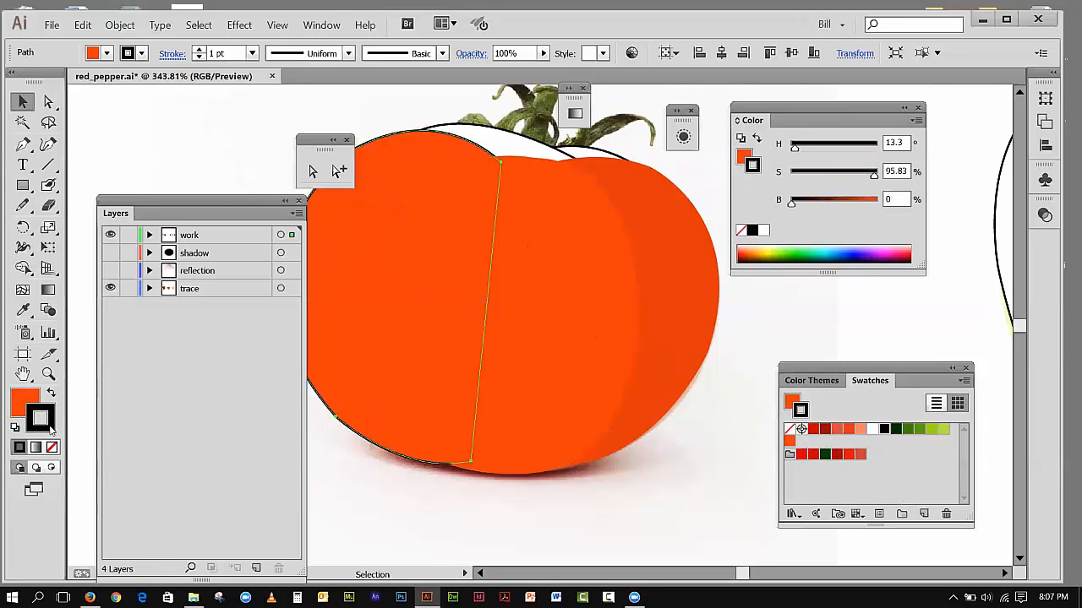
pyautogui.click(51, 448)
# Step: Lower the left section's fill saturation to 92.92% and raise the right section's fill brightness to 90.2%
pyautogui.click(23, 403)
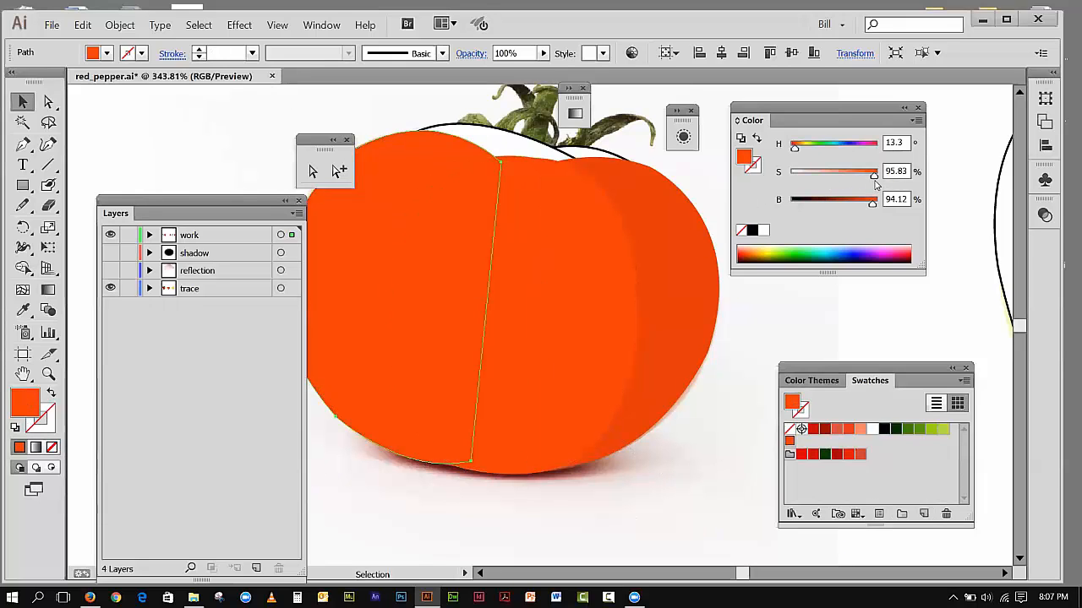
pyautogui.moveTo(874, 178)
pyautogui.mouseDown()
pyautogui.moveTo(862, 177)
pyautogui.moveTo(873, 179)
pyautogui.mouseUp()
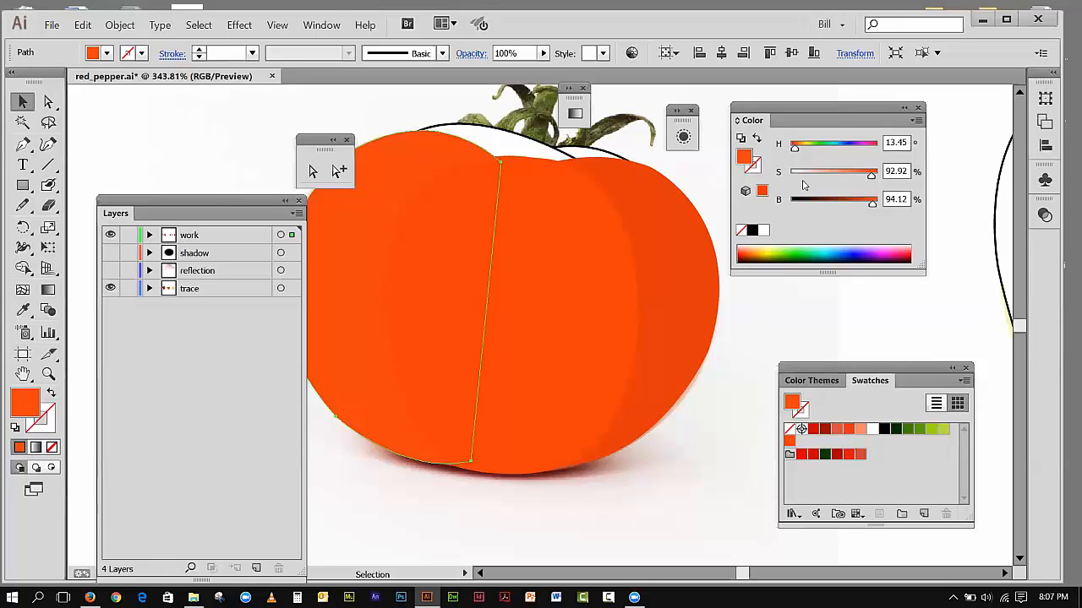
pyautogui.click(684, 241)
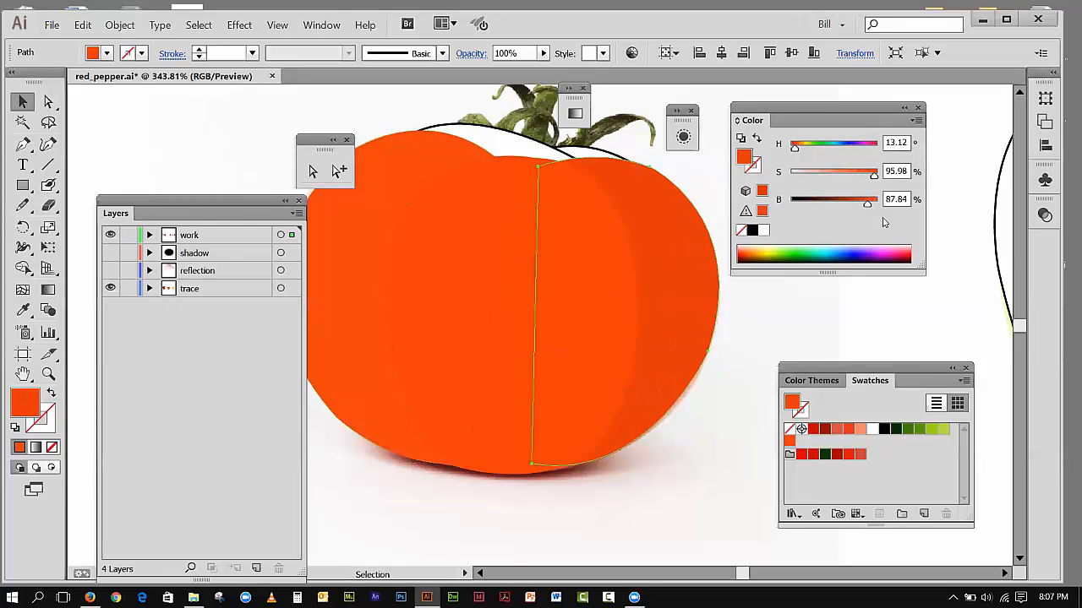
pyautogui.moveTo(868, 206); pyautogui.dragTo(870, 206)
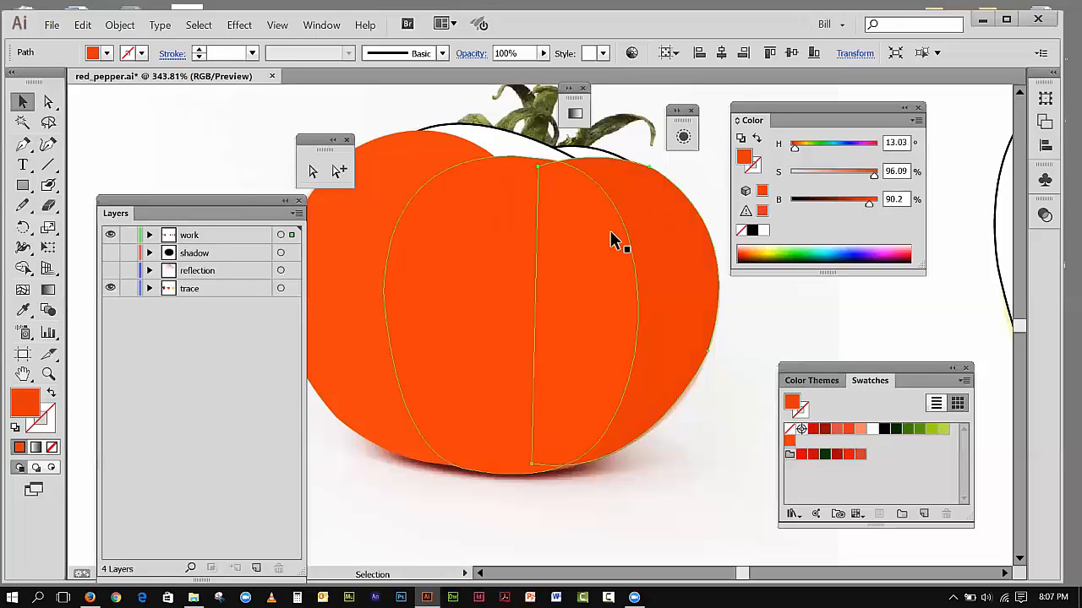
# Step: Give the small back section at the tomato's upper right a strokeless orange-red swatch fill with brightness lowered to 81.18%
pyautogui.click(588, 160)
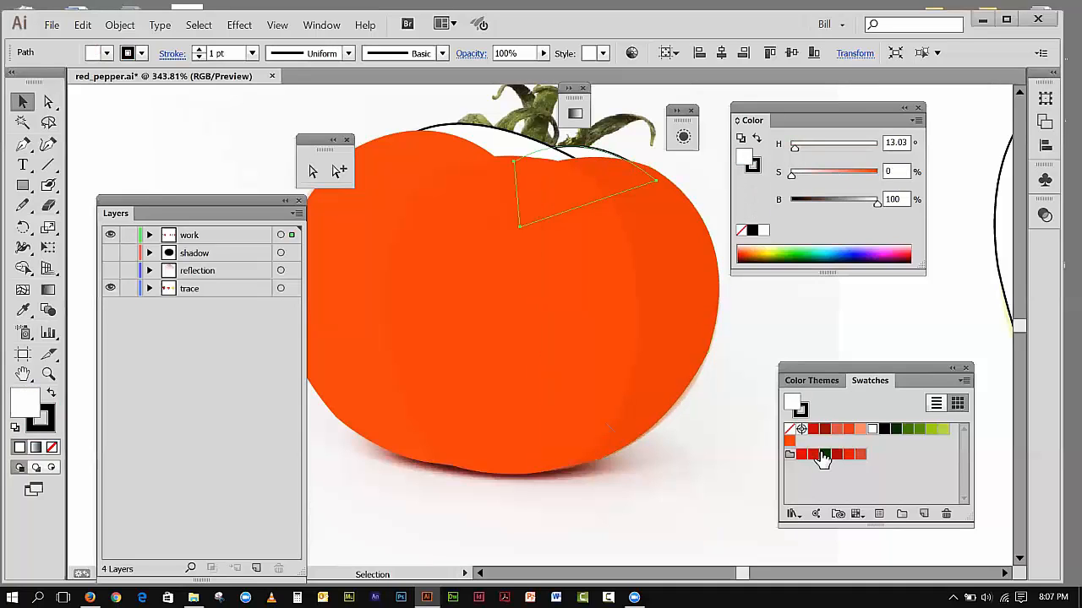
pyautogui.click(789, 440)
pyautogui.click(38, 416)
pyautogui.click(51, 448)
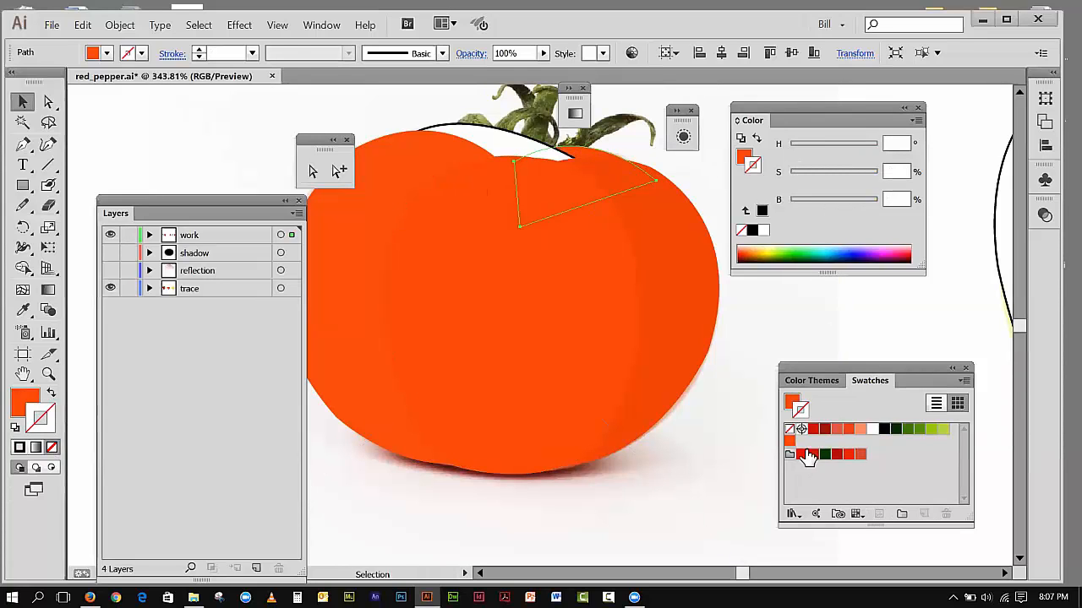
pyautogui.click(19, 400)
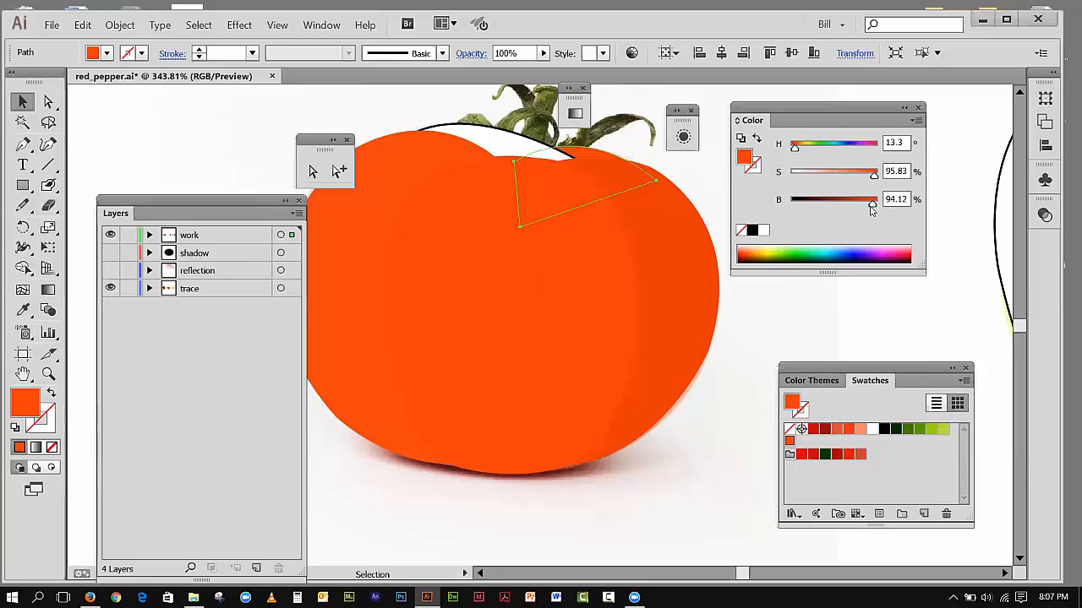
pyautogui.moveTo(871, 209); pyautogui.dragTo(860, 208)
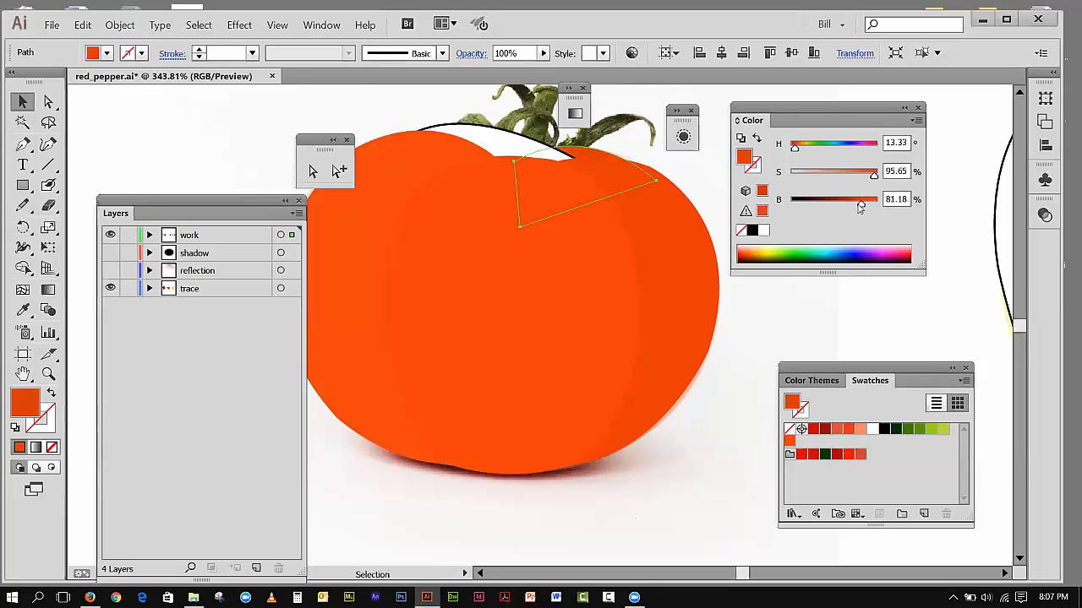
# Step: Give the remaining white back section below the stem a strokeless orange-red swatch fill with brightness lowered to 85.88%
pyautogui.keyDown('shift'); pyautogui.click(477, 144); pyautogui.keyUp('shift')
pyautogui.press('d')
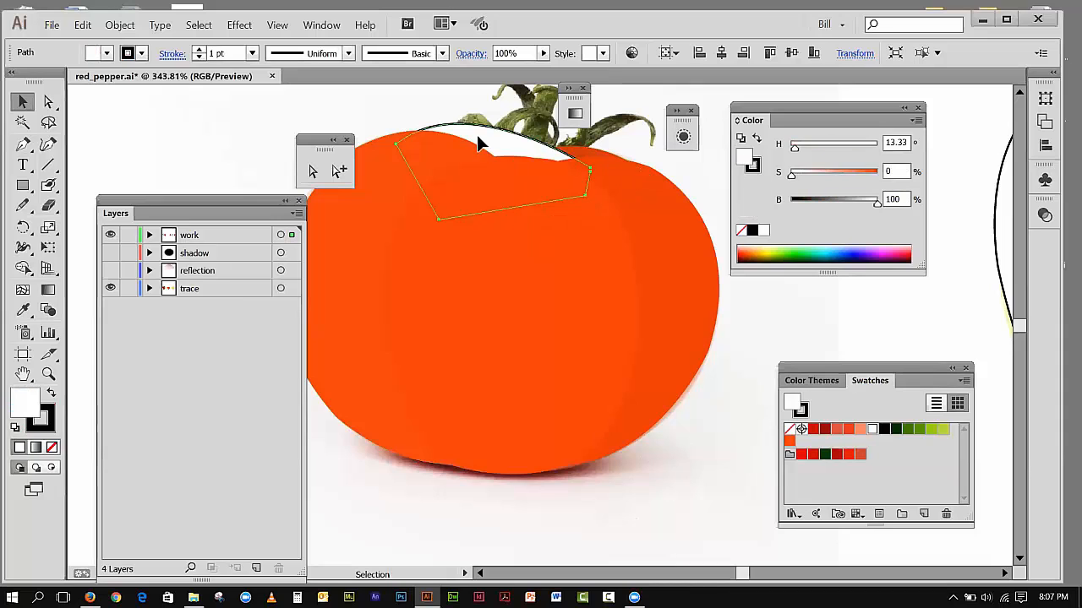
pyautogui.click(790, 441)
pyautogui.hotkey('ctrl', ';')
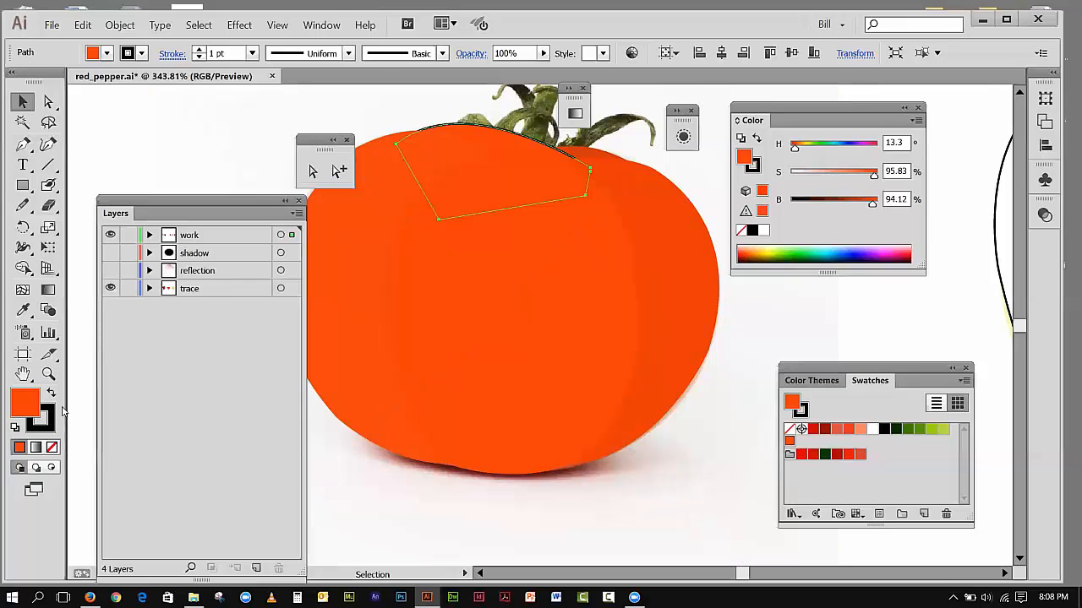
pyautogui.click(48, 426)
pyautogui.click(51, 447)
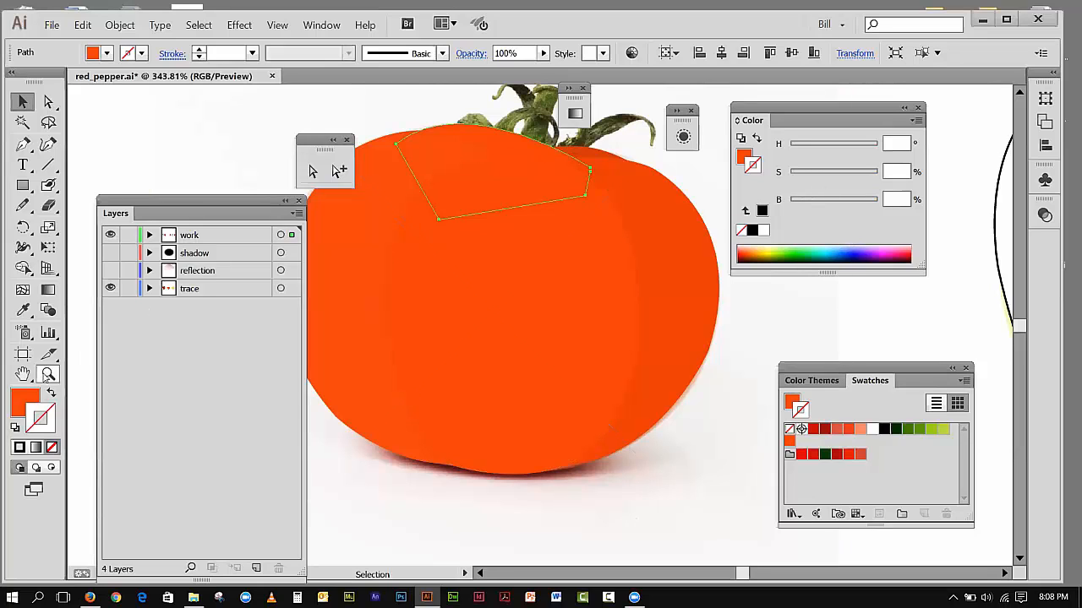
pyautogui.press('x')
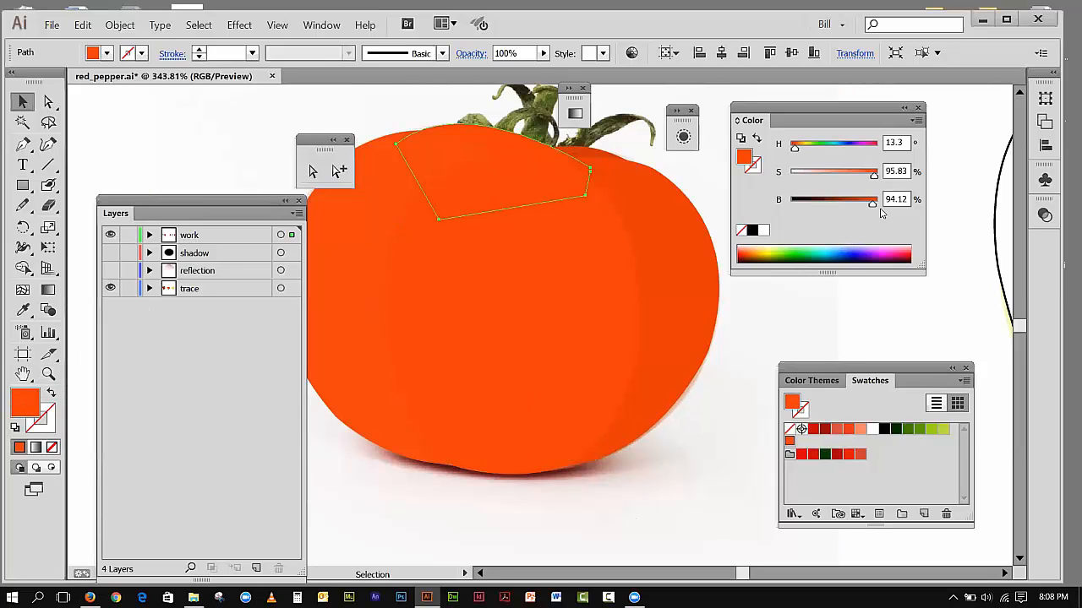
pyautogui.moveTo(872, 206); pyautogui.dragTo(865, 206)
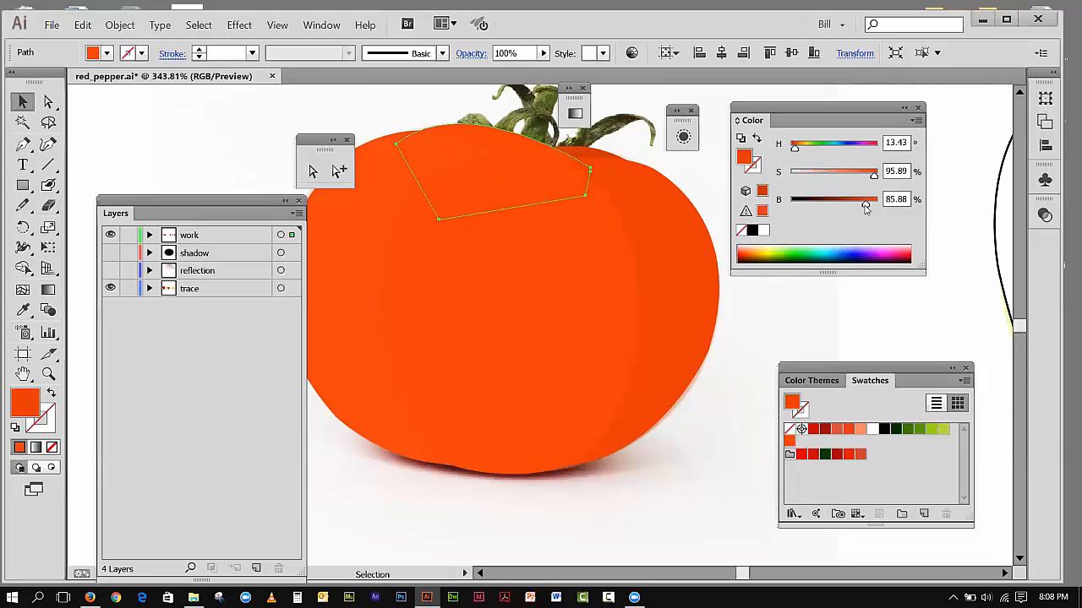
pyautogui.click(277, 25)
pyautogui.click(275, 149)
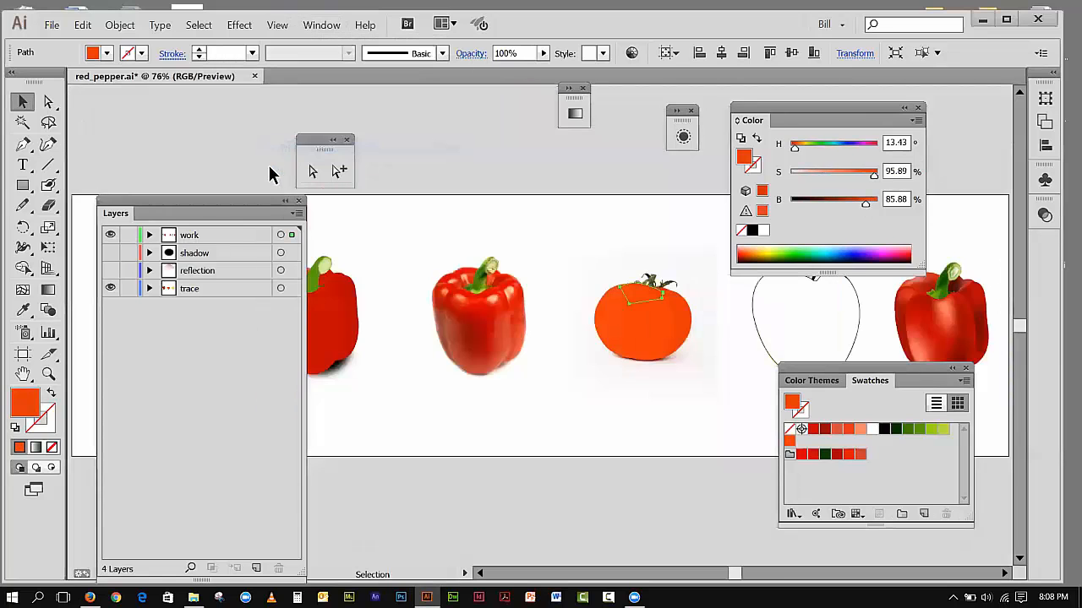
# Step: Inspect the tomato's filled sections up close with the trace layer hidden and nothing selected
pyautogui.click(48, 375)
pyautogui.moveTo(543, 250); pyautogui.dragTo(725, 379)
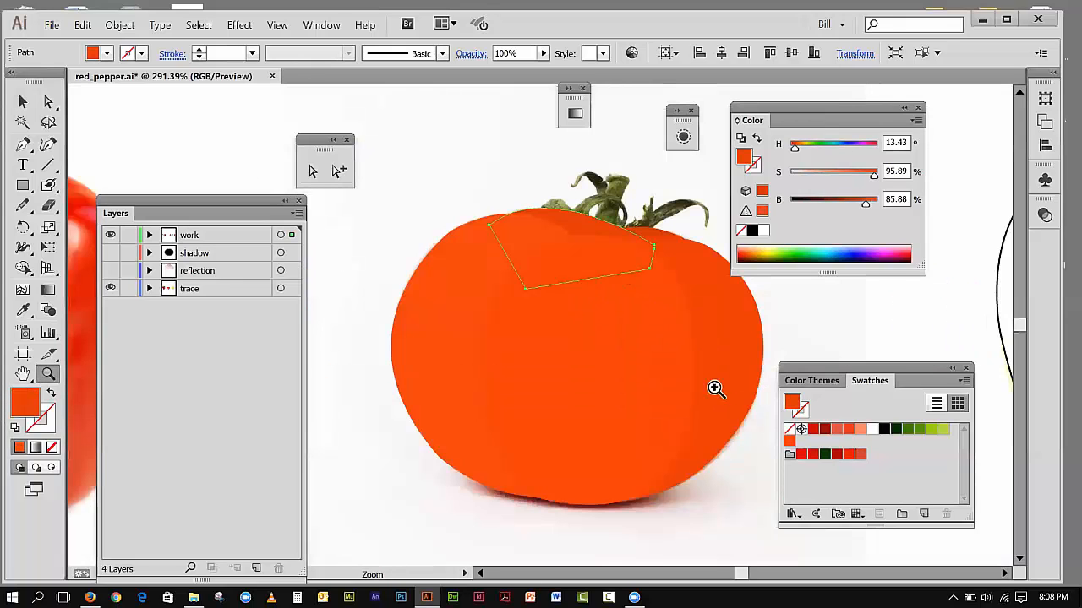
pyautogui.click(110, 289)
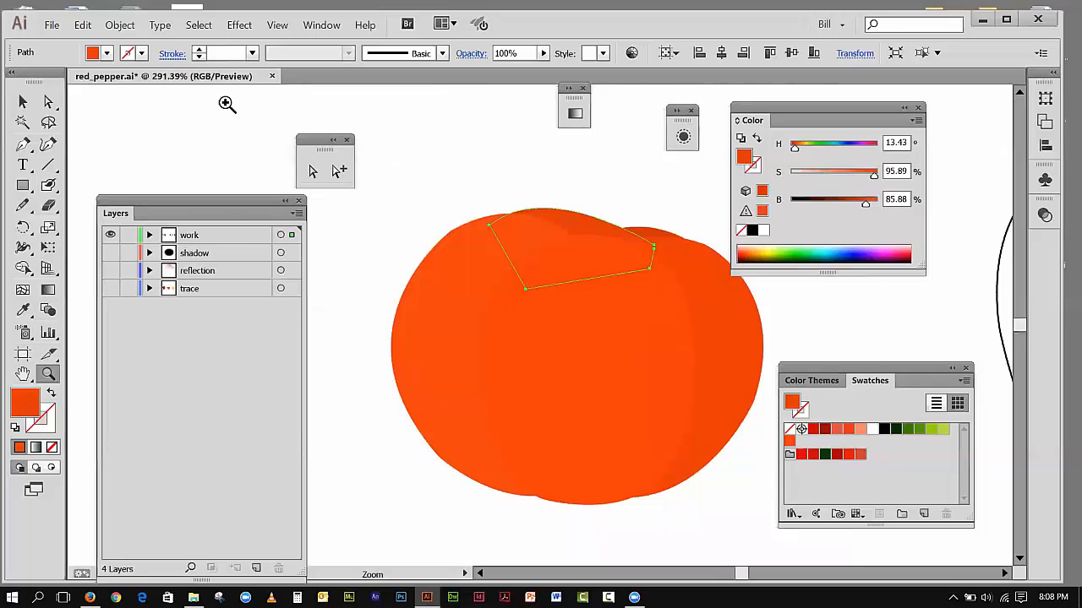
pyautogui.click(22, 103)
pyautogui.click(368, 144)
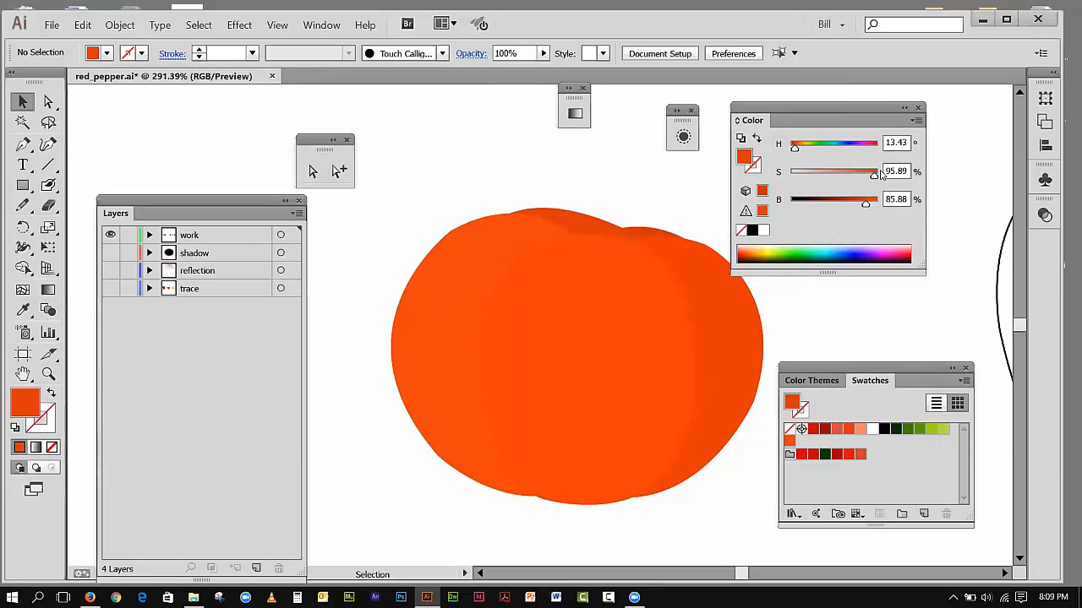
# Step: Send the tomato's back section below the stem to the back of the stacking order and deselect it
pyautogui.click(601, 224)
pyautogui.click(119, 26)
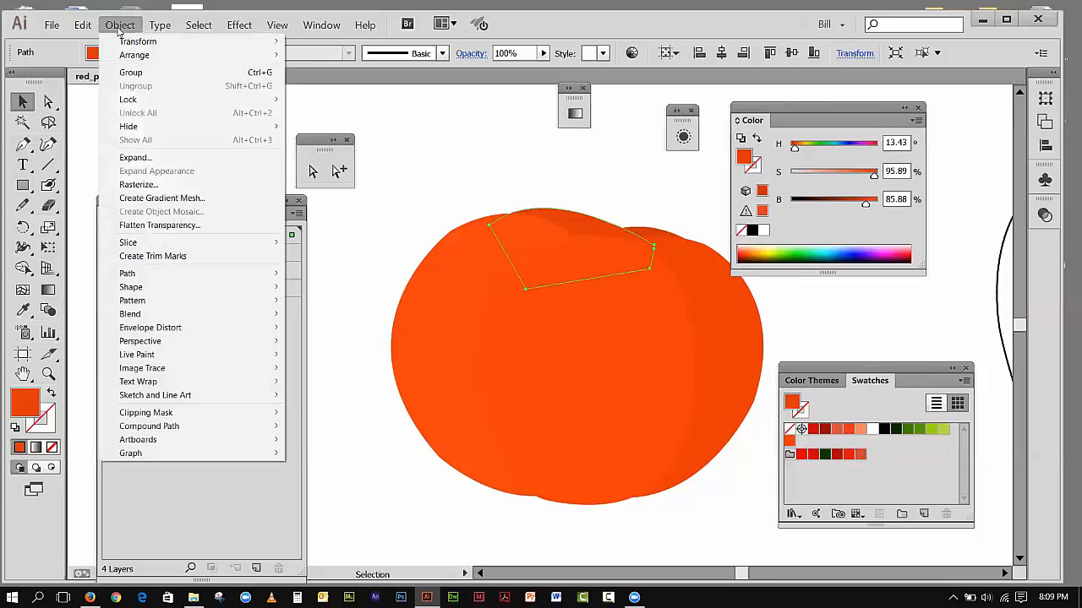
pyautogui.moveTo(144, 55)
pyautogui.click(317, 96)
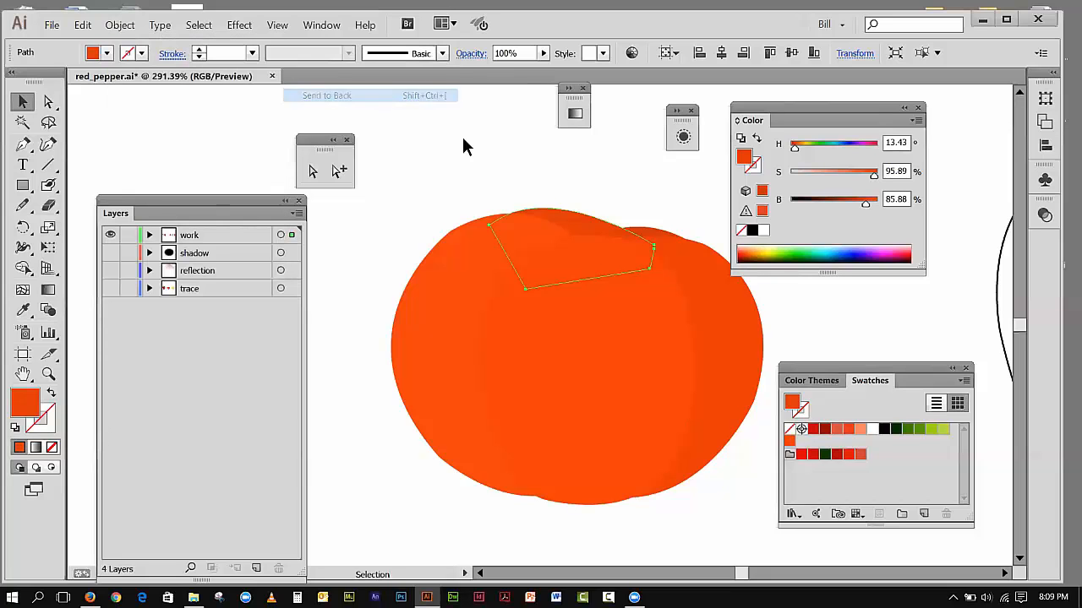
pyautogui.click(478, 149)
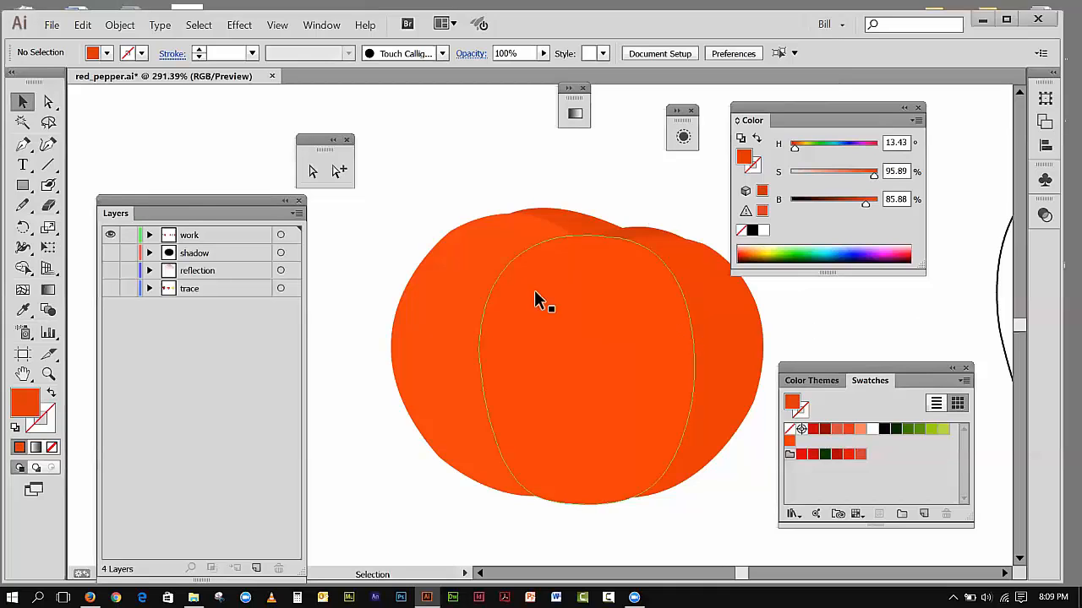
# Step: View the tomato reference photo with the work layer temporarily hidden, leaving both the trace and work layers visible
pyautogui.click(109, 235)
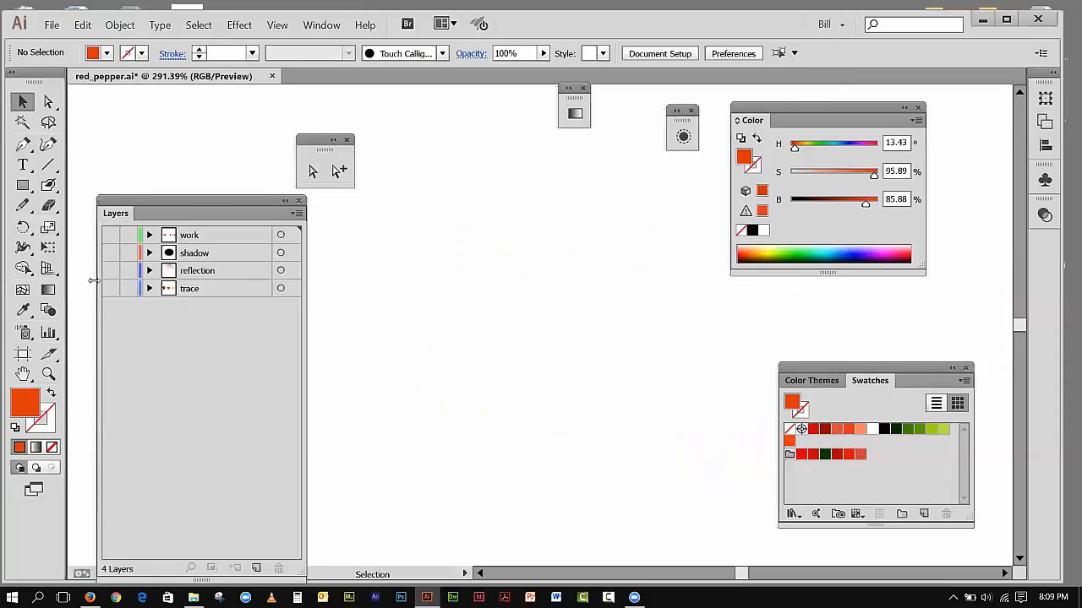
pyautogui.click(110, 288)
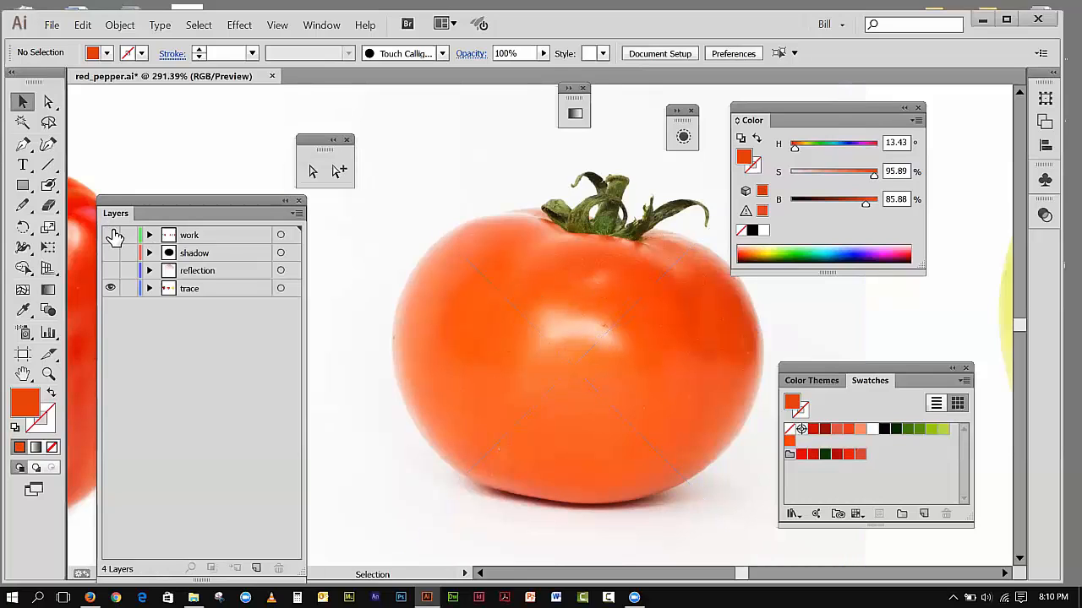
pyautogui.click(110, 234)
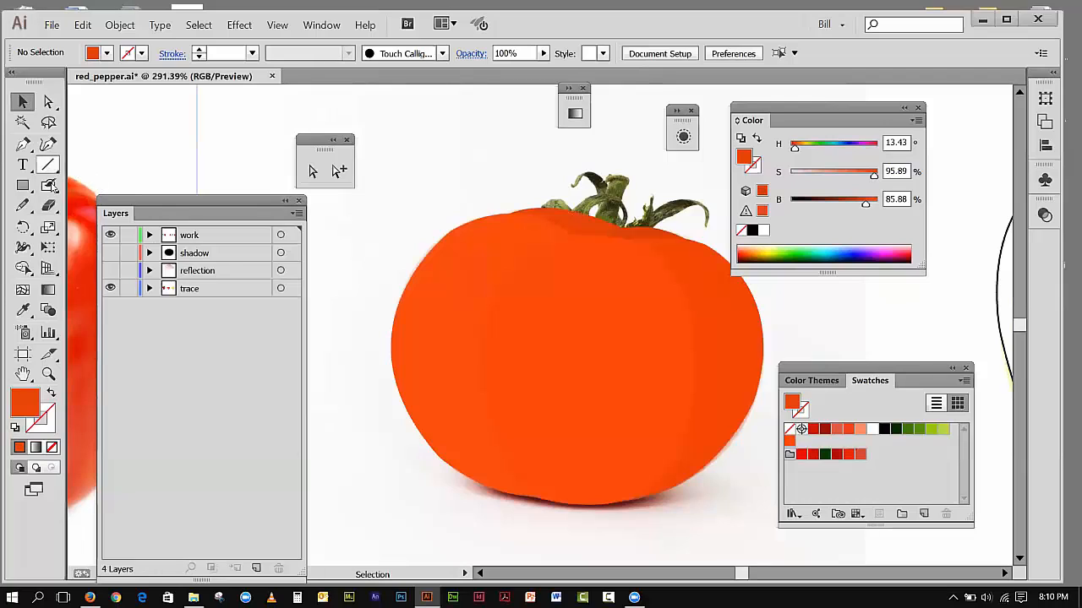
# Step: Convert the tomato's center section to a gradient mesh with one mesh point in its upper middle
pyautogui.click(23, 290)
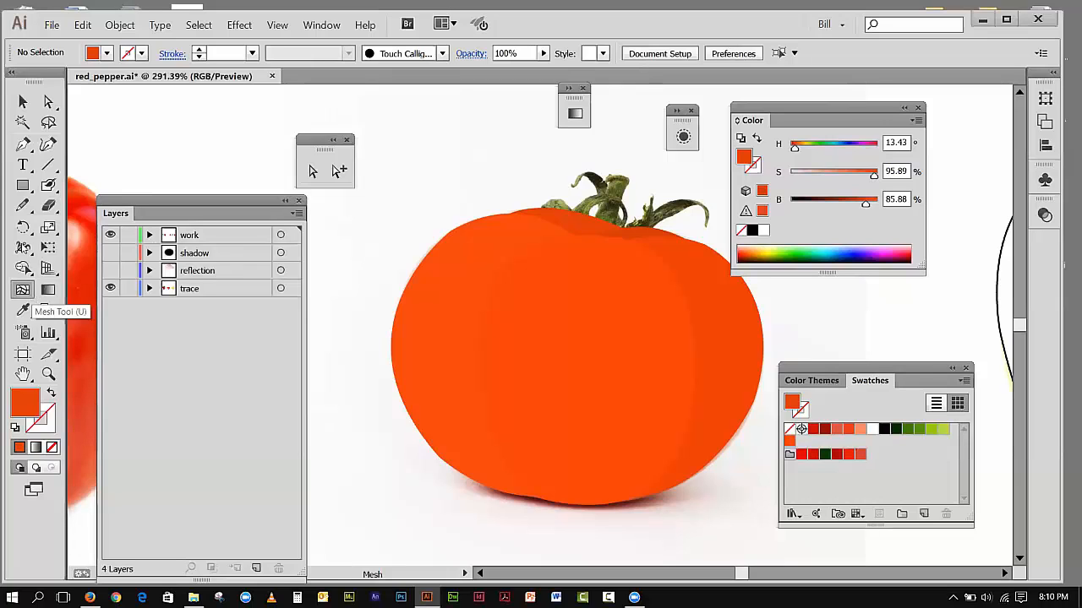
pyautogui.click(23, 101)
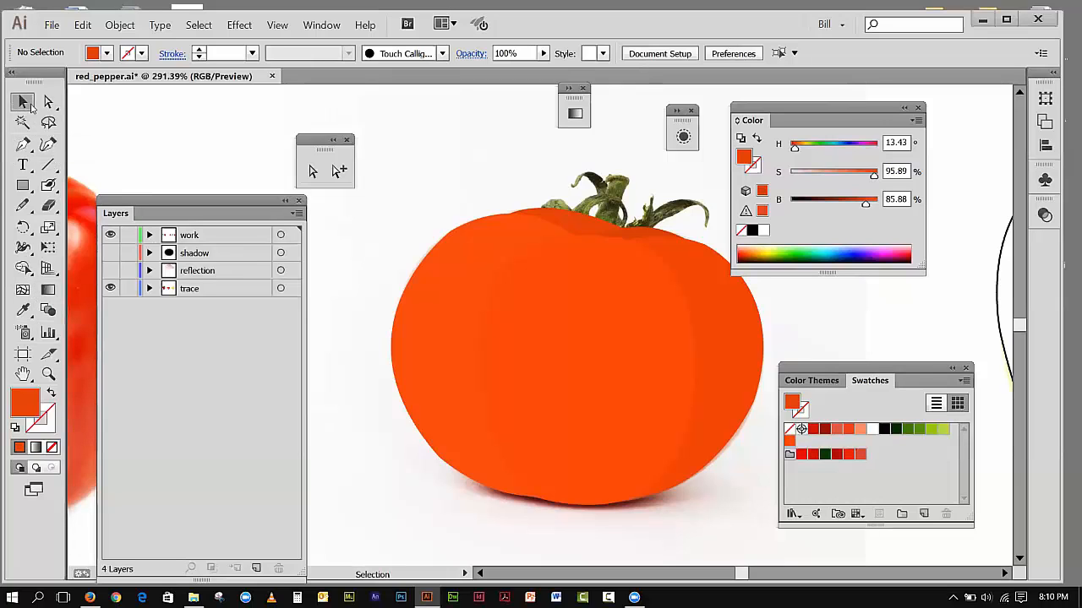
pyautogui.click(538, 311)
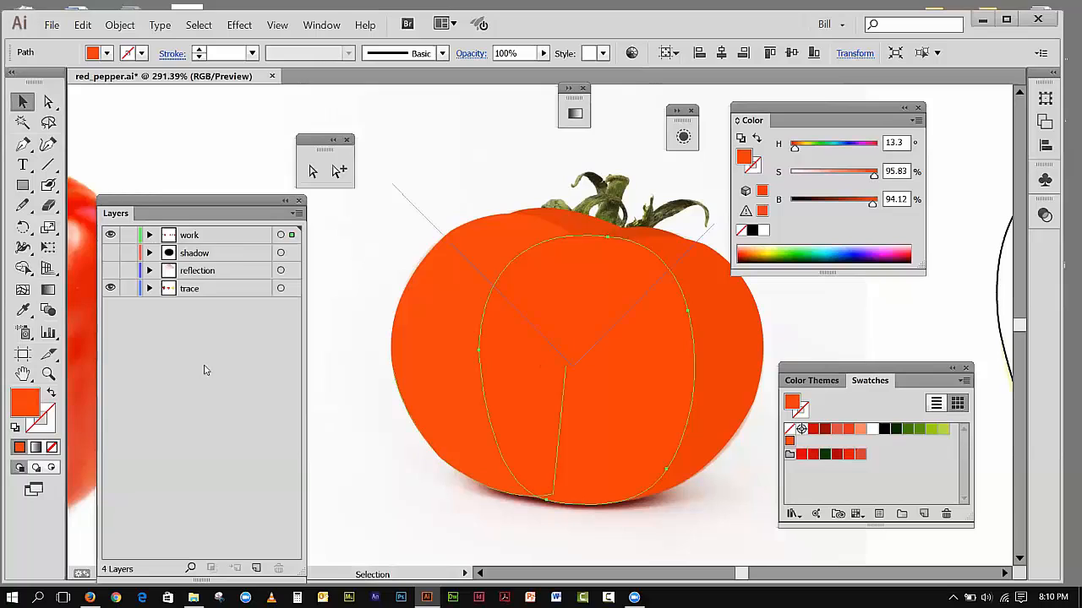
pyautogui.click(22, 289)
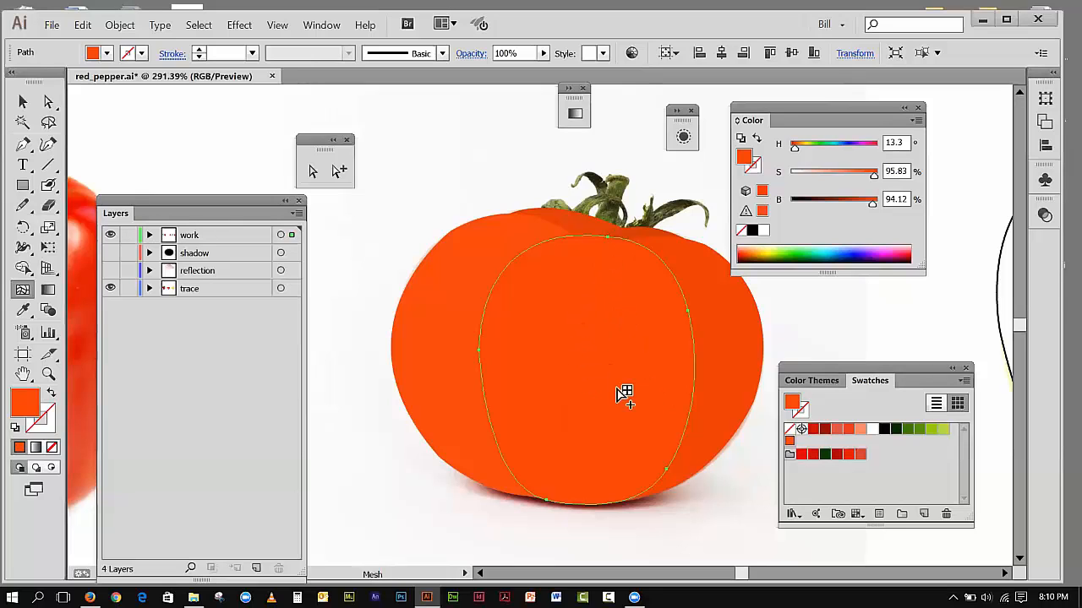
pyautogui.click(593, 317)
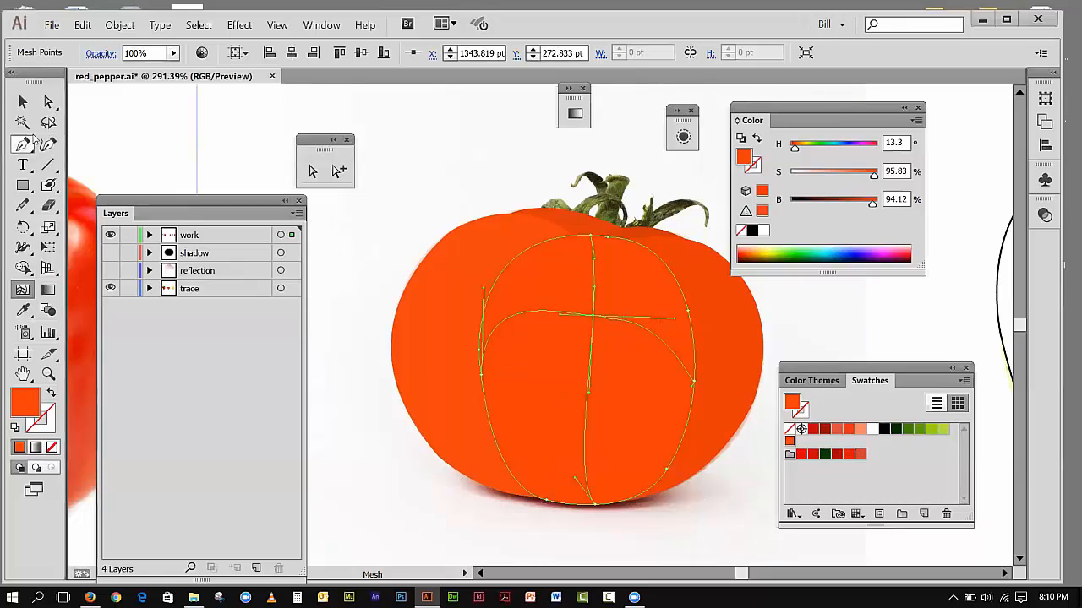
# Step: Move the central mesh point slightly down to X 1341.68 pt, Y 279.002 pt and adjust the handles along its vertical mesh line
pyautogui.click(48, 102)
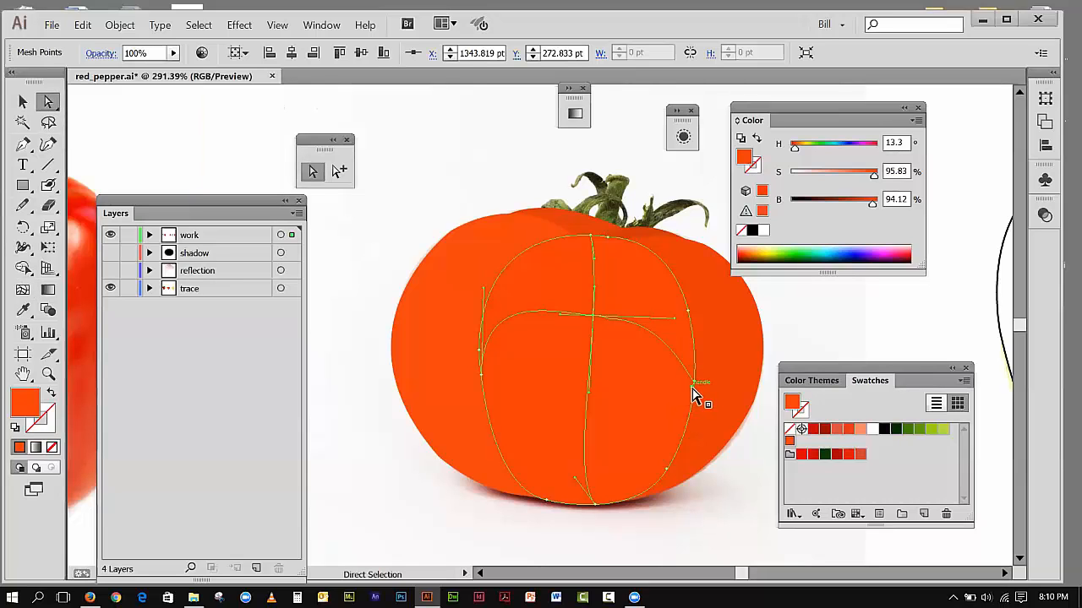
pyautogui.moveTo(692, 391); pyautogui.dragTo(691, 388)
pyautogui.moveTo(592, 314); pyautogui.dragTo(592, 328)
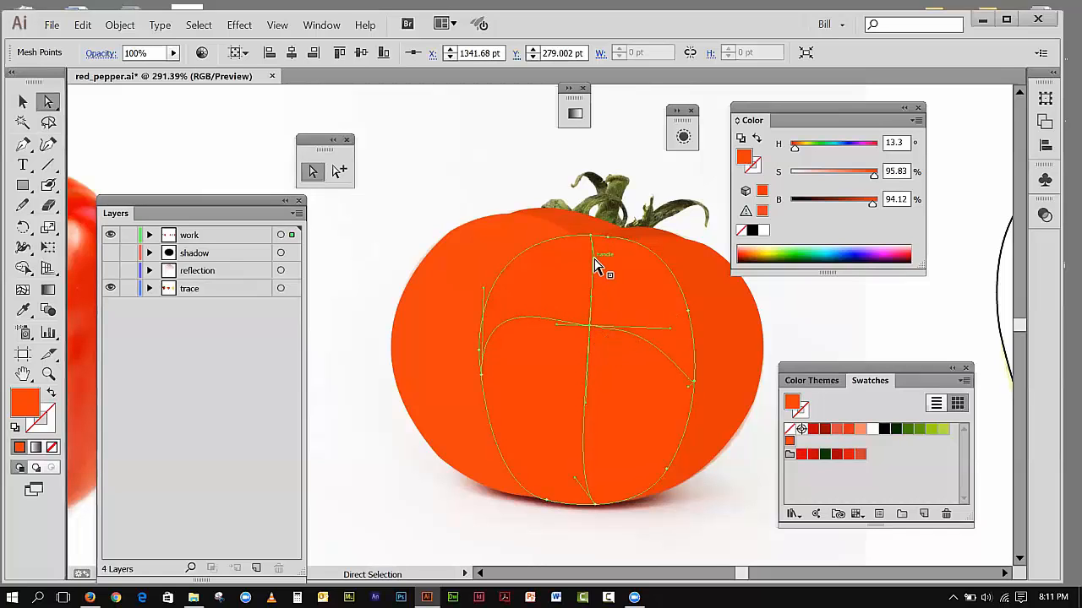
pyautogui.moveTo(591, 259); pyautogui.dragTo(585, 262)
pyautogui.moveTo(589, 297); pyautogui.dragTo(591, 303)
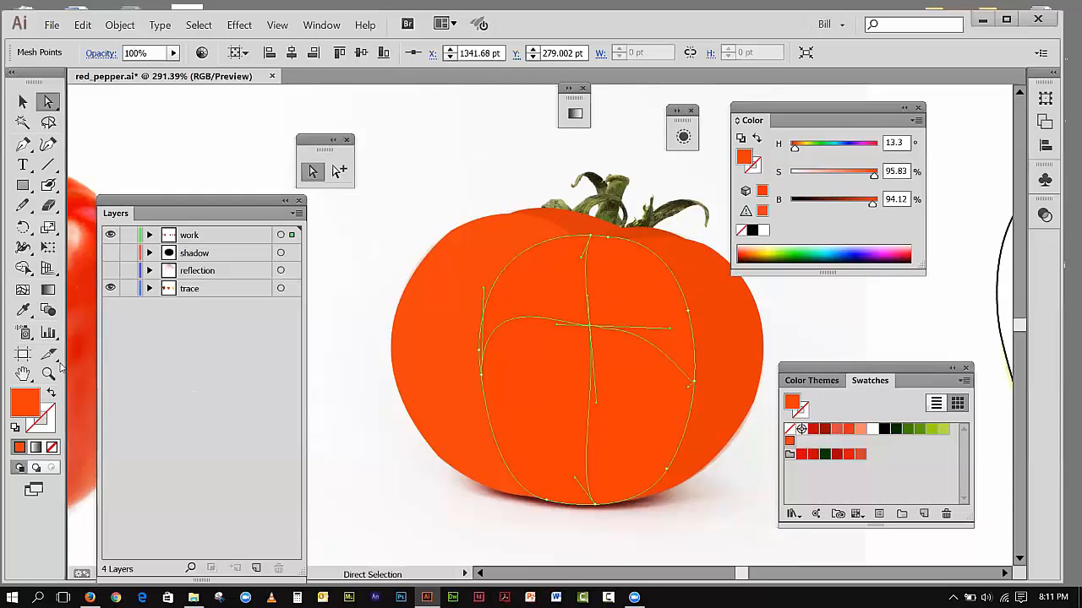
# Step: Try a white swatch on the central mesh point with a shortened right handle, and undo both changes
pyautogui.click(24, 290)
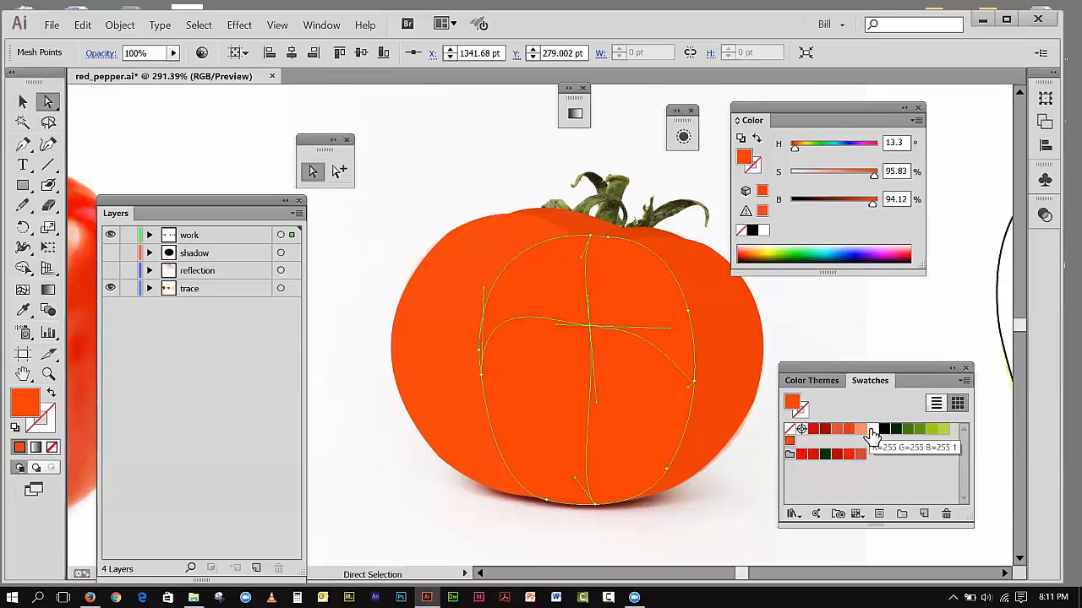
pyautogui.click(871, 433)
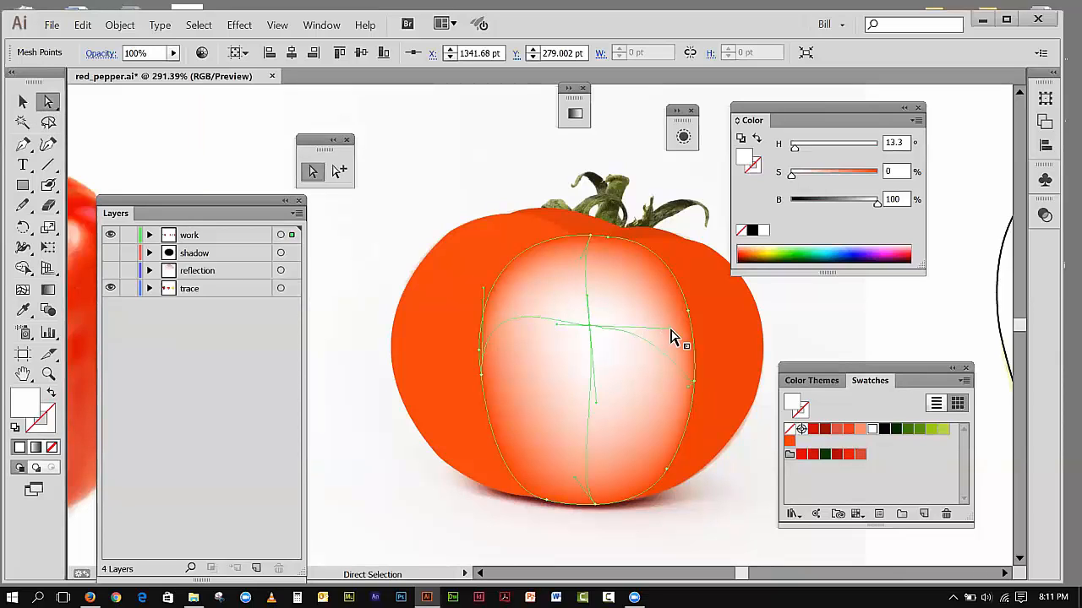
pyautogui.moveTo(669, 330); pyautogui.dragTo(601, 325)
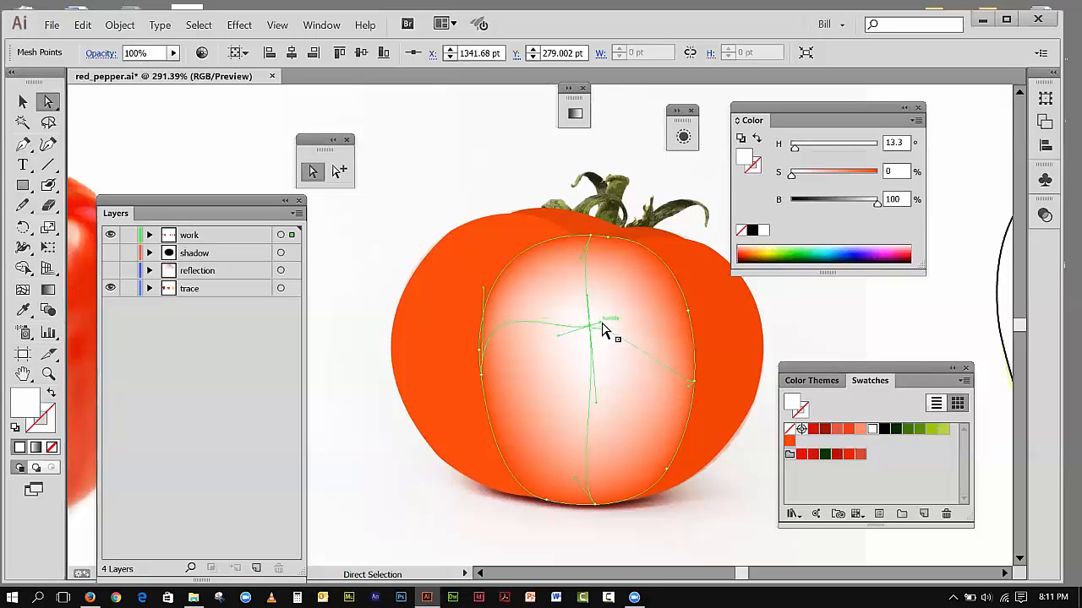
pyautogui.click(116, 32)
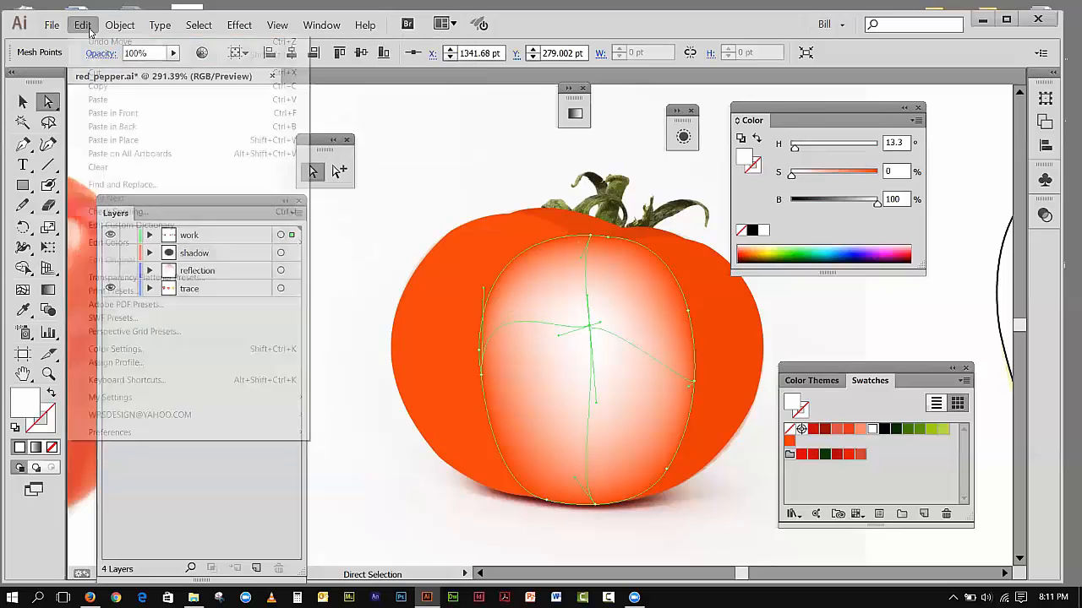
pyautogui.click(90, 40)
pyautogui.click(84, 26)
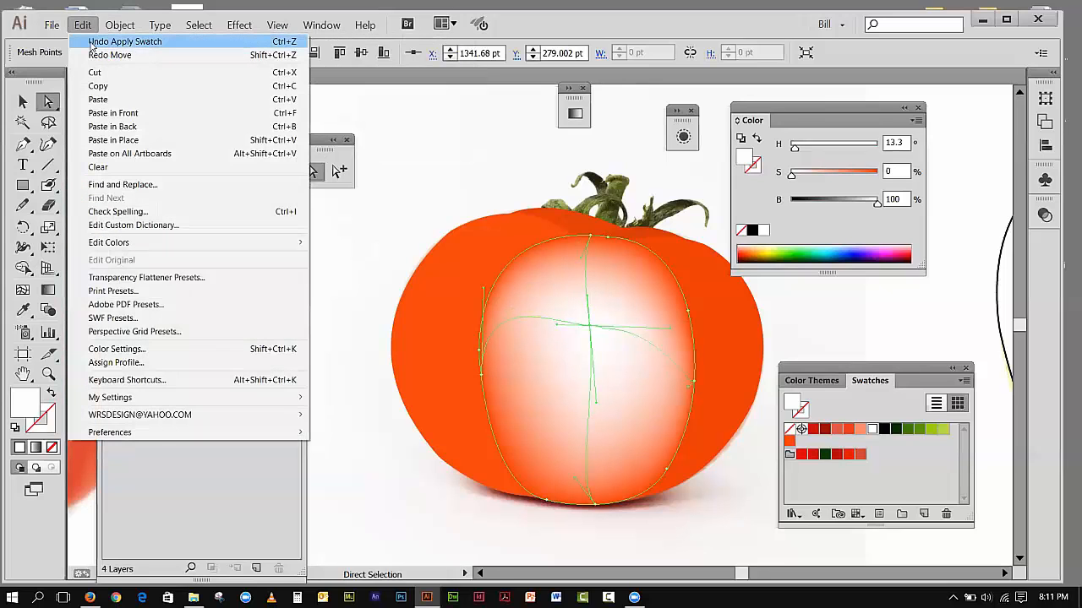
pyautogui.click(93, 42)
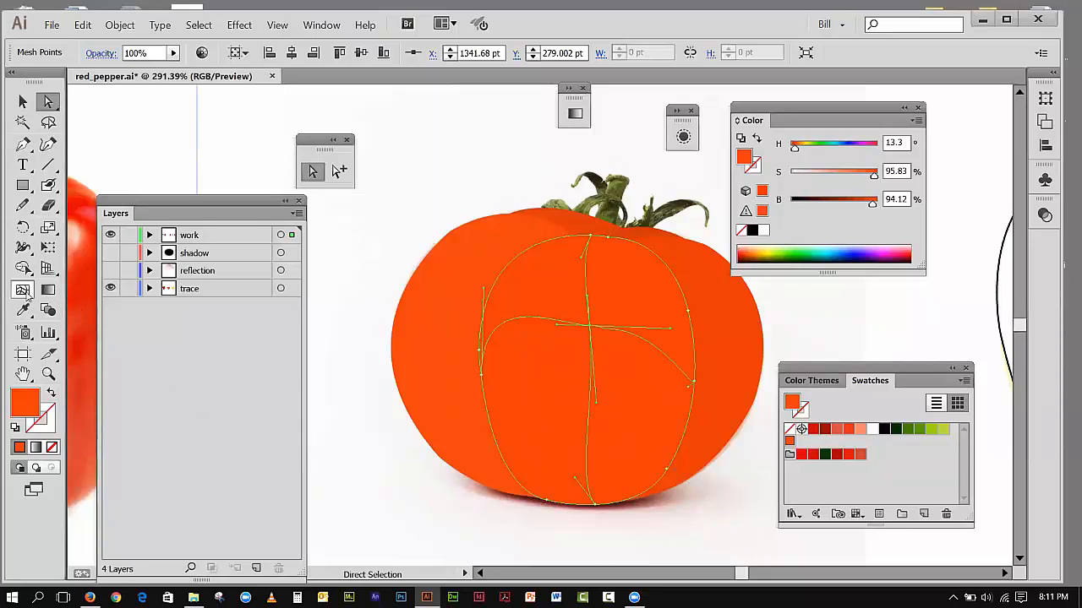
# Step: Add four more vertical mesh lines to the tomato's center section, two on each side of the middle line
pyautogui.click(23, 289)
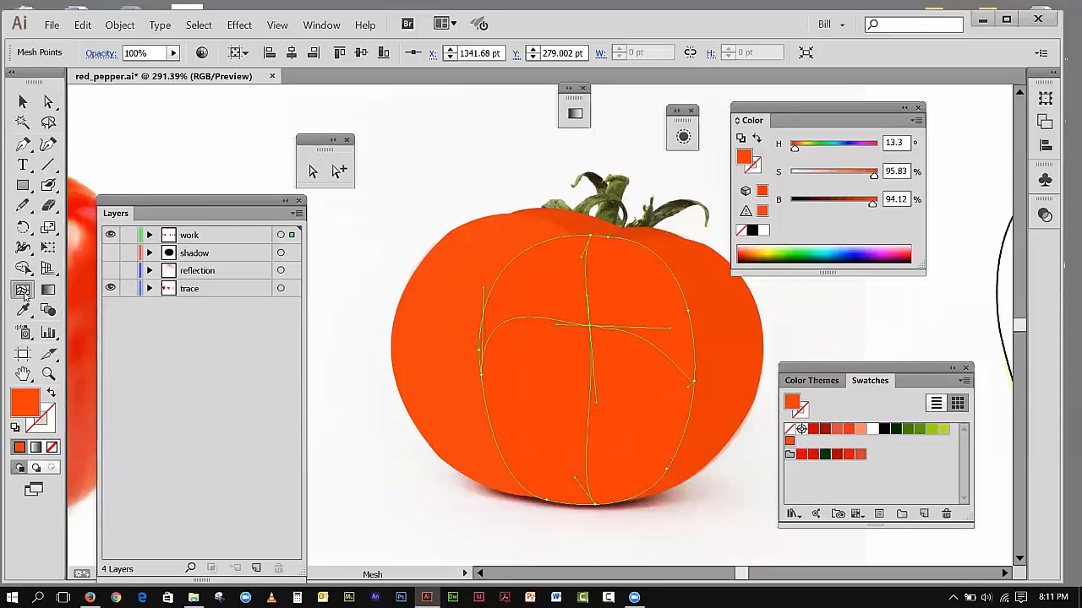
pyautogui.click(643, 340)
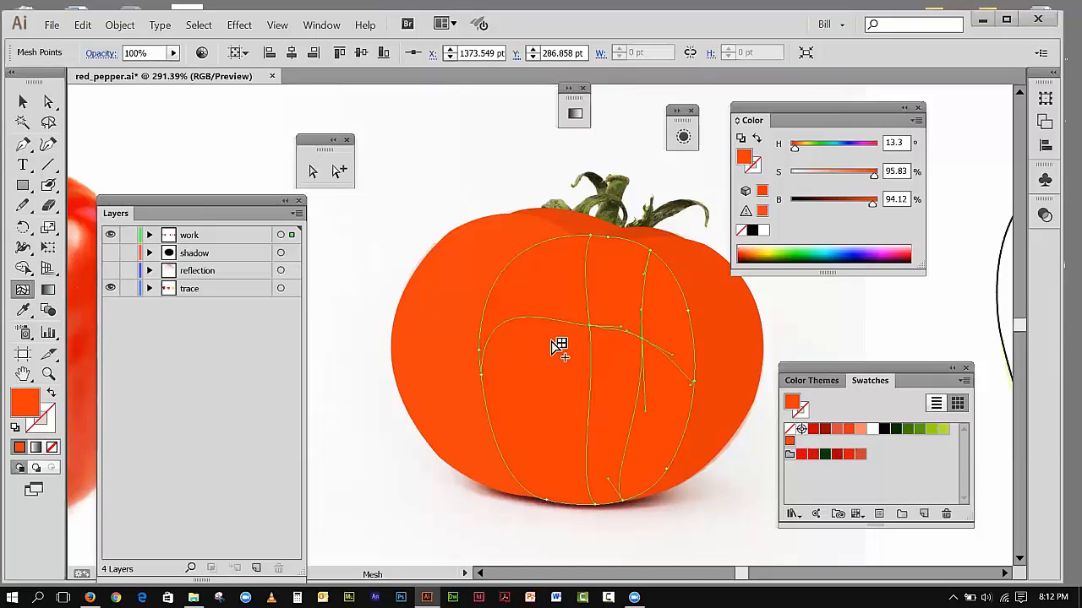
pyautogui.click(534, 319)
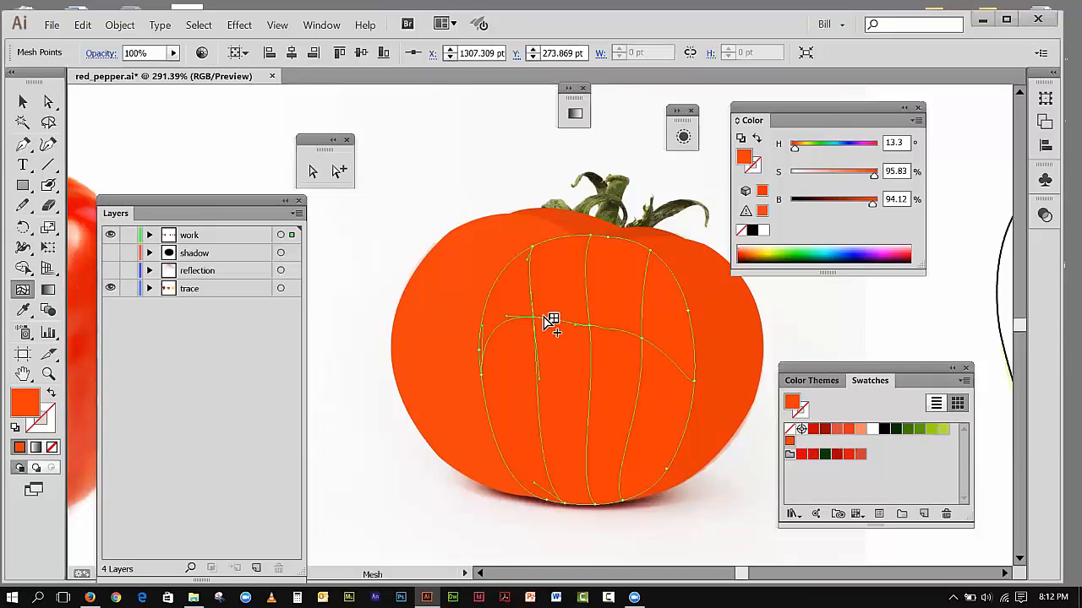
pyautogui.click(685, 297)
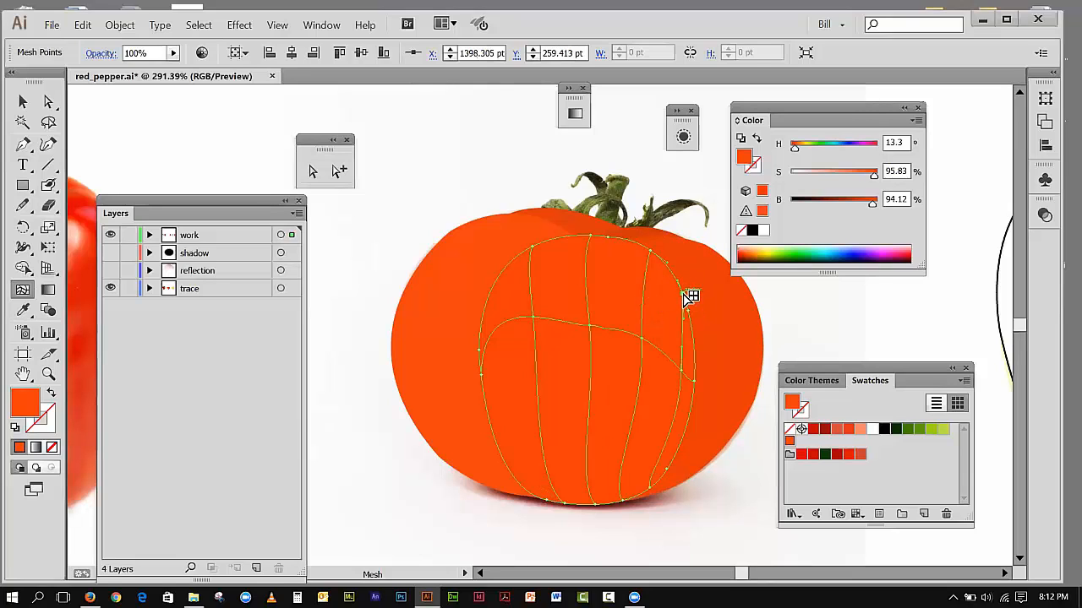
pyautogui.click(497, 284)
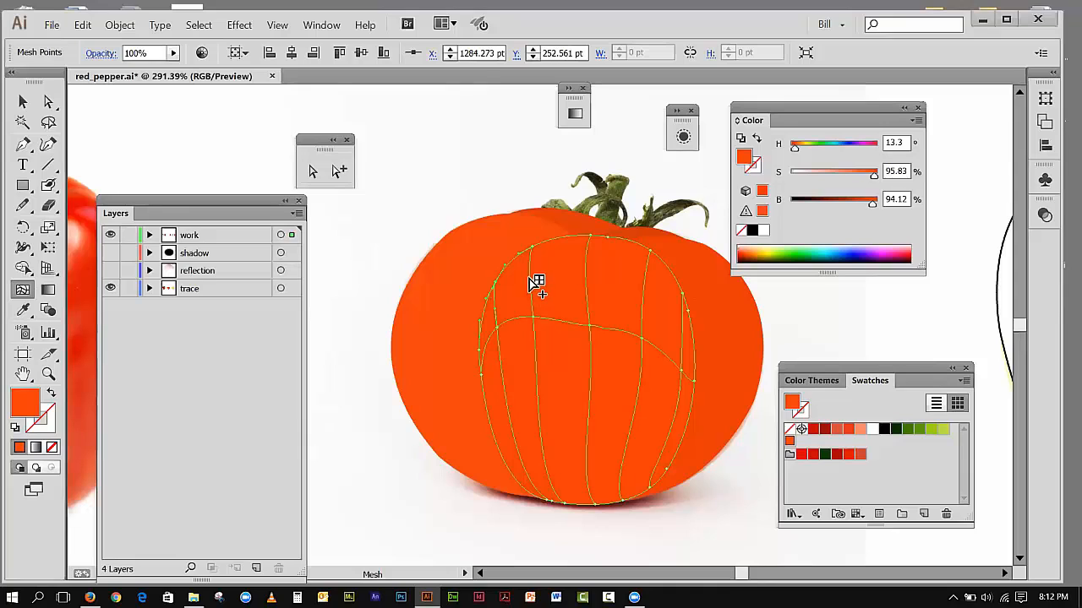
# Step: Add three horizontal mesh lines to the center section: one above the existing line and two in the lower part
pyautogui.click(530, 275)
pyautogui.click(671, 441)
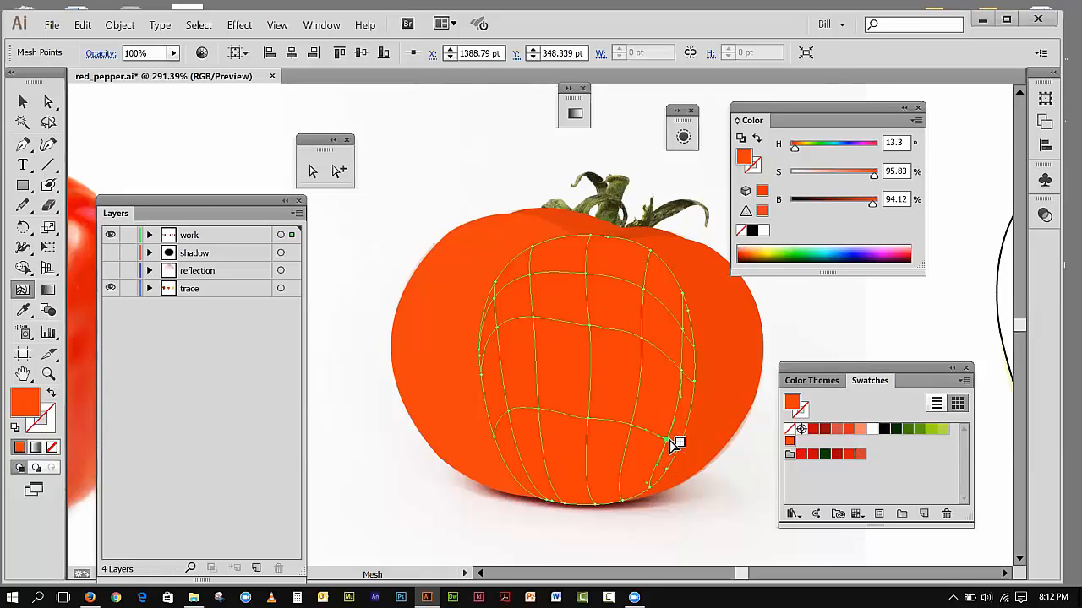
pyautogui.click(589, 474)
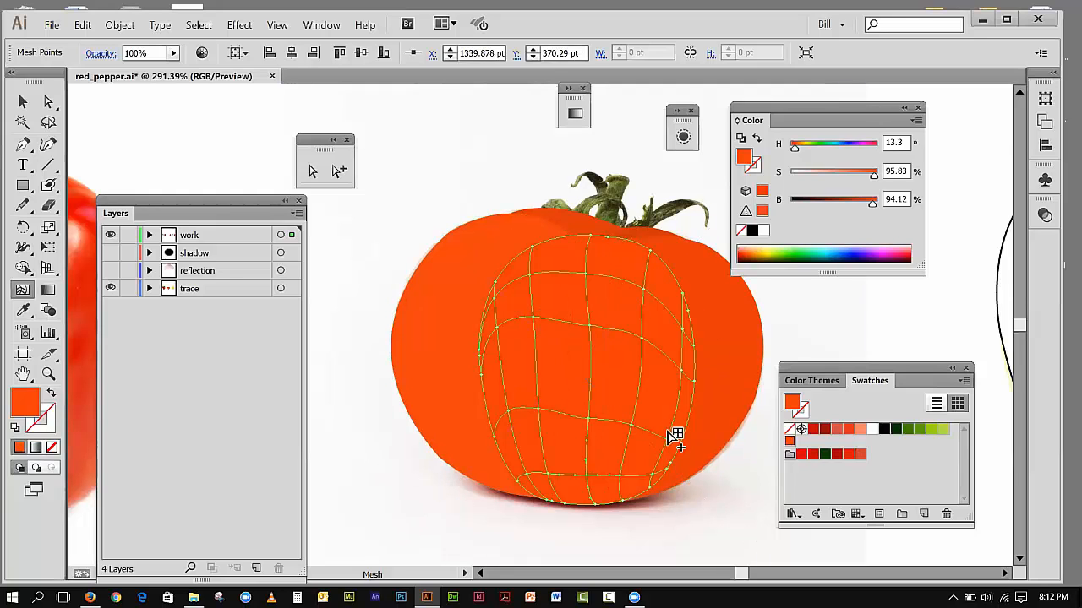
pyautogui.click(622, 284)
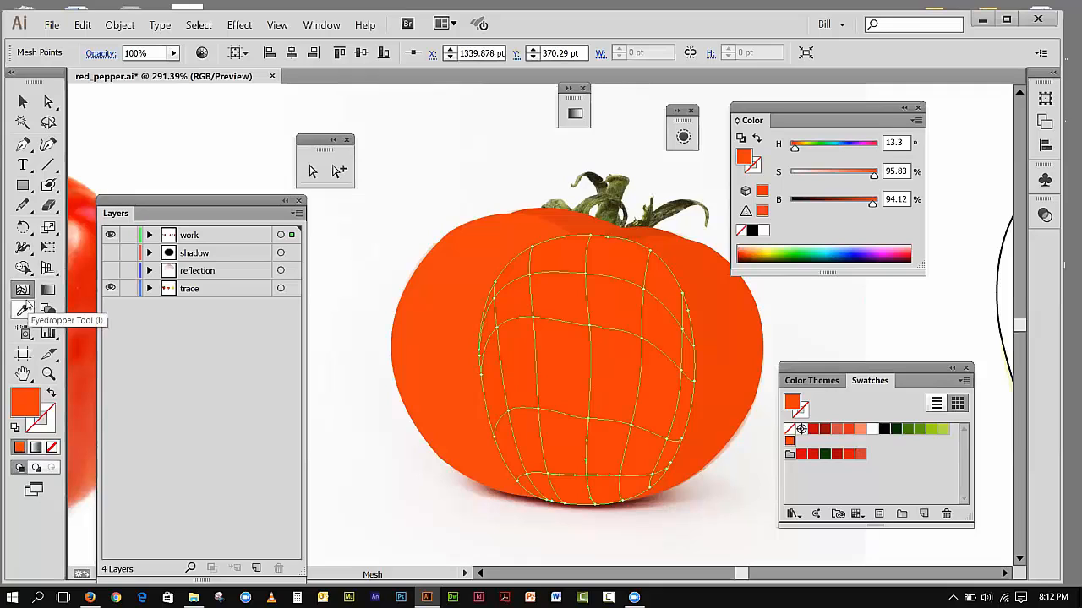
# Step: Lower the brightness of the mesh point just right of the center point to 69.02%
pyautogui.click(48, 102)
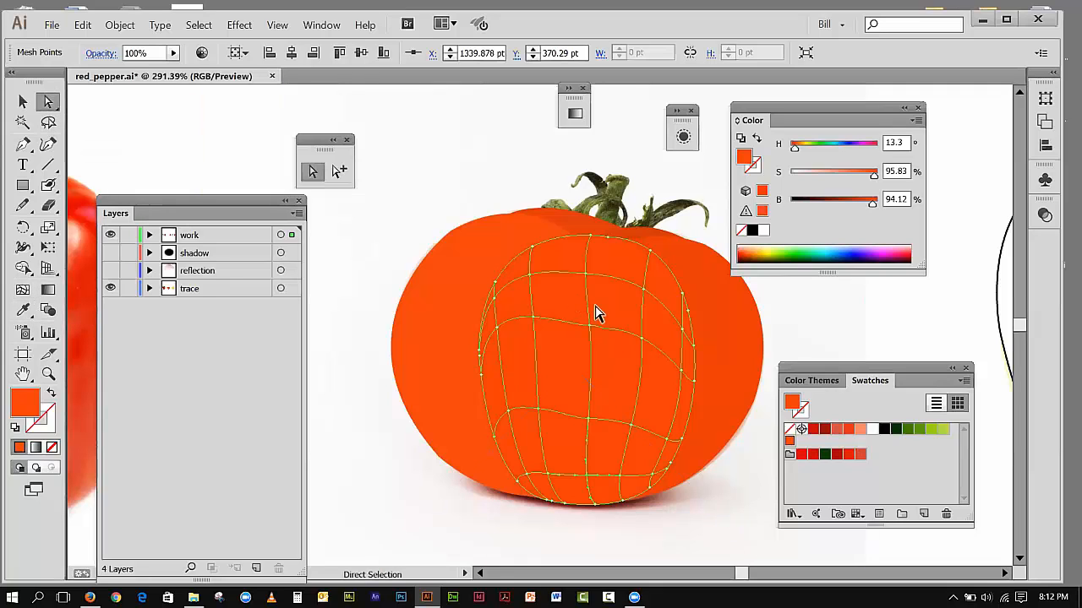
pyautogui.click(642, 342)
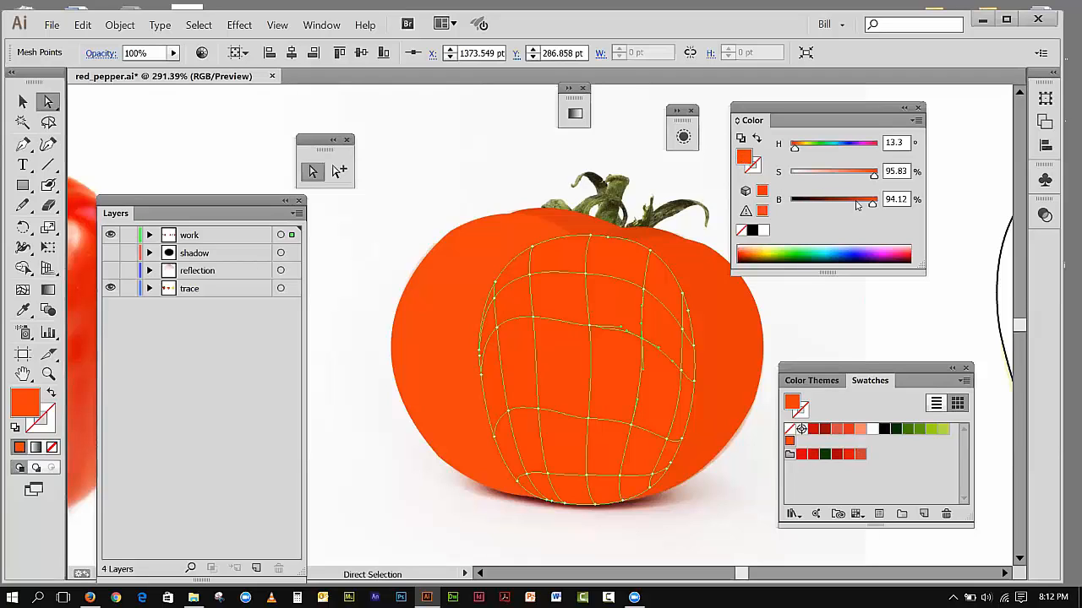
pyautogui.moveTo(870, 207); pyautogui.dragTo(852, 217)
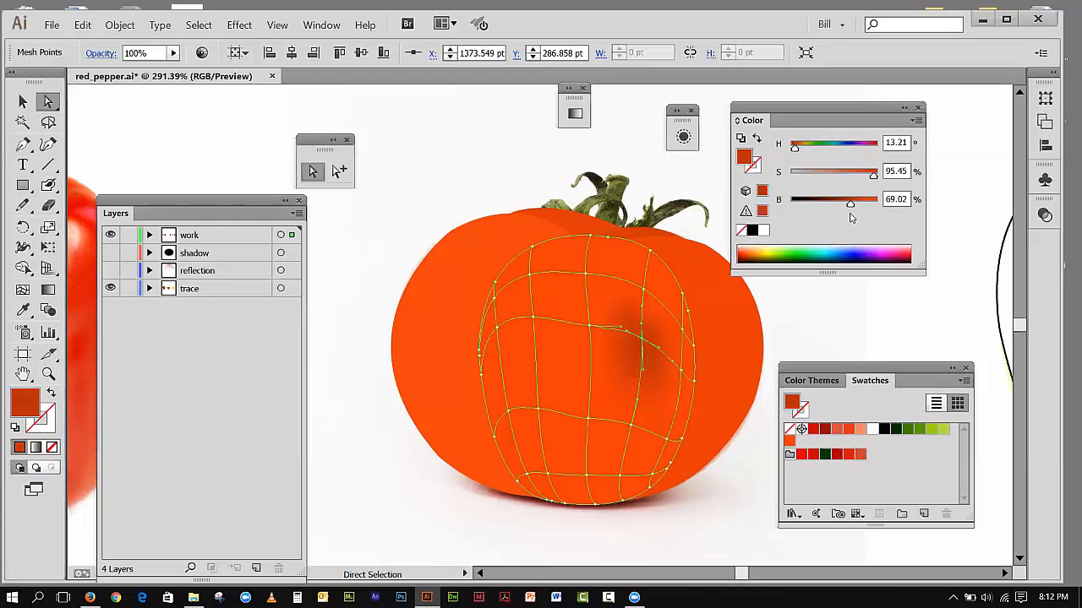
# Step: Lower the brightness to 70.2% on the two mesh points below the darkened point, along the same vertical mesh line
pyautogui.click(632, 432)
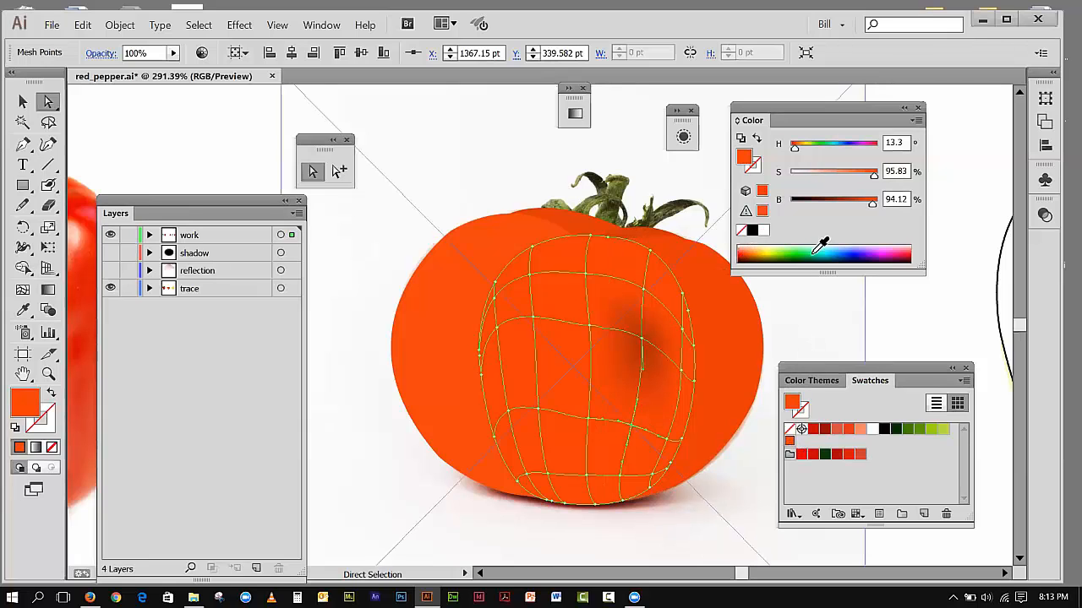
pyautogui.moveTo(871, 208); pyautogui.dragTo(853, 215)
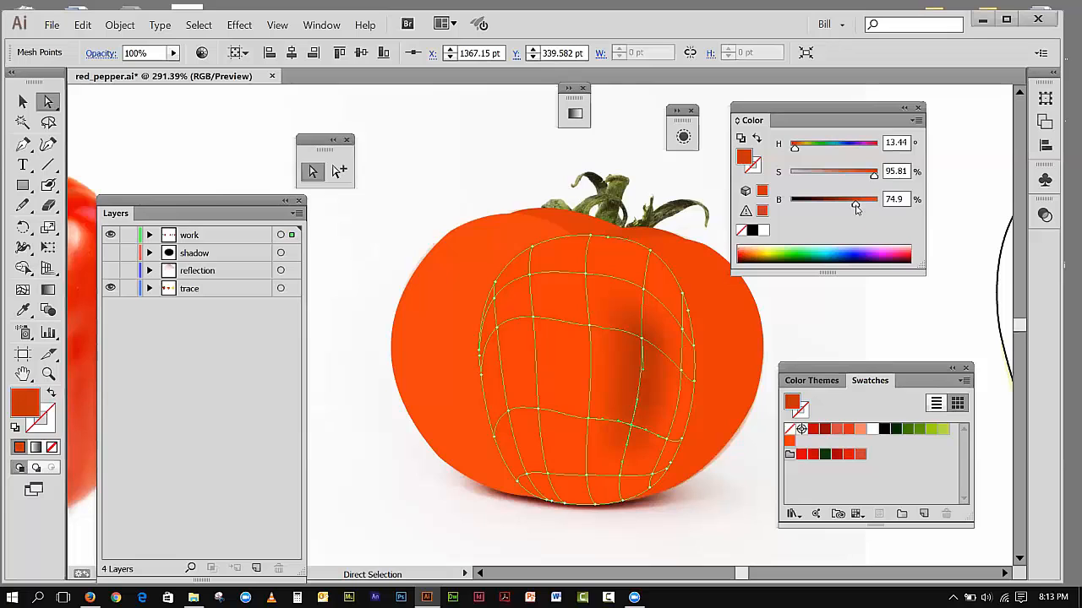
pyautogui.click(622, 480)
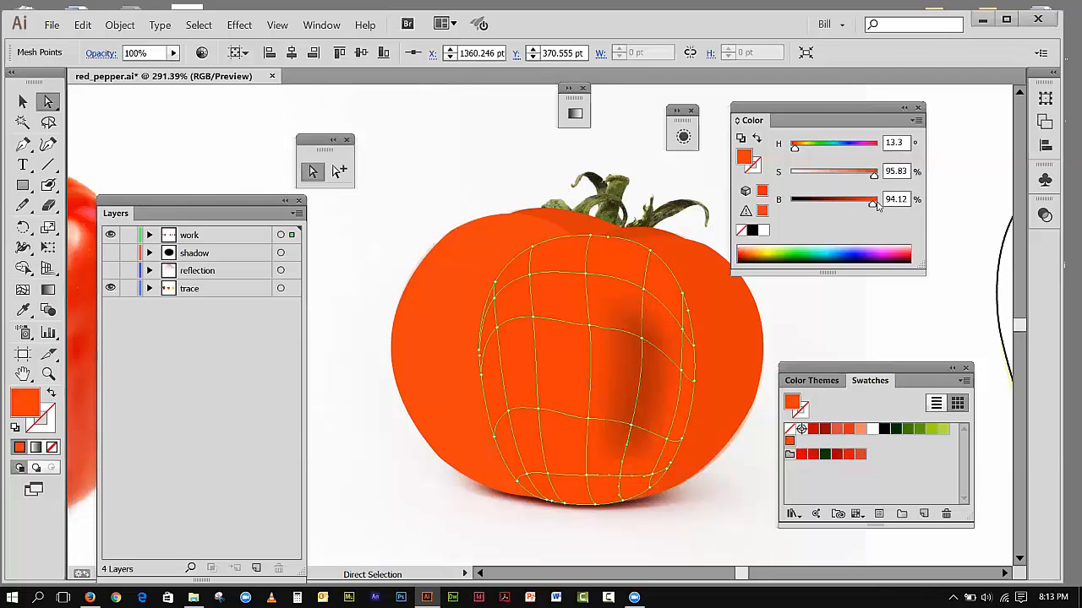
pyautogui.moveTo(874, 207); pyautogui.dragTo(852, 207)
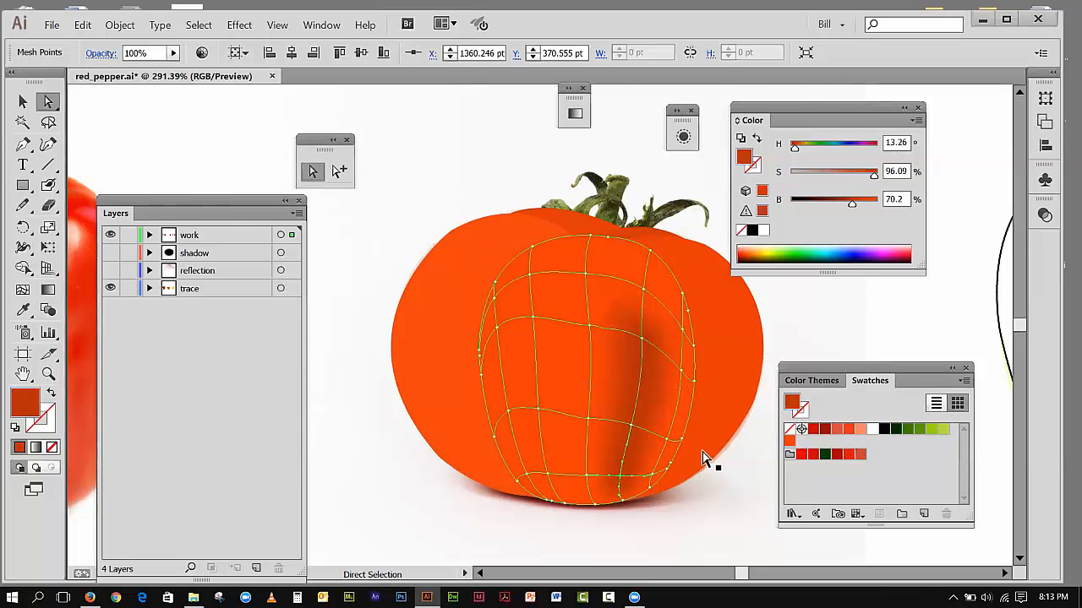
# Step: Apply the dark red swatch (H 1.56, S 98.97, B 76.08) to three mesh points along the center section's rightmost inner vertical line
pyautogui.click(668, 441)
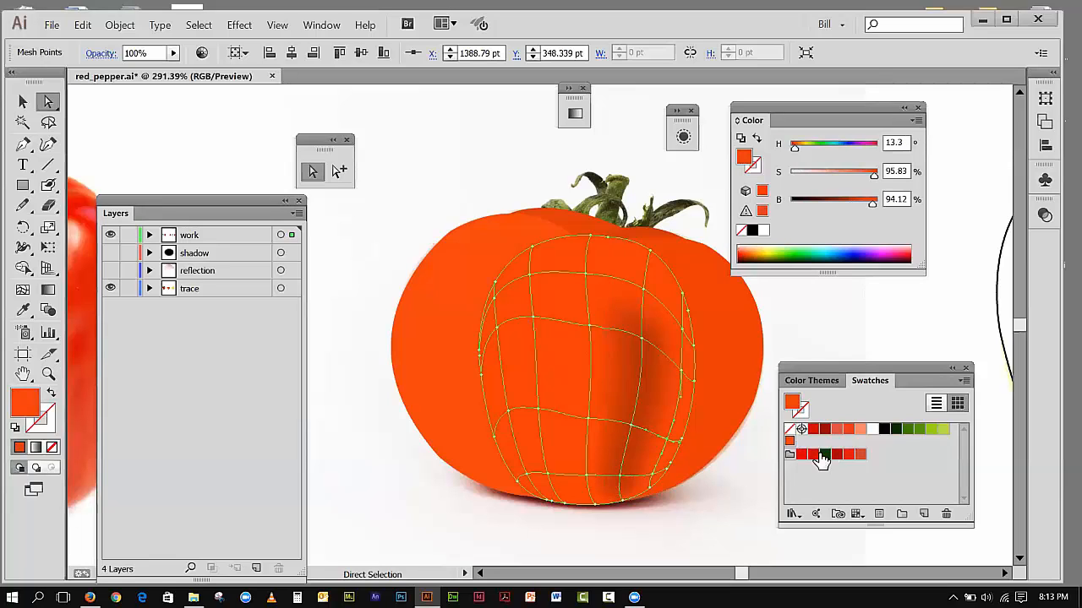
pyautogui.click(809, 455)
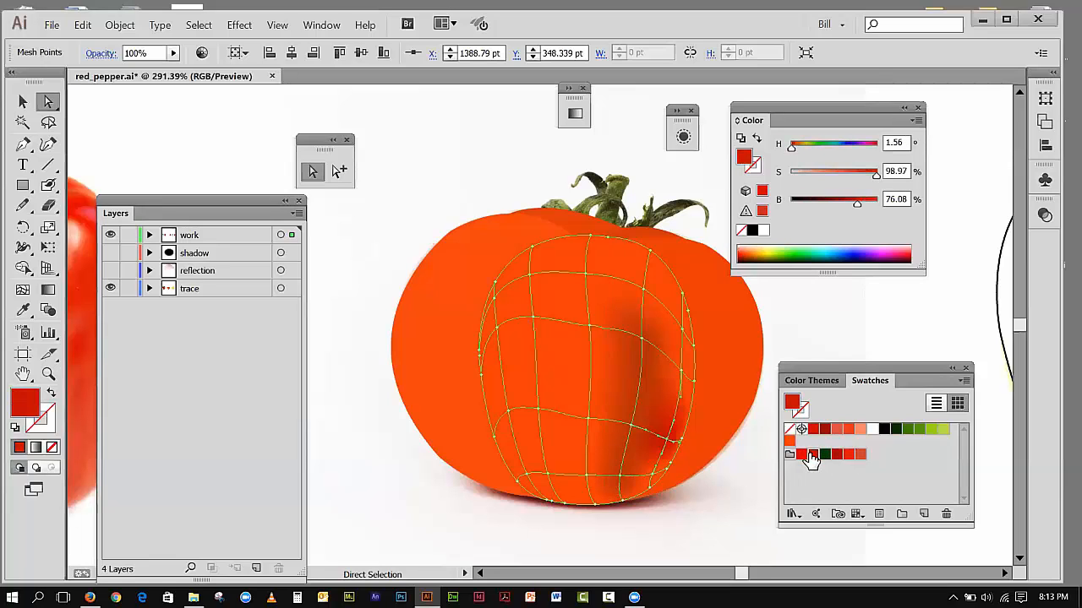
pyautogui.click(683, 376)
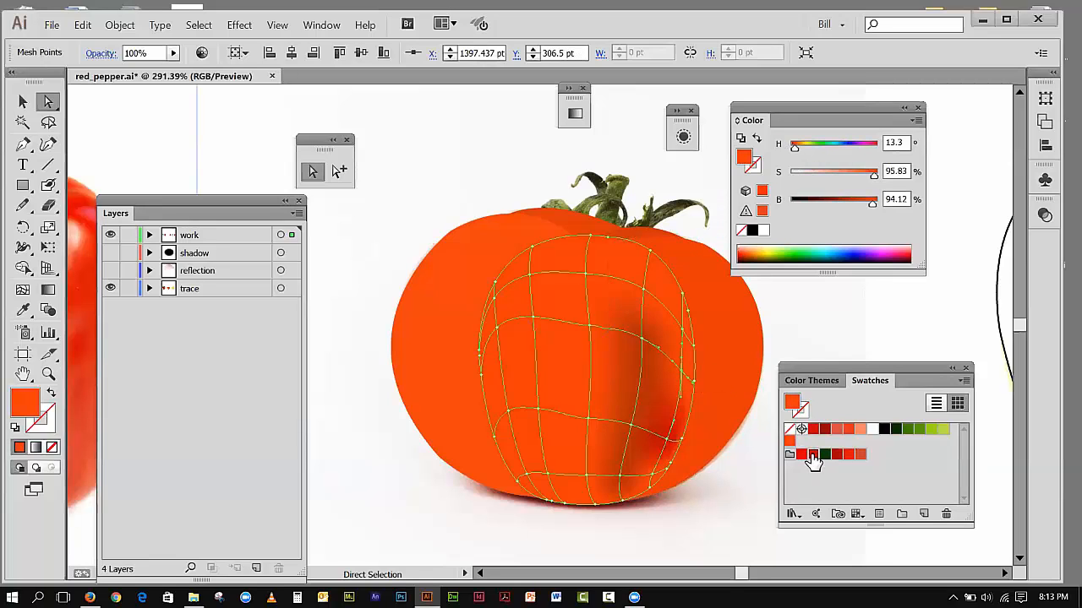
pyautogui.click(811, 456)
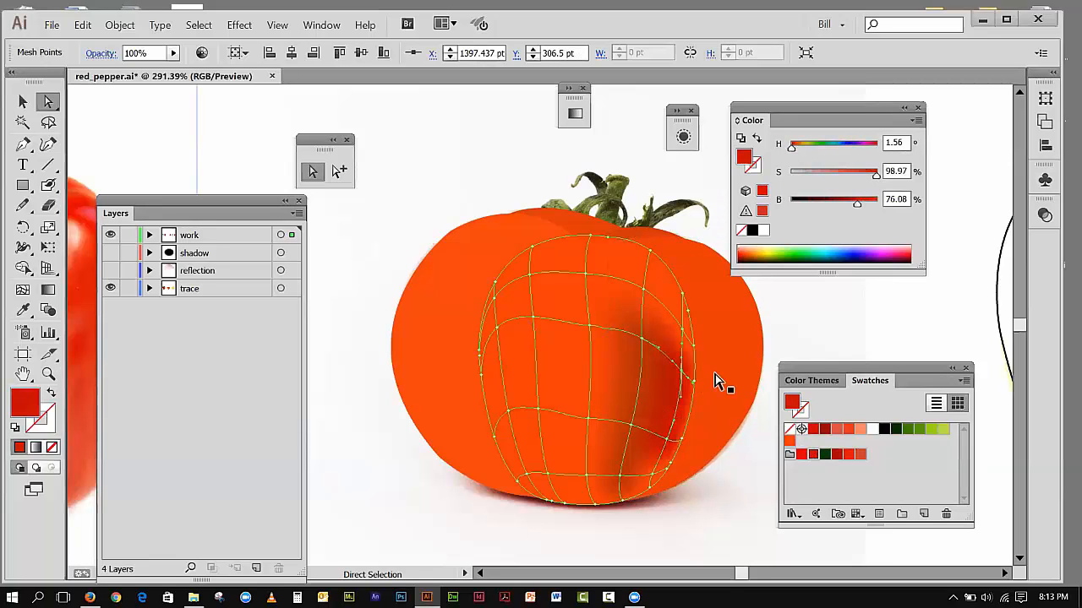
pyautogui.click(686, 339)
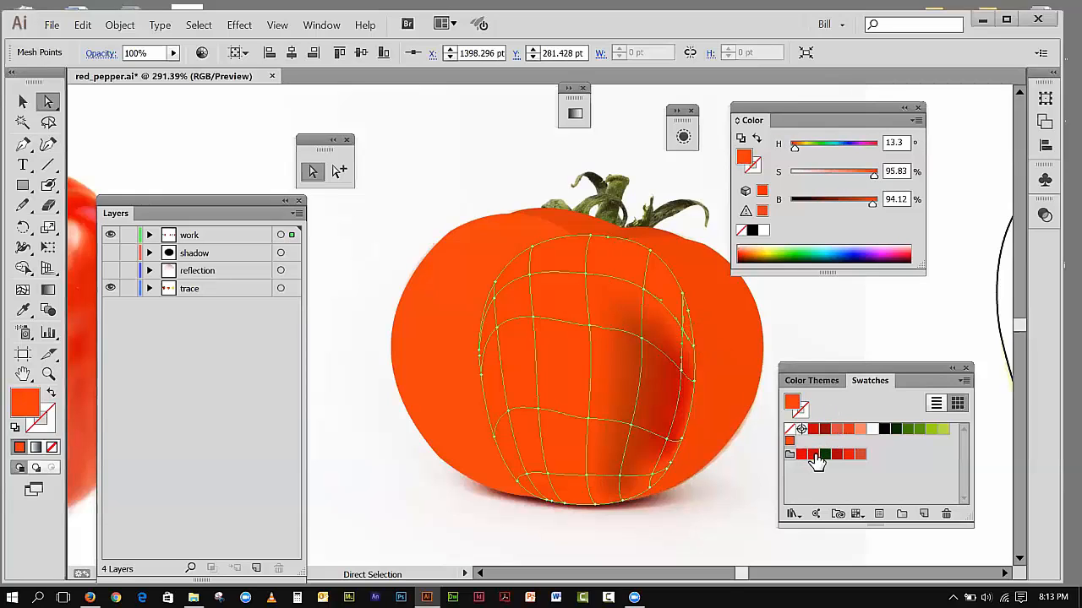
pyautogui.click(813, 456)
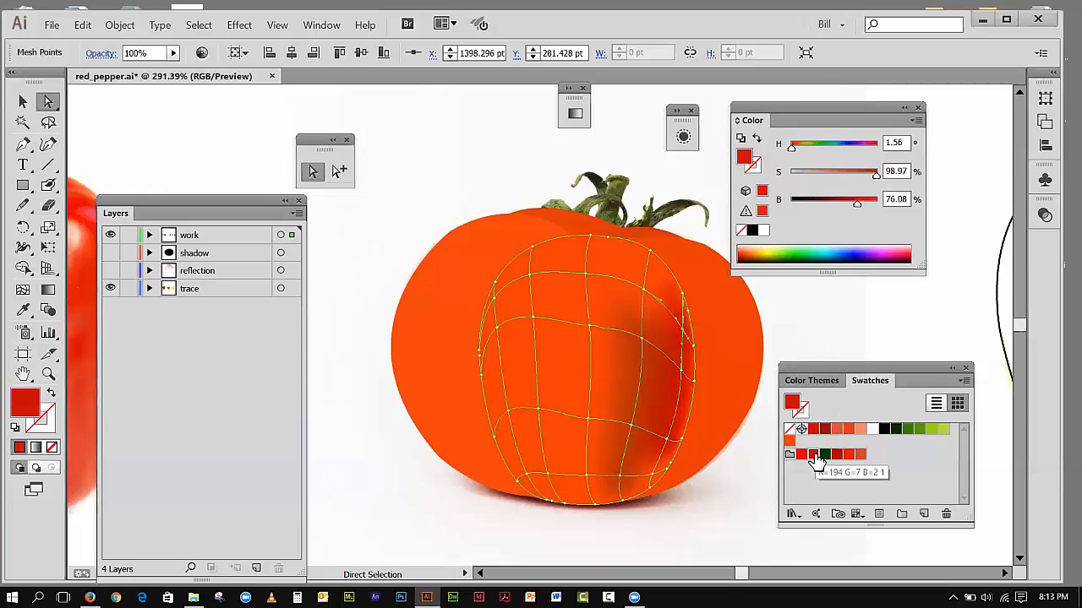
# Step: Apply the same dark red swatch to the darkened line's upper and bottom-edge points and the rightmost inner line's lowest crossing, and deselect the mesh
pyautogui.click(644, 298)
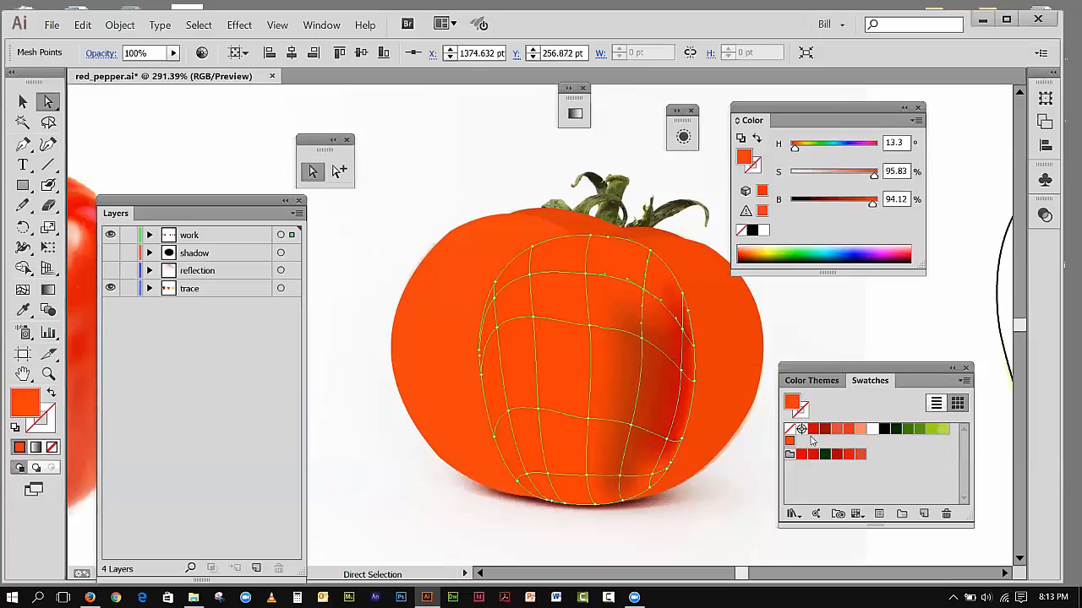
pyautogui.click(813, 455)
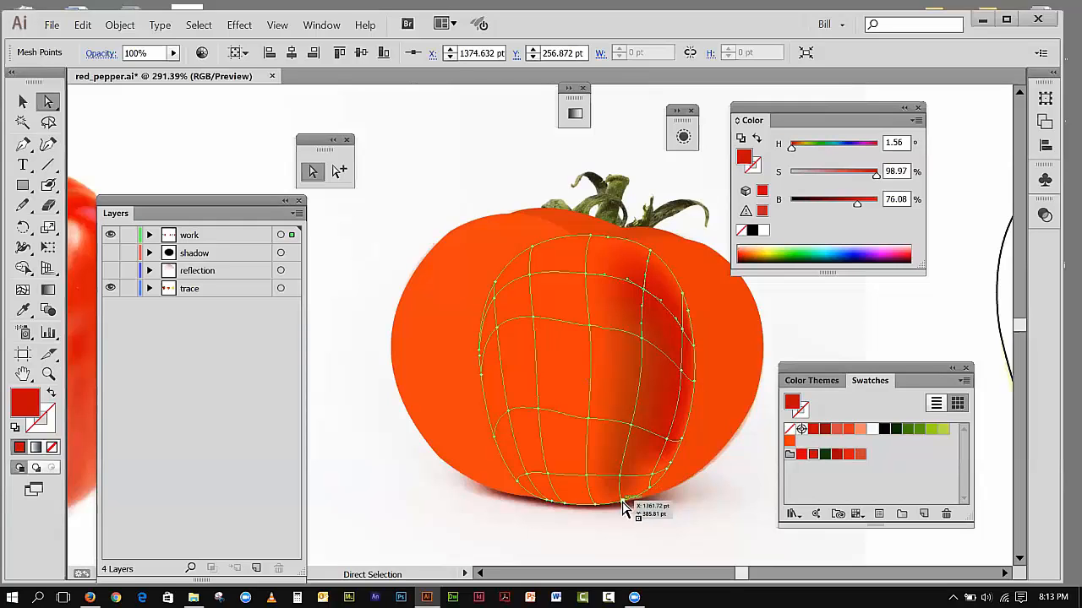
pyautogui.click(623, 507)
pyautogui.click(813, 456)
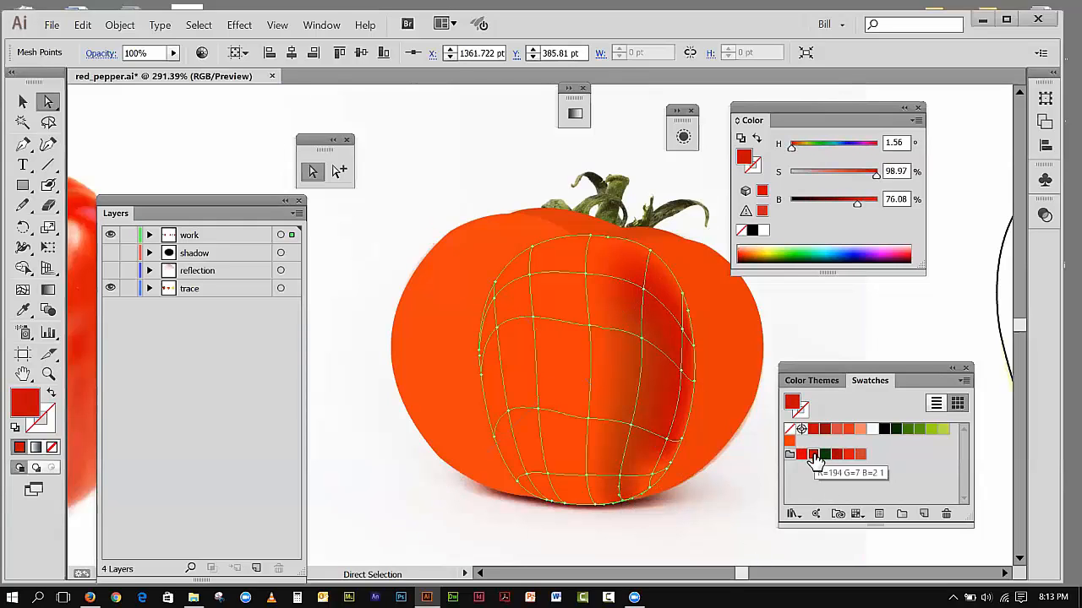
pyautogui.click(665, 470)
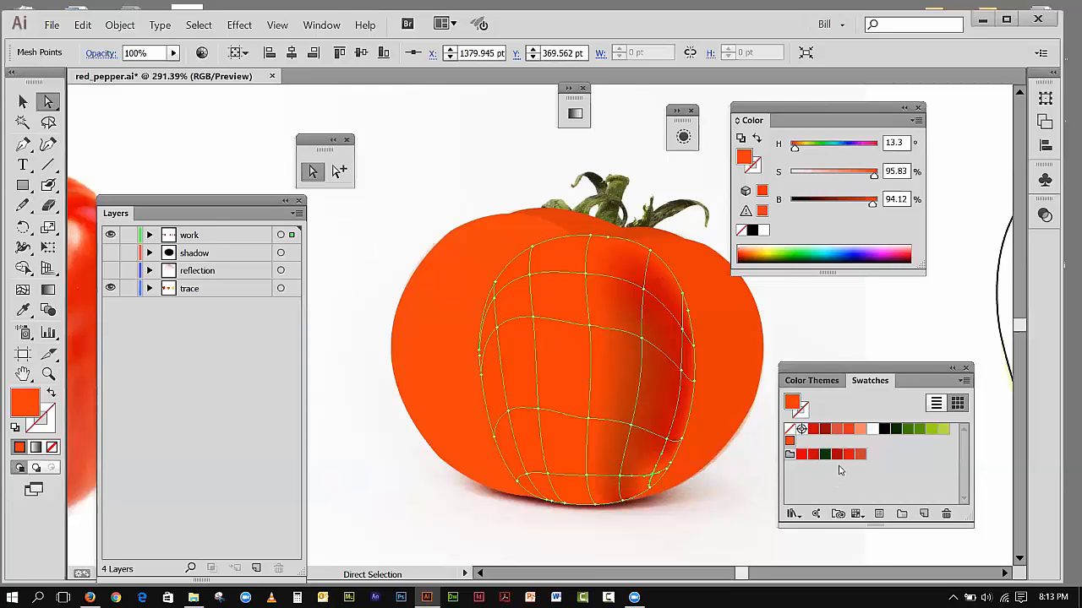
pyautogui.click(813, 455)
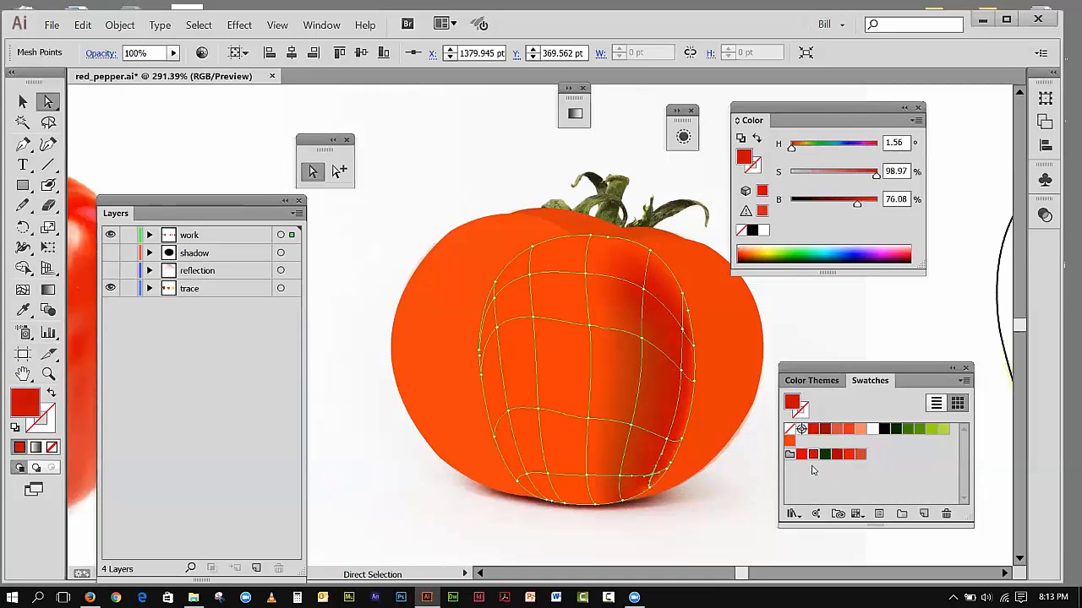
pyautogui.click(22, 102)
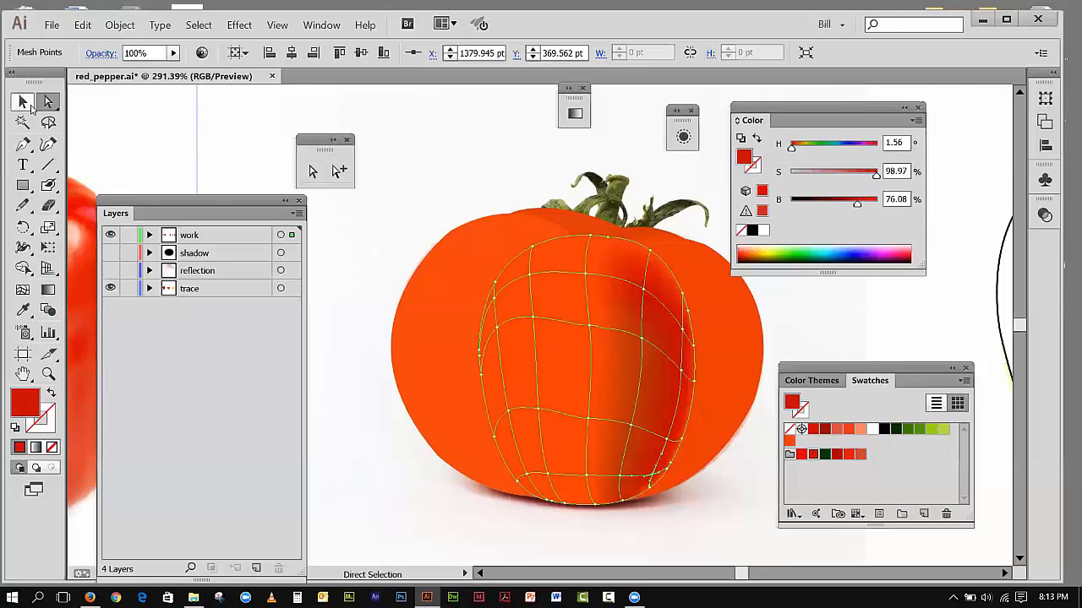
pyautogui.click(460, 152)
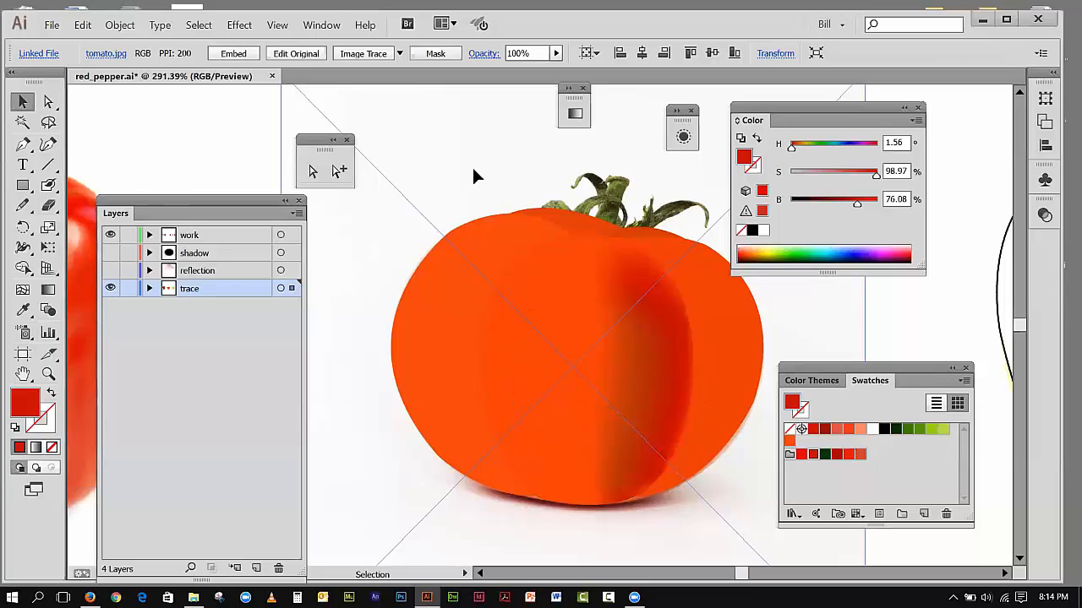
# Step: Lower the saturation of the center section's central mesh point to 47.08% to create a highlight
pyautogui.click(555, 298)
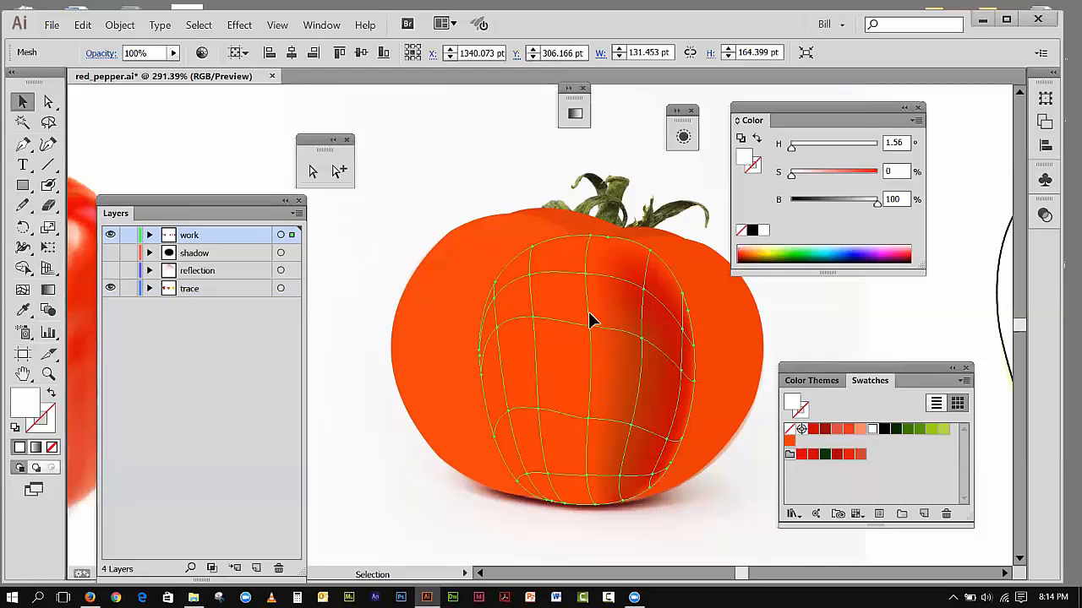
pyautogui.click(46, 102)
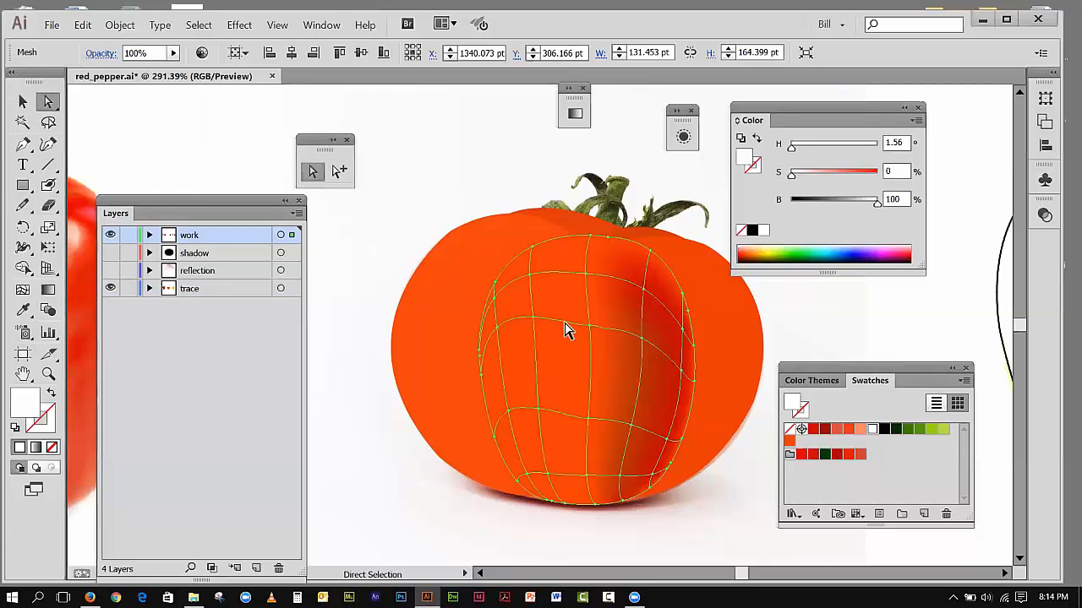
pyautogui.click(589, 326)
pyautogui.click(589, 326)
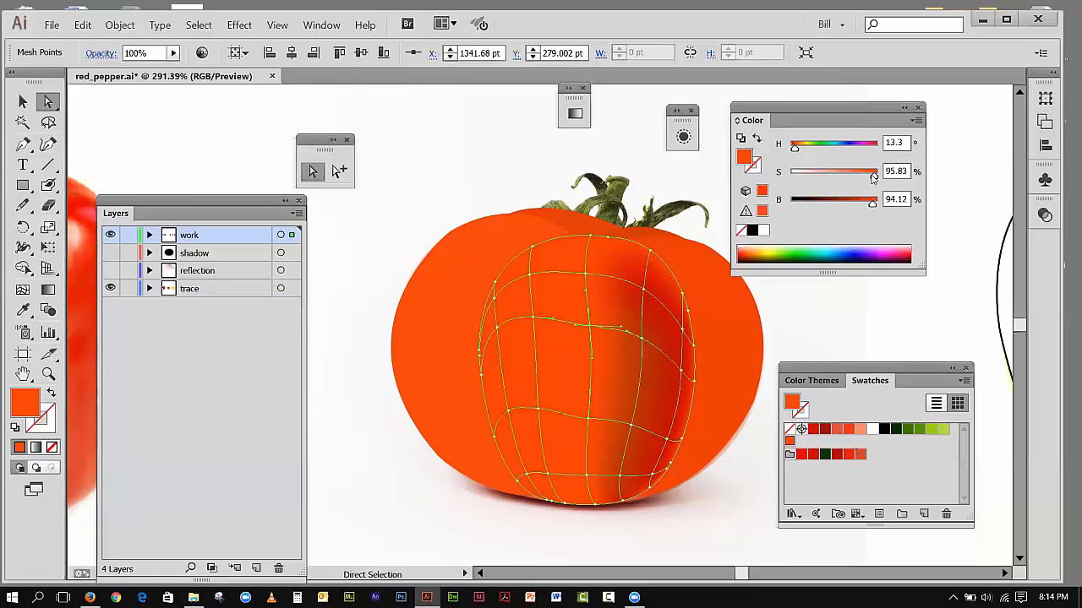
pyautogui.moveTo(873, 175); pyautogui.dragTo(839, 179)
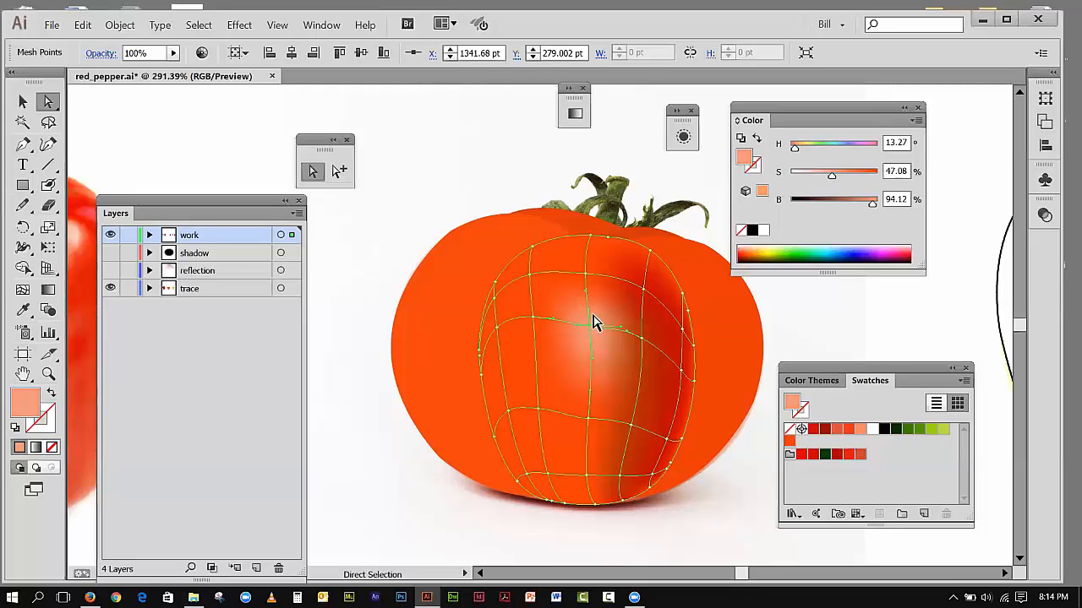
# Step: Lower the saturation of the mesh points upper left of, directly above and far left of the highlight to 82.92%, 74.17% and 77.92%
pyautogui.click(530, 277)
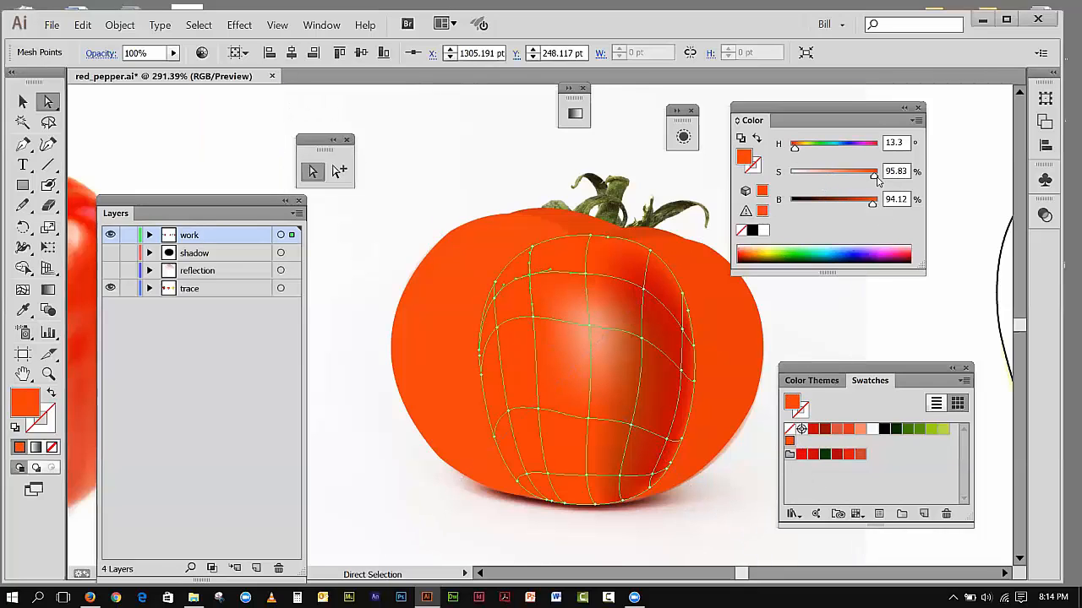
pyautogui.moveTo(875, 178); pyautogui.dragTo(864, 180)
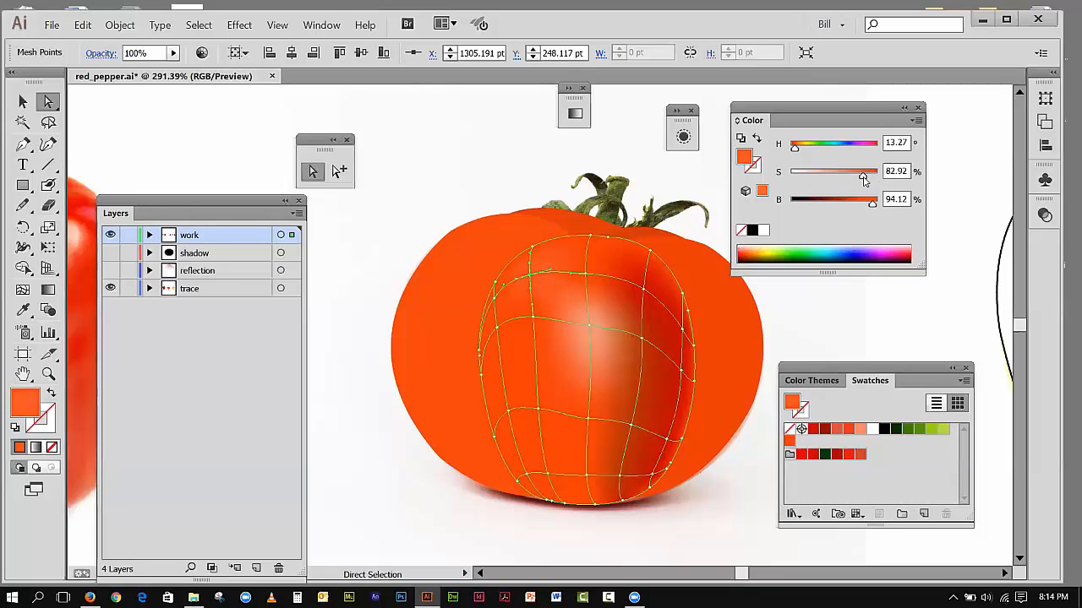
pyautogui.click(587, 274)
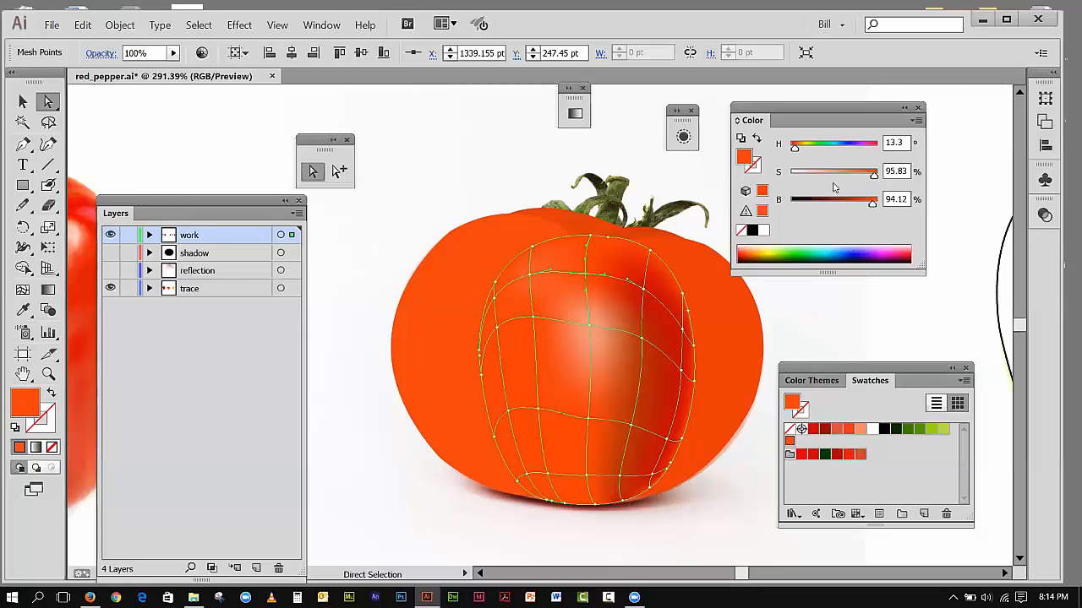
pyautogui.moveTo(873, 177); pyautogui.dragTo(856, 181)
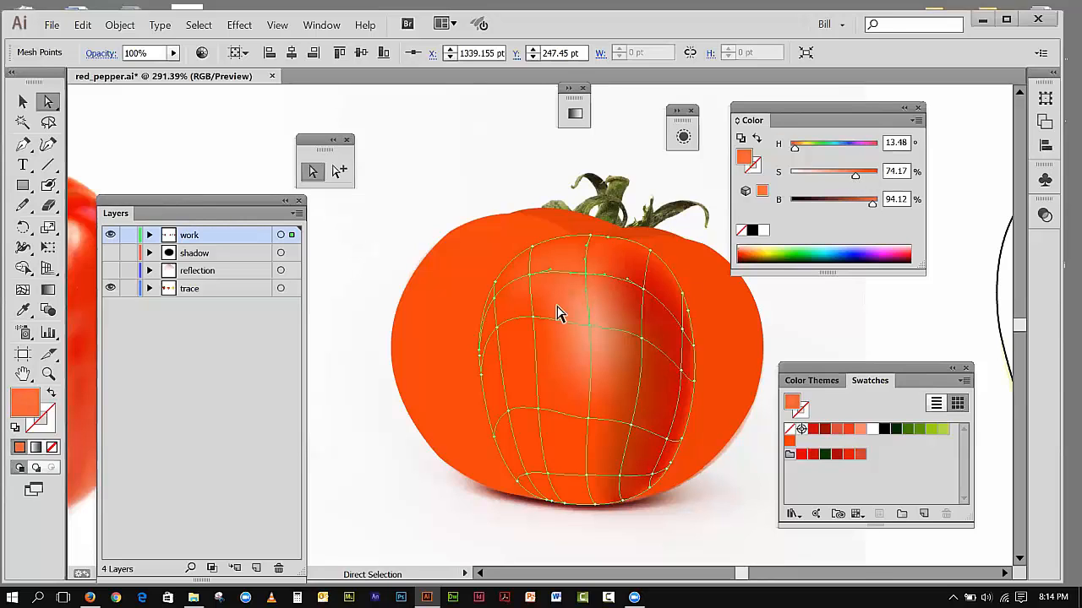
pyautogui.click(497, 326)
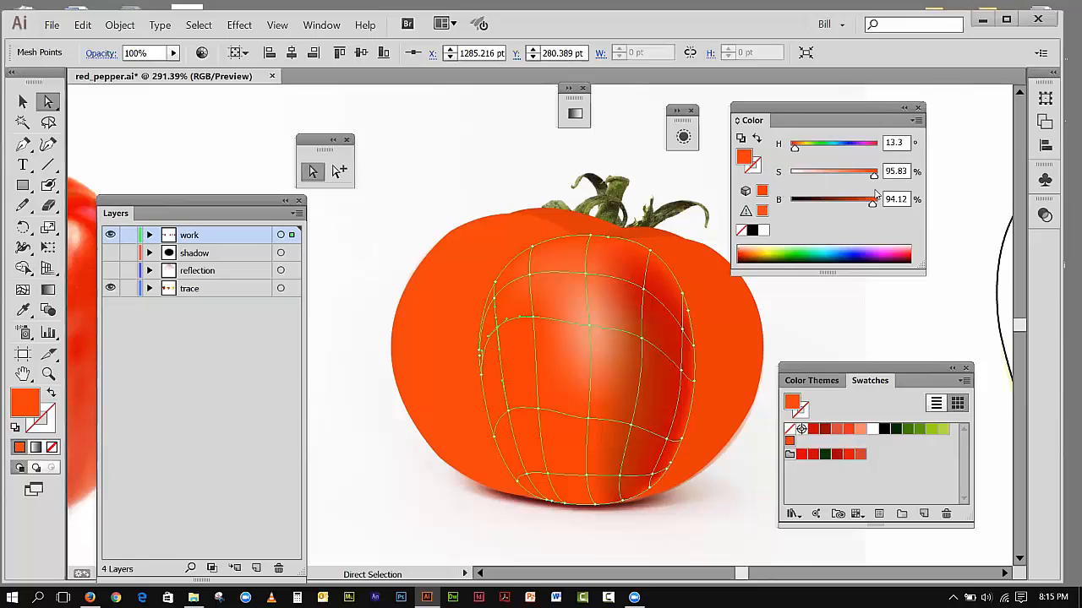
pyautogui.moveTo(864, 177); pyautogui.dragTo(855, 179)
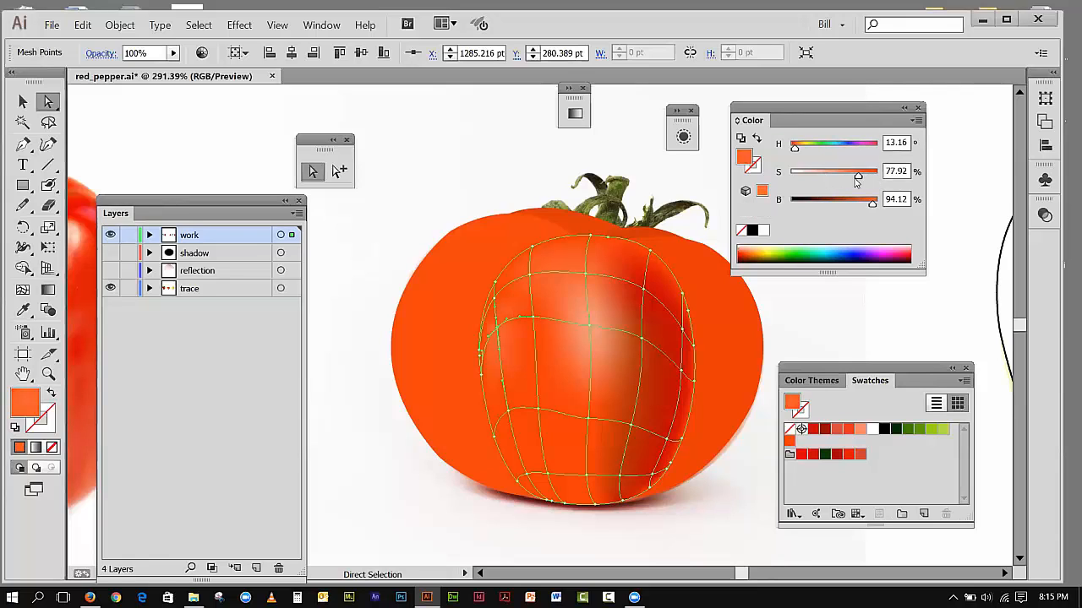
pyautogui.click(245, 131)
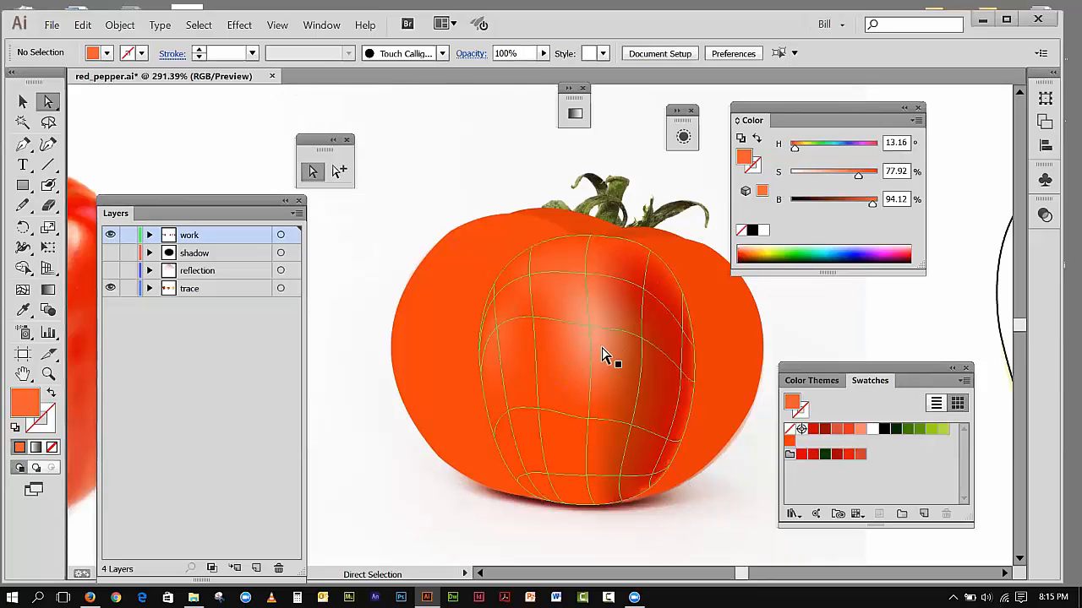
# Step: Apply the dark red swatch to the middle and leftmost inner mesh points on the center section's lowest horizontal line
pyautogui.click(758, 518)
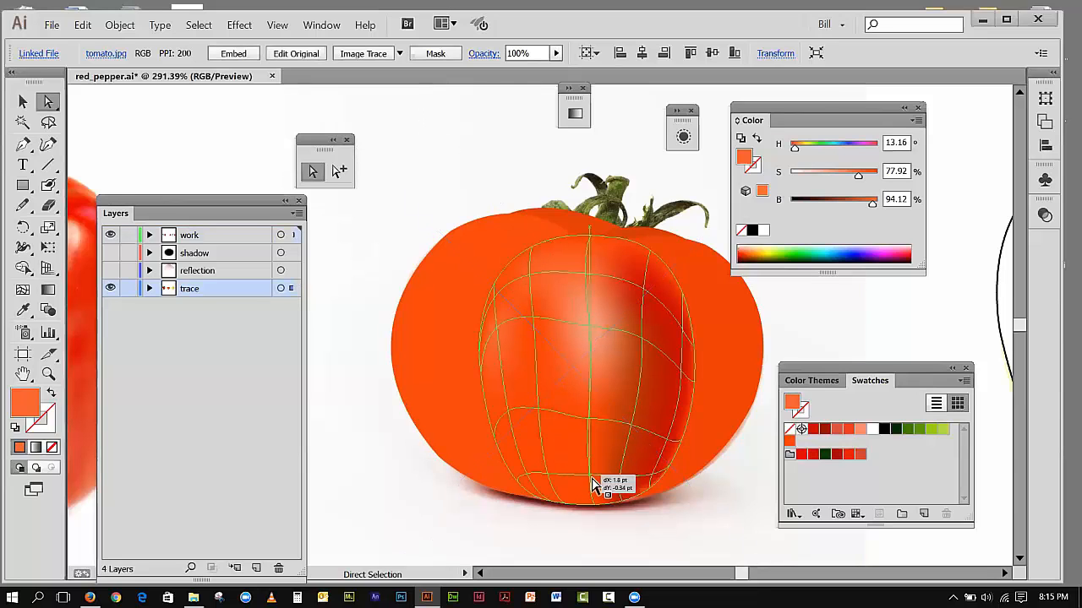
pyautogui.click(589, 479)
pyautogui.click(812, 456)
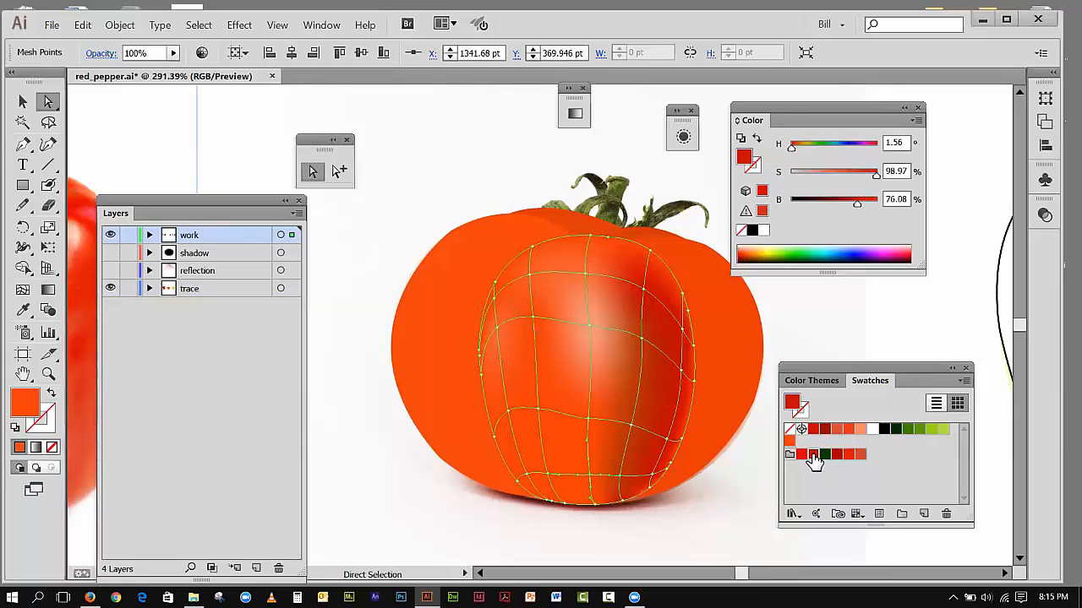
pyautogui.click(531, 480)
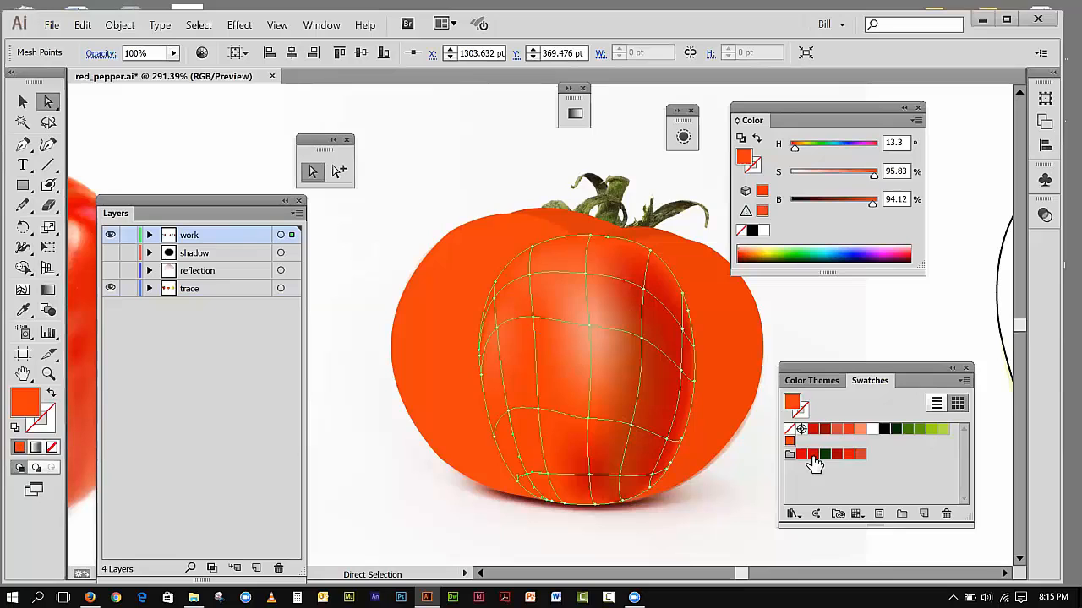
pyautogui.click(813, 455)
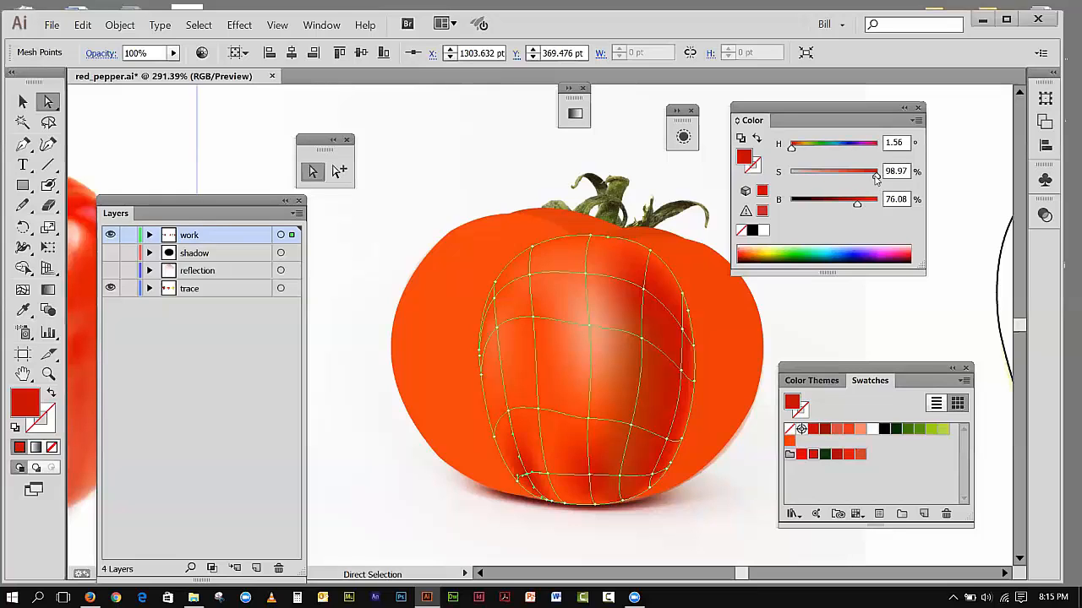
# Step: On the lowest horizontal mesh line, lower the left red point's saturation to 73.2% and raise the middle point's brightness to 94.9%
pyautogui.moveTo(871, 180); pyautogui.dragTo(856, 180)
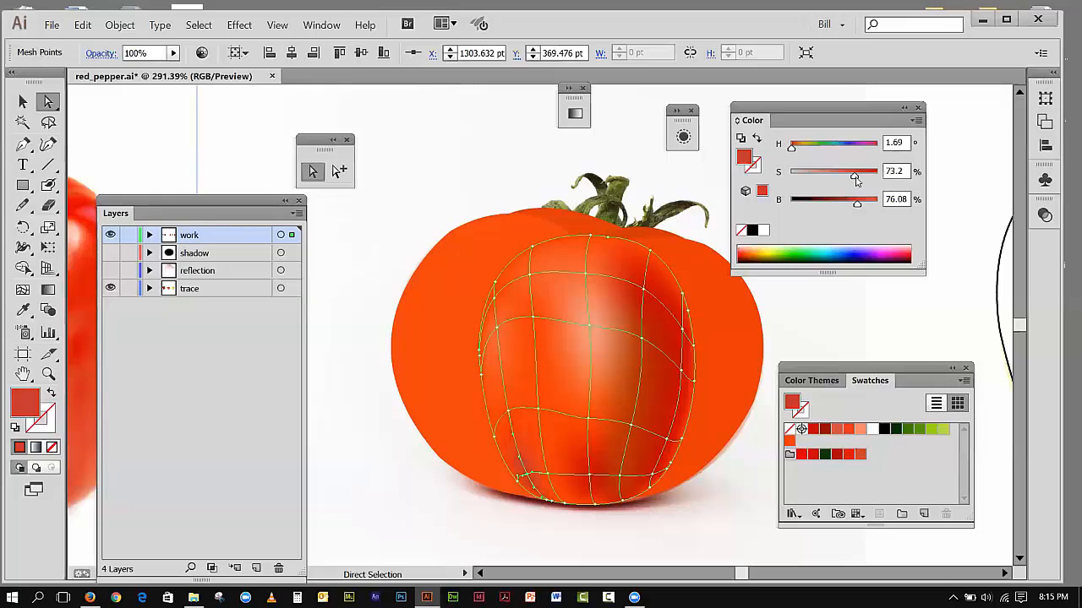
pyautogui.click(591, 482)
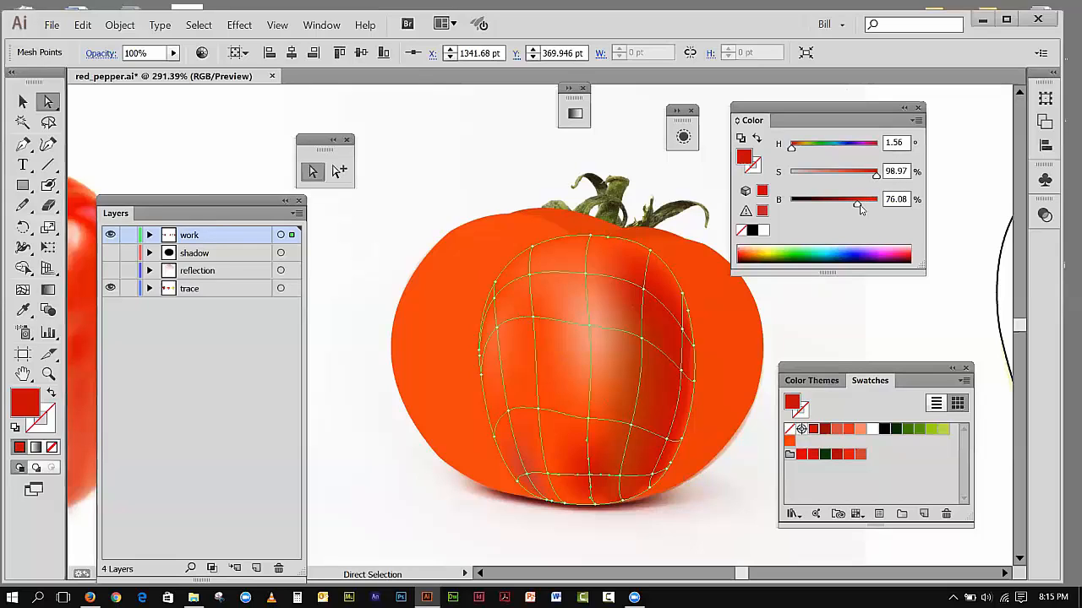
pyautogui.moveTo(858, 209); pyautogui.dragTo(870, 209)
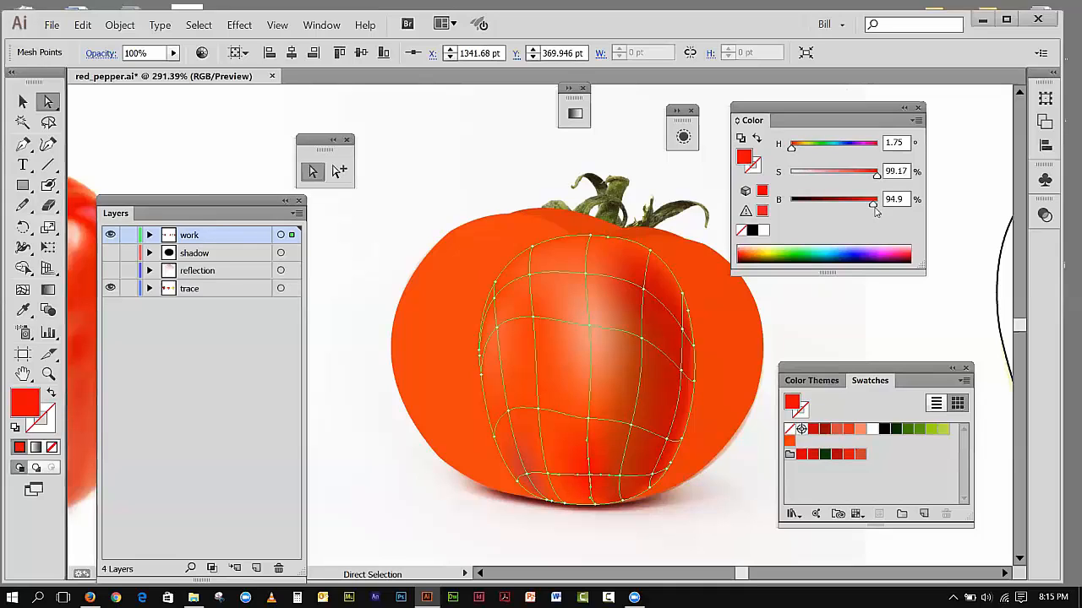
# Step: Undo the last two changes, and set the brightness of the rightmost inner mesh points on the second and first horizontal lines to 85.88% and 92.16%
pyautogui.hotkey('ctrl', 'z')
pyautogui.hotkey('ctrl', 'z')
pyautogui.moveTo(856, 206); pyautogui.dragTo(865, 207)
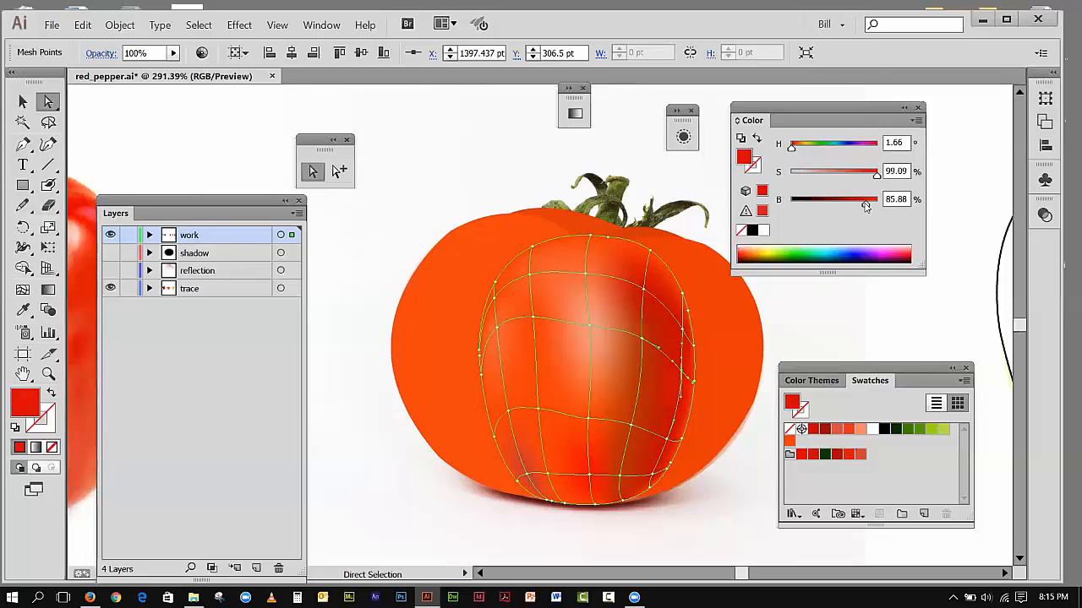
pyautogui.click(683, 330)
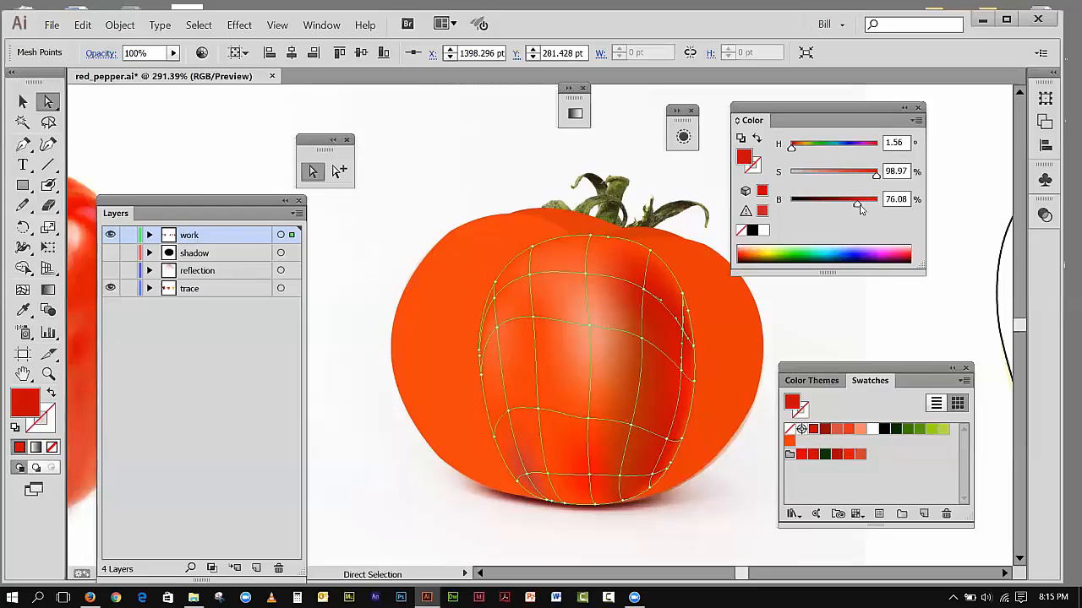
pyautogui.moveTo(858, 207); pyautogui.dragTo(864, 208)
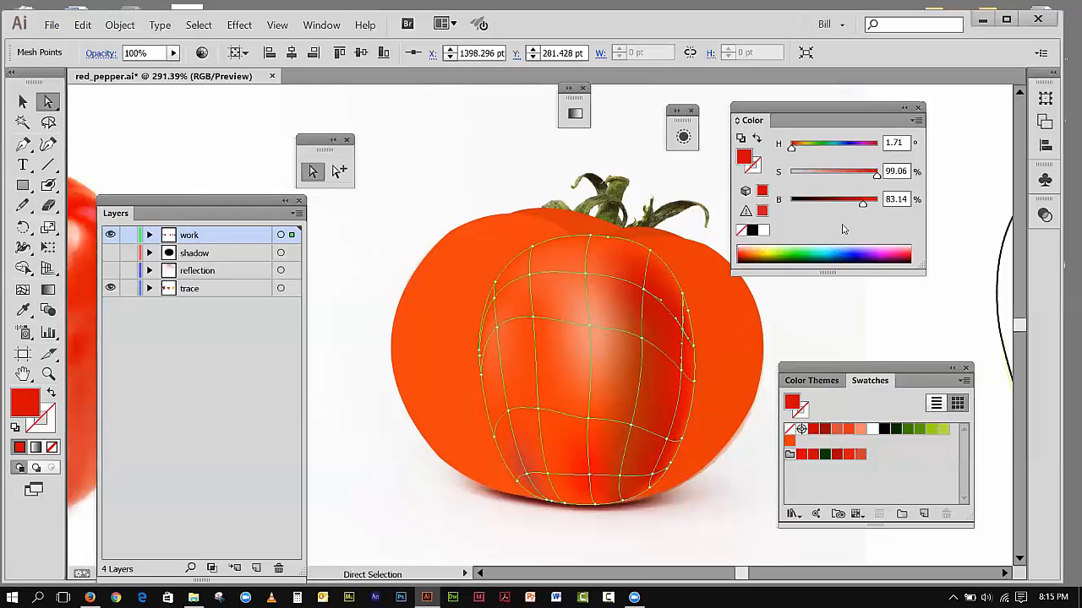
pyautogui.moveTo(866, 209); pyautogui.dragTo(871, 211)
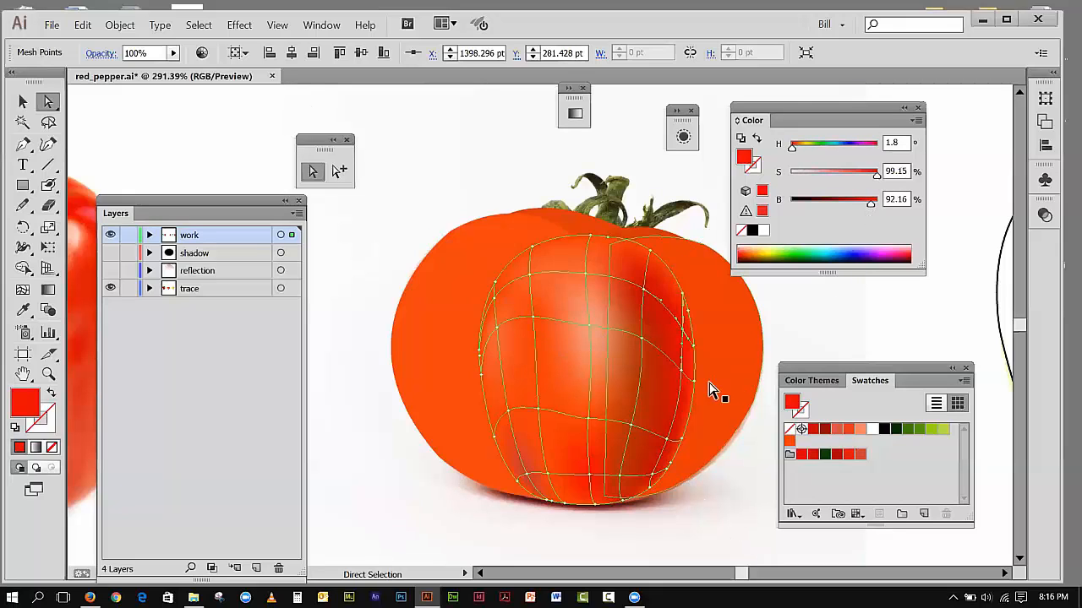
# Step: Raise the brightness of the rightmost inner mesh points on the second and third horizontal lines to 90.2% and 85.1%
pyautogui.click(684, 378)
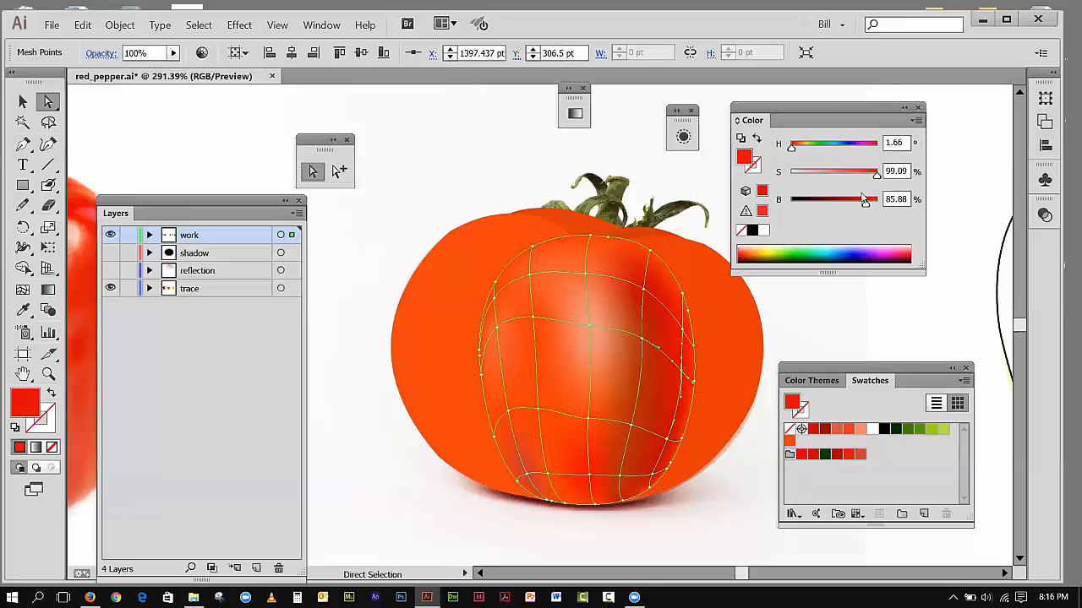
pyautogui.moveTo(866, 208); pyautogui.dragTo(869, 205)
pyautogui.click(670, 448)
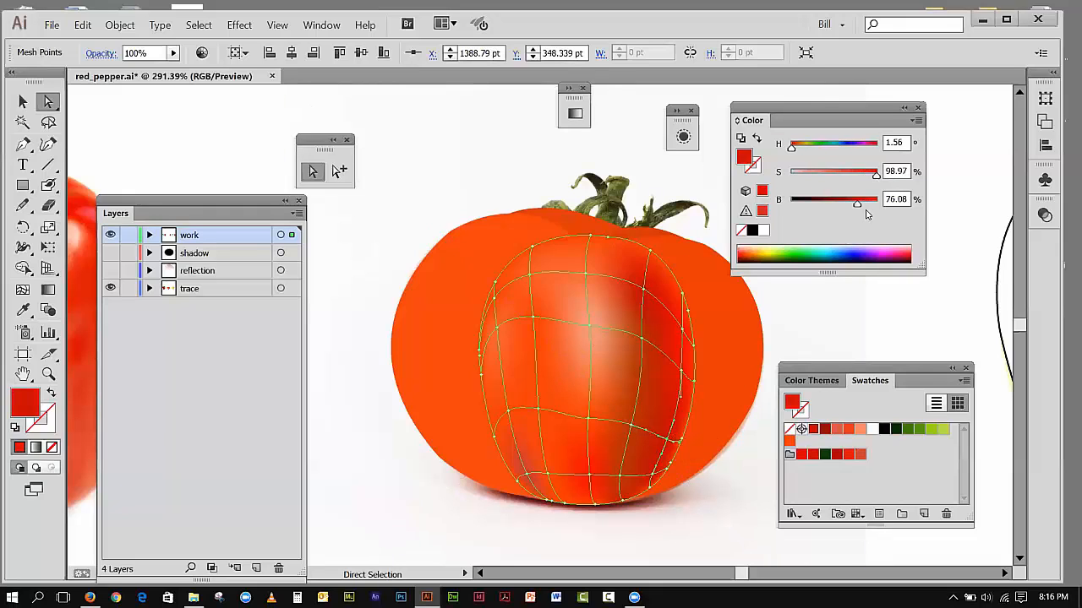
pyautogui.moveTo(856, 207); pyautogui.dragTo(865, 206)
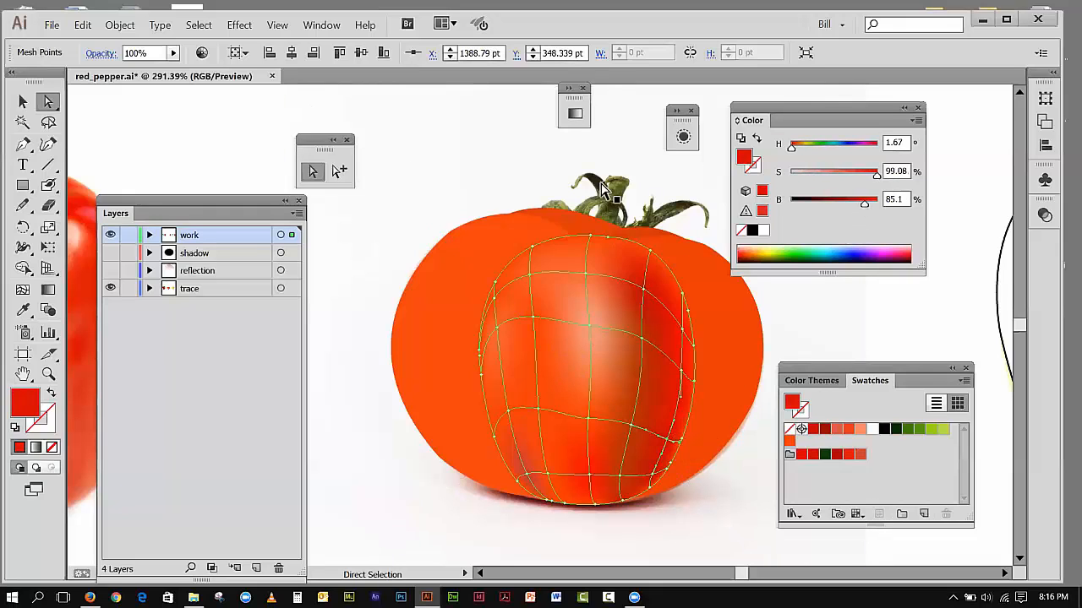
pyautogui.click(270, 110)
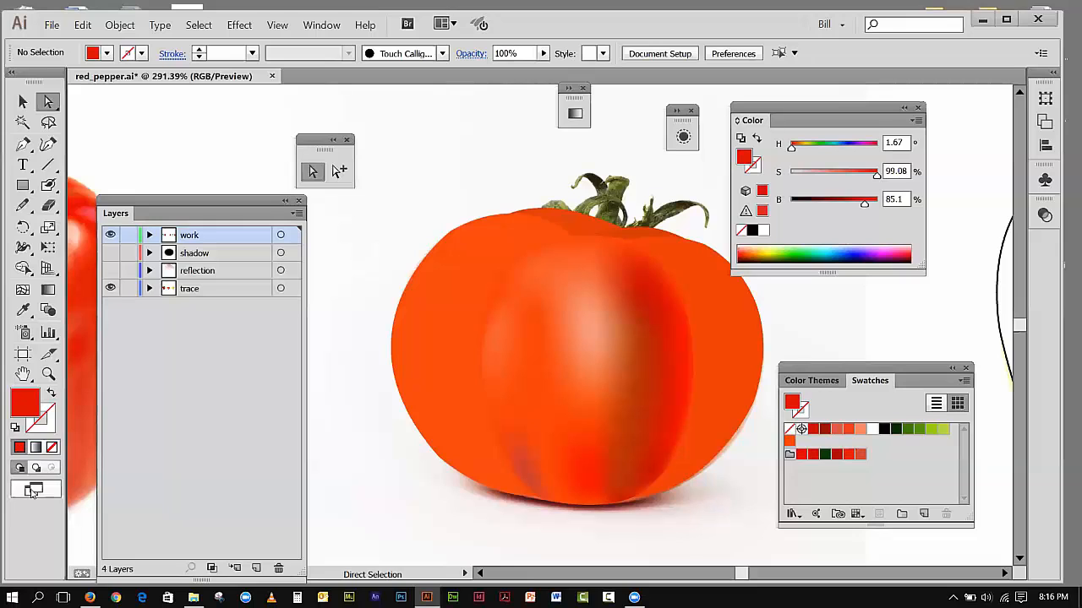
# Step: Using HSB values, raise the brightness of the rightmost inner mesh points on the lowest and third horizontal lines to 92.94% and 92.16%
pyautogui.click(591, 362)
pyautogui.click(657, 478)
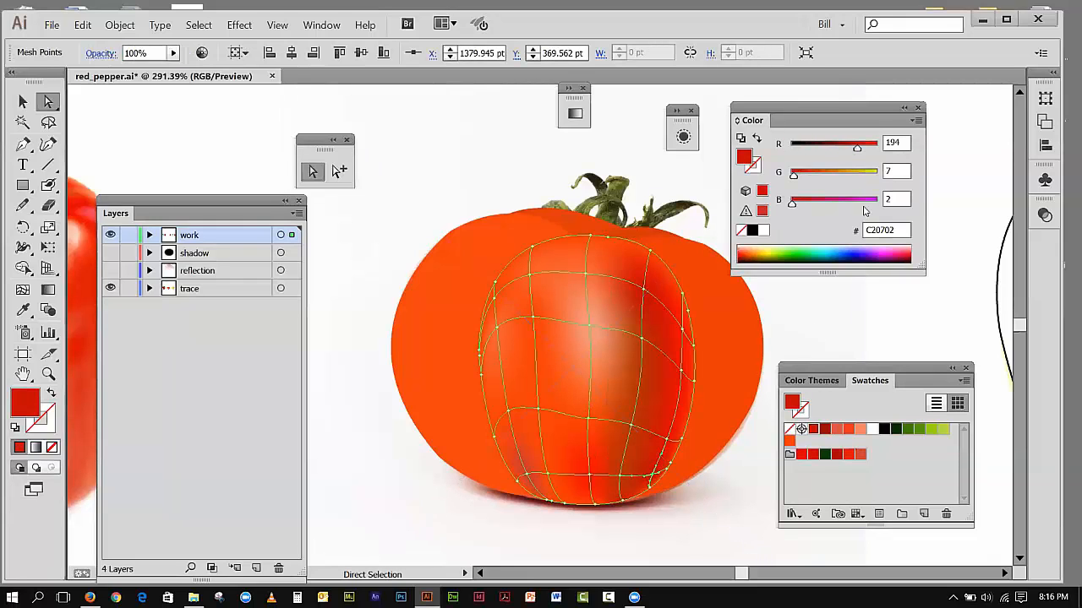
pyautogui.click(917, 120)
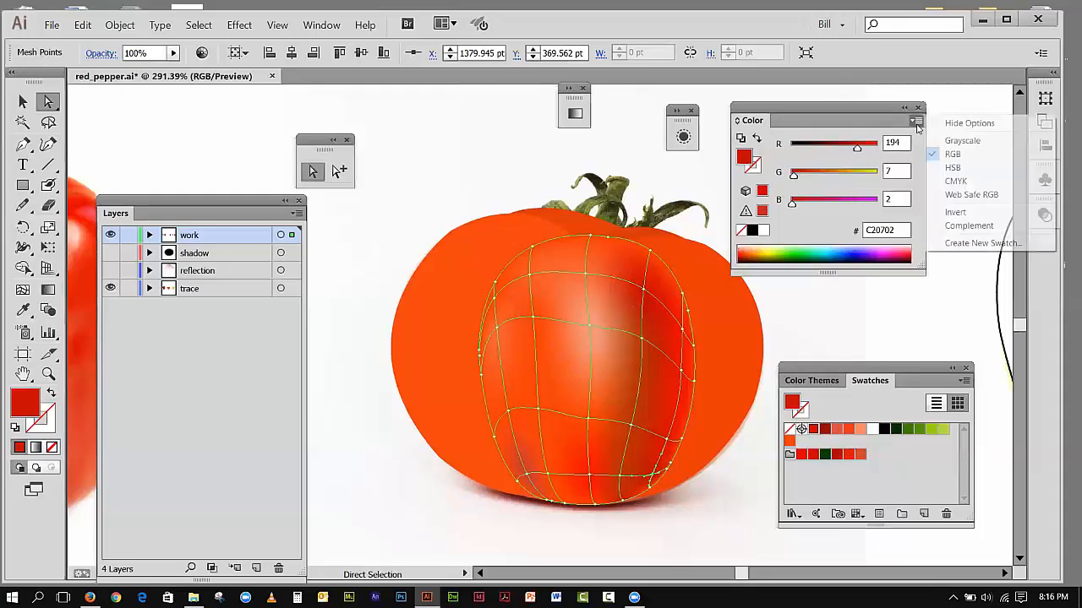
pyautogui.click(952, 167)
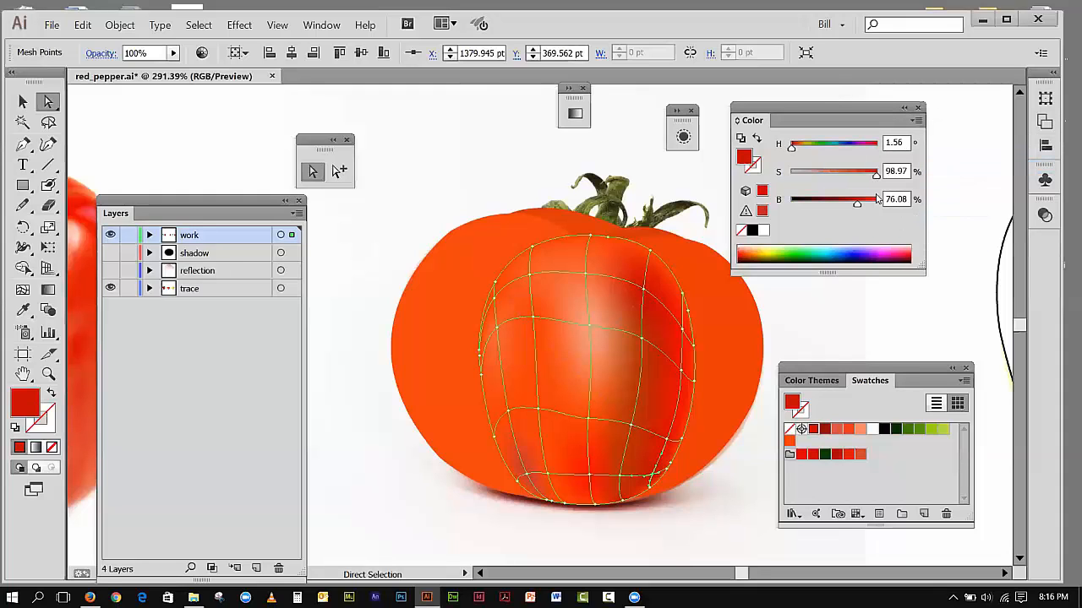
pyautogui.moveTo(861, 209); pyautogui.dragTo(874, 213)
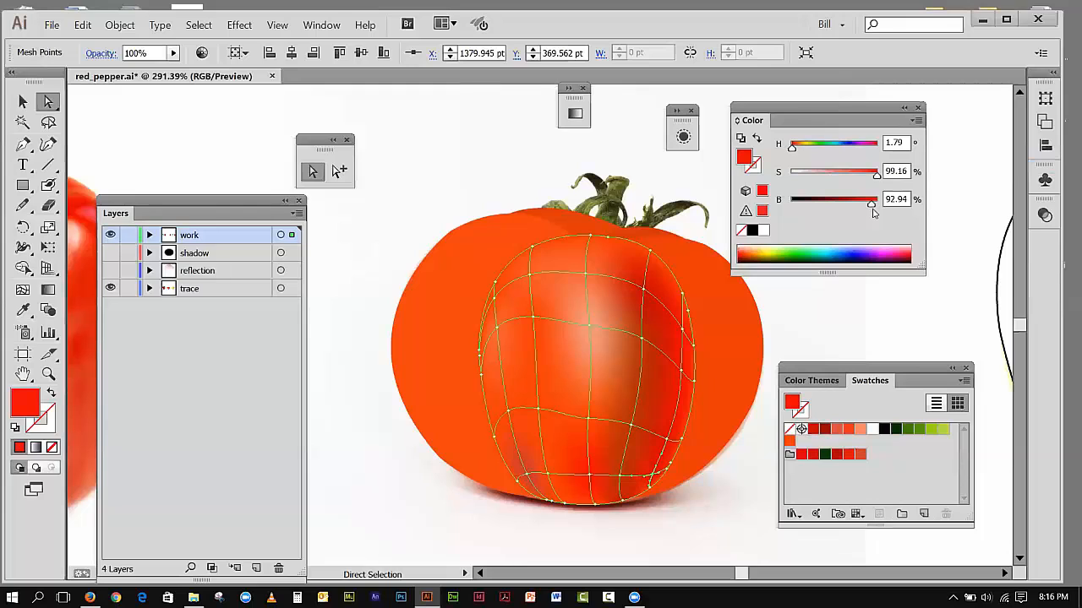
pyautogui.click(668, 442)
pyautogui.moveTo(864, 207); pyautogui.dragTo(871, 207)
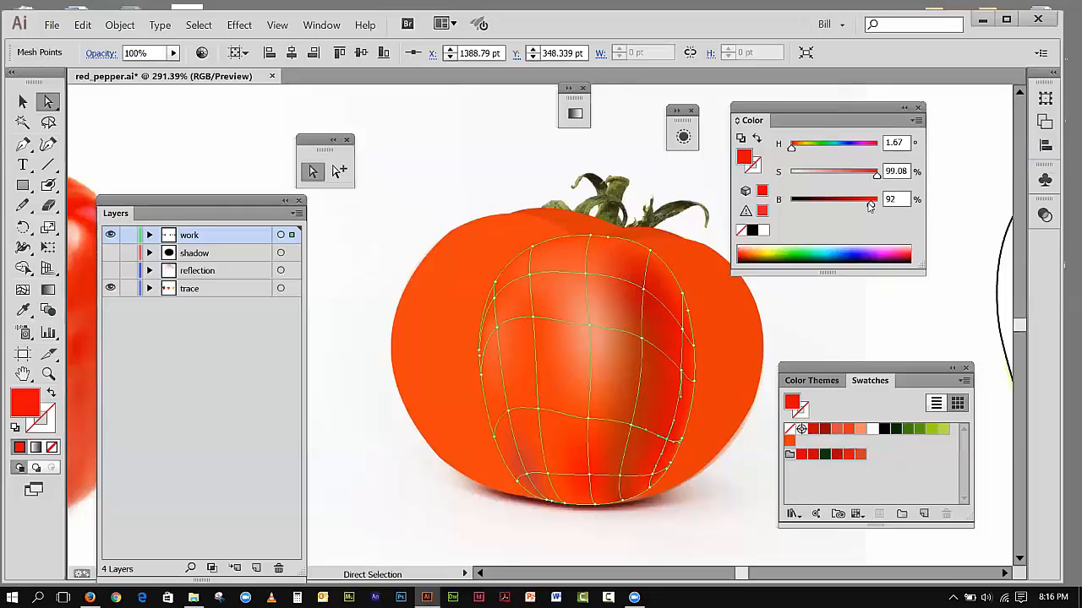
# Step: Raise the second horizontal line's rightmost inner mesh point to 94.9% brightness, recolor it with the orange swatch and deselect the mesh
pyautogui.click(686, 378)
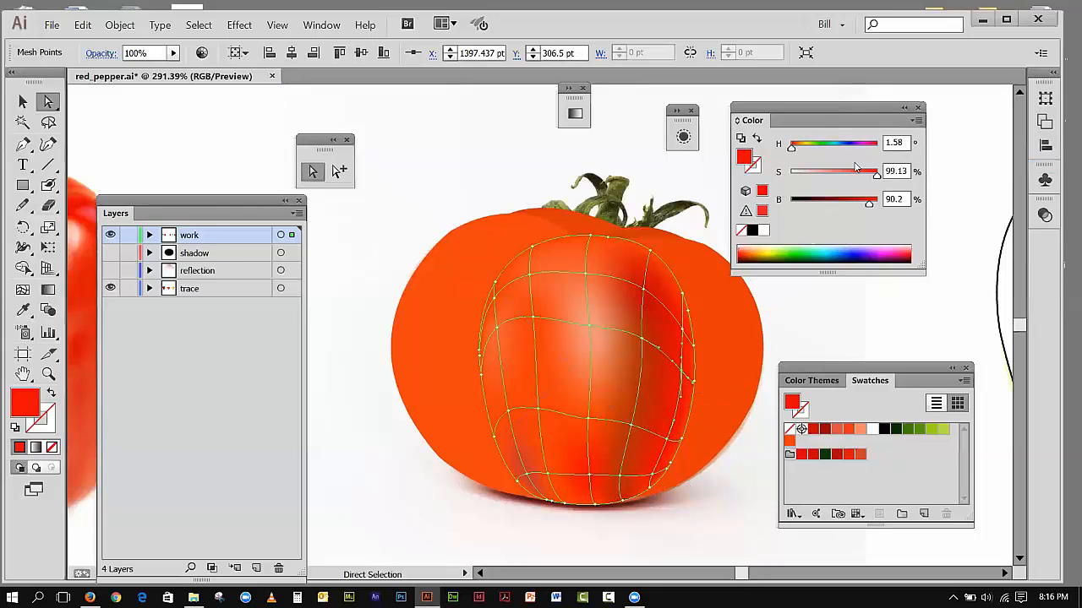
pyautogui.moveTo(874, 207); pyautogui.dragTo(875, 207)
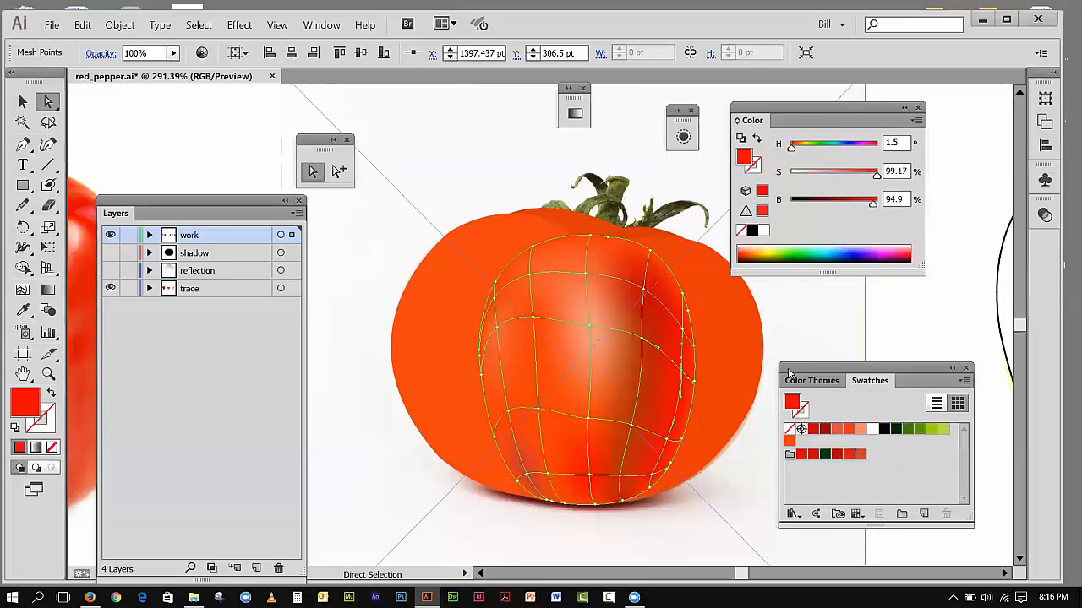
pyautogui.click(790, 441)
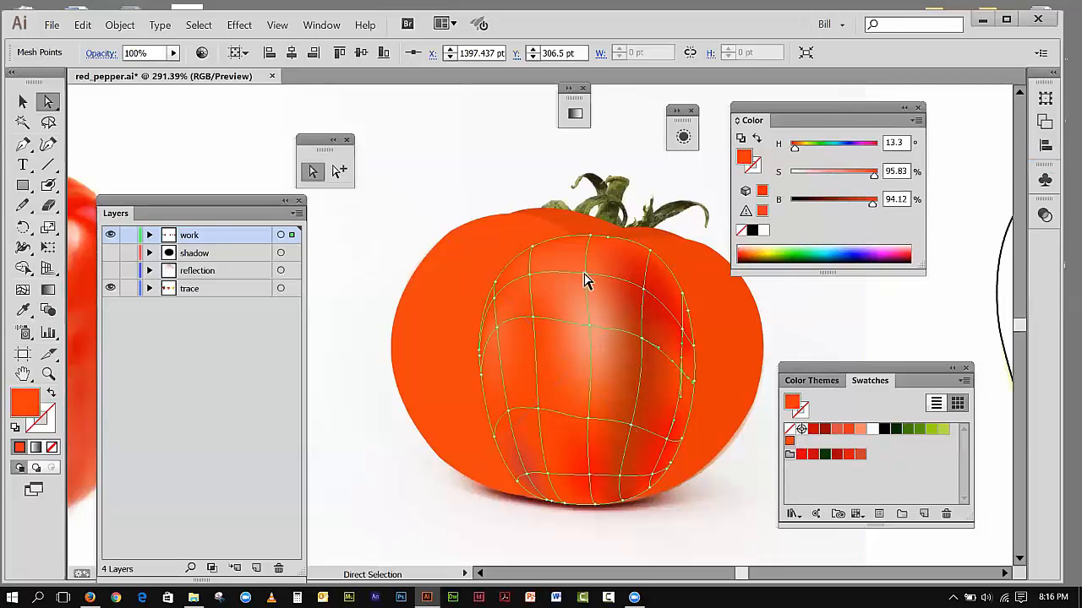
pyautogui.click(158, 103)
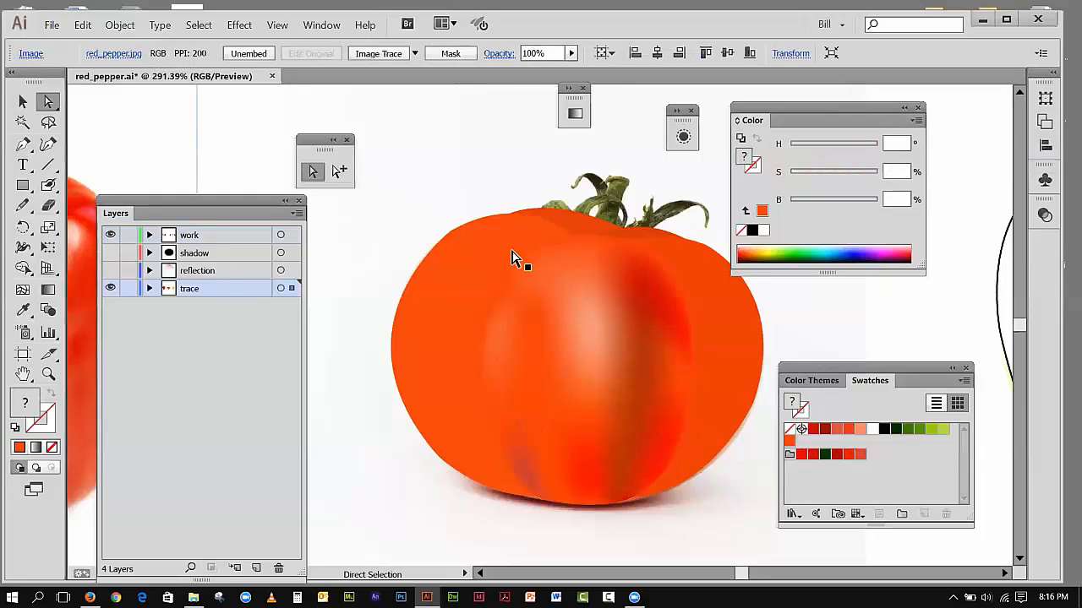
# Step: Add mesh points near the upper right and lower edge of the tomato's right section, and lower the upper point's brightness to 74.9%
pyautogui.click(725, 342)
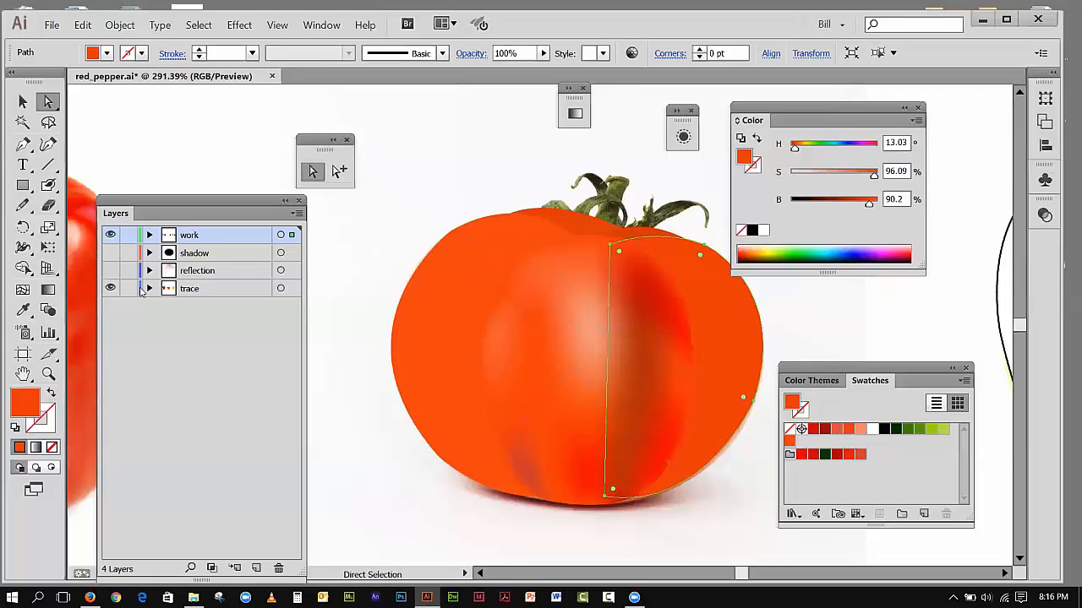
pyautogui.click(23, 289)
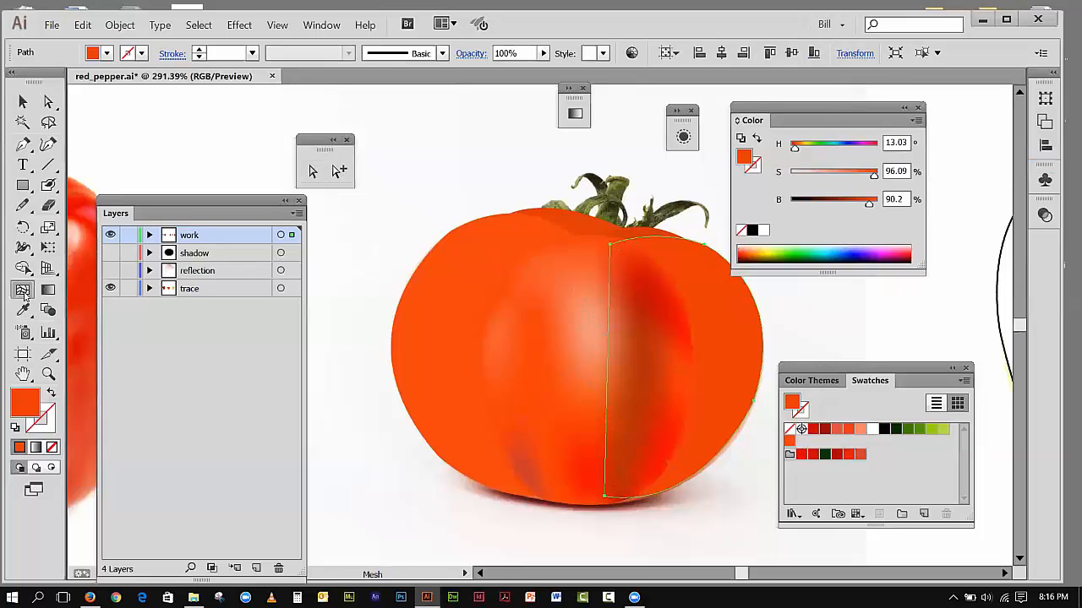
pyautogui.click(712, 300)
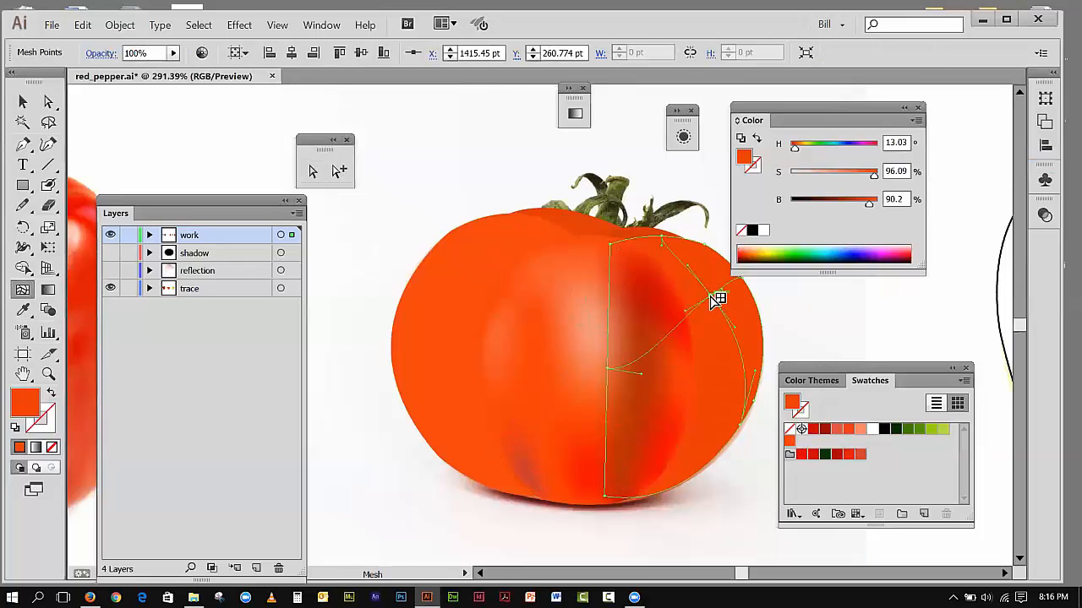
pyautogui.click(701, 473)
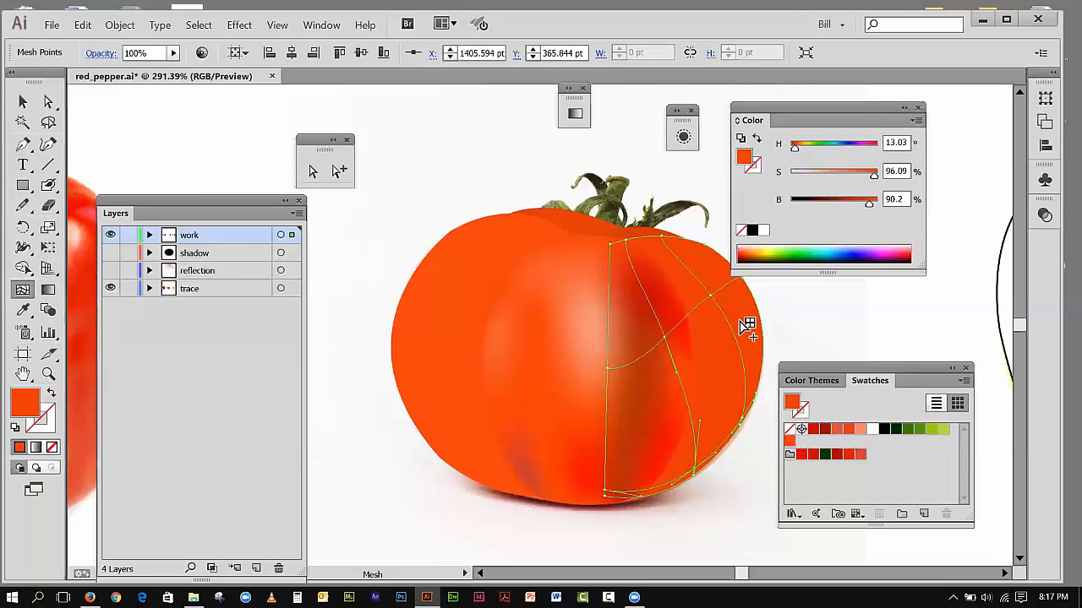
pyautogui.click(718, 298)
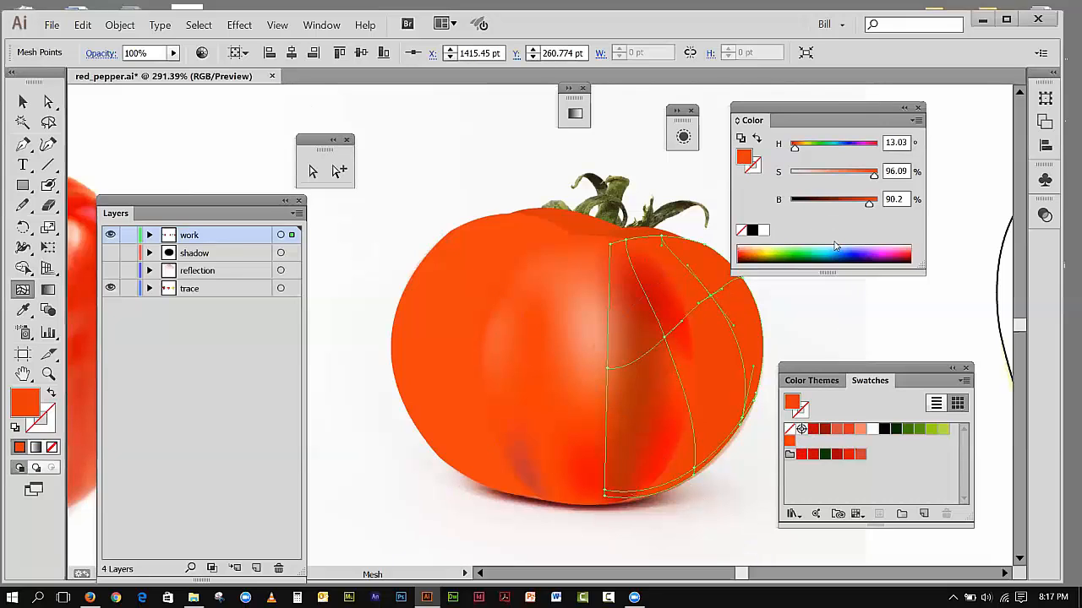
pyautogui.moveTo(870, 206); pyautogui.dragTo(856, 209)
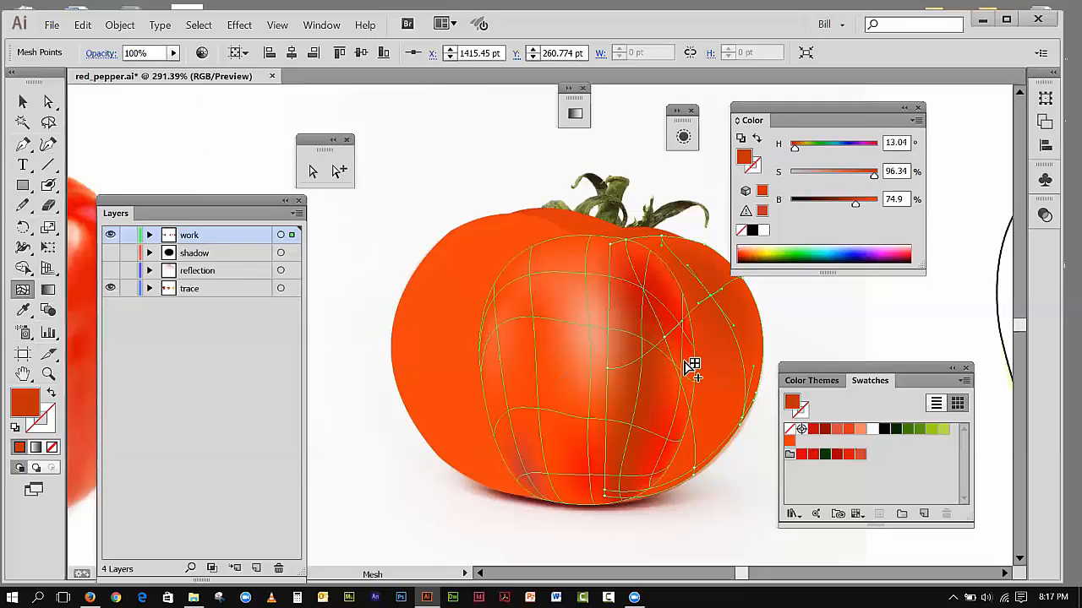
# Step: Lock the tomato's center section mesh
pyautogui.click(23, 102)
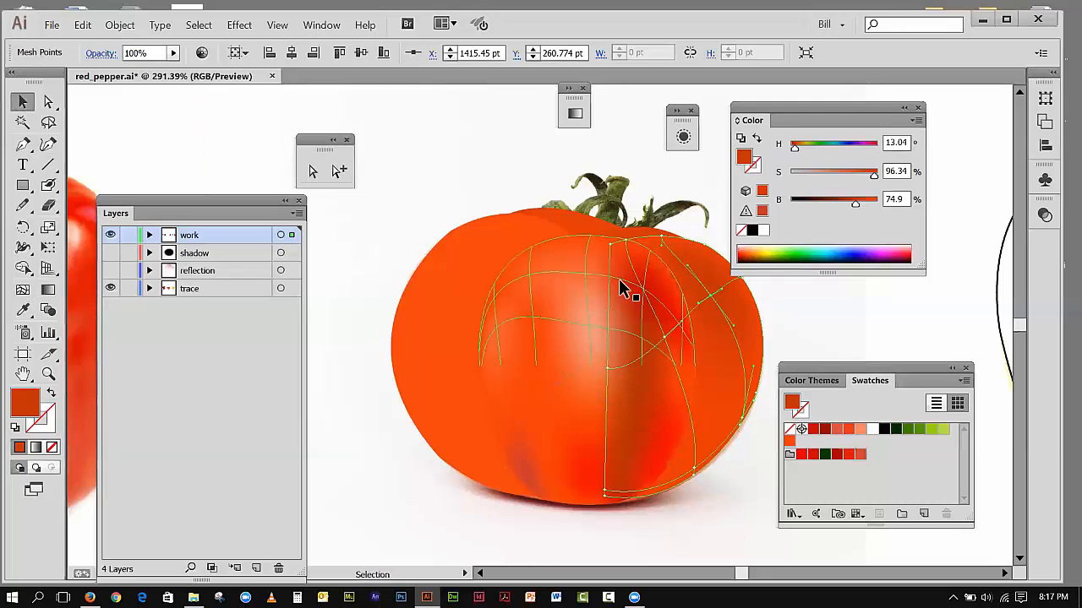
pyautogui.click(580, 280)
pyautogui.click(120, 25)
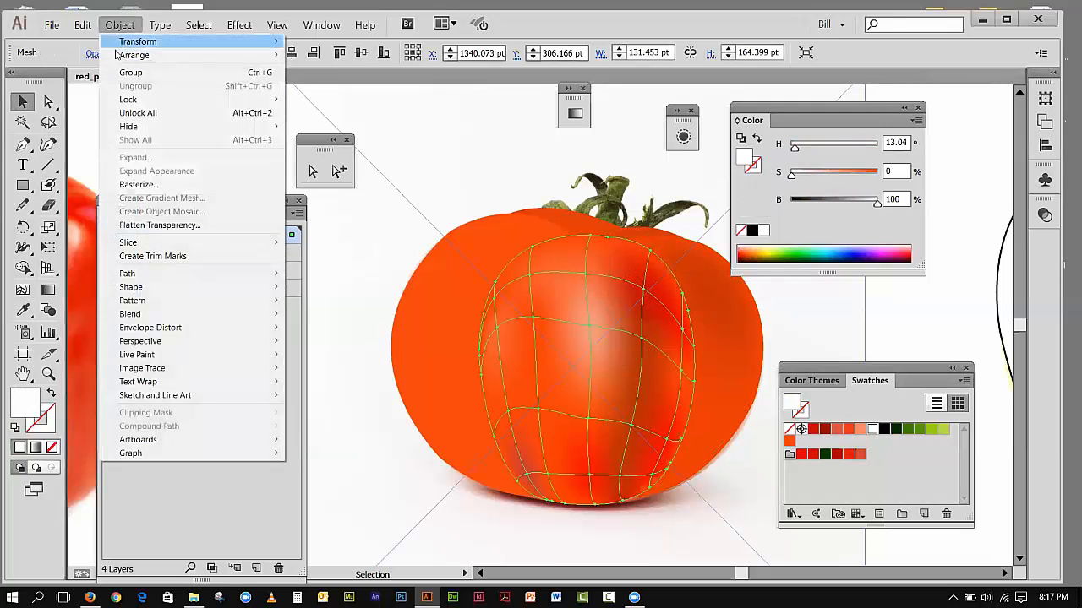
pyautogui.moveTo(129, 102)
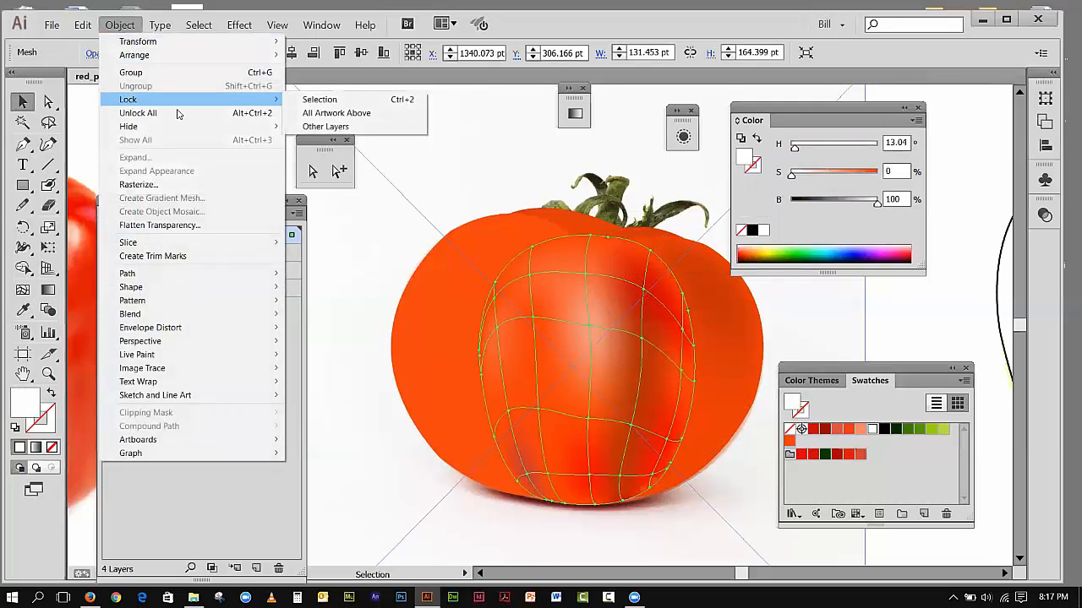
pyautogui.click(321, 100)
# Step: Add a mesh point between the right section's two upper inner points and color it with the orange swatch at 87.84% saturation and 100% brightness
pyautogui.click(717, 386)
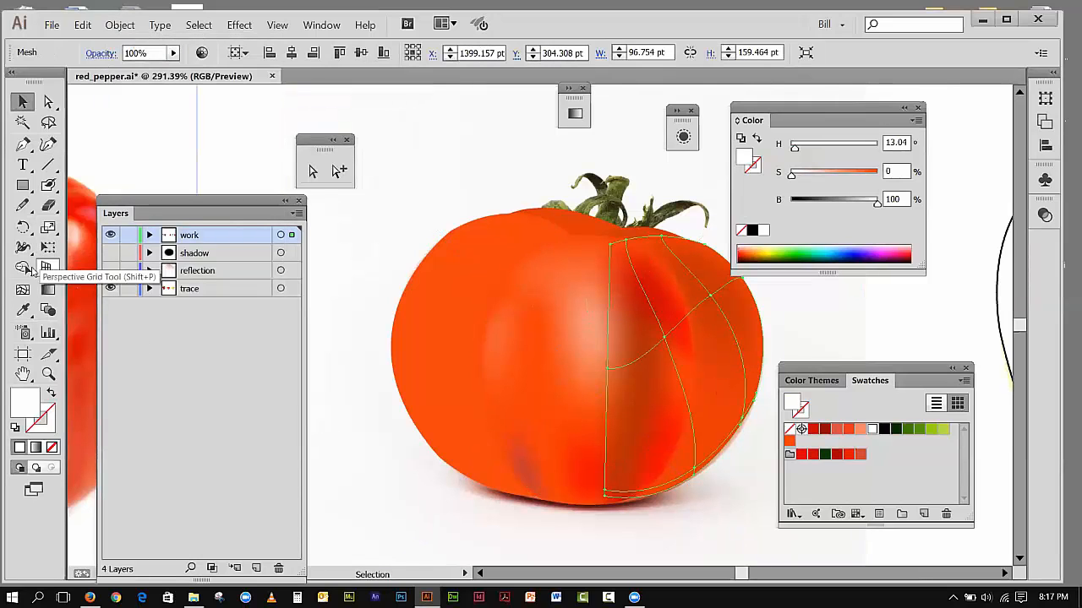
pyautogui.click(23, 289)
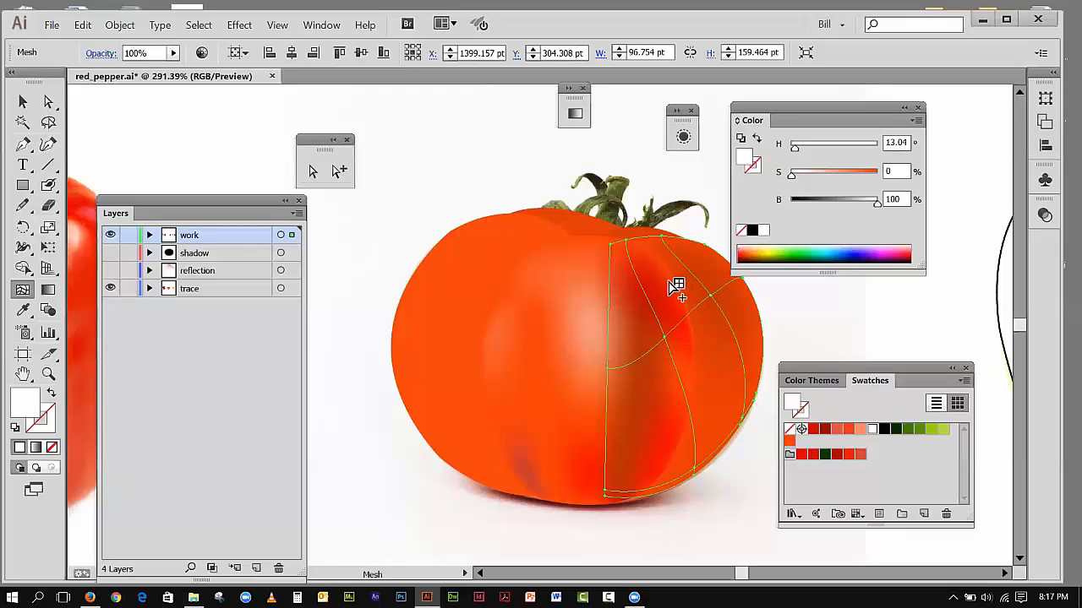
pyautogui.click(684, 323)
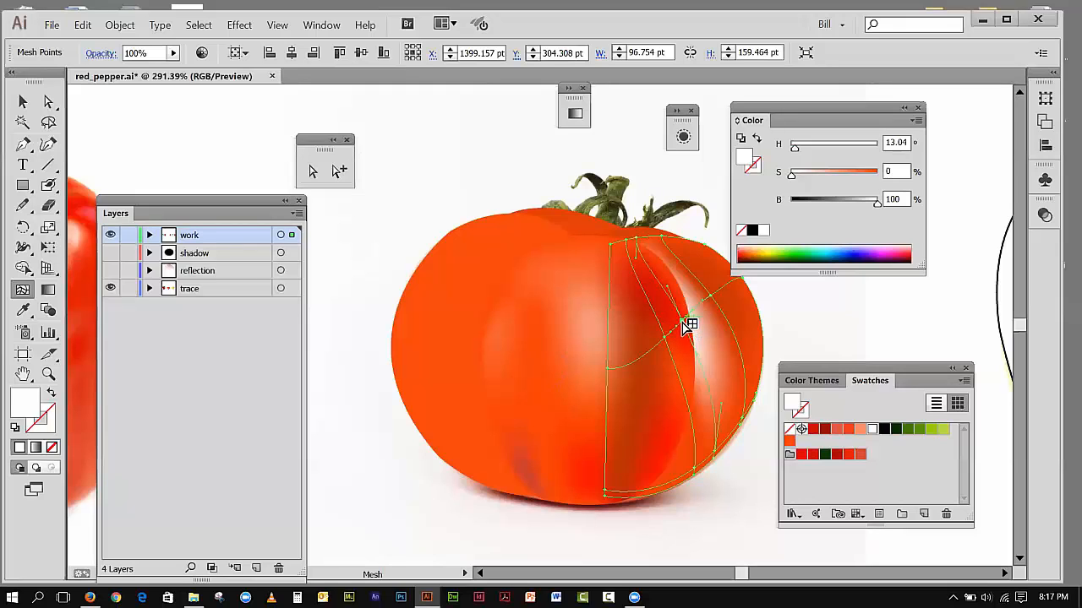
pyautogui.click(790, 441)
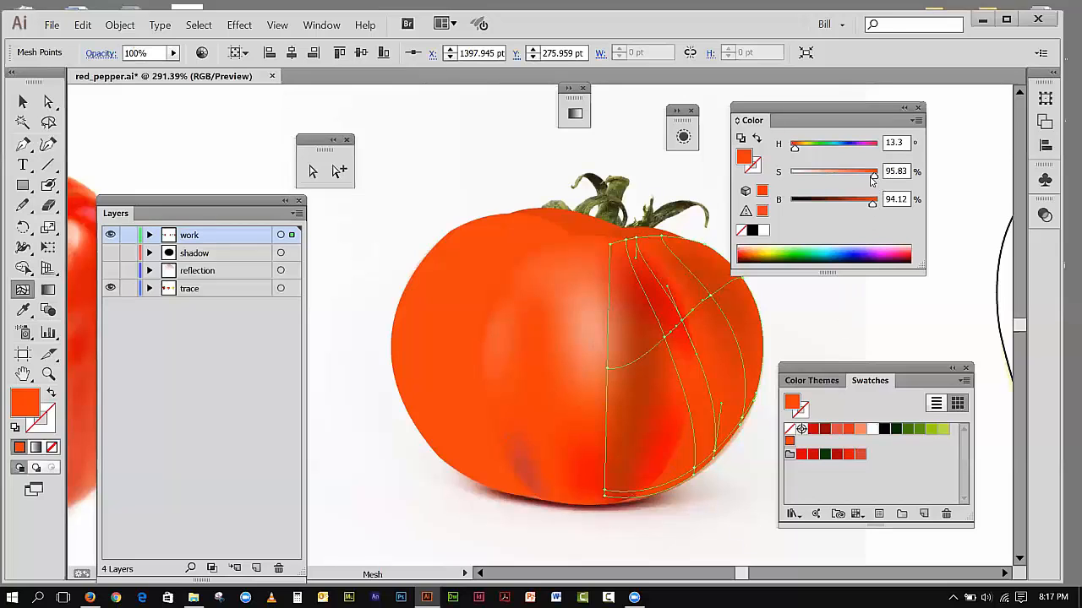
pyautogui.moveTo(873, 173); pyautogui.dragTo(861, 185)
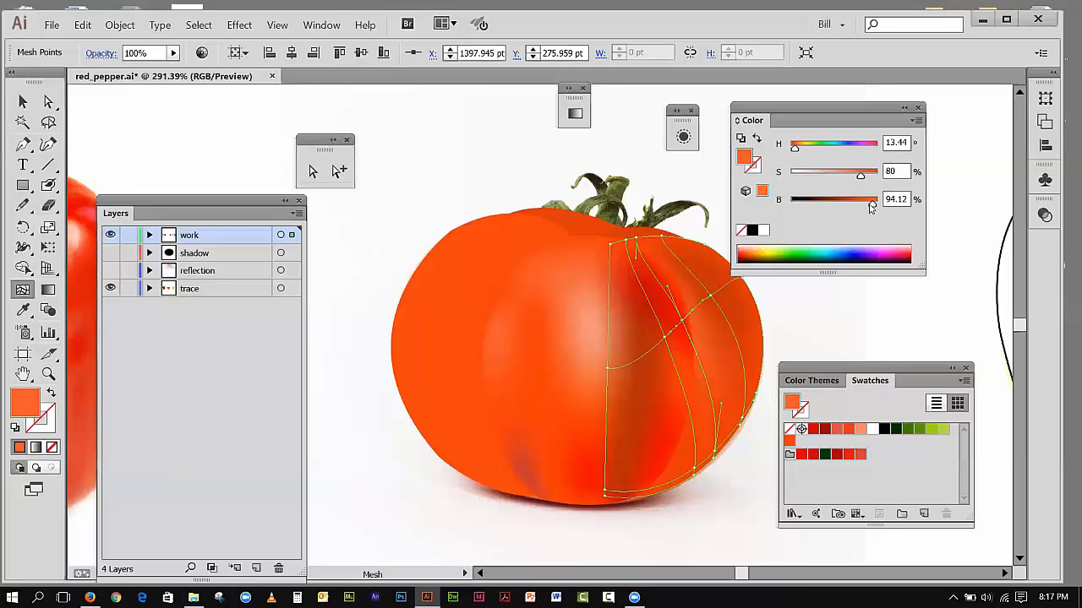
pyautogui.moveTo(862, 177); pyautogui.dragTo(885, 214)
pyautogui.moveTo(863, 178); pyautogui.dragTo(884, 179)
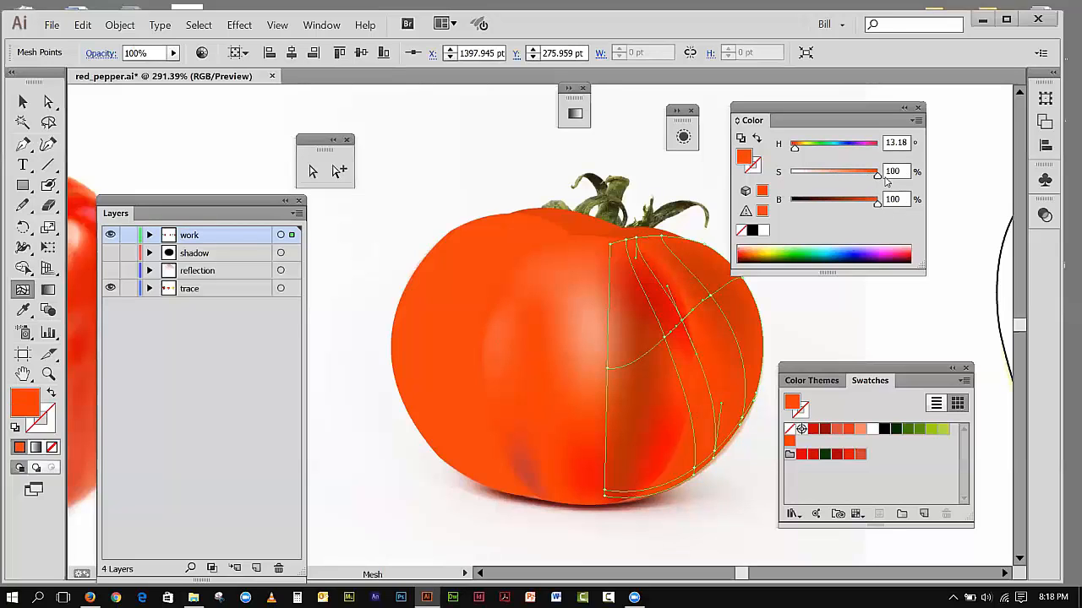
pyautogui.moveTo(872, 208); pyautogui.dragTo(885, 208)
pyautogui.moveTo(875, 176); pyautogui.dragTo(867, 176)
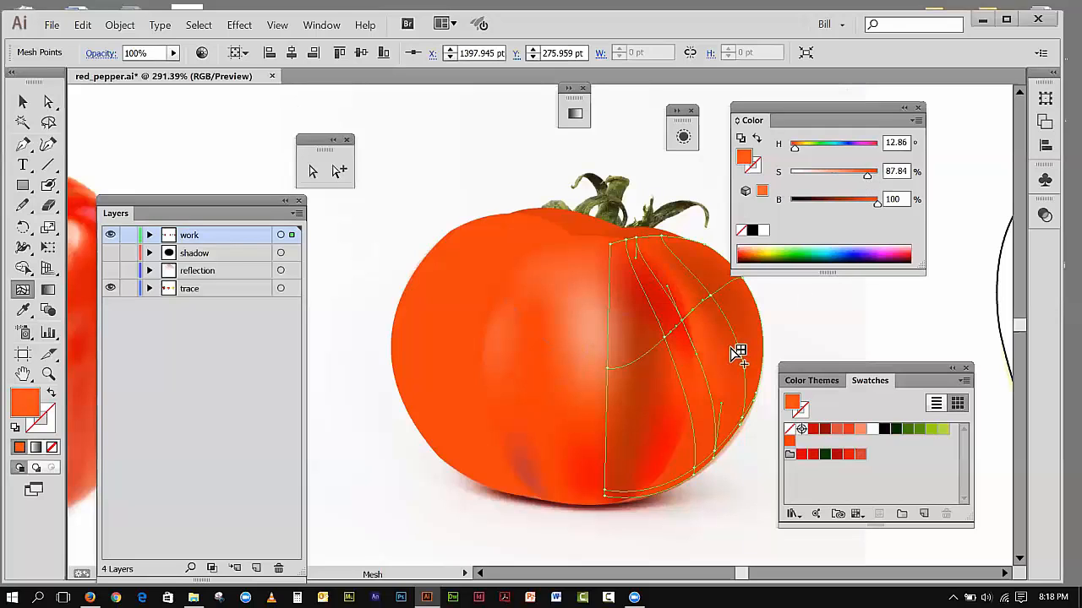
# Step: Add a mesh point low on the right section's inner vertical line and raise its saturation to 100%
pyautogui.click(695, 435)
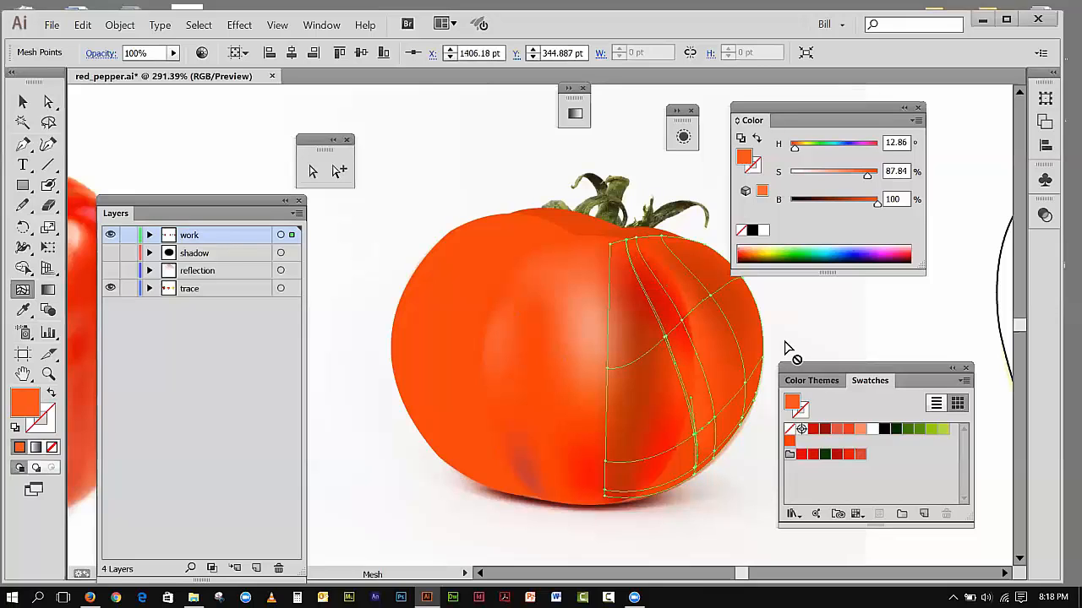
pyautogui.moveTo(867, 176); pyautogui.dragTo(887, 192)
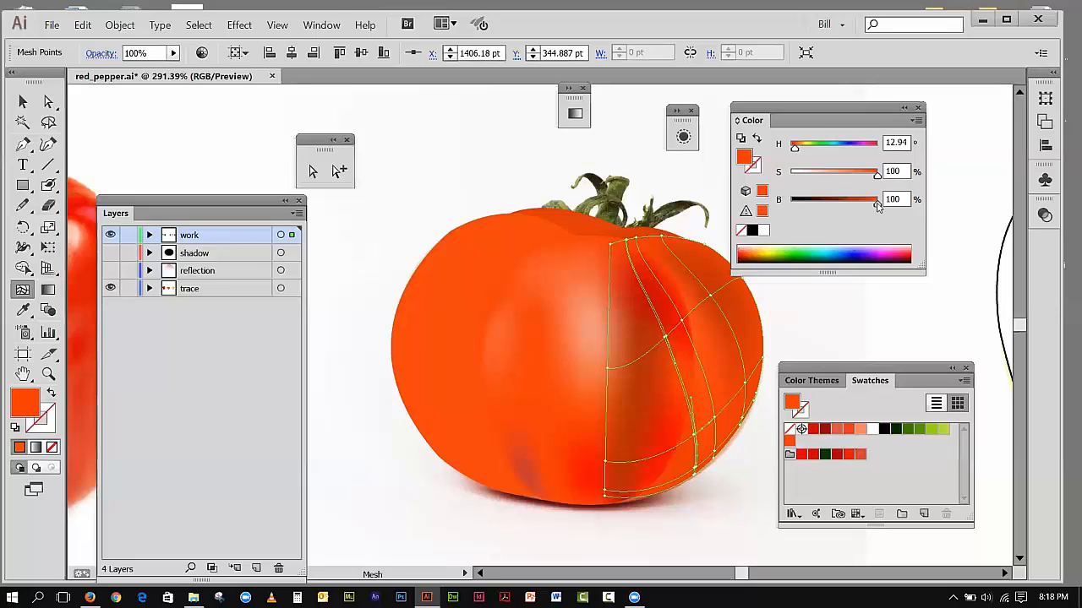
# Step: Lower the inner-line mesh point's brightness to 85.1% and color the two lower-right points dark red (H 1.56, S 98.97, B 76.08)
pyautogui.moveTo(873, 208); pyautogui.dragTo(863, 210)
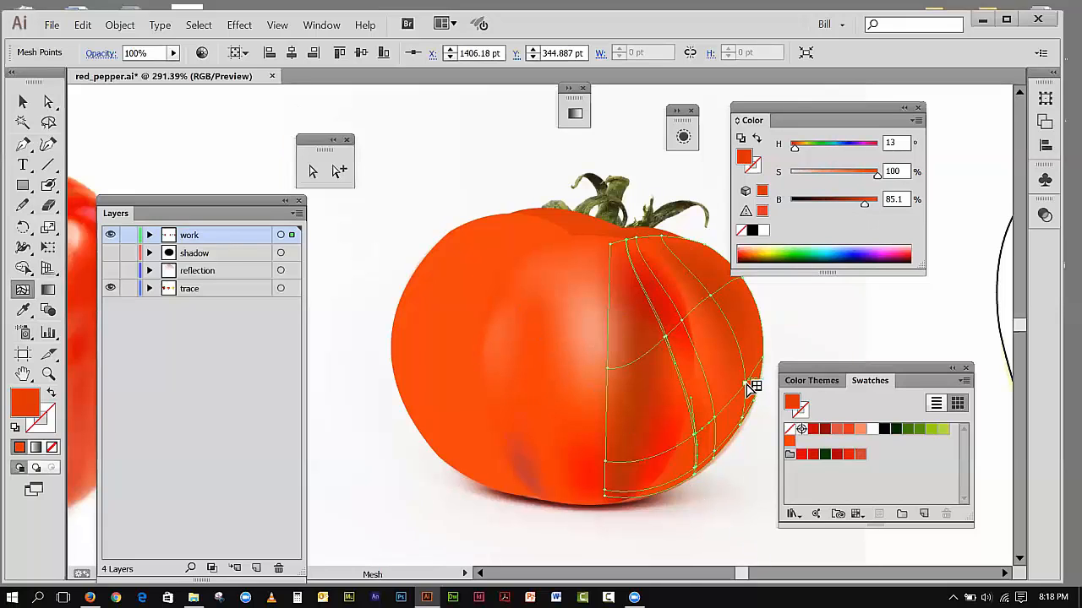
pyautogui.click(752, 387)
pyautogui.click(829, 428)
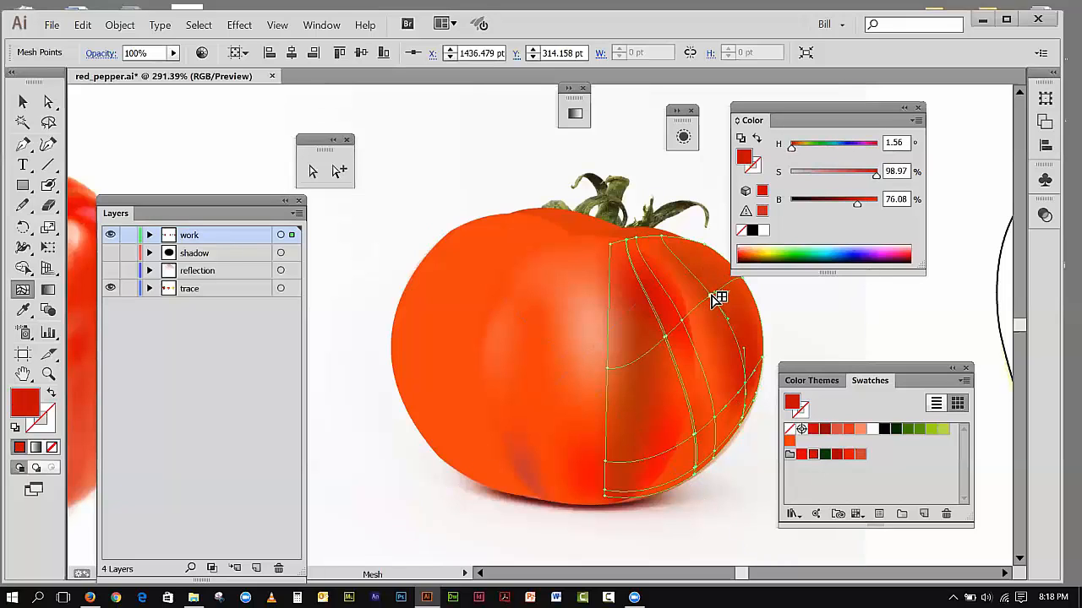
pyautogui.click(720, 425)
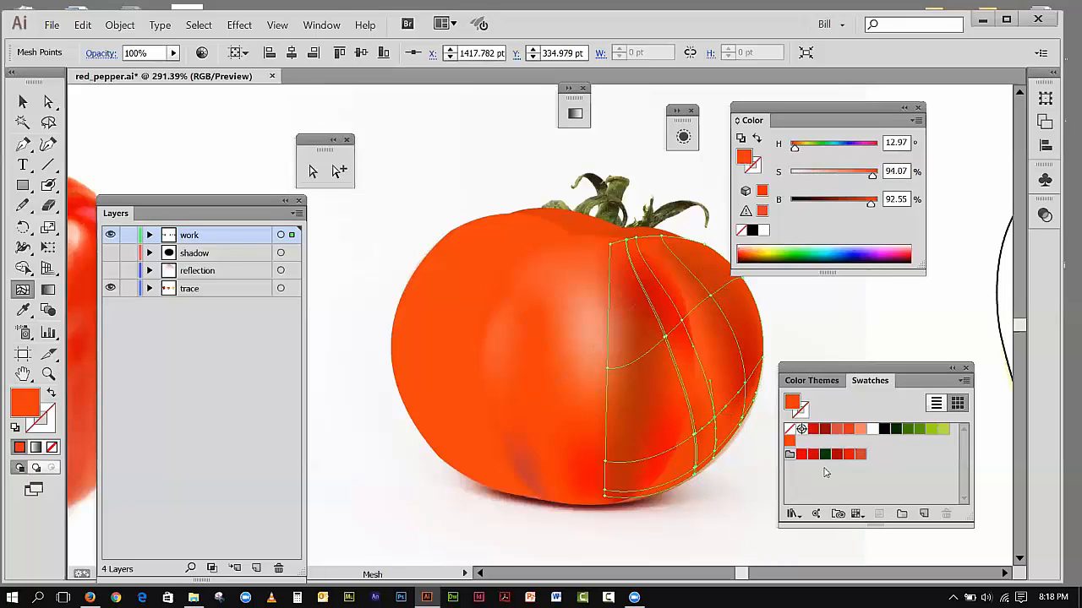
pyautogui.click(801, 457)
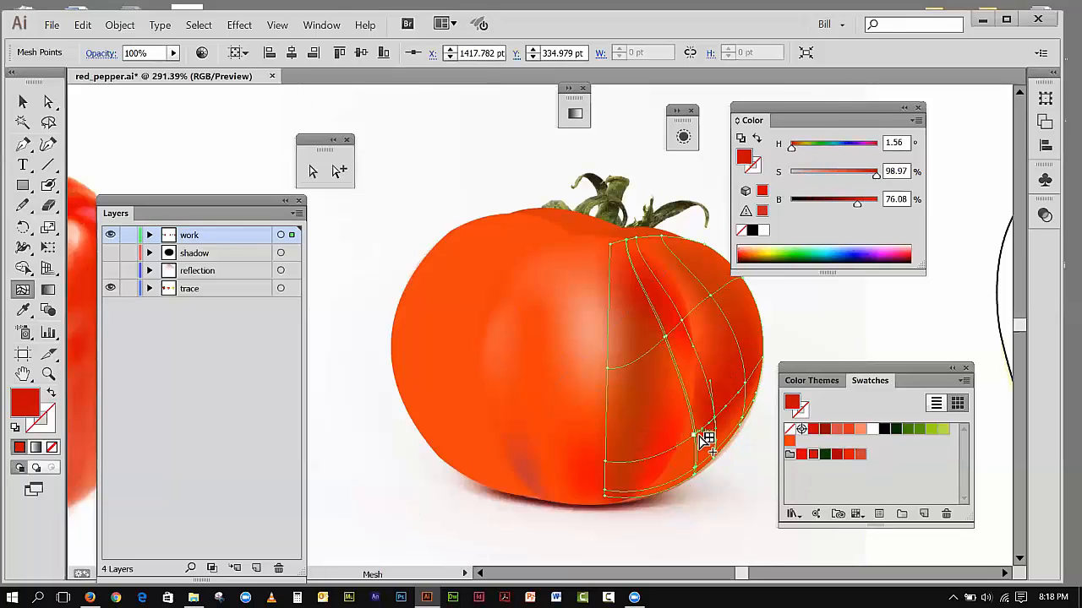
# Step: Color the neighboring mesh point low on the right section's inner line with the orange swatch (H 13.3, S 95.83, B 94.12)
pyautogui.click(699, 446)
pyautogui.click(812, 456)
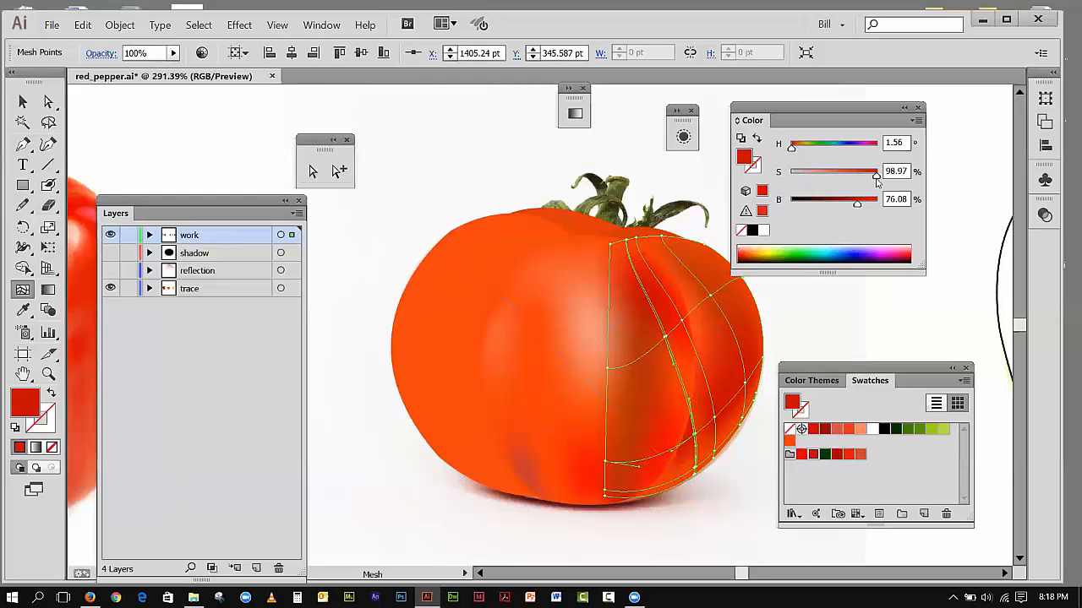
pyautogui.moveTo(876, 176); pyautogui.dragTo(866, 180)
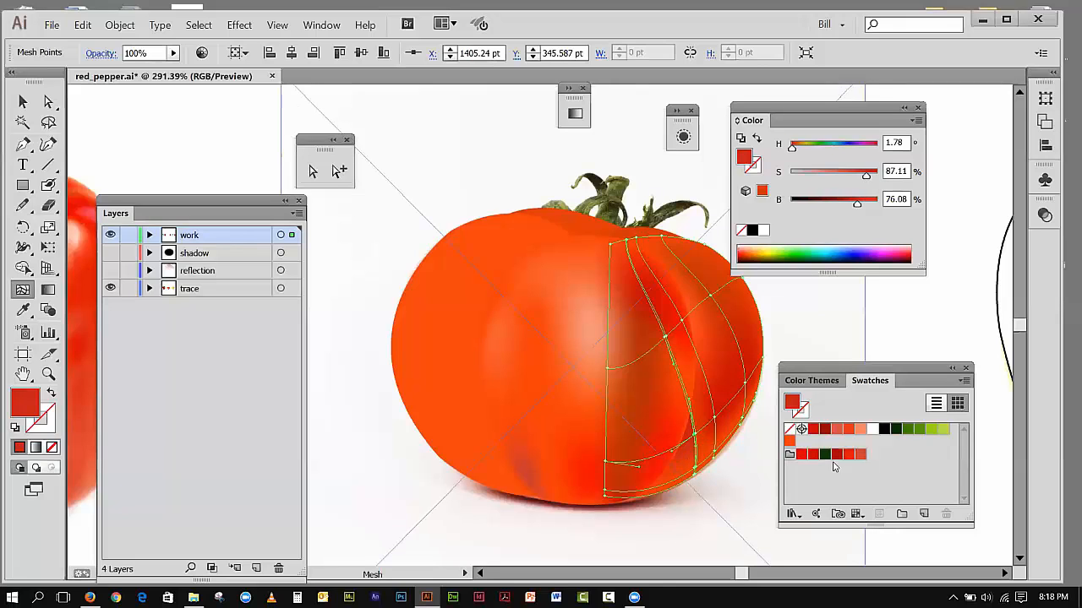
pyautogui.click(790, 441)
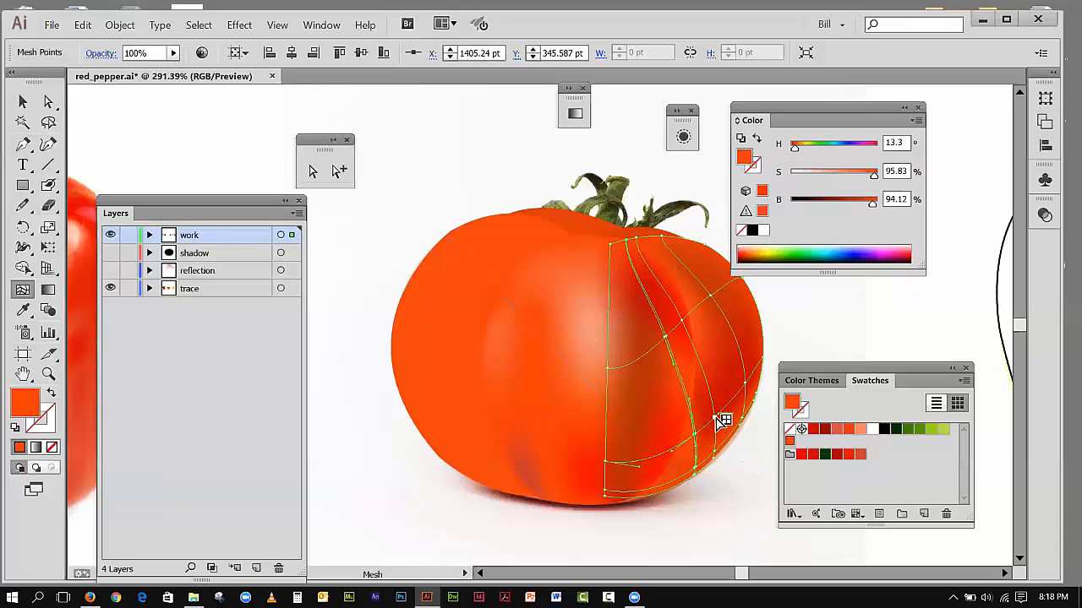
# Step: Raise the brightness of the red mesh point just right of the inner lines to 83.92% and deselect the mesh
pyautogui.click(743, 421)
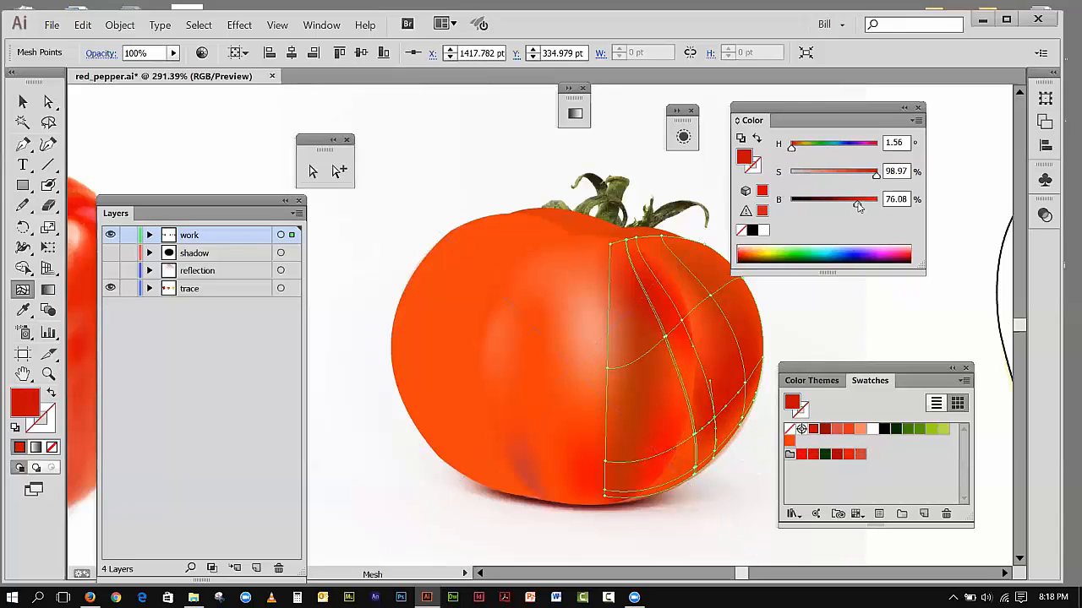
pyautogui.moveTo(858, 207); pyautogui.dragTo(865, 207)
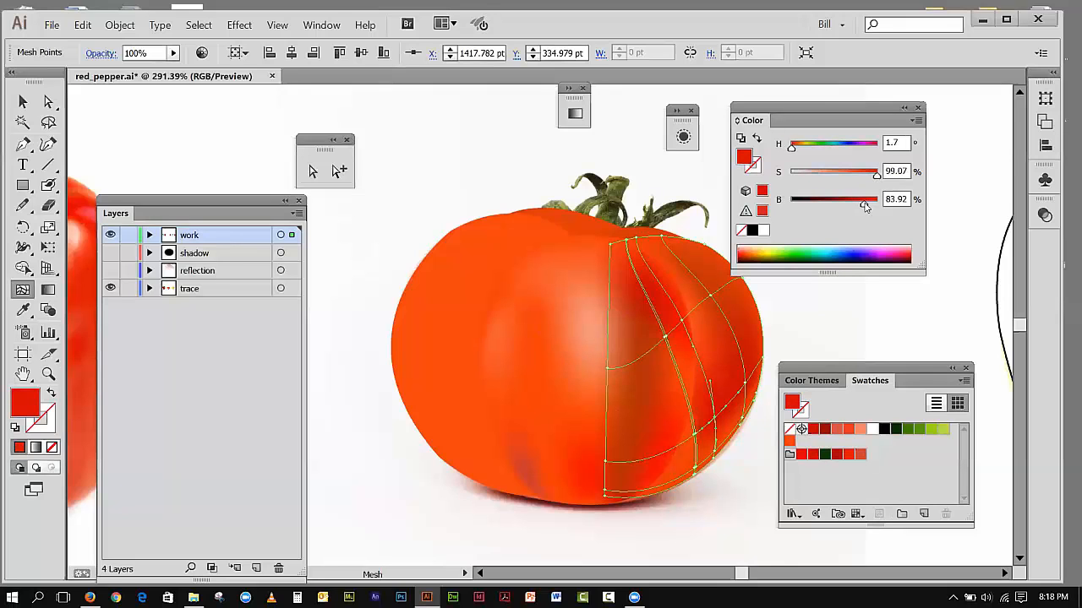
pyautogui.click(23, 101)
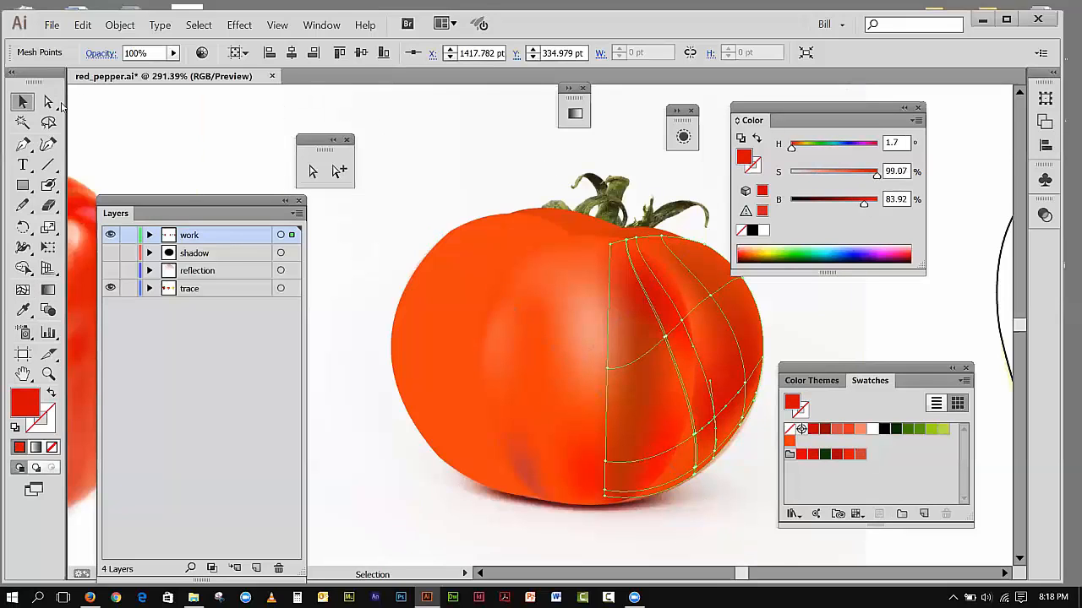
pyautogui.click(153, 110)
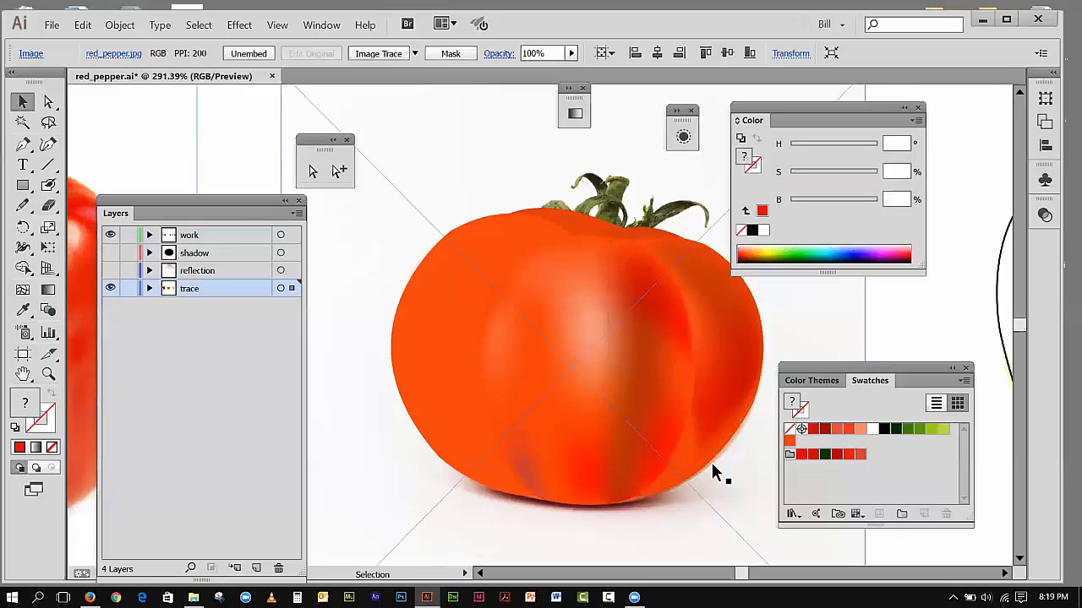
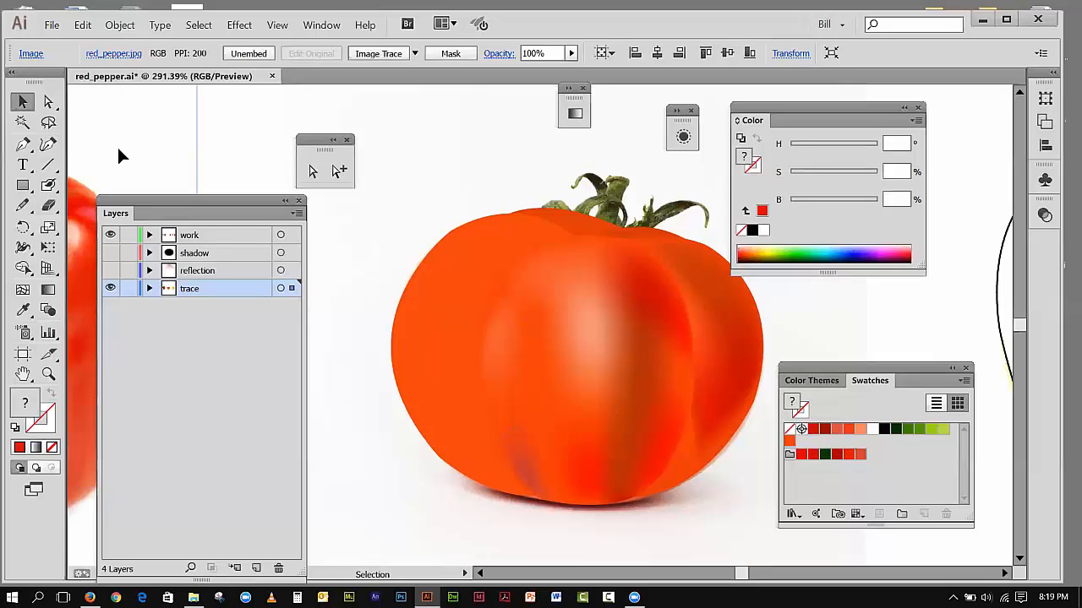
# Step: Add a mesh point on the top edge of the tomato's left section and bend its vertical mesh line toward the outer edge
pyautogui.click(541, 502)
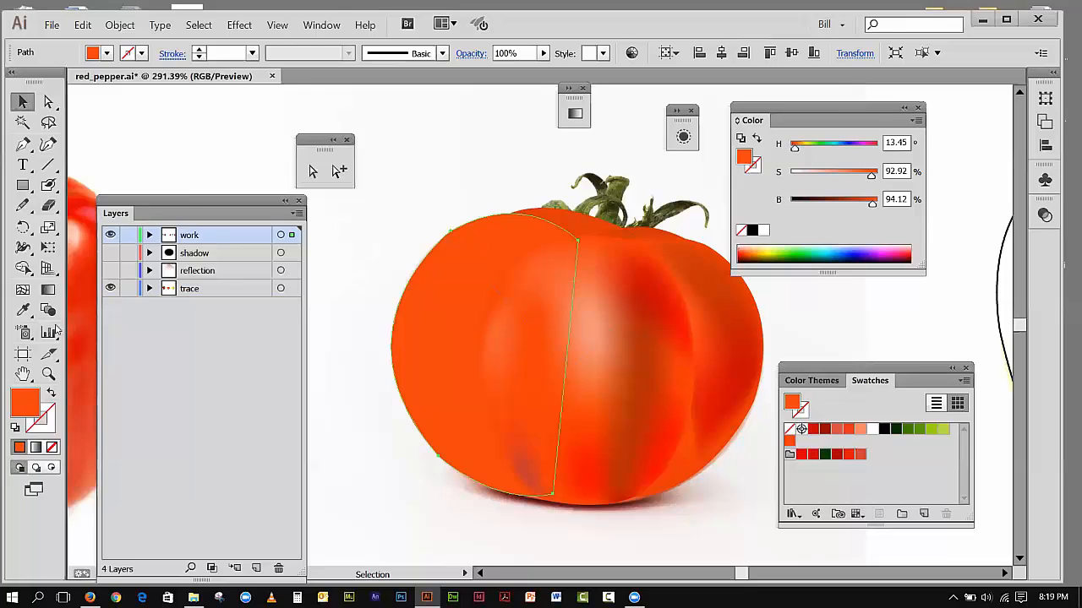
pyautogui.click(23, 289)
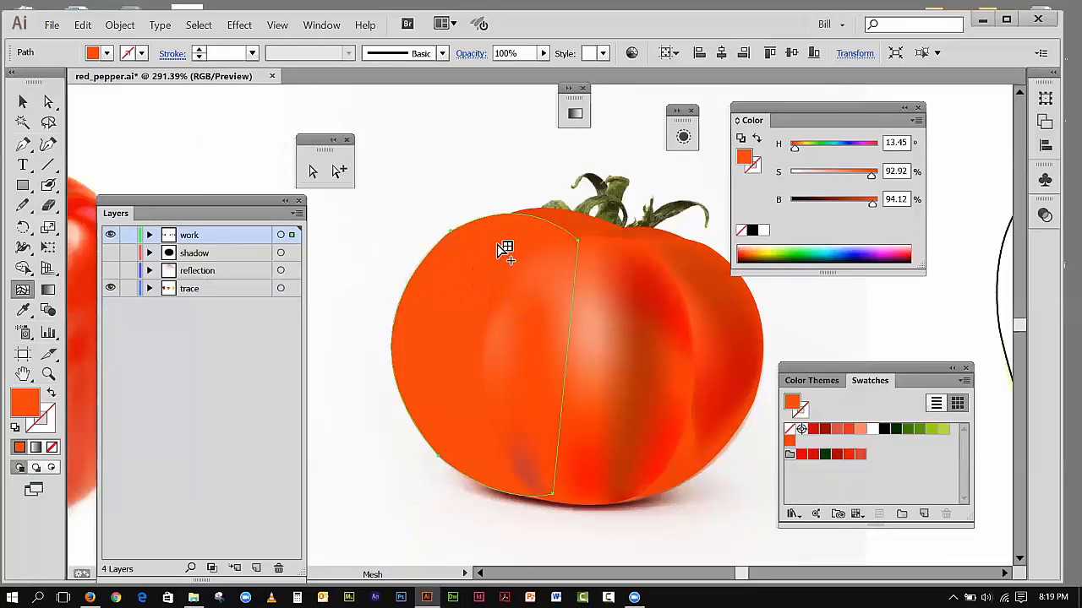
pyautogui.click(535, 218)
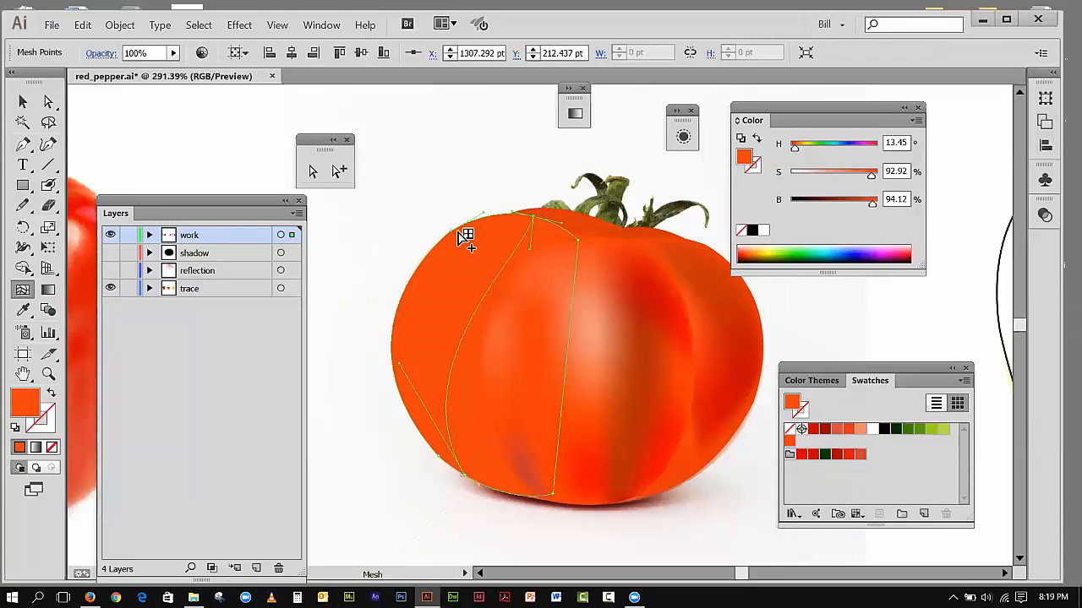
pyautogui.click(48, 102)
pyautogui.moveTo(529, 247); pyautogui.dragTo(425, 248)
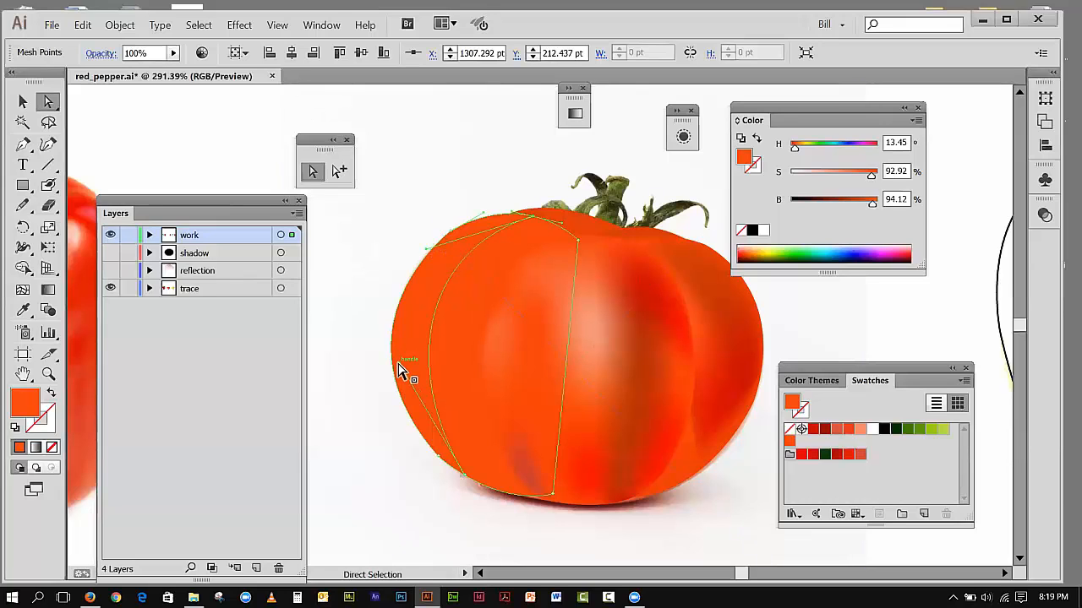
pyautogui.moveTo(397, 369); pyautogui.dragTo(396, 394)
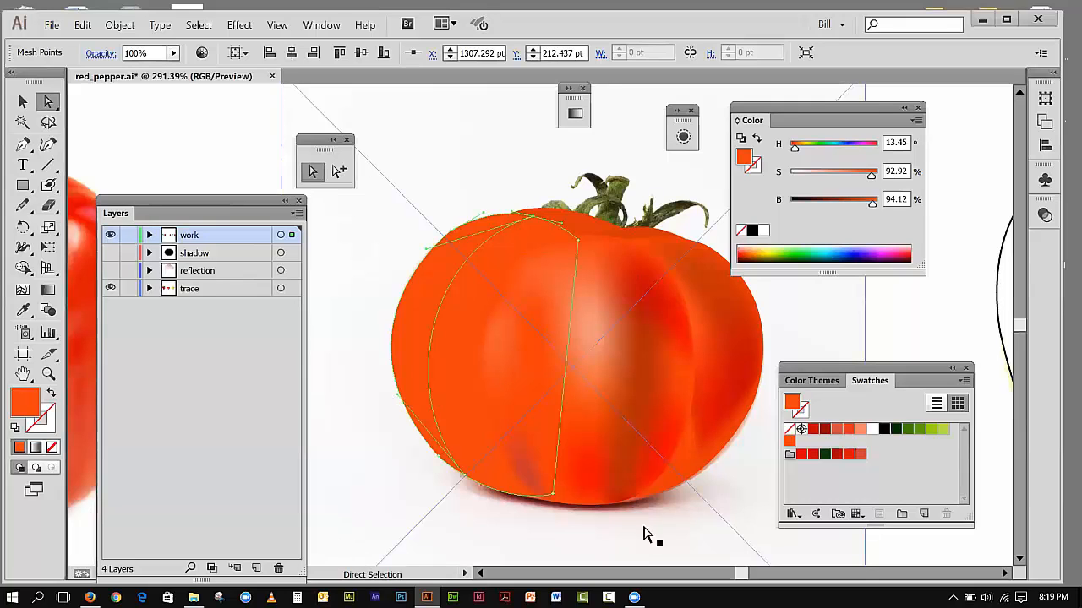
# Step: Try to reposition the mesh point low on the right section's inner vertical line, undoing the first move
pyautogui.click(698, 460)
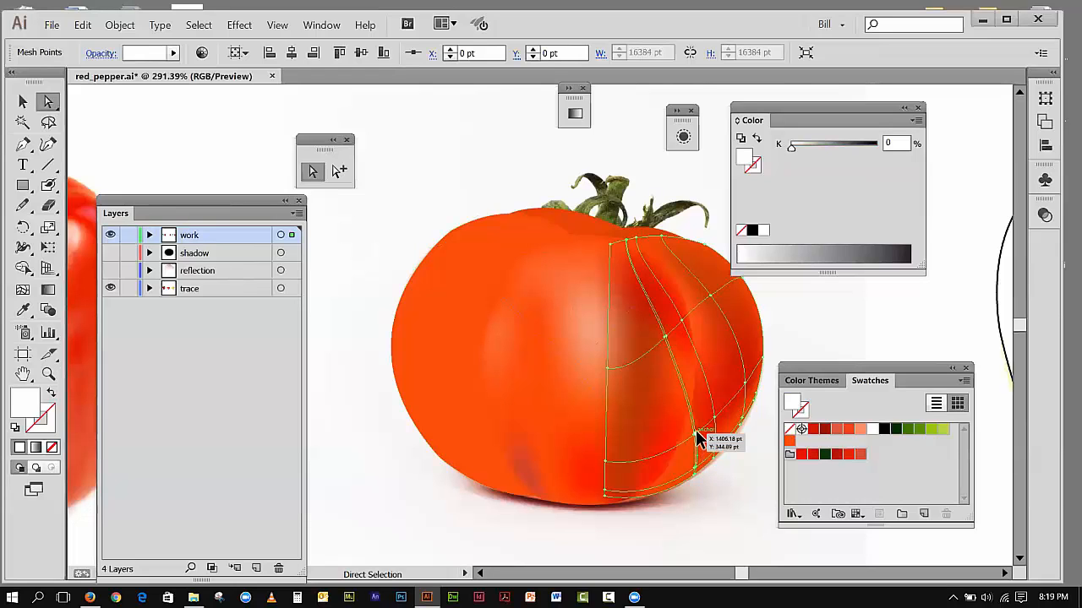
pyautogui.click(698, 437)
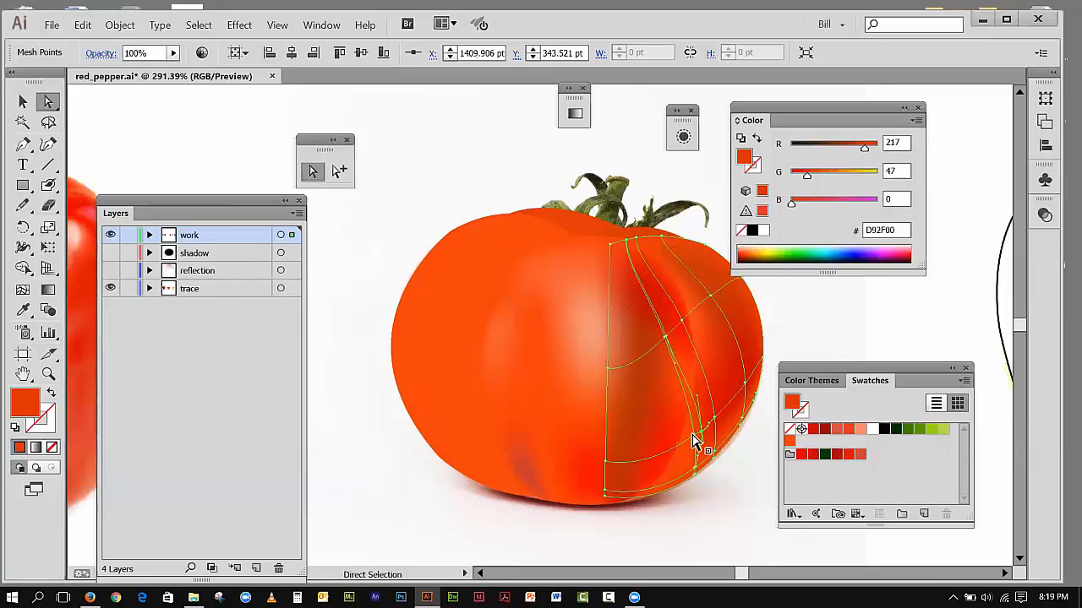
pyautogui.moveTo(693, 435); pyautogui.dragTo(698, 441)
pyautogui.click(83, 25)
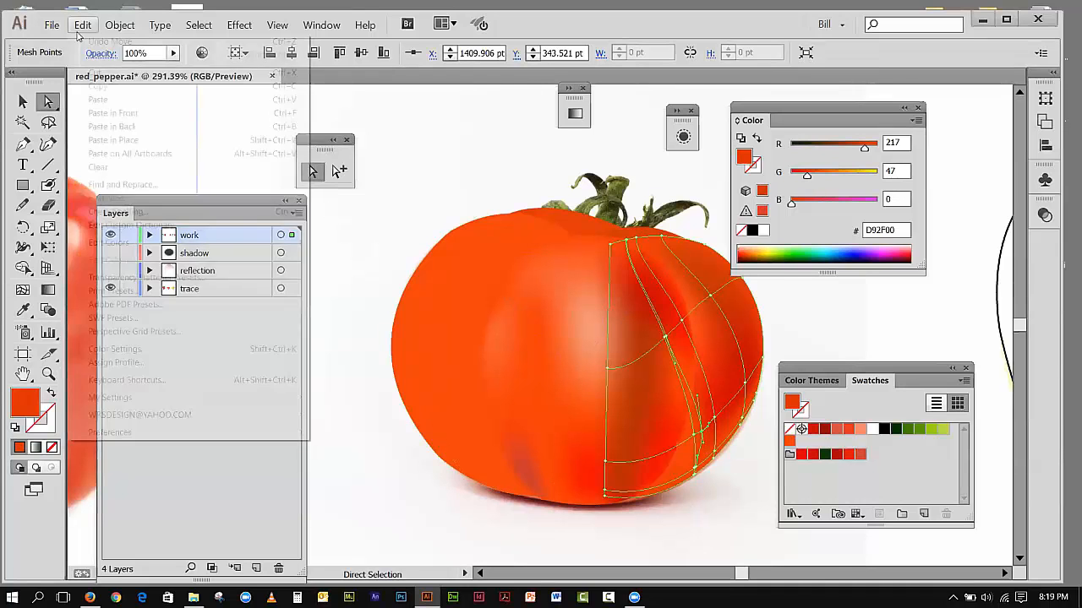
pyautogui.click(93, 40)
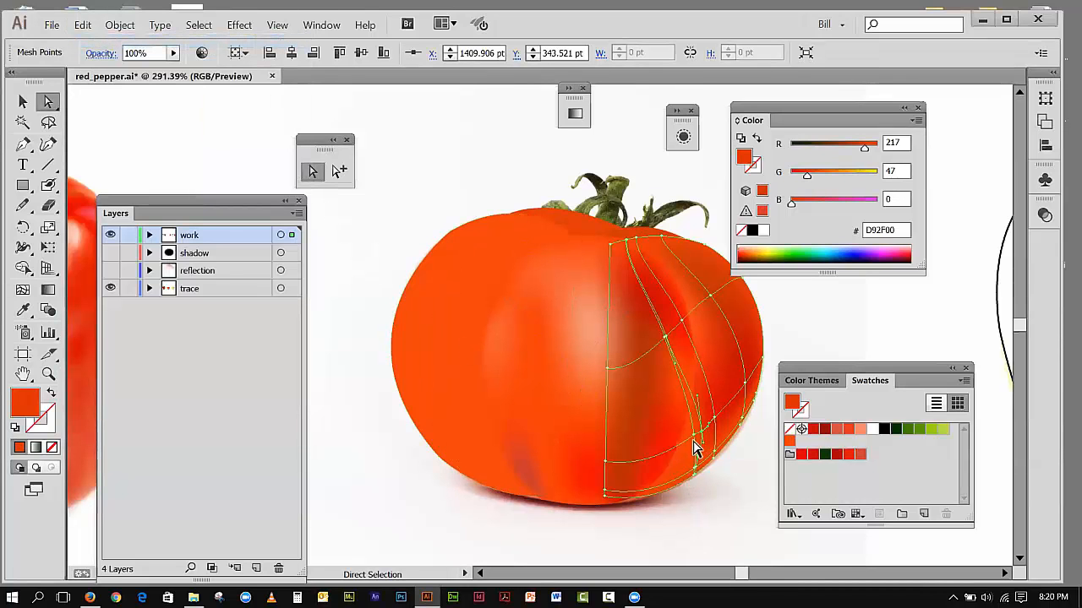
pyautogui.moveTo(694, 433); pyautogui.dragTo(694, 435)
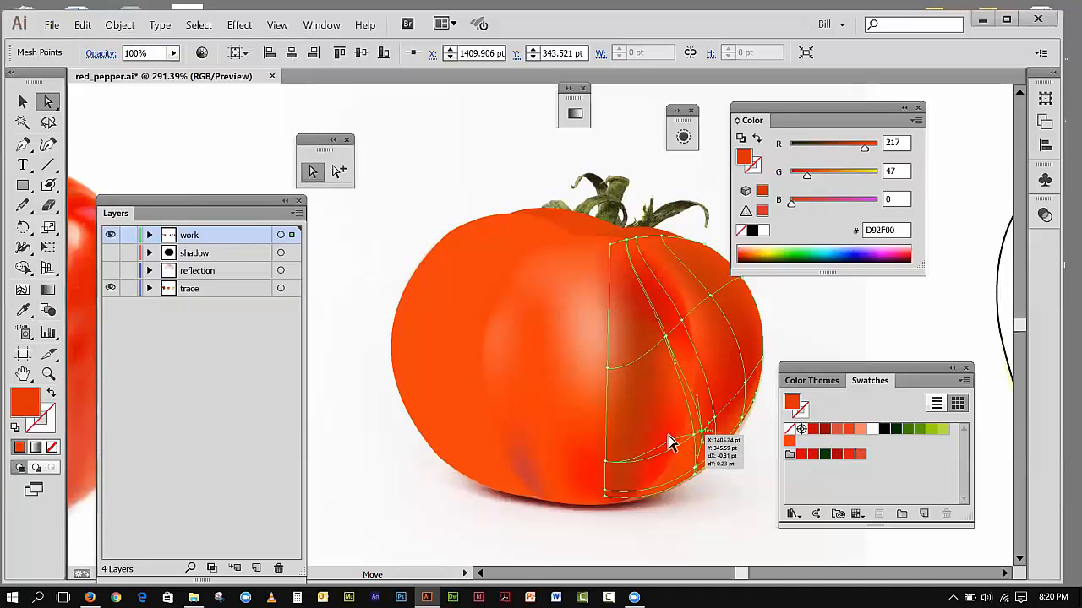
# Step: Delete the mesh point low on the right section's inner lines together with the mesh lines running through it
pyautogui.click(48, 374)
pyautogui.moveTo(650, 386); pyautogui.dragTo(742, 486)
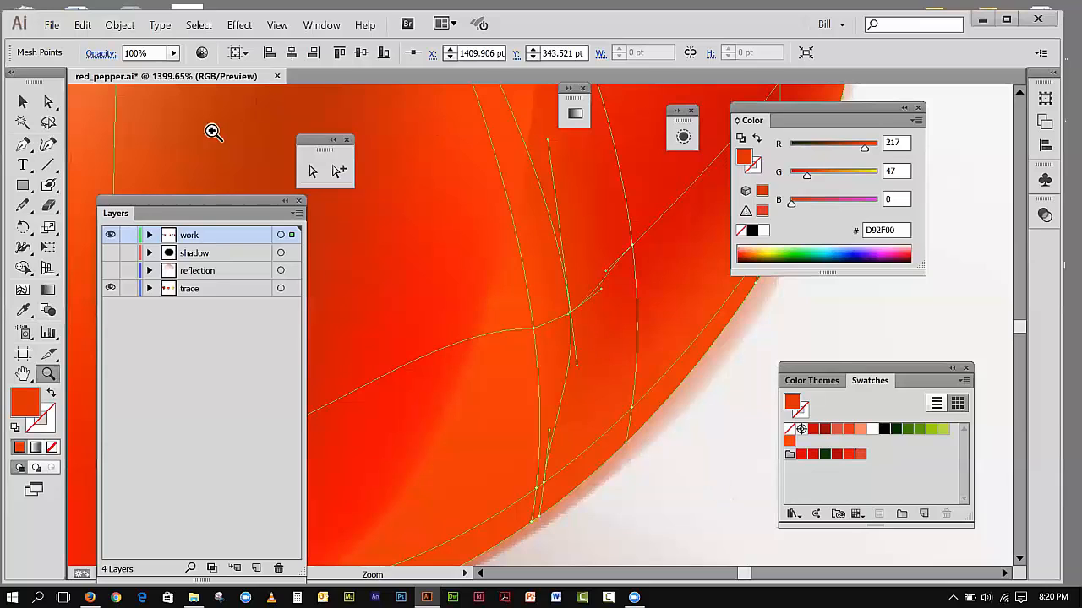
pyautogui.click(48, 101)
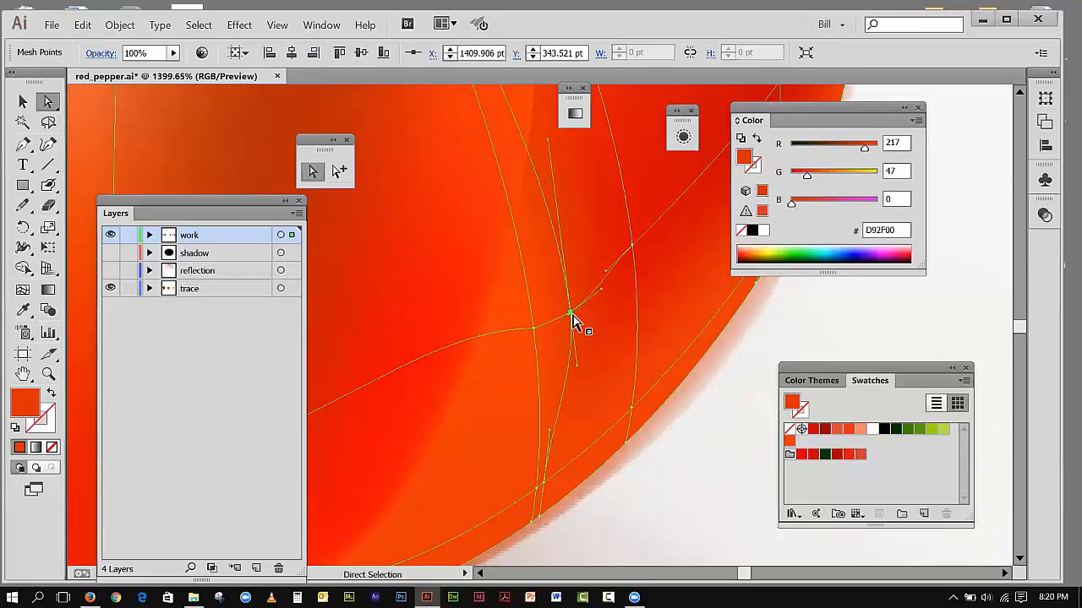
pyautogui.press('Delete')
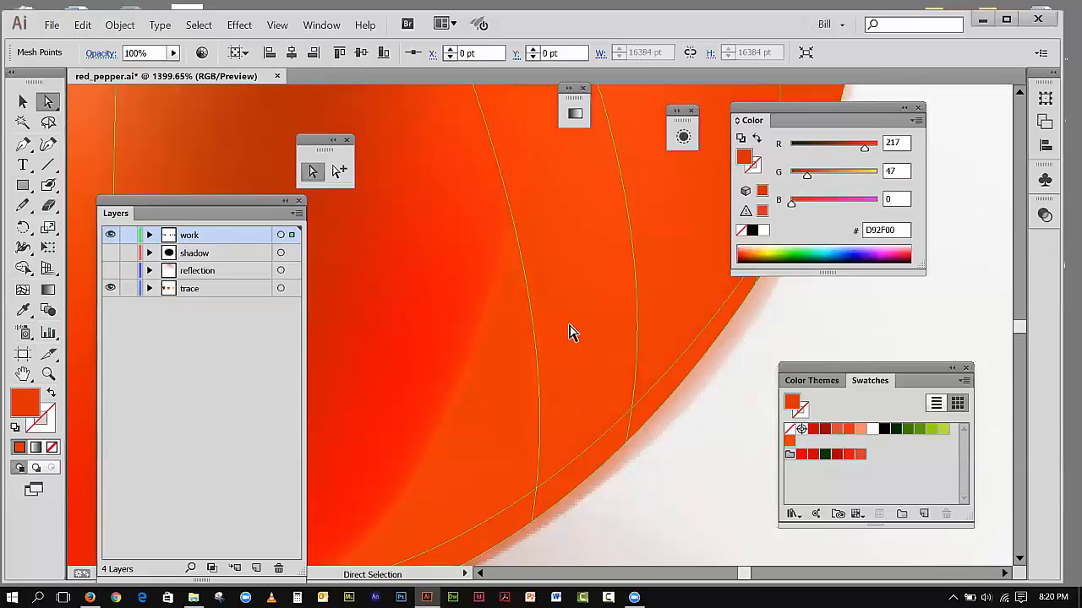
# Step: Add a mesh point below the existing crossing on the right section's left inner line and color it with the orange swatch
pyautogui.click(278, 25)
pyautogui.click(309, 149)
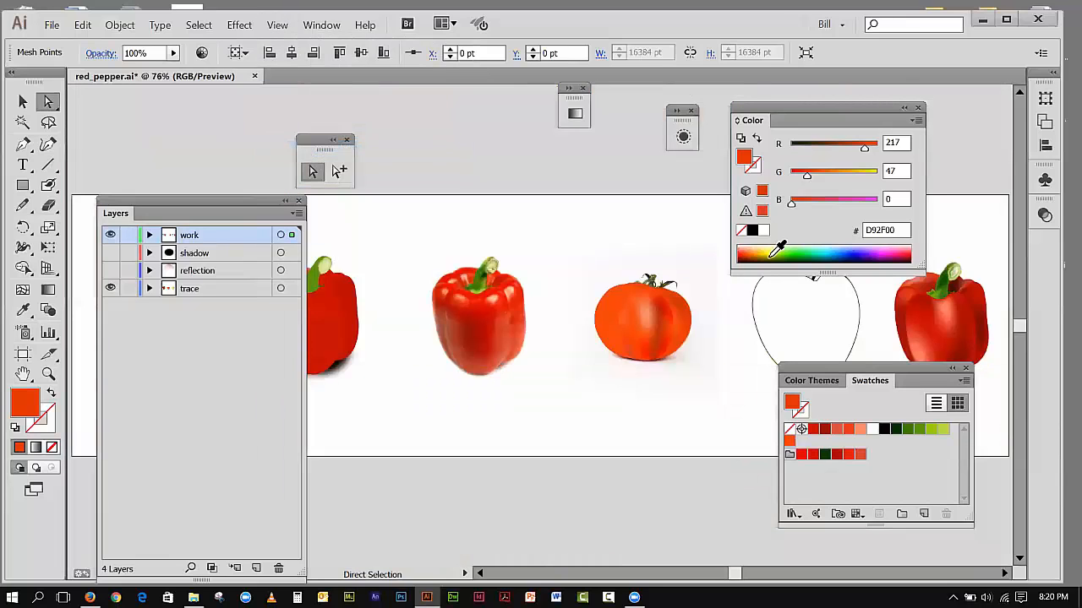
pyautogui.click(48, 375)
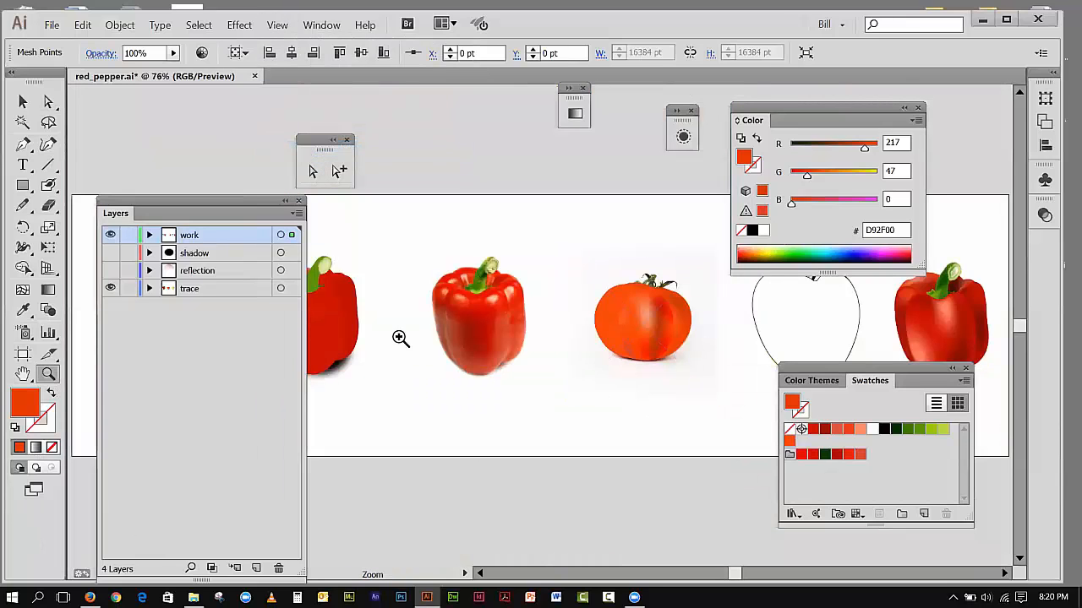
pyautogui.moveTo(541, 254); pyautogui.dragTo(711, 403)
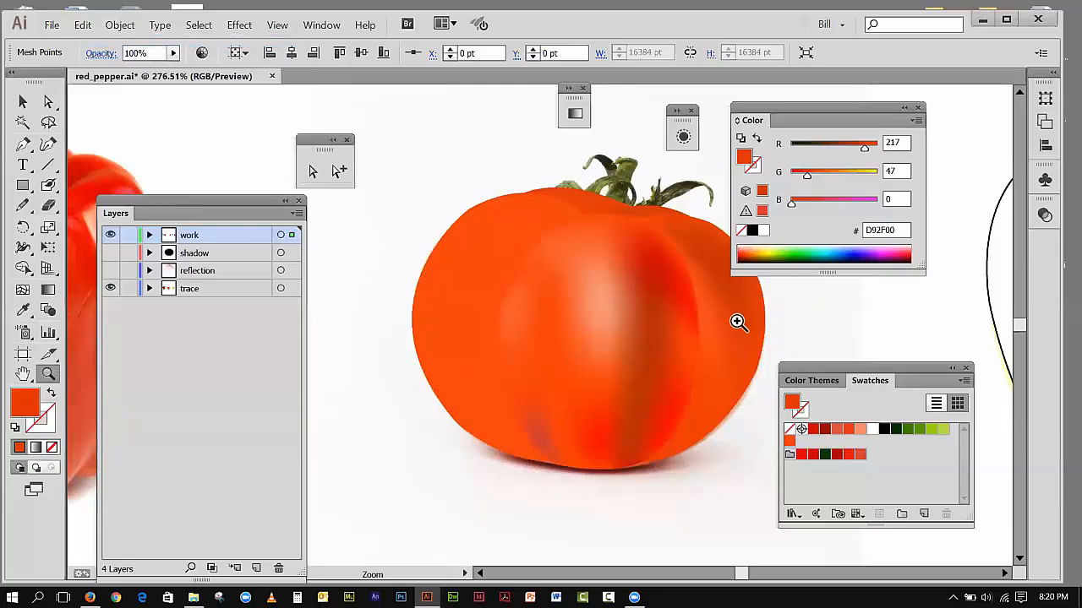
pyautogui.click(22, 101)
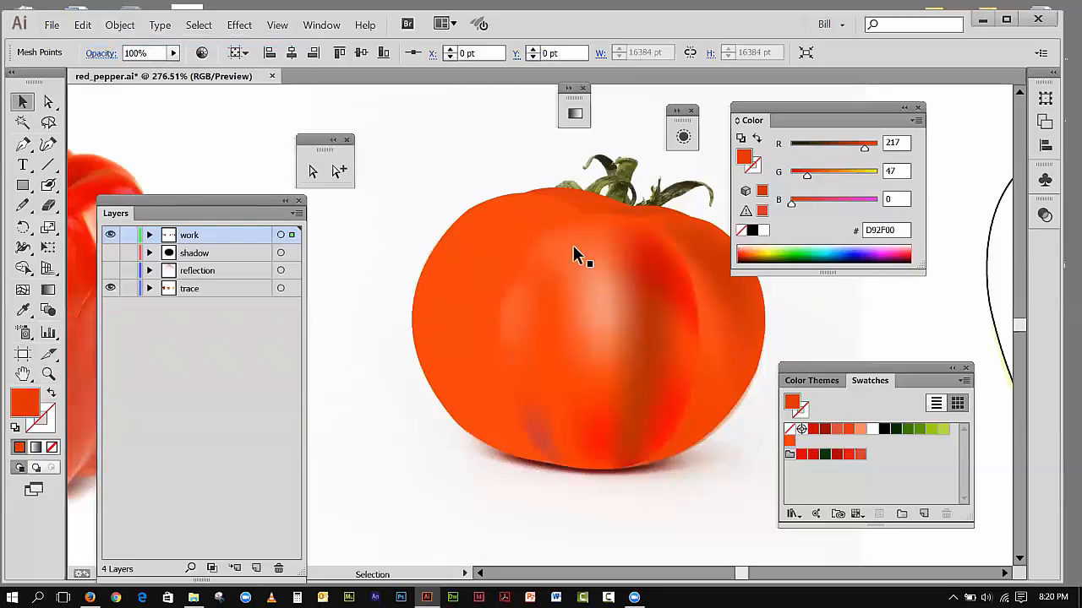
pyautogui.click(676, 353)
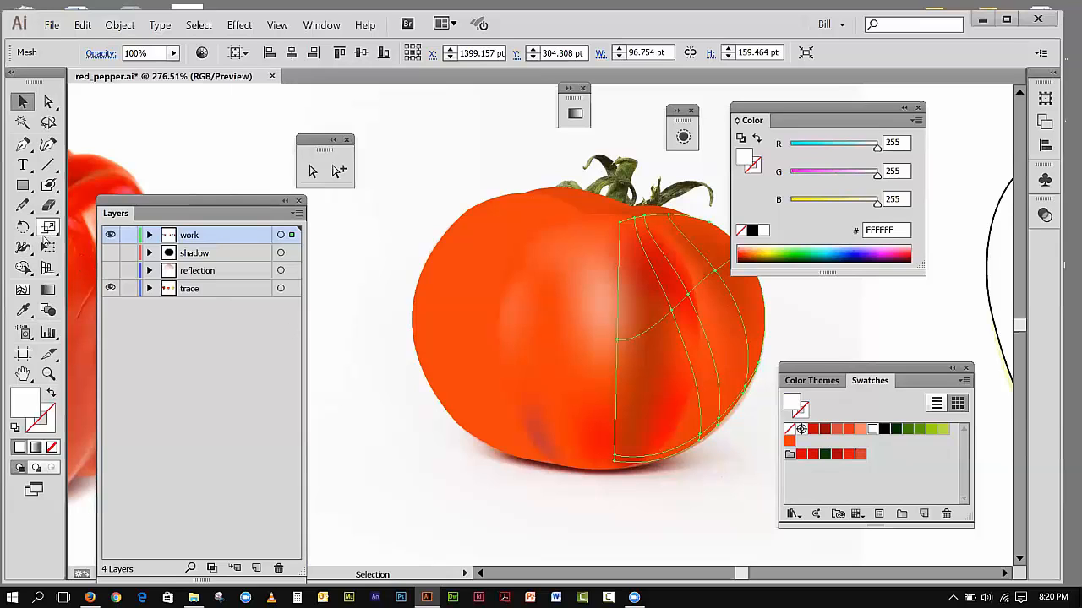
pyautogui.click(26, 290)
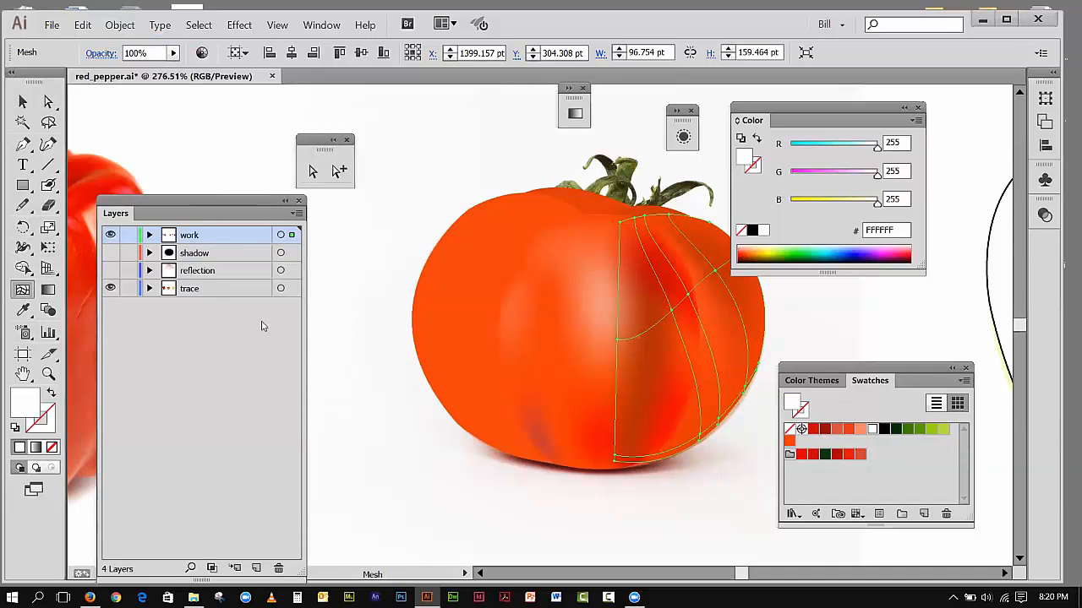
pyautogui.click(687, 356)
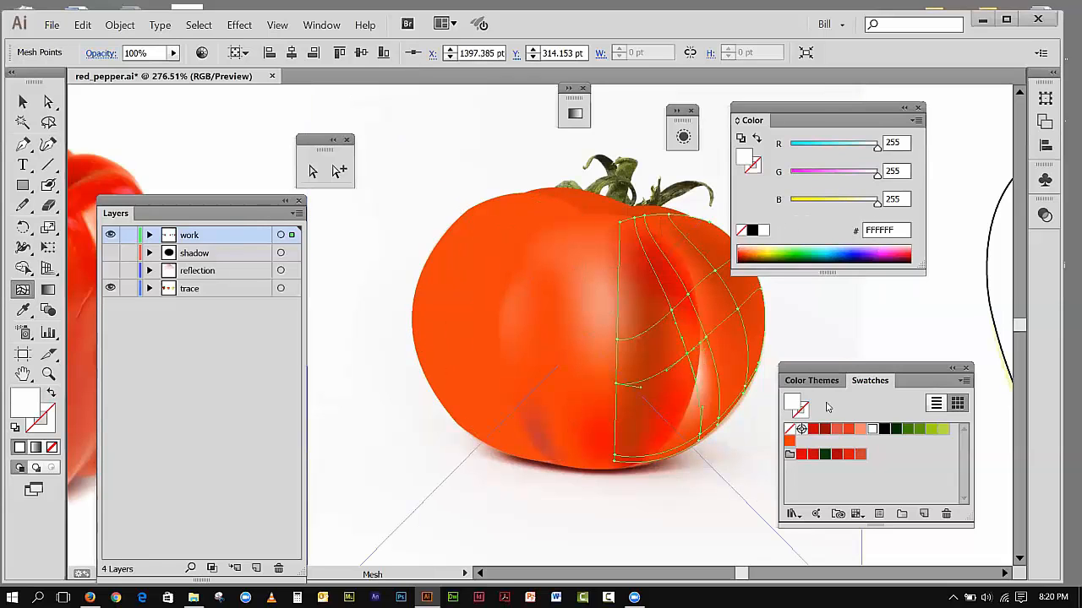
pyautogui.click(789, 441)
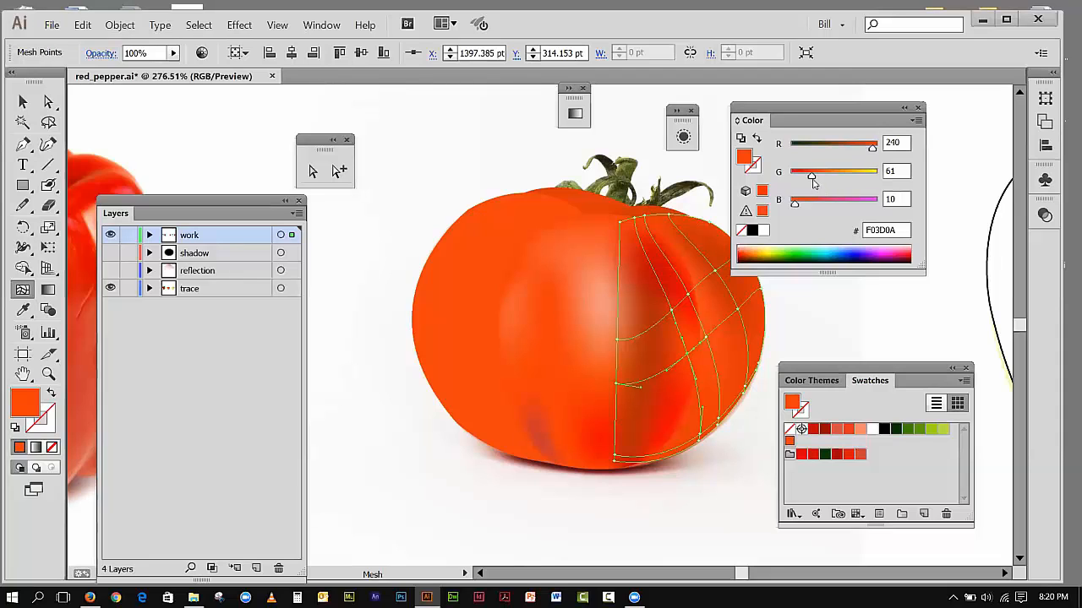
# Step: Switch the color sliders to HSB and set the new mesh point's brightness to 90.2%
pyautogui.click(918, 120)
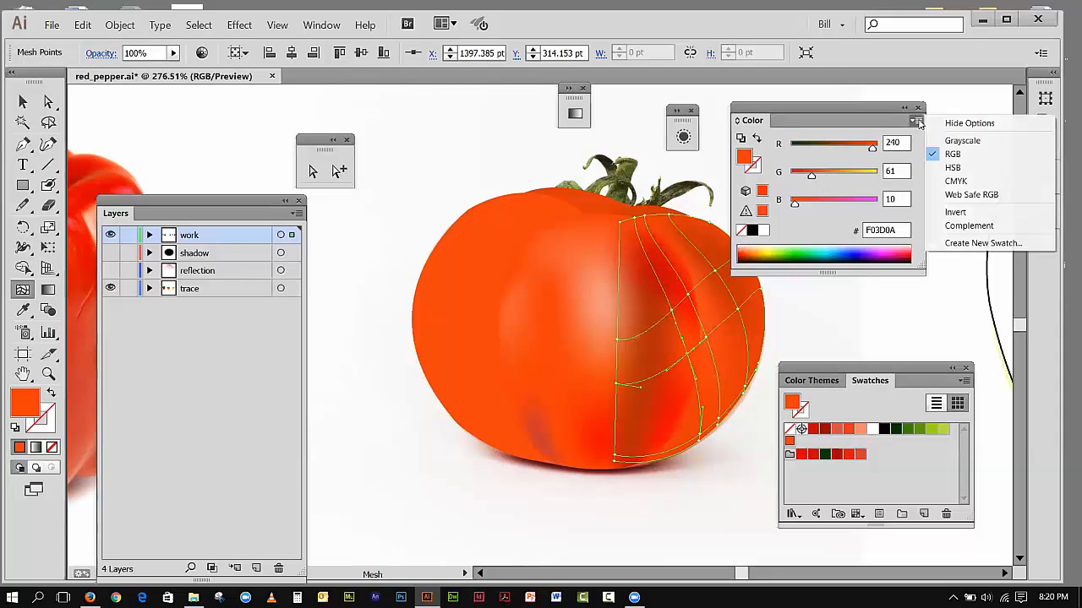
pyautogui.click(952, 167)
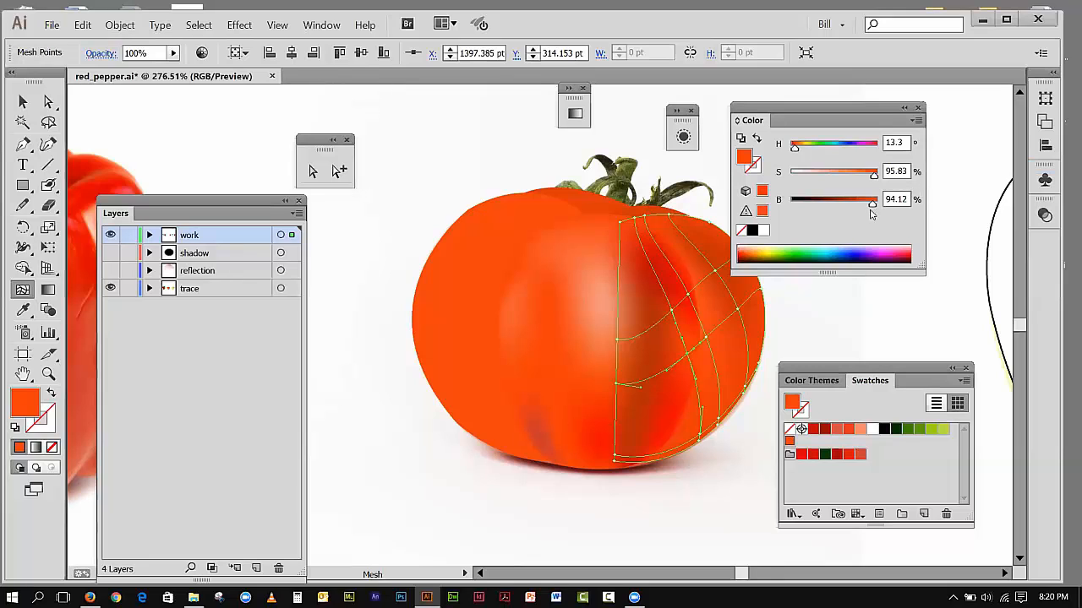
pyautogui.click(870, 208)
pyautogui.click(869, 207)
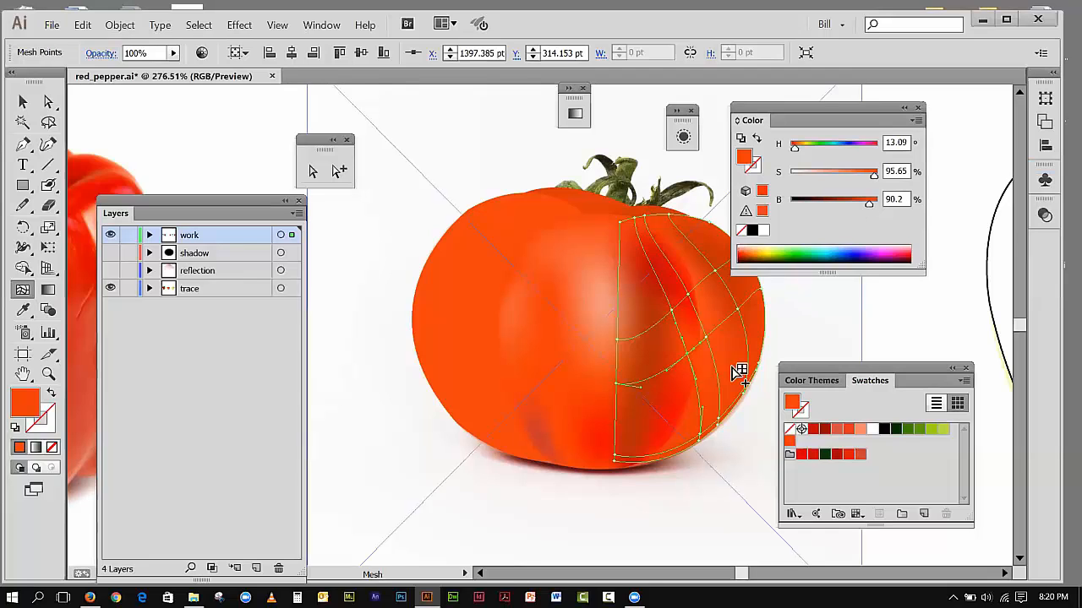
# Step: Lower the brightness of the neighboring mesh point on the right section's second inner line to 87.84%
pyautogui.click(714, 342)
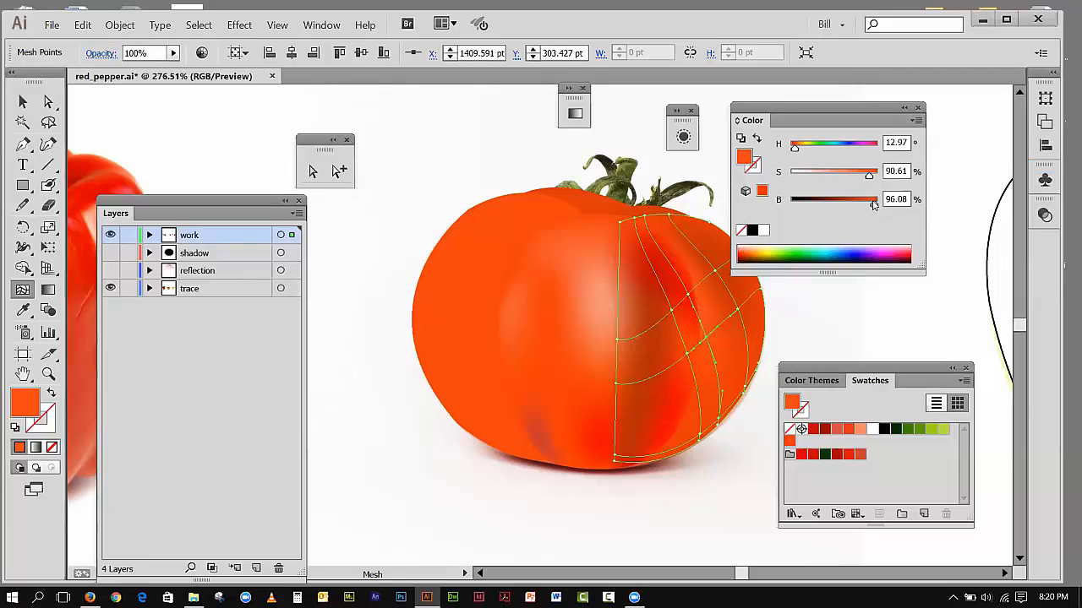
pyautogui.moveTo(872, 210); pyautogui.dragTo(867, 209)
pyautogui.click(556, 446)
pyautogui.hotkey('ctrl', 'z')
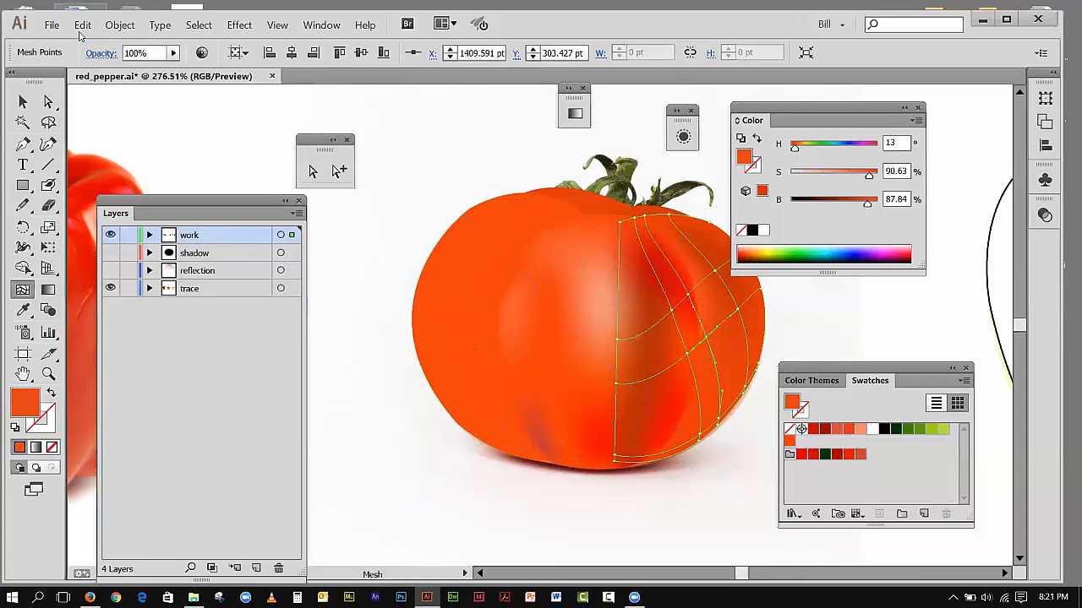
# Step: Unlock all objects and select only the tomato's center section mesh
pyautogui.click(119, 24)
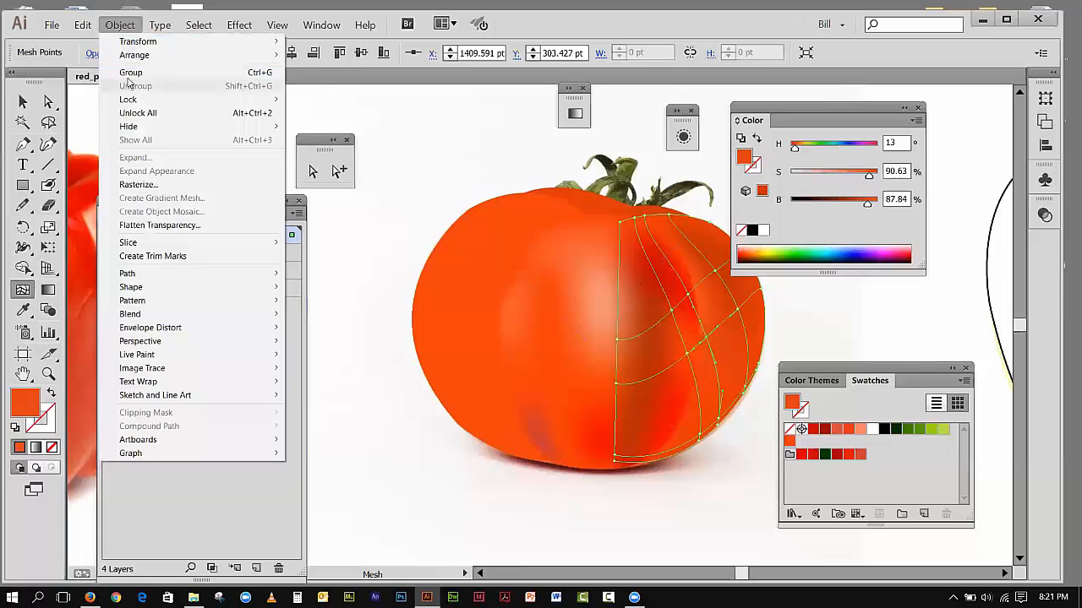
pyautogui.click(32, 107)
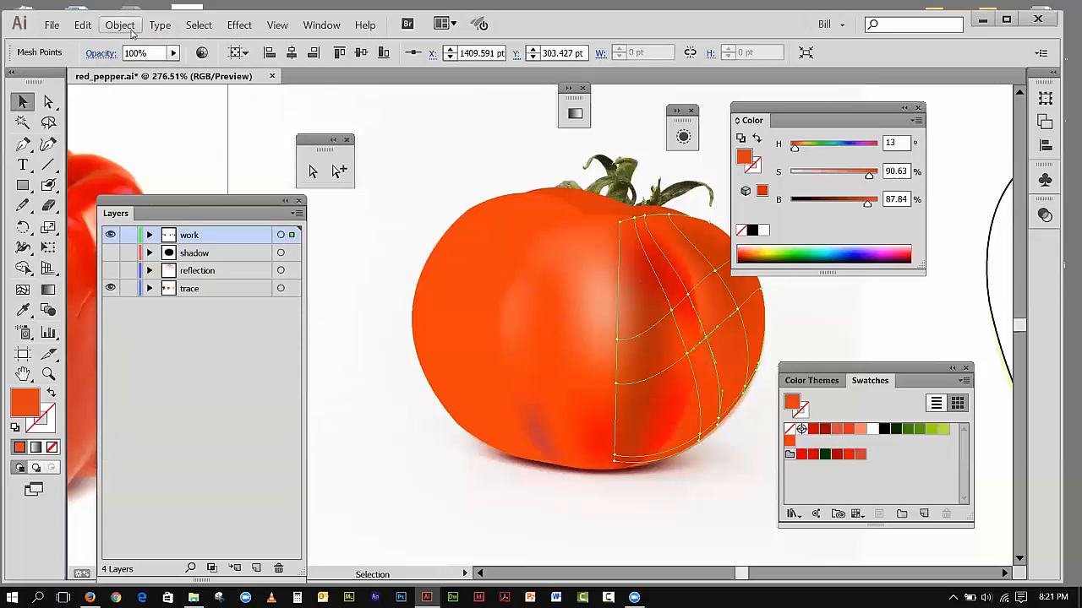
pyautogui.click(119, 24)
pyautogui.click(138, 112)
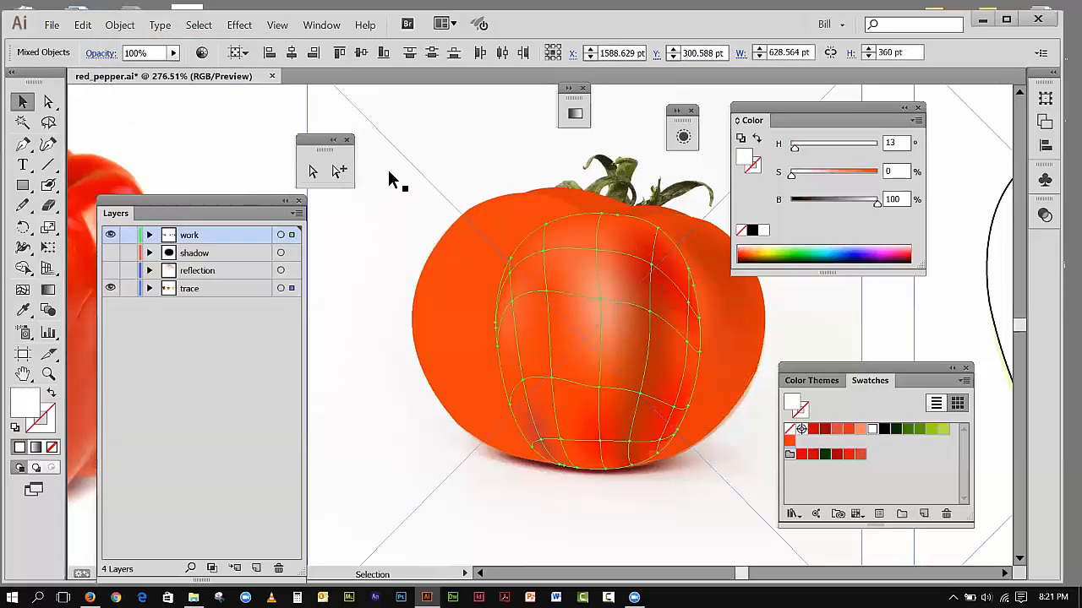
pyautogui.click(571, 426)
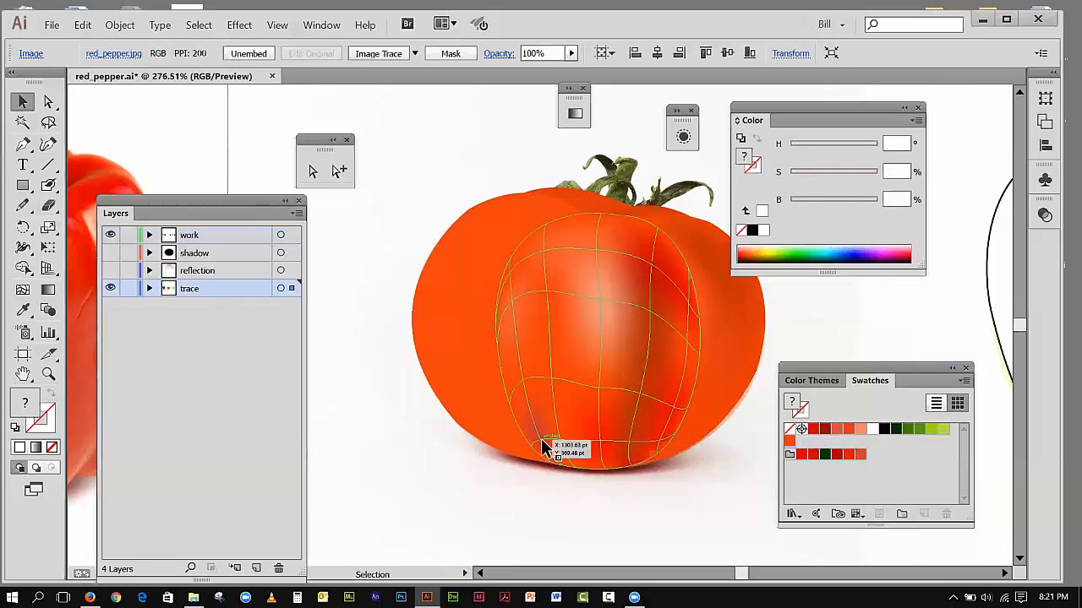
pyautogui.click(540, 439)
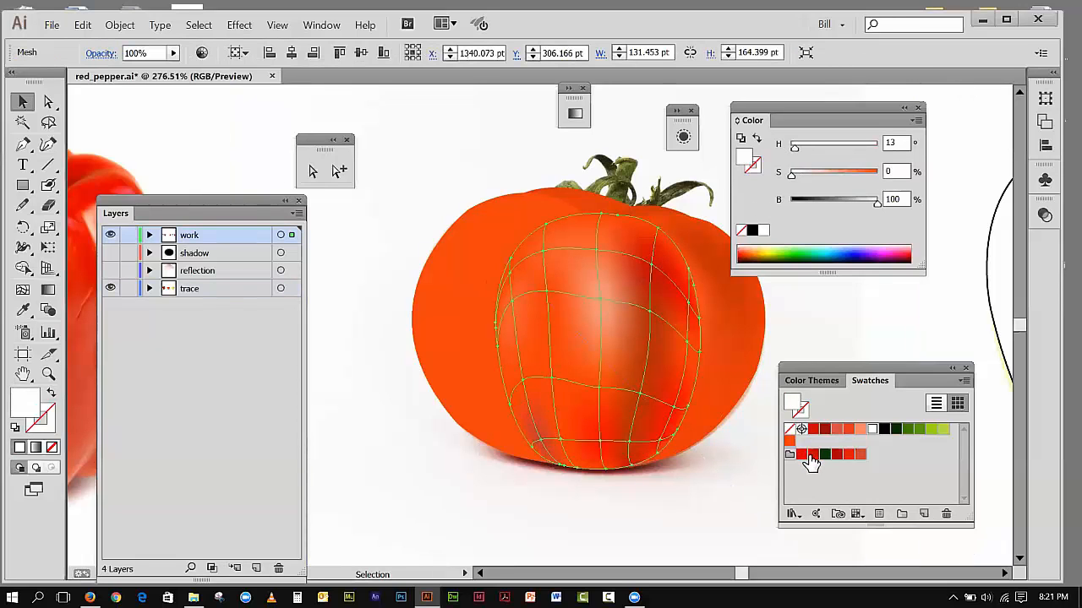
# Step: Apply the dark red swatch (H 1.56, S 98.97, B 76.08) to the whole center mesh and undo it
pyautogui.click(809, 457)
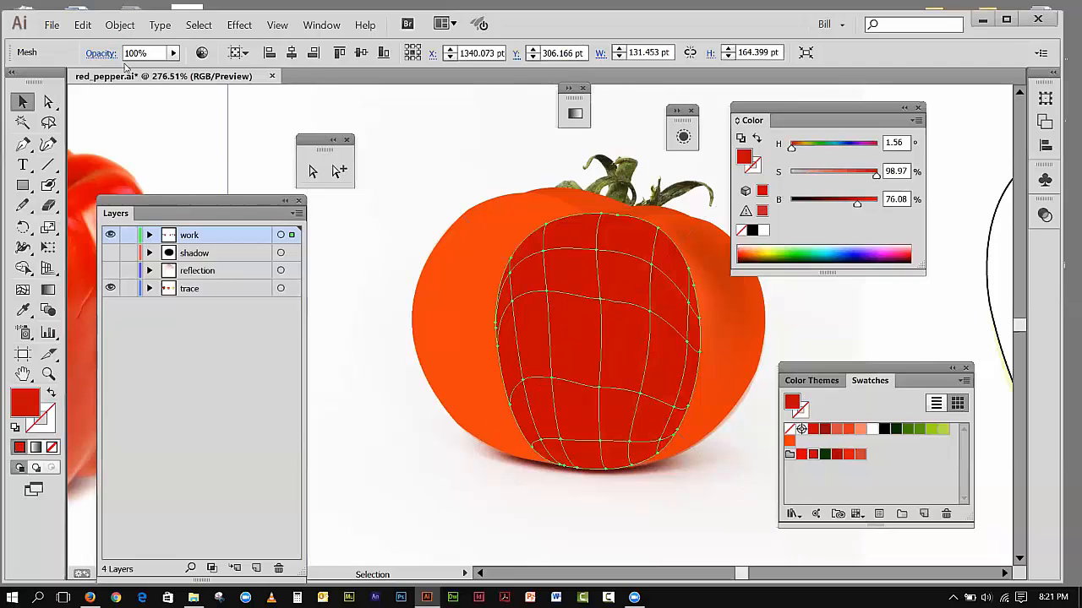
pyautogui.click(82, 25)
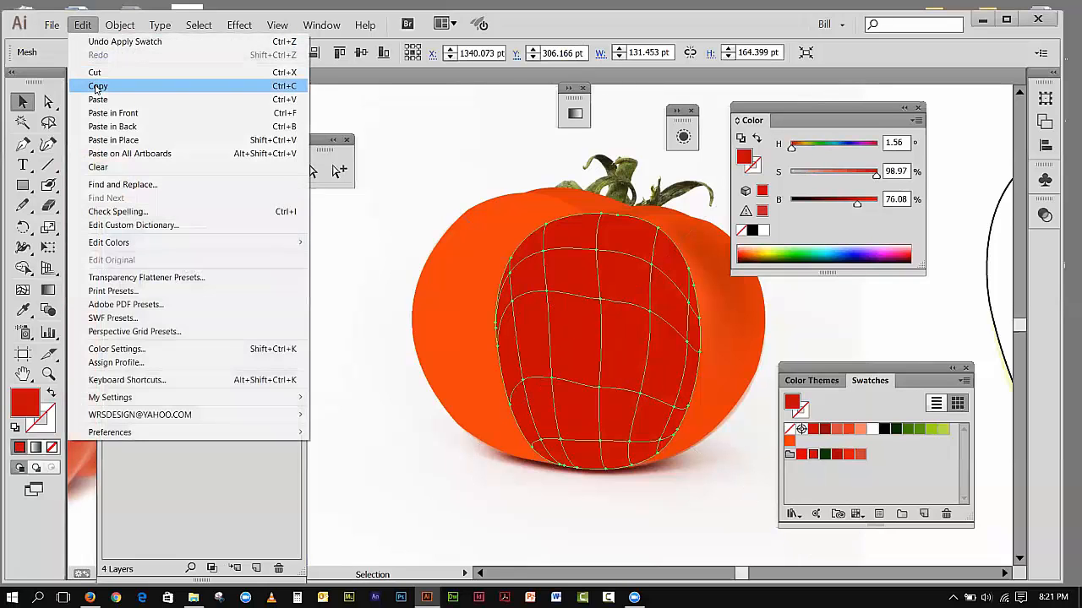
pyautogui.click(110, 41)
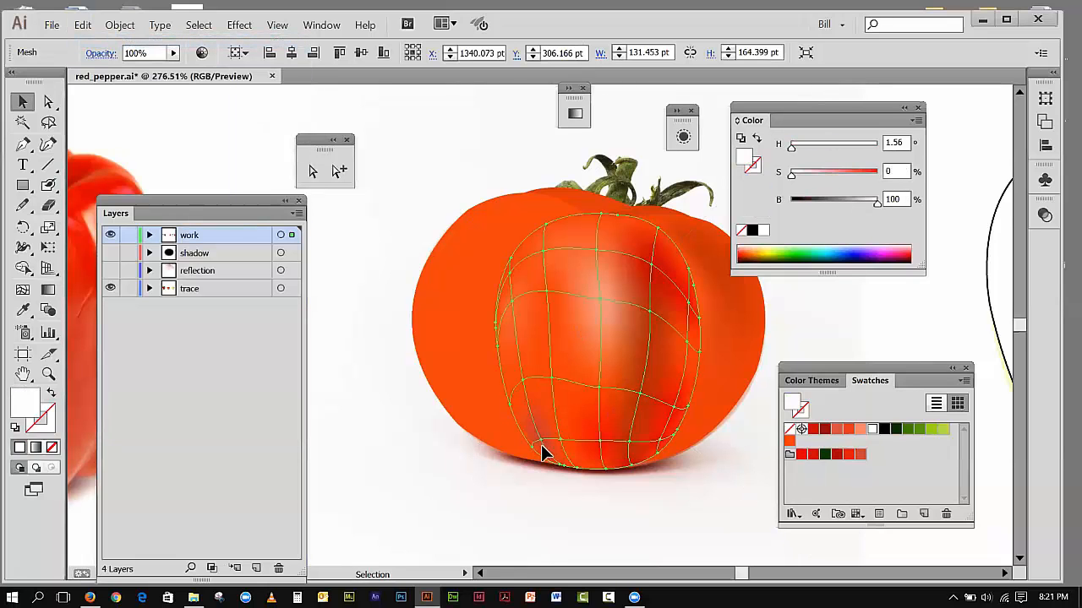
# Step: Color the center section's lower-left inner mesh point with the orange swatch and lower its brightness to 85.88%
pyautogui.click(338, 171)
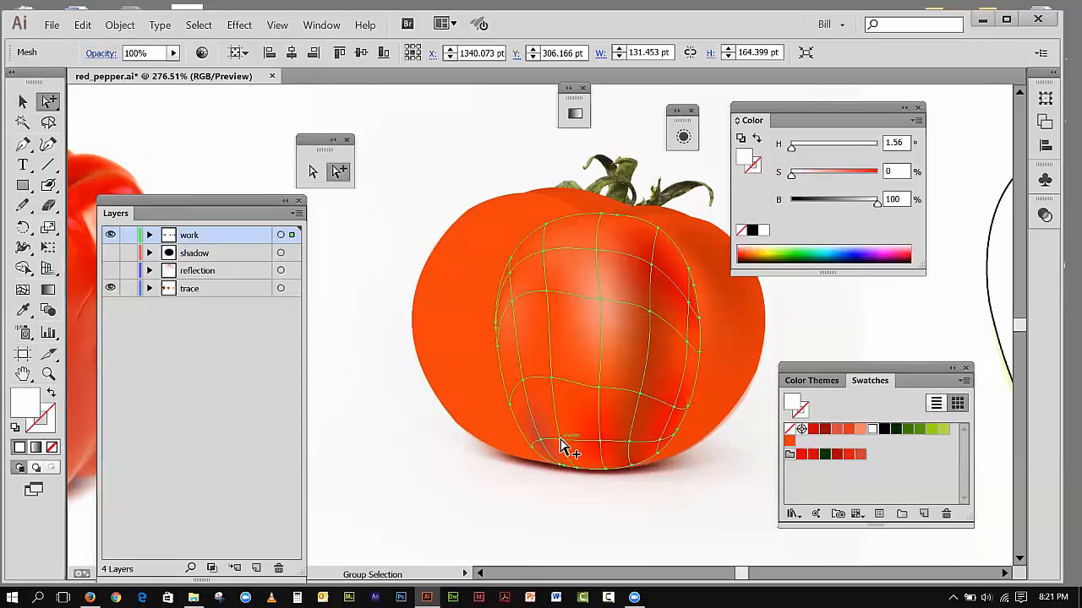
pyautogui.click(313, 173)
pyautogui.moveTo(578, 480); pyautogui.dragTo(560, 448)
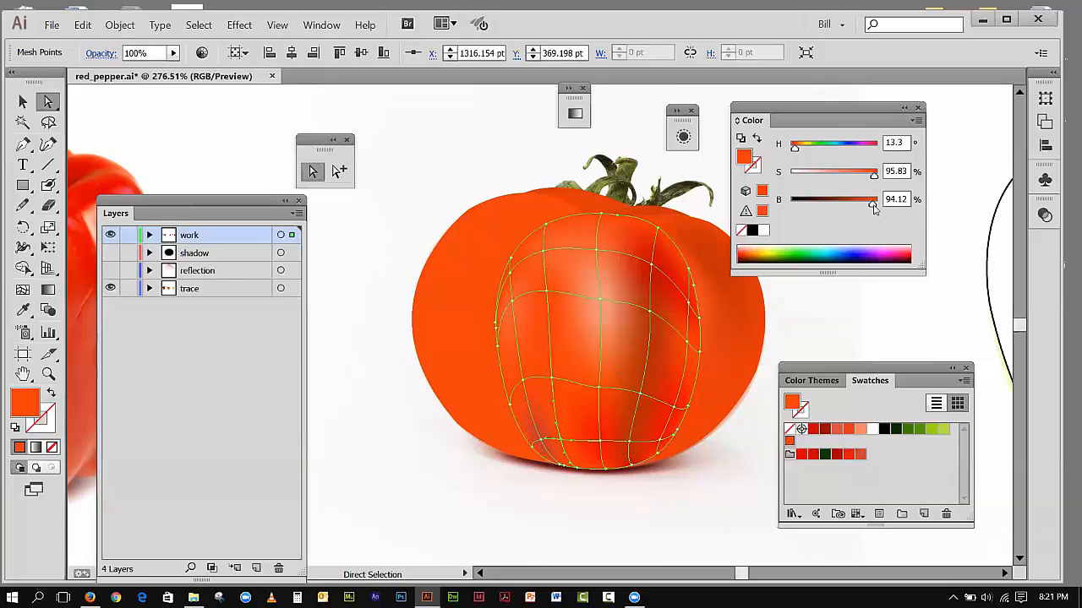
pyautogui.moveTo(870, 210); pyautogui.dragTo(867, 210)
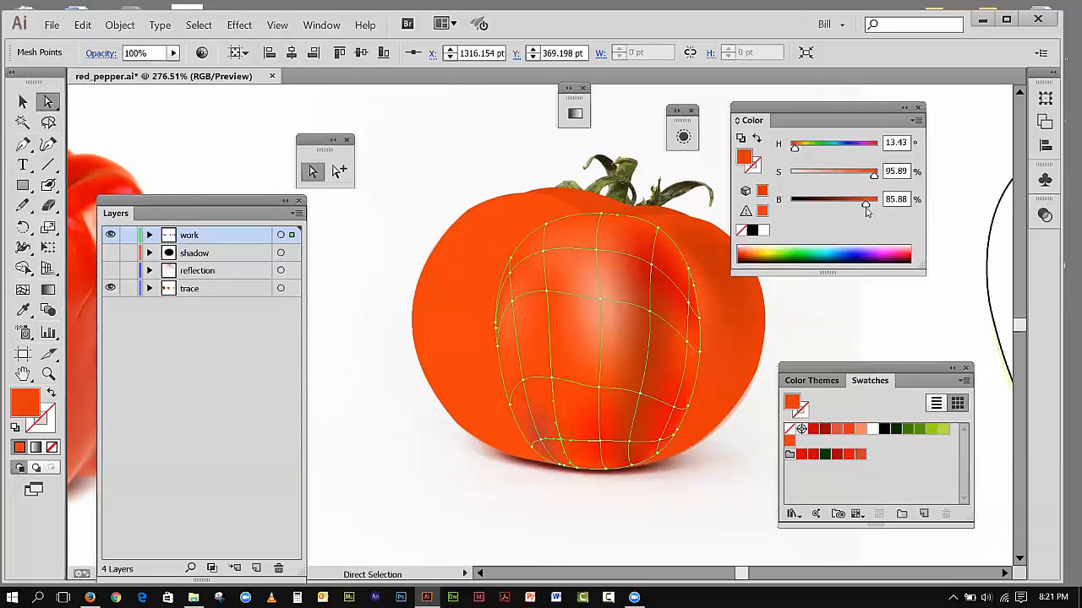
# Step: Recolor the lower-left corner mesh point orange at 81.18% brightness and the nearby bottom-edge point orange at 76.08%
pyautogui.click(540, 441)
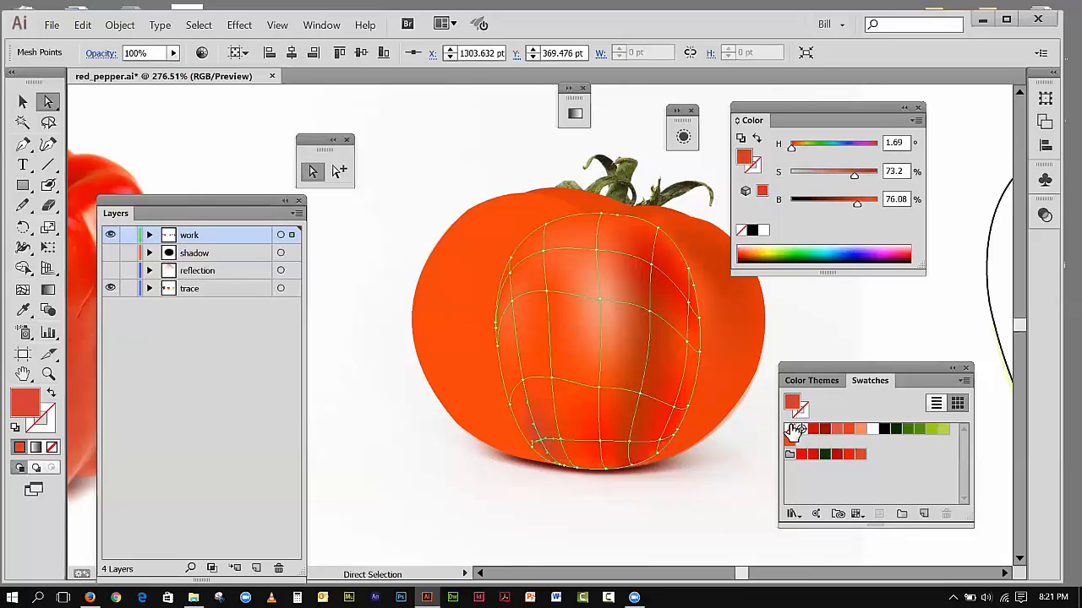
pyautogui.click(790, 442)
pyautogui.moveTo(873, 208); pyautogui.dragTo(861, 208)
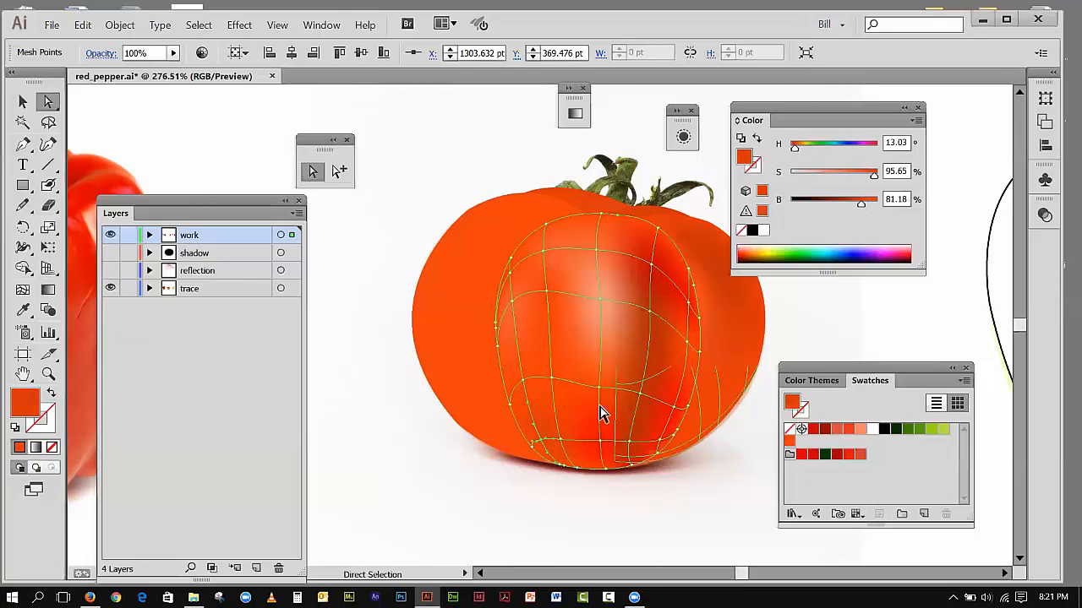
pyautogui.click(578, 467)
pyautogui.moveTo(873, 207); pyautogui.dragTo(857, 208)
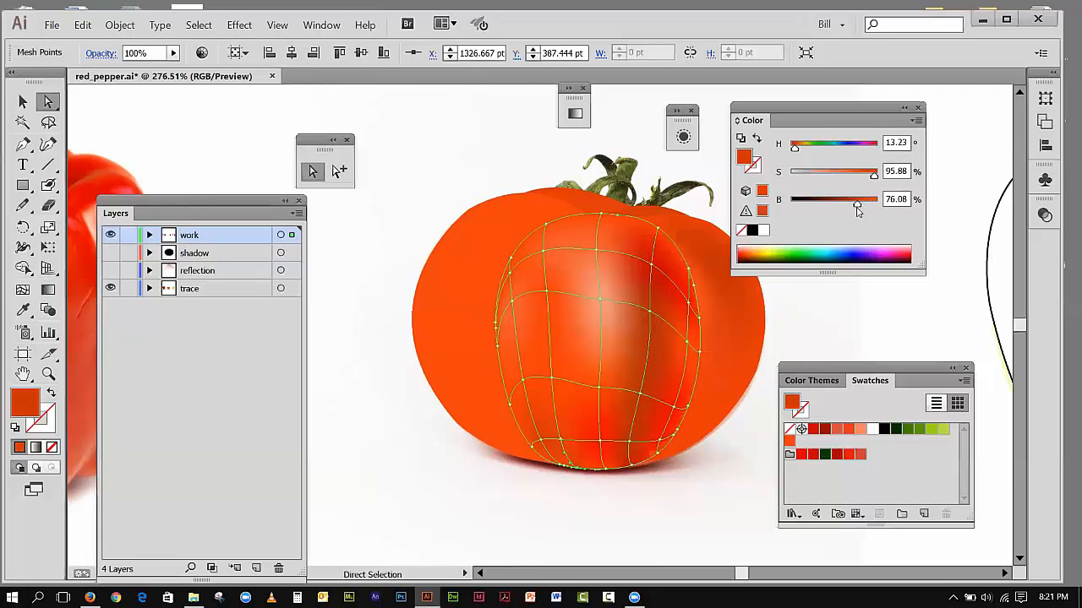
# Step: Deselect the mesh and fit the whole artboard in view to examine the tomato's shading
pyautogui.click(595, 479)
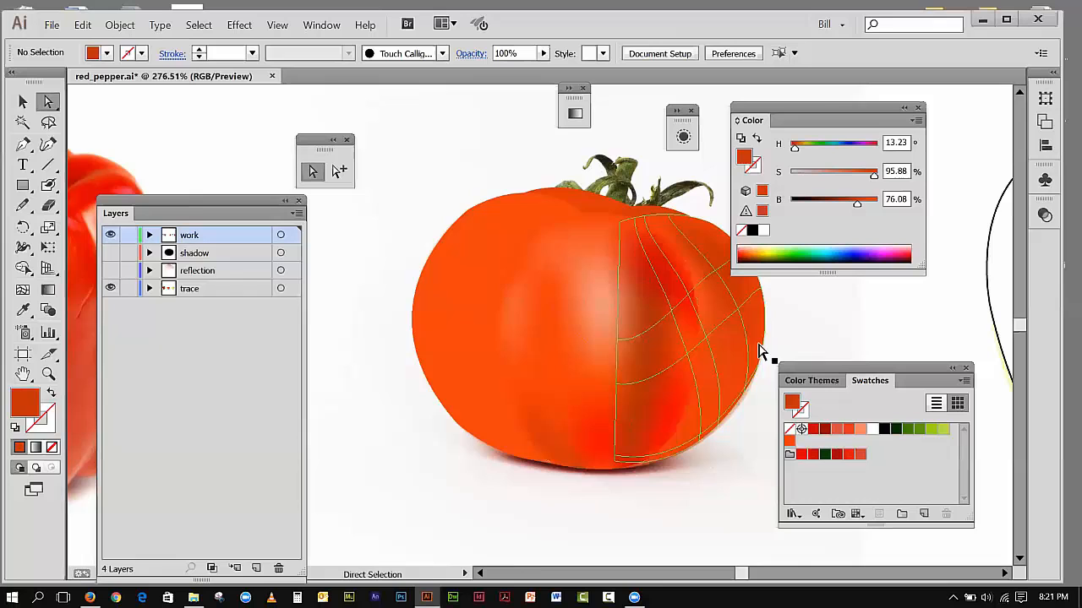
pyautogui.click(589, 477)
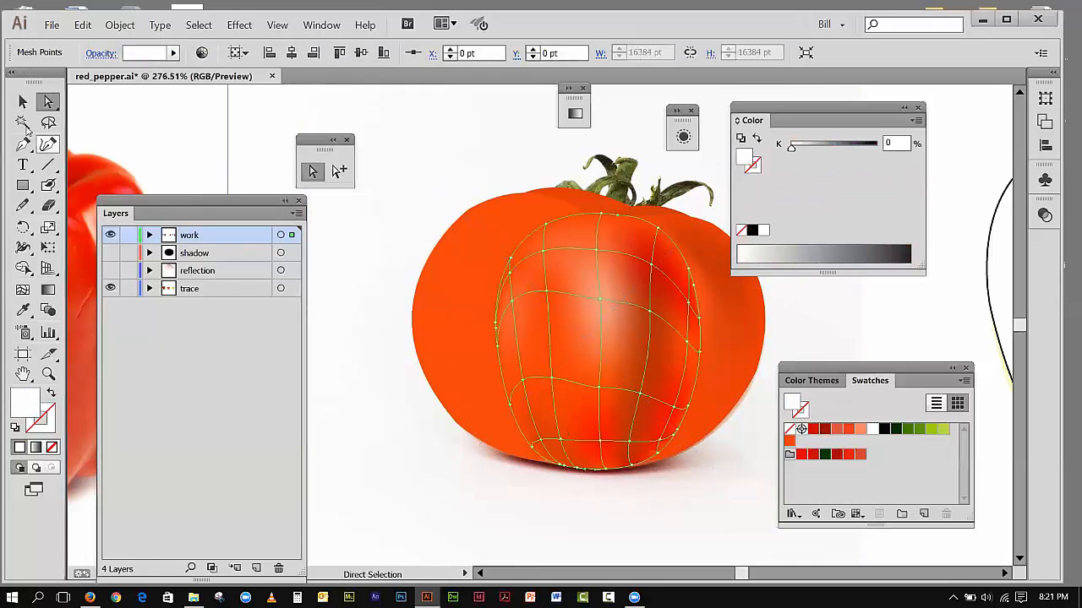
pyautogui.click(23, 102)
pyautogui.click(125, 130)
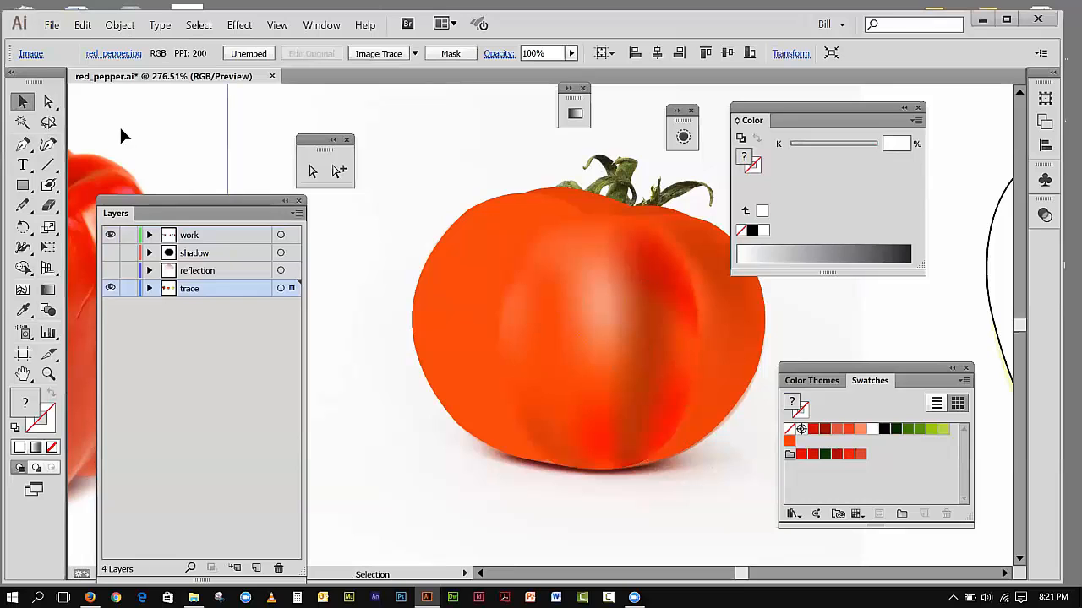
pyautogui.click(276, 24)
pyautogui.click(291, 148)
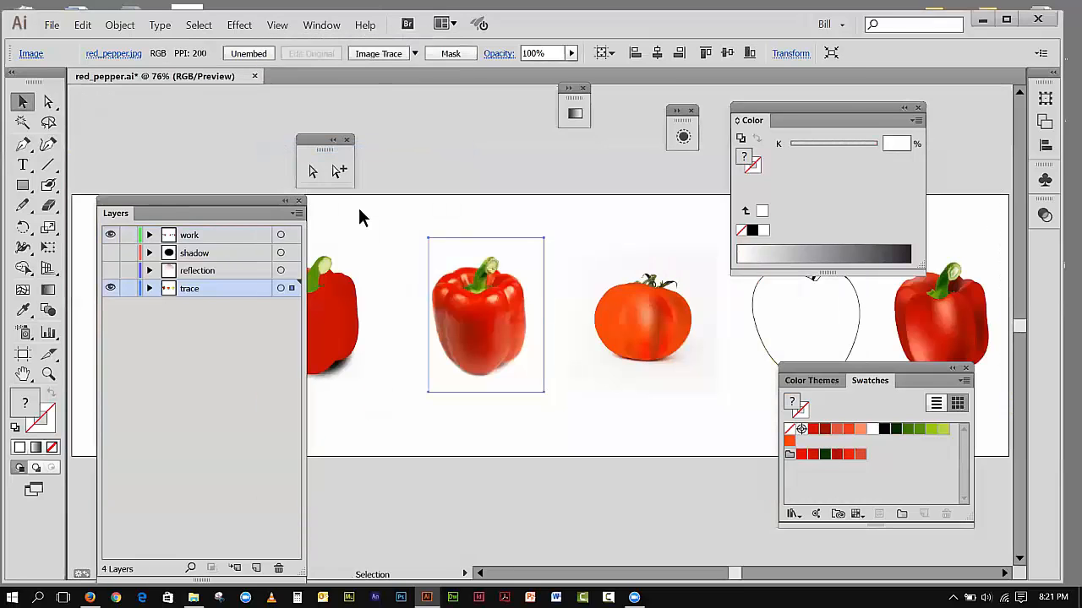
pyautogui.click(572, 443)
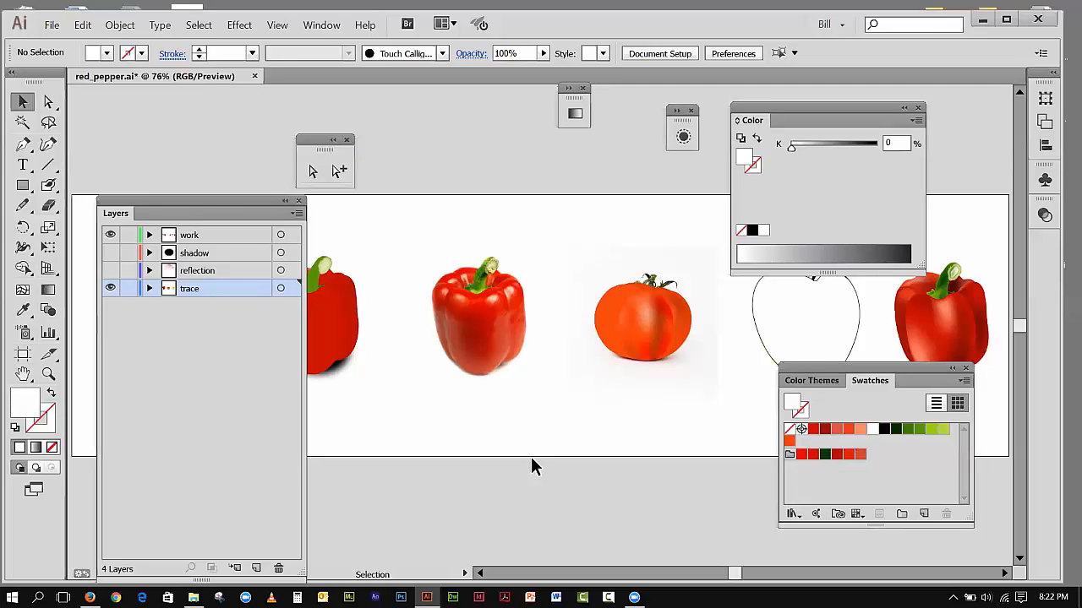
# Step: Select the tomato's center section mesh and try filling all of it with the orange swatch
pyautogui.click(48, 374)
pyautogui.moveTo(578, 237); pyautogui.dragTo(710, 398)
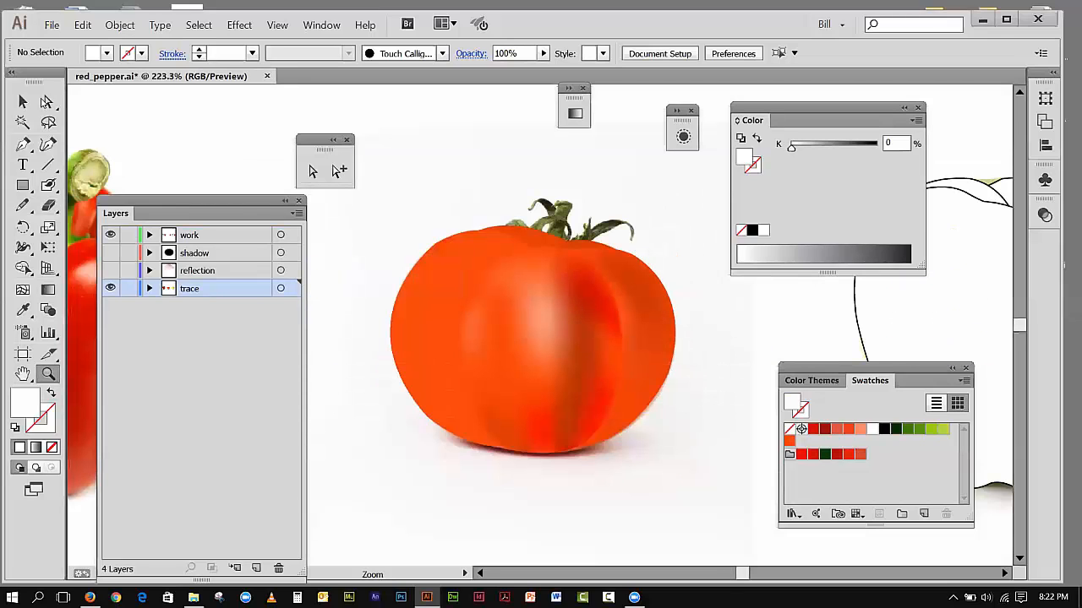
pyautogui.press('v')
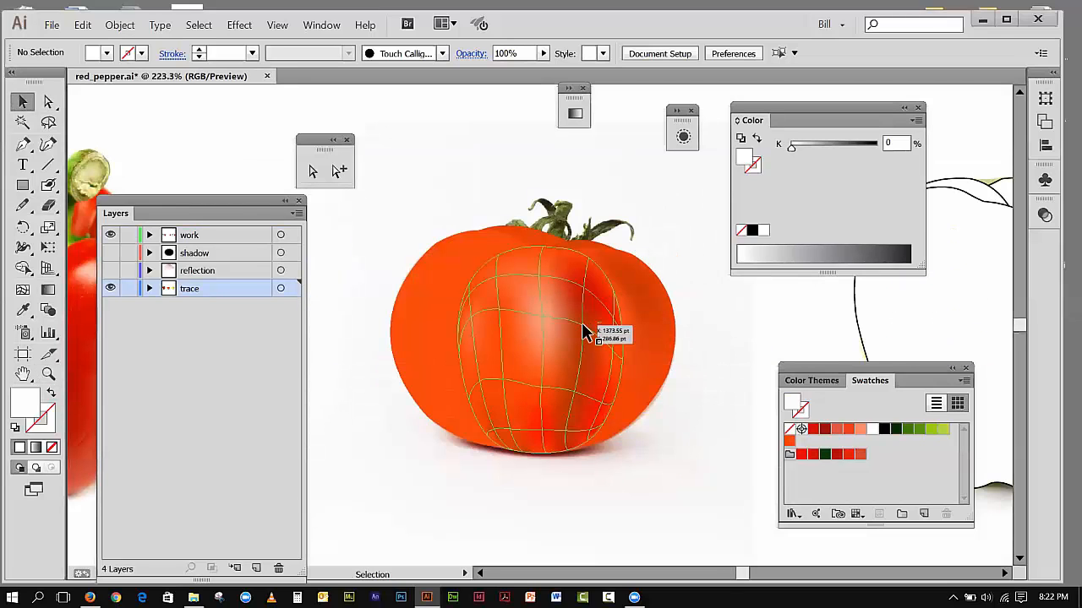
pyautogui.click(582, 331)
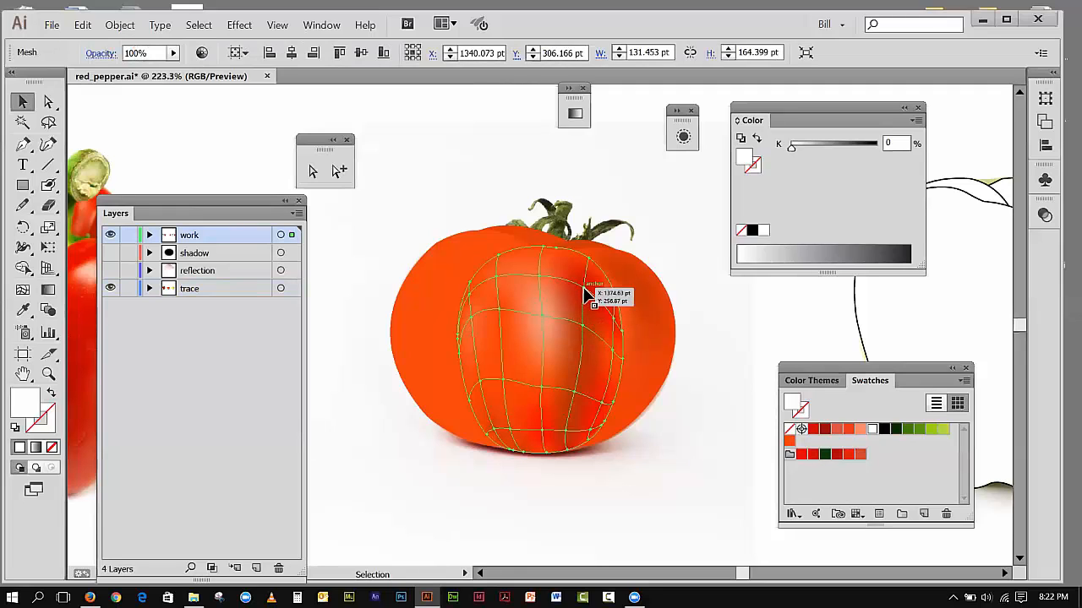
pyautogui.click(790, 441)
pyautogui.moveTo(789, 445); pyautogui.dragTo(789, 442)
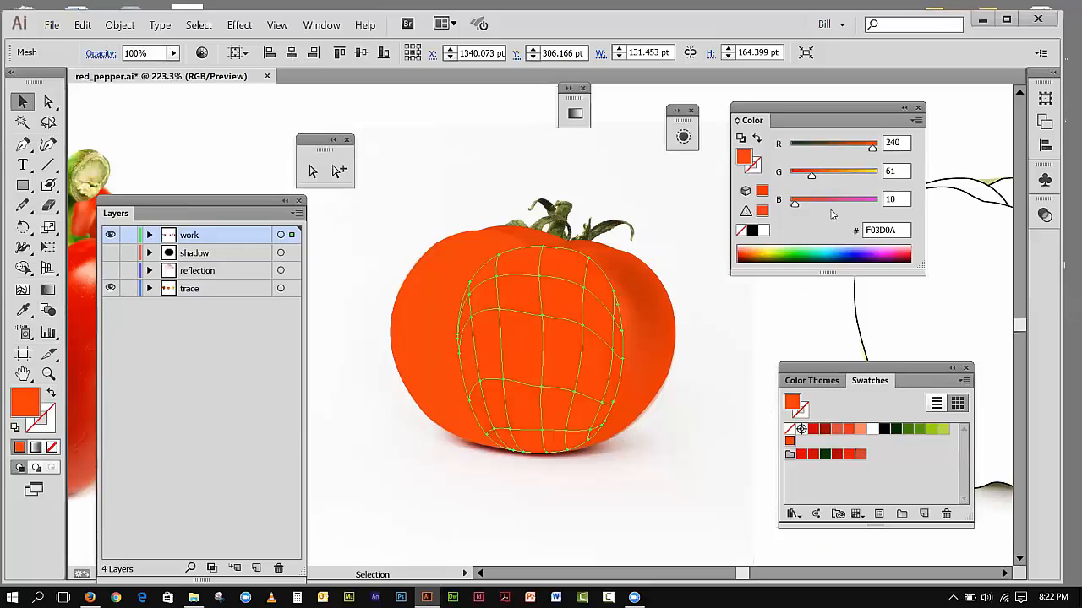
# Step: Switch the color sliders to HSB, try the whole center mesh at 83.14% brightness and undo that brightness change
pyautogui.click(916, 120)
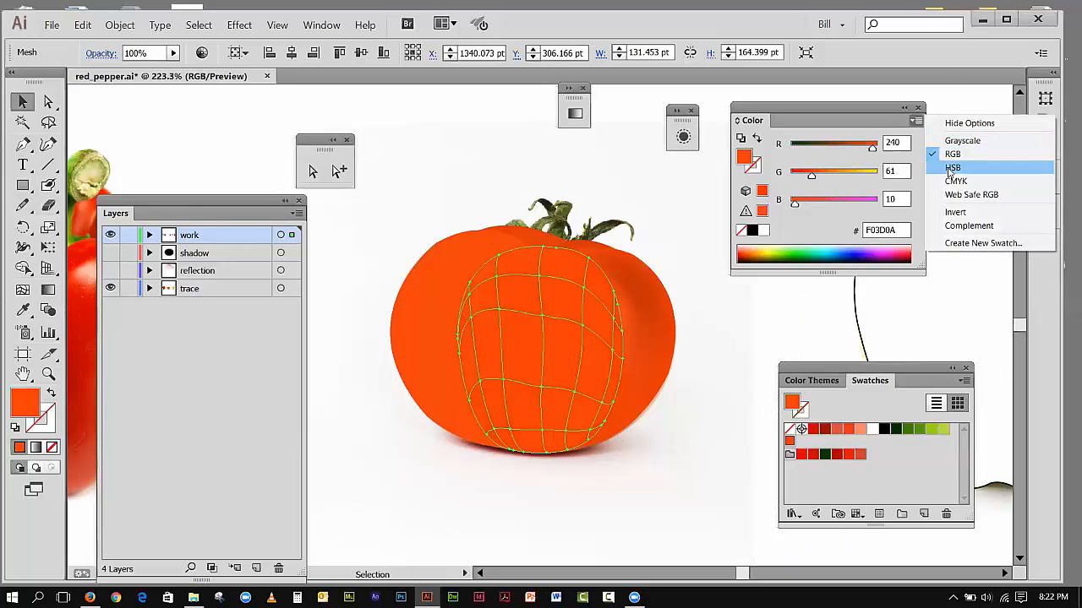
pyautogui.click(952, 168)
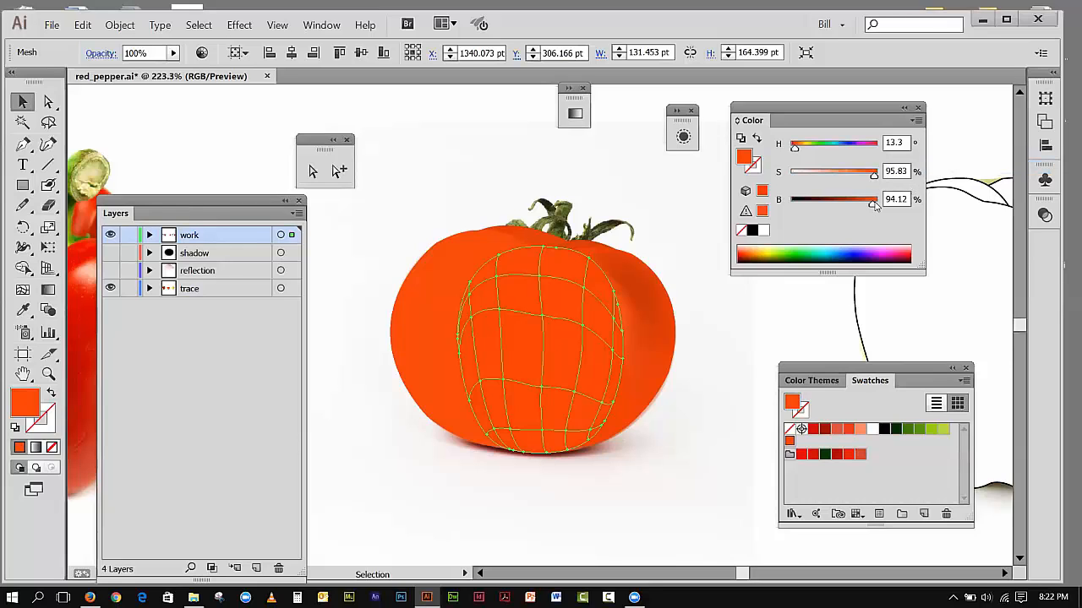
pyautogui.moveTo(874, 208); pyautogui.dragTo(863, 207)
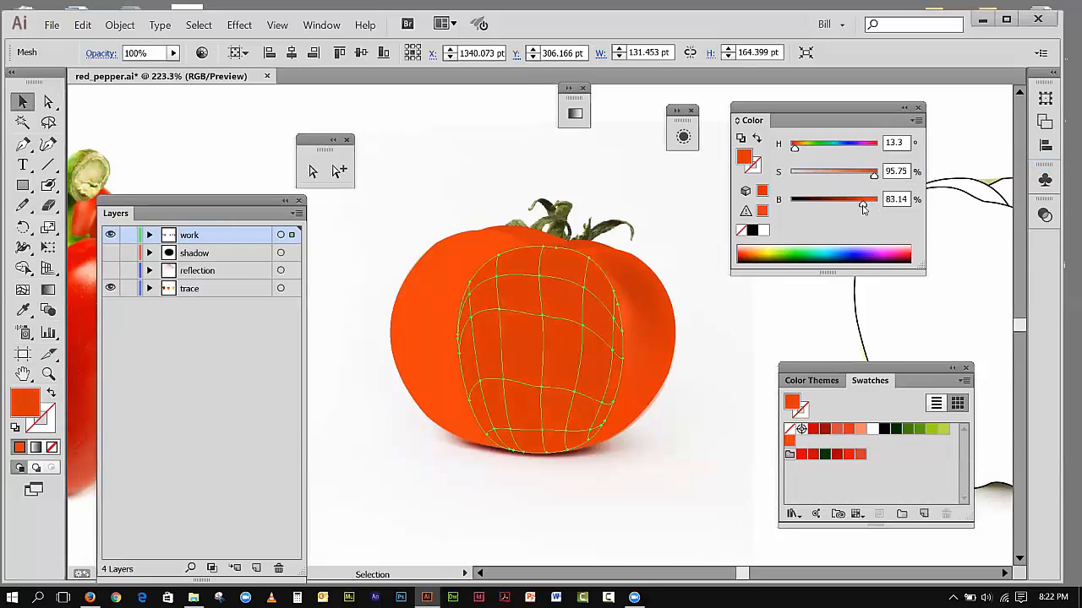
pyautogui.click(83, 24)
pyautogui.click(102, 41)
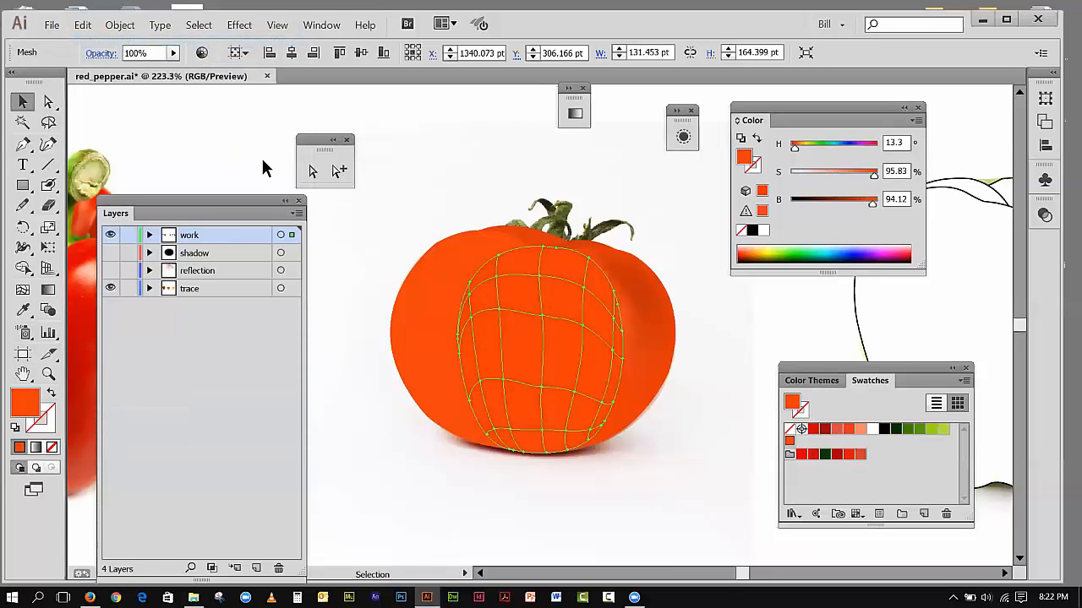
# Step: Select a right-side mesh point, then undo back past the orange fill to restore the center mesh's shading
pyautogui.click(312, 172)
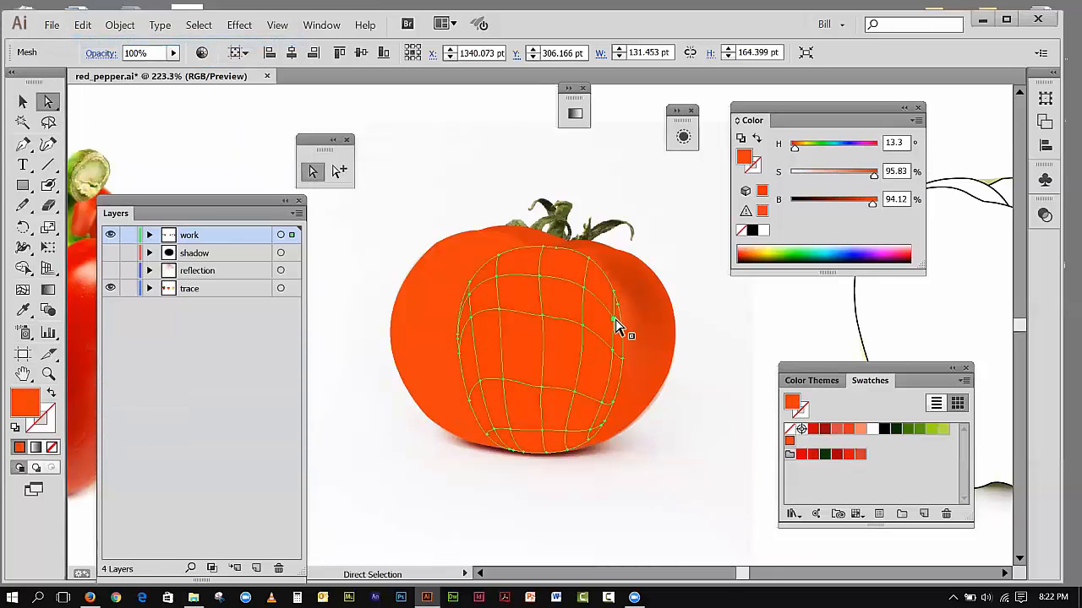
pyautogui.click(619, 322)
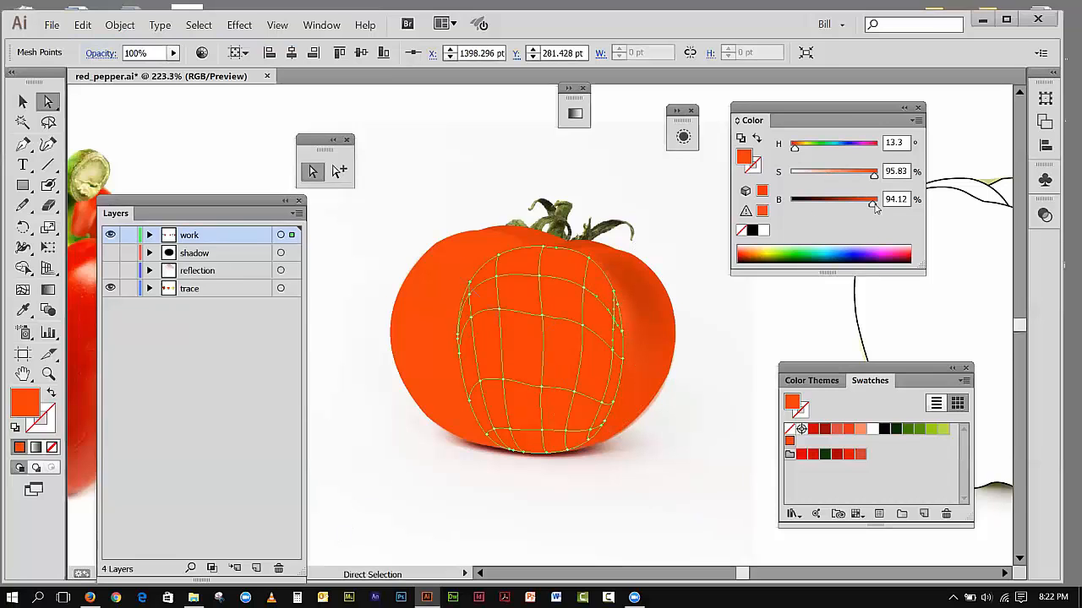
pyautogui.click(83, 25)
pyautogui.click(95, 41)
pyautogui.click(83, 24)
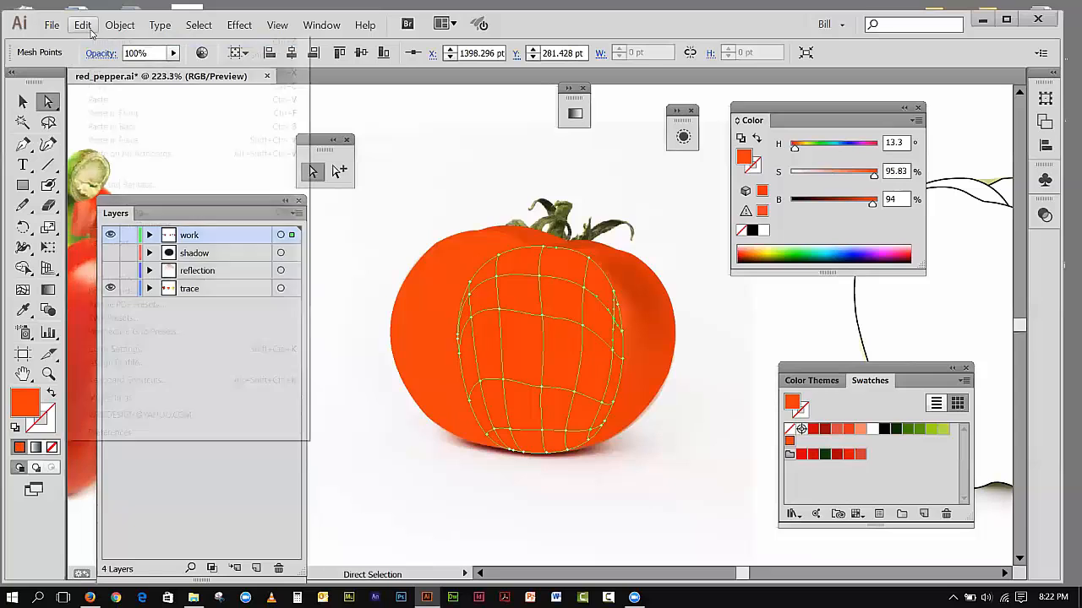
pyautogui.click(95, 41)
pyautogui.click(82, 25)
pyautogui.click(89, 41)
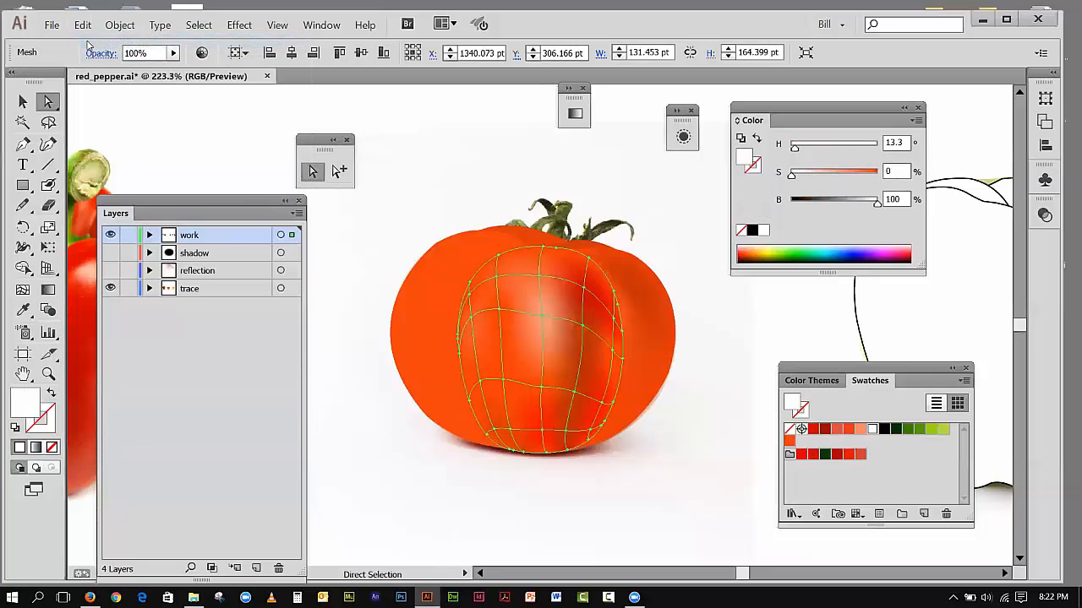
# Step: Apply the orange swatch to the mesh point near the center section's right edge and set the upper-right inner point's brightness to 89.02%
pyautogui.click(616, 328)
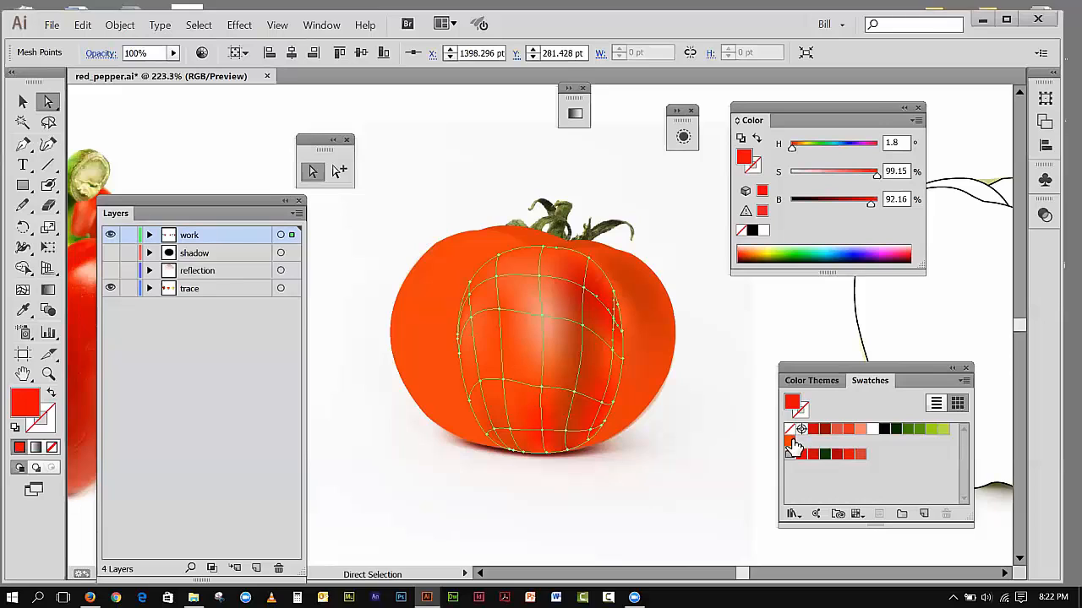
pyautogui.click(791, 442)
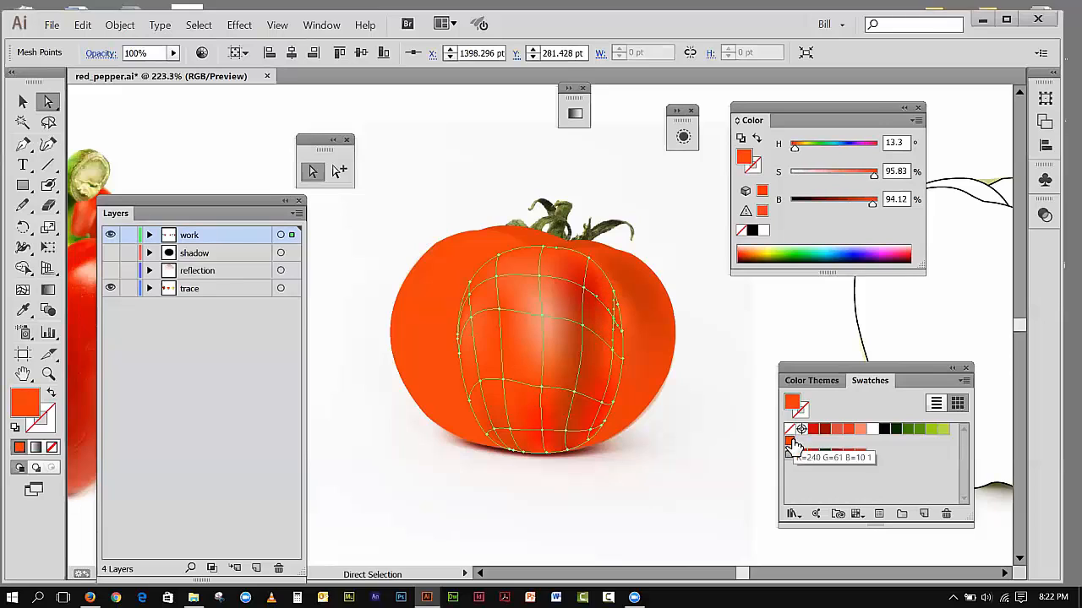
pyautogui.click(586, 290)
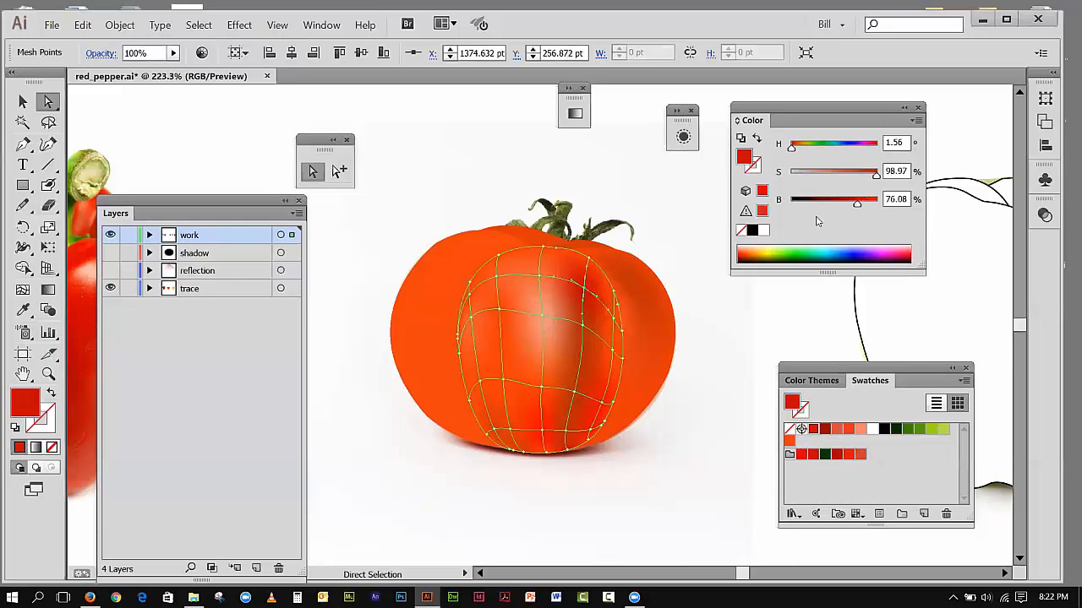
pyautogui.moveTo(858, 208); pyautogui.dragTo(868, 209)
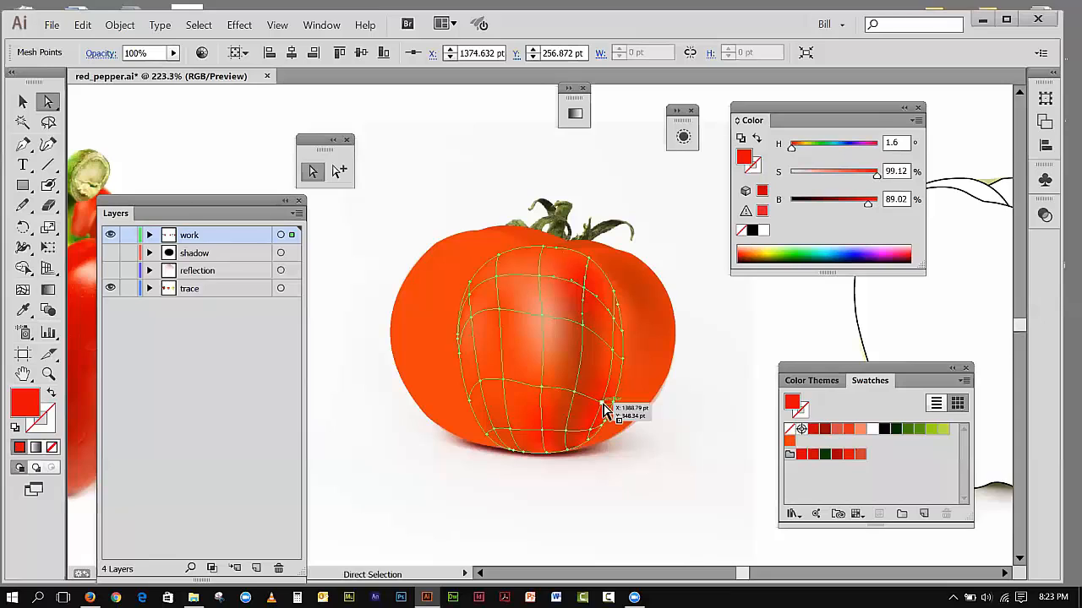
# Step: Color the bottom-center inner mesh point with the orange swatch and lower its brightness to 85.88%
pyautogui.click(545, 437)
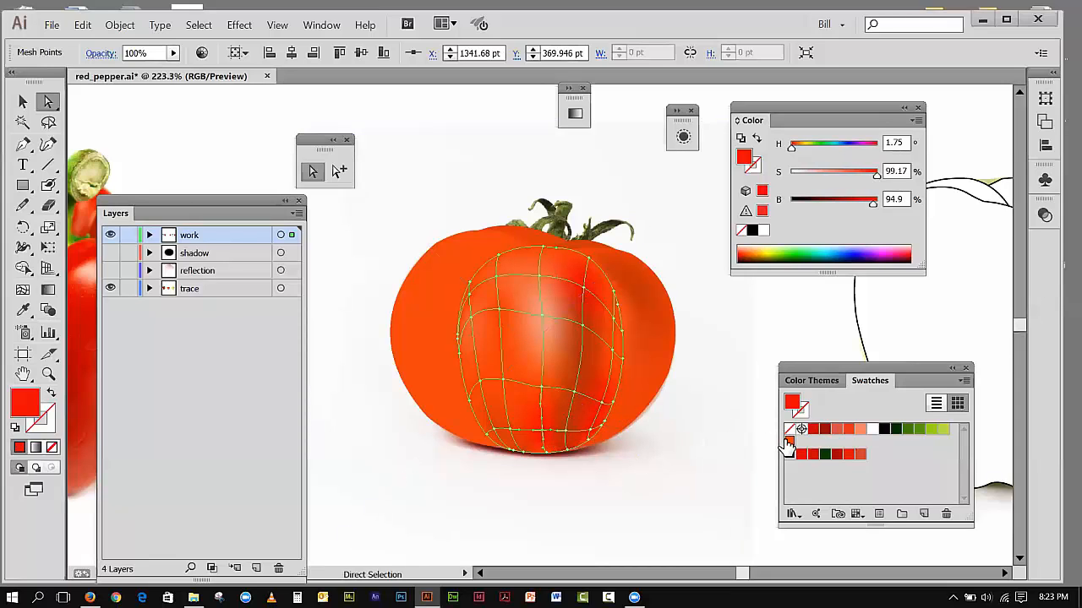
pyautogui.click(789, 441)
pyautogui.moveTo(871, 208); pyautogui.dragTo(865, 210)
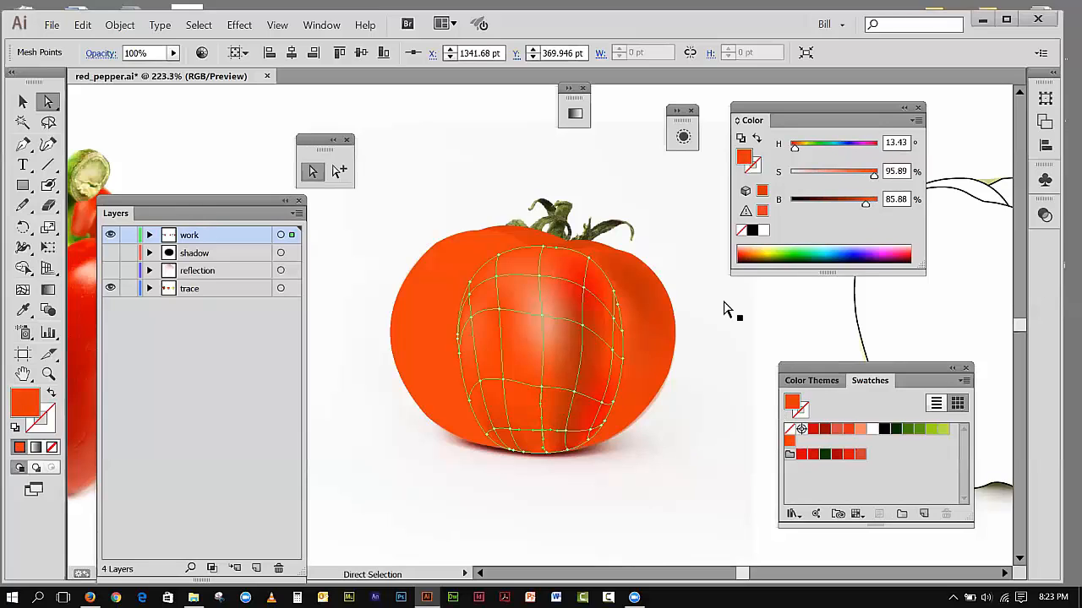
# Step: Apply the orange swatch to the two lower-right mesh points of the tomato's center section
pyautogui.click(601, 403)
pyautogui.moveTo(871, 208); pyautogui.dragTo(889, 204)
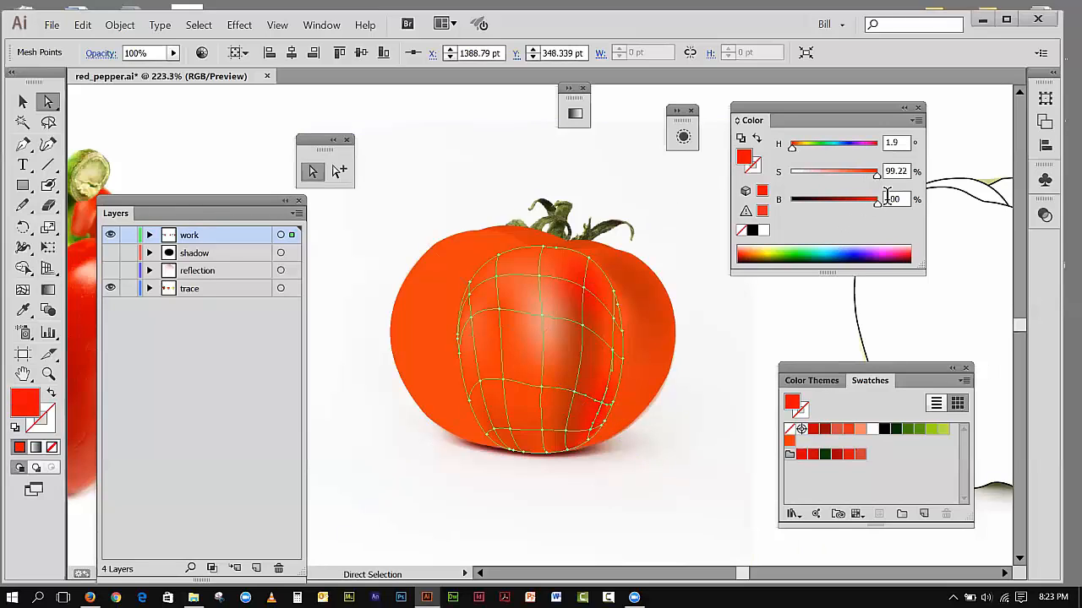
pyautogui.click(790, 441)
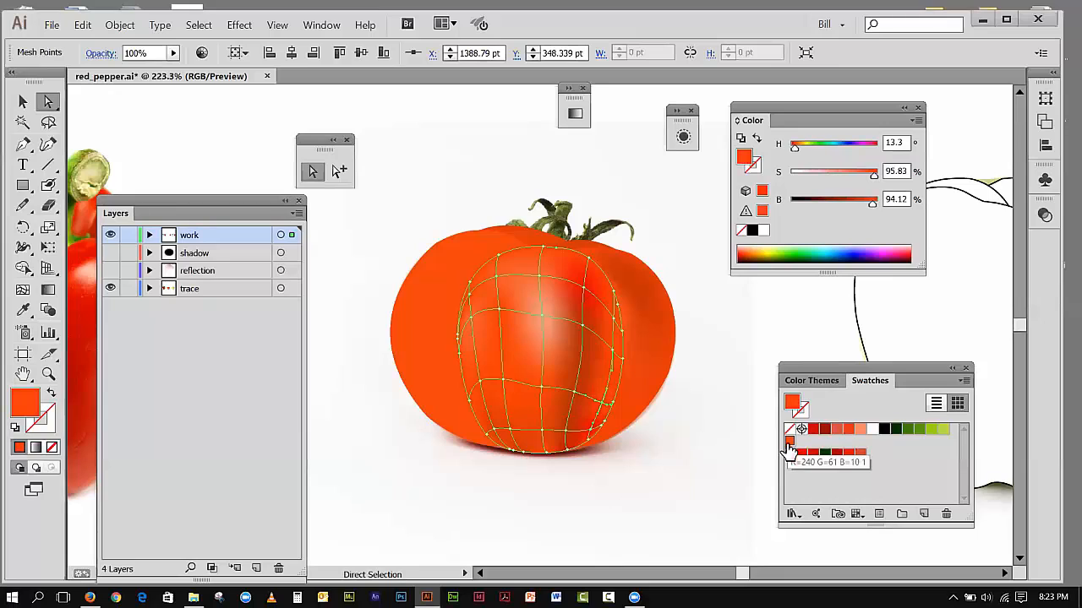
pyautogui.click(591, 437)
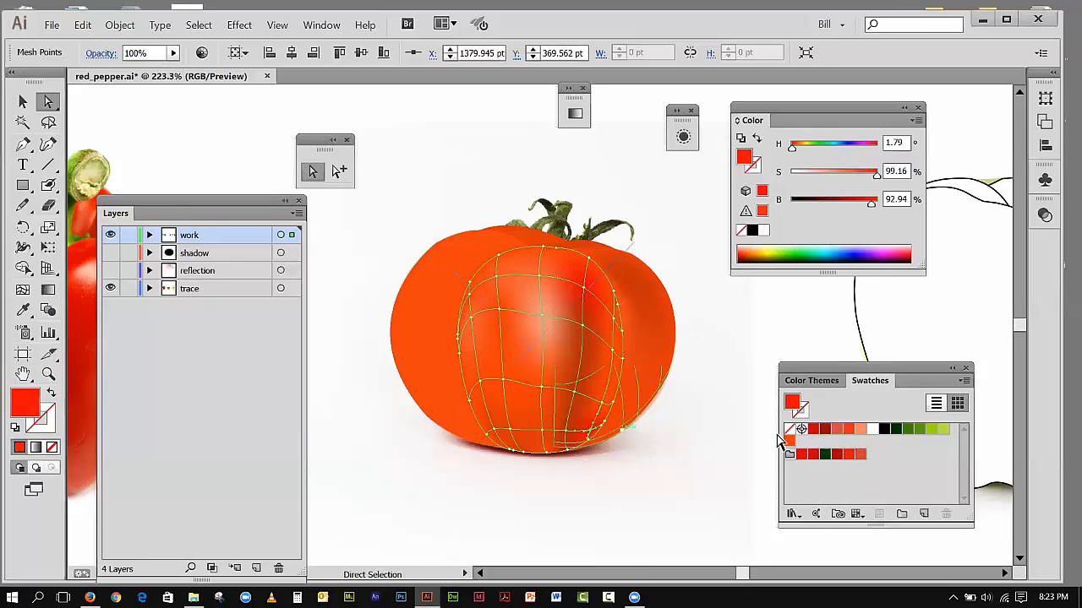
pyautogui.click(789, 442)
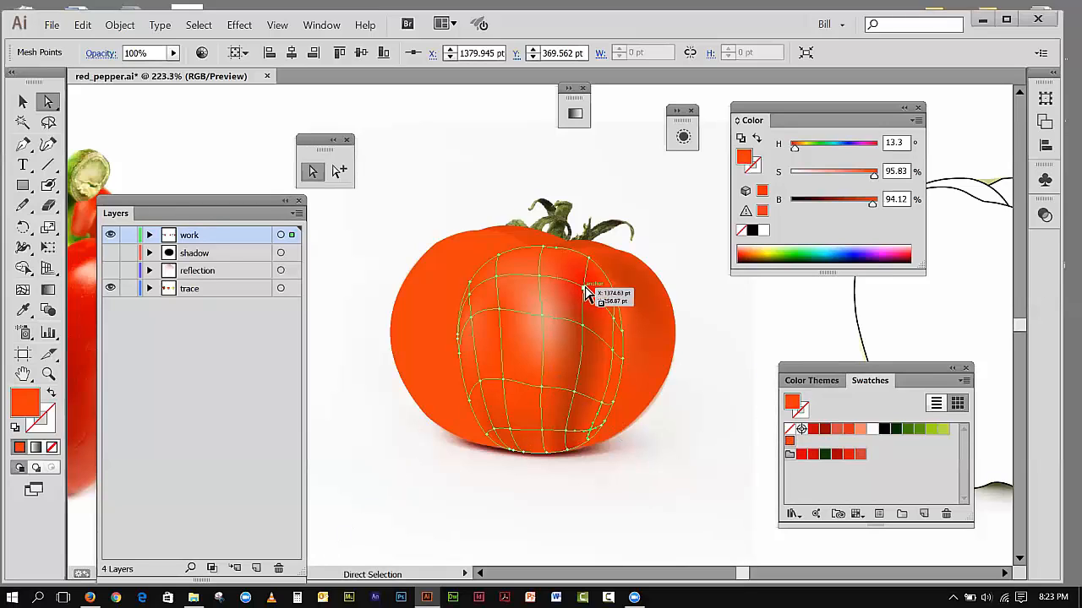
# Step: Reselect the center section's upper-right inner mesh point and apply the orange swatch to it
pyautogui.click(786, 323)
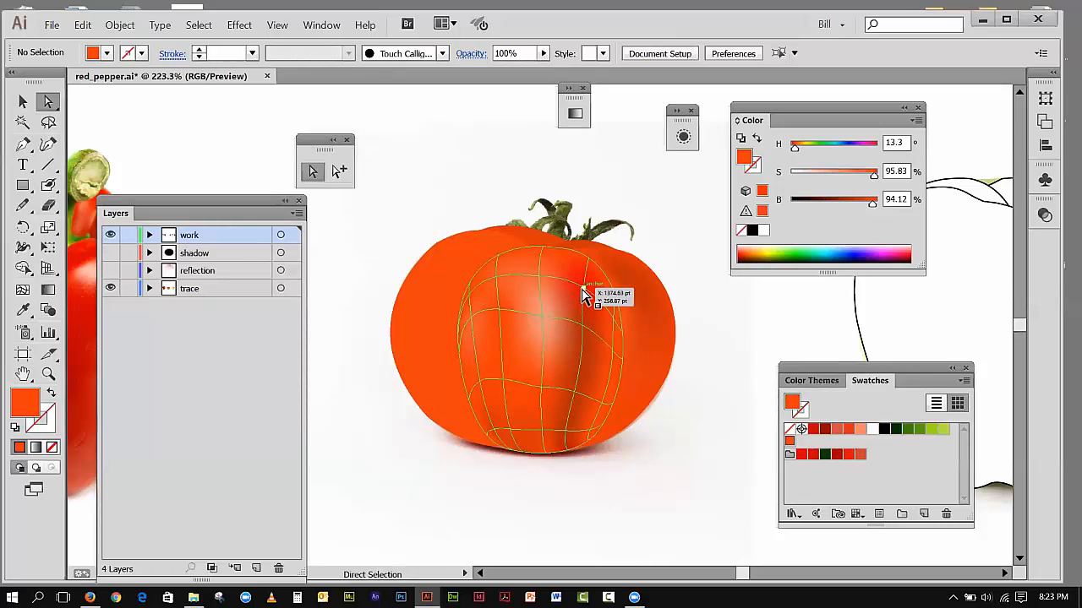
pyautogui.click(585, 296)
pyautogui.click(789, 441)
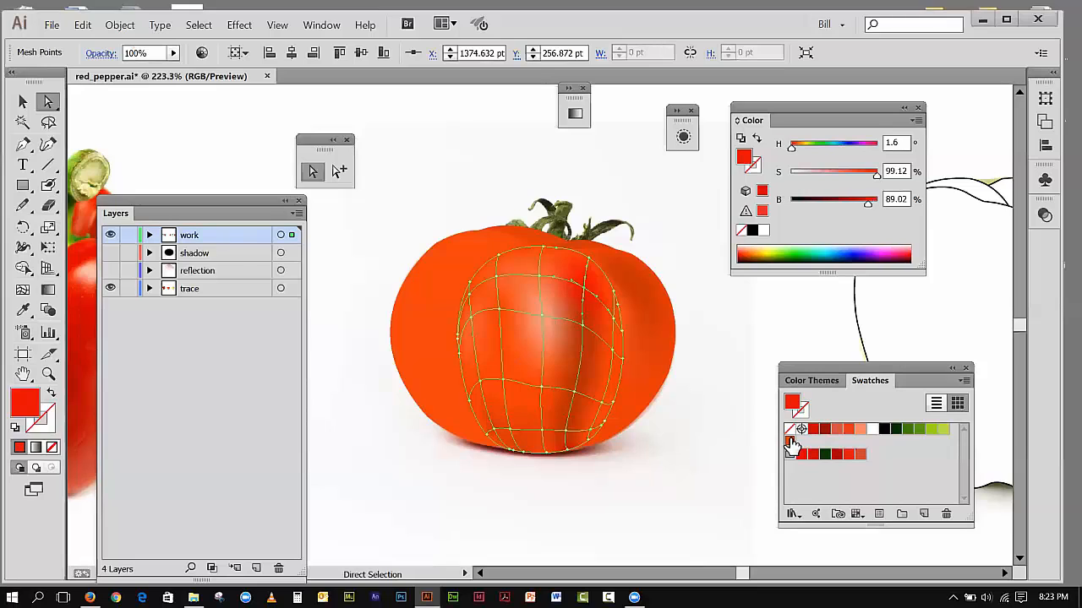
# Step: Color the center section's upper-right inner mesh point and the bottom-edge point right of center with the orange swatch
pyautogui.click(789, 441)
pyautogui.click(780, 328)
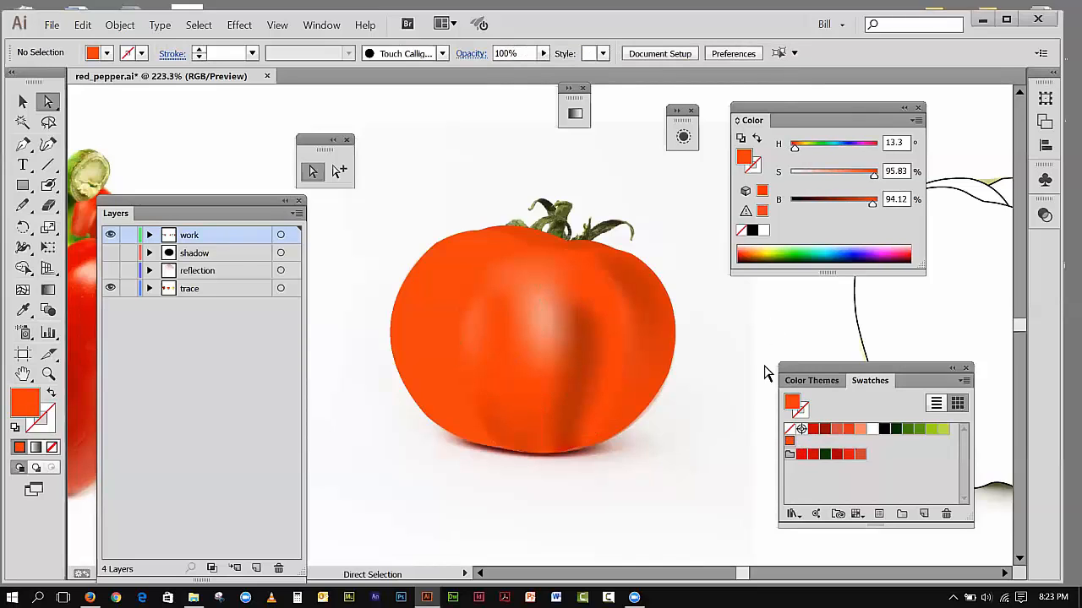
pyautogui.click(609, 375)
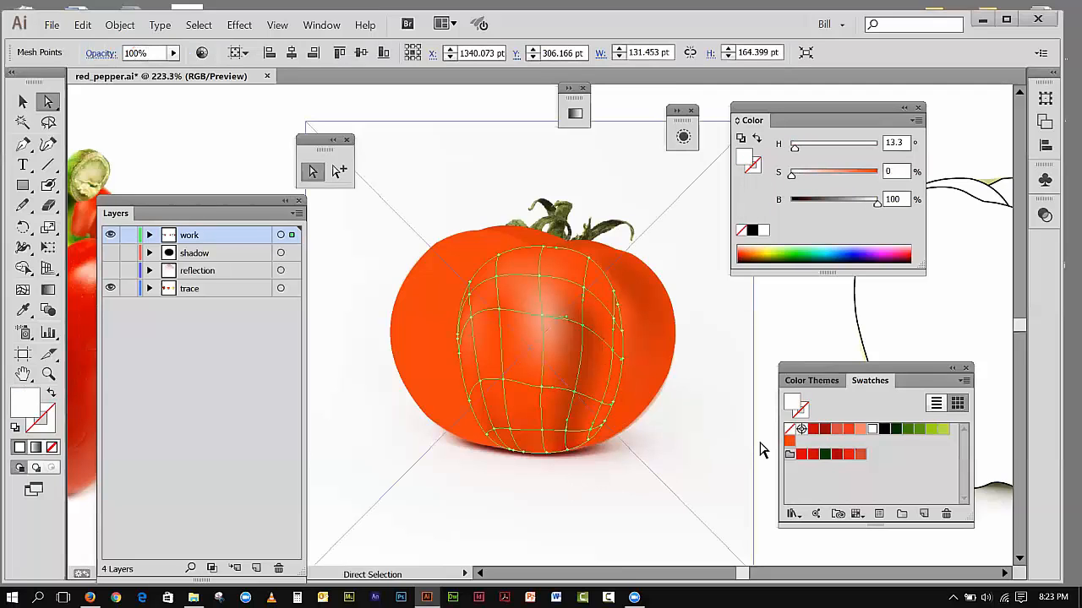
pyautogui.click(567, 449)
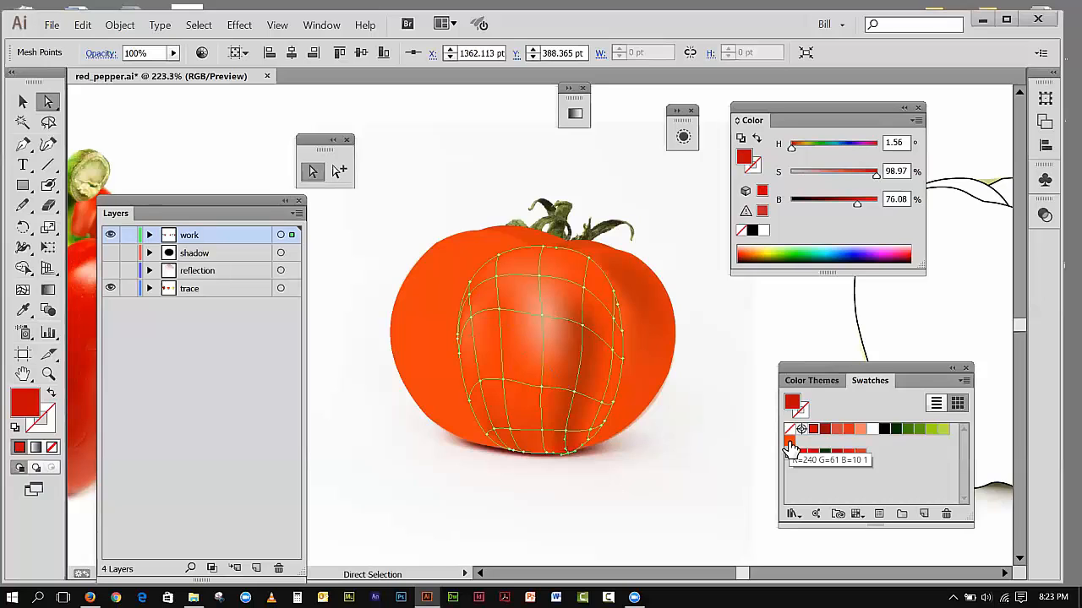
pyautogui.click(789, 441)
pyautogui.click(799, 342)
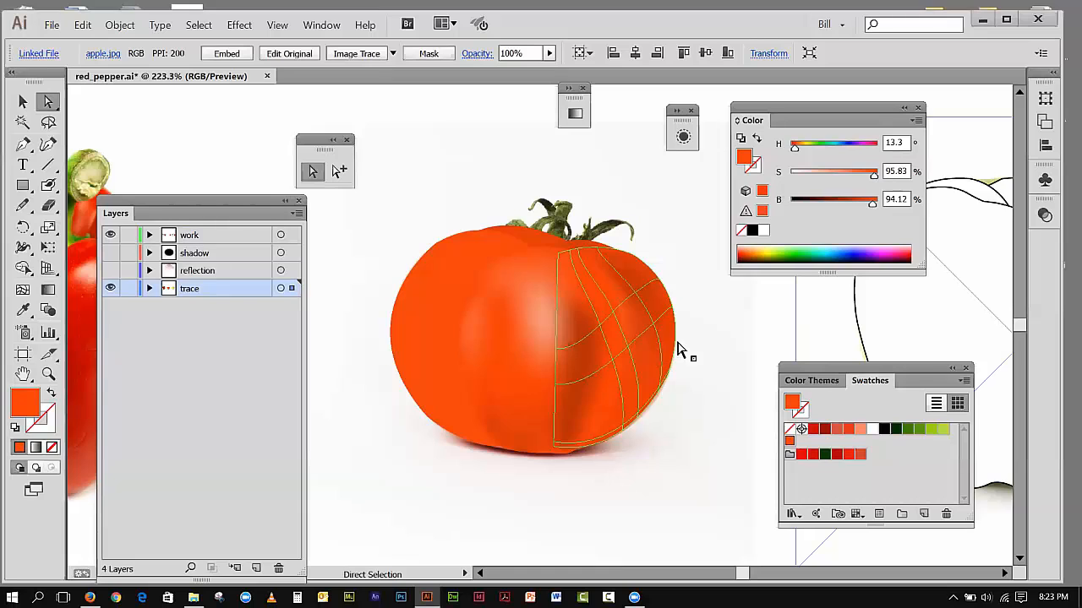
# Step: Lower the saturation of the inner mesh point near the center section's upper-right edge to 77.92% and deselect the mesh
pyautogui.click(585, 294)
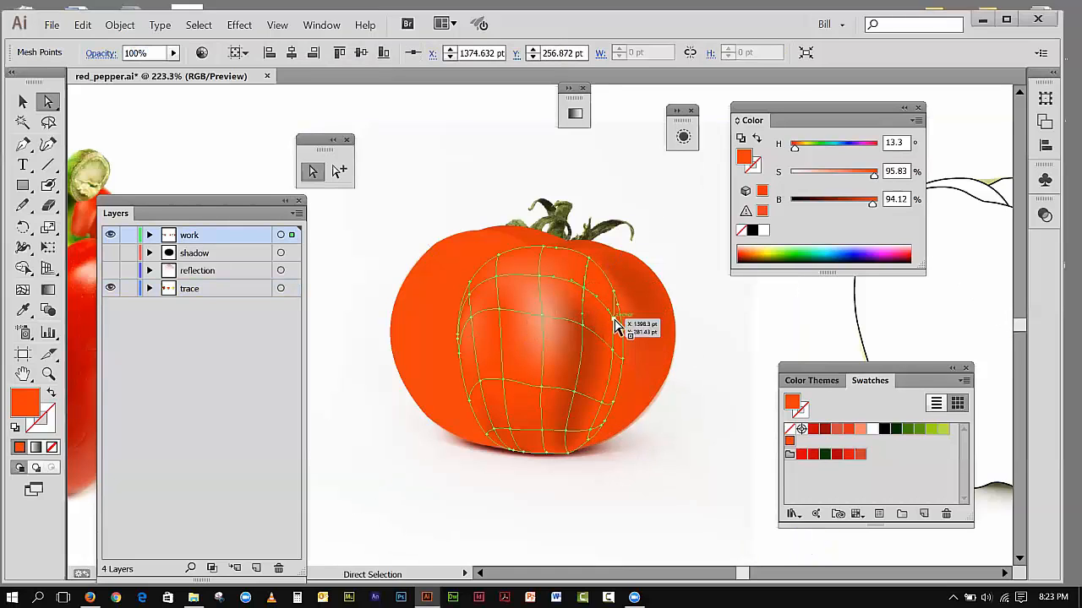
pyautogui.click(614, 323)
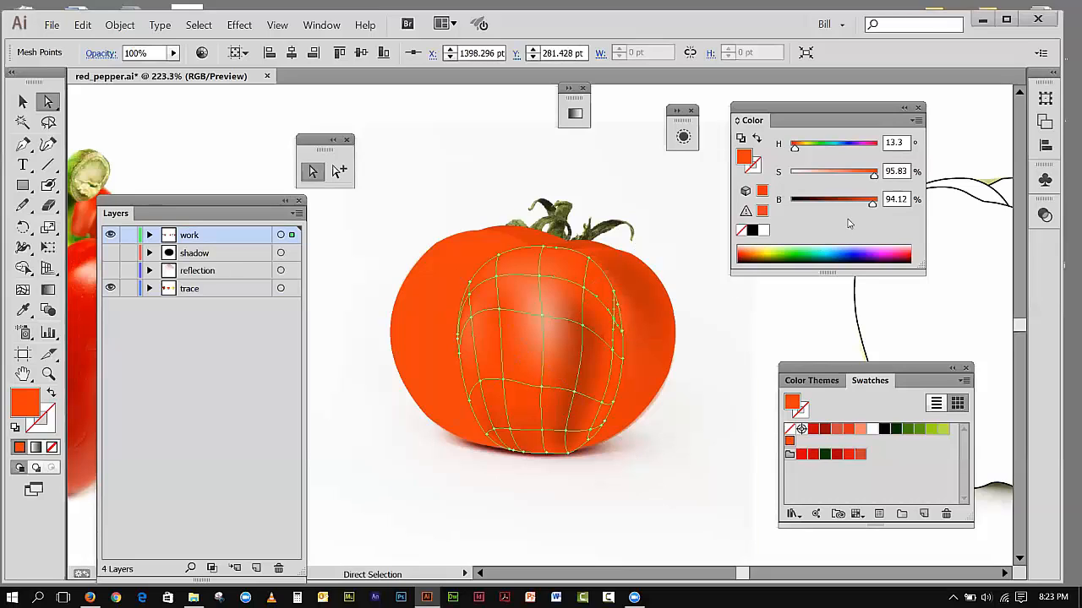
pyautogui.moveTo(874, 178); pyautogui.dragTo(858, 179)
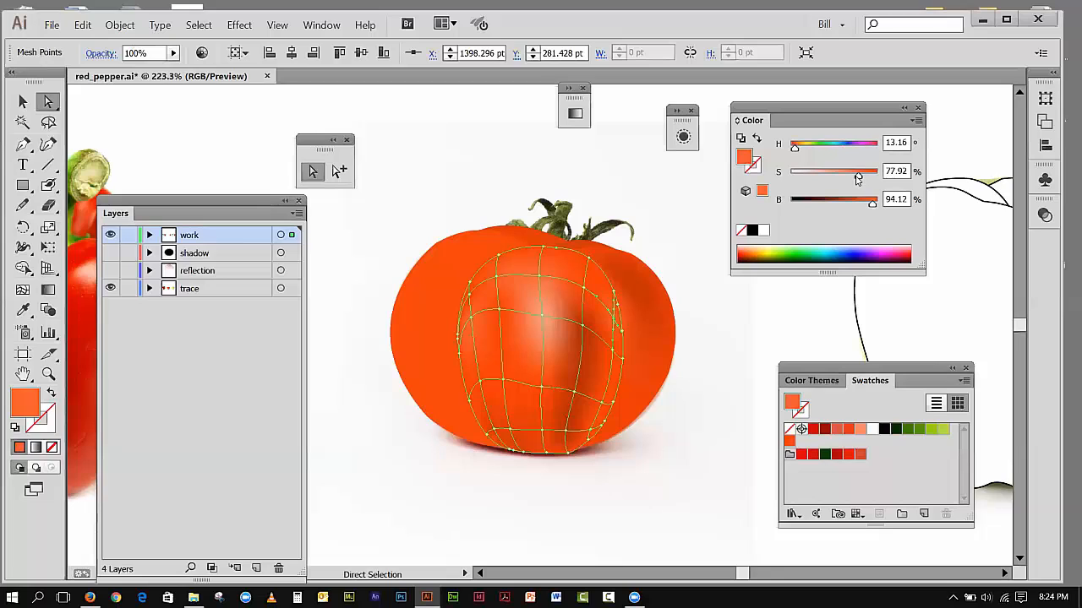
pyautogui.click(23, 102)
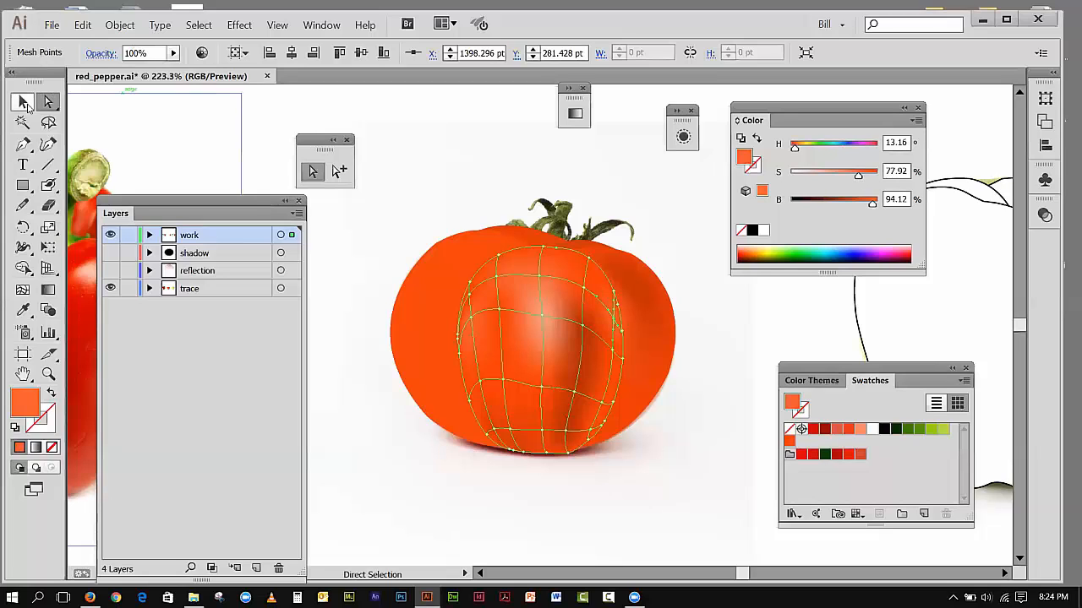
pyautogui.click(265, 119)
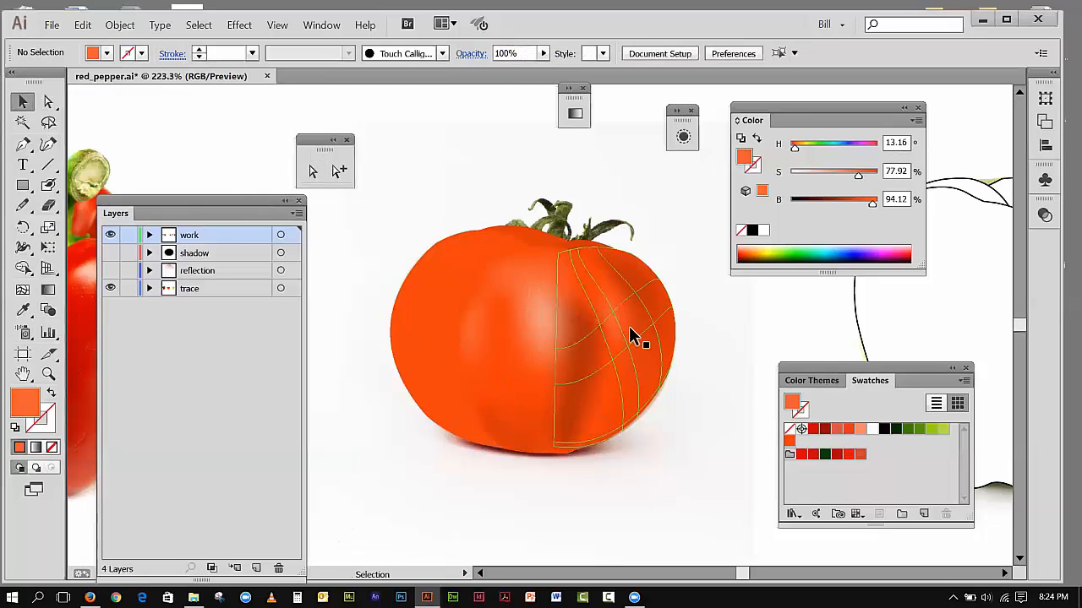
# Step: Reset the mesh point on the center section's upper-right edge to the orange swatch and lower its saturation to 69.17%
pyautogui.click(601, 322)
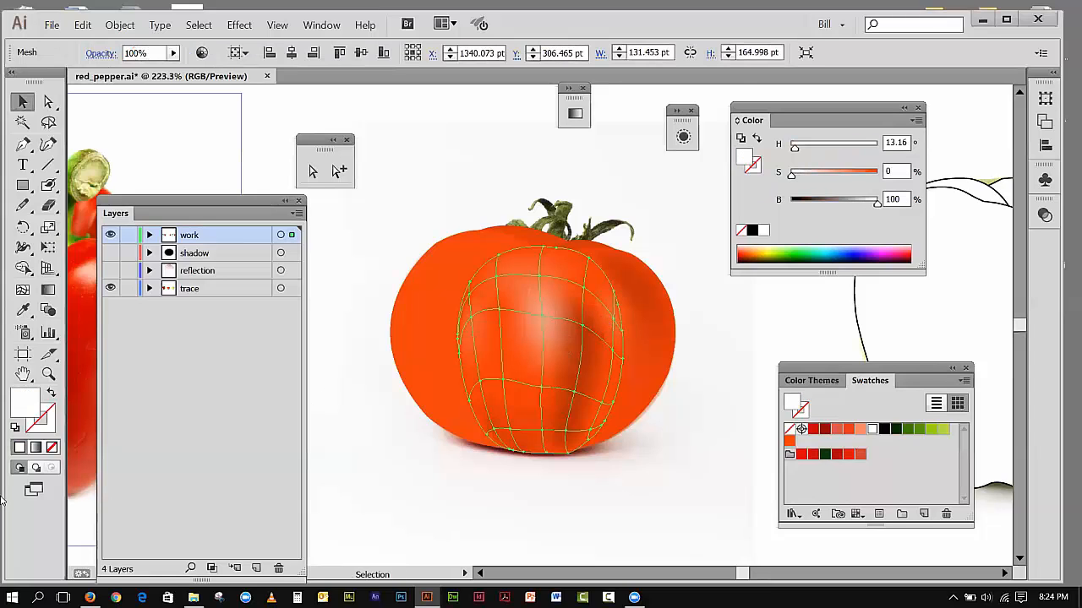
pyautogui.click(48, 374)
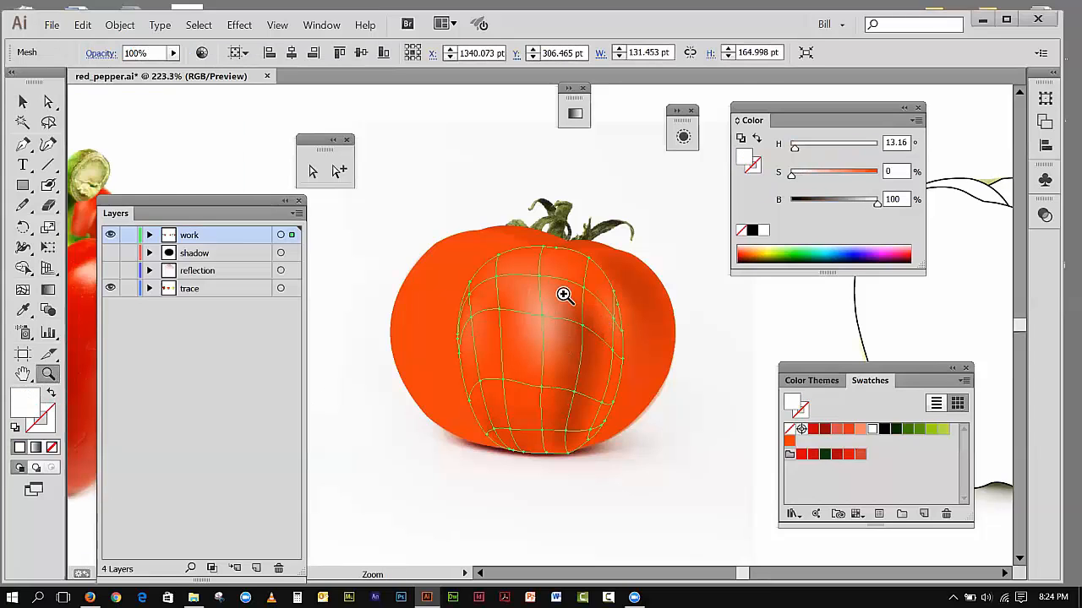
pyautogui.moveTo(654, 364); pyautogui.dragTo(667, 389)
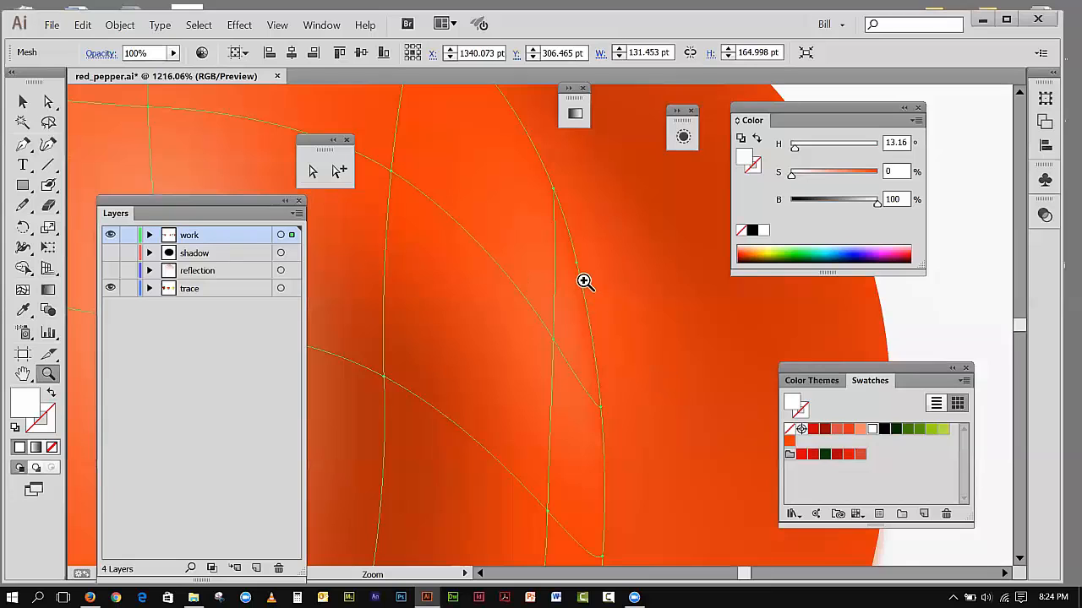
pyautogui.click(315, 174)
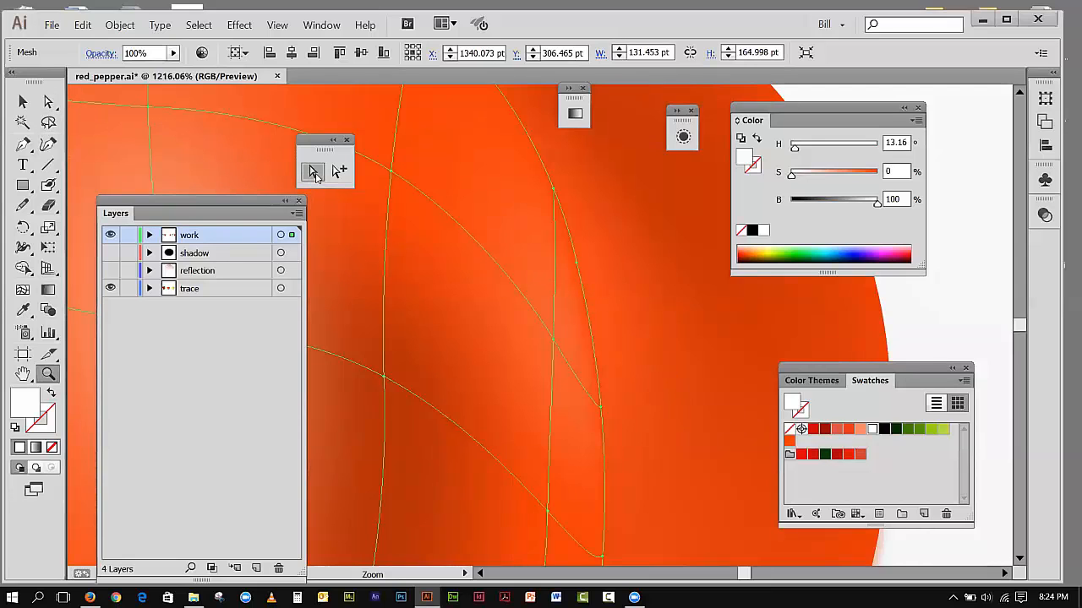
pyautogui.click(575, 262)
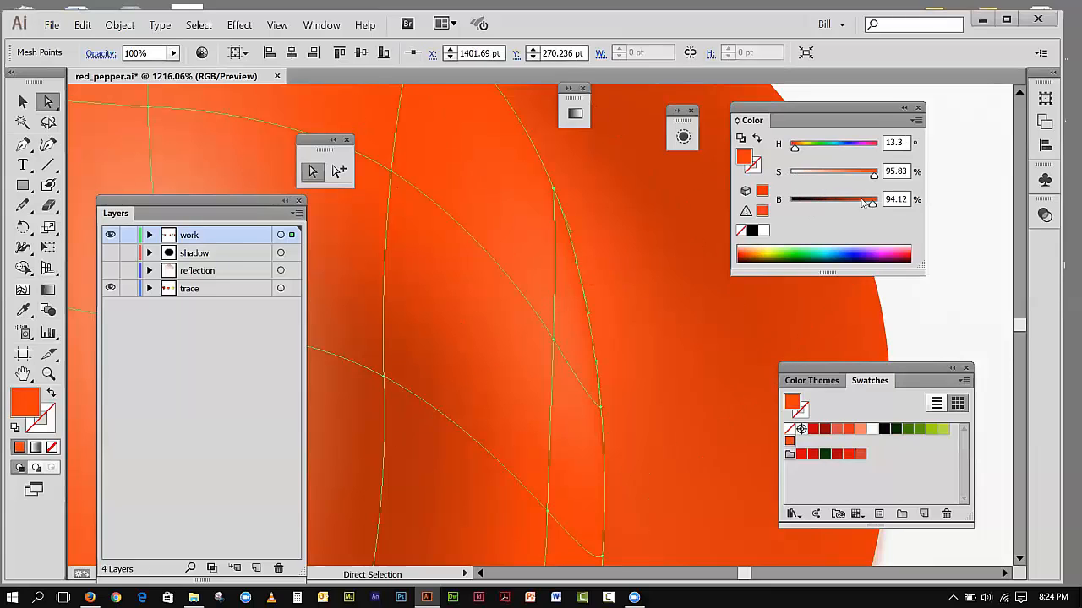
pyautogui.moveTo(874, 178); pyautogui.dragTo(861, 183)
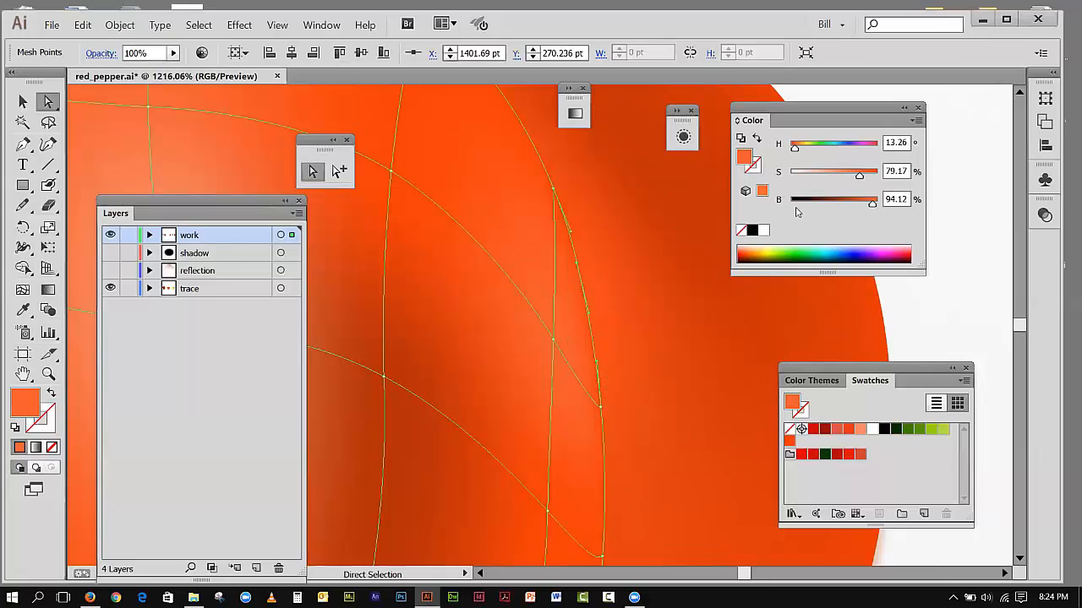
pyautogui.click(789, 440)
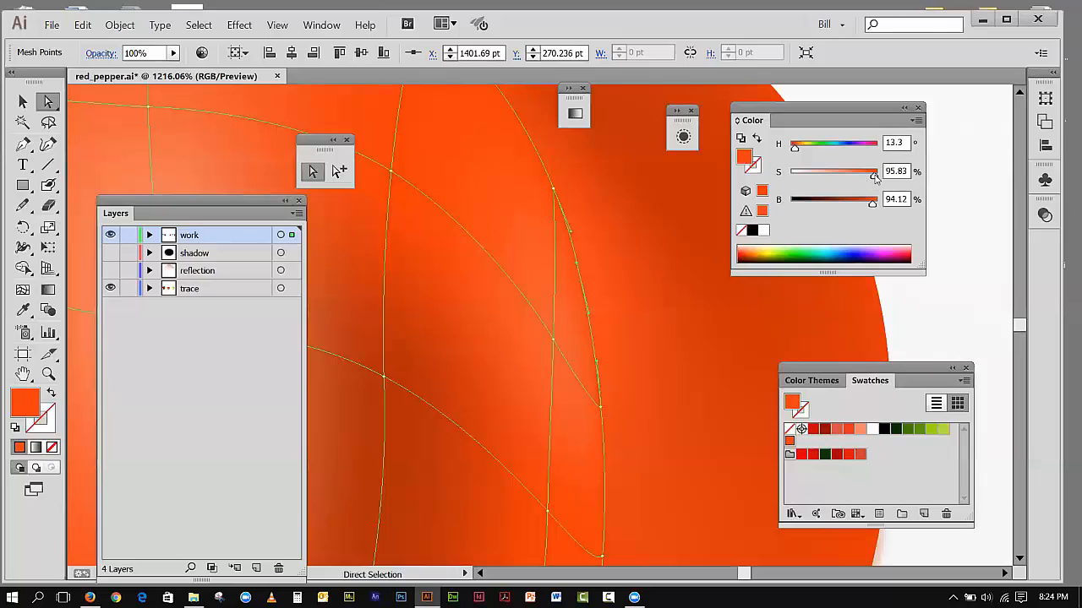
pyautogui.moveTo(873, 177); pyautogui.dragTo(851, 179)
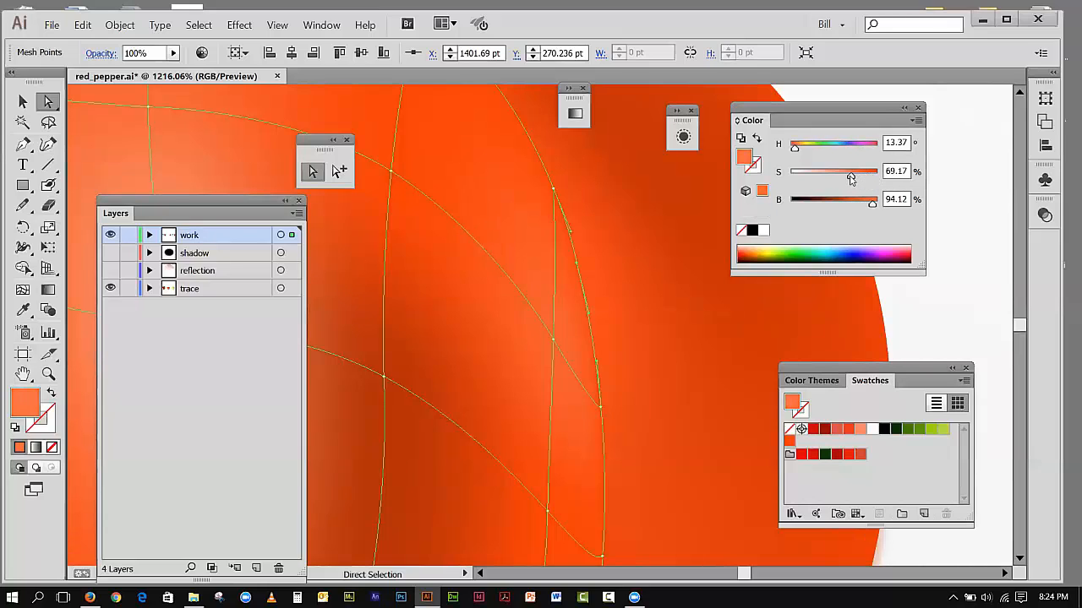
# Step: Set the upper-right corner mesh point's brightness to 78.04% and the saturation of the right-edge point farther down to 84.17%
pyautogui.click(554, 190)
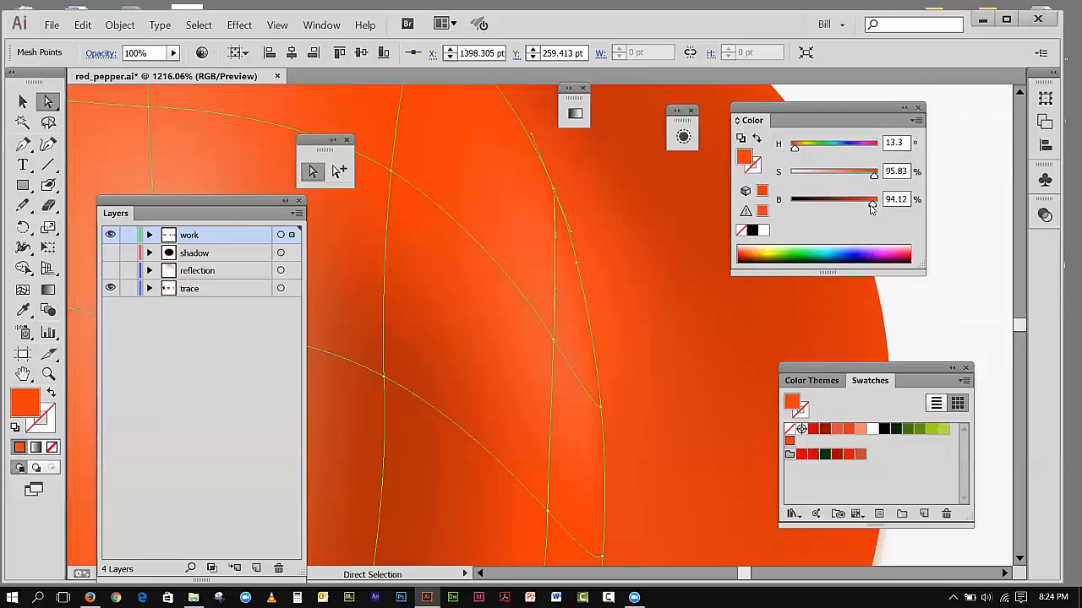
pyautogui.moveTo(870, 207); pyautogui.dragTo(858, 207)
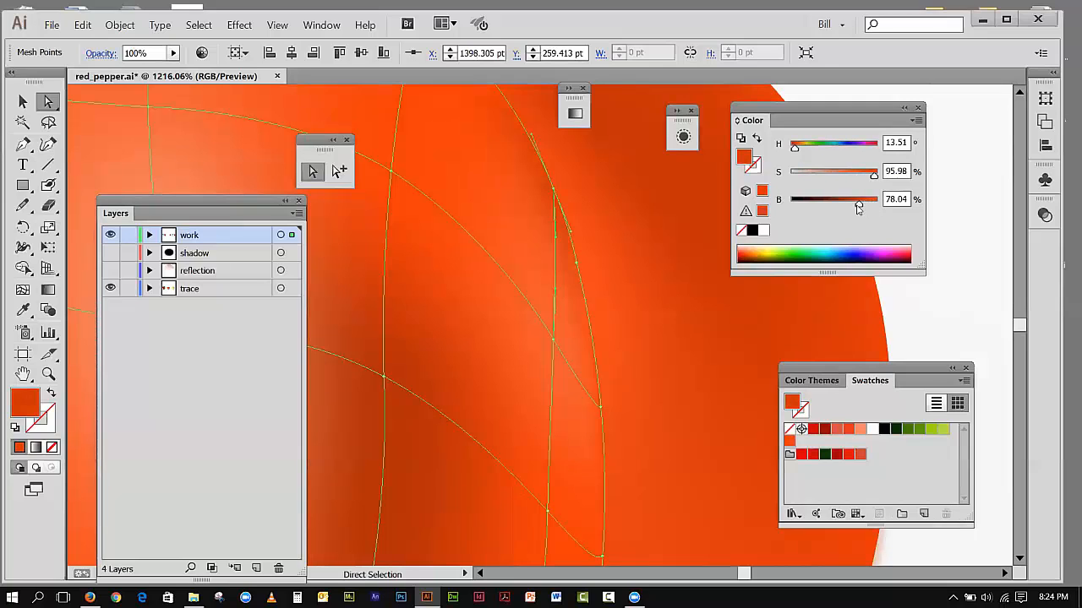
pyautogui.click(601, 408)
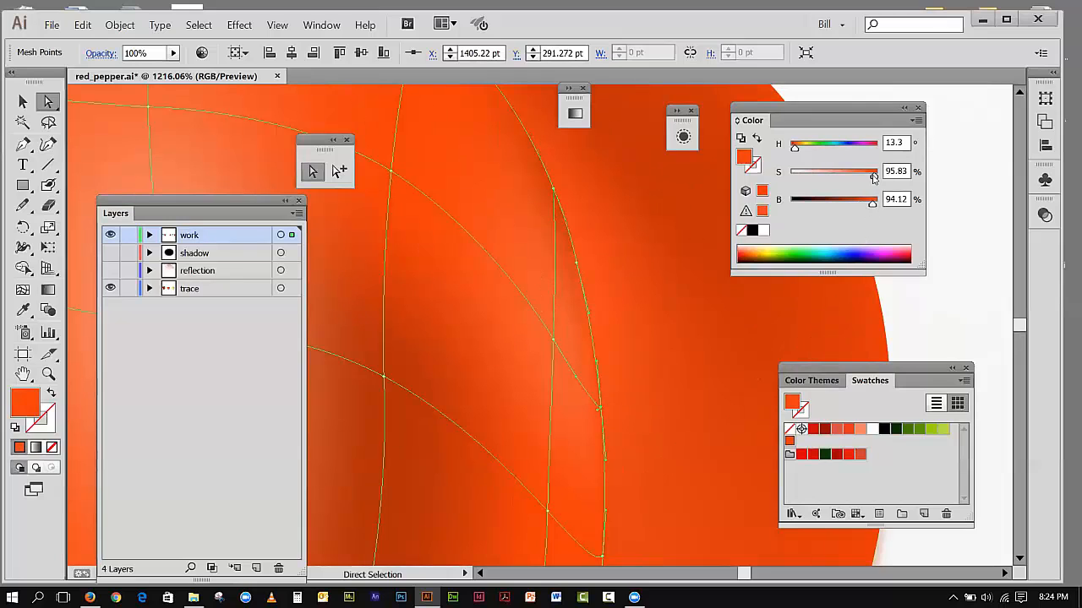
pyautogui.moveTo(874, 177); pyautogui.dragTo(864, 179)
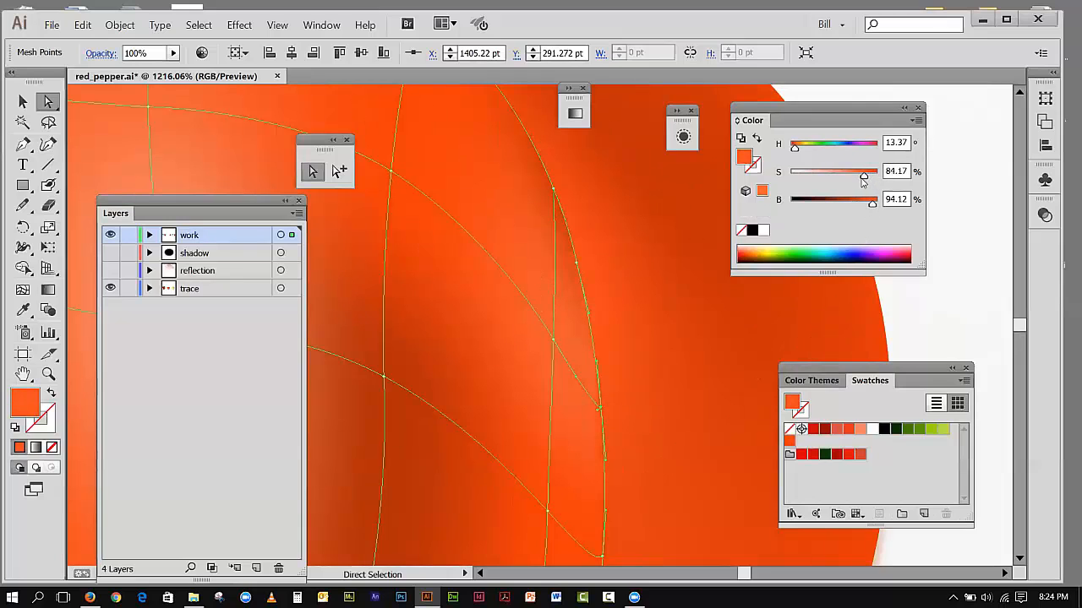
# Step: Restore the orange swatch color on the center section's upper-right corner mesh point
pyautogui.click(277, 24)
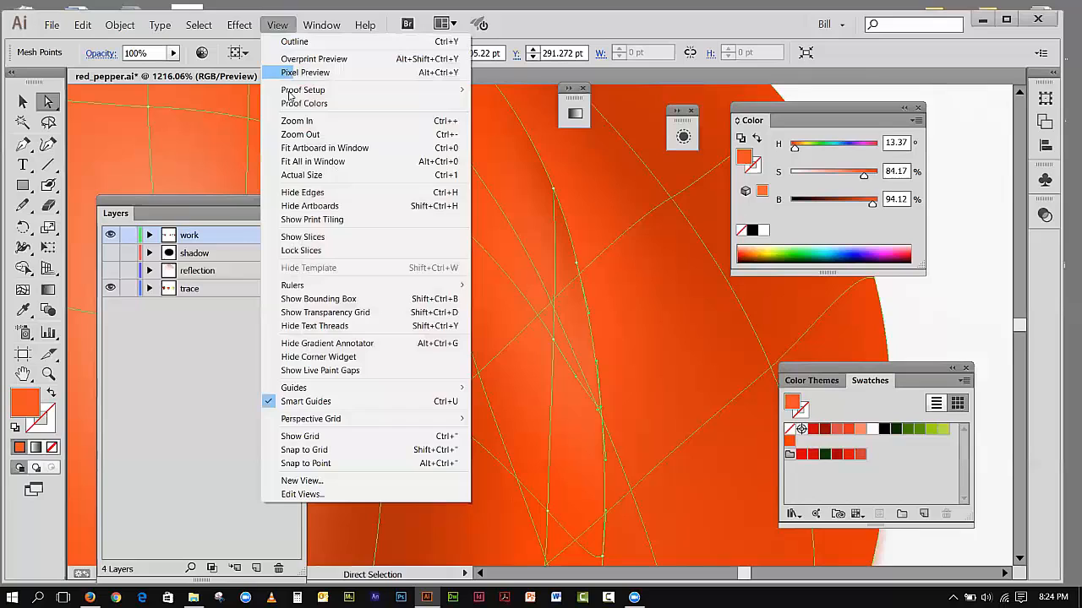
pyautogui.click(322, 148)
pyautogui.click(463, 160)
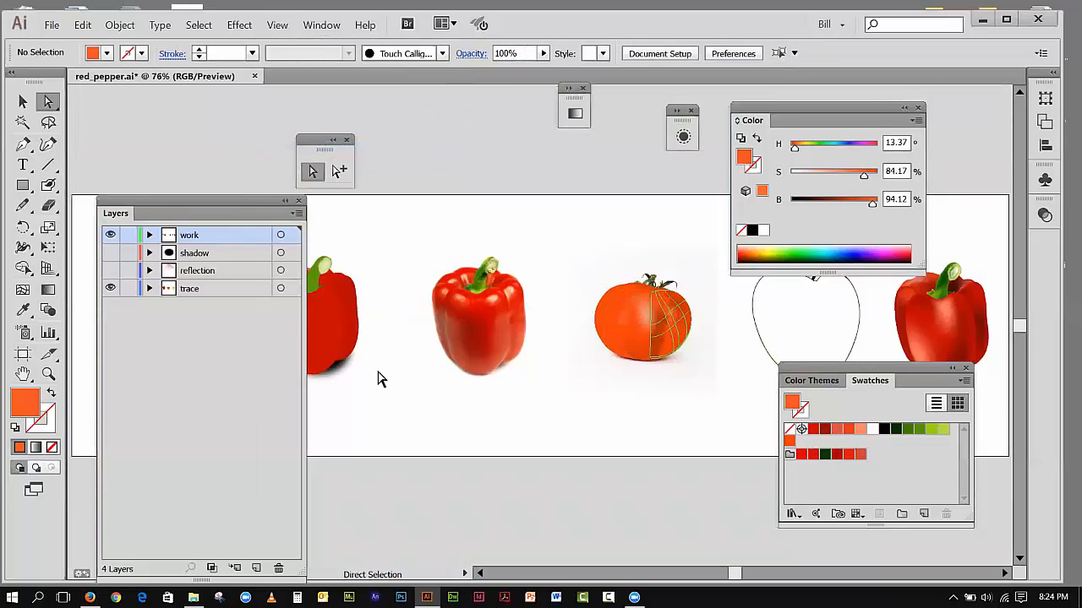
pyautogui.click(48, 374)
pyautogui.moveTo(596, 244); pyautogui.dragTo(718, 374)
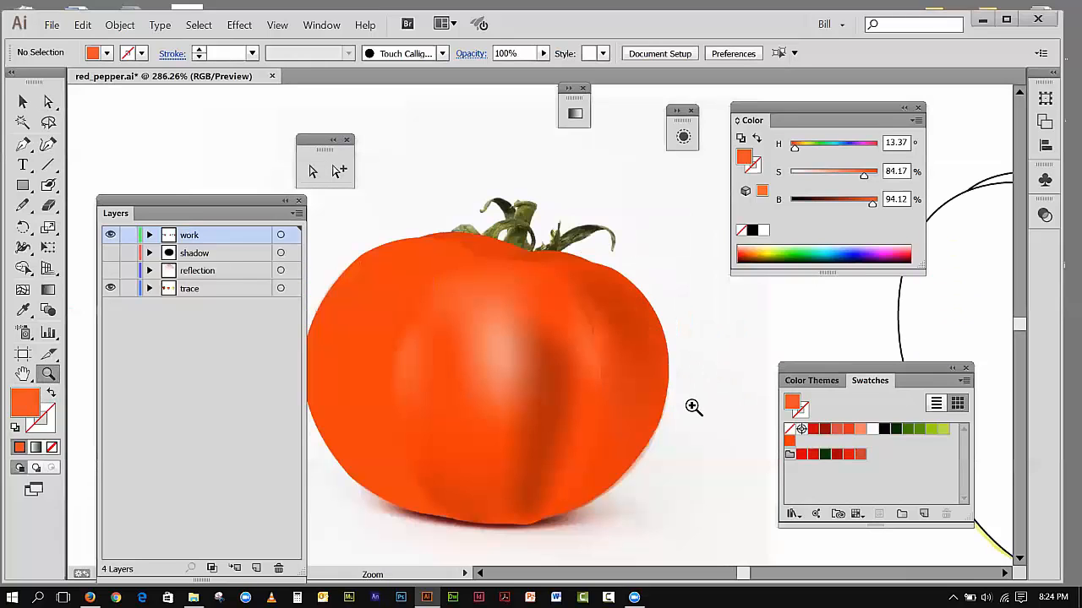
pyautogui.click(49, 101)
pyautogui.click(617, 361)
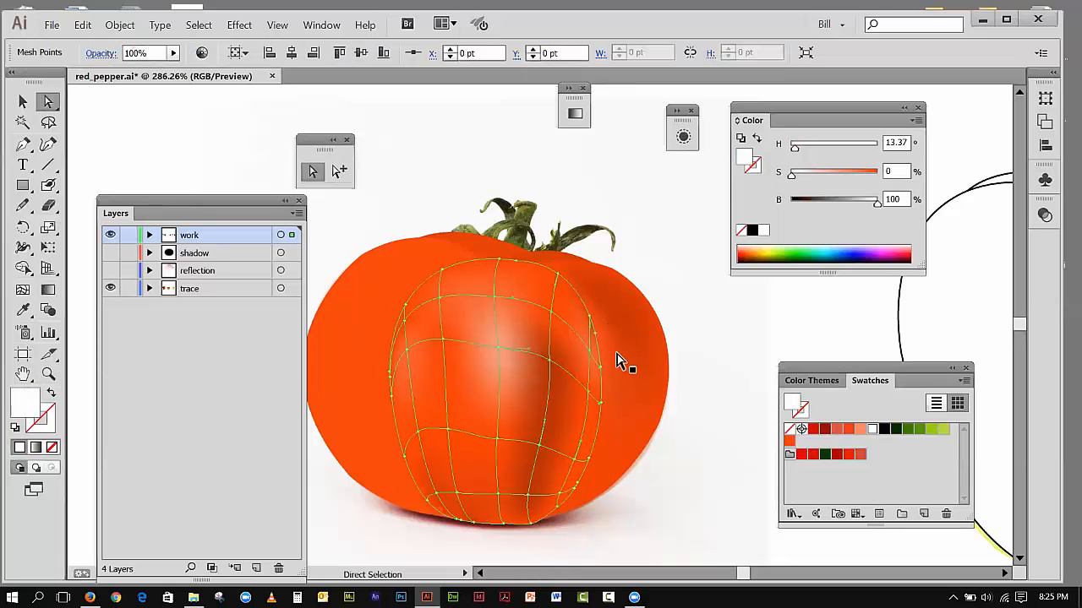
pyautogui.click(591, 321)
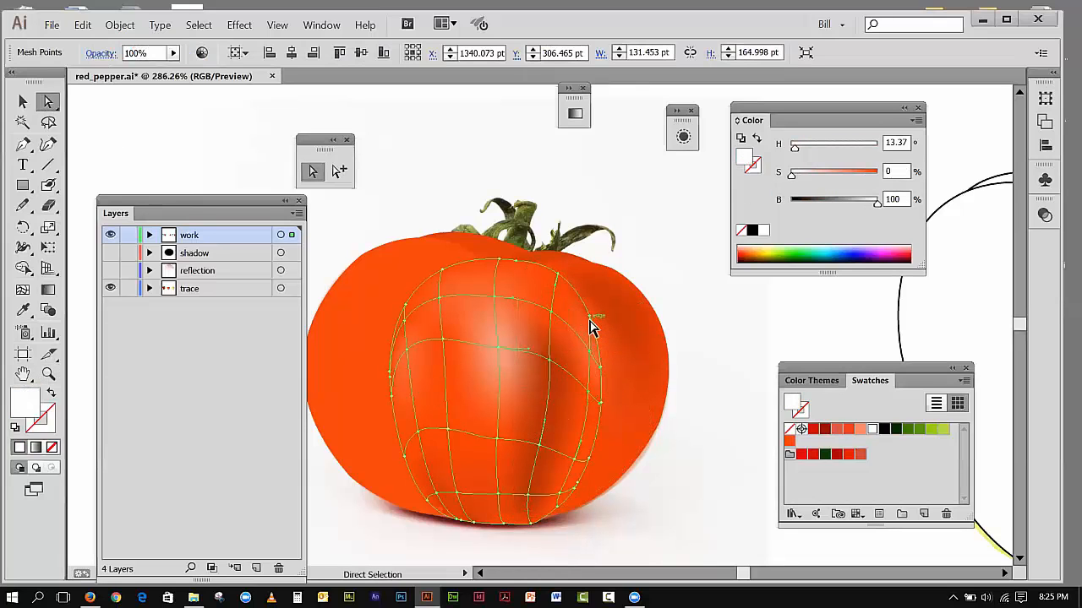
pyautogui.click(592, 321)
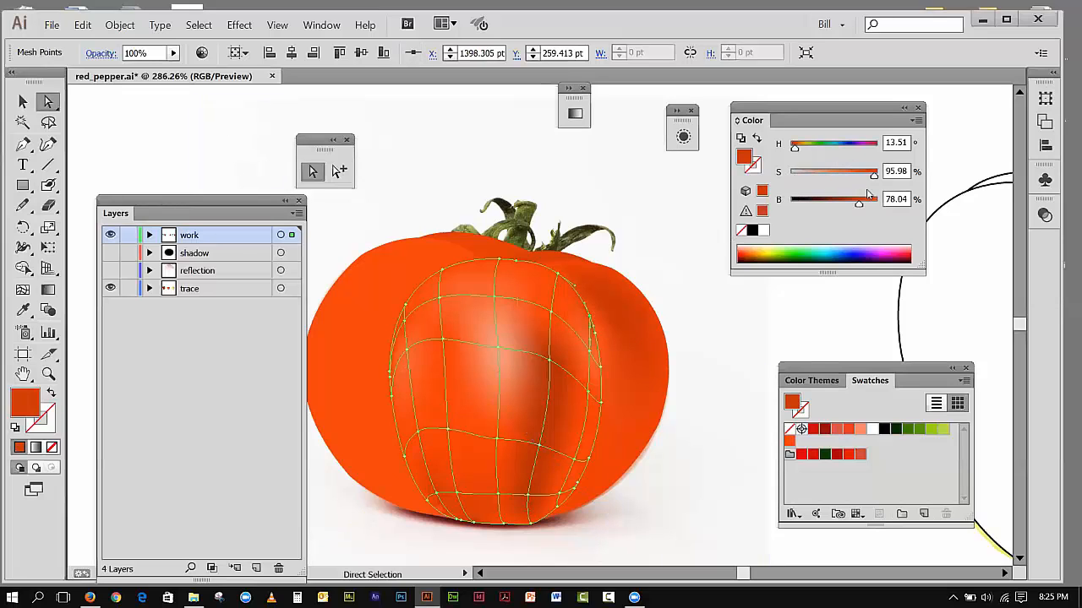
pyautogui.click(789, 442)
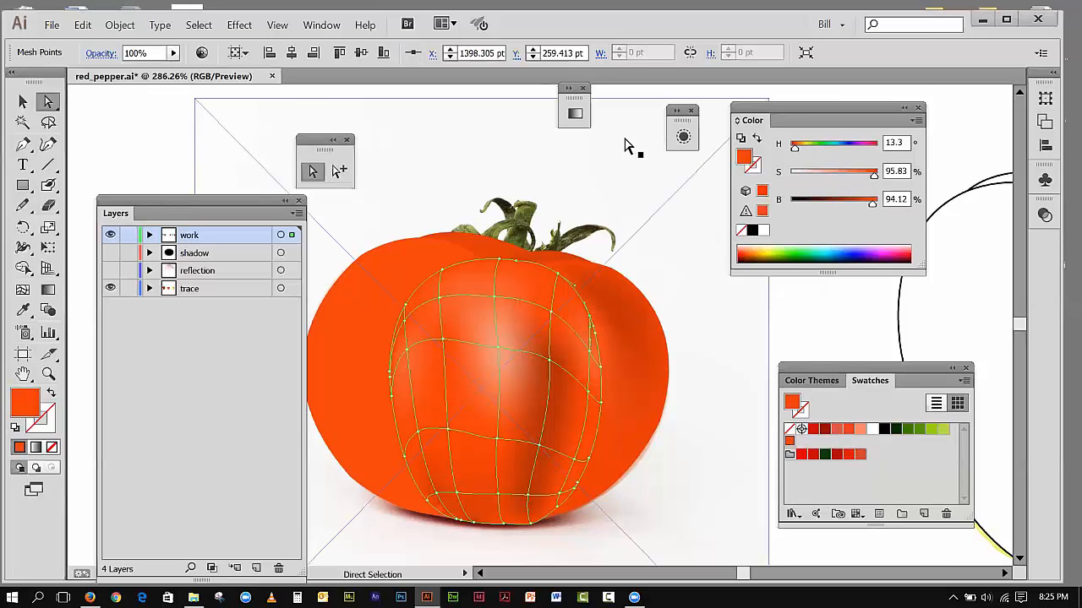
# Step: Lock the linked tomato.jpg photo on the trace layer
pyautogui.click(222, 111)
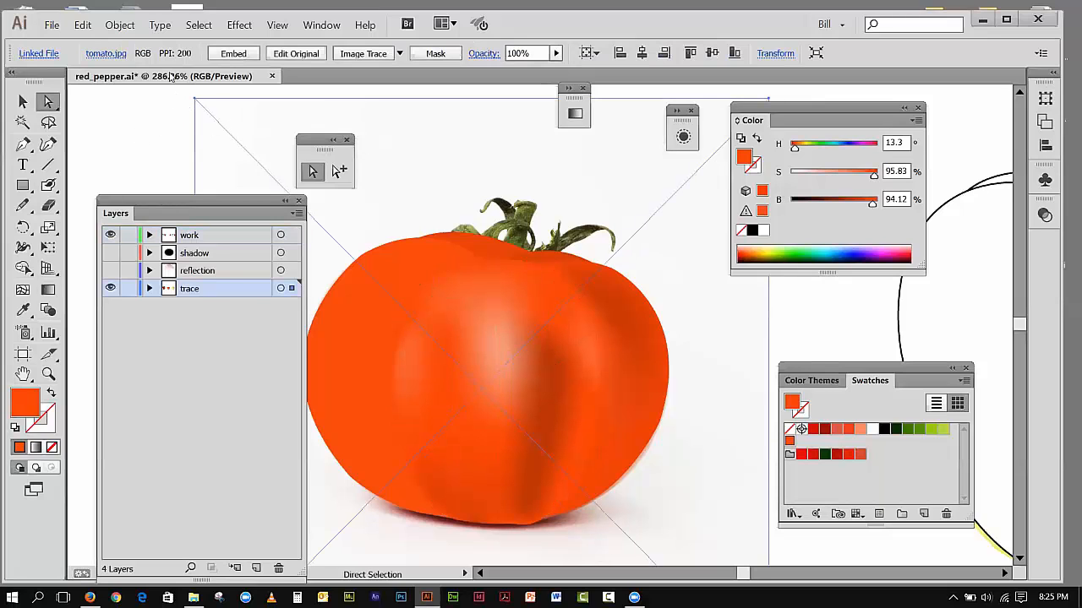
pyautogui.click(116, 27)
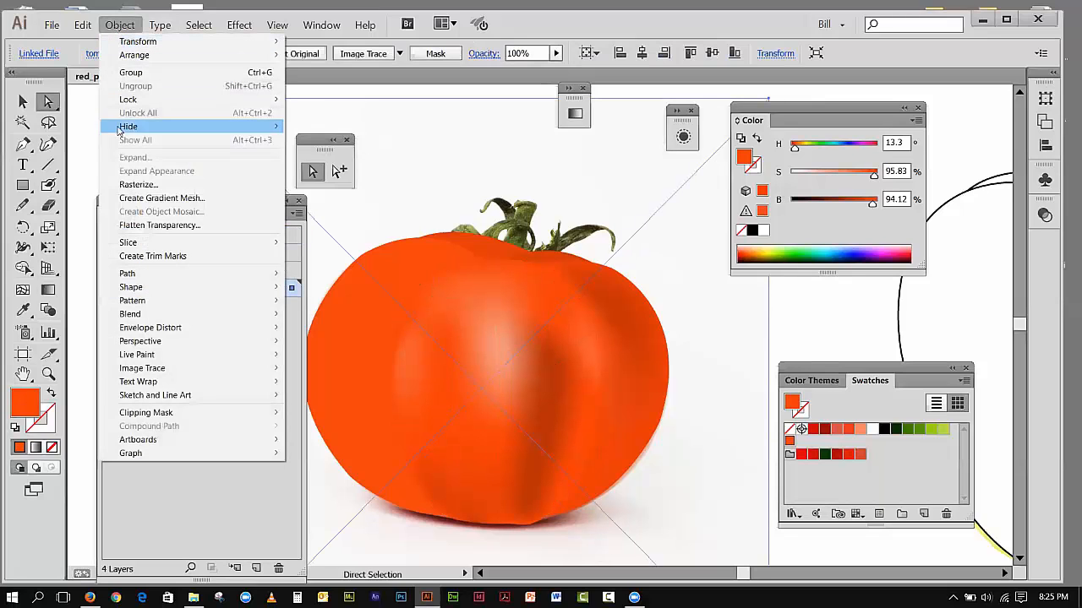
pyautogui.moveTo(165, 101)
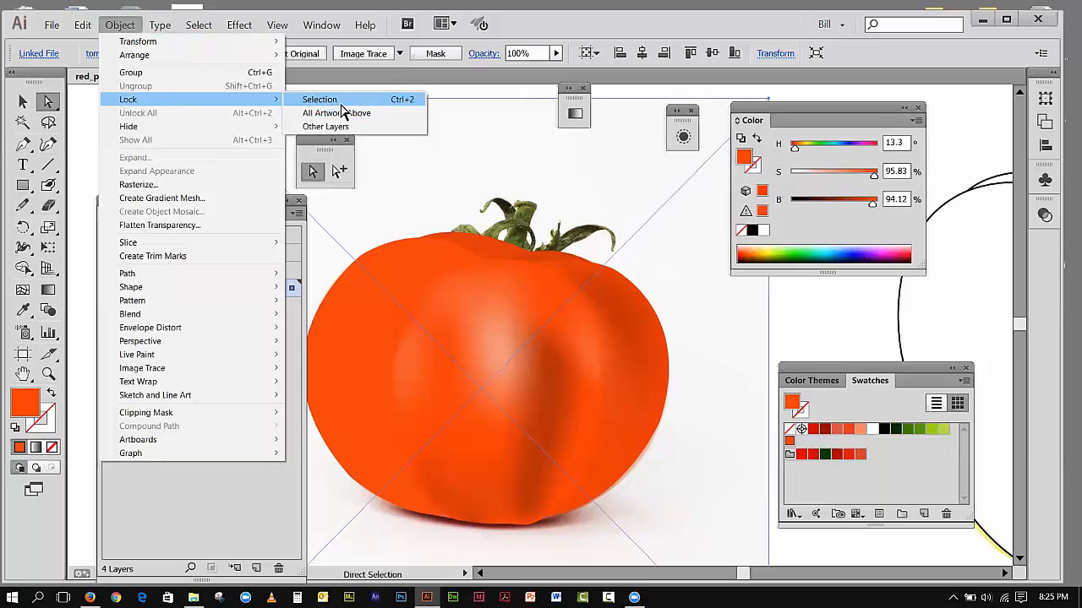
pyautogui.click(340, 101)
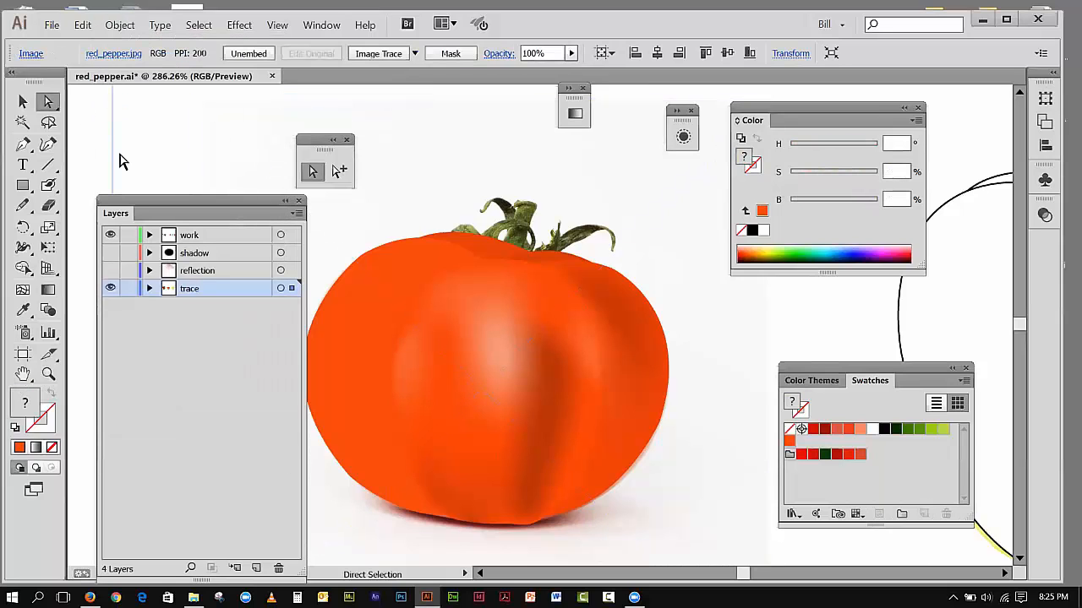
# Step: Nudge the mesh point midway down the center section's right edge slightly outward and lower its brightness to 90.2%
pyautogui.click(589, 442)
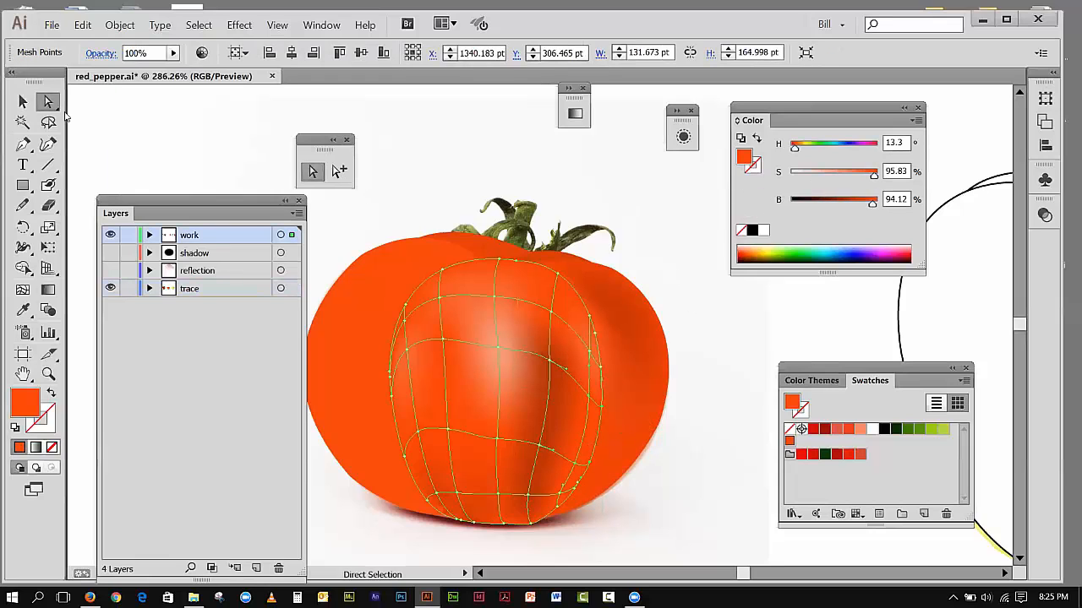
pyautogui.moveTo(591, 406); pyautogui.dragTo(603, 409)
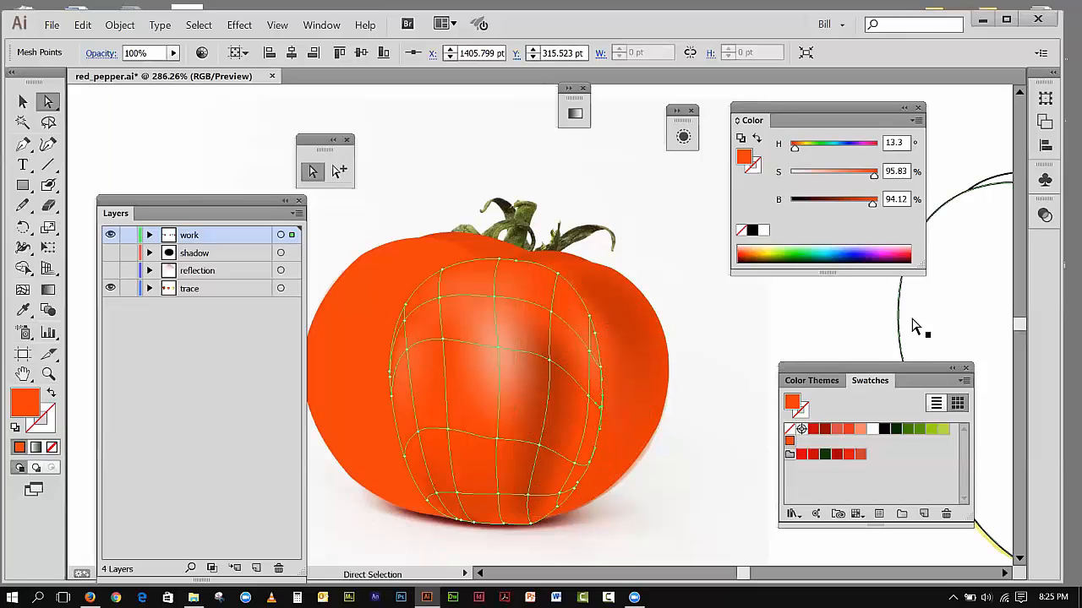
pyautogui.click(872, 207)
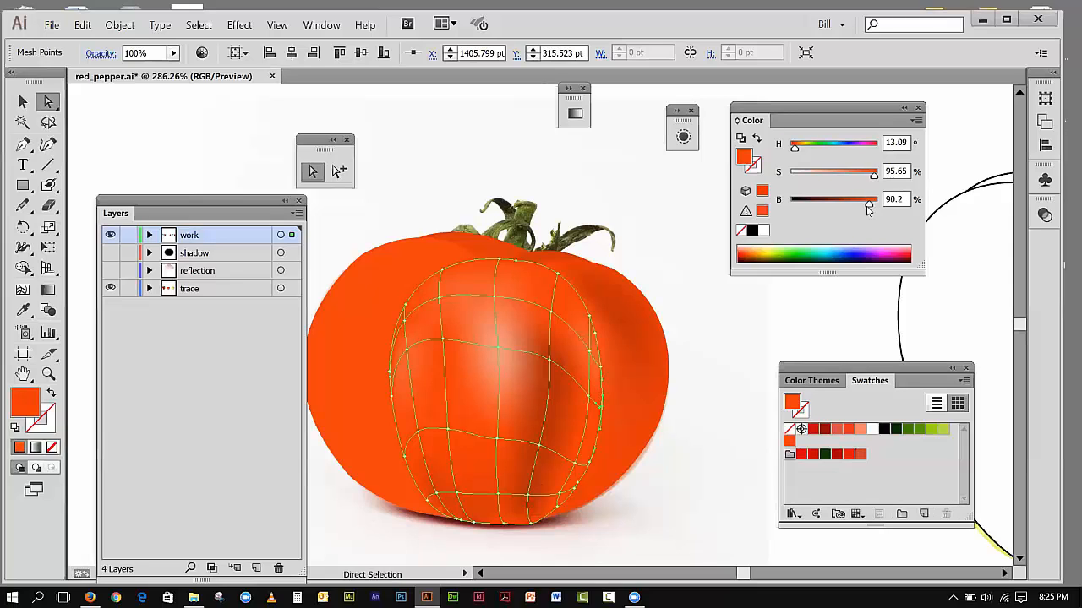
# Step: Set the brightness of the mesh point low on the center section's right edge to 89.02%, and clear the selection
pyautogui.click(590, 461)
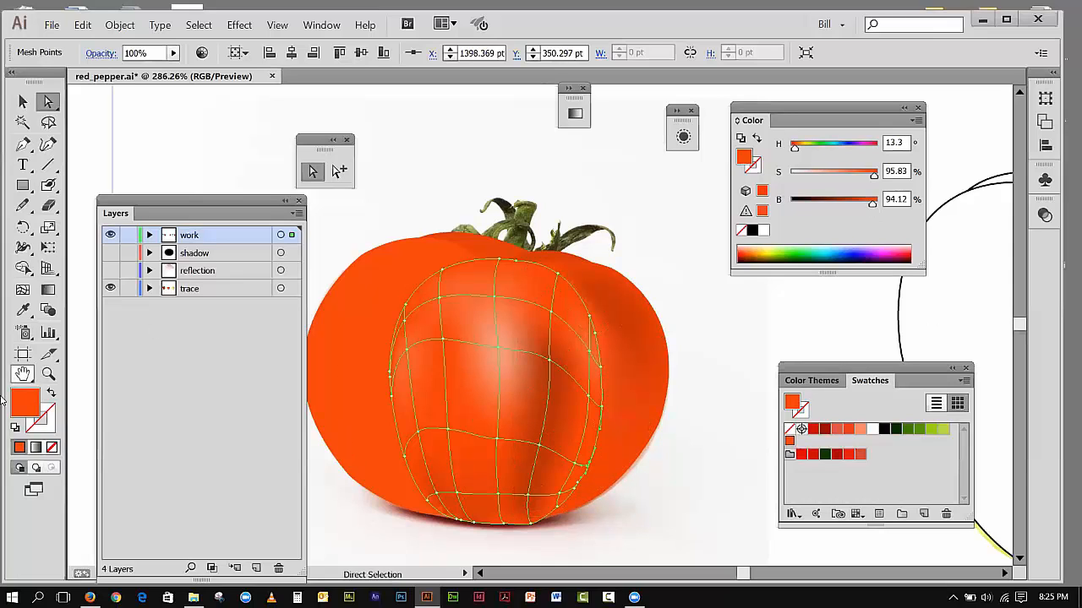
pyautogui.click(48, 375)
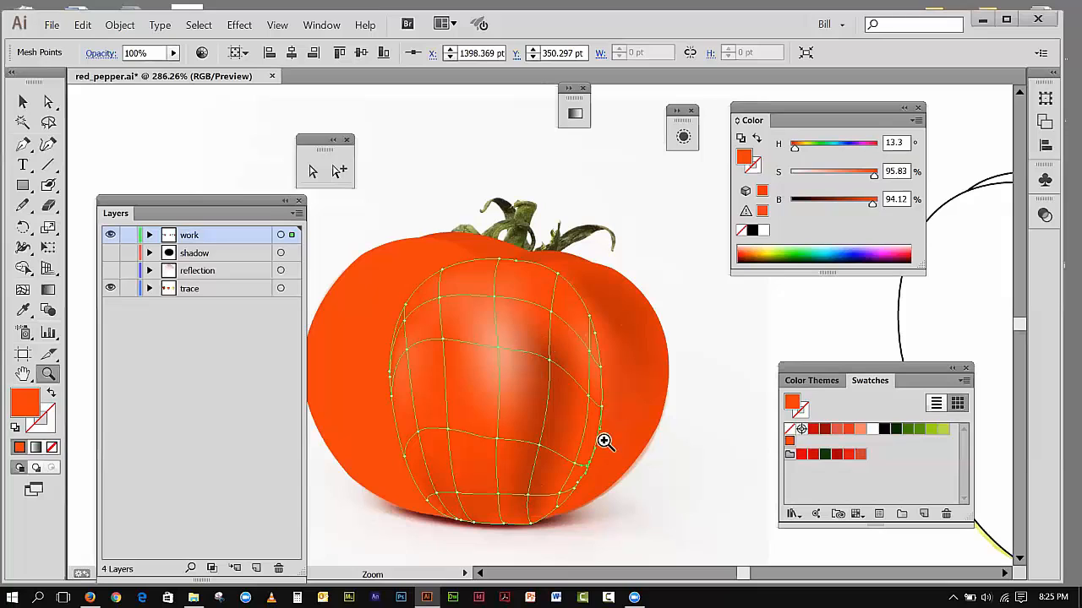
pyautogui.click(636, 507)
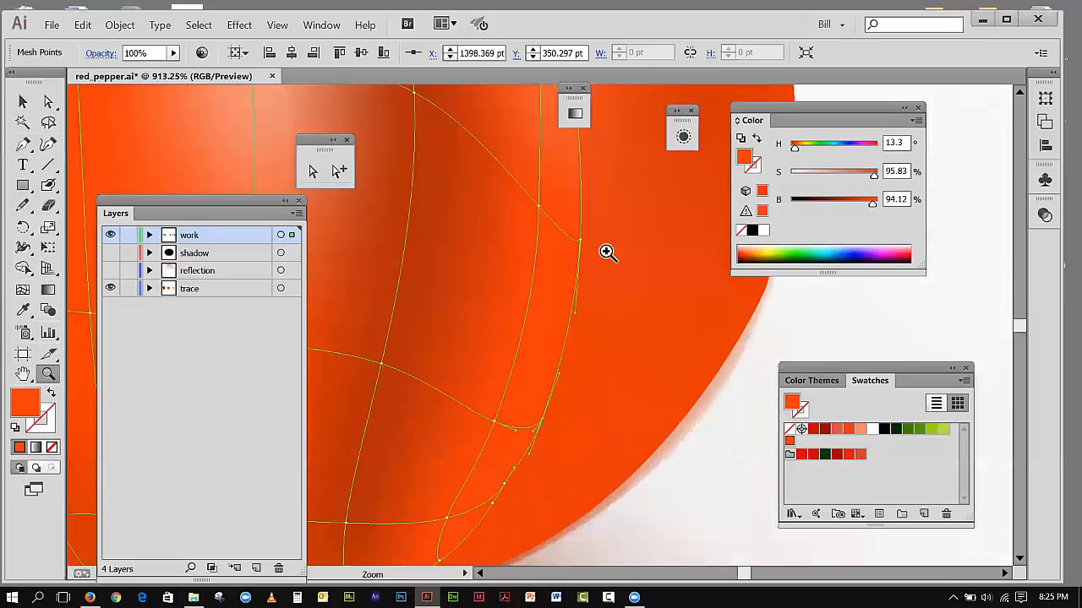
pyautogui.click(871, 208)
pyautogui.moveTo(873, 208); pyautogui.dragTo(871, 209)
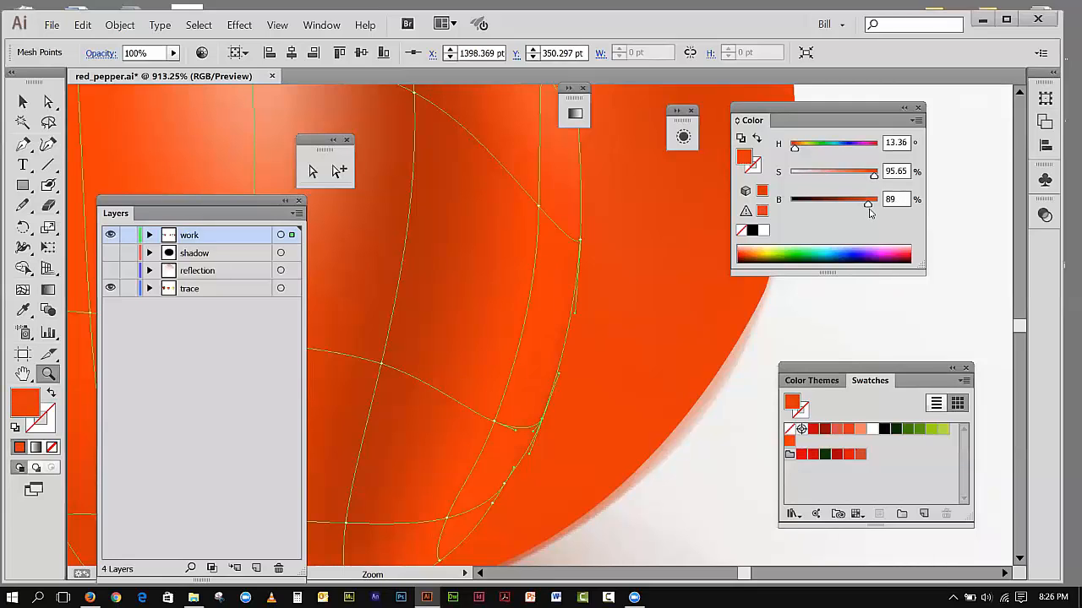
pyautogui.click(277, 24)
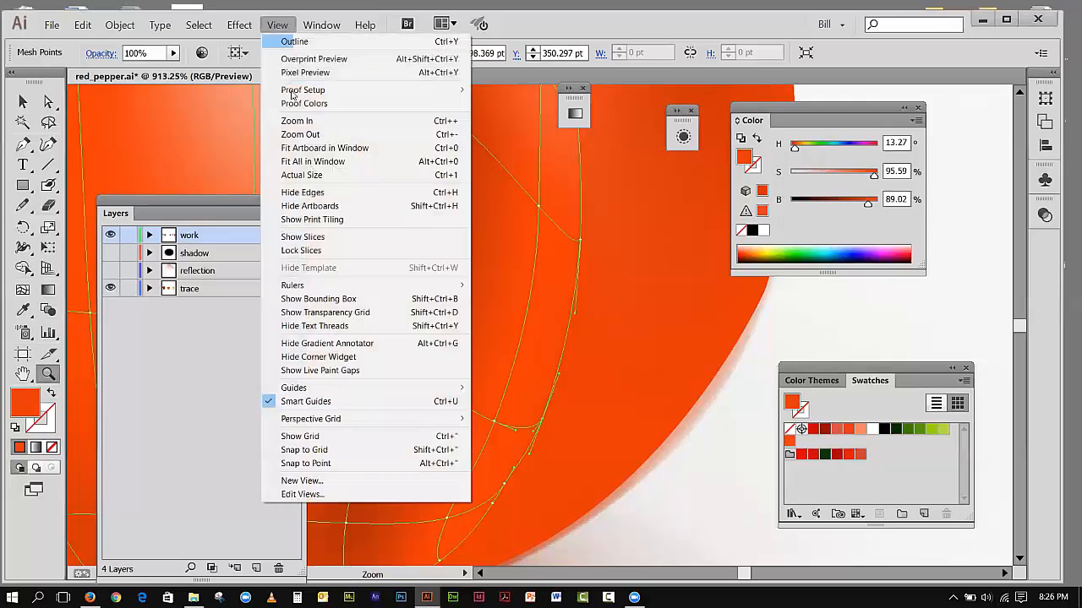
pyautogui.click(304, 150)
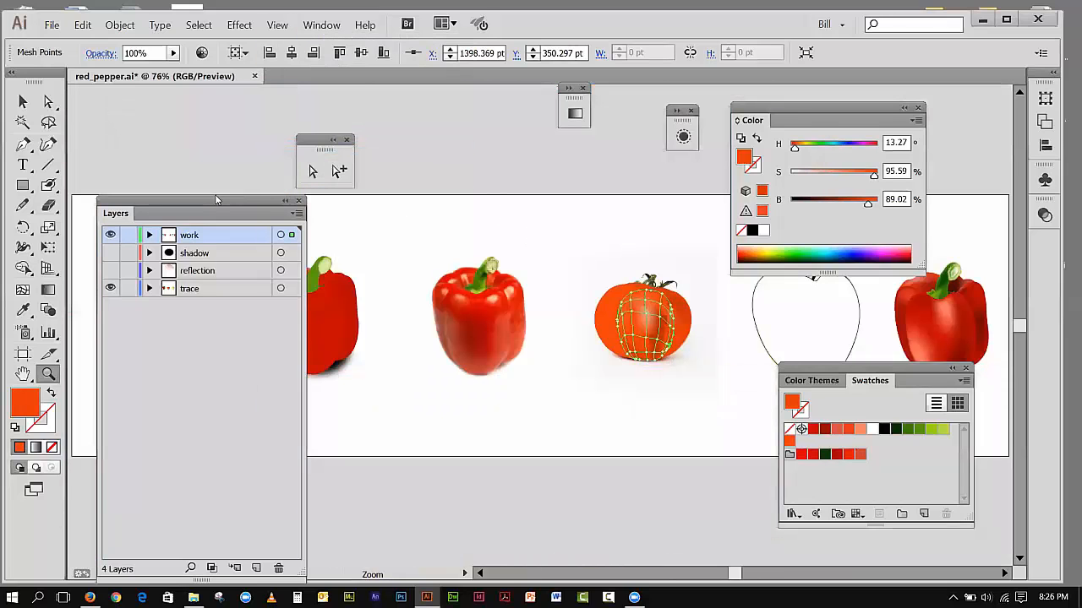
pyautogui.press('v')
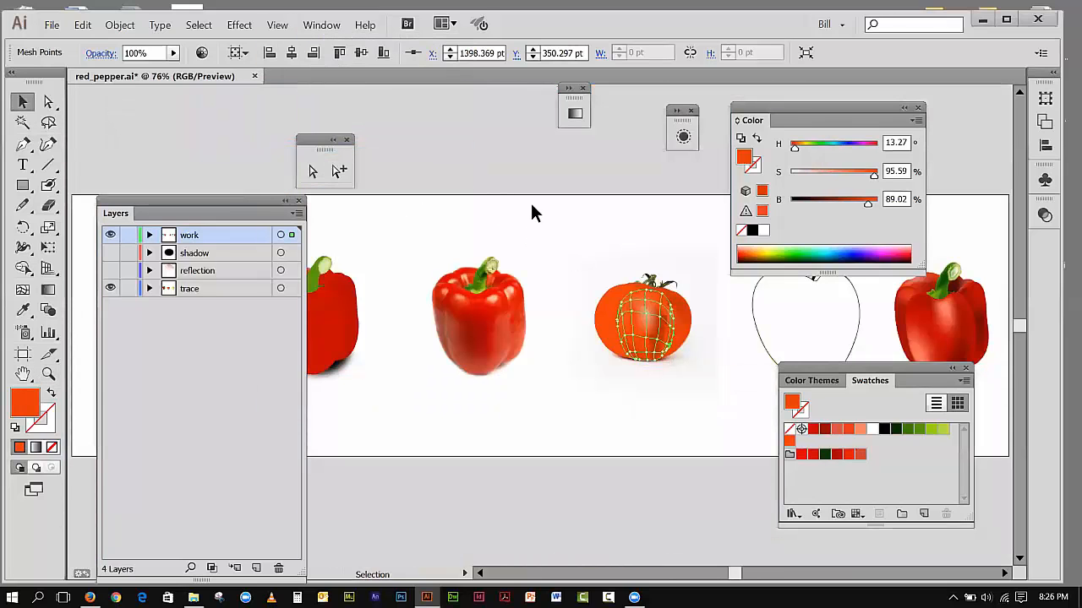
pyautogui.click(531, 203)
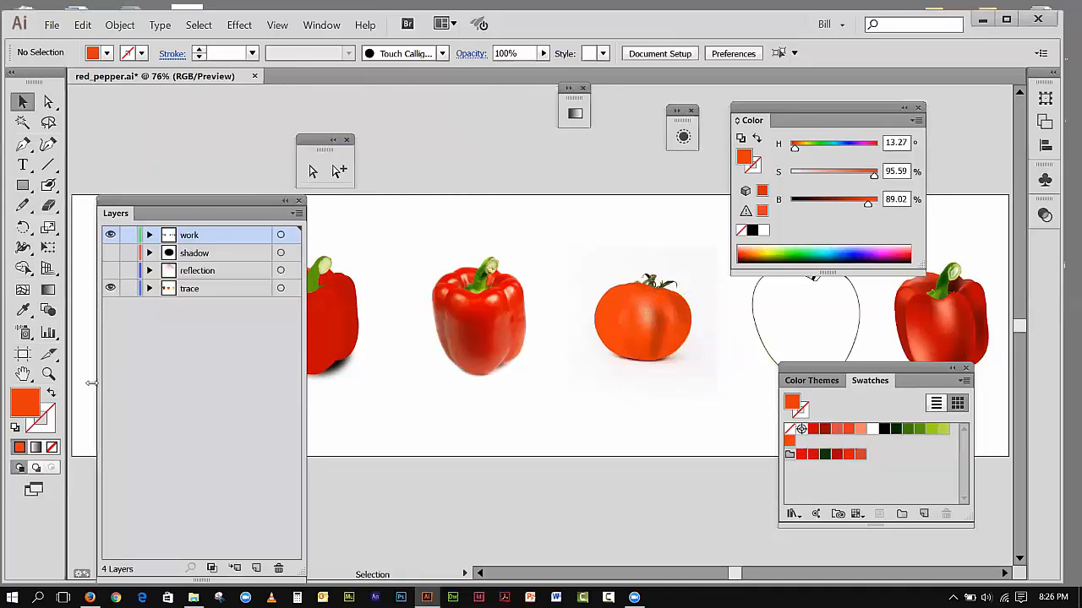
# Step: Set the saturation of the upper mesh point on the center section's left edge to 80%
pyautogui.click(48, 374)
pyautogui.moveTo(560, 261); pyautogui.dragTo(722, 406)
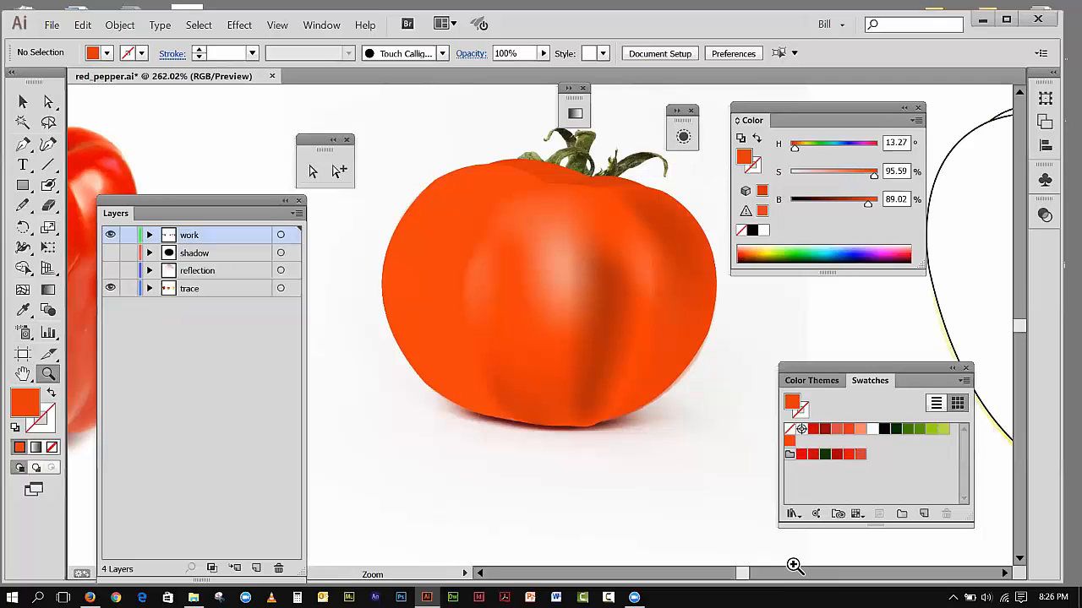
pyautogui.click(48, 102)
pyautogui.click(531, 296)
pyautogui.click(517, 285)
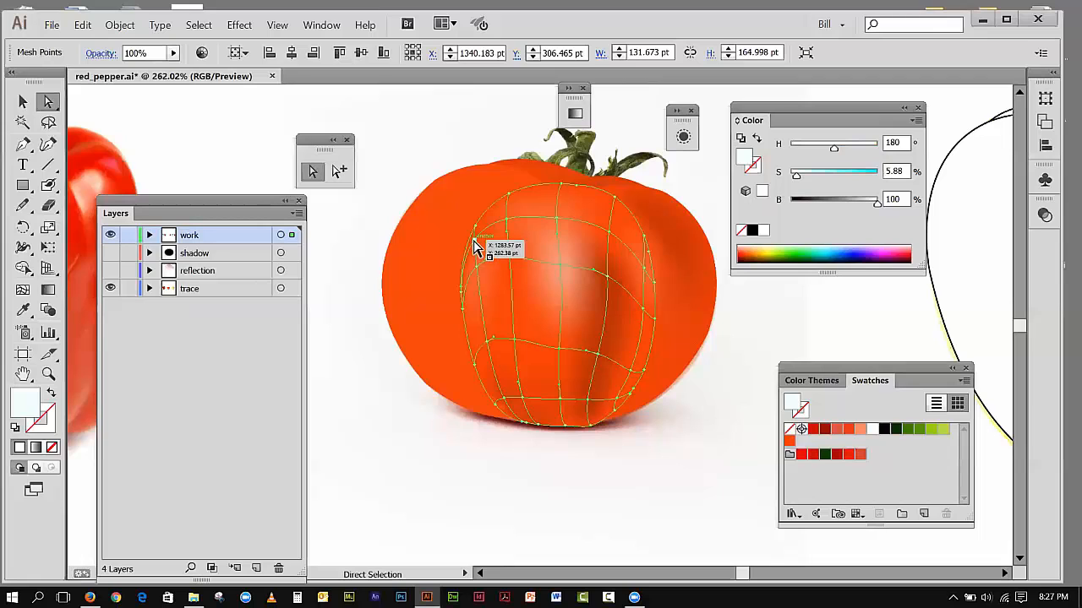
pyautogui.click(353, 212)
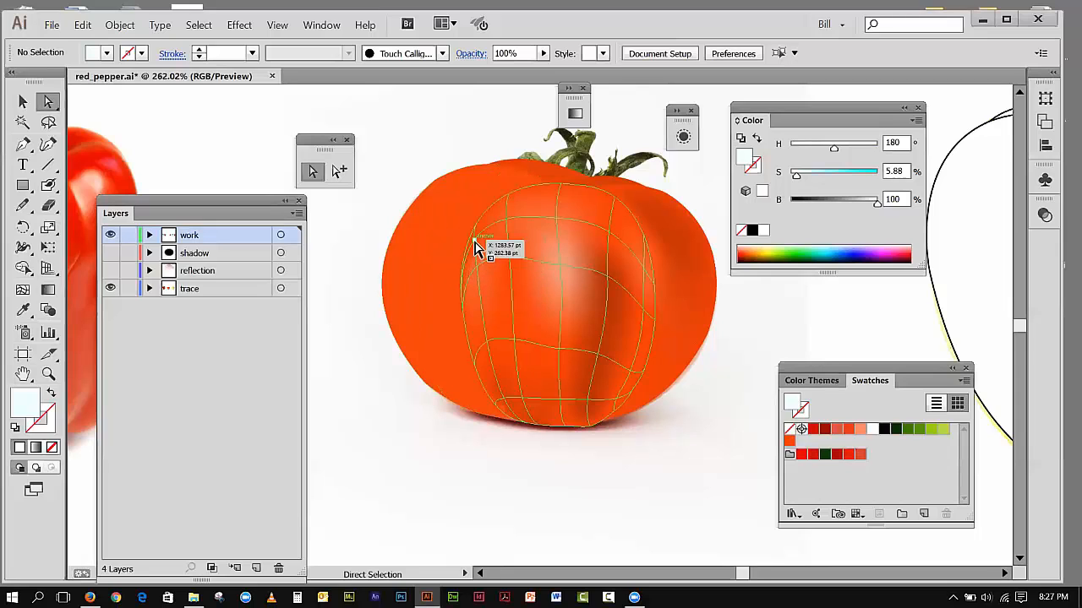
pyautogui.click(480, 242)
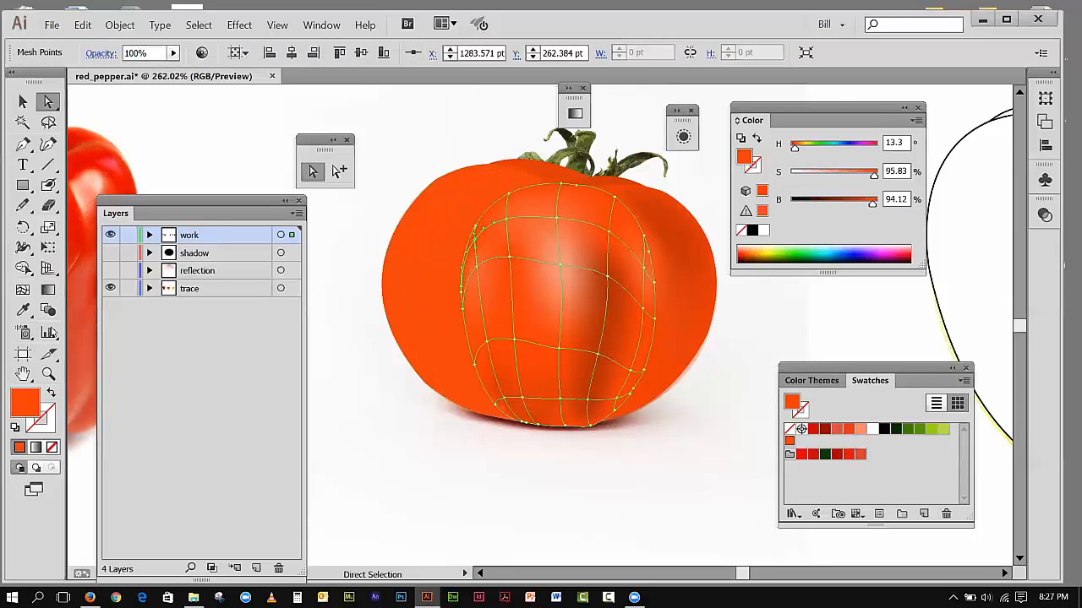
pyautogui.click(48, 375)
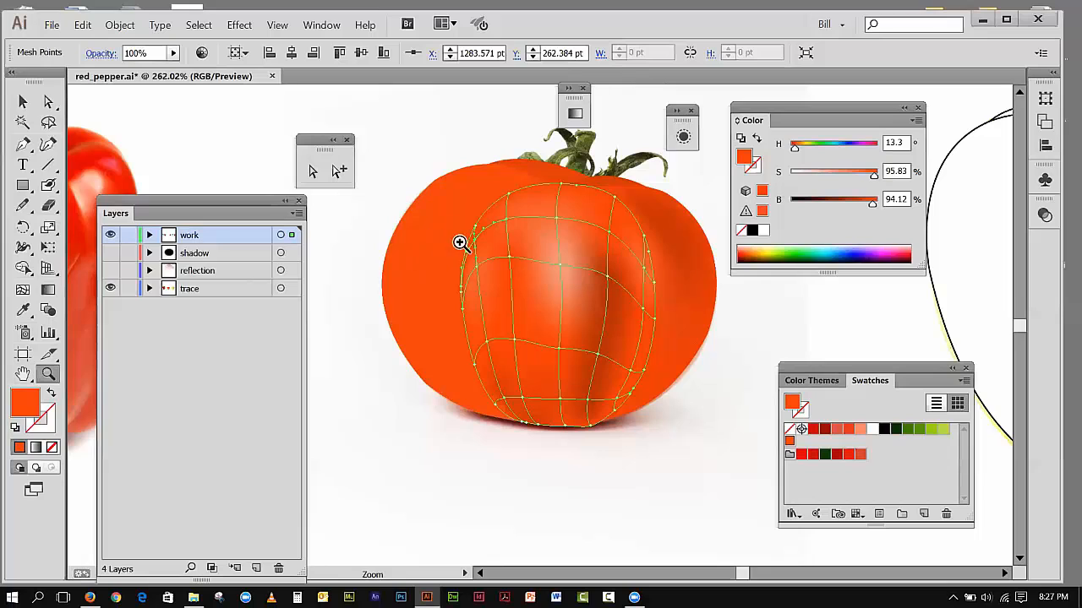
pyautogui.moveTo(404, 190); pyautogui.dragTo(532, 331)
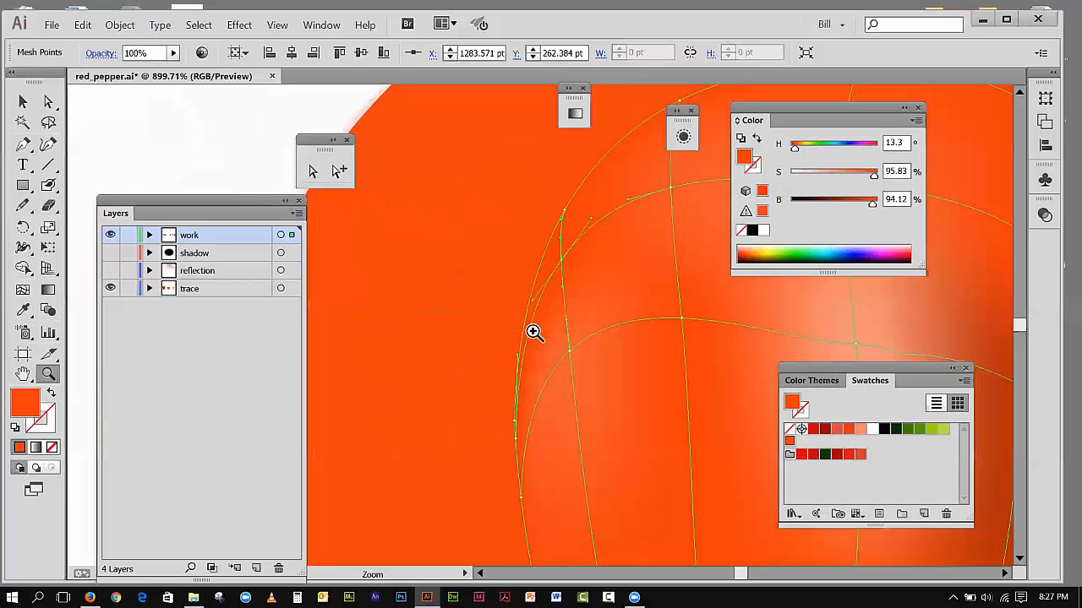
pyautogui.click(311, 172)
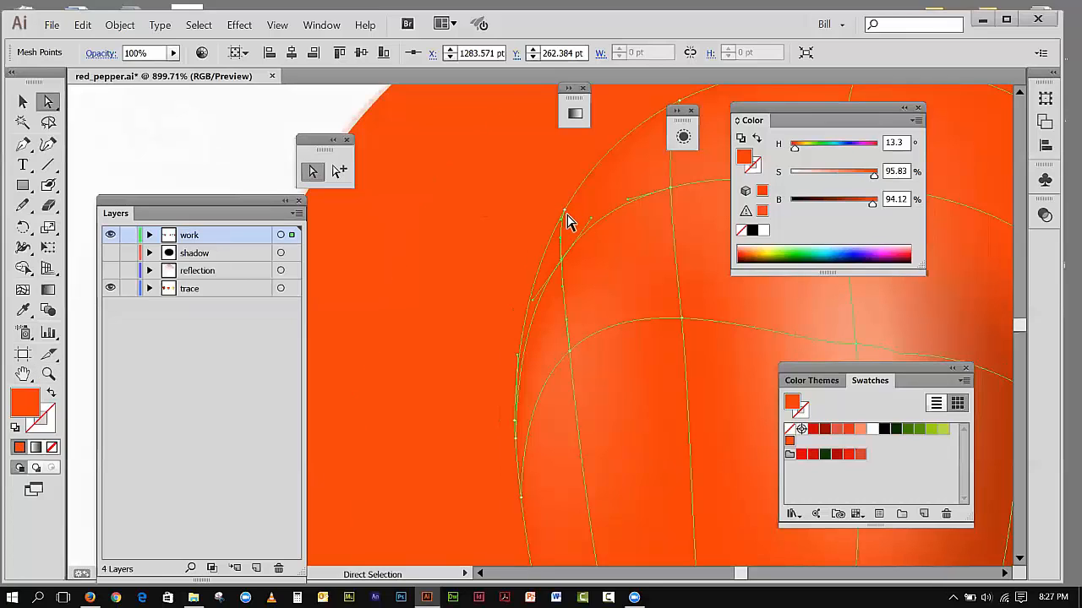
pyautogui.click(563, 211)
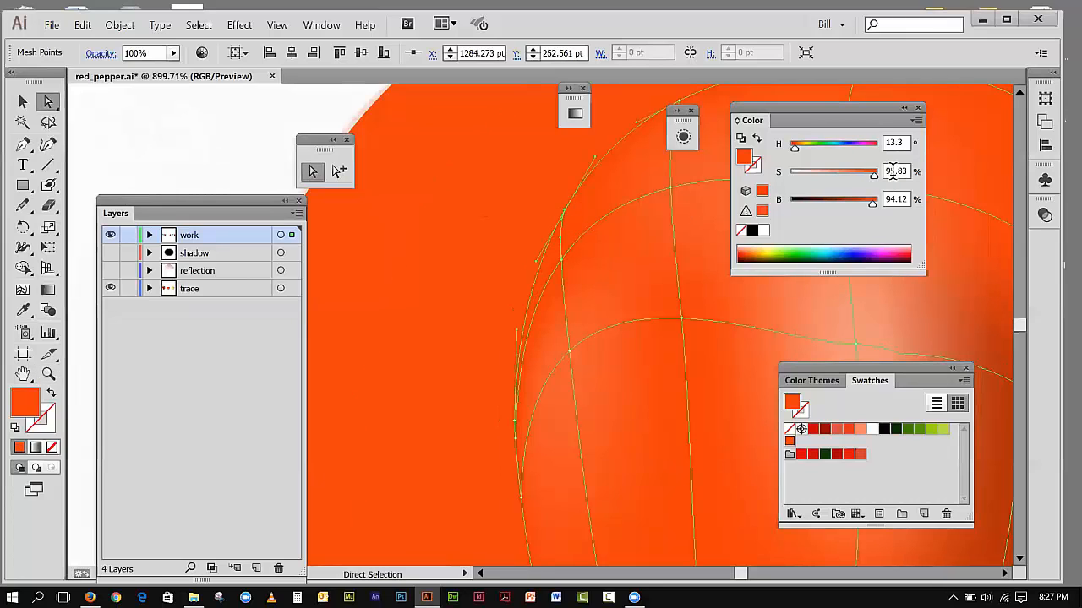
pyautogui.moveTo(875, 179); pyautogui.dragTo(860, 178)
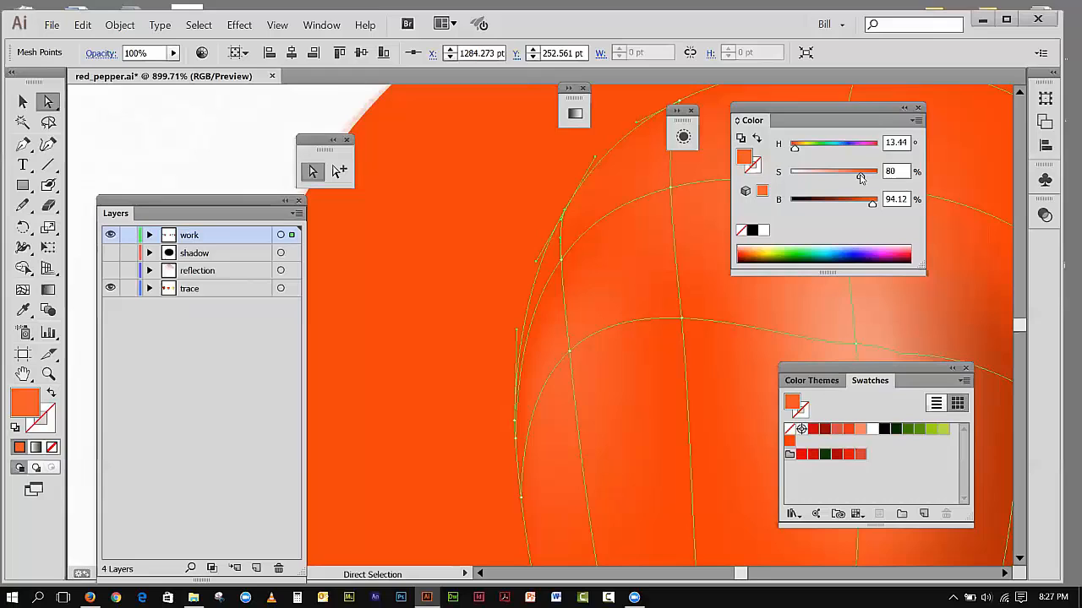
# Step: Set the saturation of the mesh point just below and inside that left-edge point to 87.92%
pyautogui.click(561, 260)
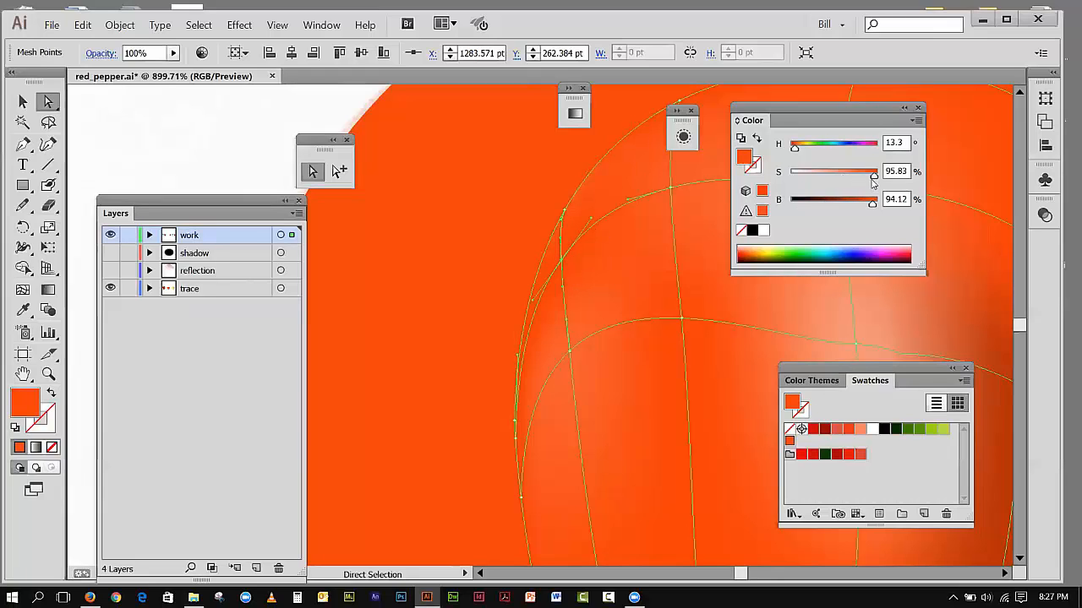
pyautogui.moveTo(875, 177); pyautogui.dragTo(865, 178)
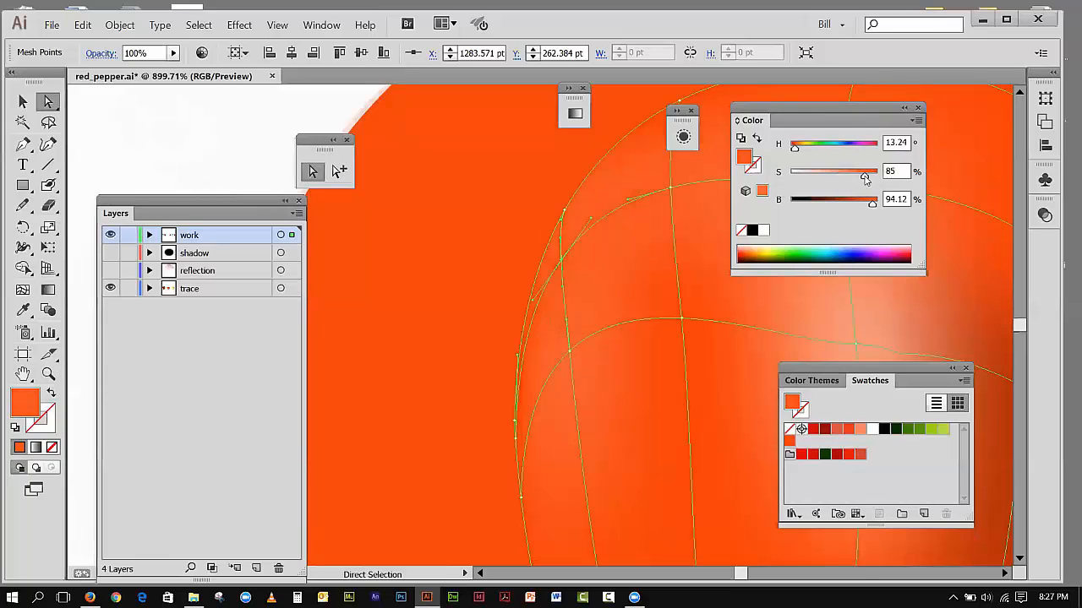
pyautogui.moveTo(865, 177); pyautogui.dragTo(868, 177)
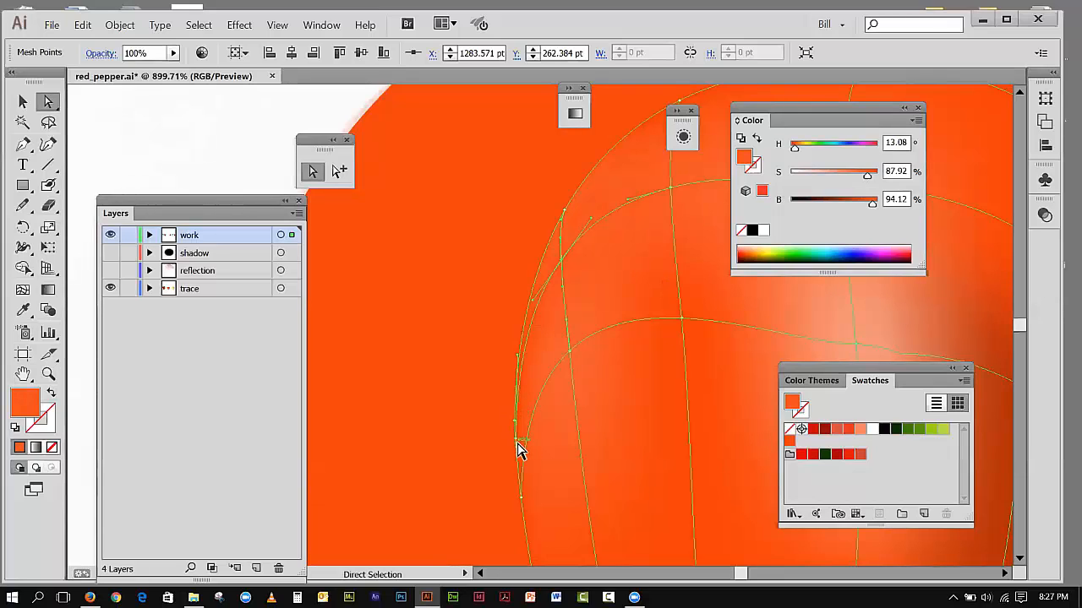
# Step: Set the saturation of the next mesh point down the center section's left edge to 82.92%, and clear the selection
pyautogui.click(516, 422)
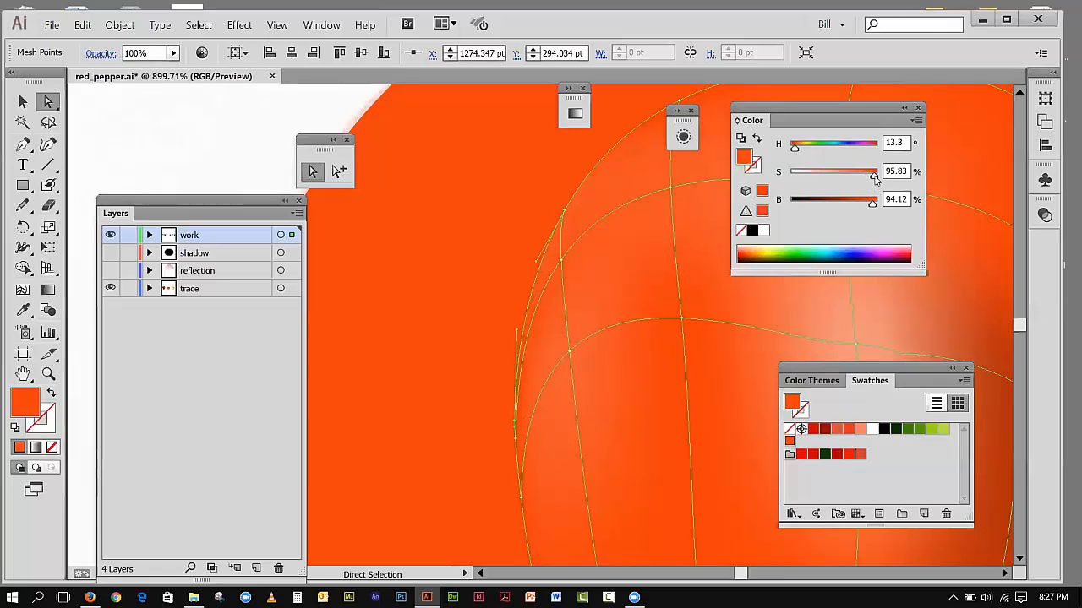
pyautogui.moveTo(877, 178); pyautogui.dragTo(865, 181)
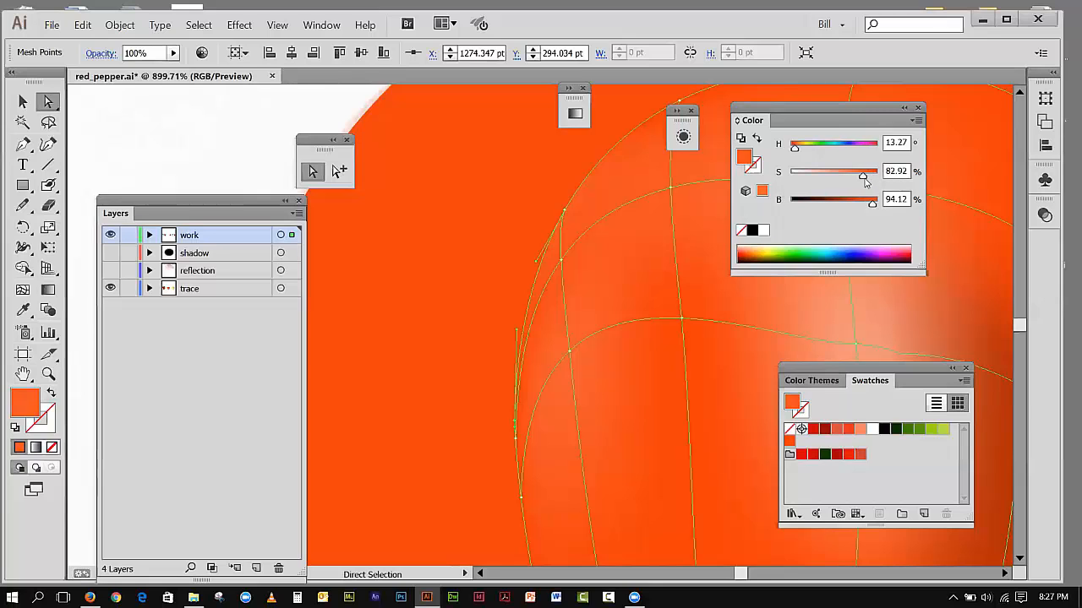
pyautogui.click(277, 25)
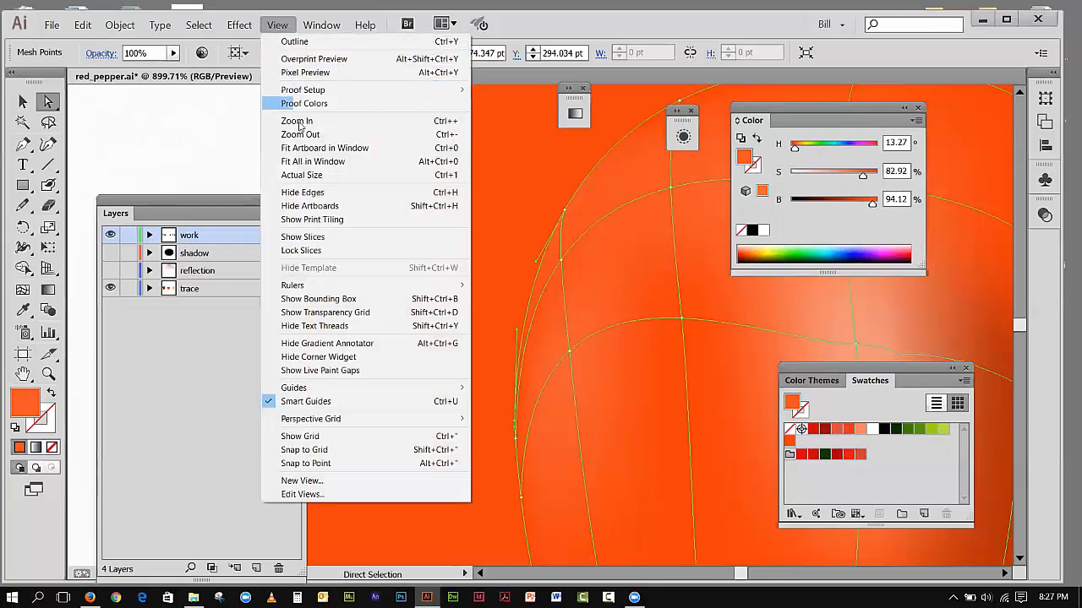
pyautogui.click(288, 145)
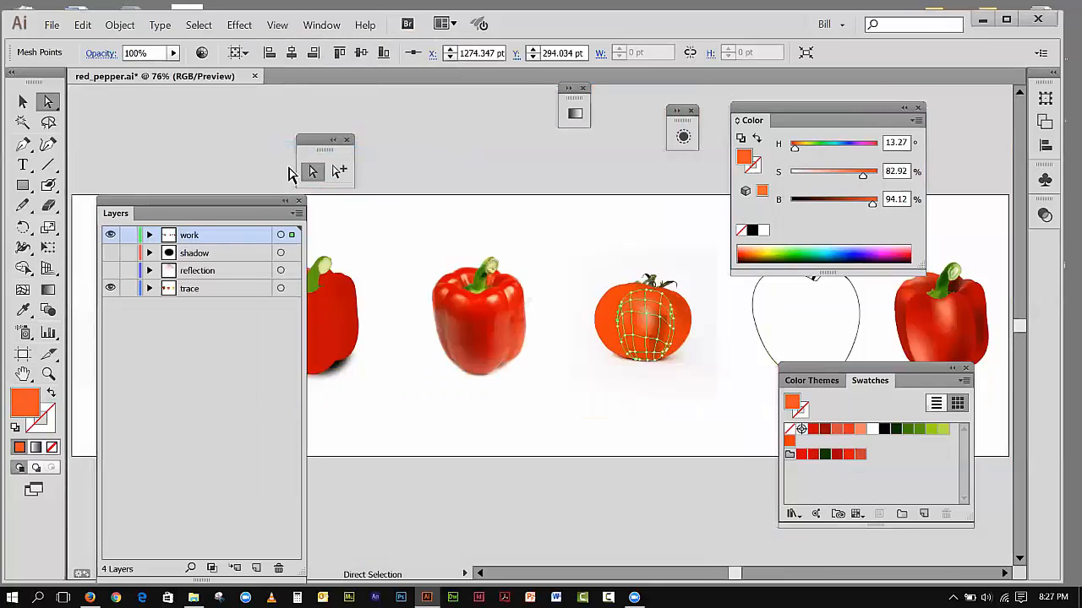
pyautogui.click(546, 233)
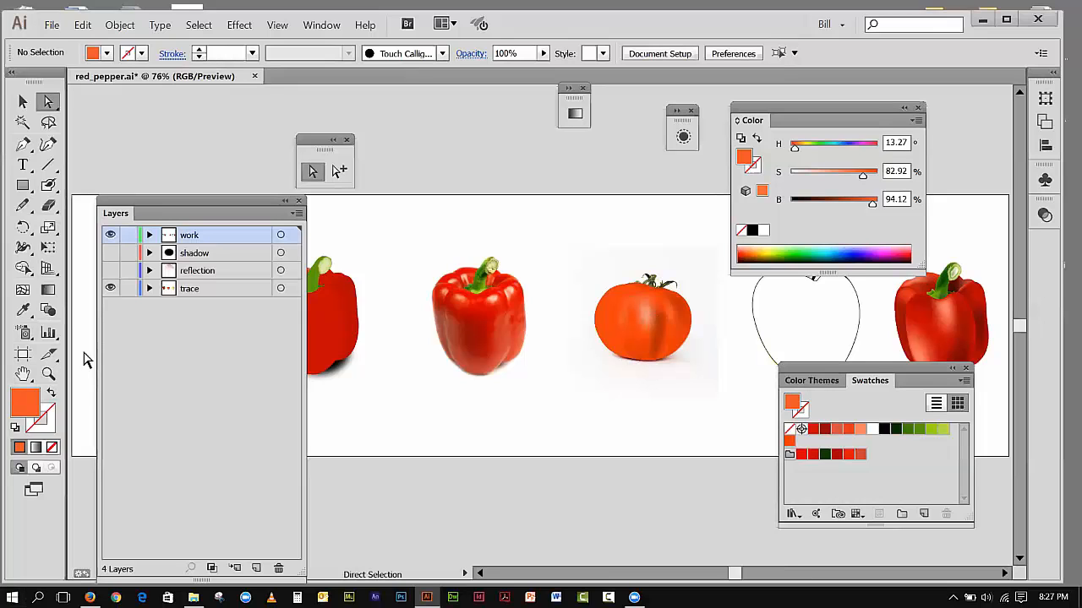
# Step: Hide and restore the work layer to compare the tomato illustration with the traced photo
pyautogui.click(49, 374)
pyautogui.moveTo(554, 254); pyautogui.dragTo(733, 389)
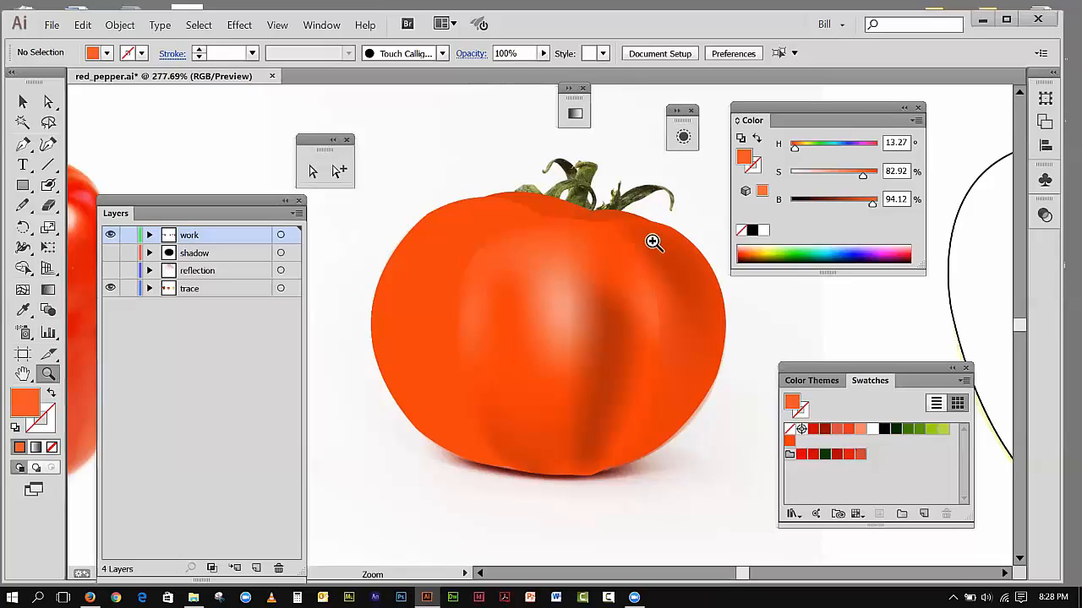
pyautogui.click(334, 171)
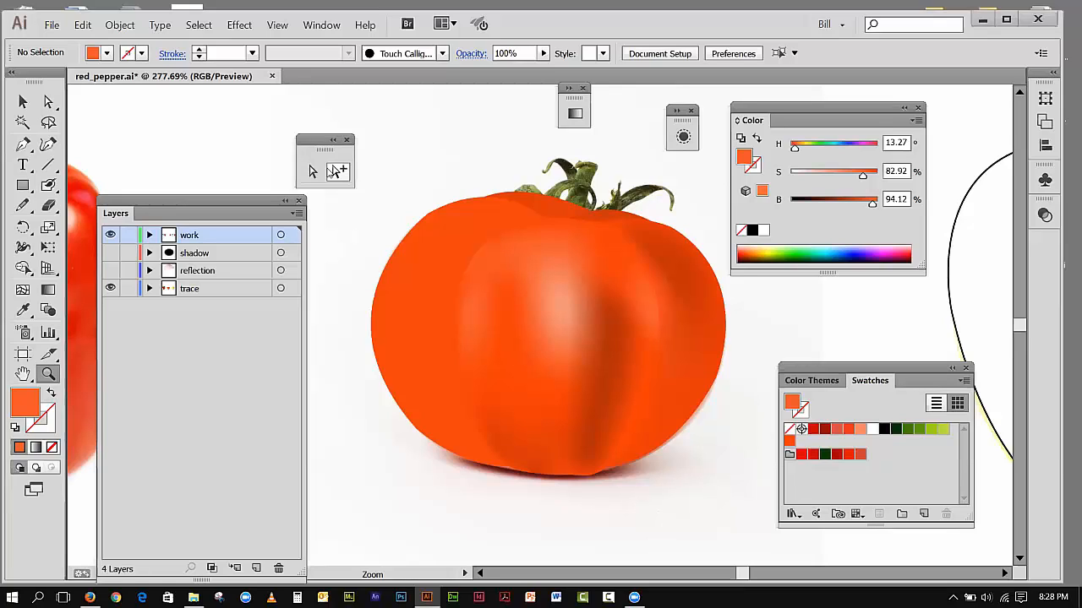
pyautogui.click(109, 235)
pyautogui.click(110, 235)
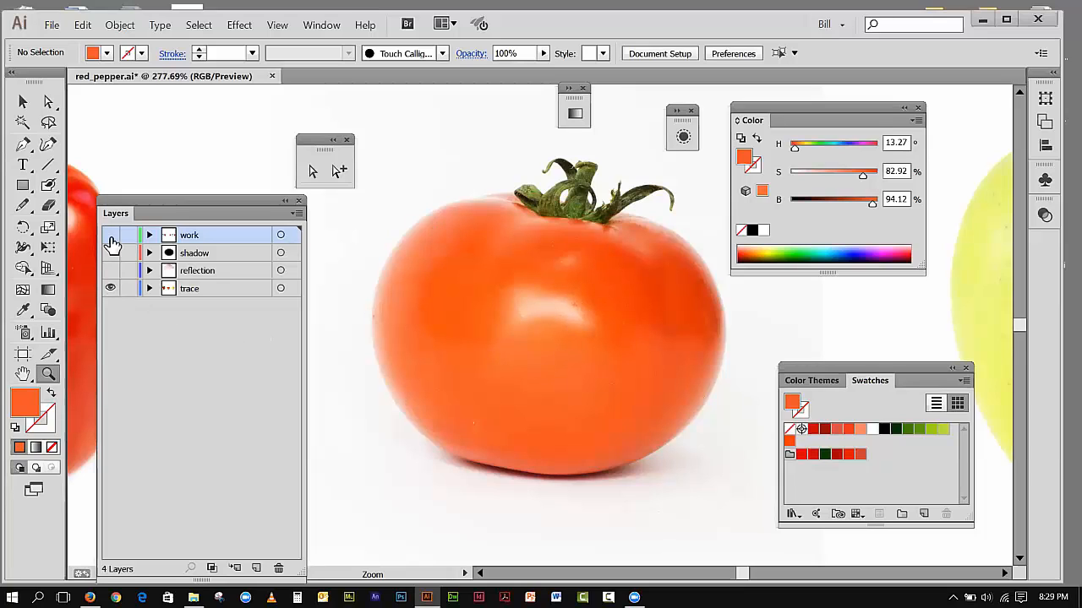
pyautogui.click(110, 236)
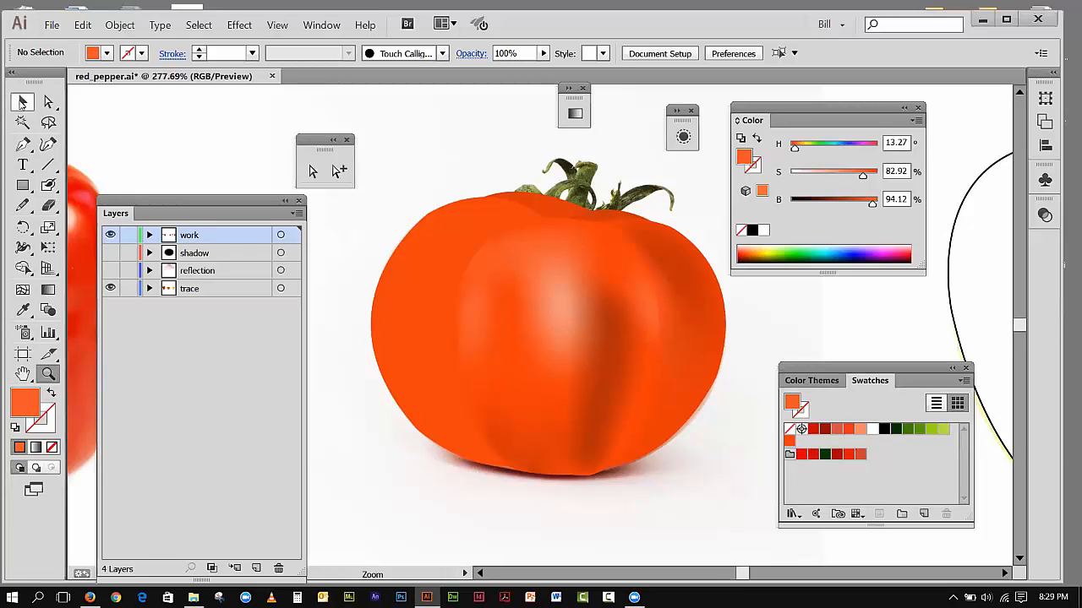
# Step: Add a mesh point just left of the center section's highlight and color it with the orange swatch at 50% saturation
pyautogui.press('v')
pyautogui.click(524, 311)
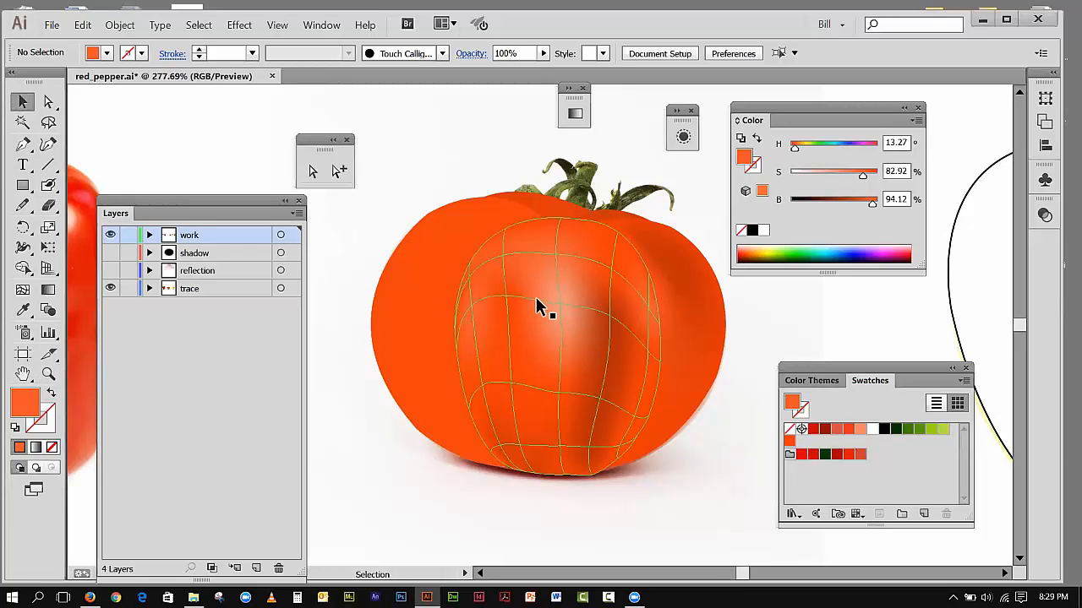
pyautogui.click(535, 295)
pyautogui.press('u')
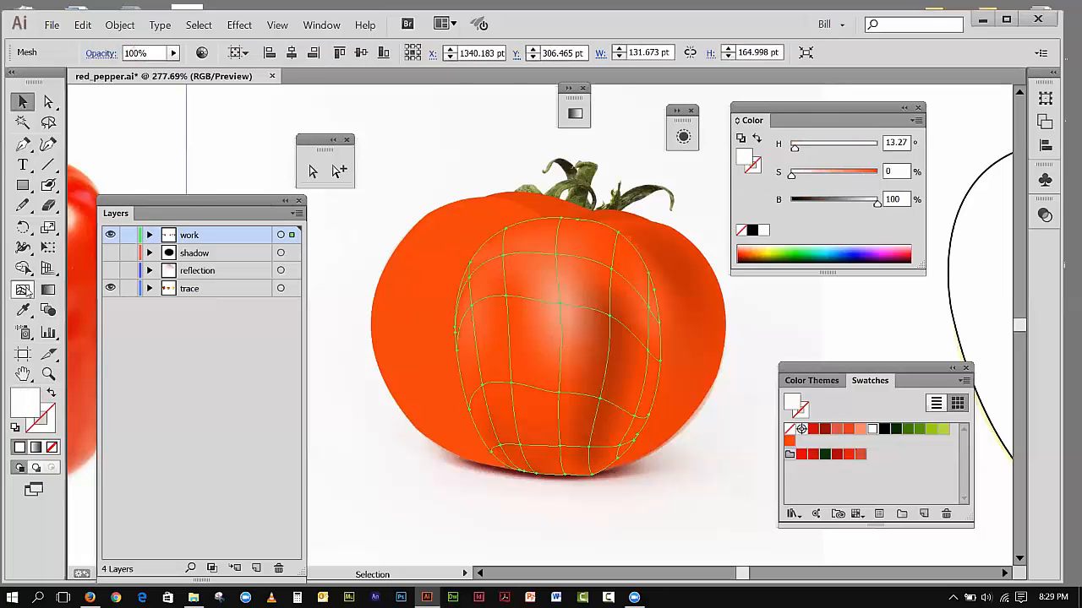
pyautogui.click(23, 290)
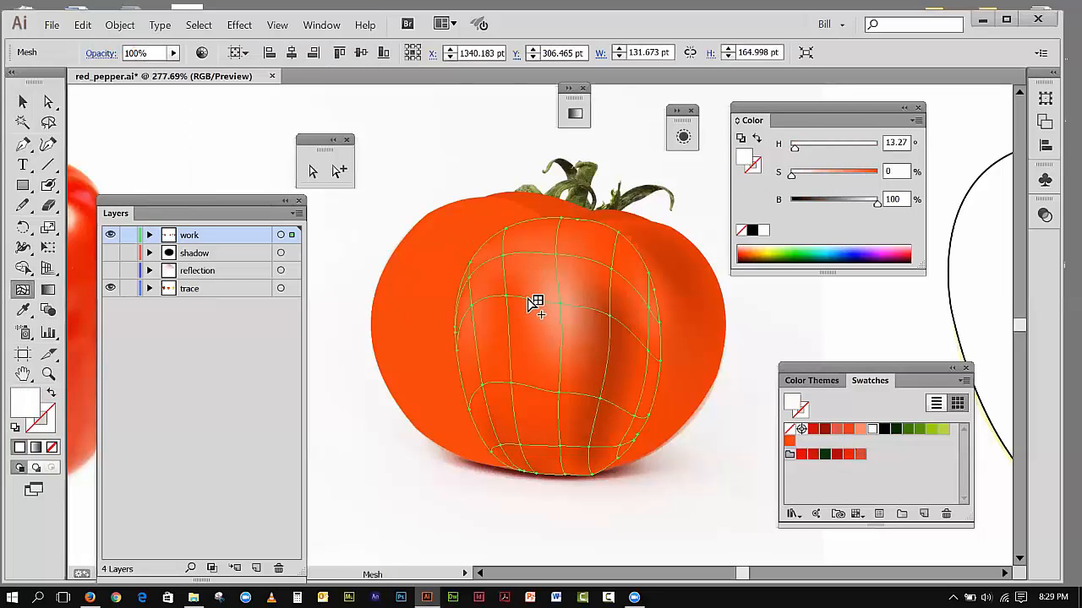
pyautogui.click(527, 297)
pyautogui.click(407, 316)
pyautogui.hotkey('ctrl', 'z')
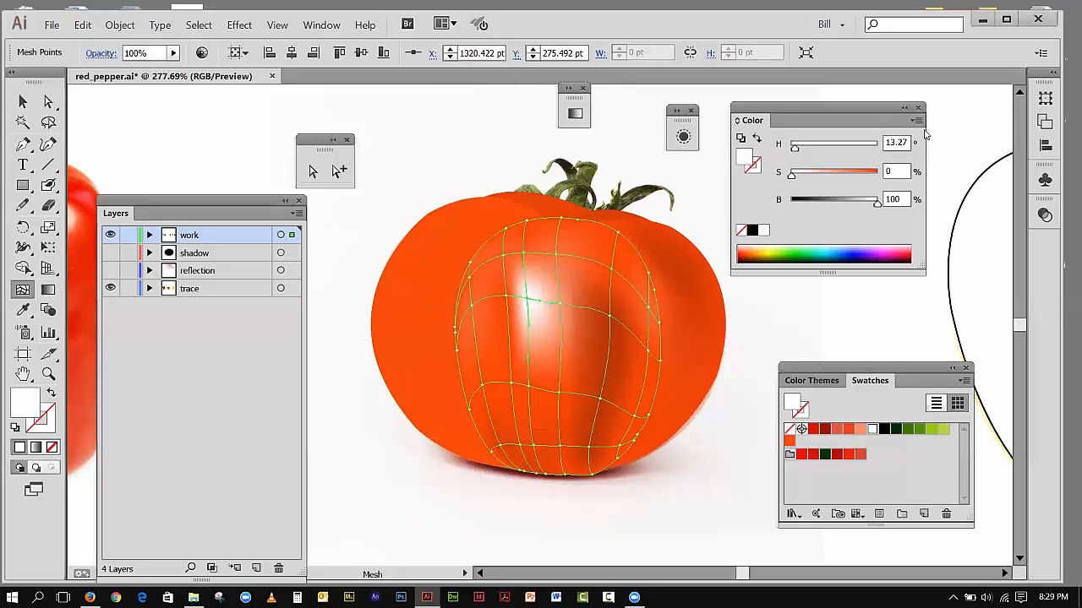
pyautogui.click(789, 441)
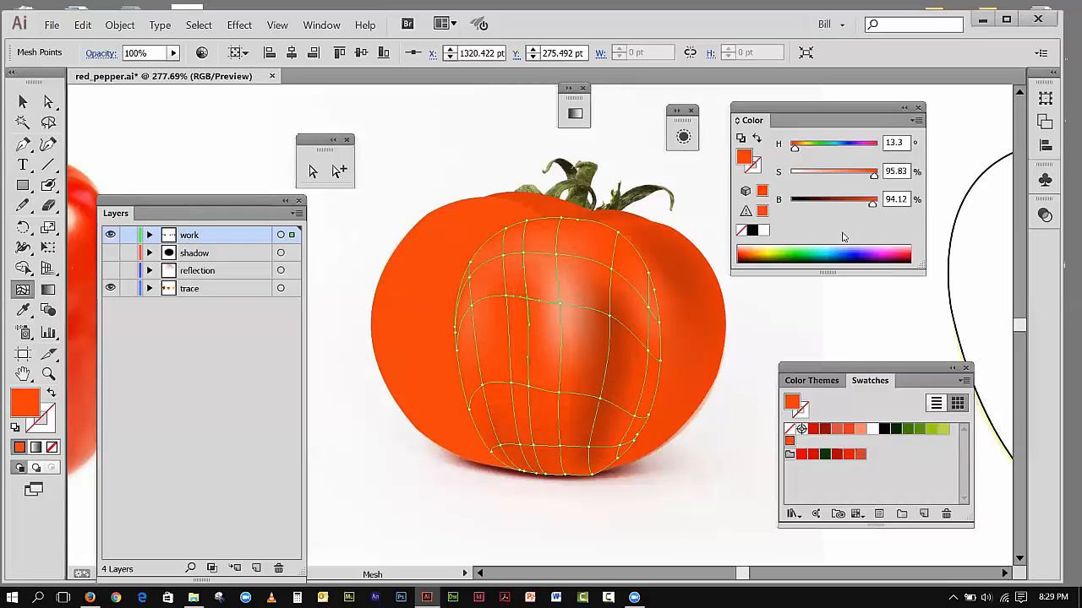
pyautogui.moveTo(873, 177); pyautogui.dragTo(834, 178)
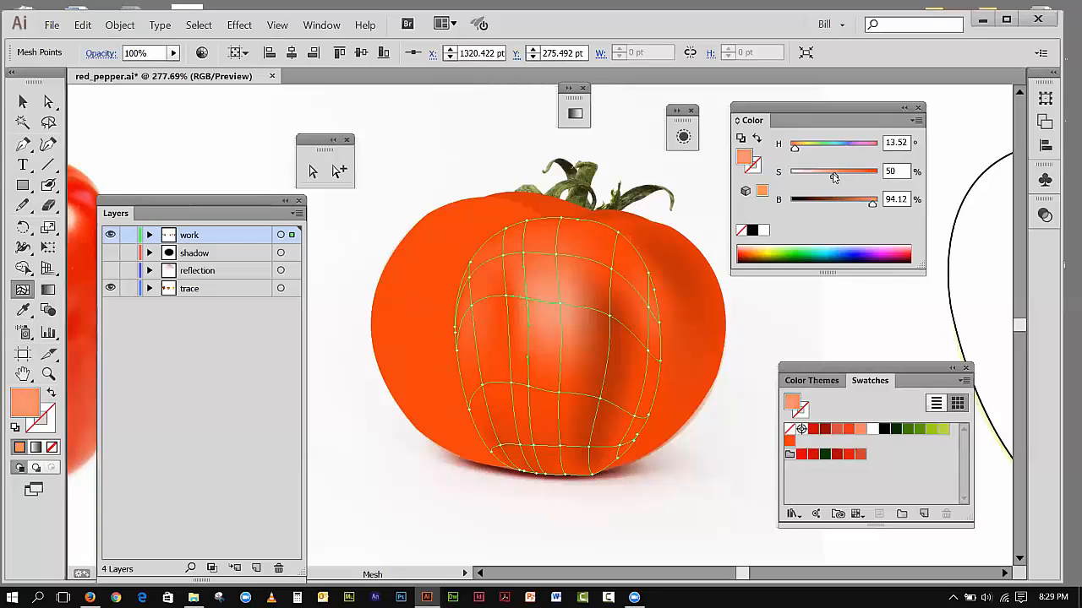
# Step: Add a mesh point farther left of the center section's highlight and color it with the orange swatch at 65.83% saturation
pyautogui.click(505, 299)
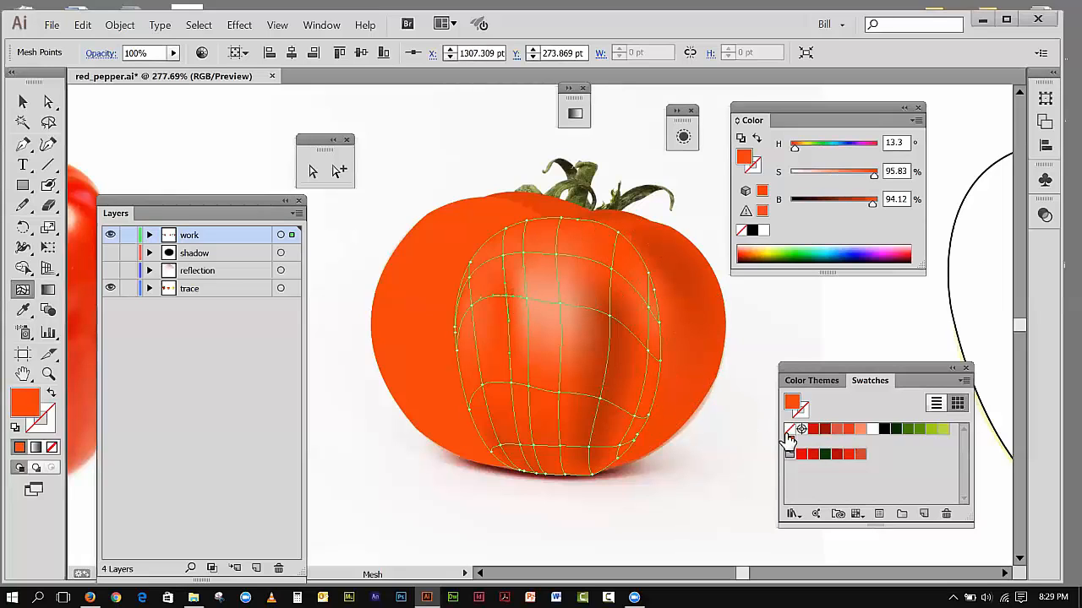
pyautogui.moveTo(791, 446); pyautogui.dragTo(791, 442)
pyautogui.moveTo(874, 176); pyautogui.dragTo(848, 177)
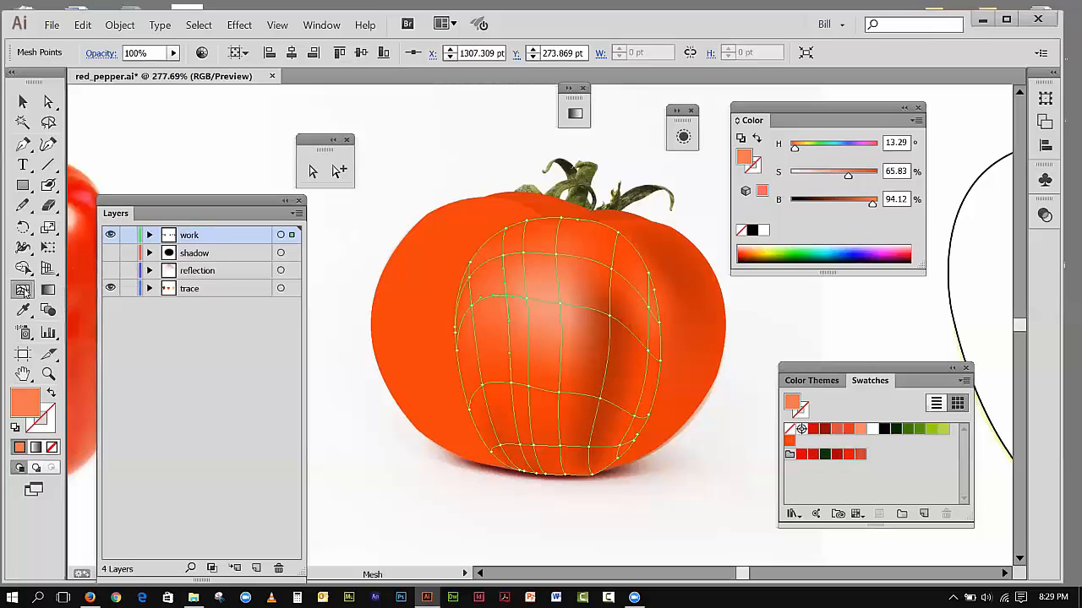
# Step: Add a mesh point in the lower part of the highlight and color it with the orange swatch at 39.17% saturation
pyautogui.click(547, 323)
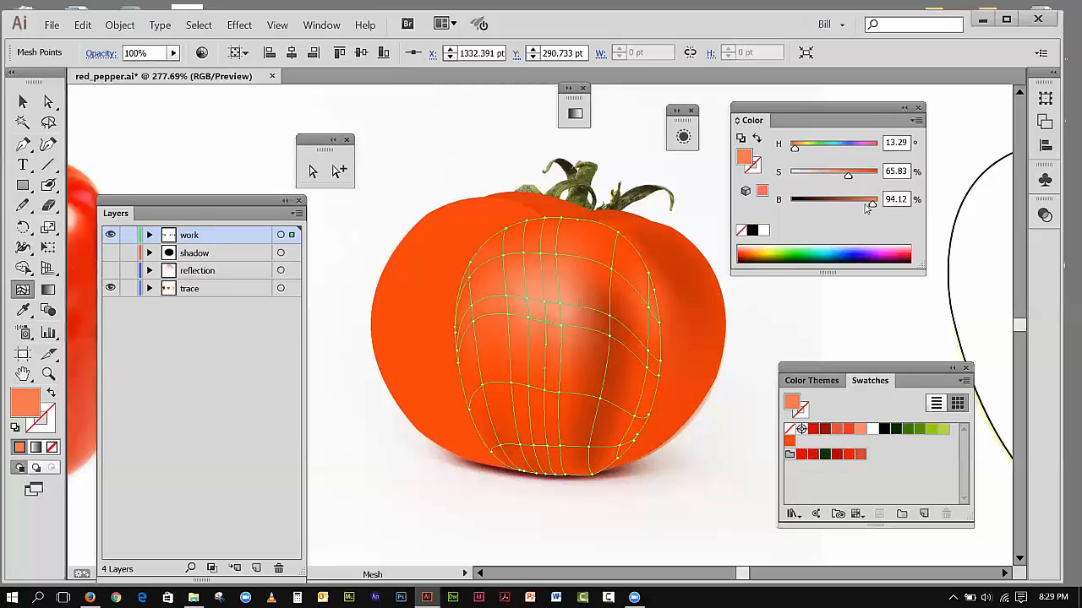
pyautogui.click(790, 441)
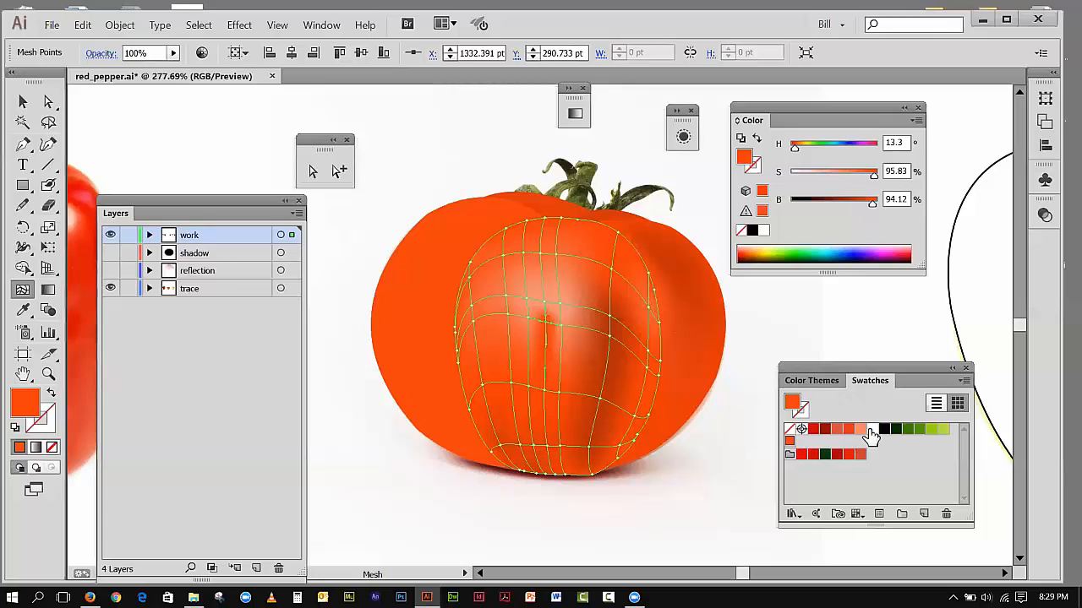
pyautogui.moveTo(873, 174); pyautogui.dragTo(820, 178)
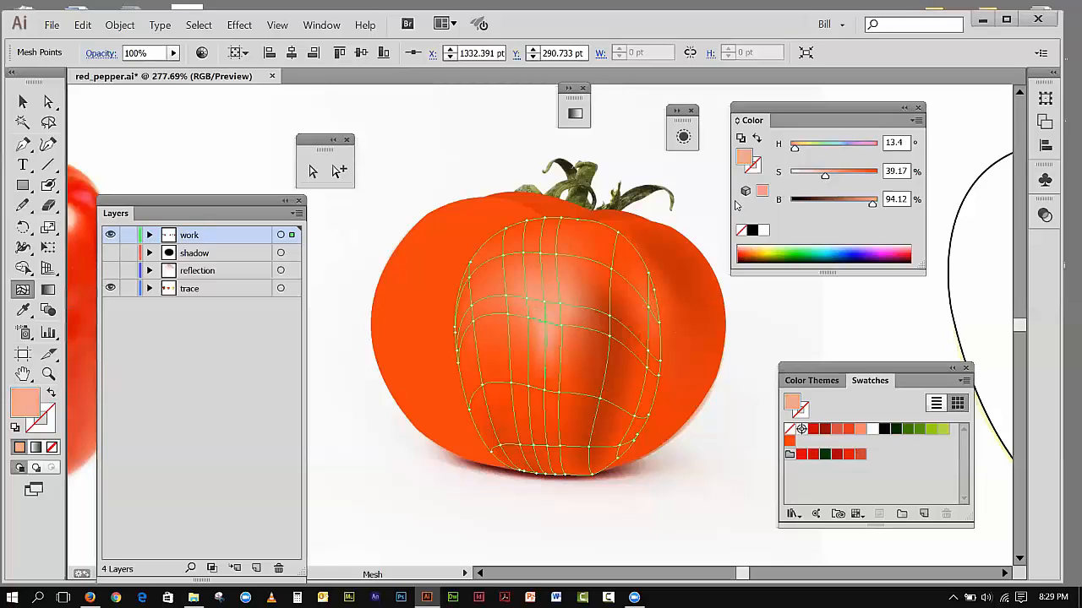
# Step: Set the saturation of the mesh point directly above, at the highlight's center, to 35.83%, and deselect the mesh
pyautogui.click(550, 305)
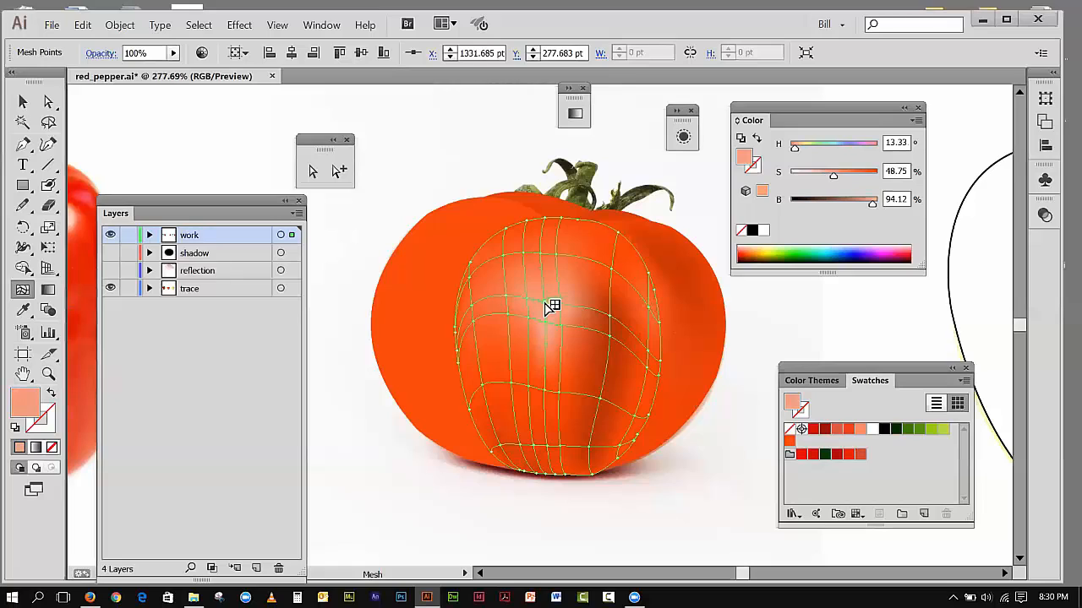
pyautogui.moveTo(833, 177); pyautogui.dragTo(823, 177)
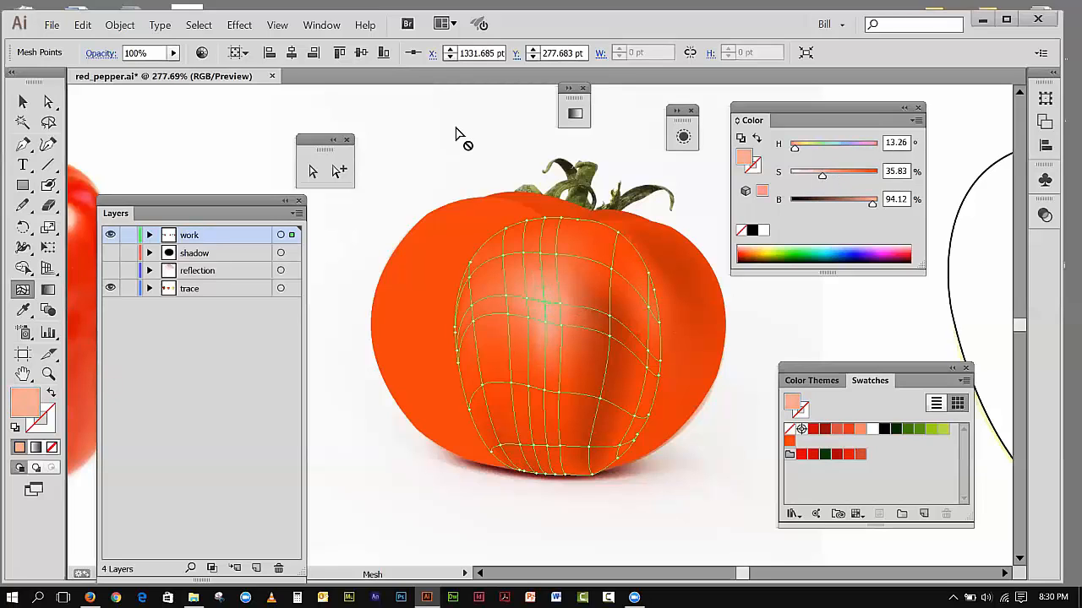
pyautogui.click(22, 103)
pyautogui.click(107, 110)
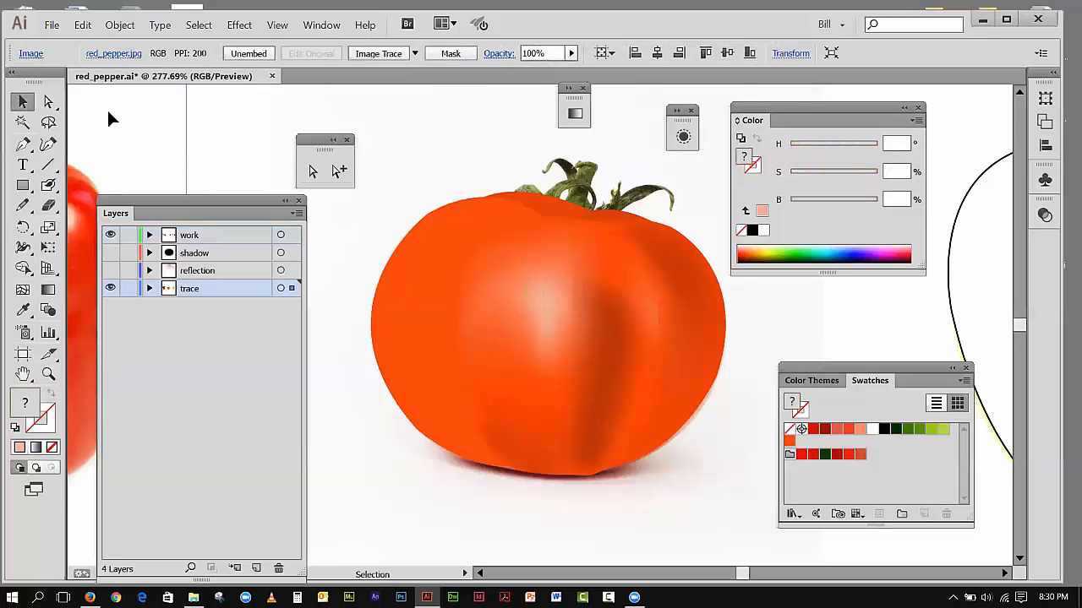
pyautogui.click(279, 25)
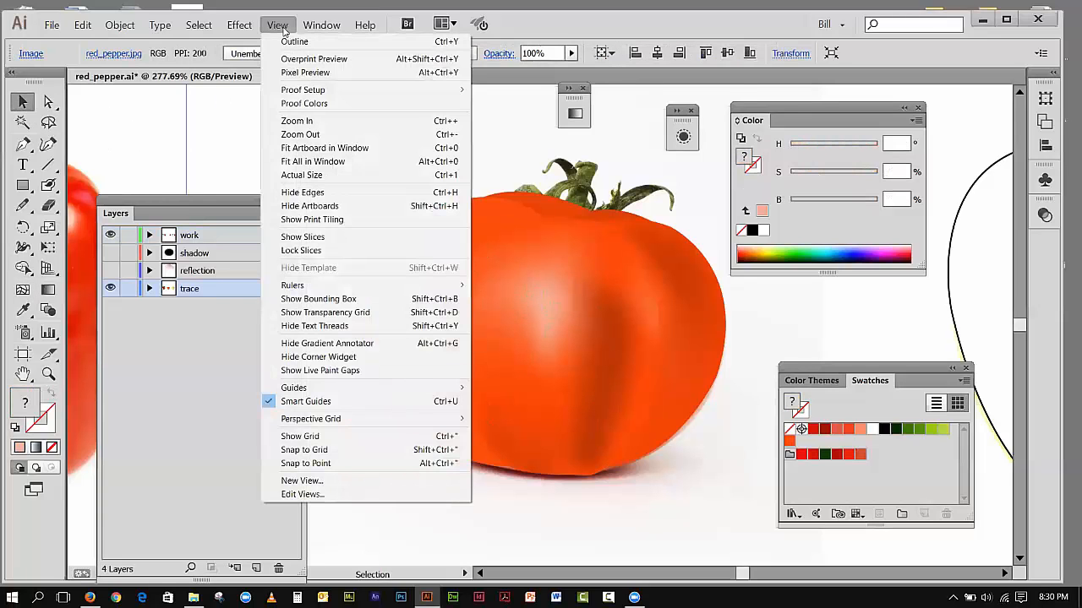
pyautogui.click(82, 129)
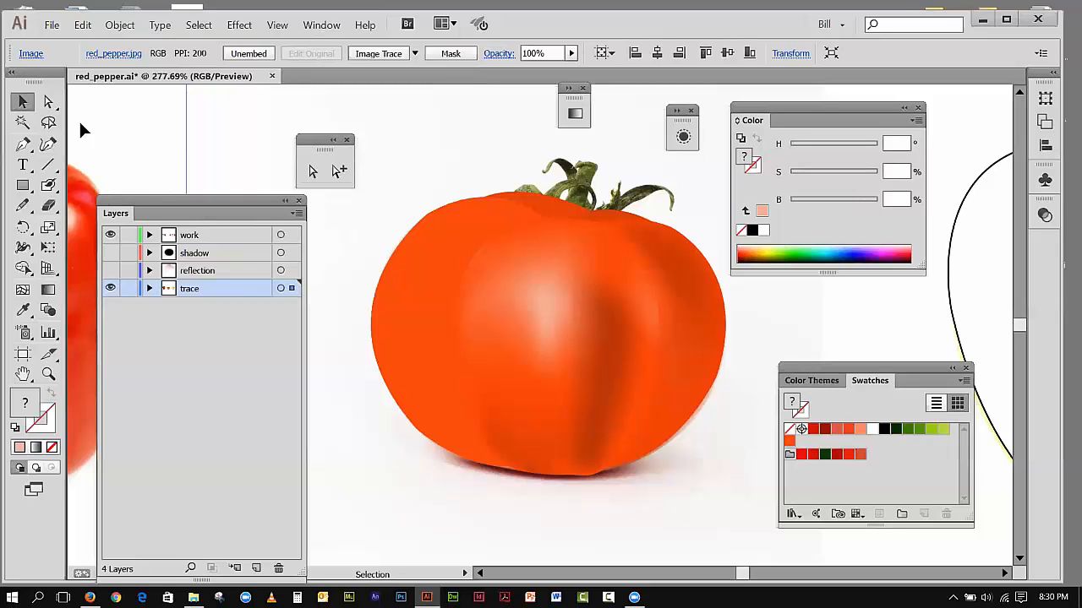
# Step: Spread the four mesh points around the highlight slightly outward, placing the two right-hand ones at about X 1347 pt
pyautogui.click(48, 102)
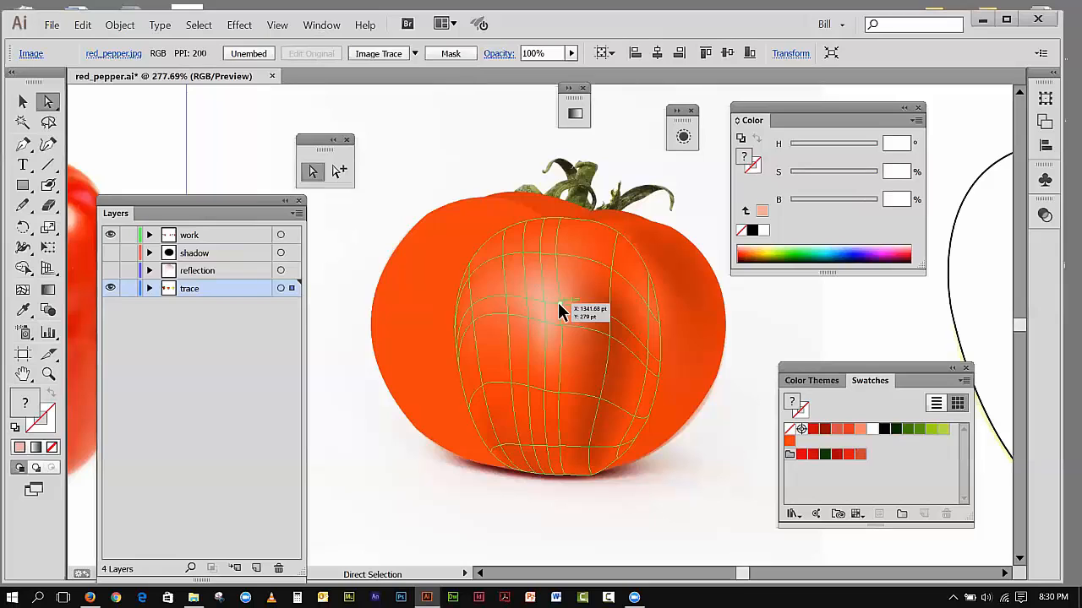
pyautogui.click(559, 303)
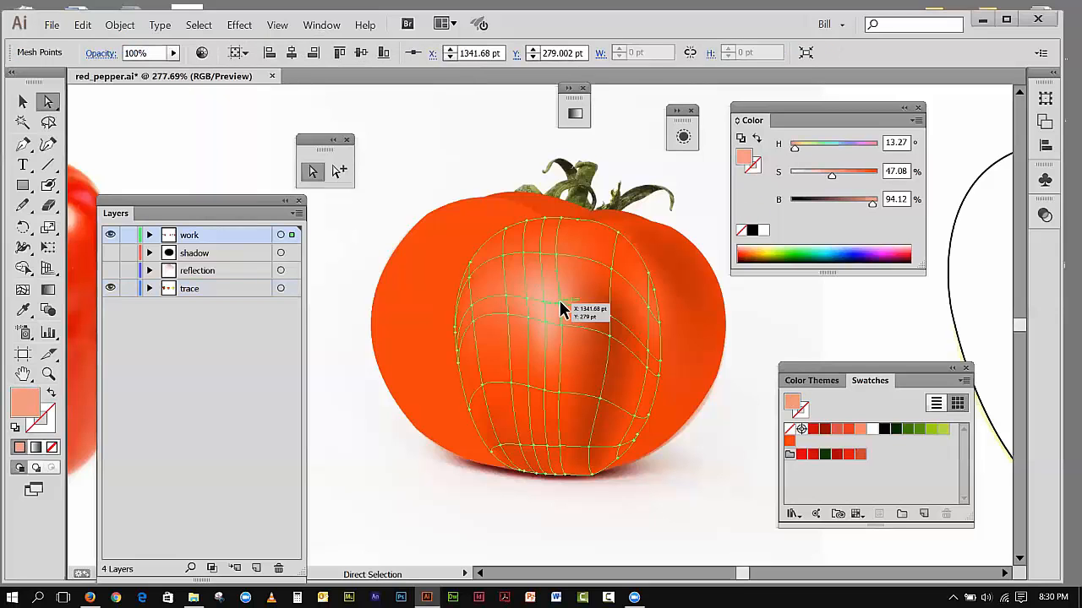
pyautogui.moveTo(561, 300); pyautogui.dragTo(574, 301)
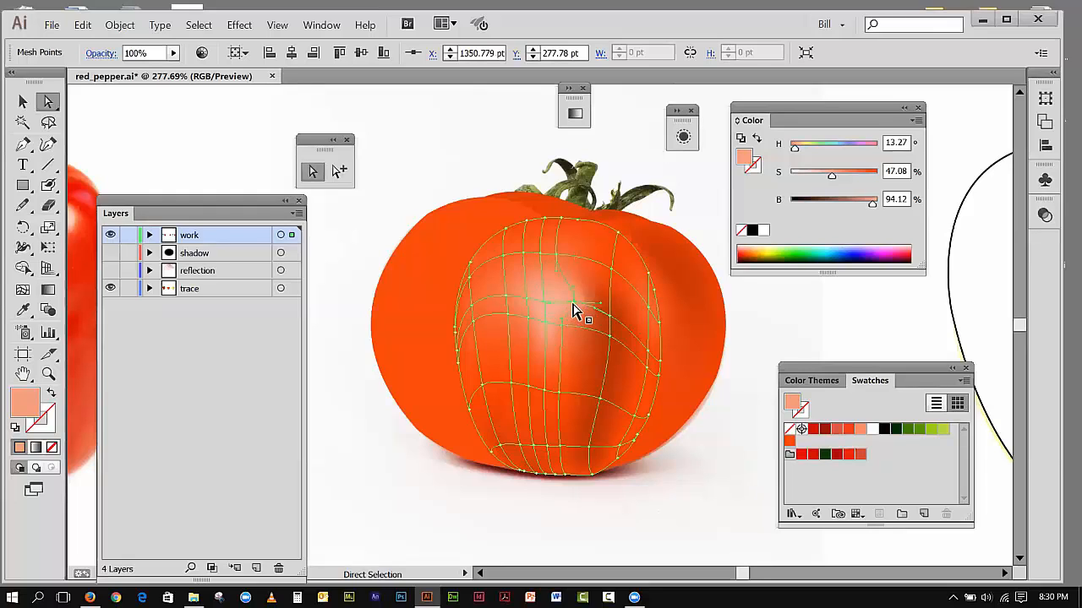
pyautogui.moveTo(574, 304); pyautogui.dragTo(557, 312)
pyautogui.moveTo(561, 300); pyautogui.dragTo(566, 299)
pyautogui.moveTo(524, 299); pyautogui.dragTo(520, 296)
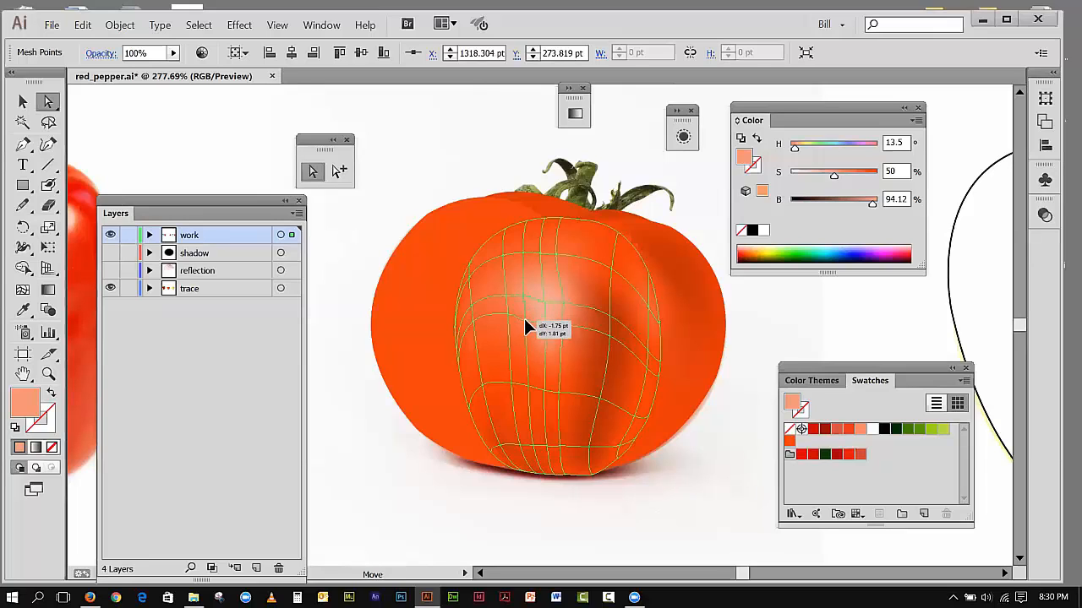
pyautogui.moveTo(524, 318); pyautogui.dragTo(524, 322)
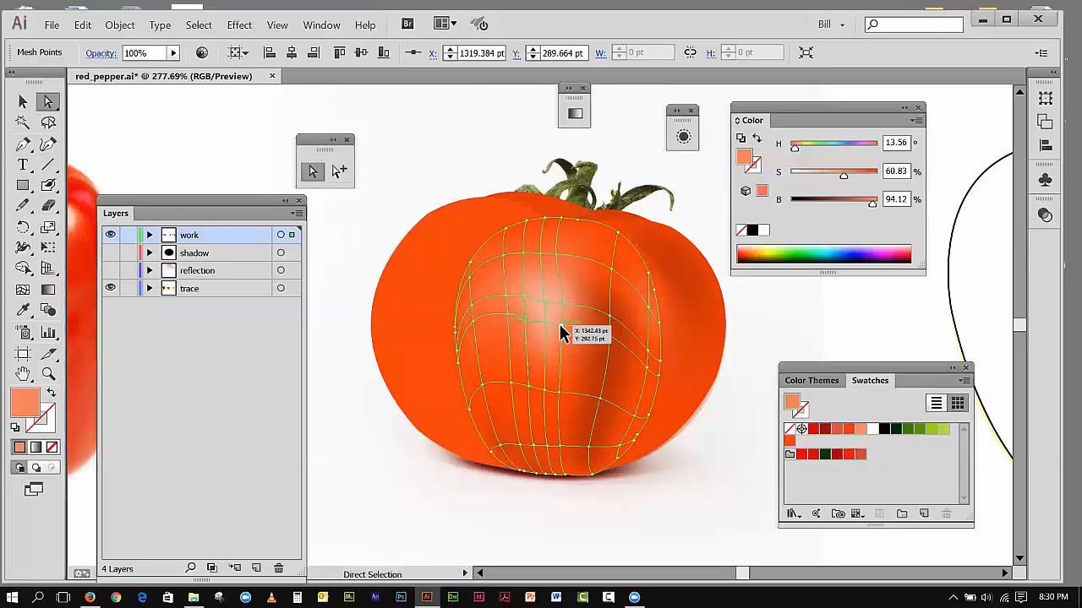
pyautogui.moveTo(561, 327); pyautogui.dragTo(567, 327)
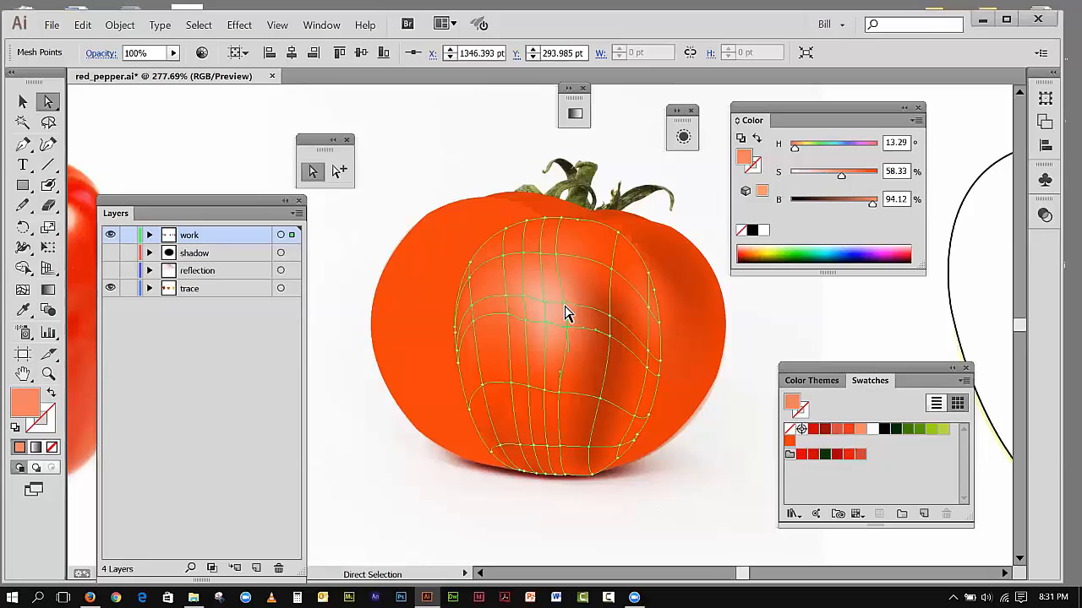
pyautogui.moveTo(564, 304); pyautogui.dragTo(567, 302)
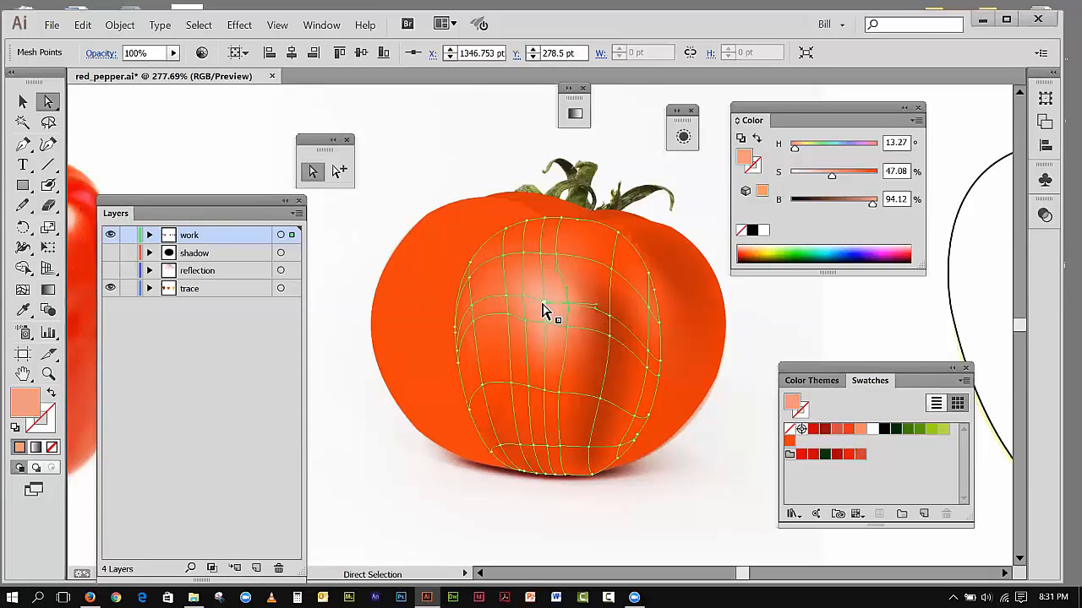
# Step: Set the saturation of the mesh point at the highlight's center to 15%, and clear the selection
pyautogui.moveTo(544, 324); pyautogui.dragTo(547, 302)
pyautogui.moveTo(821, 179); pyautogui.dragTo(816, 181)
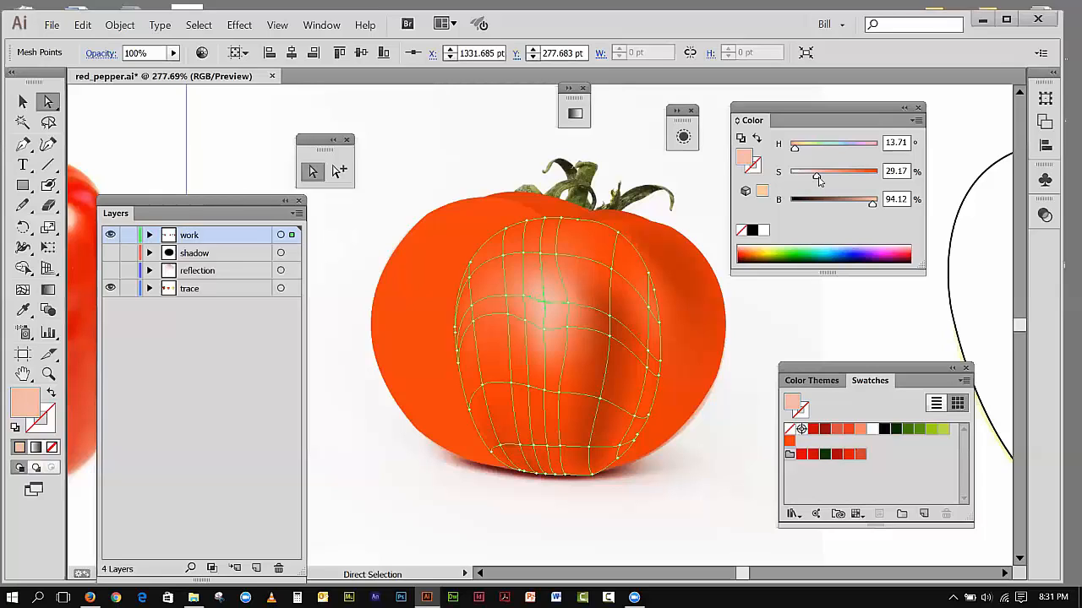
pyautogui.moveTo(817, 181); pyautogui.dragTo(814, 185)
pyautogui.moveTo(807, 178); pyautogui.dragTo(803, 178)
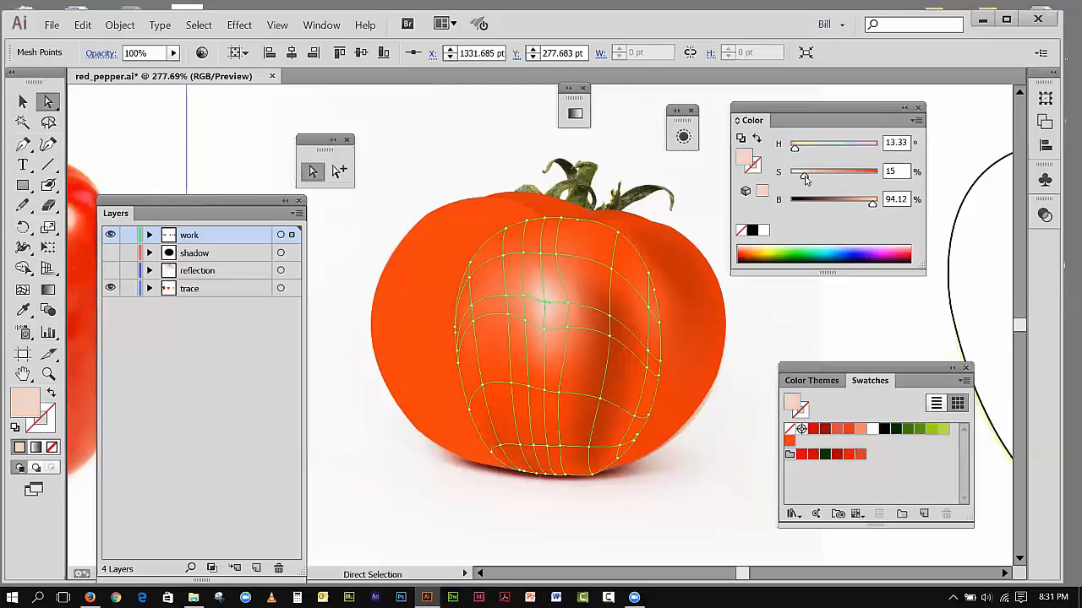
pyautogui.click(225, 156)
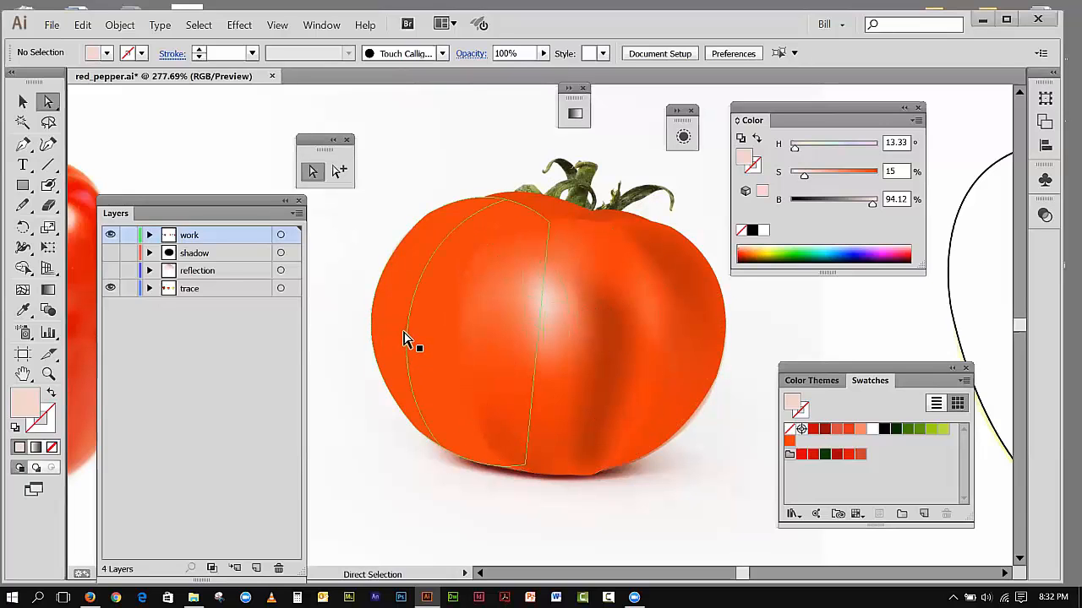
# Step: Add a mesh point near the center section's lower-right bottom edge, colored with the orange swatch at 70.98% brightness using HSB values
pyautogui.click(613, 475)
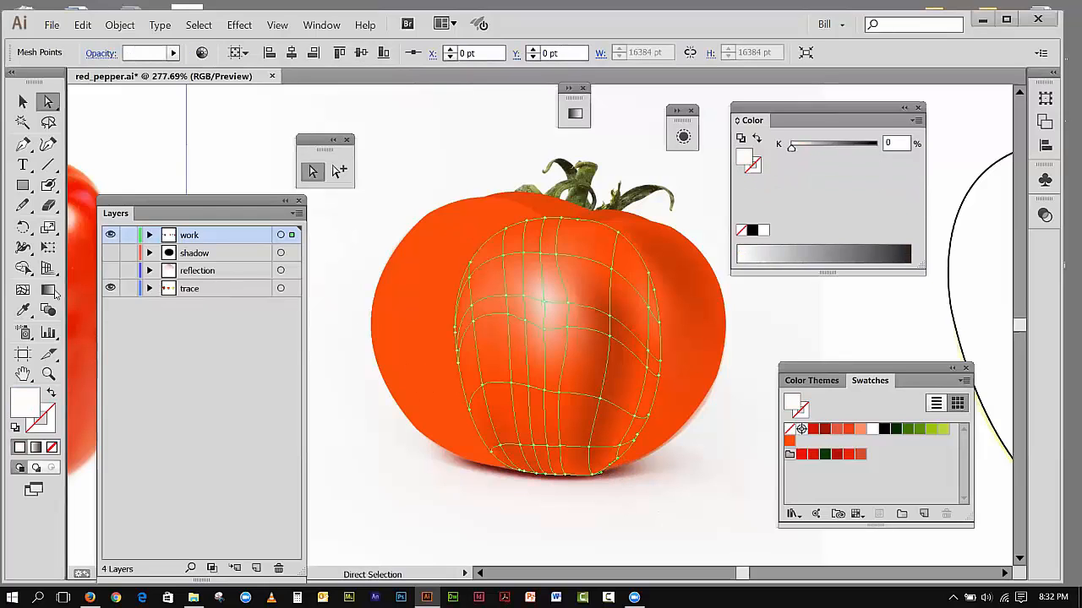
pyautogui.click(23, 289)
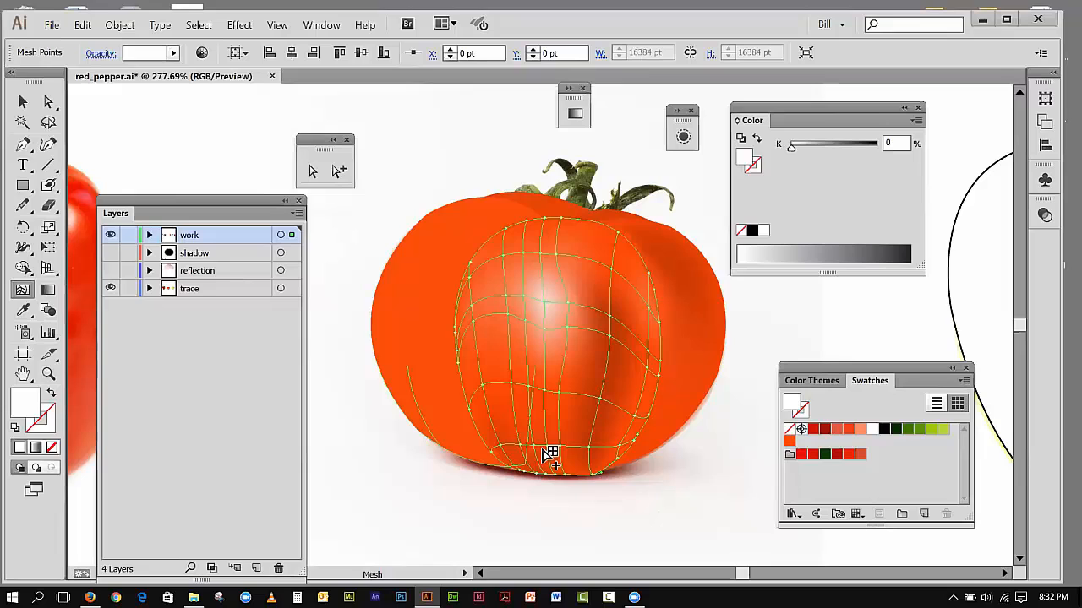
pyautogui.click(601, 464)
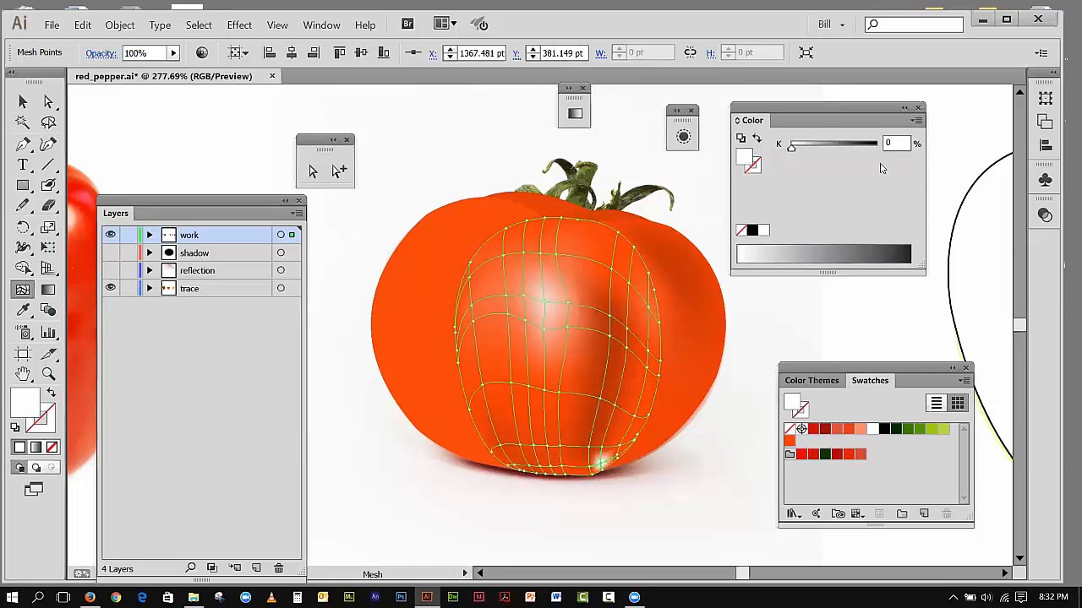
pyautogui.click(790, 444)
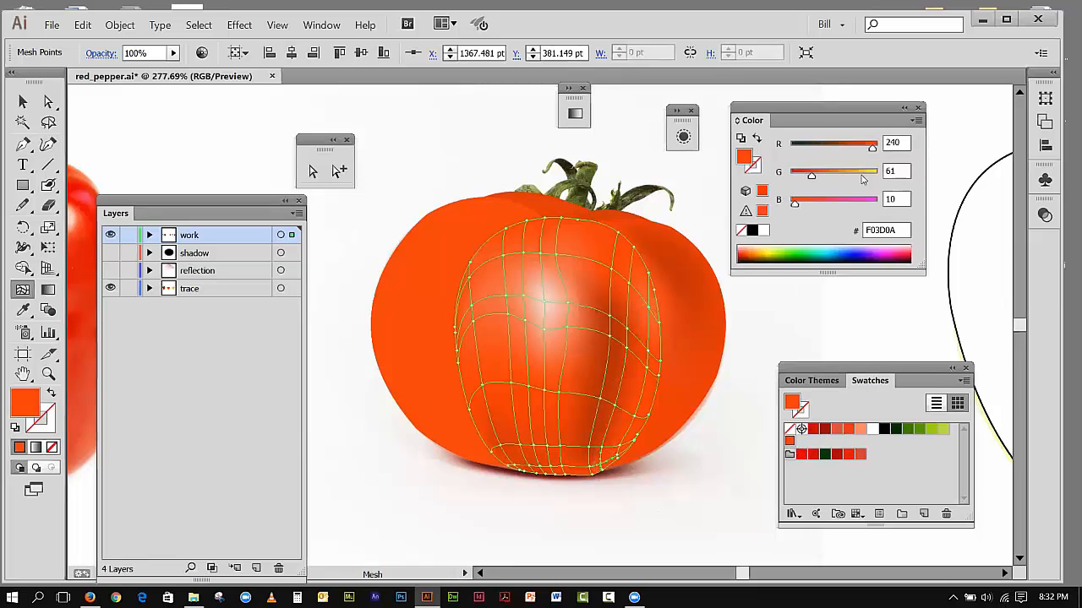
pyautogui.click(917, 120)
pyautogui.click(944, 168)
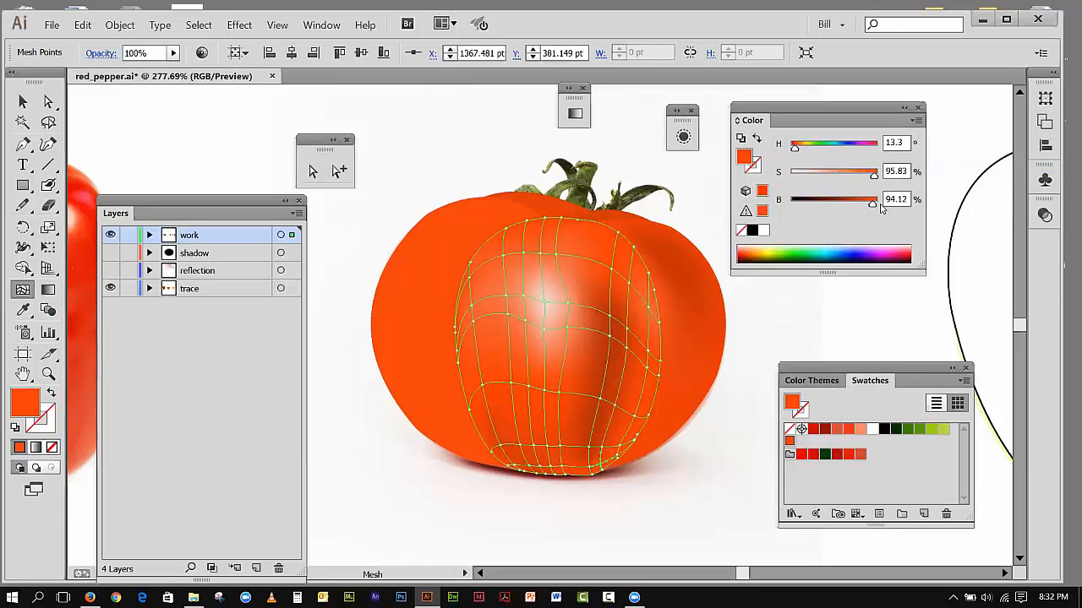
pyautogui.moveTo(872, 207); pyautogui.dragTo(852, 207)
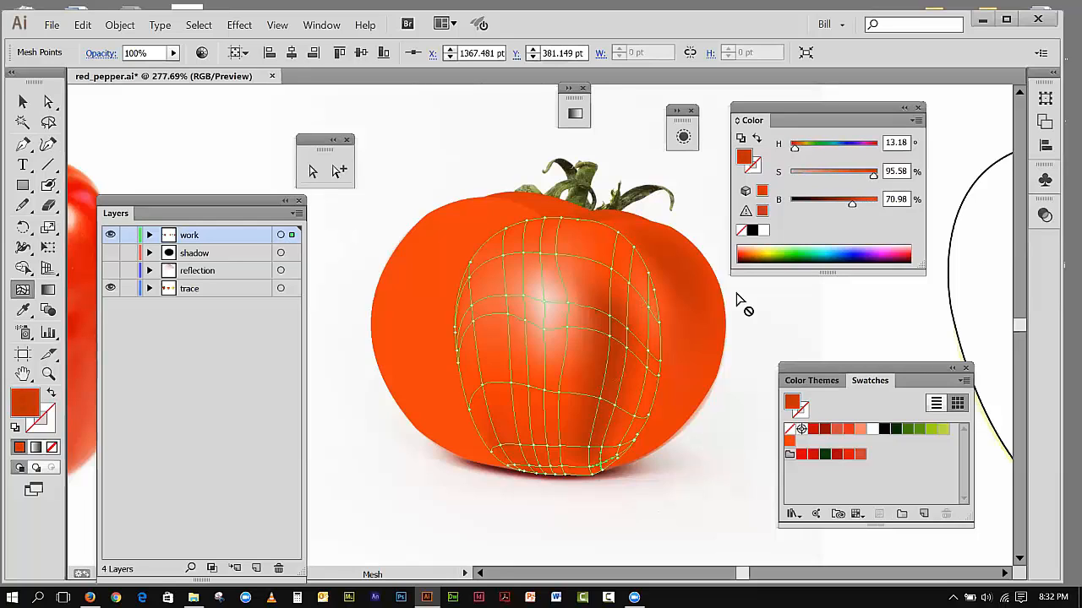
# Step: Set the brightness of the mesh point up and right of the new one to 81.96%, and the edge point just below it to 78.04%
pyautogui.click(627, 449)
pyautogui.moveTo(871, 205); pyautogui.dragTo(862, 205)
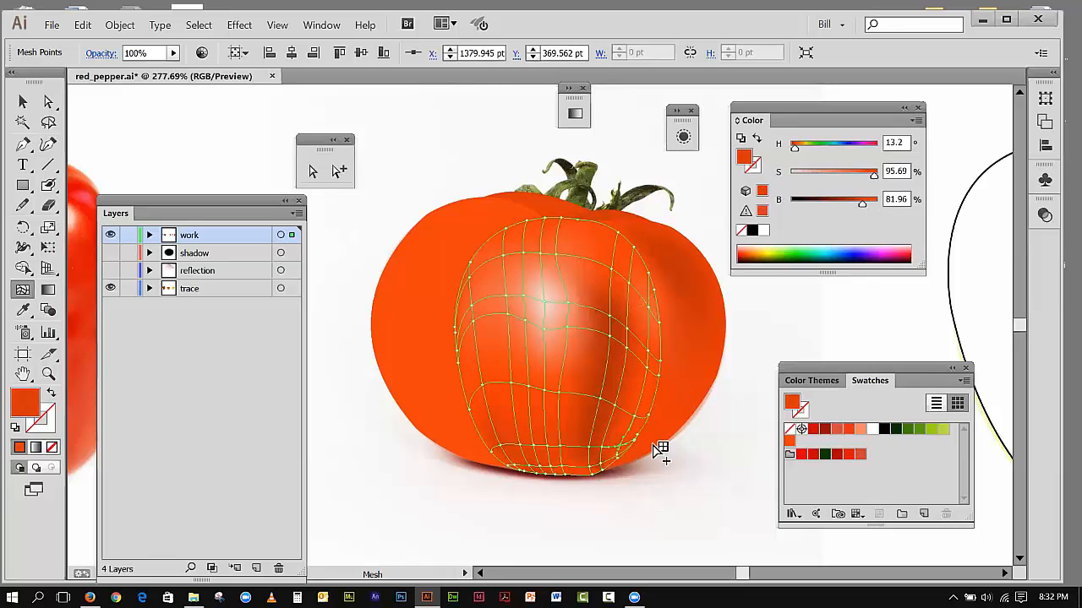
pyautogui.click(608, 476)
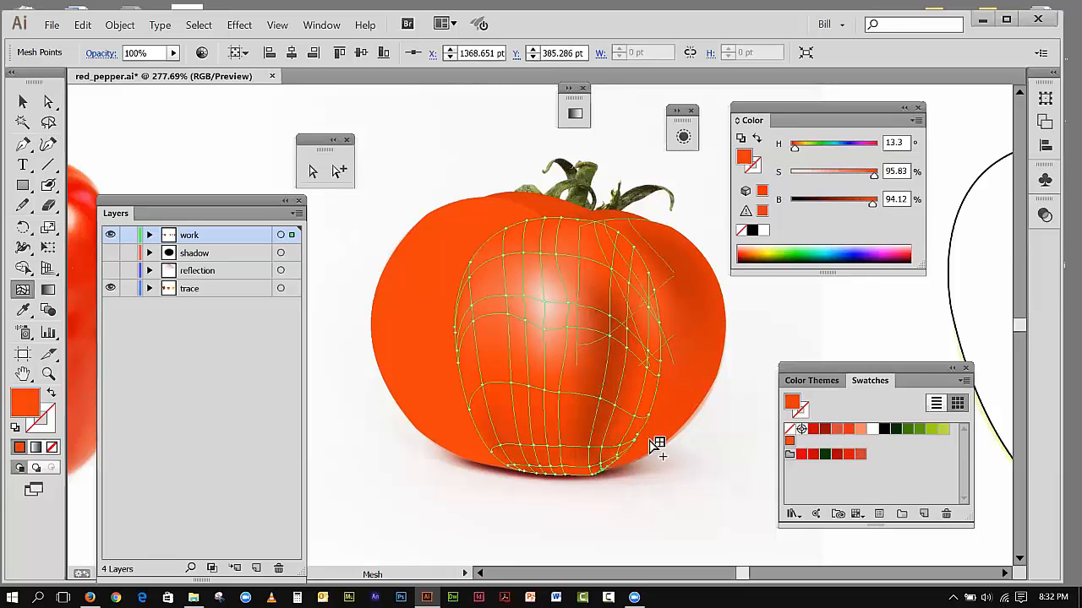
pyautogui.moveTo(873, 206); pyautogui.dragTo(858, 205)
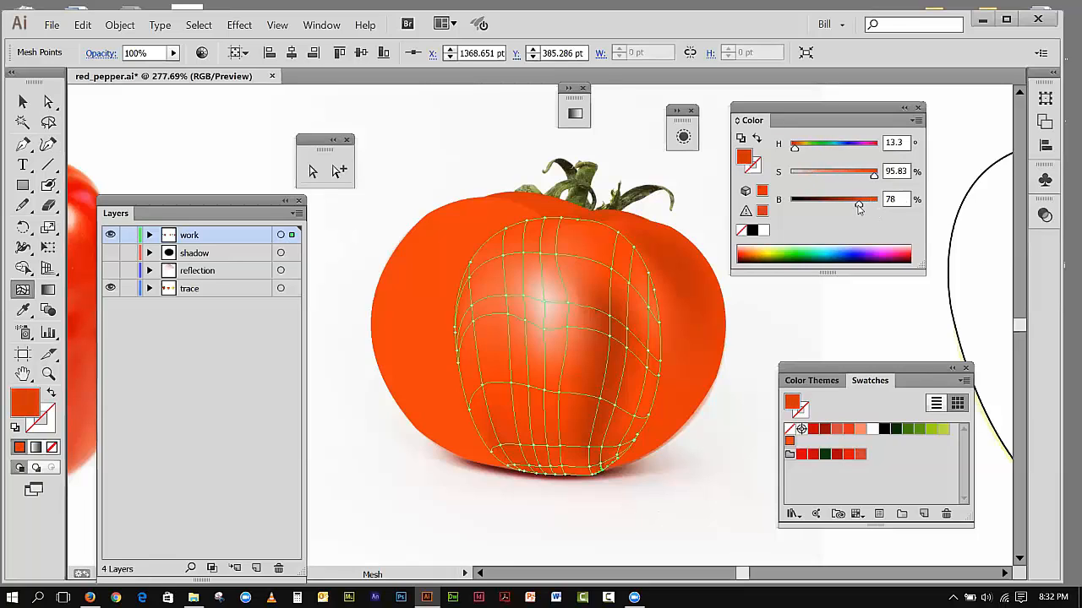
# Step: Set the brightness of the mesh point just left of the new one to 72.94% and the lower-right edge point to 78.04%, and deselect the mesh
pyautogui.click(598, 474)
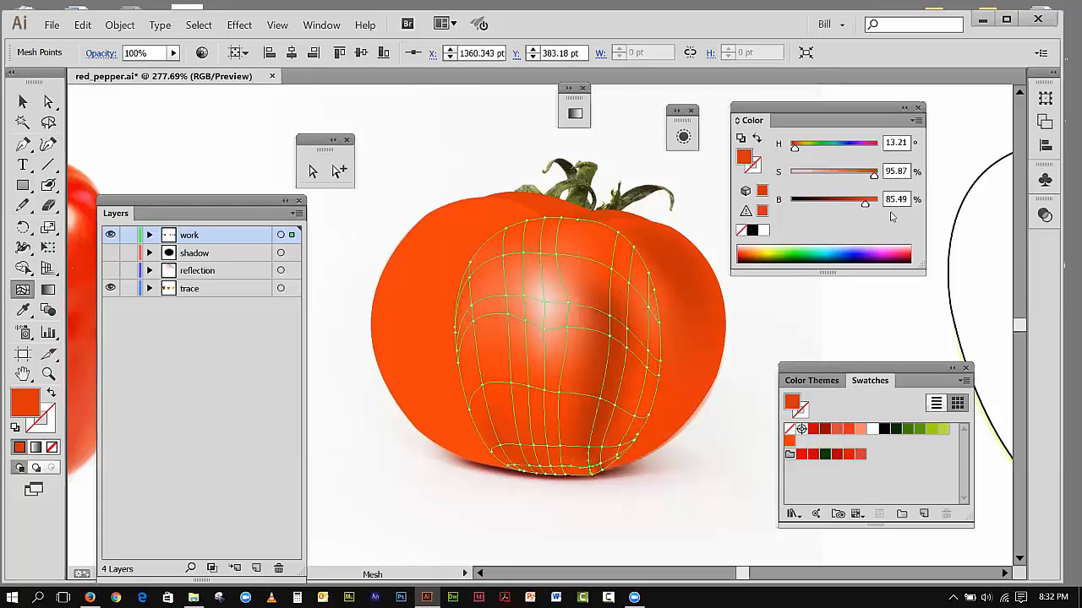
pyautogui.moveTo(865, 208); pyautogui.dragTo(856, 212)
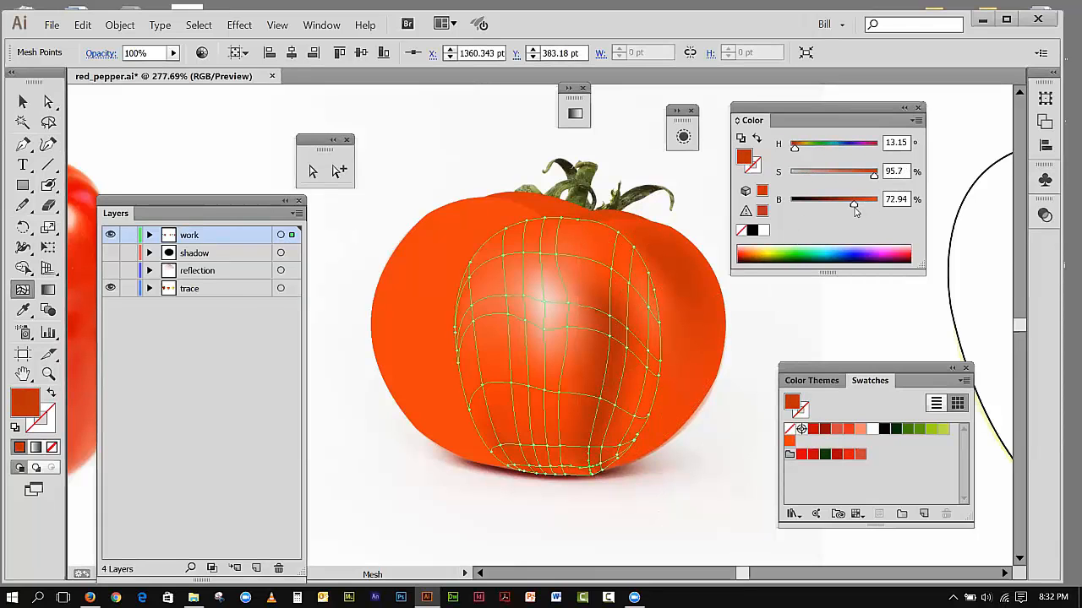
pyautogui.click(618, 463)
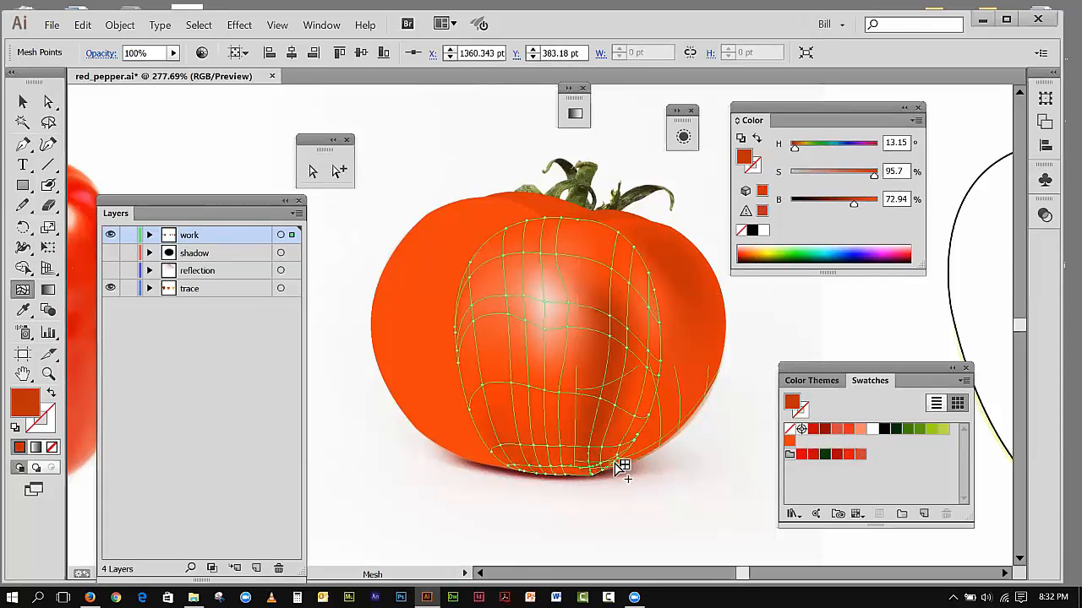
pyautogui.click(644, 447)
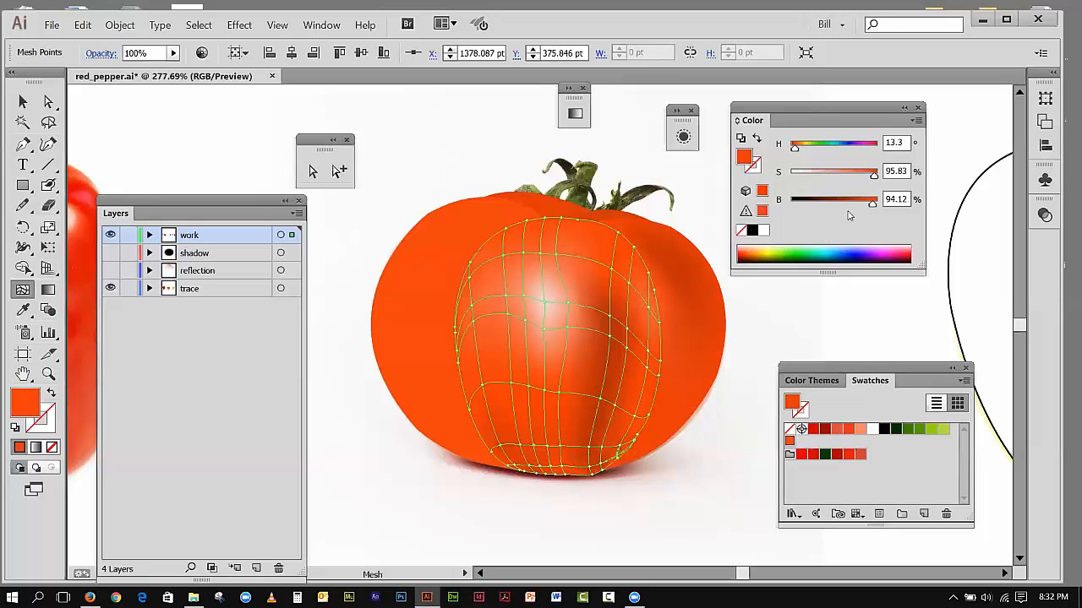
pyautogui.moveTo(870, 209); pyautogui.dragTo(859, 209)
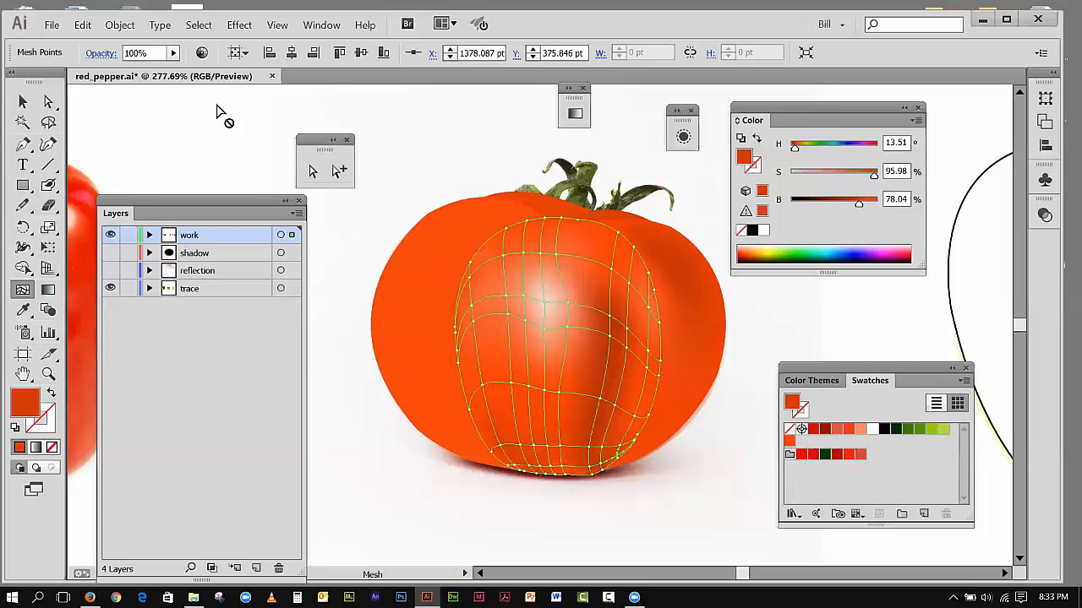
pyautogui.click(23, 102)
pyautogui.click(143, 114)
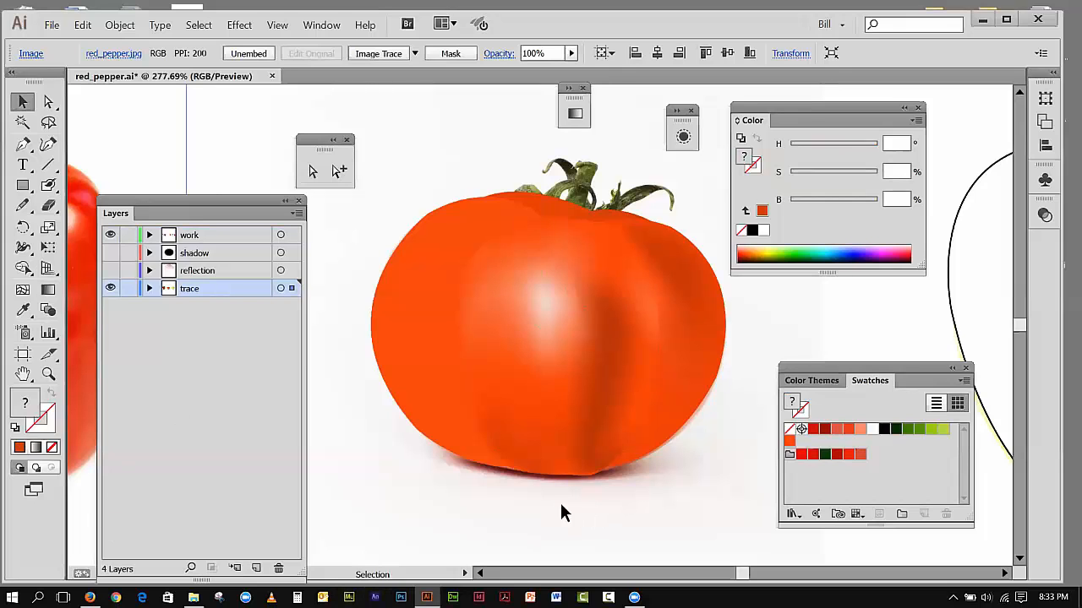
# Step: Set the brightness of the mesh point near the center section's bottom middle to 78.04%, and the point just left of it to 76.08%
pyautogui.click(48, 102)
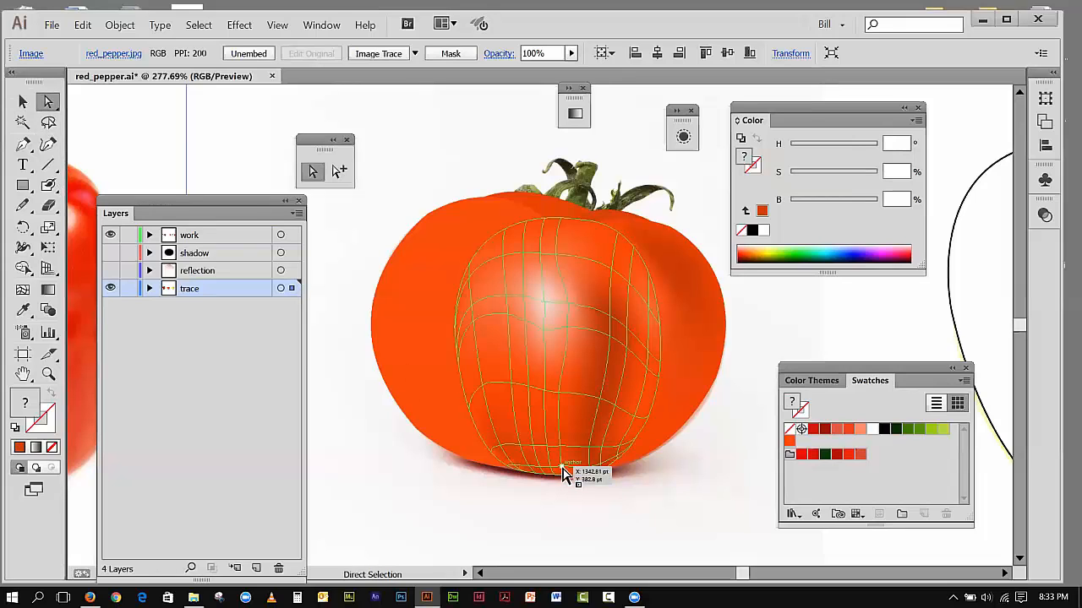
pyautogui.click(564, 473)
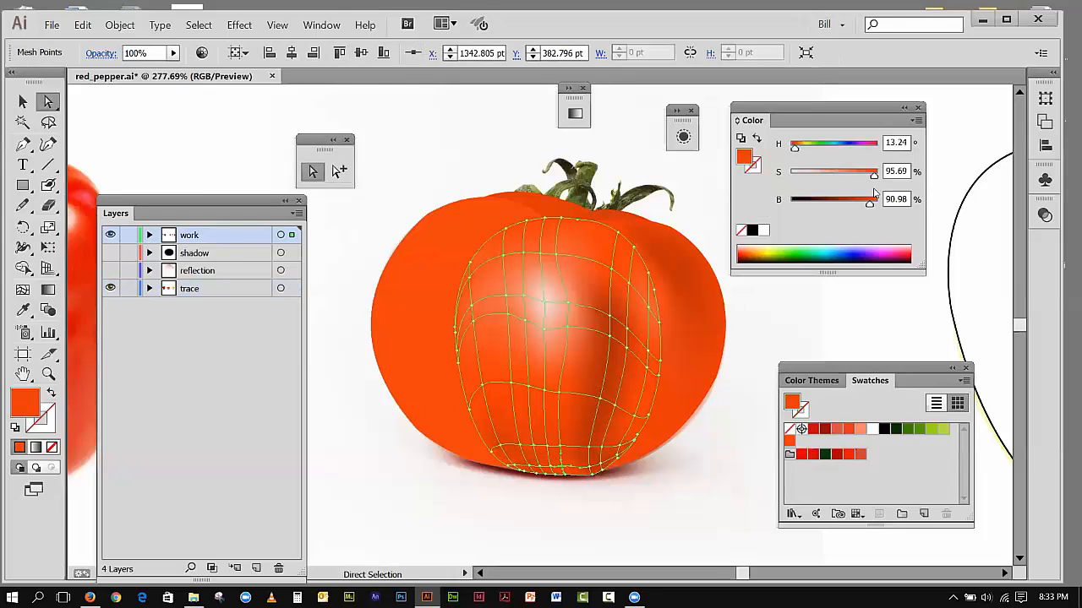
pyautogui.moveTo(870, 207); pyautogui.dragTo(858, 206)
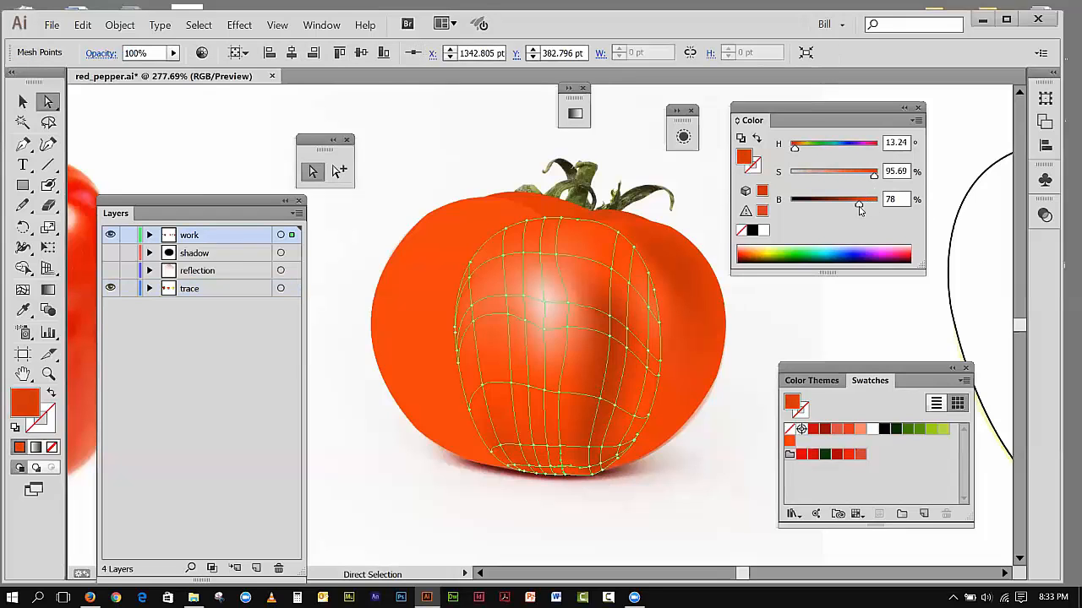
pyautogui.click(550, 471)
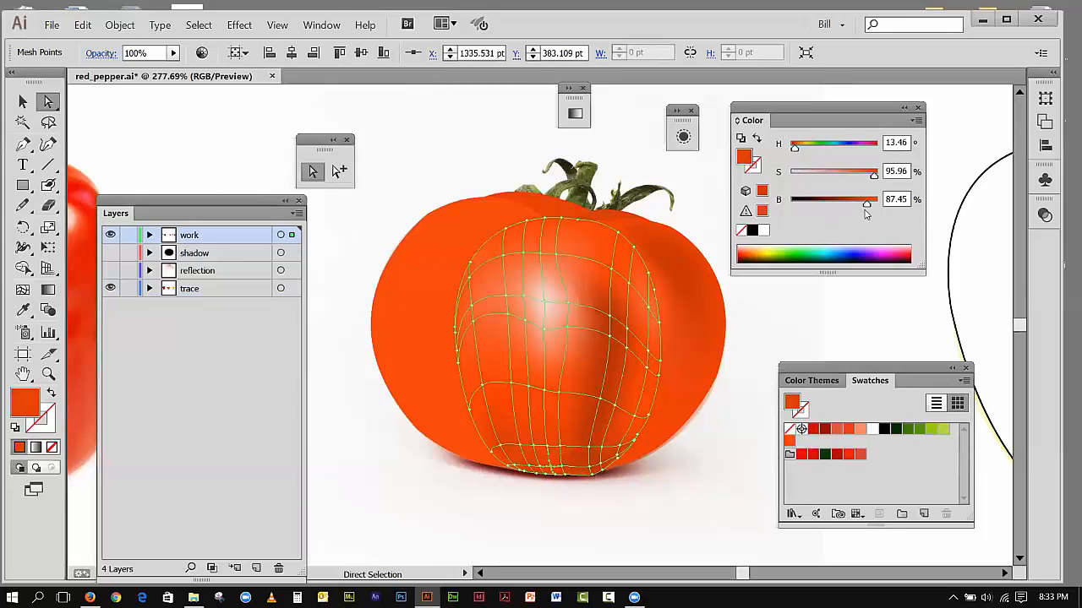
pyautogui.moveTo(866, 206); pyautogui.dragTo(845, 206)
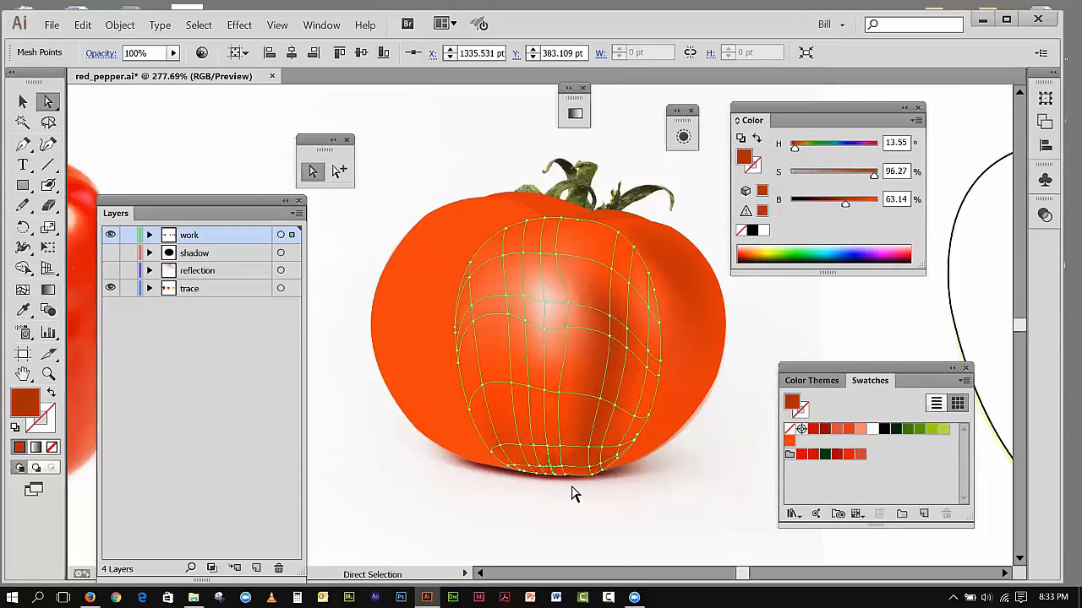
pyautogui.moveTo(850, 206); pyautogui.dragTo(851, 206)
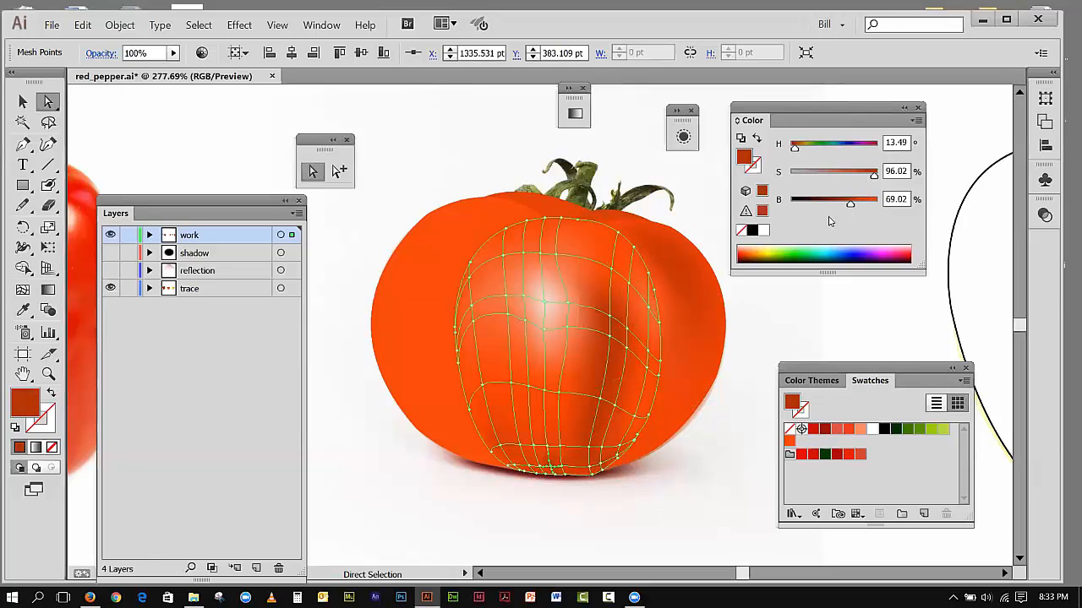
pyautogui.moveTo(851, 206); pyautogui.dragTo(857, 207)
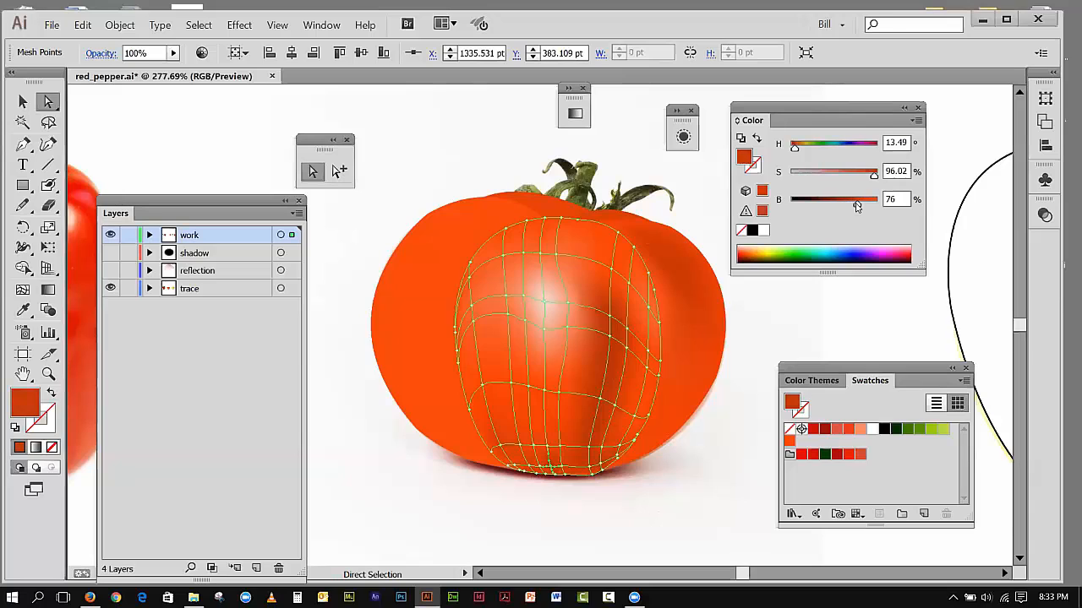
# Step: Slightly darken the next mesh point left along the bottom row, and set the point up and right of it to 76.08% brightness
pyautogui.click(540, 466)
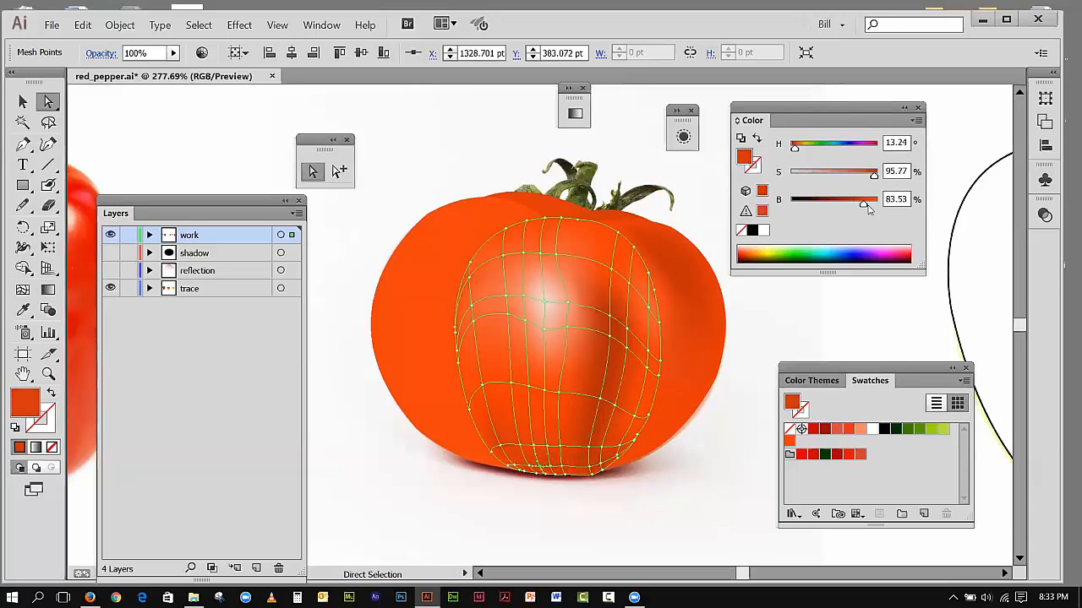
pyautogui.moveTo(863, 208); pyautogui.dragTo(859, 208)
pyautogui.click(558, 453)
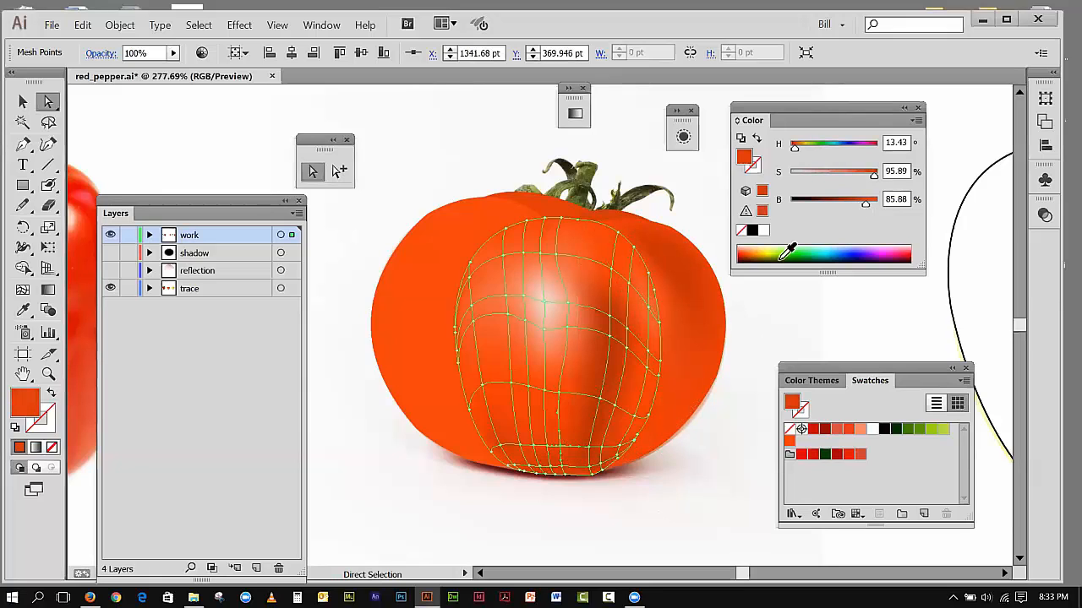
pyautogui.moveTo(867, 206); pyautogui.dragTo(854, 206)
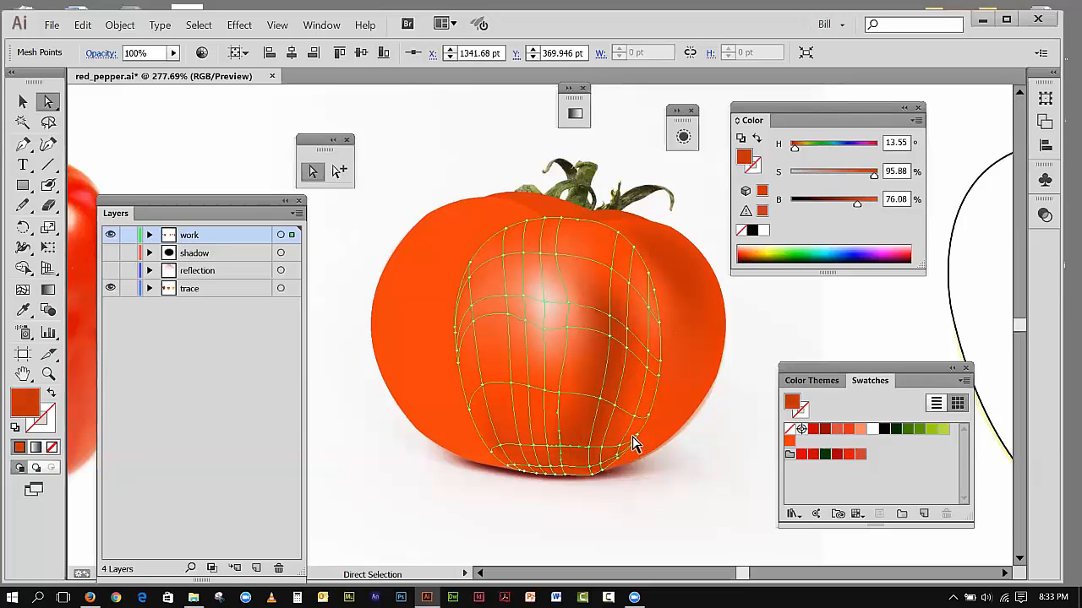
# Step: Set the brightness of the mesh point inside the center section's lower-right edge to 81.96%, and deselect the mesh
pyautogui.click(603, 454)
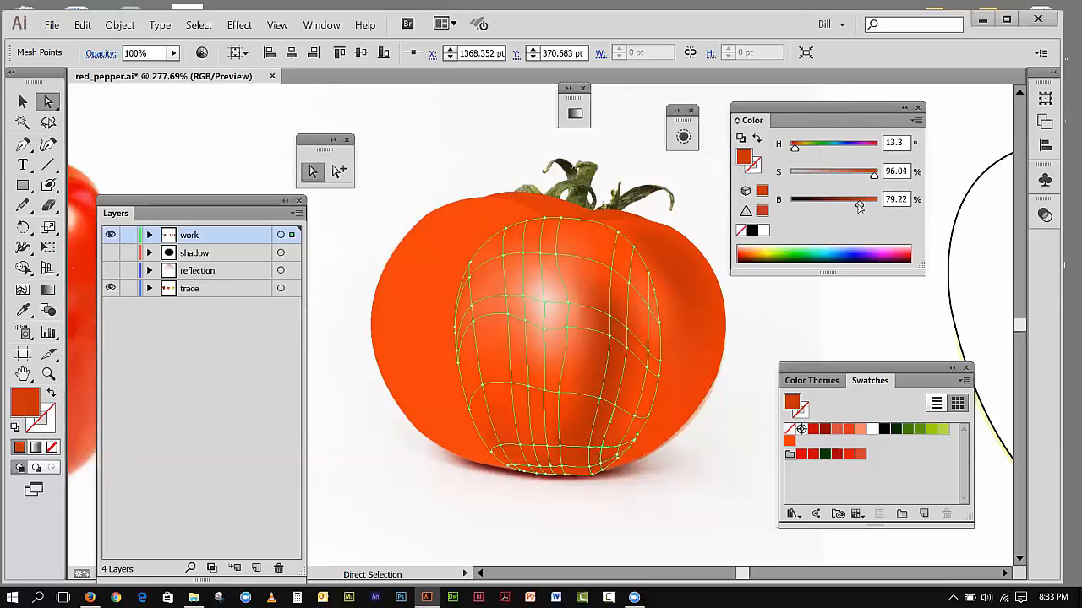
pyautogui.click(635, 424)
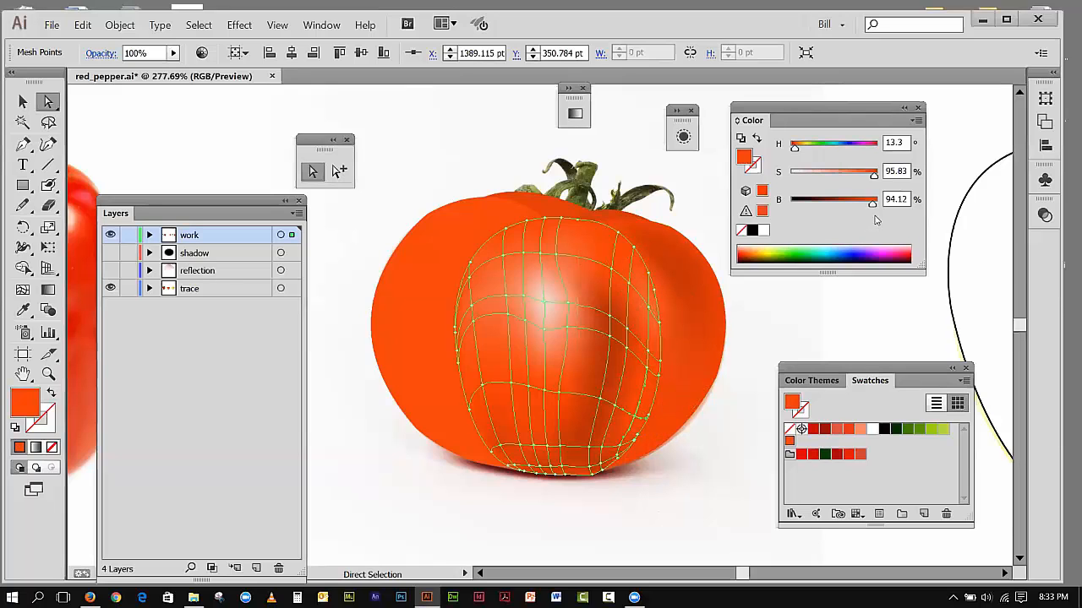
pyautogui.moveTo(872, 208); pyautogui.dragTo(862, 208)
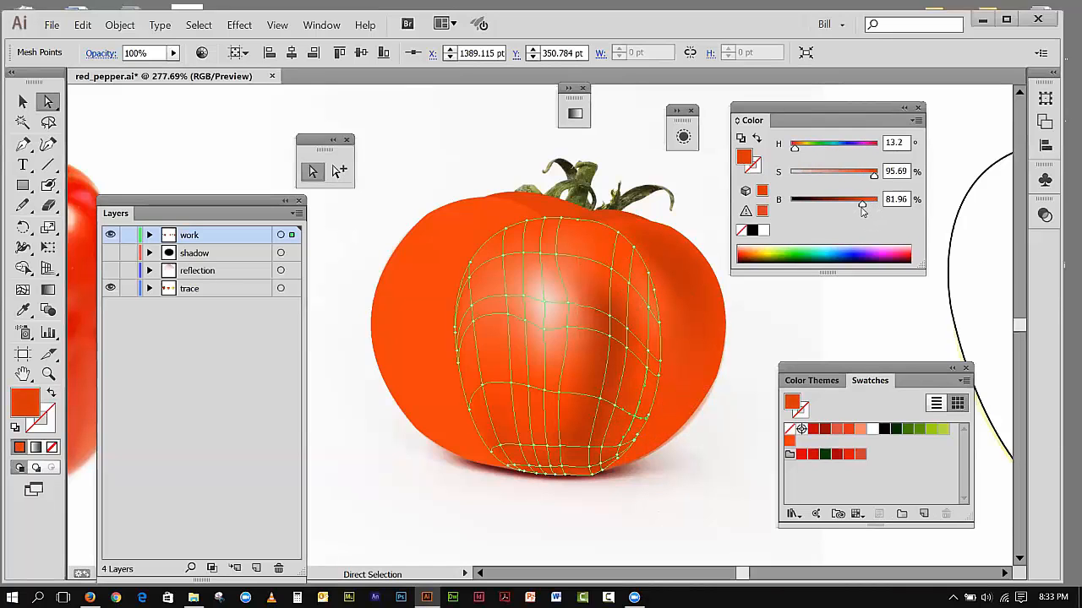
pyautogui.click(237, 142)
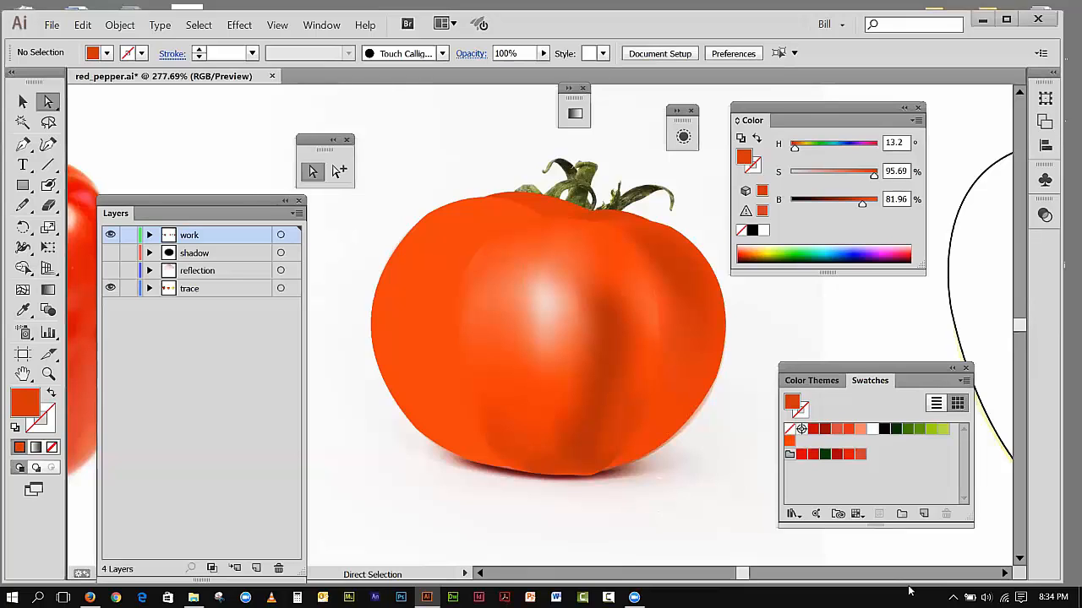
# Step: Hide the trace layer and lock all of the tomato's sections
pyautogui.click(110, 290)
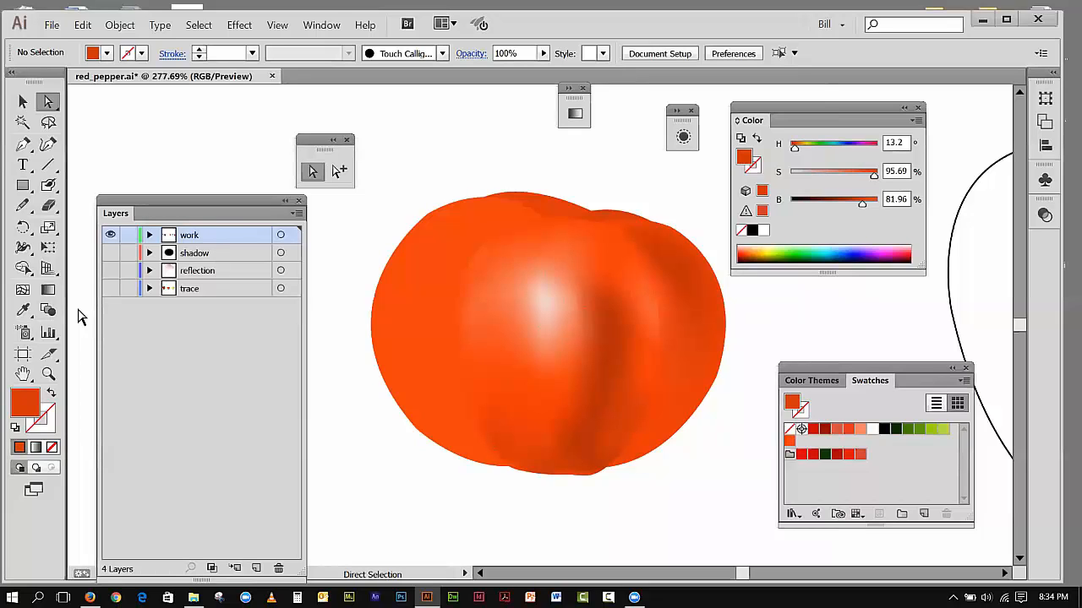
pyautogui.click(22, 101)
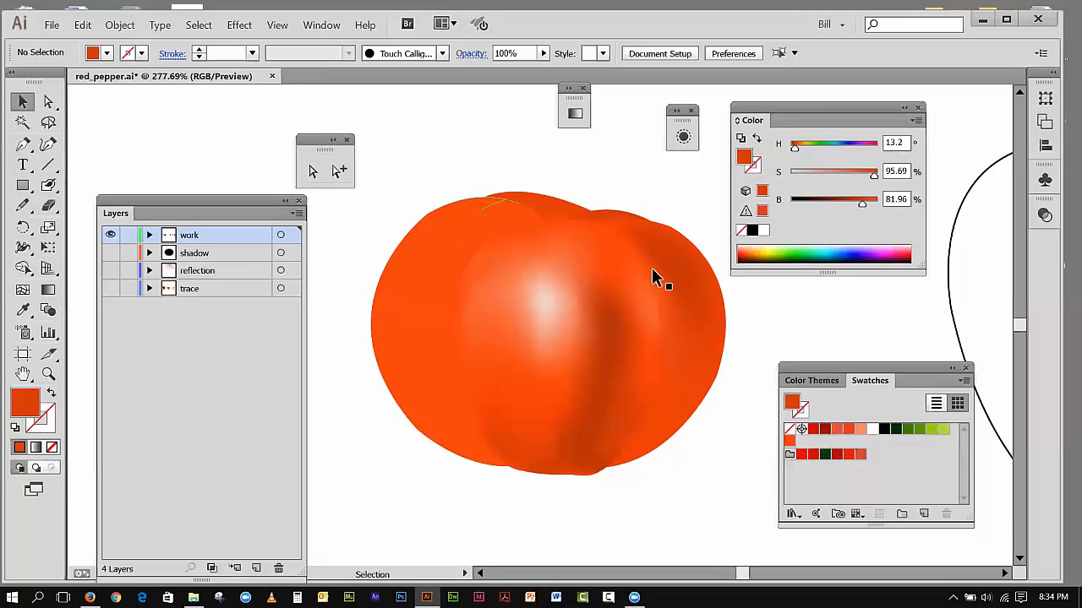
pyautogui.moveTo(373, 172); pyautogui.dragTo(725, 473)
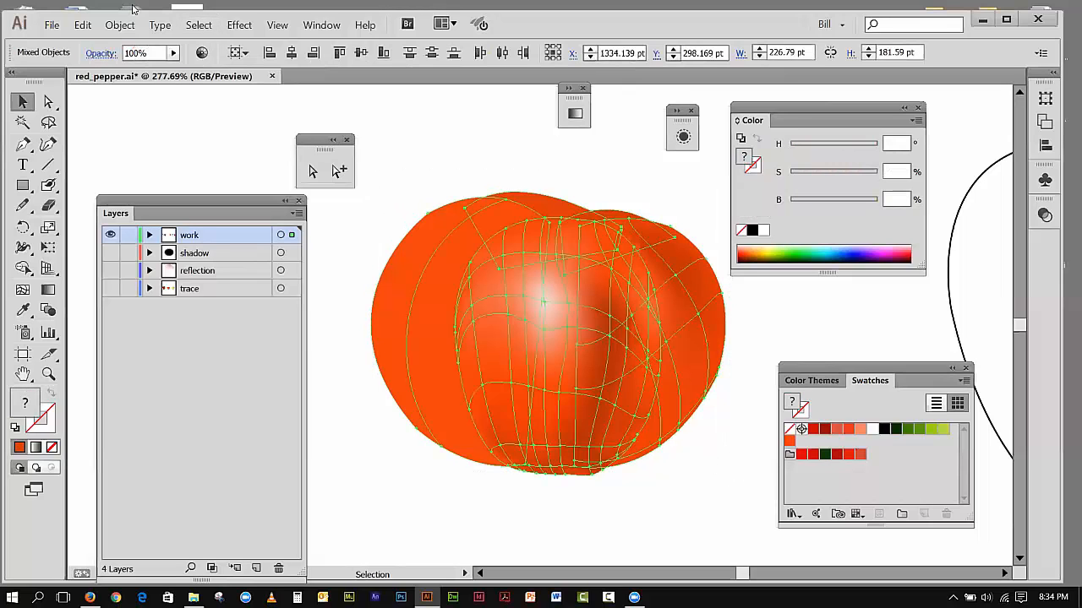
pyautogui.click(119, 24)
pyautogui.moveTo(180, 105)
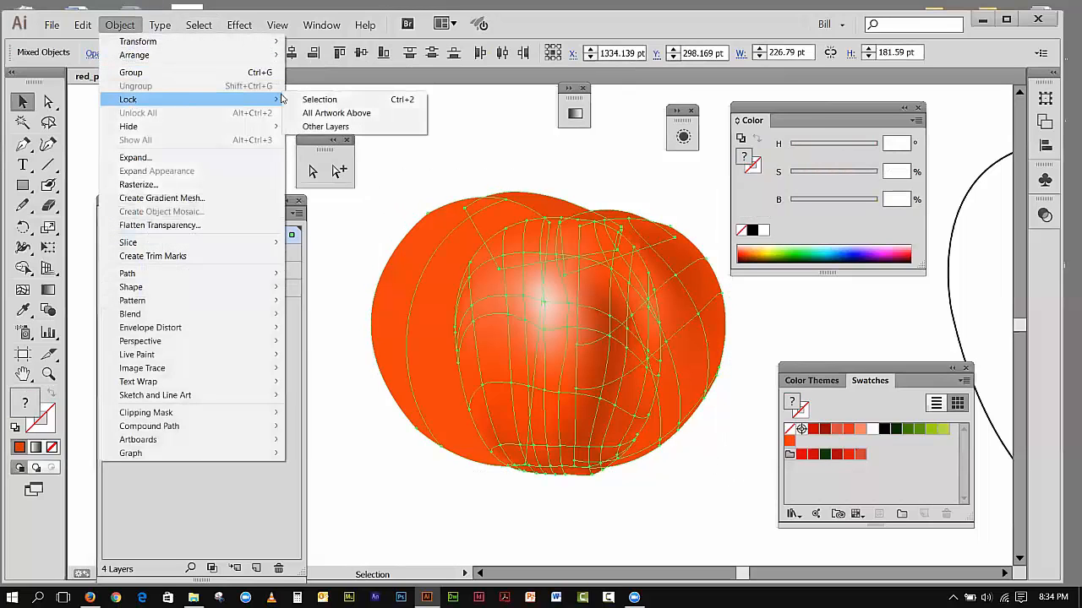
pyautogui.click(320, 99)
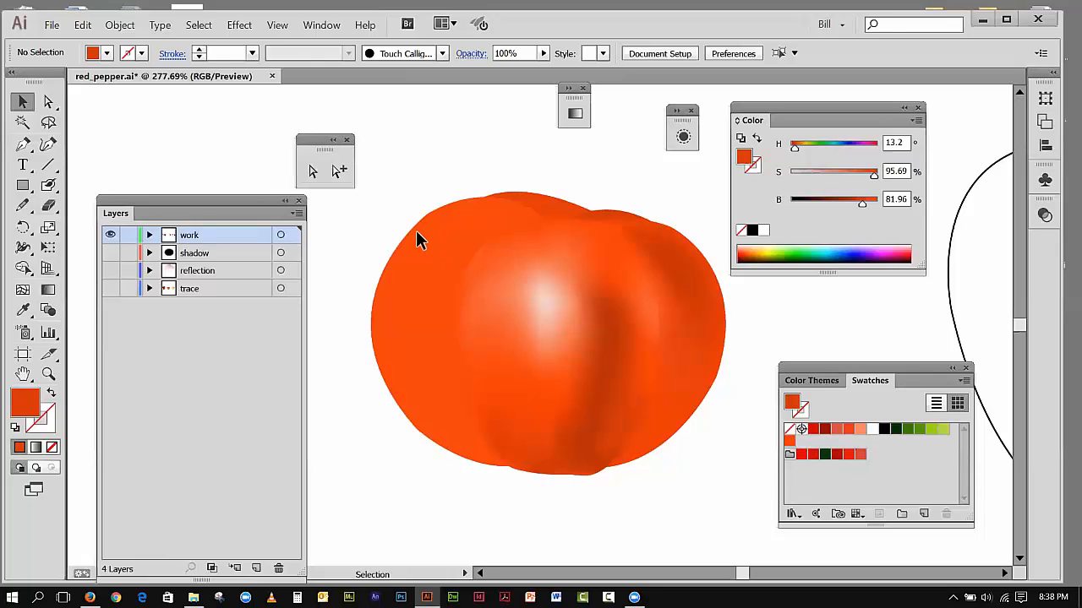
# Step: Unlock all artwork and select the tomato's left section
pyautogui.click(135, 112)
pyautogui.click(392, 199)
pyautogui.click(401, 236)
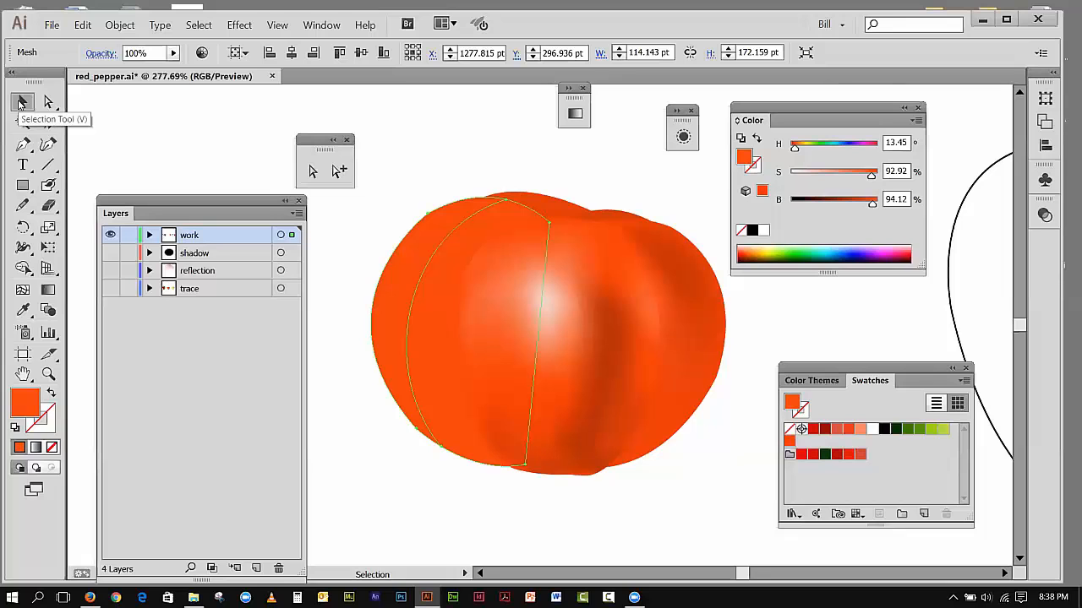
# Step: Fit all artwork in the window and show the shadow and reflection layers
pyautogui.click(277, 25)
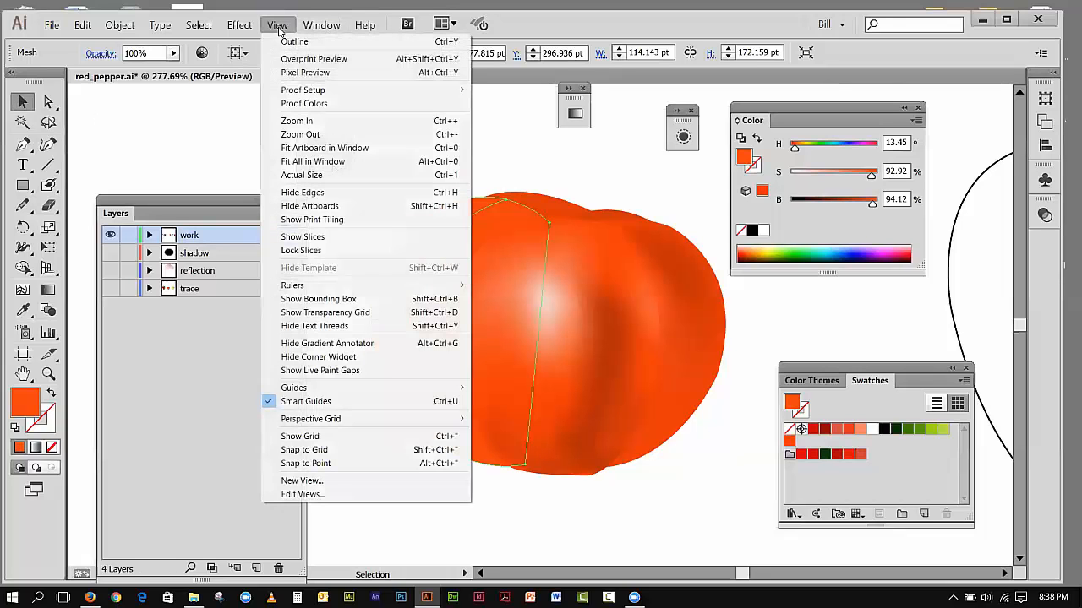
pyautogui.click(287, 162)
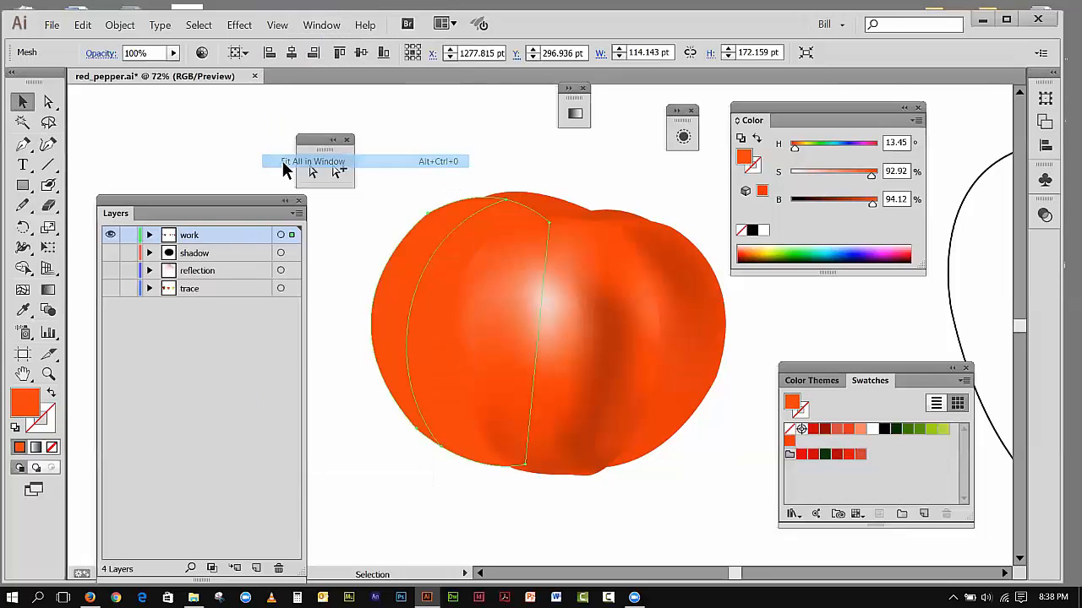
pyautogui.moveTo(223, 200); pyautogui.dragTo(731, 167)
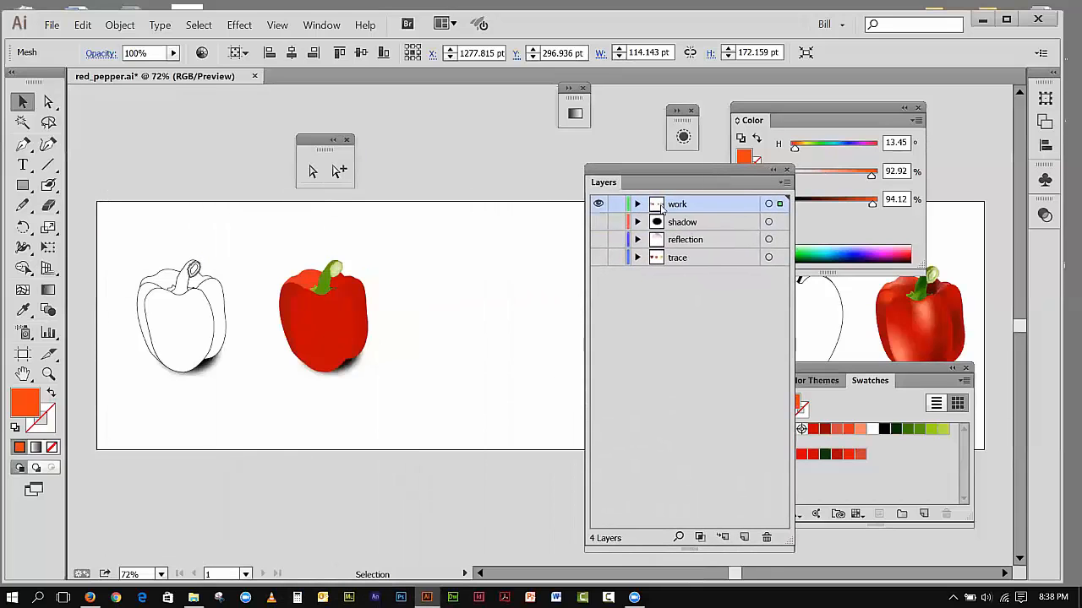
pyautogui.click(598, 222)
pyautogui.moveTo(630, 172); pyautogui.dragTo(483, 137)
pyautogui.moveTo(794, 372); pyautogui.dragTo(664, 326)
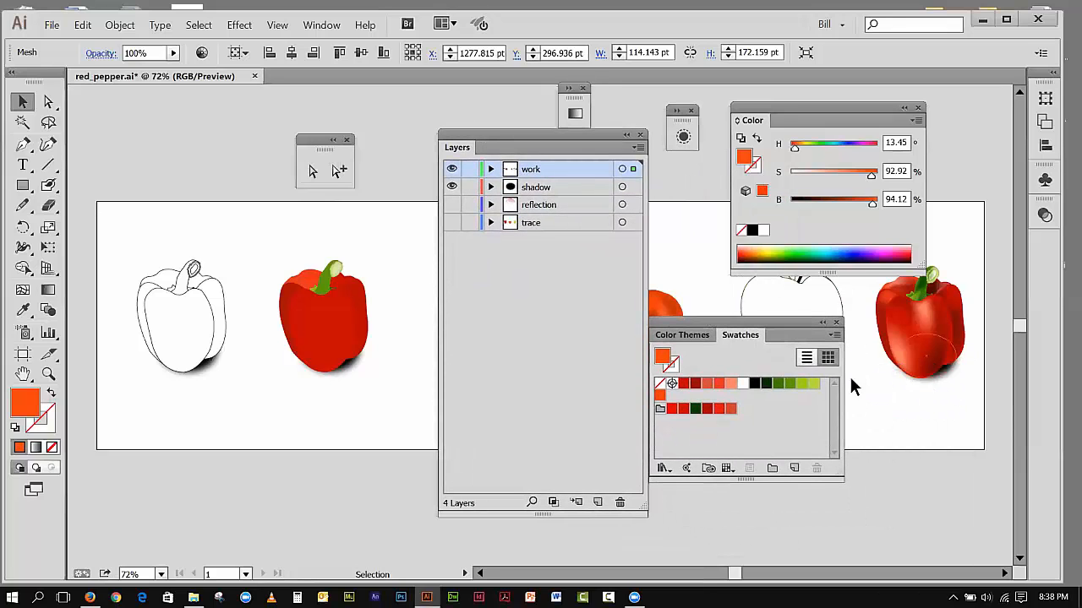
pyautogui.click(451, 205)
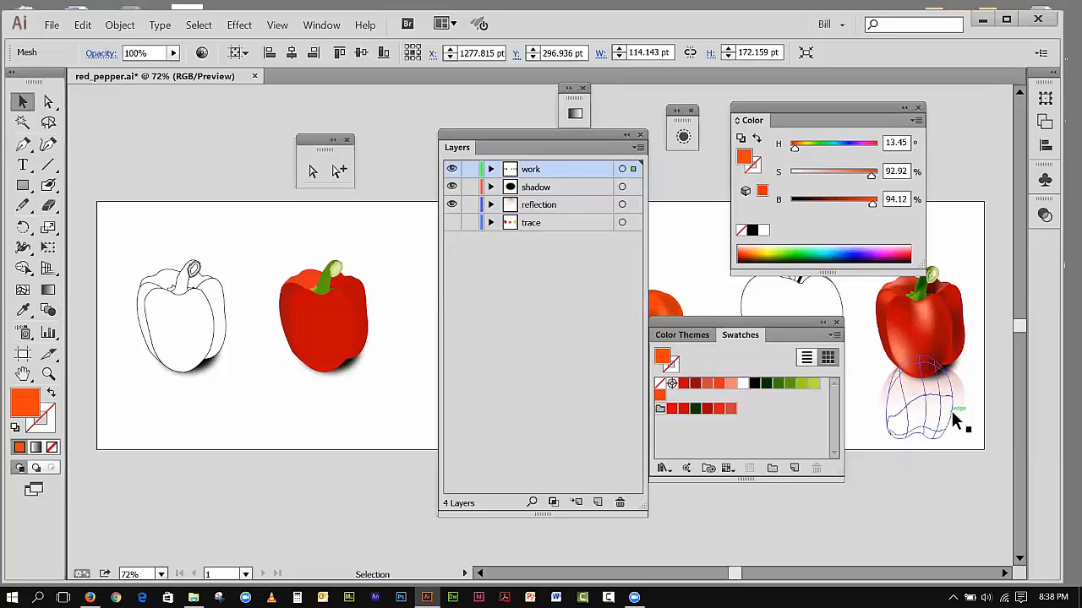
pyautogui.click(952, 461)
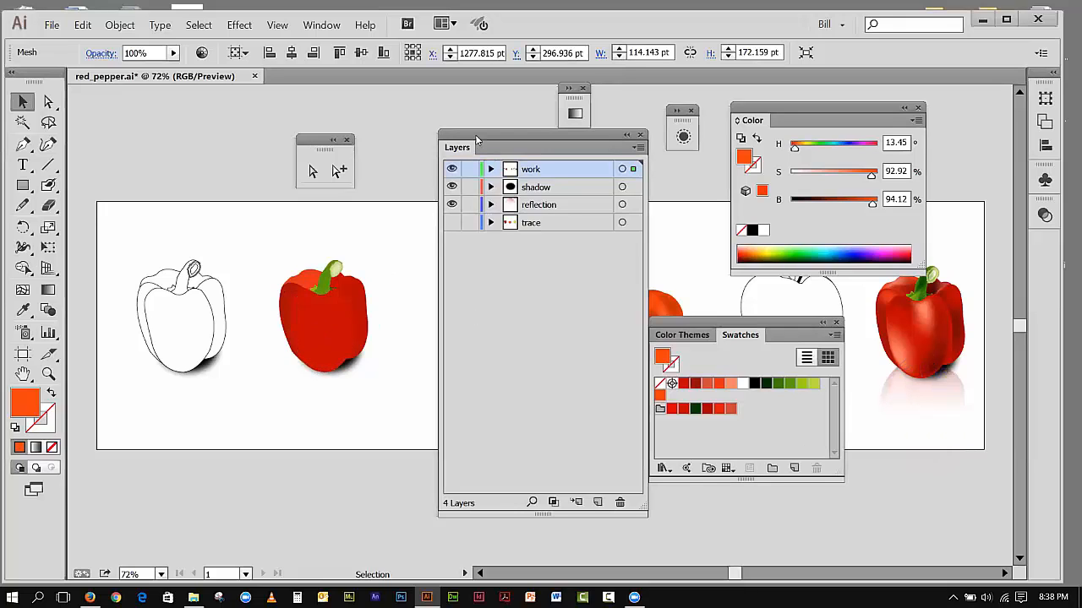
# Step: Reposition the Layers and Swatches panels so they no longer cover the tomato
pyautogui.moveTo(478, 142); pyautogui.dragTo(545, 142)
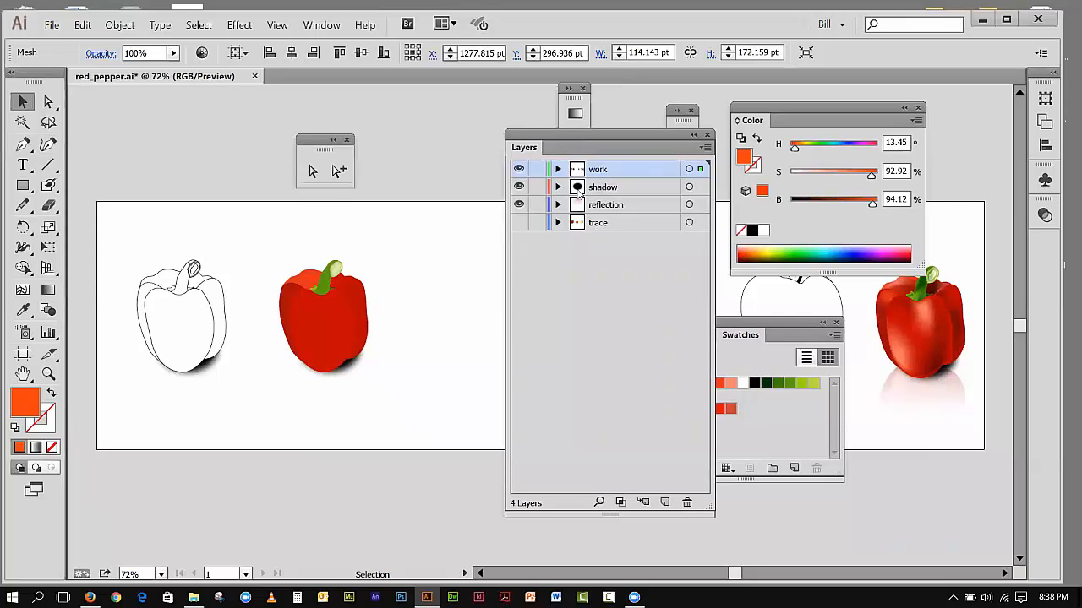
pyautogui.moveTo(530, 146); pyautogui.dragTo(422, 365)
pyautogui.moveTo(688, 329); pyautogui.dragTo(820, 379)
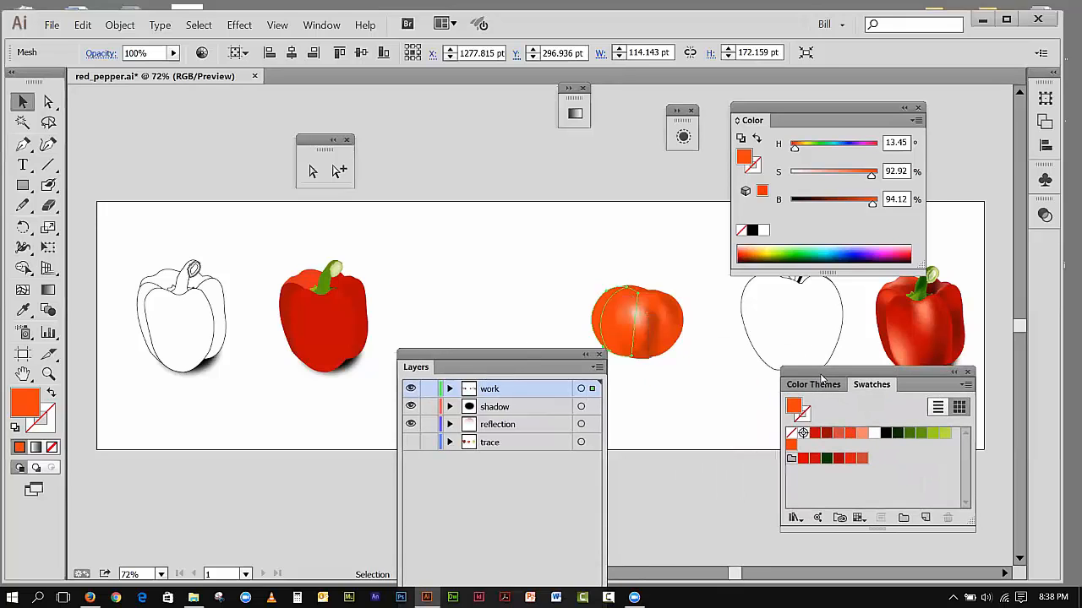
pyautogui.moveTo(473, 353); pyautogui.dragTo(460, 329)
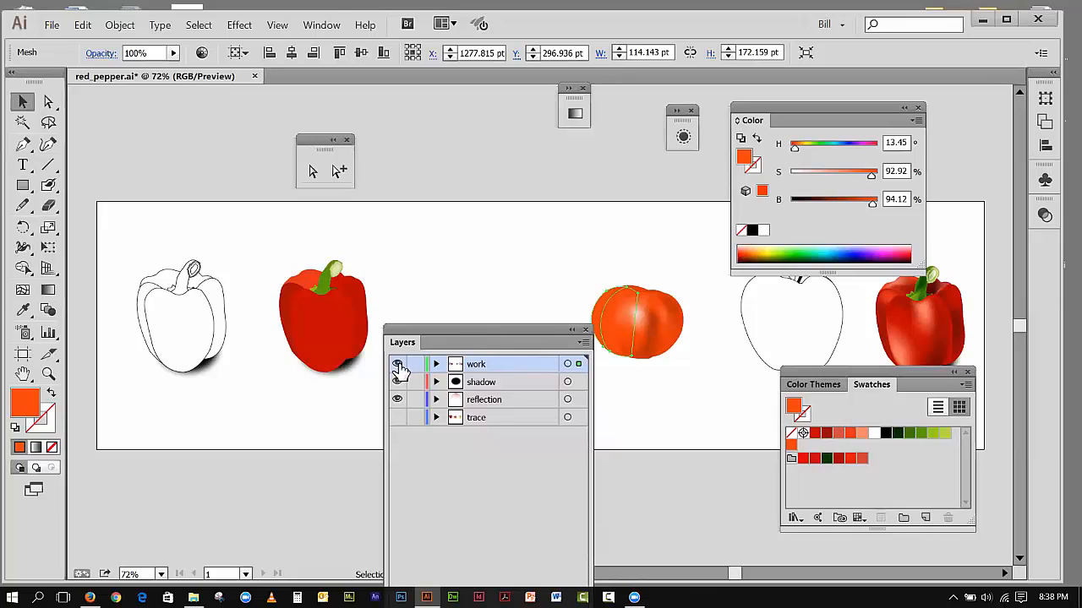
# Step: Toggle the work layer's visibility off and on to check which artwork it holds
pyautogui.click(397, 365)
pyautogui.click(397, 365)
pyautogui.click(398, 365)
pyautogui.click(397, 365)
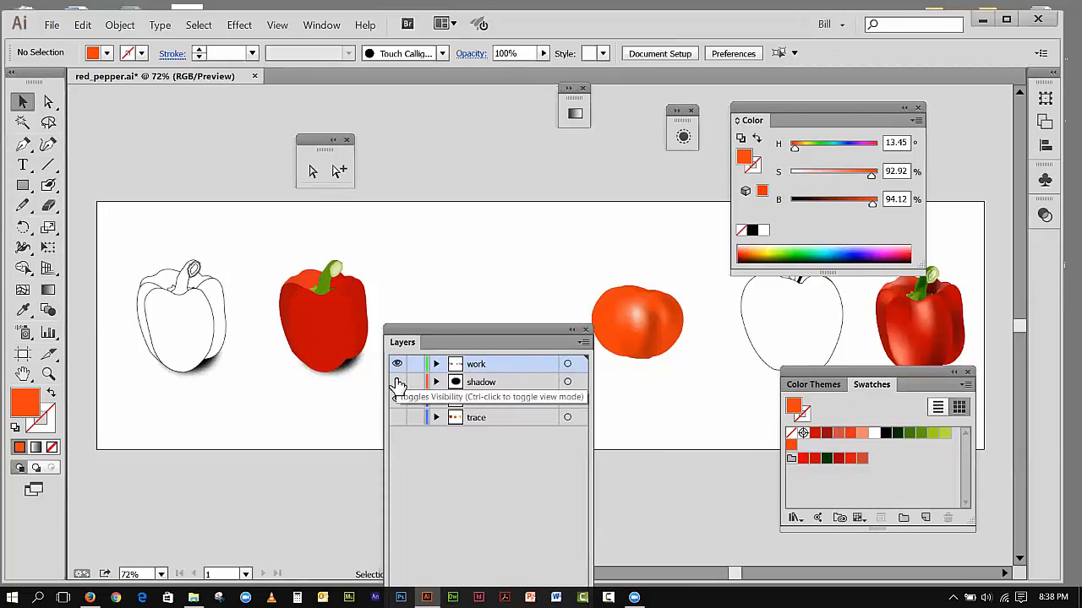
# Step: Try moving the outlined pepper group to the shadow layer, undo the move, and clear the selection
pyautogui.click(208, 363)
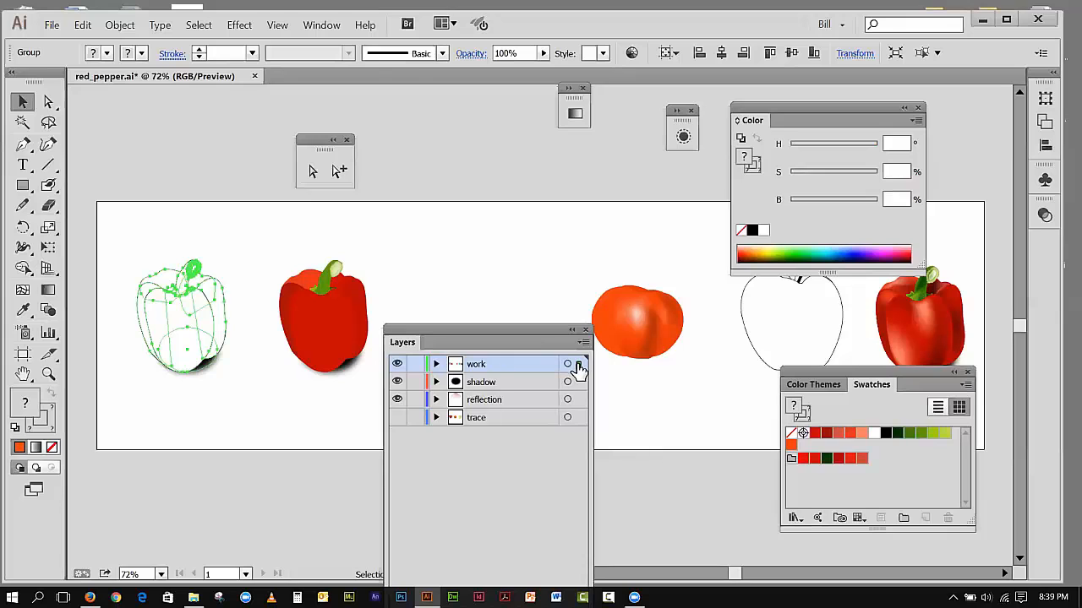
pyautogui.moveTo(578, 383); pyautogui.dragTo(579, 383)
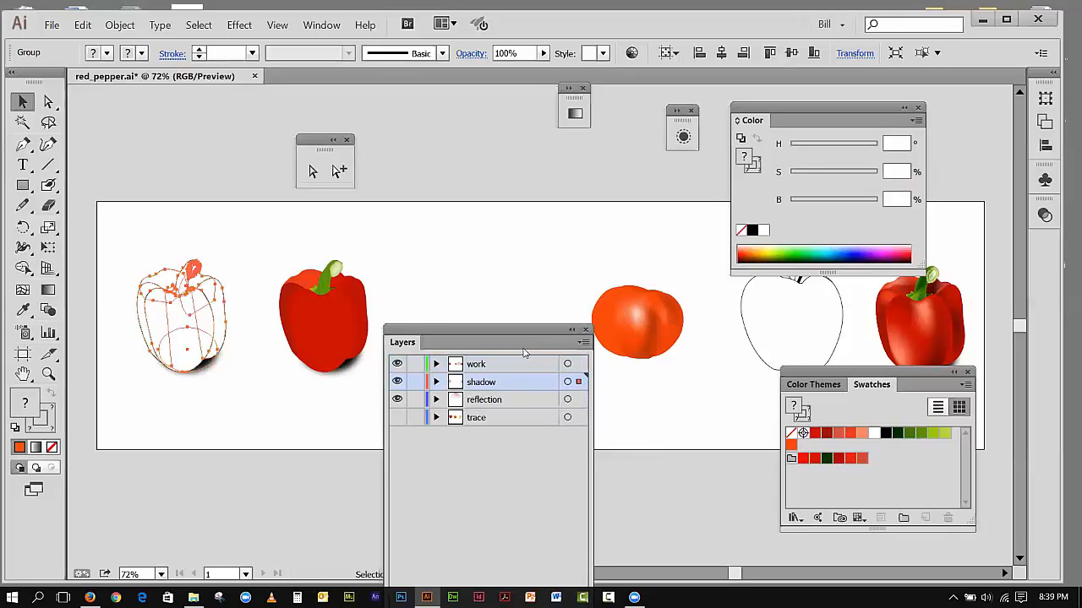
pyautogui.click(82, 24)
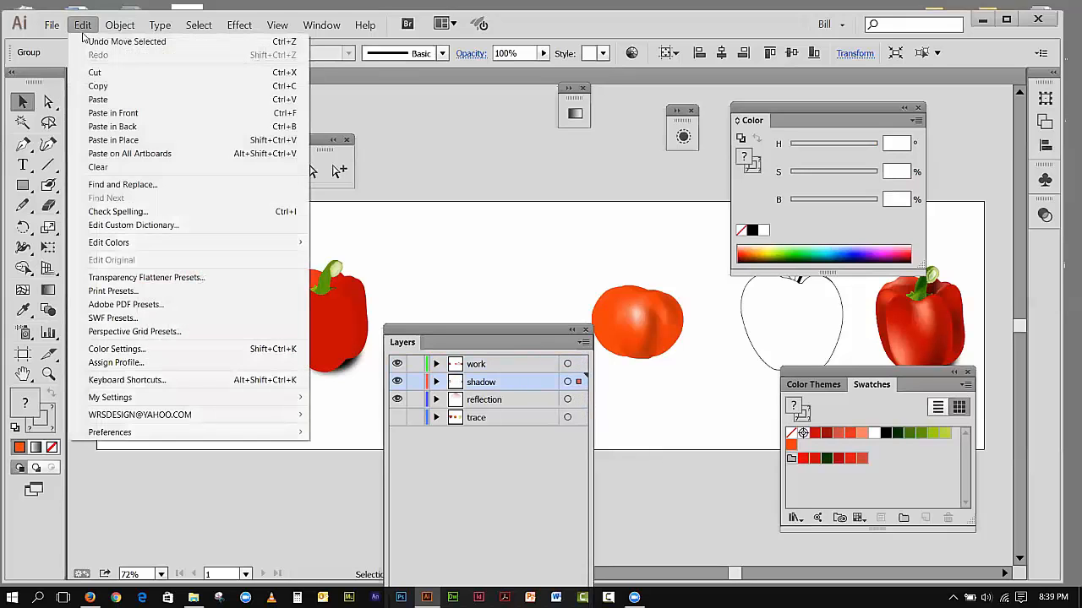
pyautogui.click(102, 47)
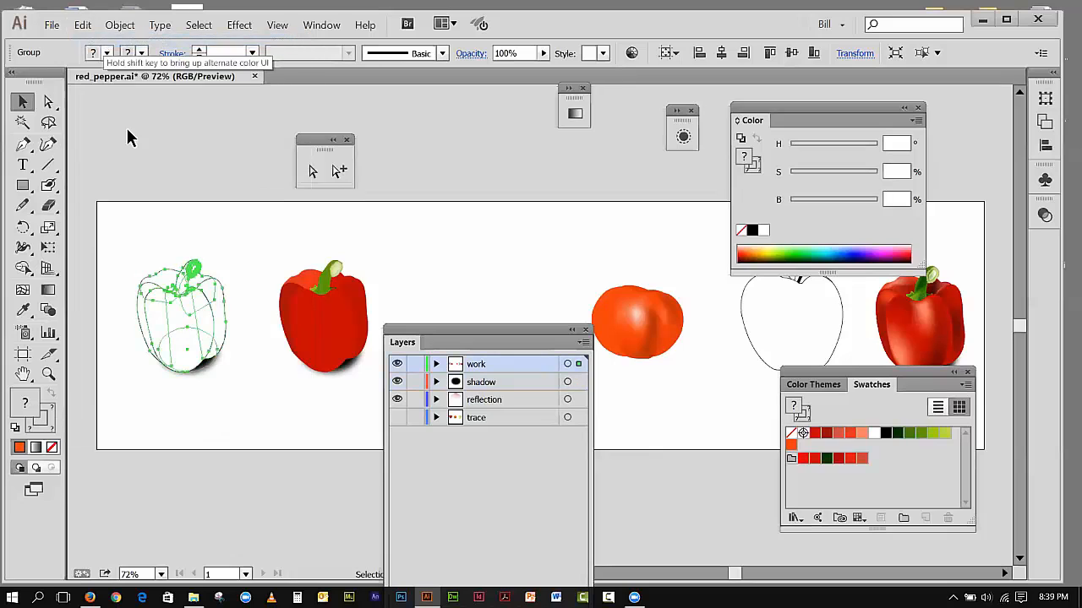
pyautogui.click(155, 202)
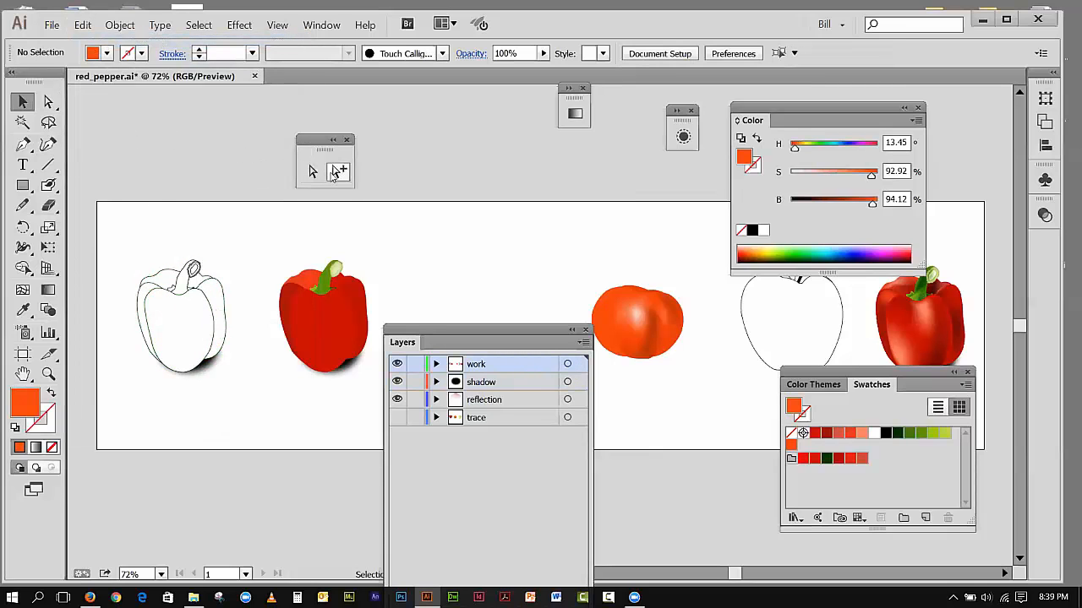
# Step: Select the shadow ellipse beneath the outlined pepper within its group, move it to the shadow layer, and clear the selection
pyautogui.click(339, 172)
pyautogui.click(230, 372)
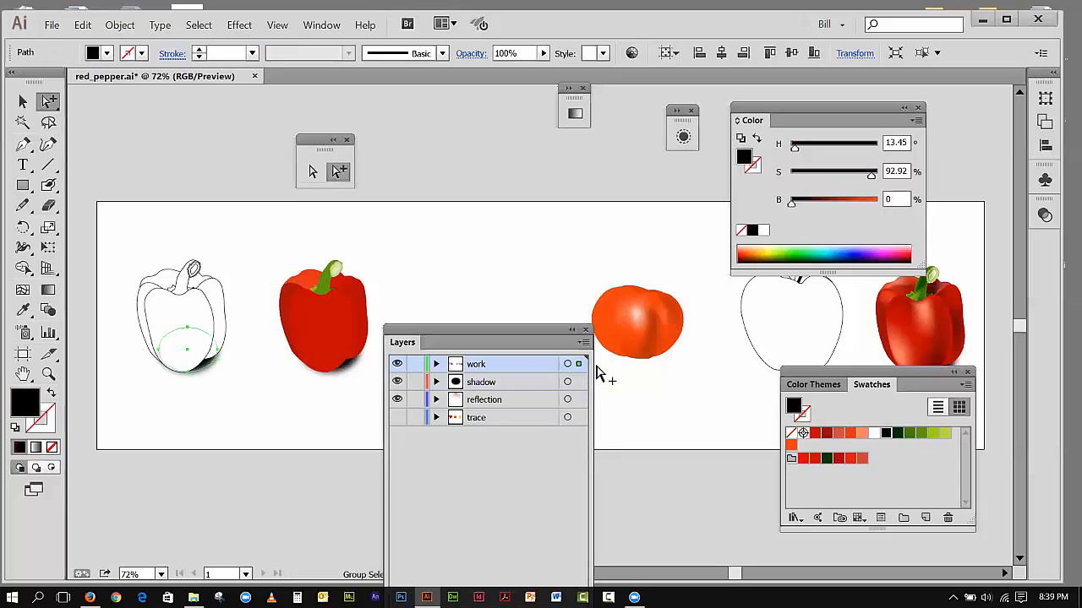
pyautogui.moveTo(579, 365); pyautogui.dragTo(583, 382)
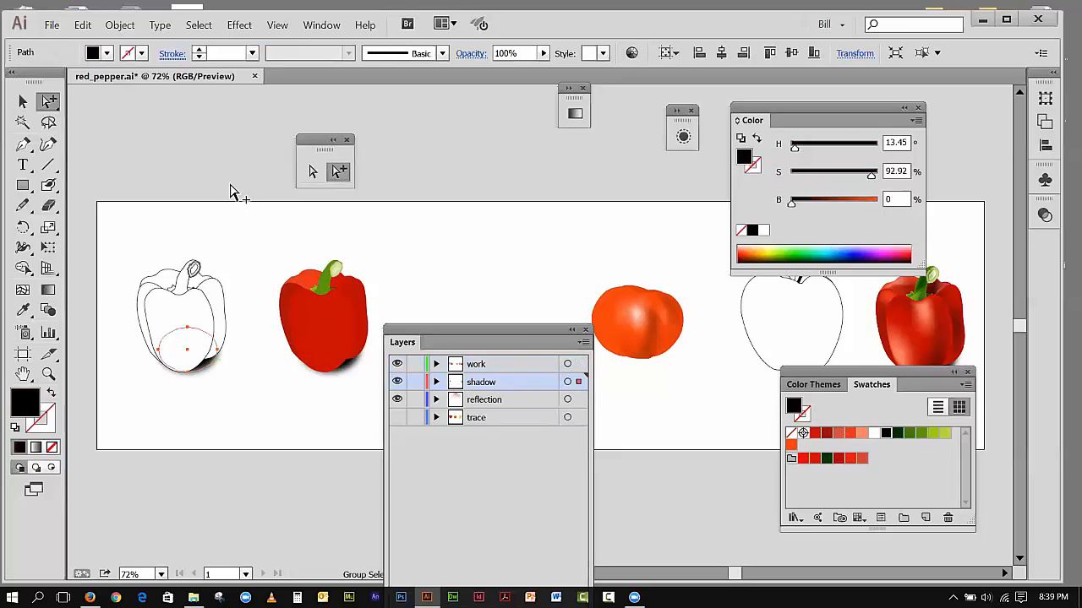
pyautogui.click(216, 210)
# Step: Toggle the visibility of the shadow layer and the work layer to check which artwork each one holds
pyautogui.click(398, 382)
pyautogui.click(397, 382)
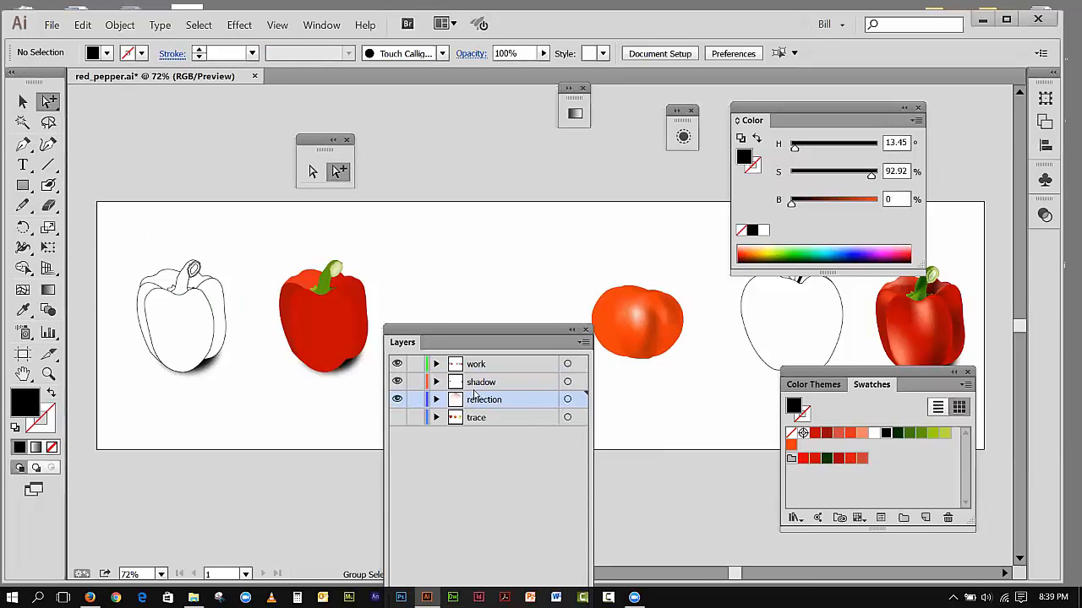
pyautogui.click(397, 366)
pyautogui.click(397, 366)
pyautogui.click(398, 366)
pyautogui.click(397, 366)
# Step: Draw a rectangle the full artboard height behind the outlined pepper on the reflection layer and fill it with a white-to-black gradient
pyautogui.click(22, 185)
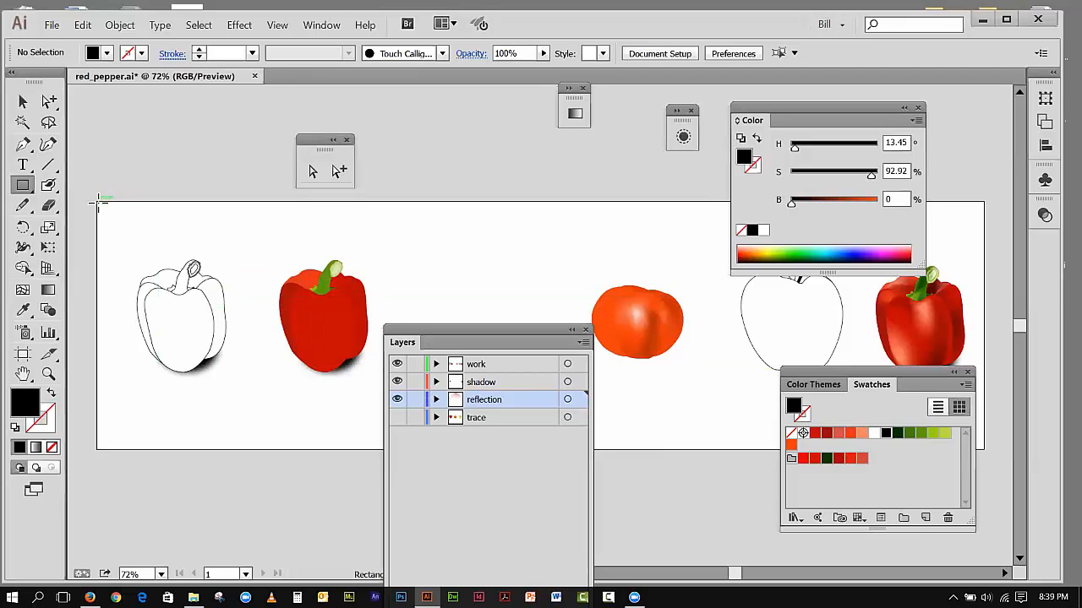
pyautogui.moveTo(96, 199); pyautogui.dragTo(252, 450)
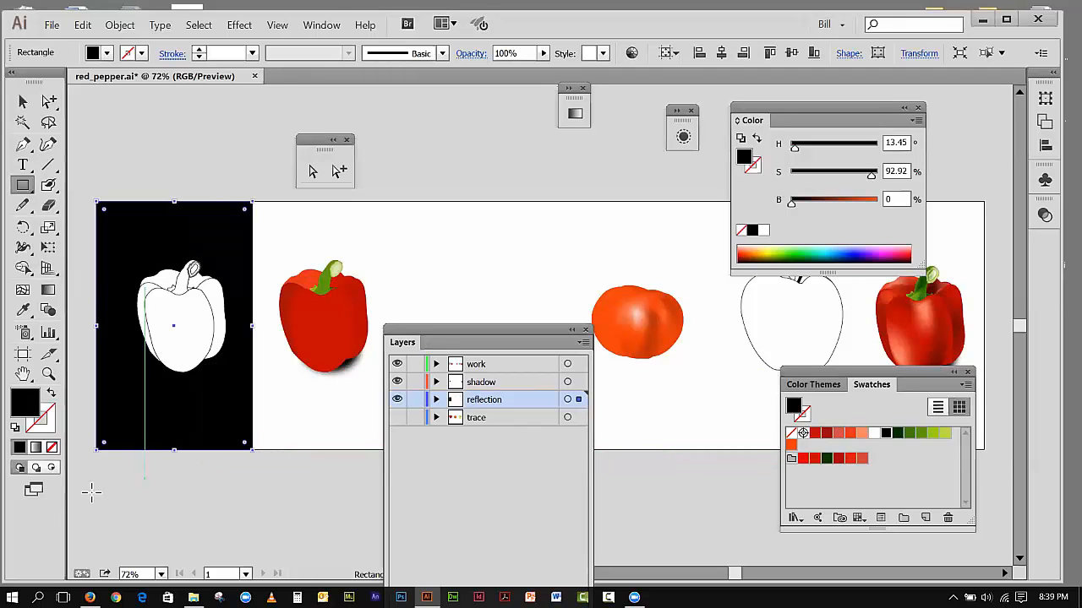
pyautogui.click(35, 449)
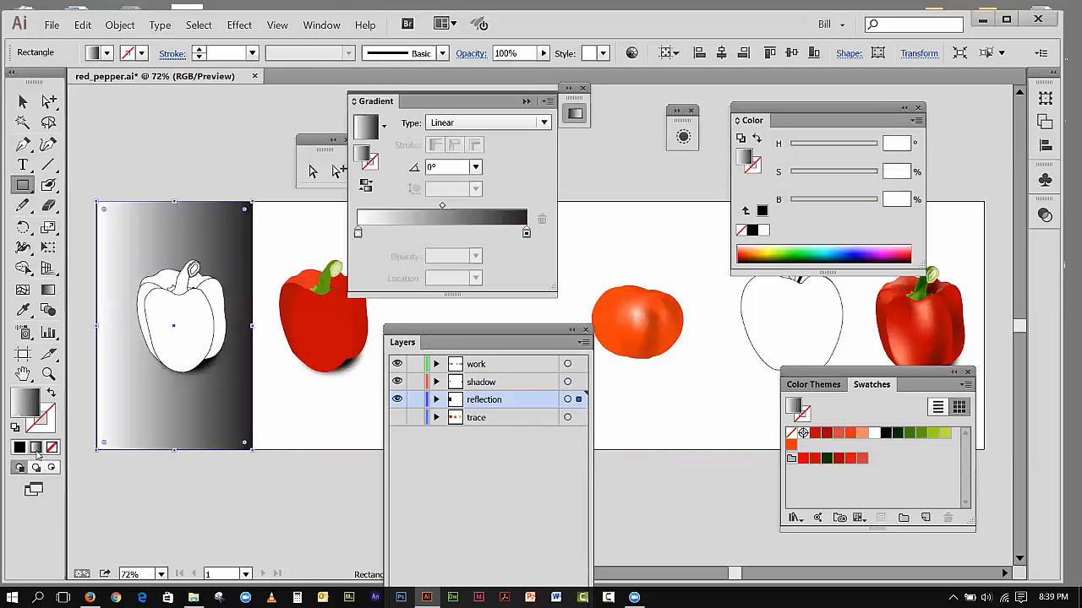
# Step: Set the rectangle's linear gradient angle to 90° and clear the selection
pyautogui.moveTo(414, 110); pyautogui.dragTo(514, 130)
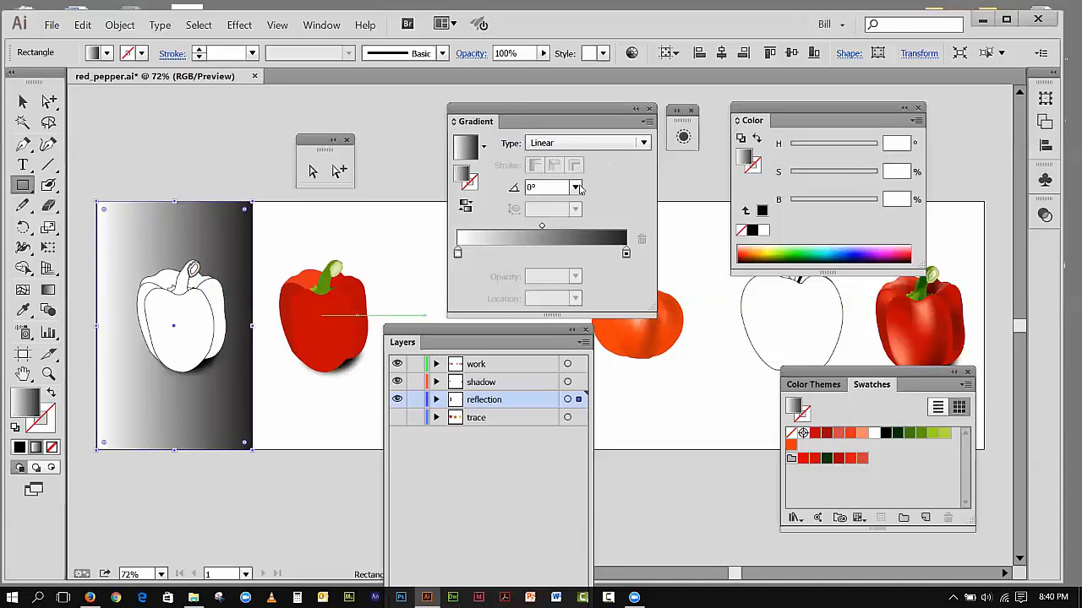
pyautogui.click(577, 188)
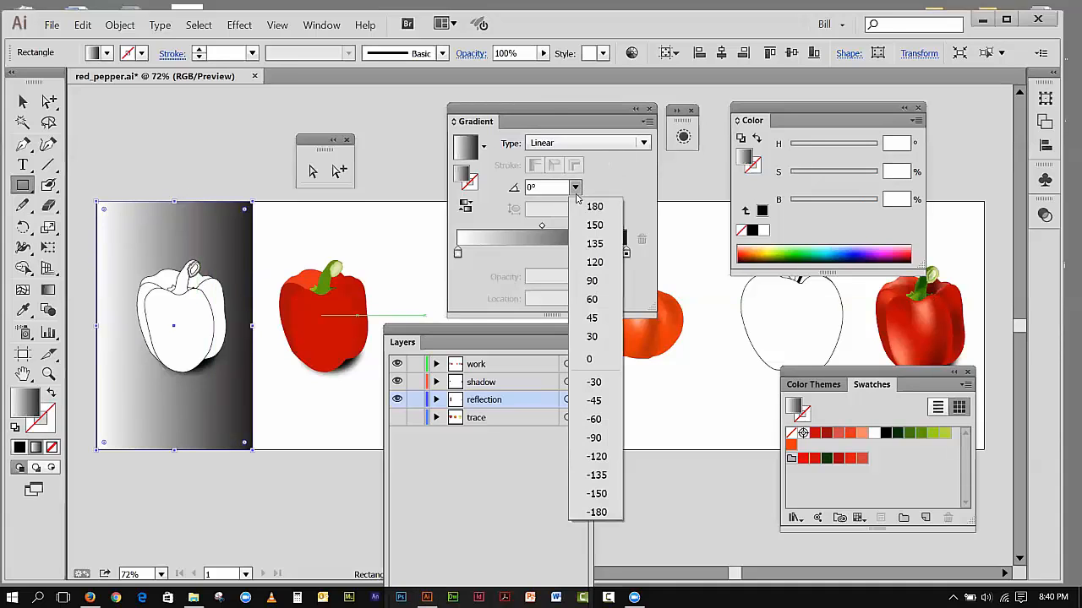
pyautogui.click(590, 282)
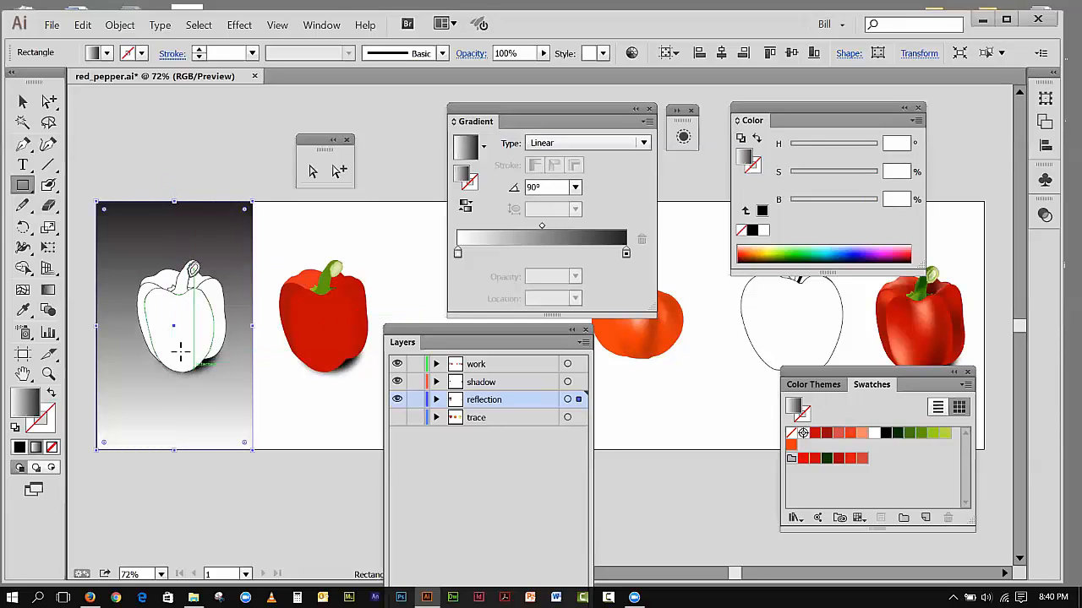
pyautogui.click(23, 102)
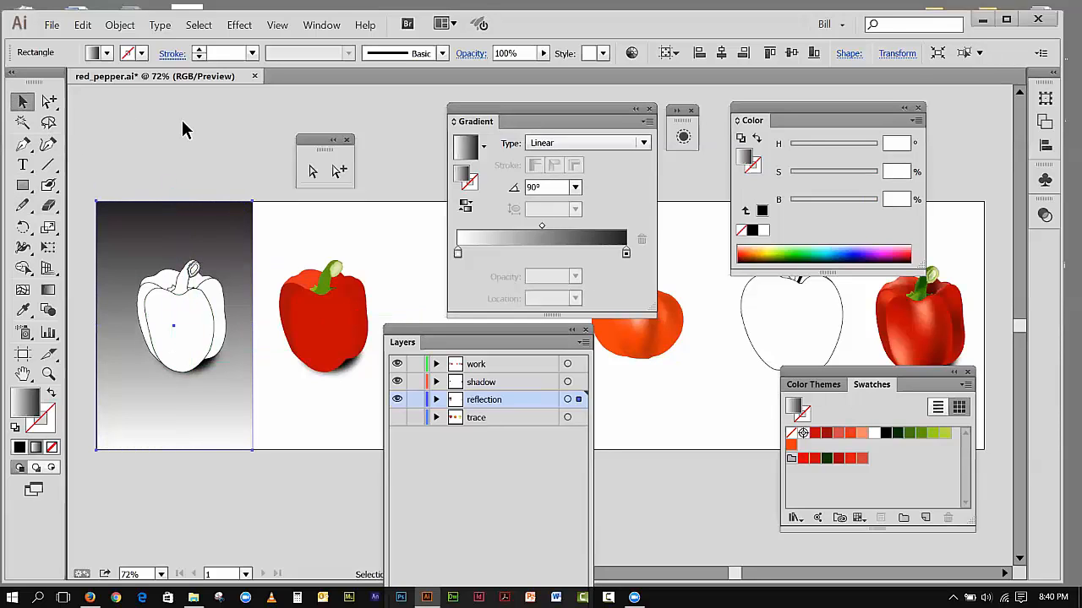
pyautogui.click(183, 121)
# Step: Try a dark-white-dark gradient on the background rectangle, moving the white stop inward and setting the first midpoint to 30.07%
pyautogui.click(173, 224)
pyautogui.click(457, 253)
pyautogui.moveTo(457, 254); pyautogui.dragTo(503, 254)
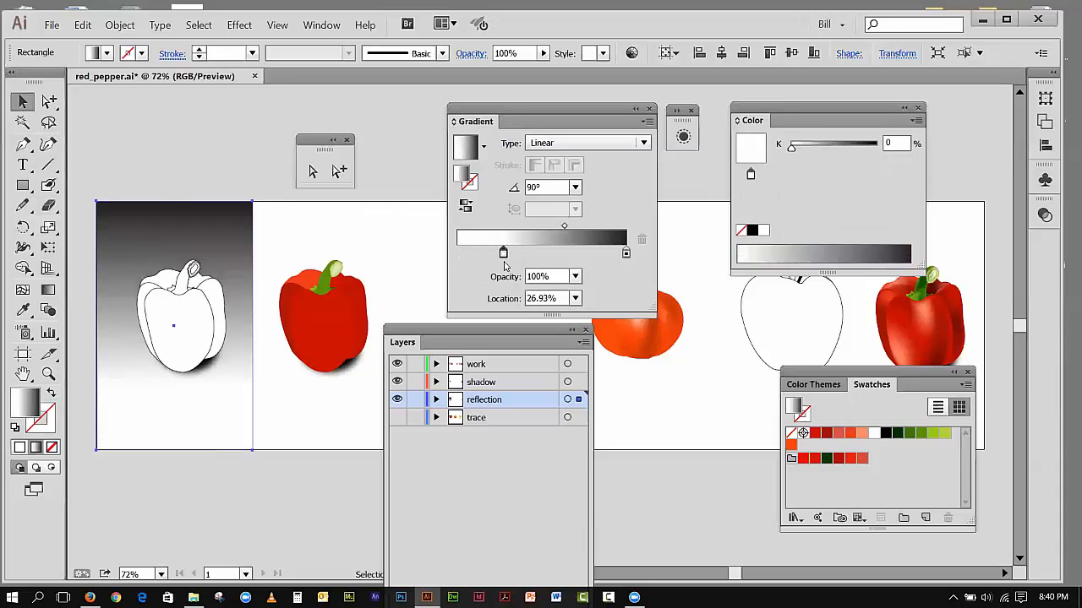
pyautogui.click(458, 252)
pyautogui.moveTo(889, 440); pyautogui.dragTo(482, 234)
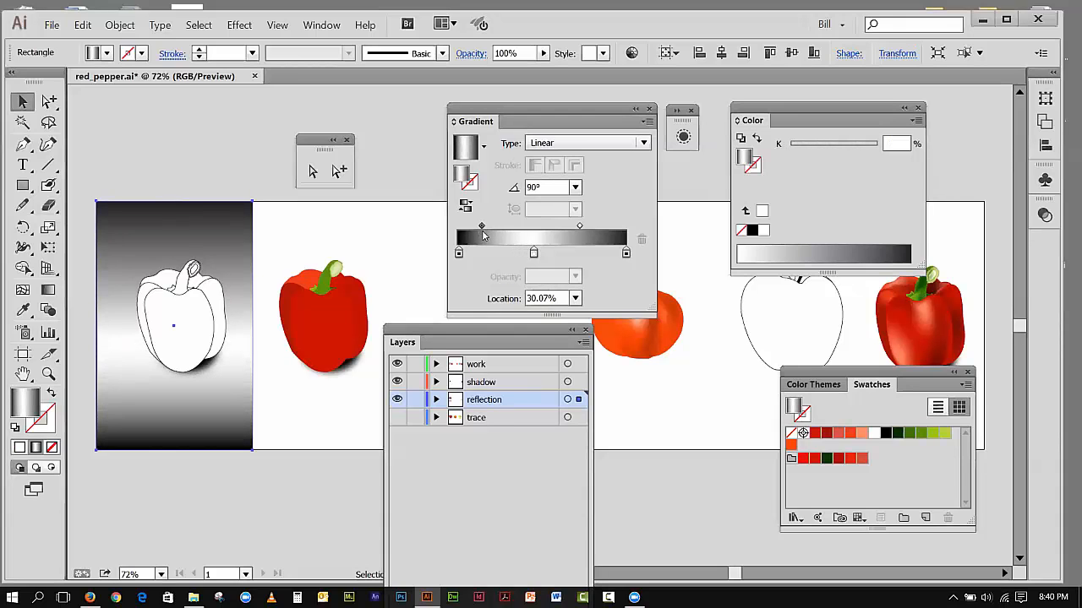
# Step: Remove the added dark gradient stop, return the white stop to 0%, and deselect the rectangle
pyautogui.moveTo(459, 254); pyautogui.dragTo(459, 290)
pyautogui.moveTo(533, 253); pyautogui.dragTo(456, 256)
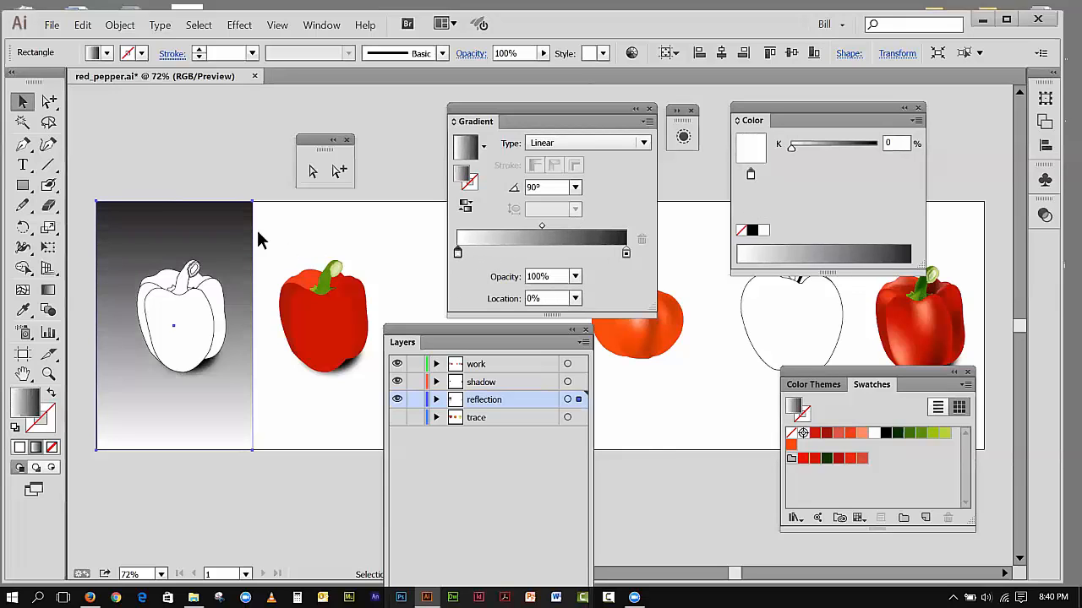
pyautogui.click(166, 104)
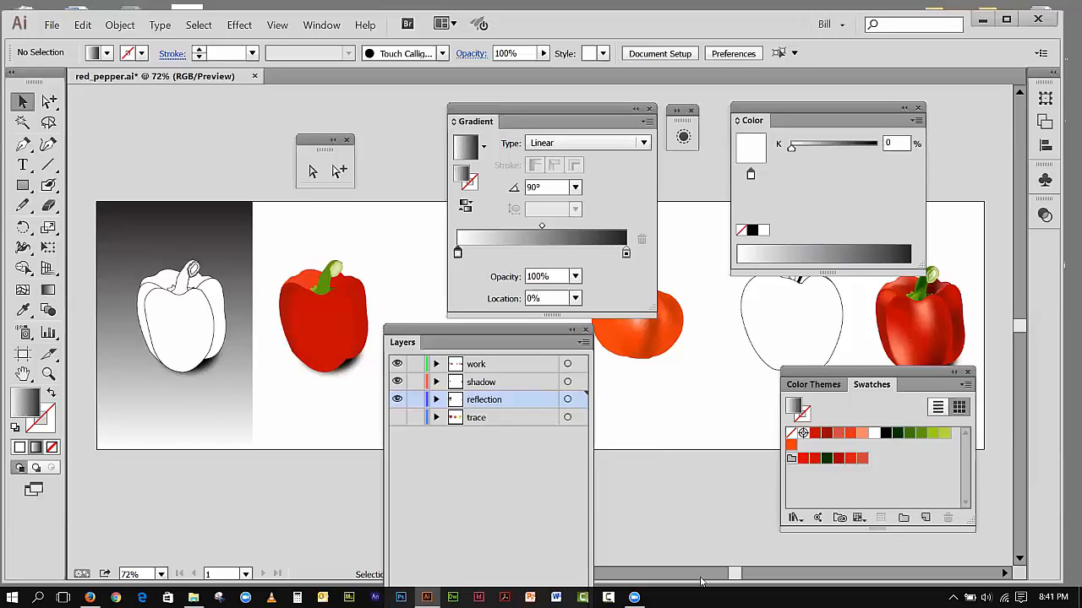
# Step: Close the floating Color, Gradient, Layers, Swatches and selection tool panels to clear the view of the artboard
pyautogui.click(917, 108)
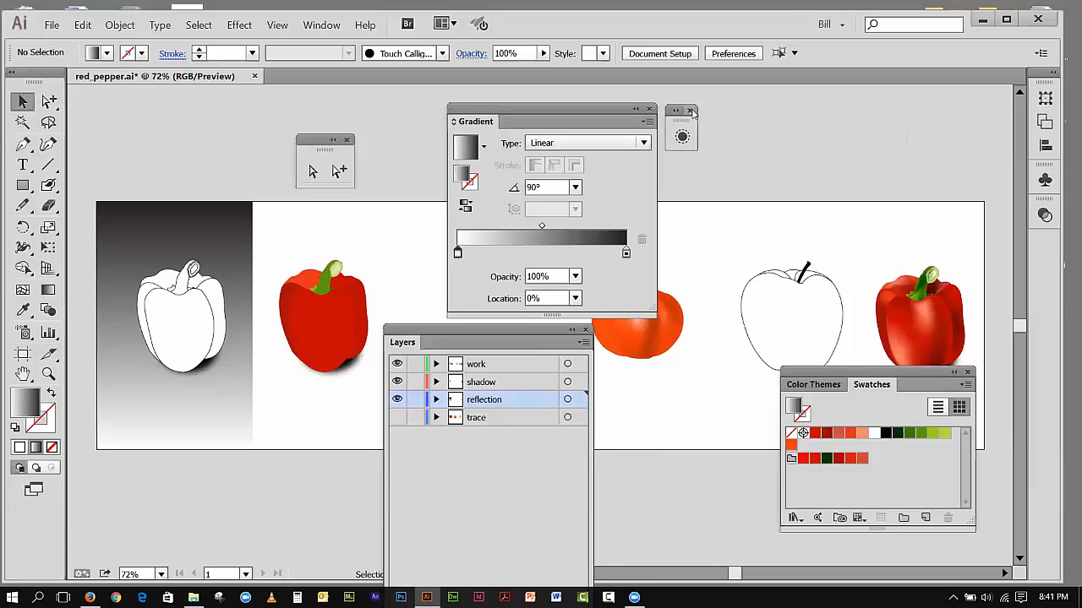
pyautogui.click(690, 111)
pyautogui.click(649, 109)
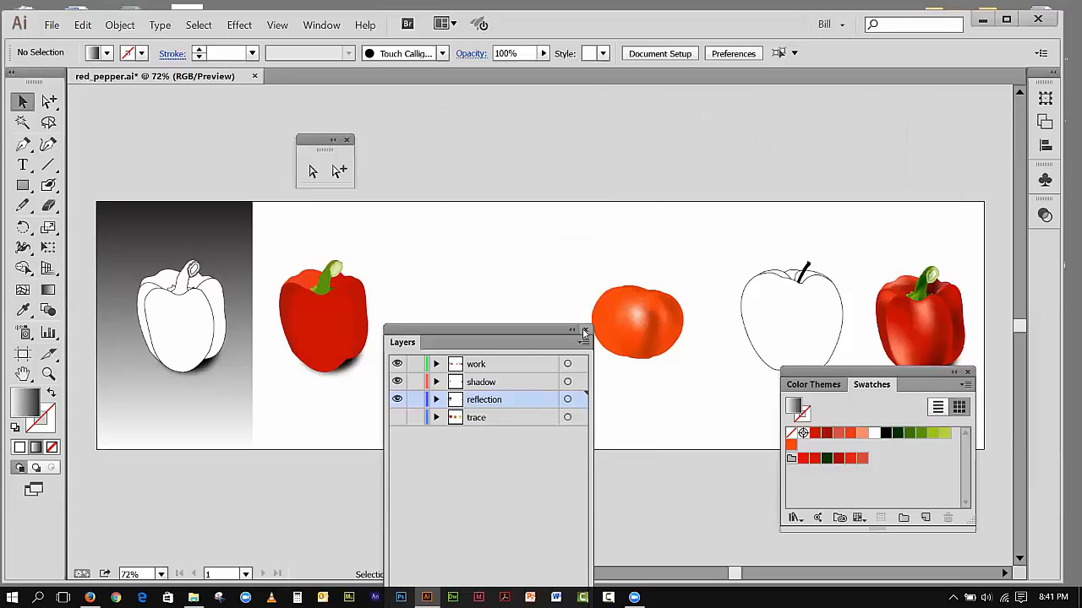
pyautogui.click(584, 331)
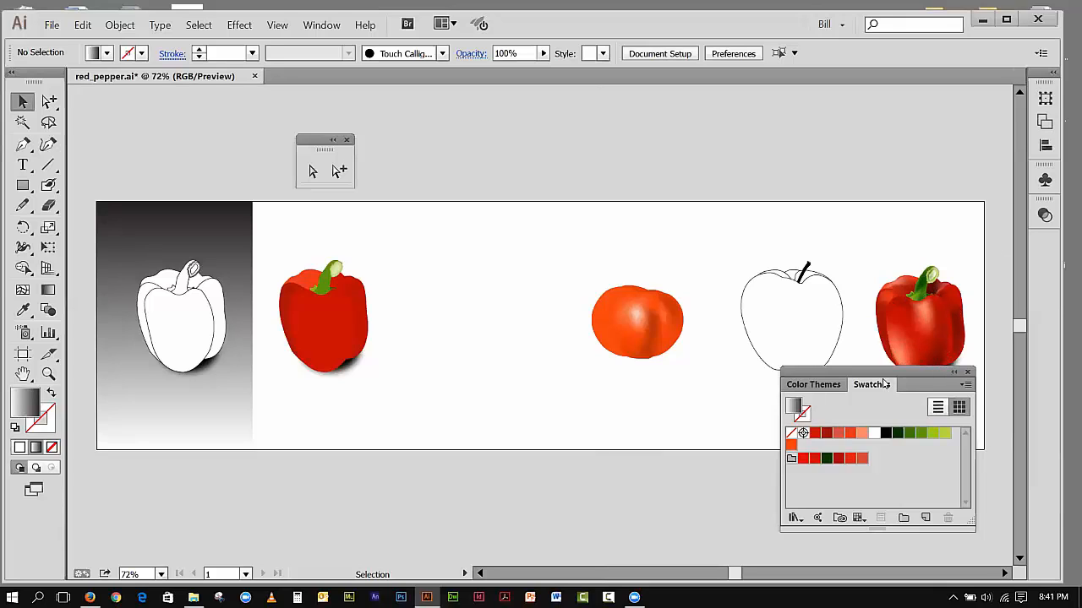
pyautogui.moveTo(879, 374); pyautogui.dragTo(392, 250)
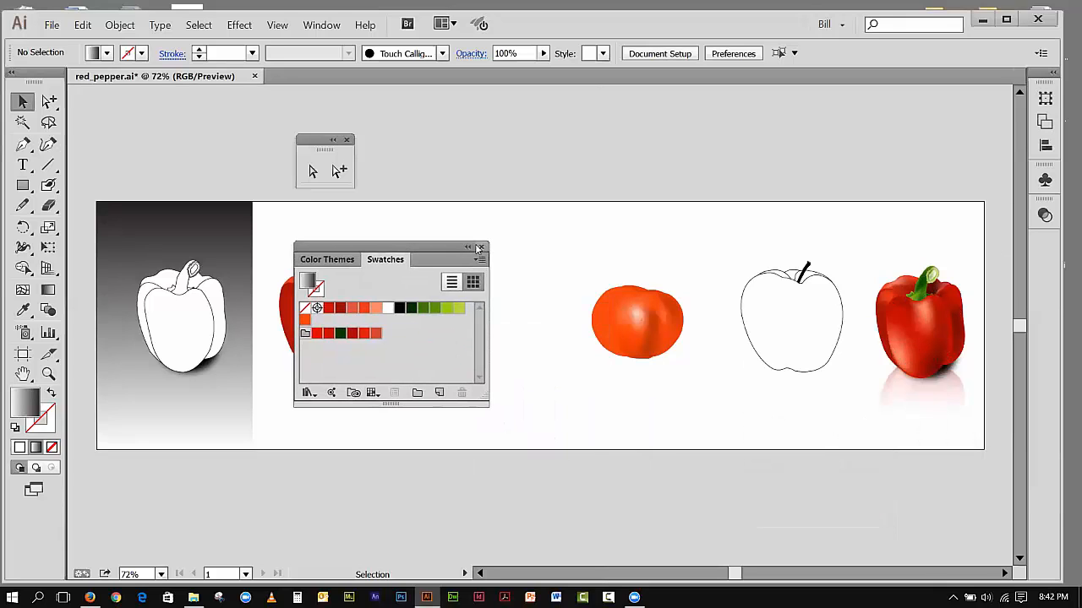
pyautogui.click(479, 248)
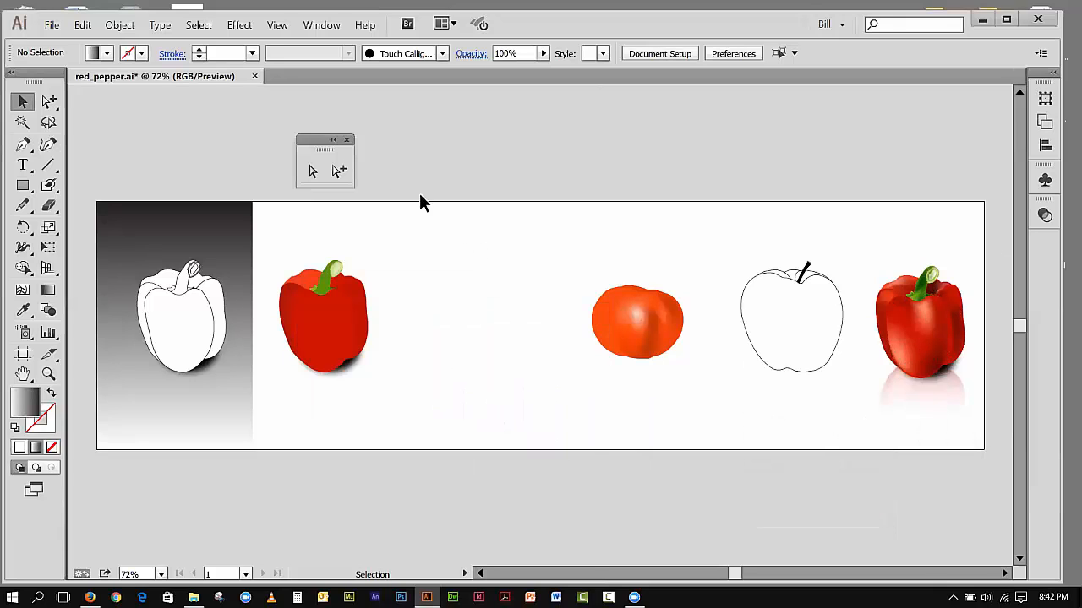
pyautogui.click(346, 141)
# Step: Shift the tomato, apple outline and shaded pepper leftward on the artboard, and delete the existing reflection beneath the shaded pepper
pyautogui.moveTo(732, 301); pyautogui.dragTo(833, 398)
pyautogui.moveTo(815, 359); pyautogui.dragTo(636, 356)
pyautogui.moveTo(858, 306); pyautogui.dragTo(936, 399)
pyautogui.moveTo(935, 398); pyautogui.dragTo(773, 360)
pyautogui.click(661, 165)
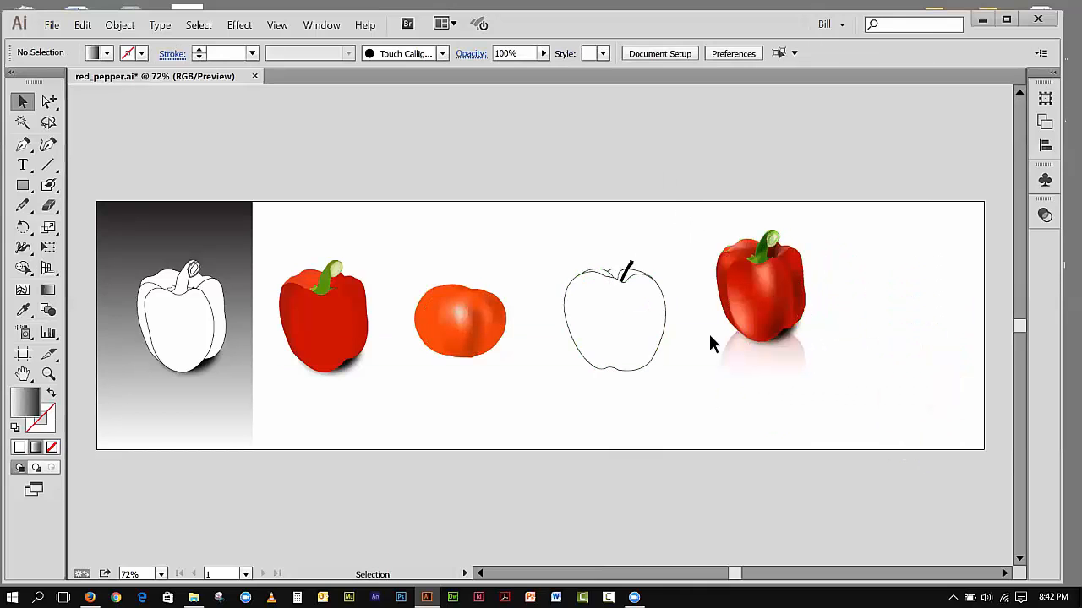
pyautogui.click(741, 378)
pyautogui.press('Delete')
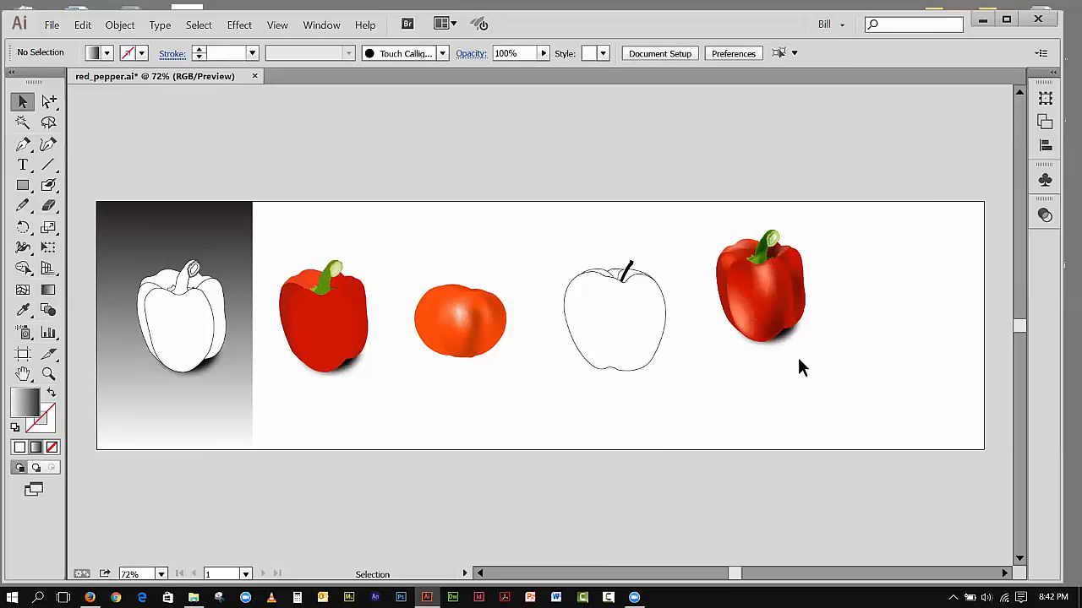
# Step: Show the Layers panel over the empty area and check the work and shadow layers by switching their visibility off and on
pyautogui.click(318, 25)
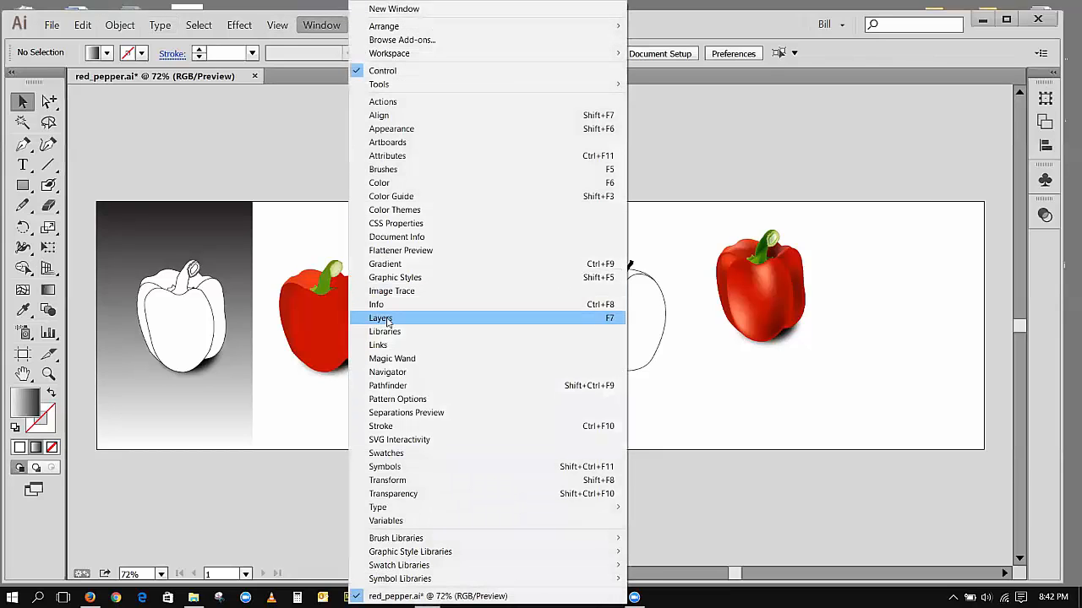
pyautogui.click(388, 318)
pyautogui.moveTo(456, 327); pyautogui.dragTo(234, 132)
pyautogui.click(187, 172)
pyautogui.click(186, 172)
pyautogui.click(186, 189)
pyautogui.click(186, 190)
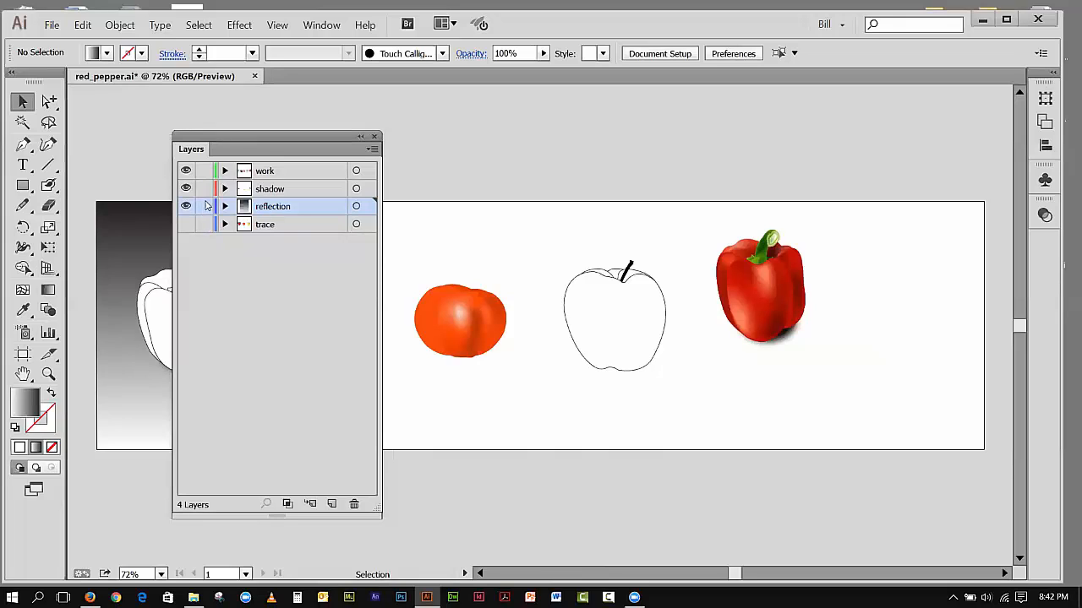
# Step: Hide the reflection layer, expand it to check its contents, and delete the whole layer
pyautogui.click(186, 206)
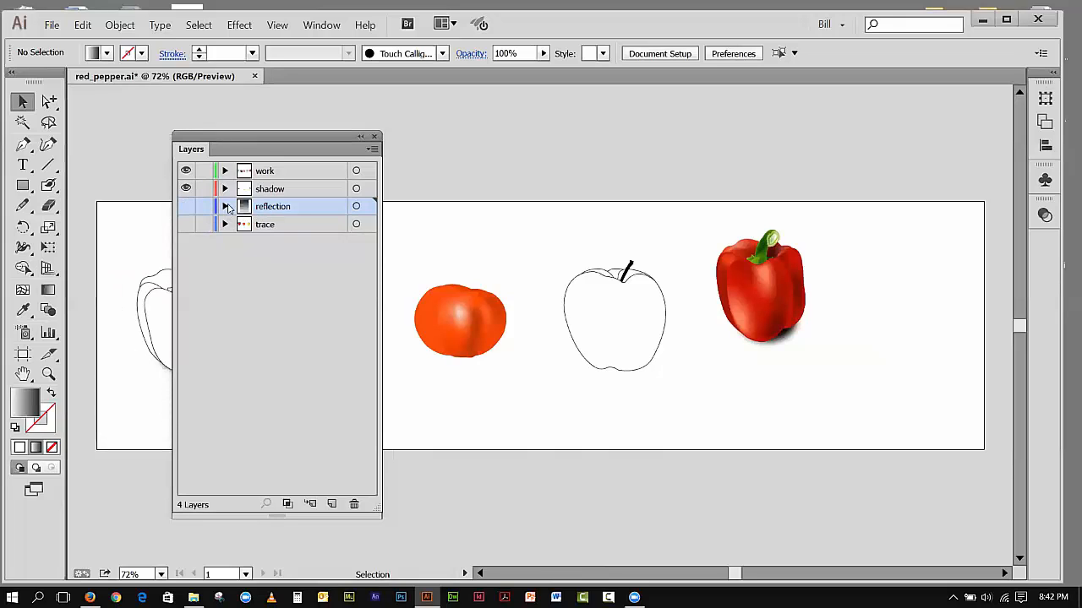
pyautogui.click(225, 206)
pyautogui.click(266, 224)
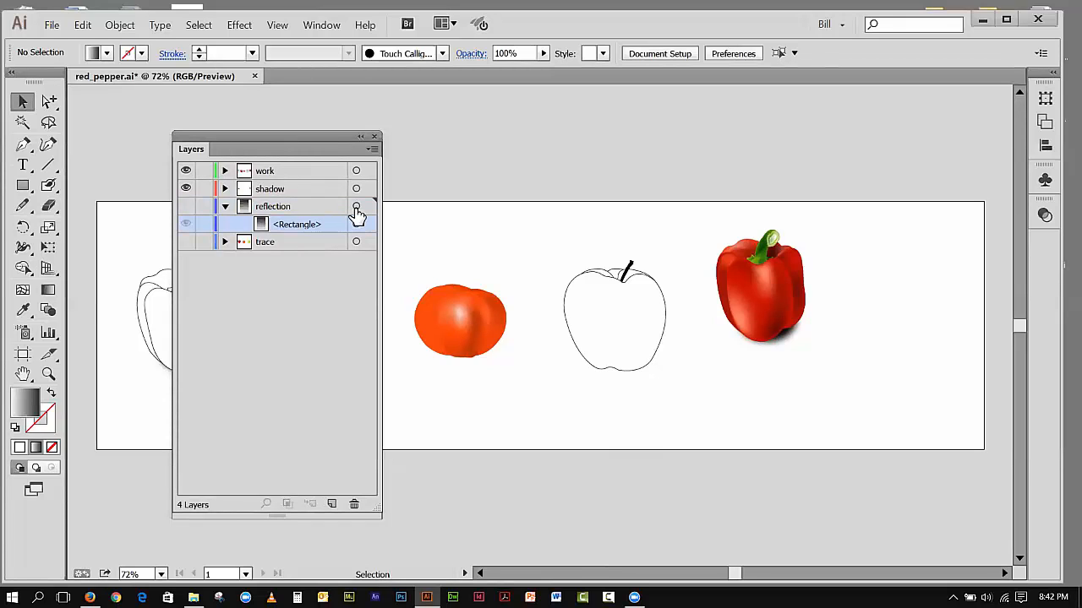
pyautogui.moveTo(291, 203)
pyautogui.mouseDown()
pyautogui.moveTo(305, 237)
pyautogui.moveTo(308, 209)
pyautogui.moveTo(324, 285)
pyautogui.moveTo(354, 504)
pyautogui.mouseUp()
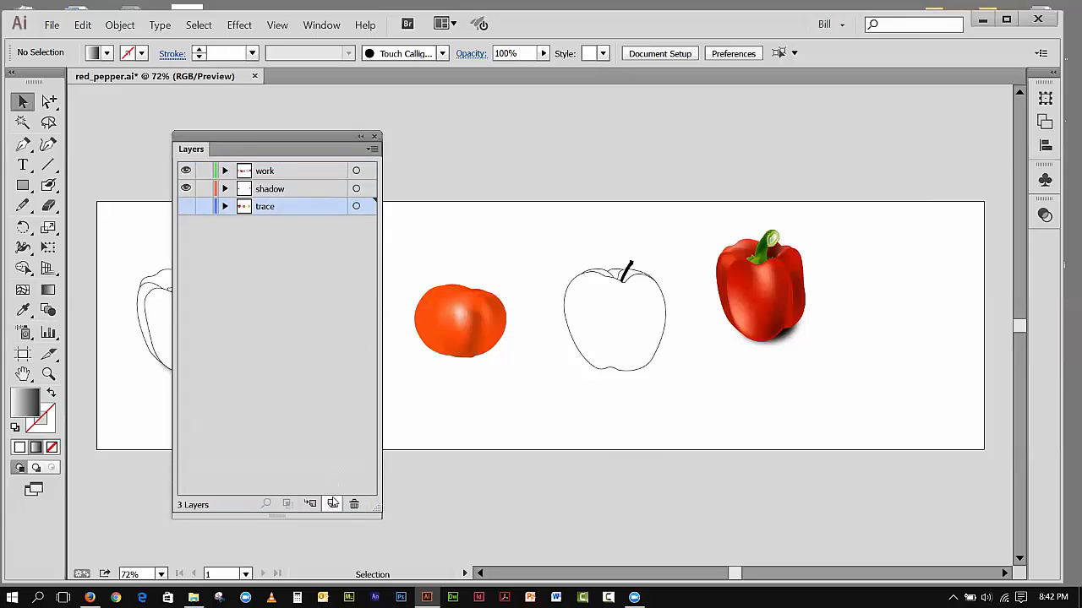
# Step: Create a new layer above the trace layer and name it reflection
pyautogui.click(333, 503)
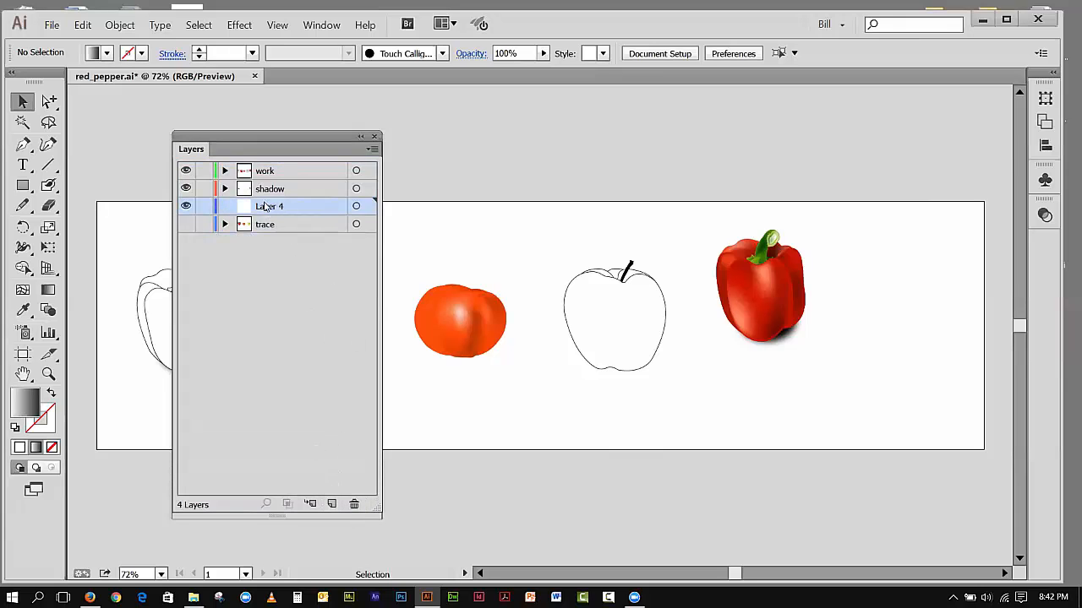
pyautogui.doubleClick(267, 207)
pyautogui.write('reflection')
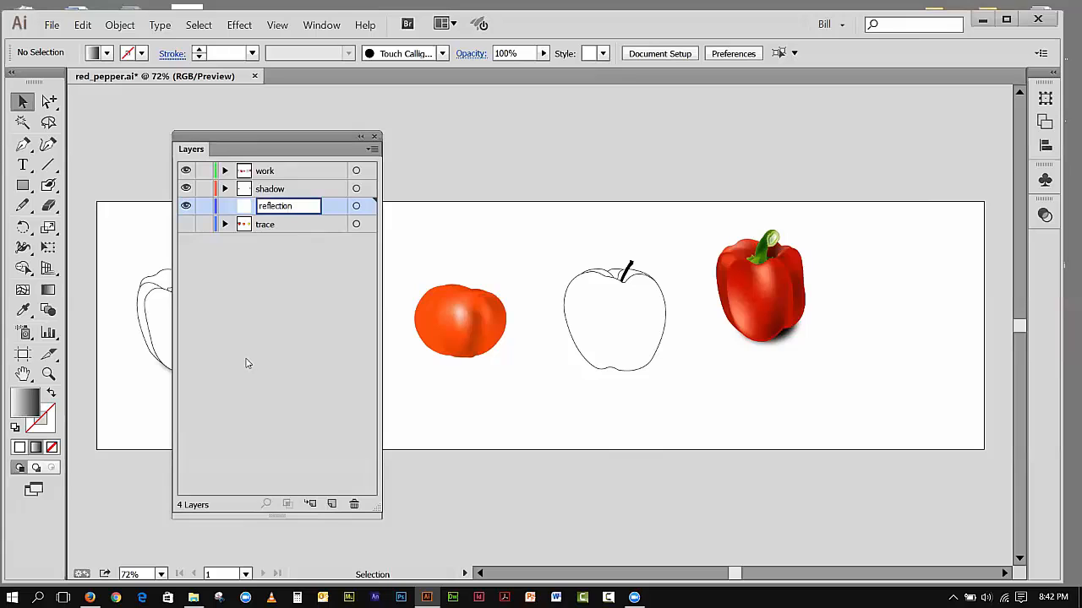
pyautogui.press('Return')
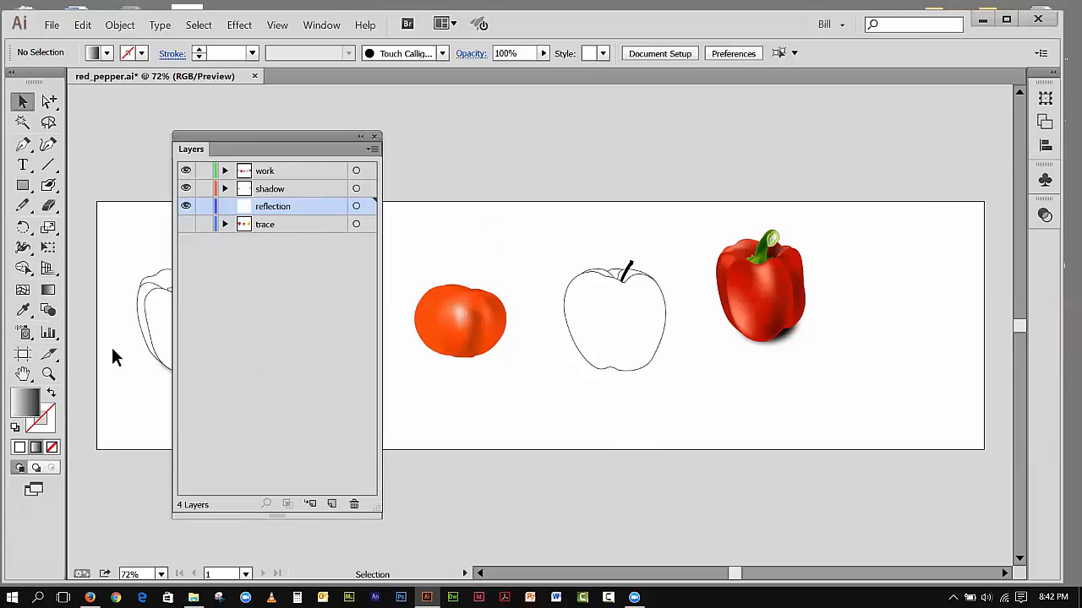
# Step: Lock the shadow layer so the shaded pepper can be selected without its shadow
pyautogui.click(48, 374)
pyautogui.moveTo(706, 242); pyautogui.dragTo(925, 461)
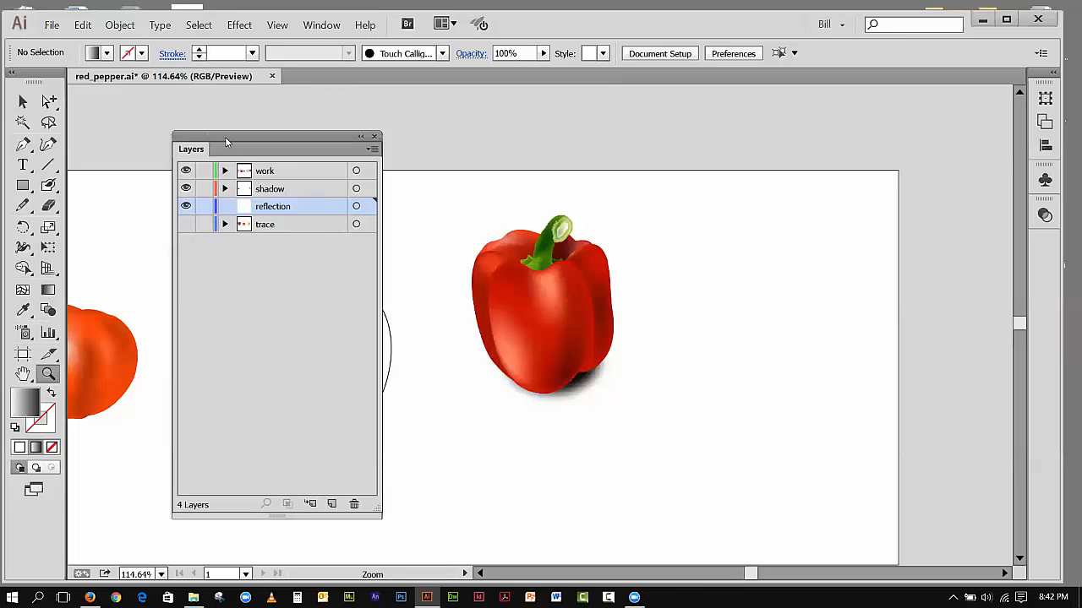
pyautogui.moveTo(227, 144); pyautogui.dragTo(181, 137)
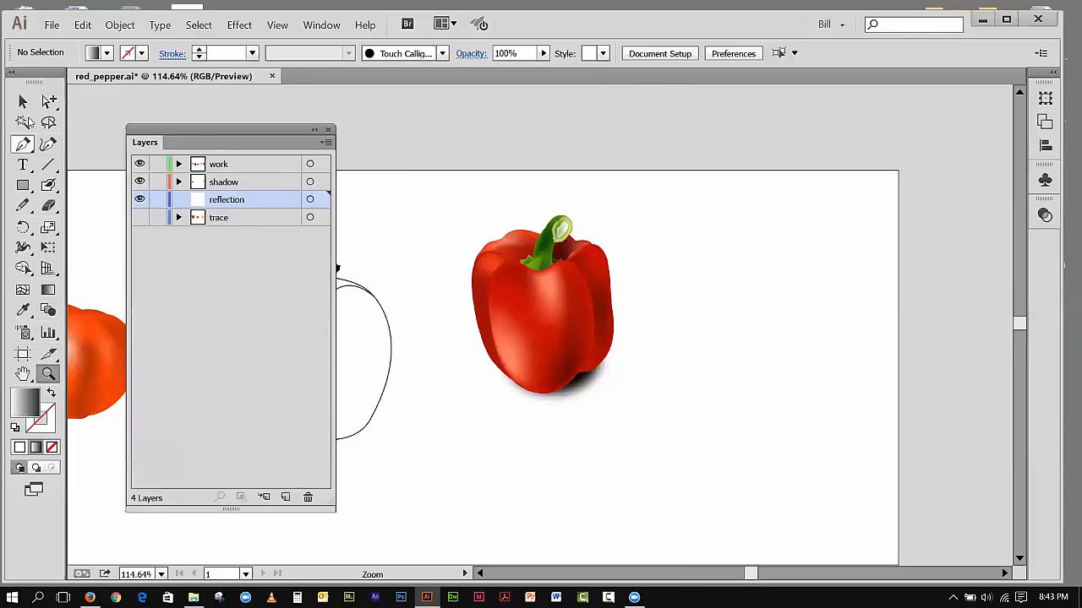
pyautogui.click(22, 102)
pyautogui.moveTo(449, 196); pyautogui.dragTo(563, 149)
pyautogui.click(156, 182)
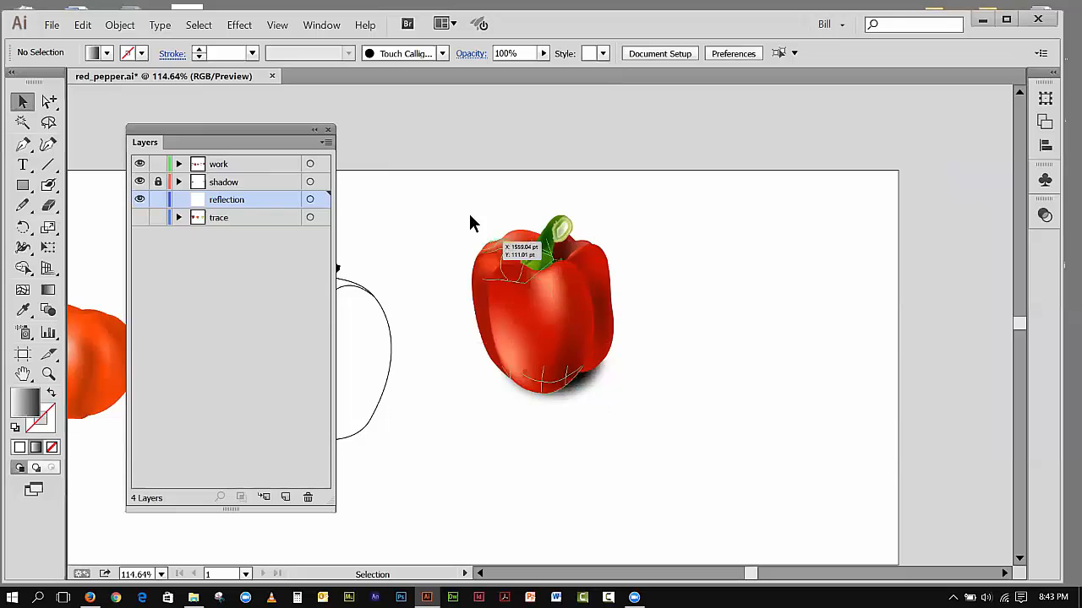
# Step: Copy the shaded pepper group, paste it in place on the reflection layer, and check the copy by briefly hiding the work layer
pyautogui.moveTo(445, 185); pyautogui.dragTo(631, 330)
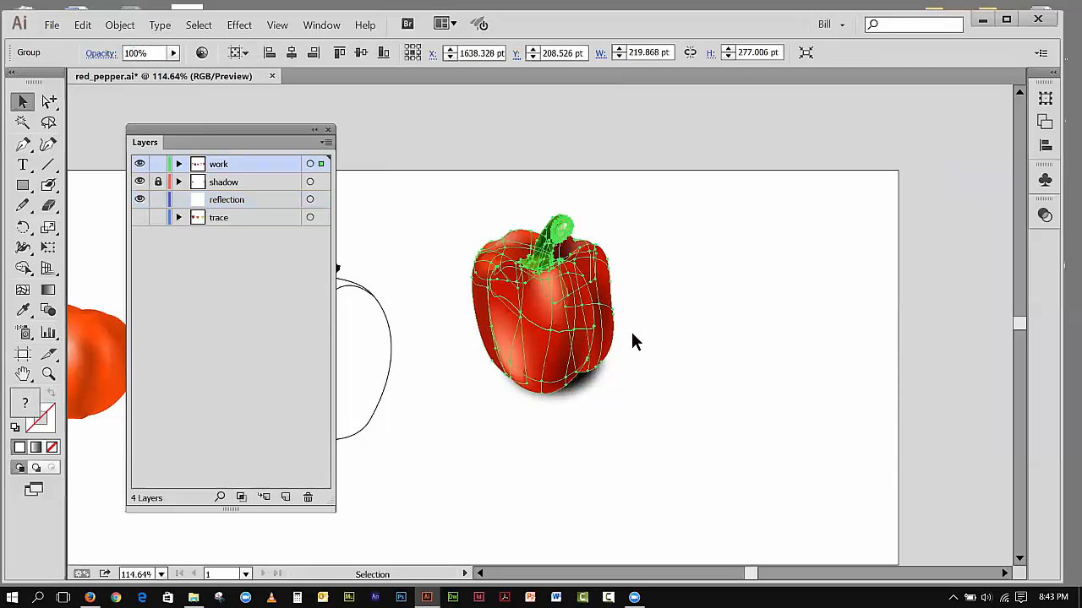
pyautogui.click(82, 25)
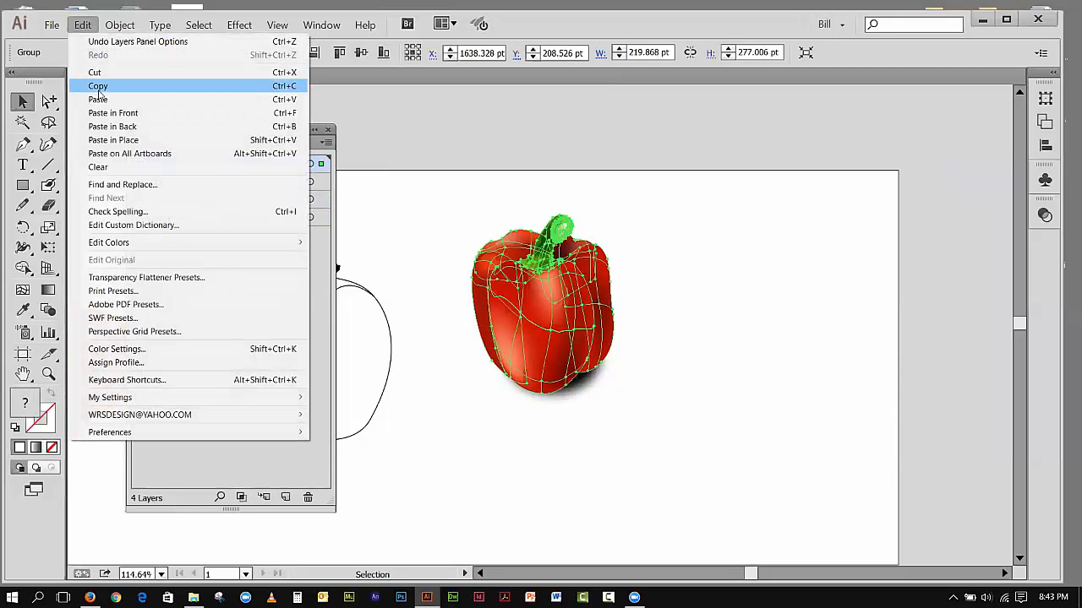
pyautogui.click(96, 85)
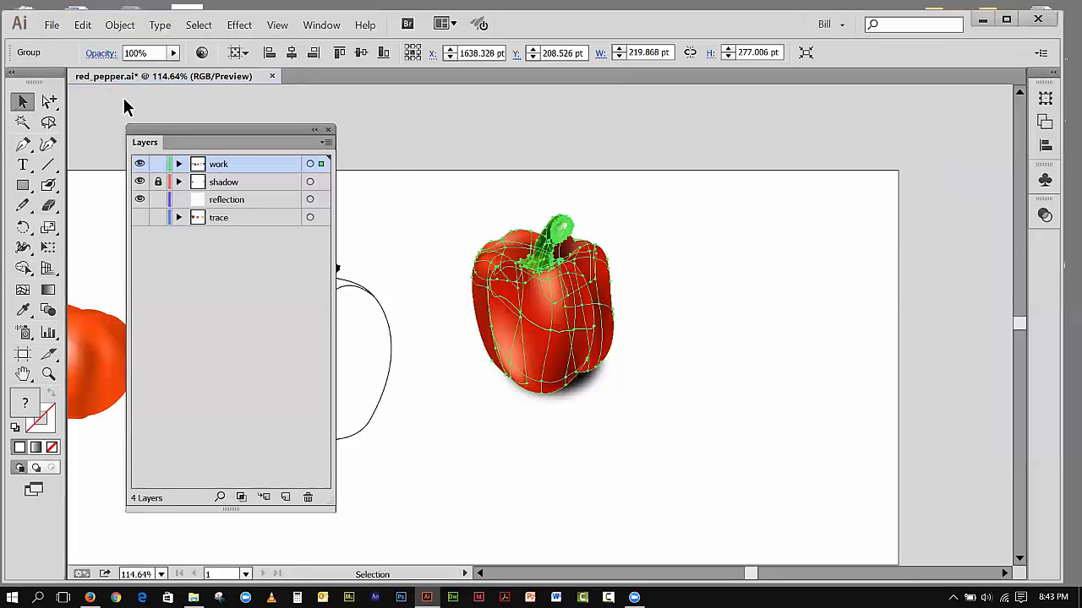
pyautogui.click(240, 200)
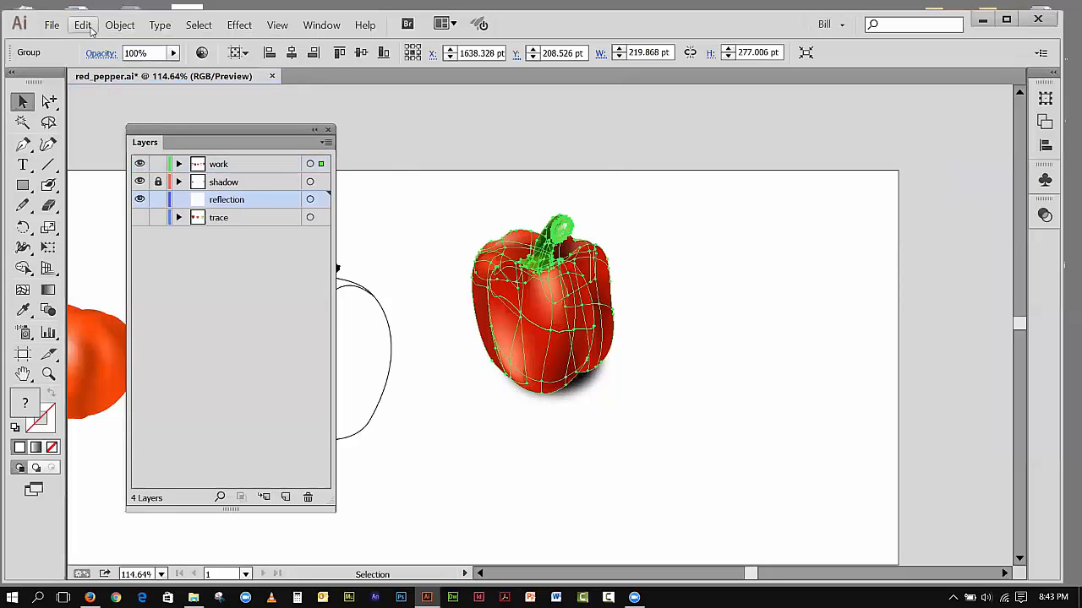
pyautogui.click(82, 24)
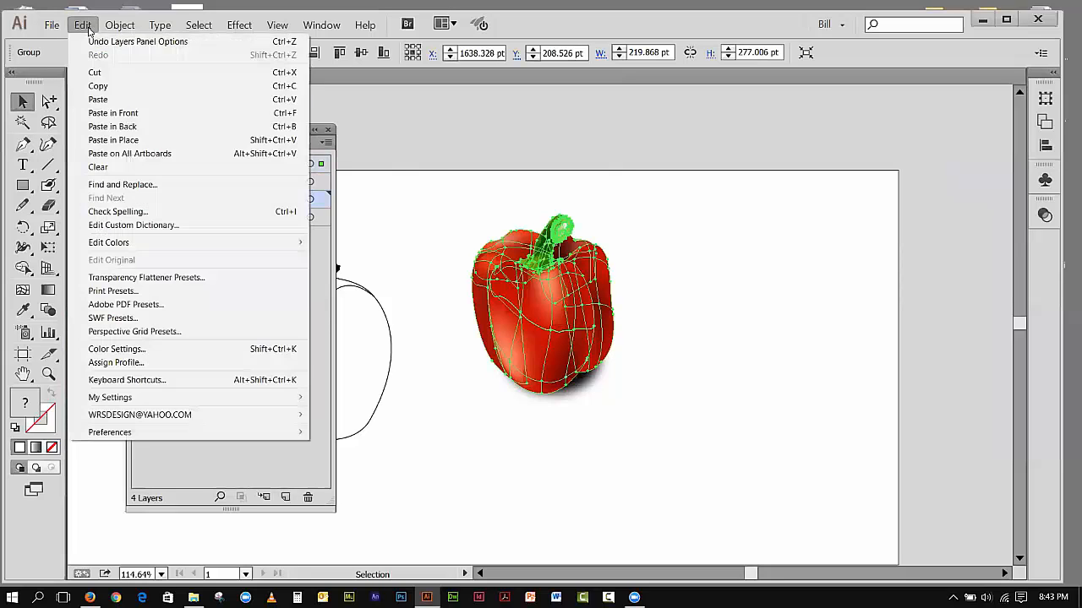
pyautogui.click(114, 140)
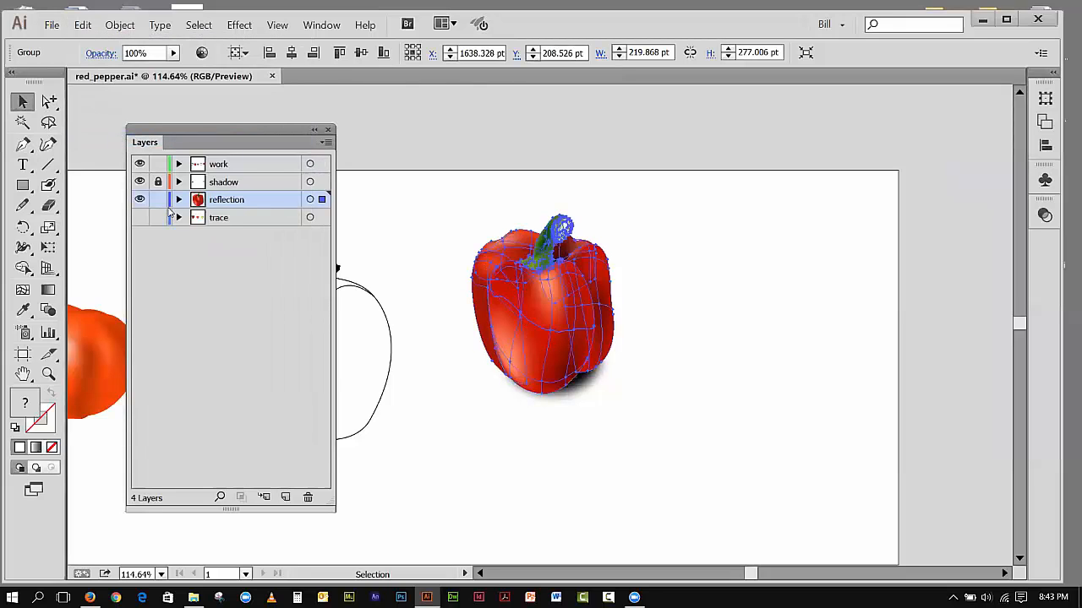
pyautogui.click(139, 165)
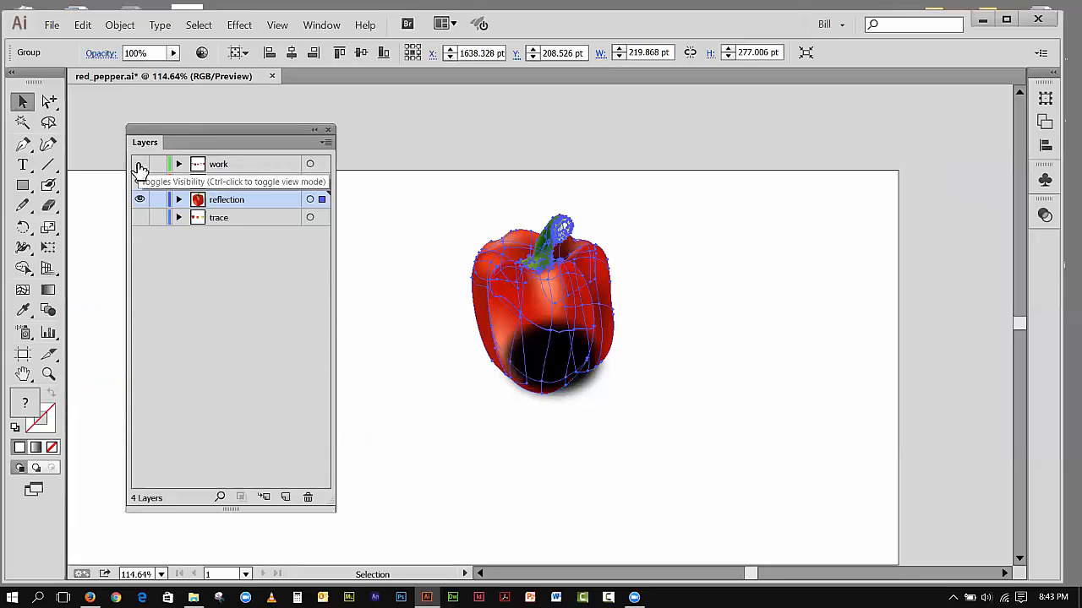
pyautogui.click(140, 165)
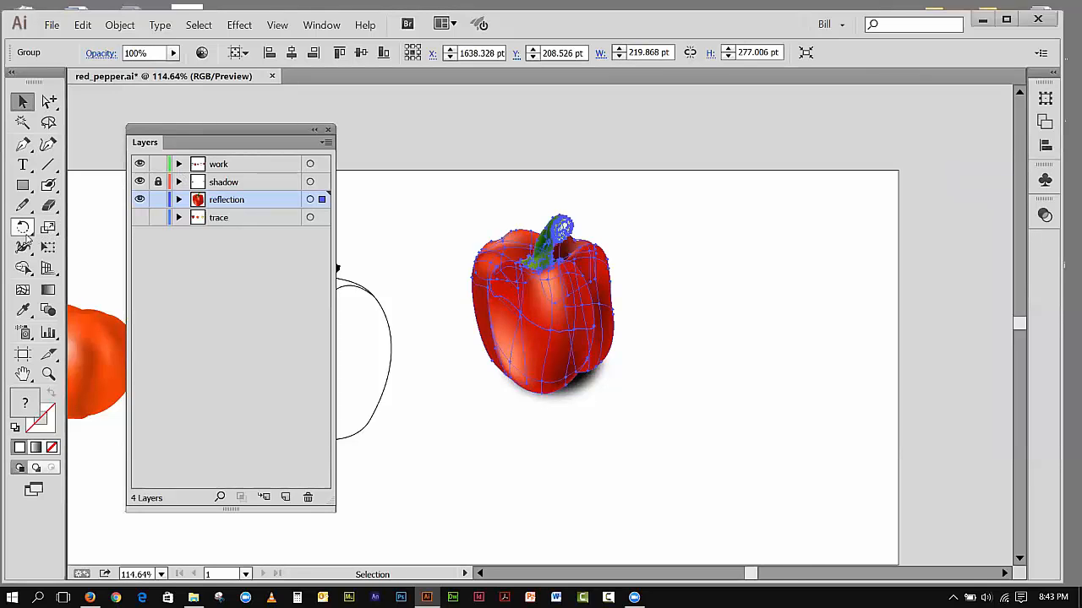
# Step: Reflect the pepper copy across the horizontal axis with the preview on
pyautogui.click(25, 230)
pyautogui.moveTo(28, 240); pyautogui.dragTo(73, 245)
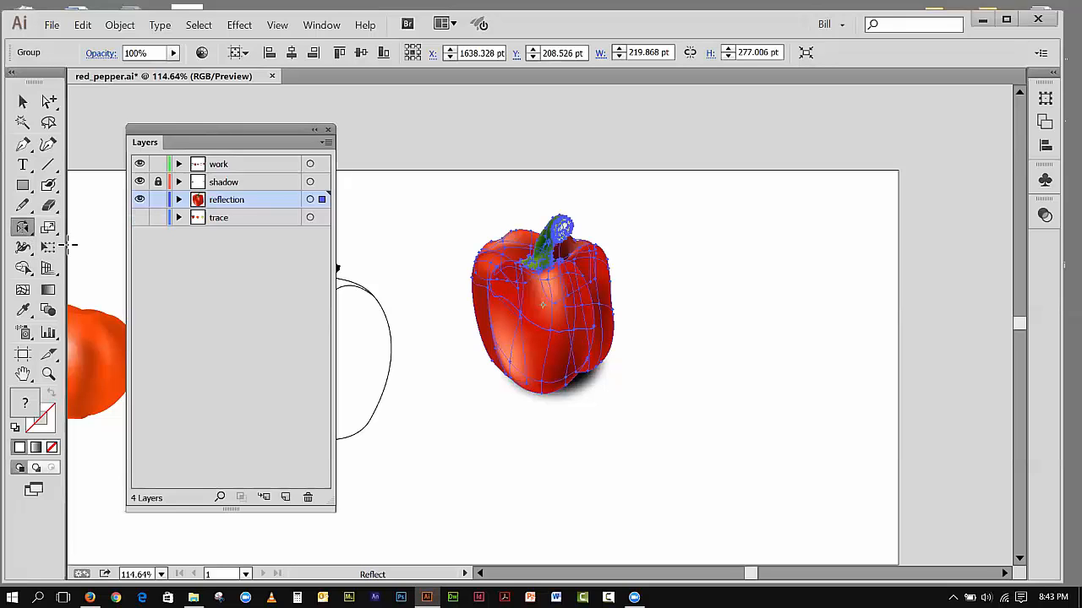
pyautogui.doubleClick(23, 228)
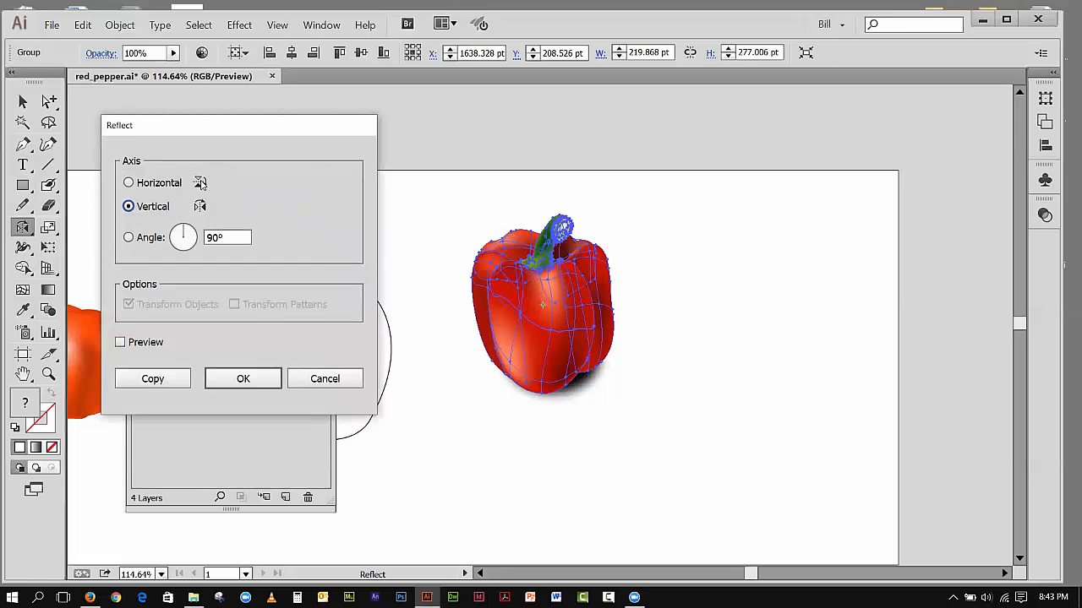
pyautogui.click(129, 184)
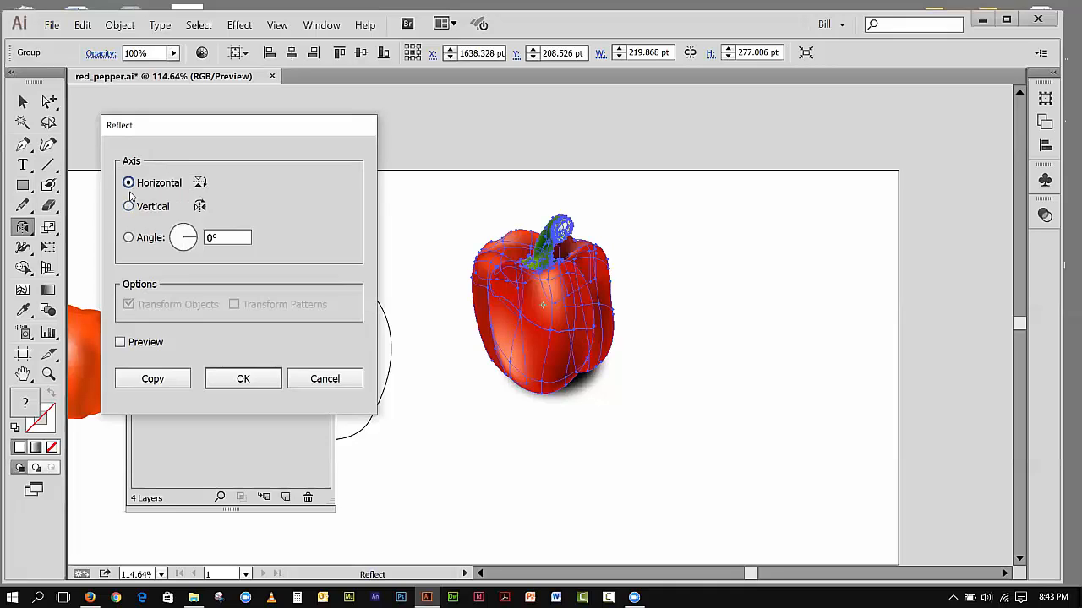
pyautogui.click(119, 343)
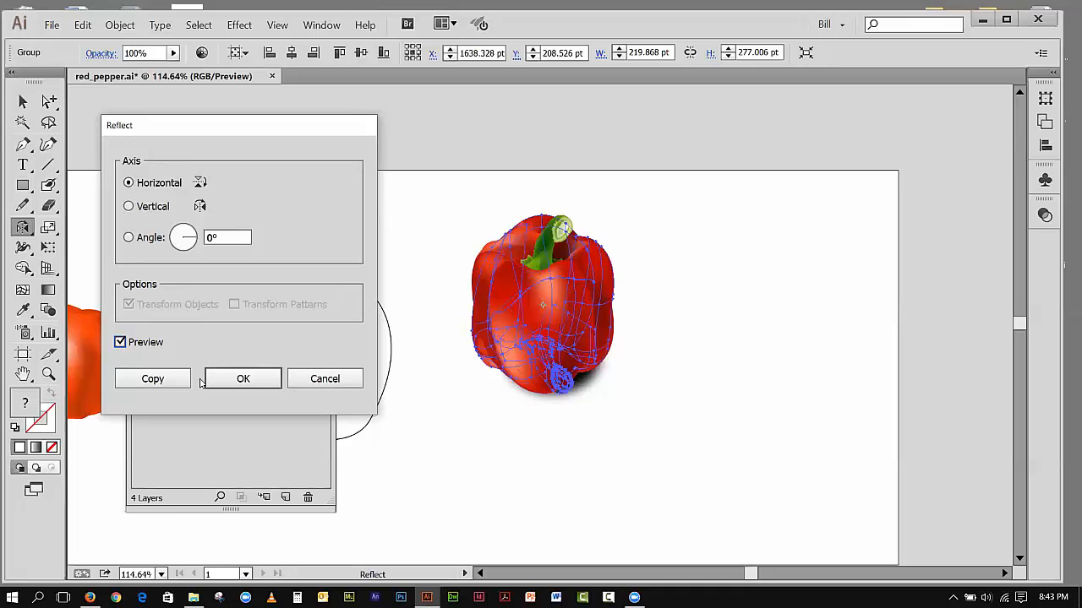
pyautogui.click(243, 379)
# Step: Move the flipped pepper copy straight down to about Y 417.7 pt, so that its body overlaps the base of the original
pyautogui.click(23, 101)
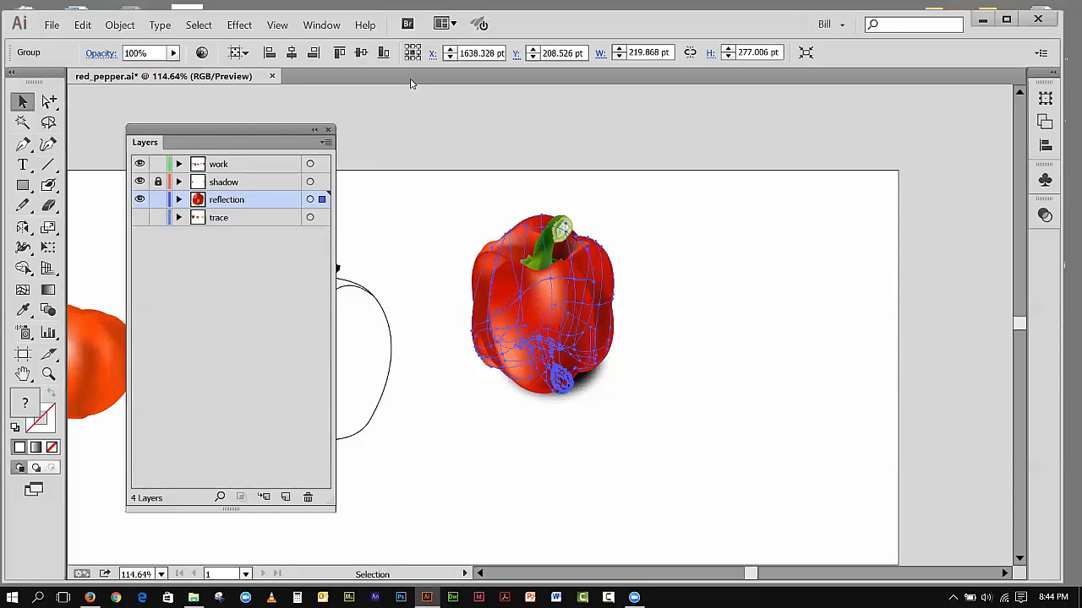
pyautogui.hotkey('shift', 'Down')
pyautogui.hotkey('shift', 'Down')
pyautogui.hotkey('shift', 'Down')
pyautogui.hotkey('shift', 'Down')
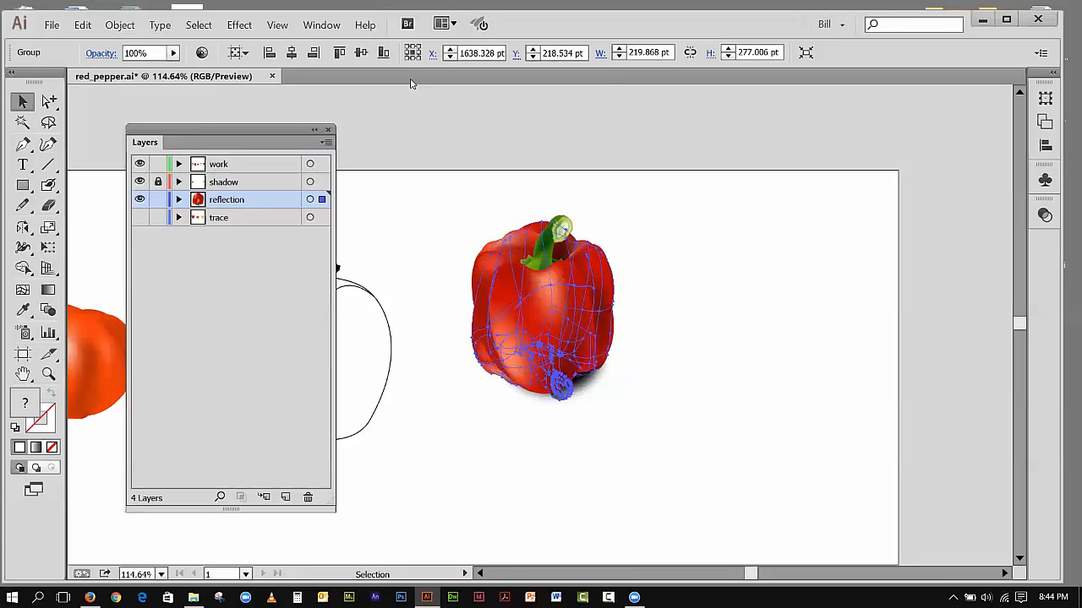
pyautogui.hotkey('shift', 'Down')
pyautogui.hotkey('shift', 'Down')
pyautogui.hotkey('shift', 'Down')
pyautogui.hotkey('shift', 'Down')
pyautogui.hotkey('shift', 'Down')
pyautogui.hotkey('shift', 'Down')
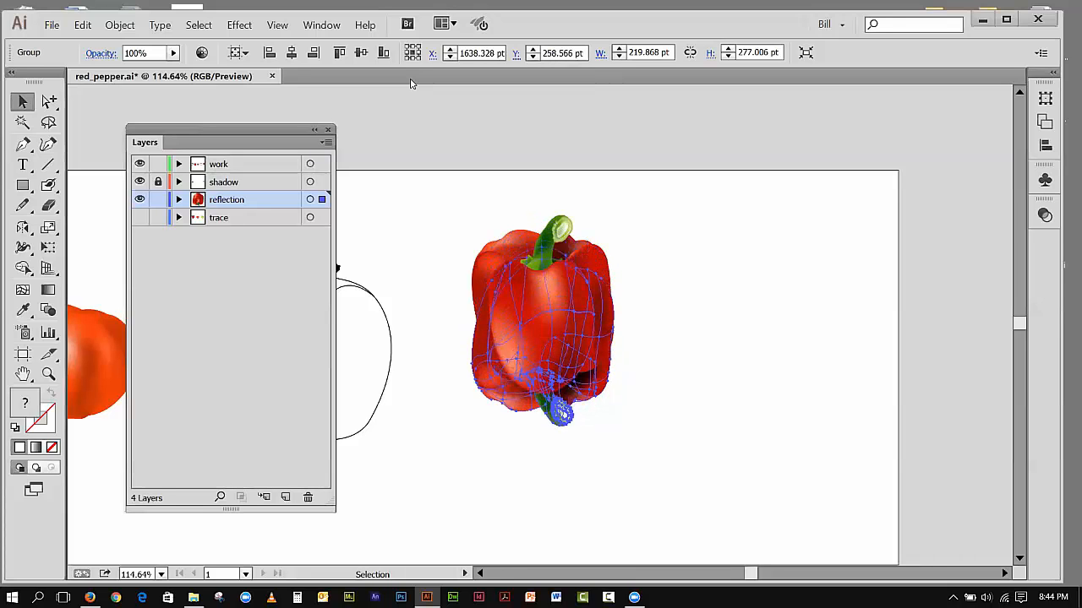
pyautogui.hotkey('shift', 'Down')
pyautogui.hotkey('shift', 'Down')
pyautogui.hotkey('shift', 'Down')
pyautogui.hotkey('shift', 'Down')
pyautogui.hotkey('shift', 'Down')
pyautogui.hotkey('shift', 'Down')
pyautogui.hotkey('shift', 'Down')
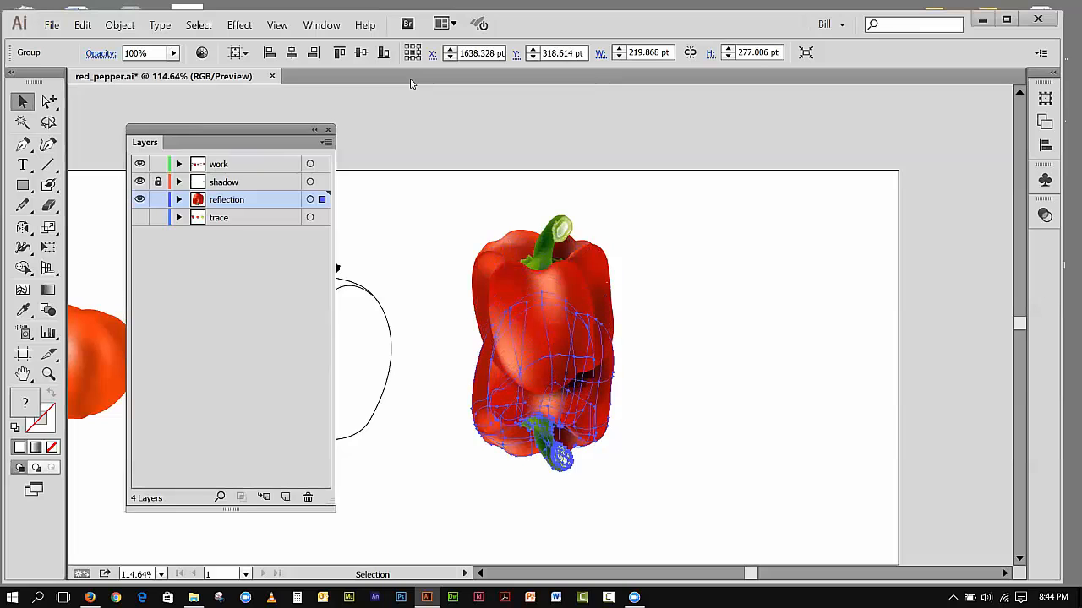
pyautogui.hotkey('shift', 'Down')
pyautogui.hotkey('shift', 'Down')
pyautogui.hotkey('shift', 'Down')
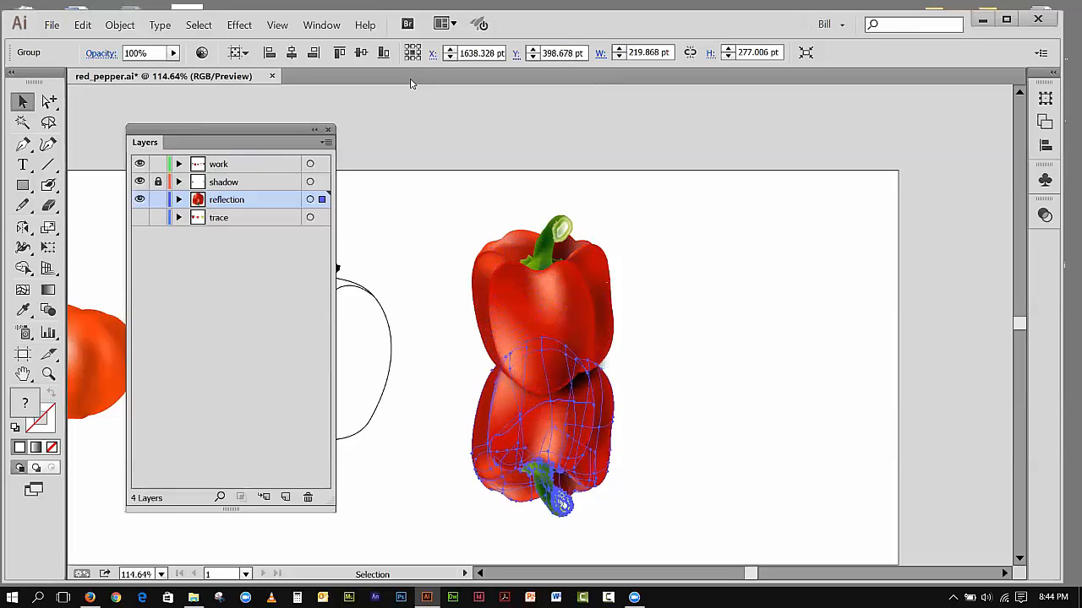
pyautogui.press('Down')
pyautogui.press('Down')
pyautogui.press('Down')
pyautogui.press('Down')
pyautogui.press('Down')
pyautogui.press('Down')
pyautogui.press('Down')
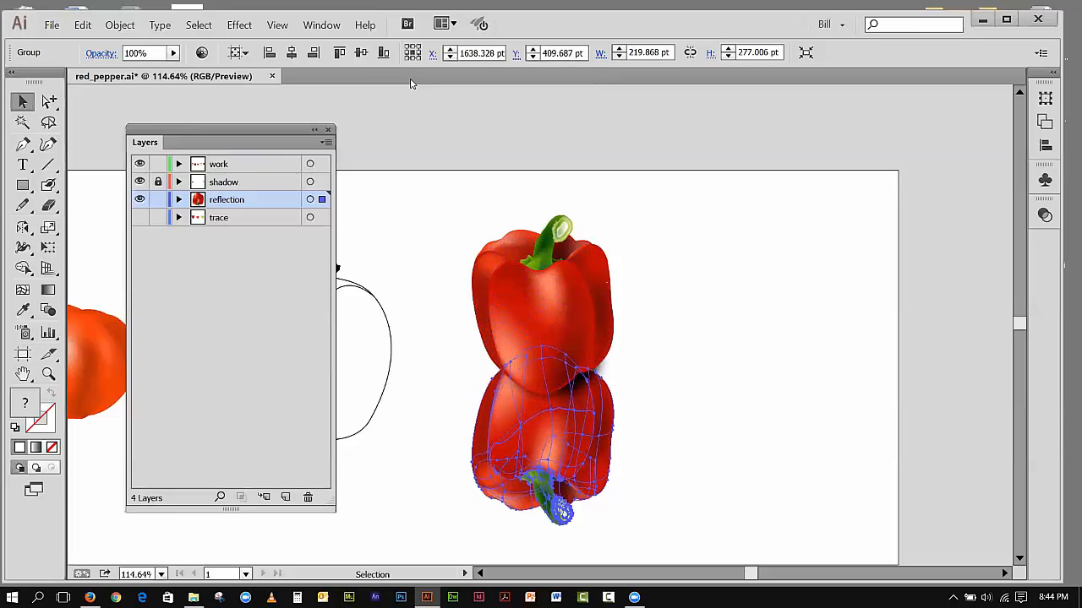
pyautogui.press('Down')
pyautogui.press('Down')
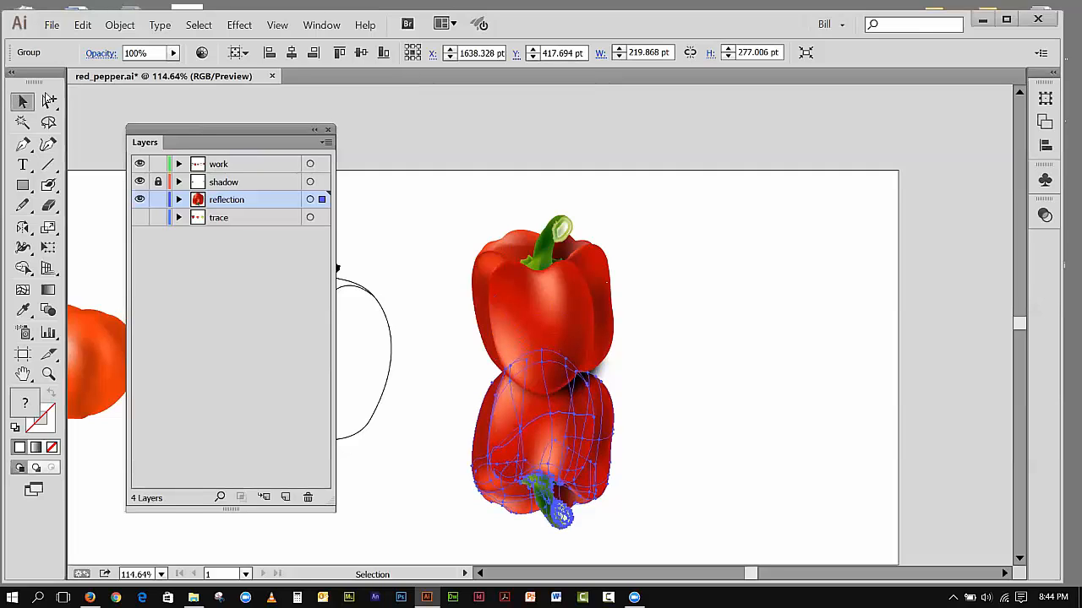
# Step: Lock the work layer and draw a gradient-filled rectangle about 286 × 308 pt over the whole flipped pepper on the reflection layer
pyautogui.click(376, 118)
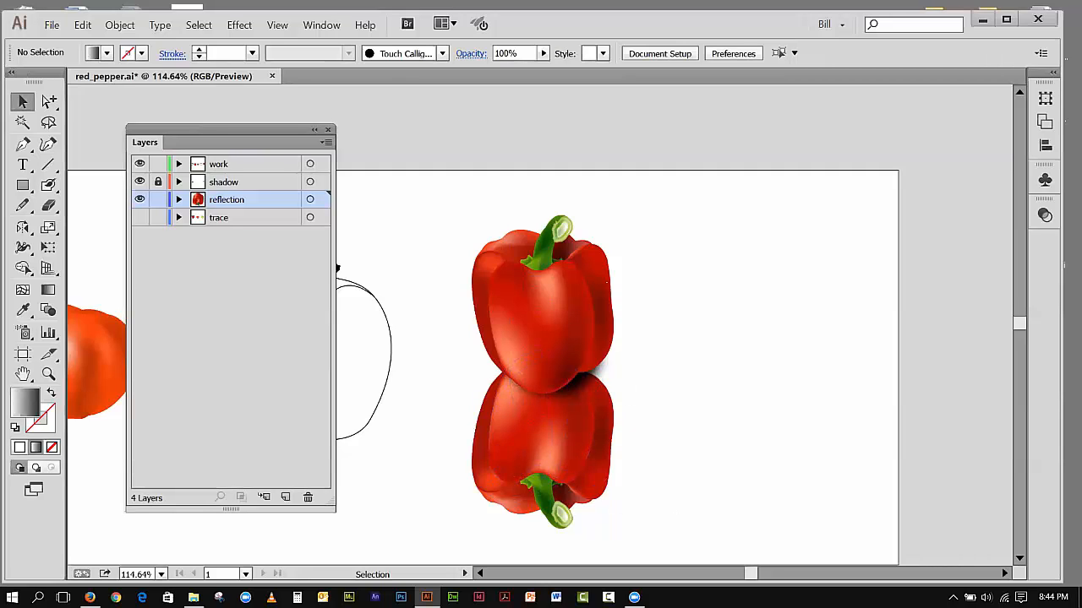
pyautogui.click(158, 164)
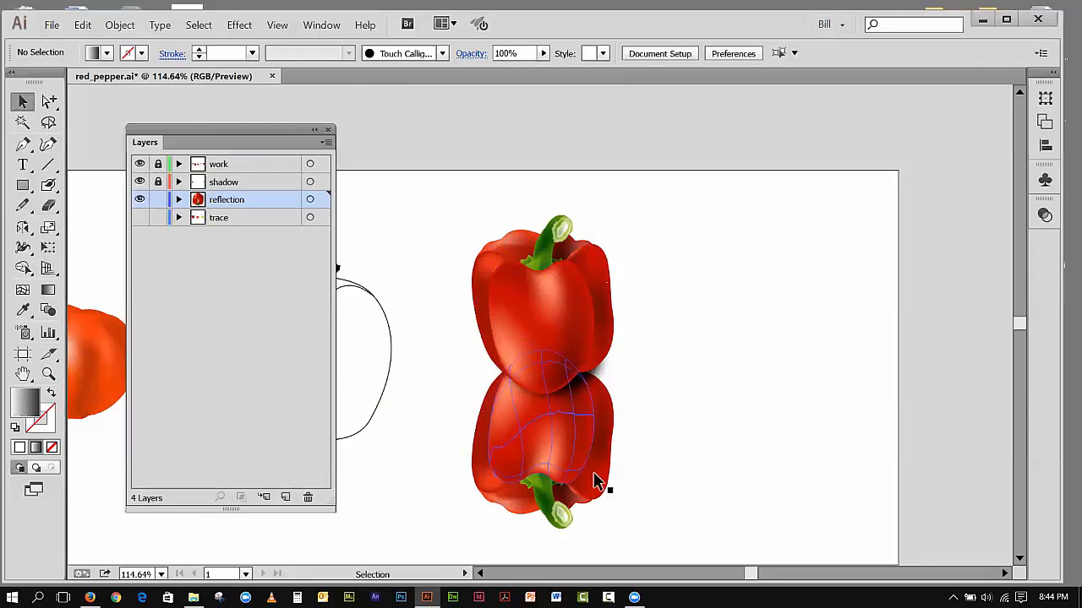
pyautogui.click(23, 186)
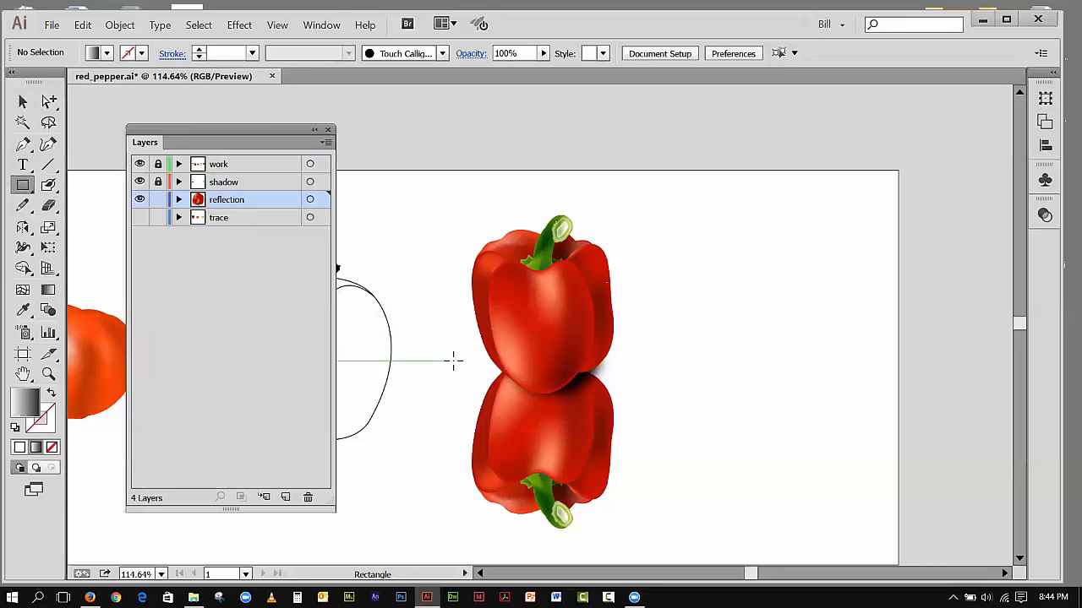
pyautogui.moveTo(545, 428)
pyautogui.mouseDown()
pyautogui.moveTo(623, 498)
pyautogui.moveTo(636, 546)
pyautogui.mouseUp()
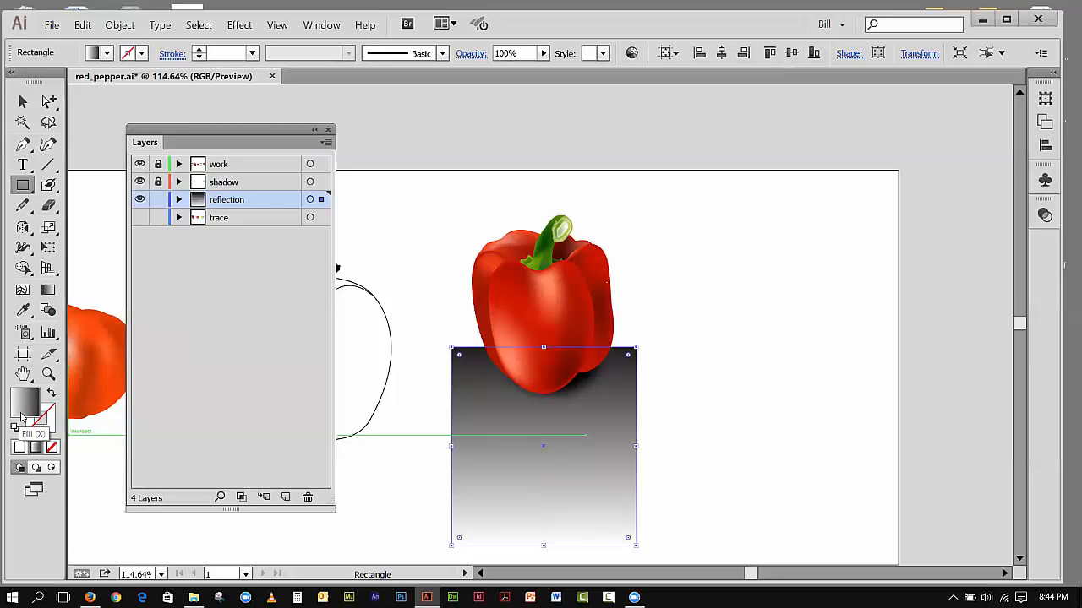
pyautogui.click(21, 104)
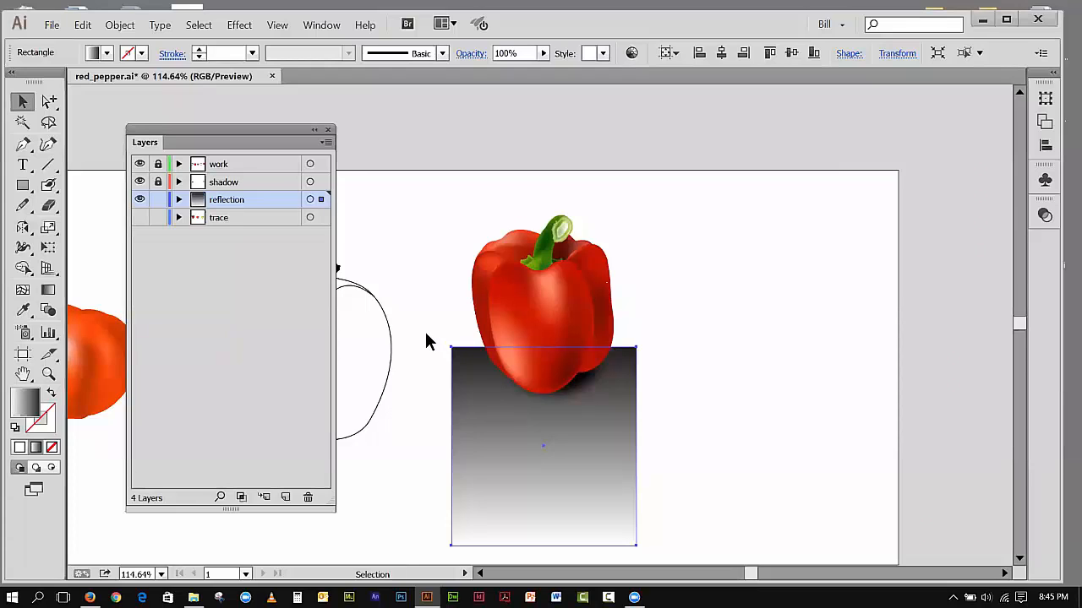
# Step: Make a clipping opacity mask from the gradient rectangle over the flipped pepper copy, and invert the mask
pyautogui.moveTo(426, 333); pyautogui.dragTo(398, 301)
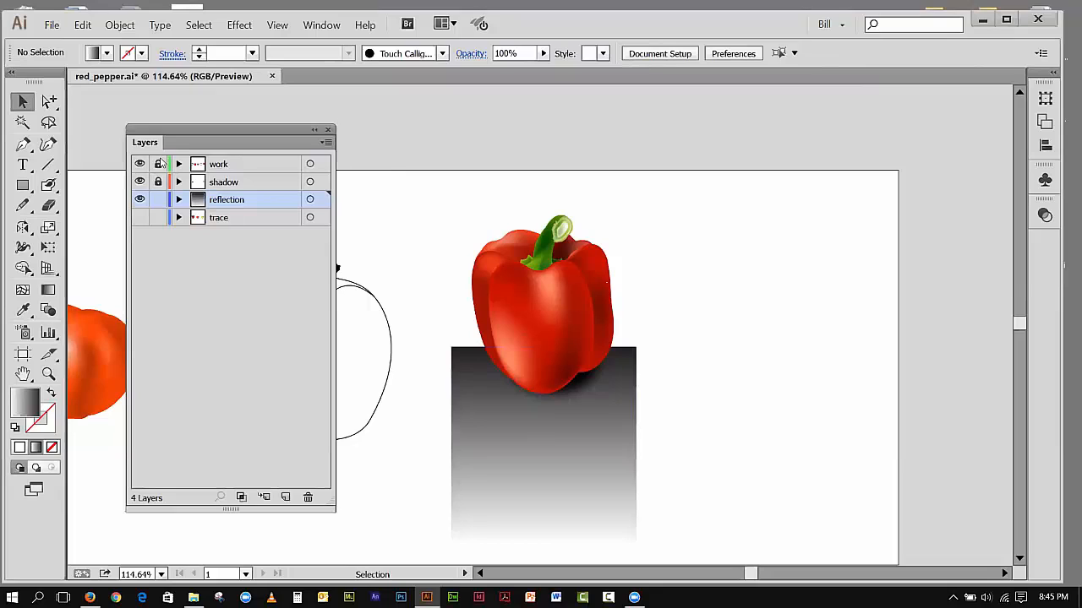
pyautogui.moveTo(412, 232)
pyautogui.mouseDown()
pyautogui.moveTo(503, 252)
pyautogui.moveTo(588, 304)
pyautogui.mouseUp()
pyautogui.moveTo(441, 208); pyautogui.dragTo(610, 304)
pyautogui.moveTo(428, 330); pyautogui.dragTo(684, 499)
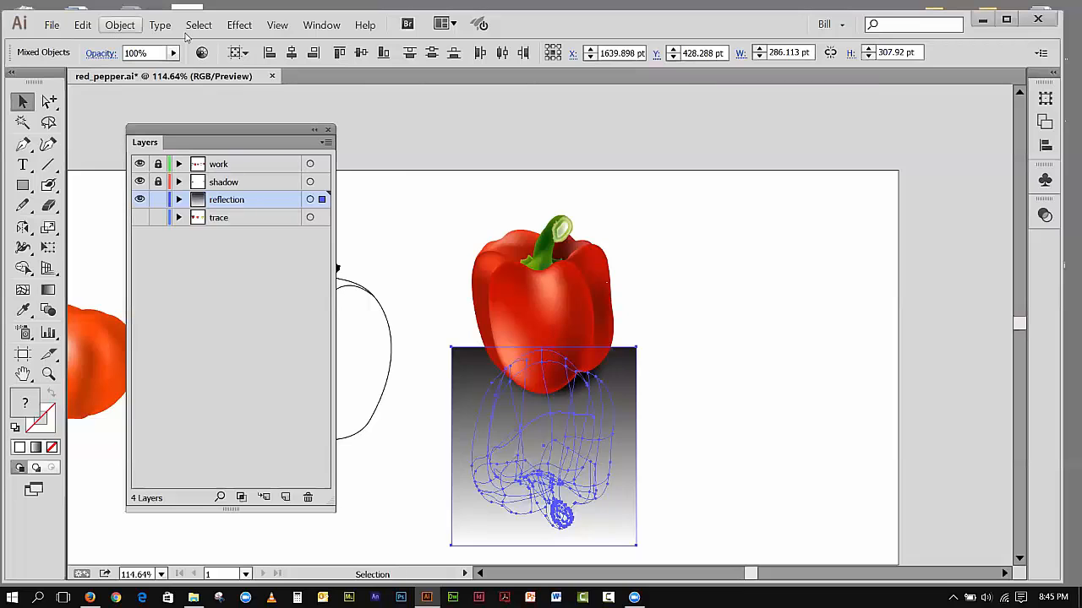
pyautogui.click(321, 24)
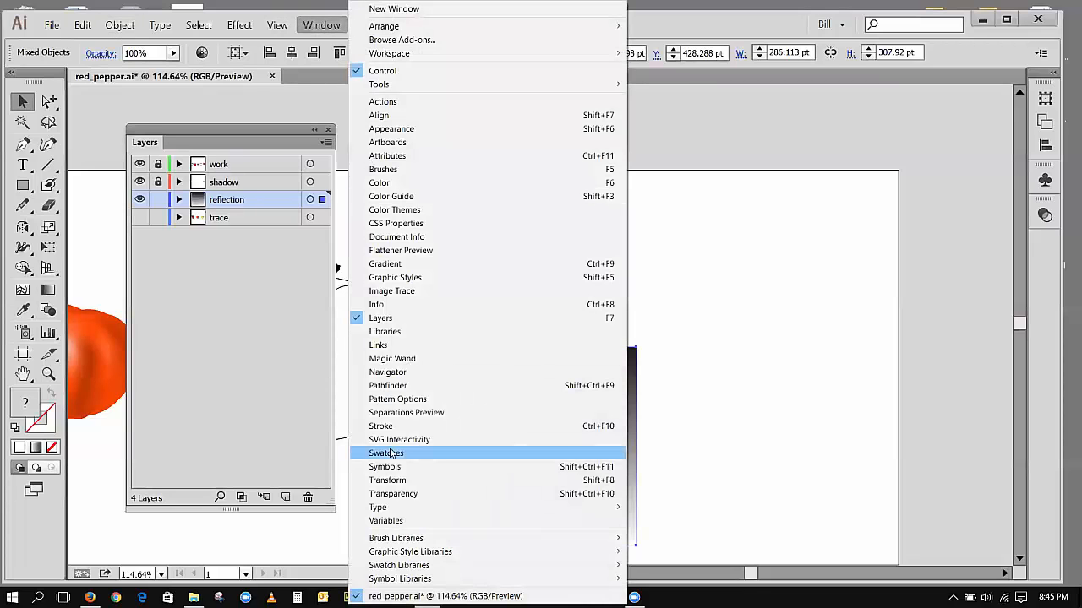
pyautogui.click(393, 494)
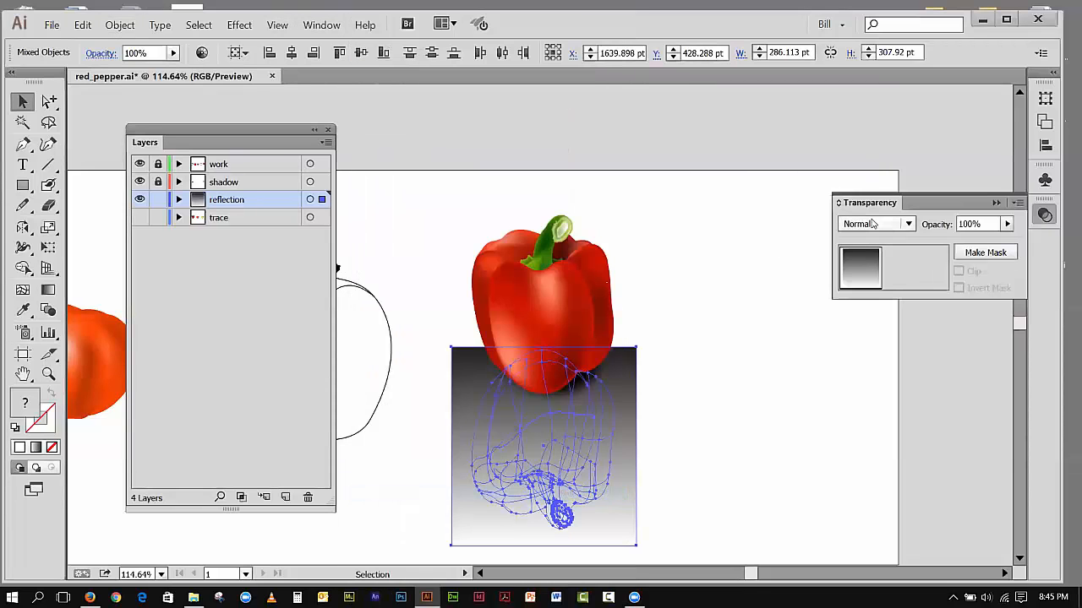
pyautogui.moveTo(869, 207); pyautogui.dragTo(642, 128)
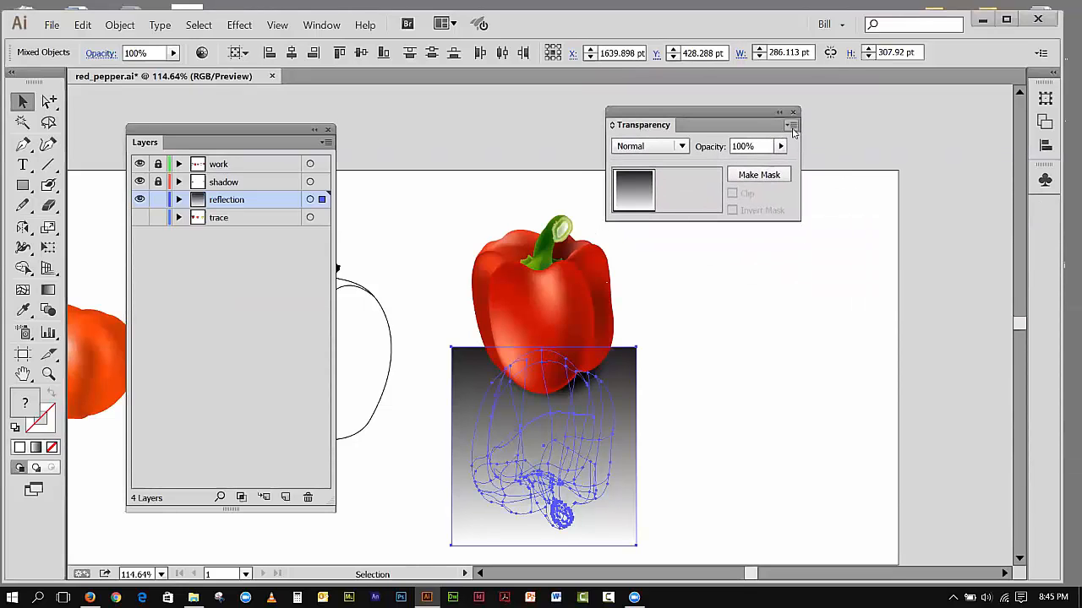
pyautogui.click(789, 127)
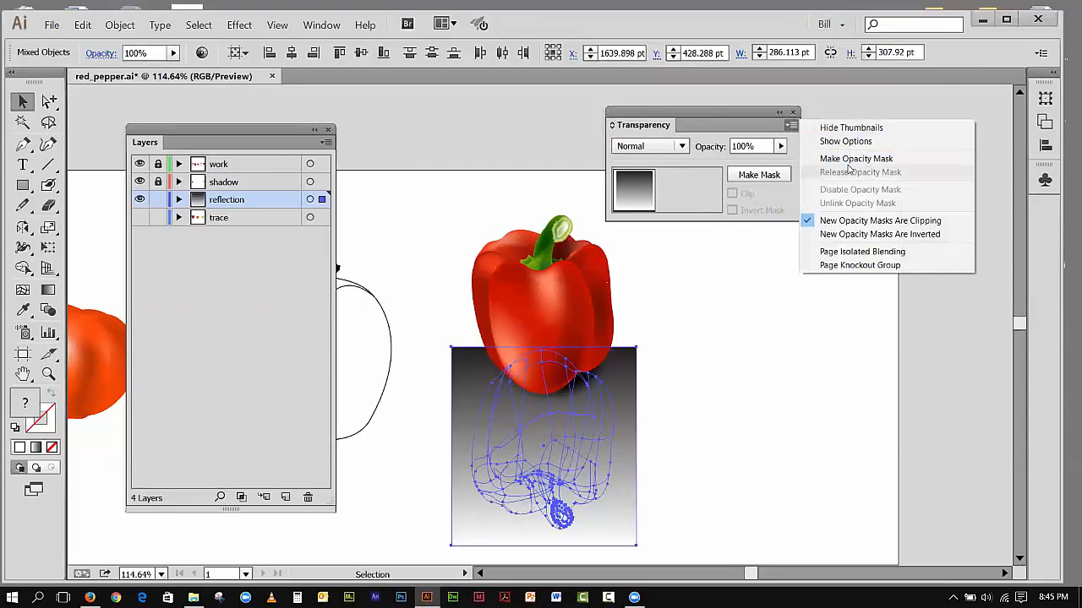
pyautogui.click(850, 160)
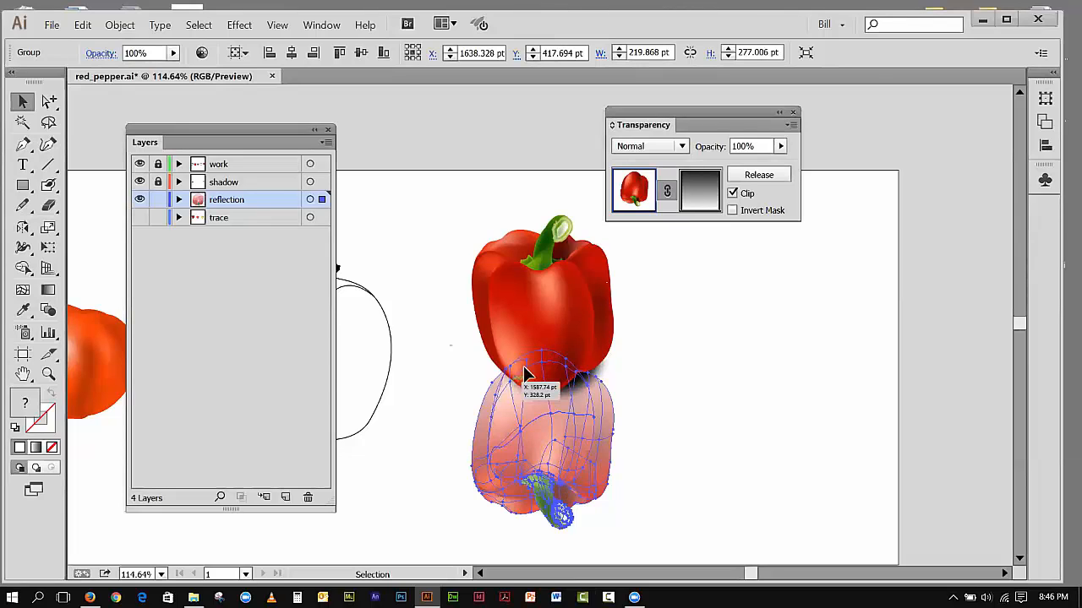
pyautogui.click(733, 211)
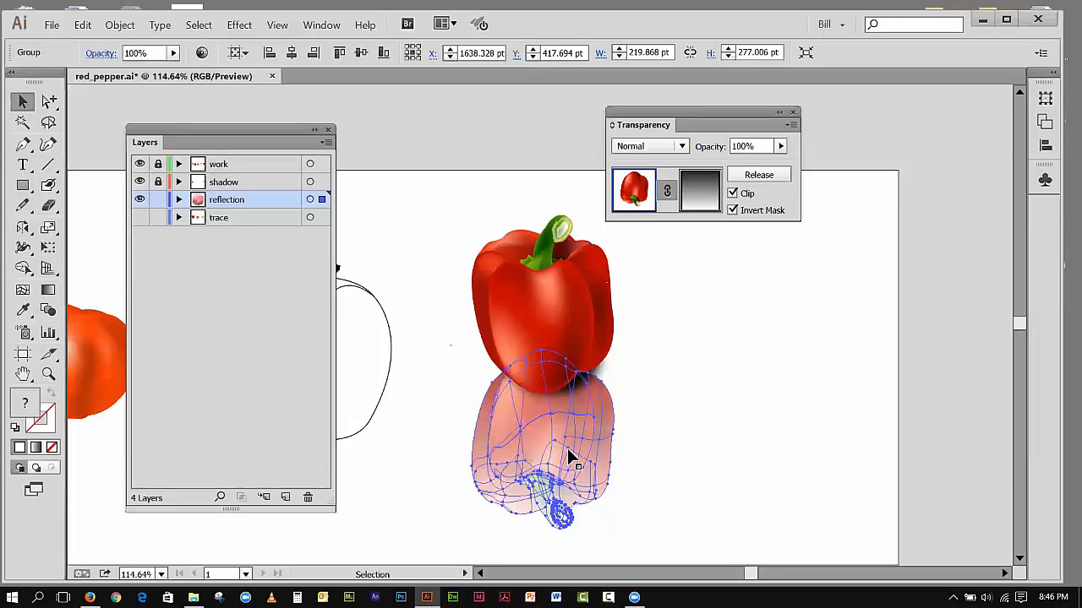
# Step: Edit the opacity mask's linear gradient by shifting its midpoint to about 80.21%, and return to editing the pepper artwork
pyautogui.click(702, 194)
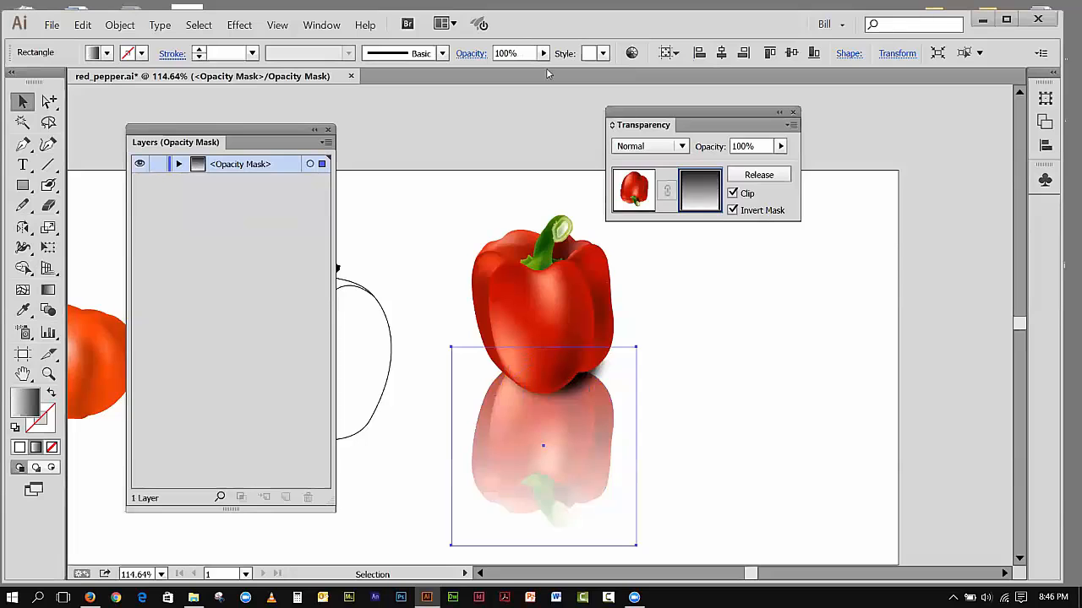
pyautogui.click(306, 31)
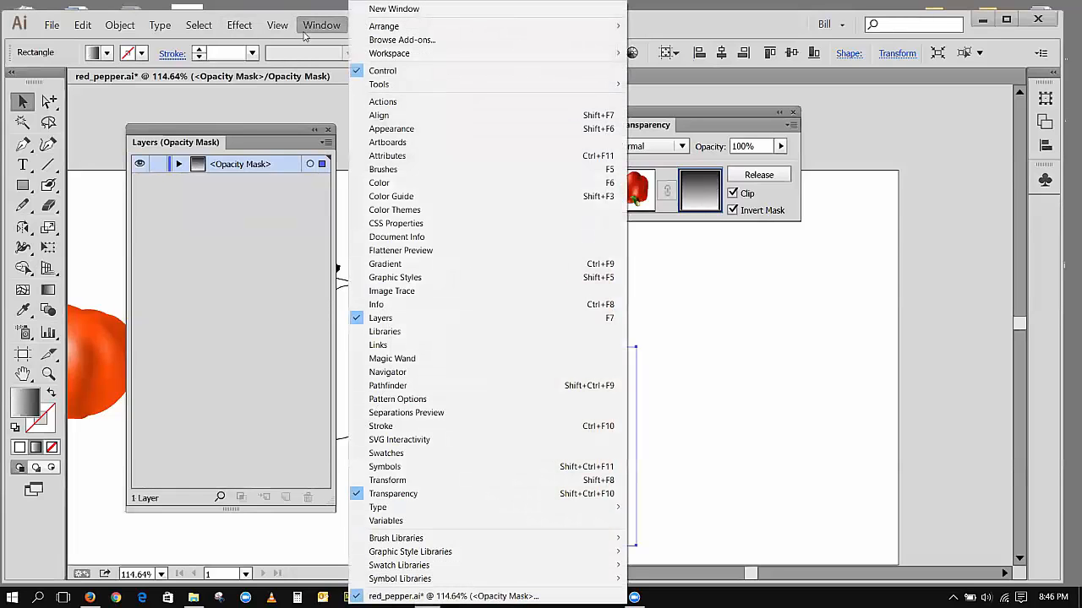
pyautogui.click(378, 265)
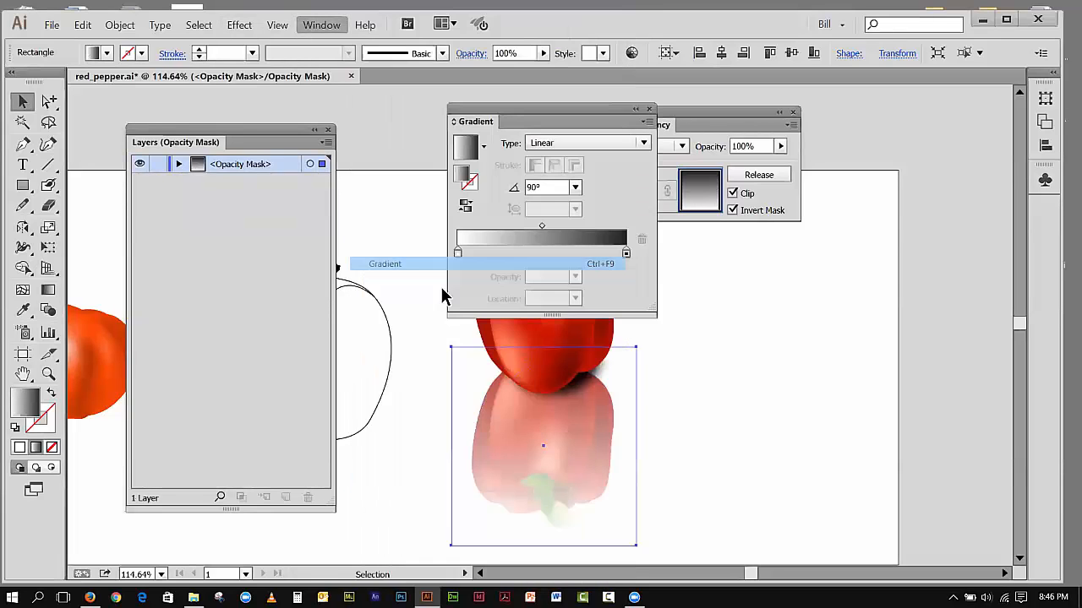
pyautogui.moveTo(471, 116); pyautogui.dragTo(740, 278)
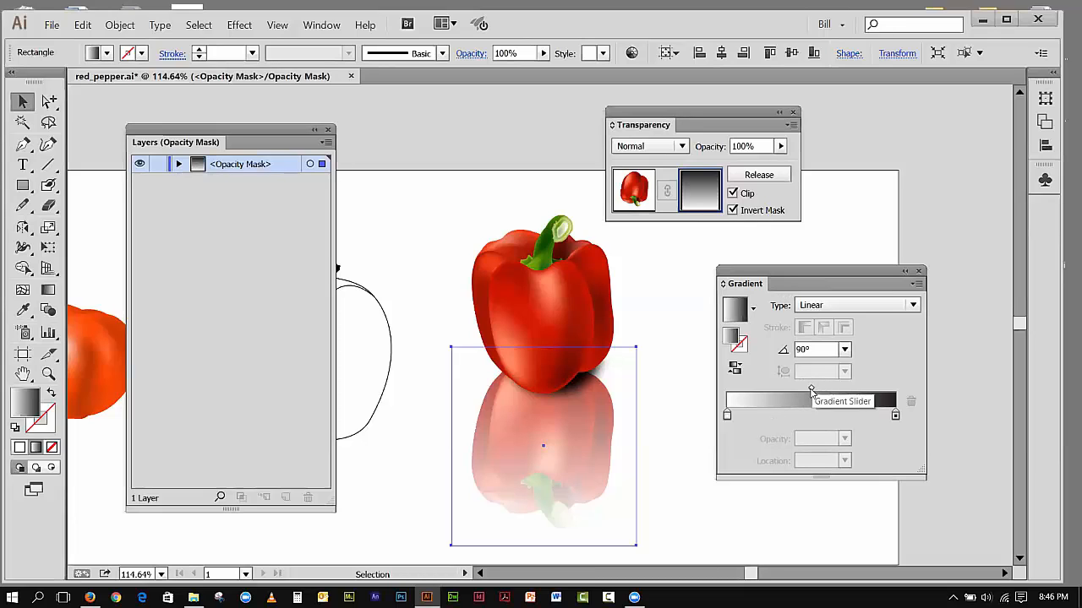
pyautogui.moveTo(812, 391); pyautogui.dragTo(832, 391)
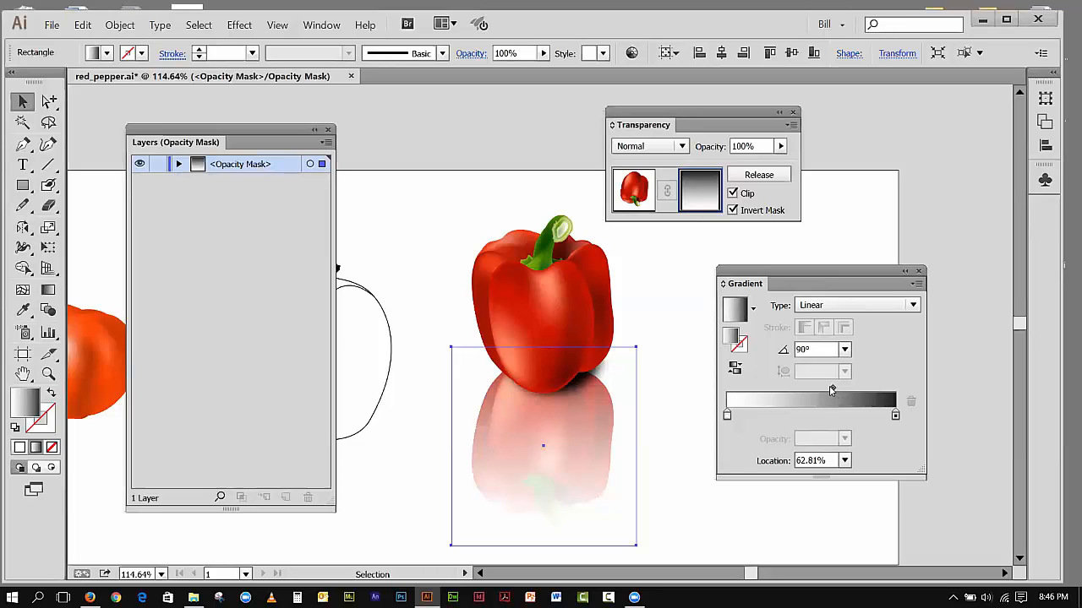
pyautogui.moveTo(832, 390); pyautogui.dragTo(841, 393)
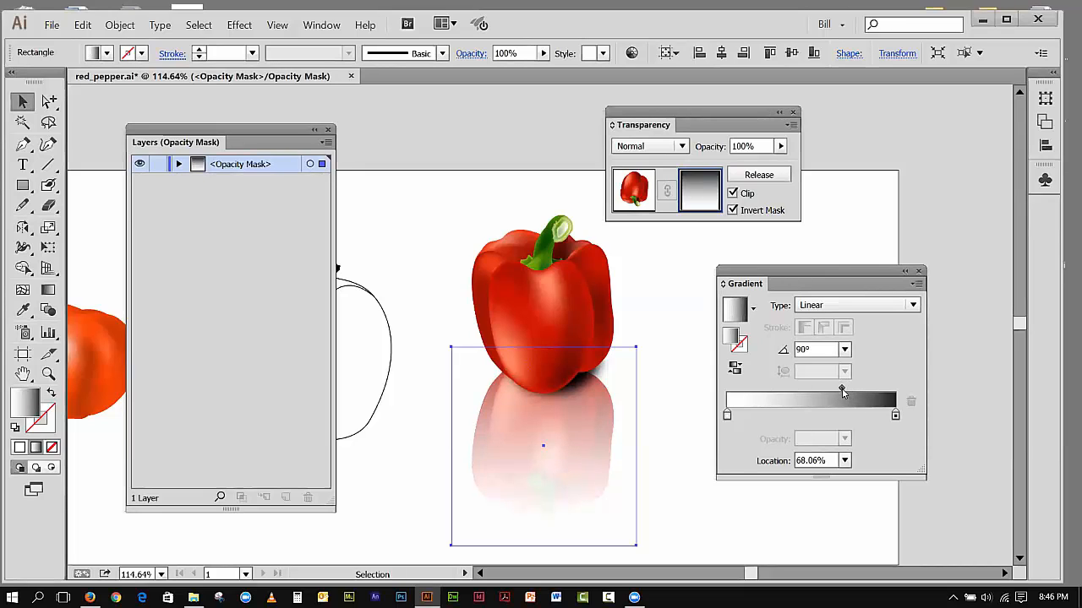
pyautogui.moveTo(844, 389); pyautogui.dragTo(855, 391)
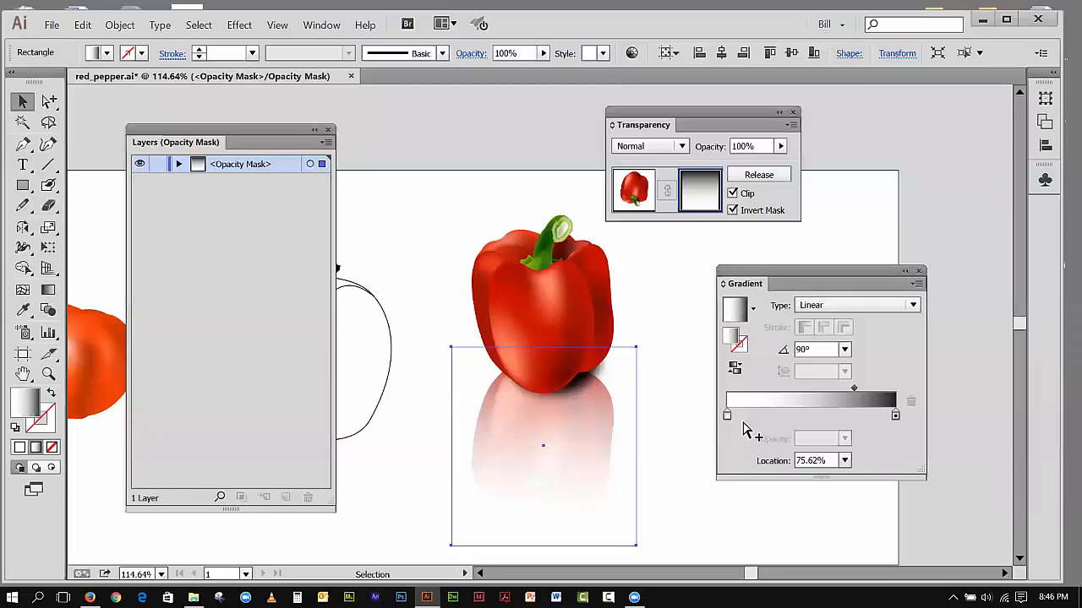
pyautogui.moveTo(855, 391); pyautogui.dragTo(857, 391)
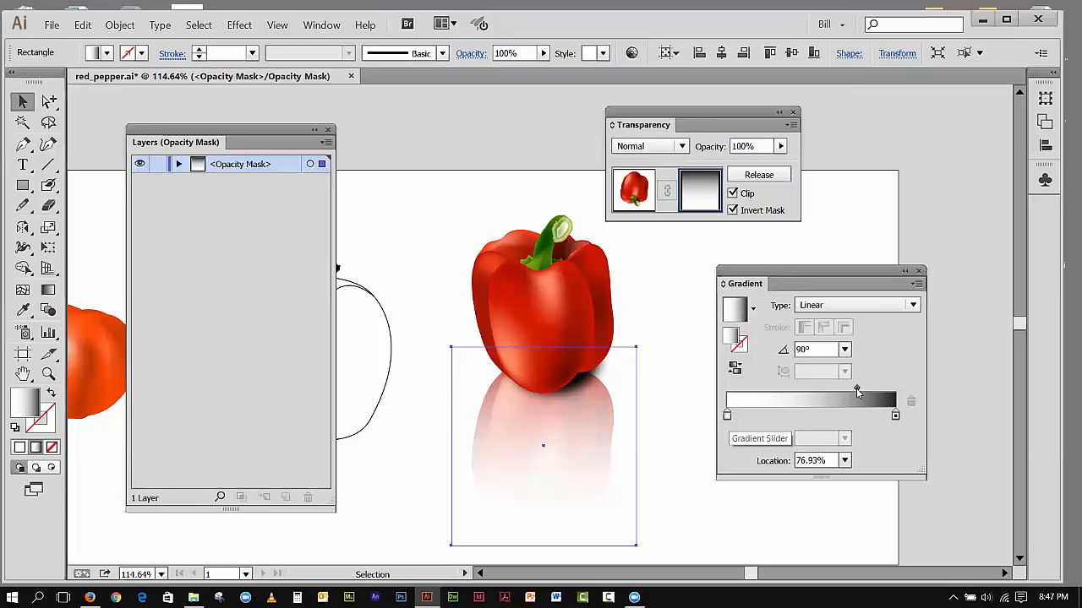
pyautogui.moveTo(856, 387); pyautogui.dragTo(862, 388)
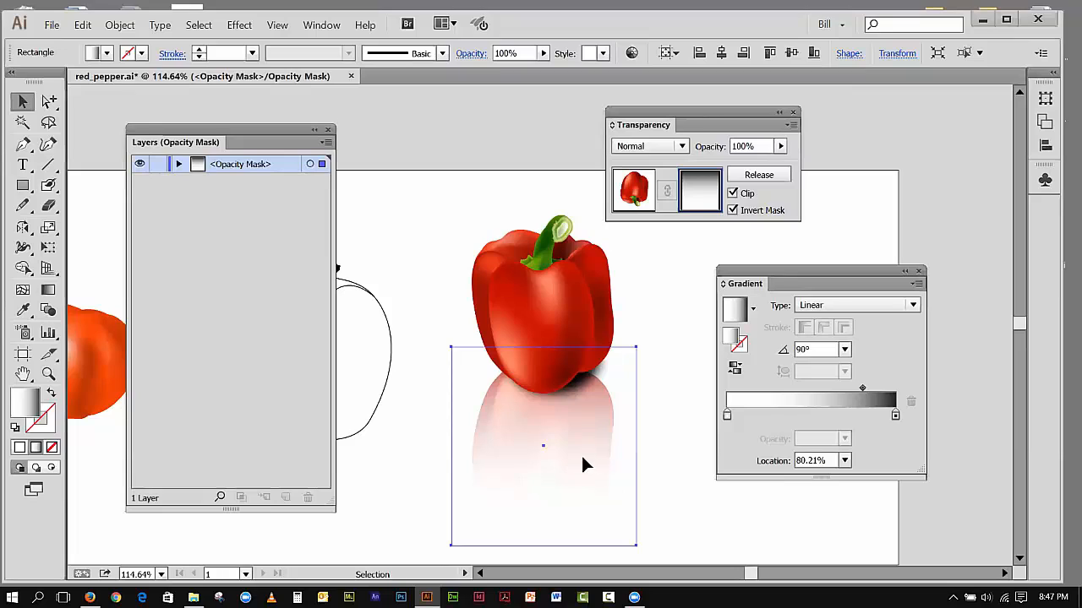
pyautogui.click(353, 193)
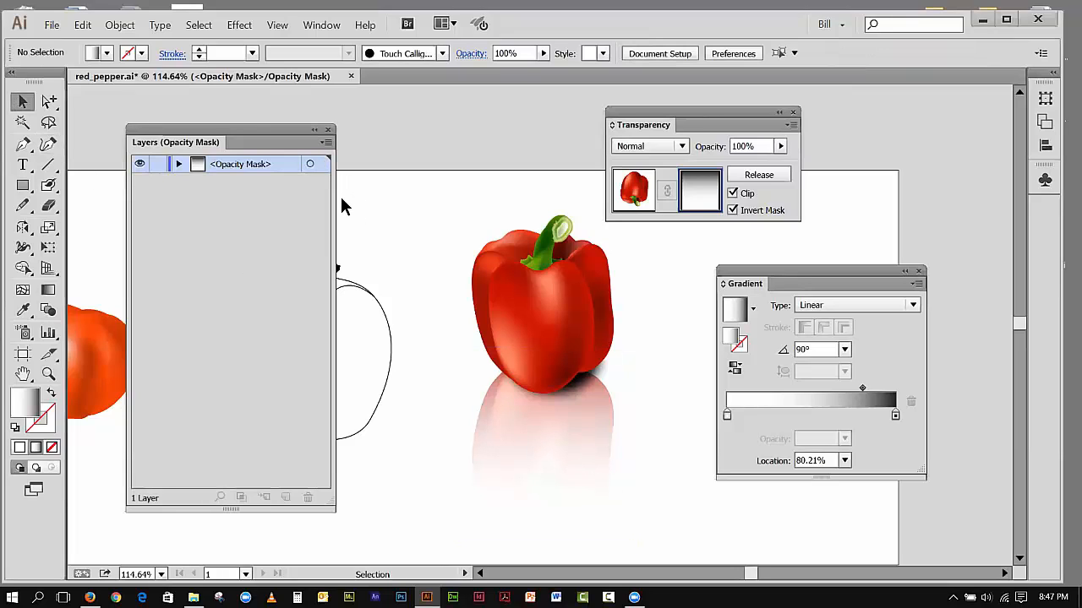
pyautogui.click(640, 187)
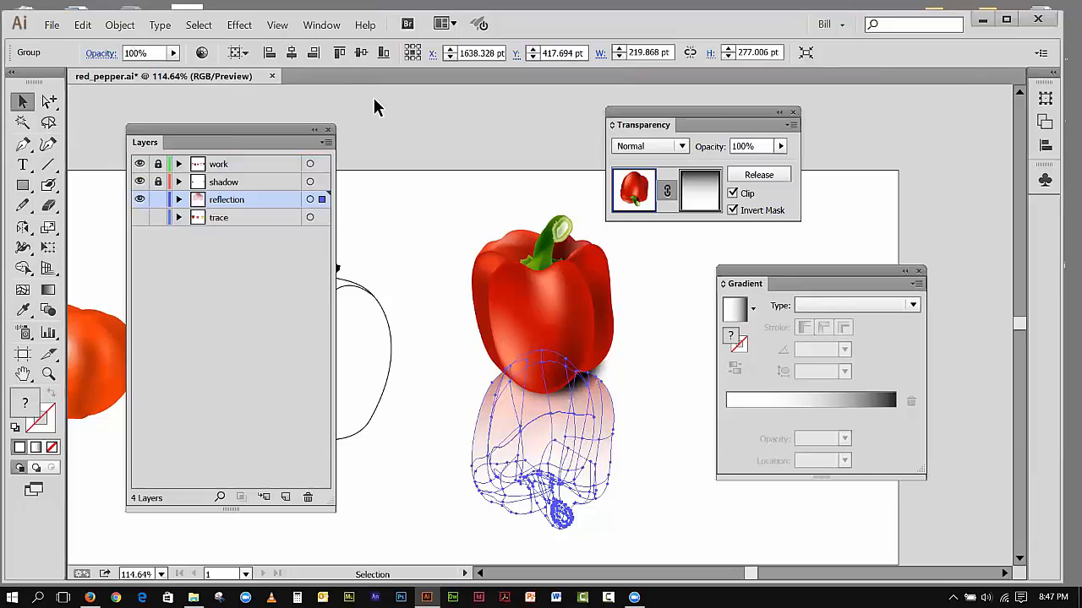
# Step: Hide the selection edges and lower the opacity of the masked reflection to 76%
pyautogui.click(240, 26)
pyautogui.click(240, 25)
pyautogui.click(277, 25)
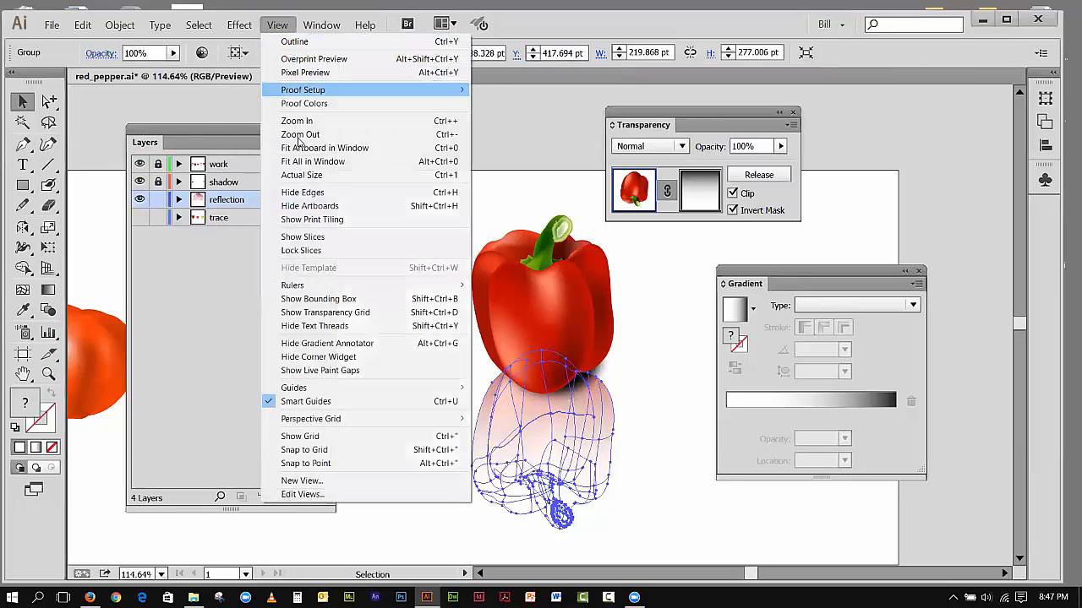
pyautogui.click(302, 192)
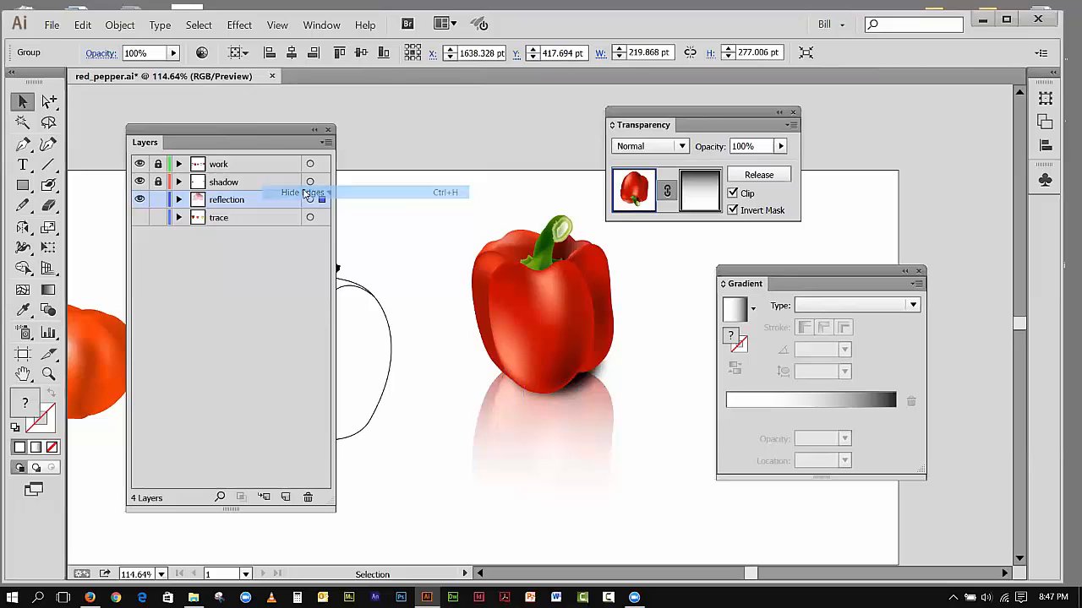
pyautogui.click(780, 147)
pyautogui.moveTo(784, 163); pyautogui.dragTo(748, 163)
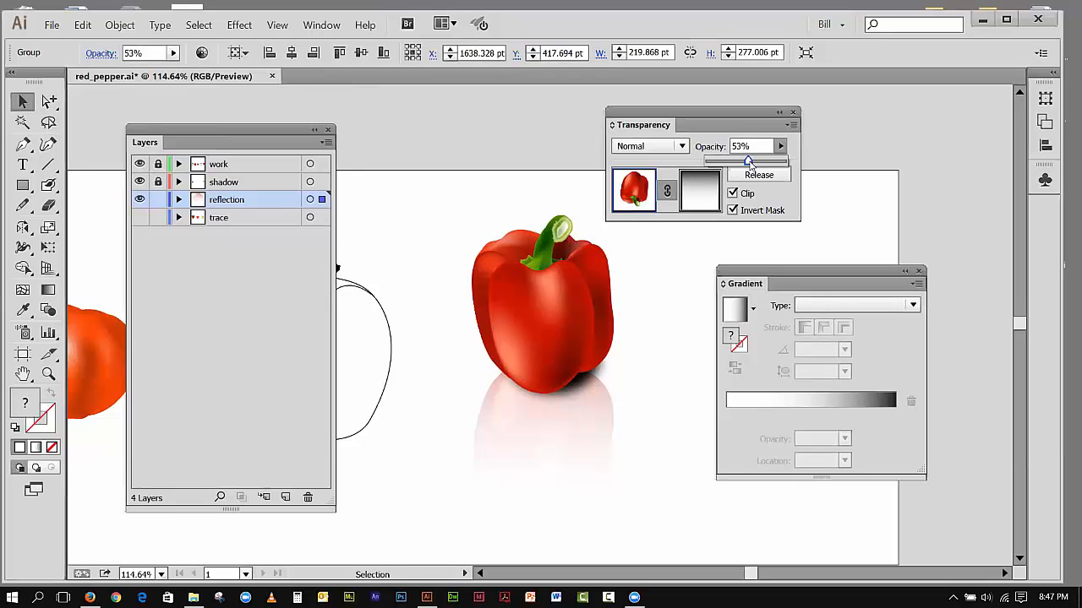
pyautogui.moveTo(749, 162); pyautogui.dragTo(760, 162)
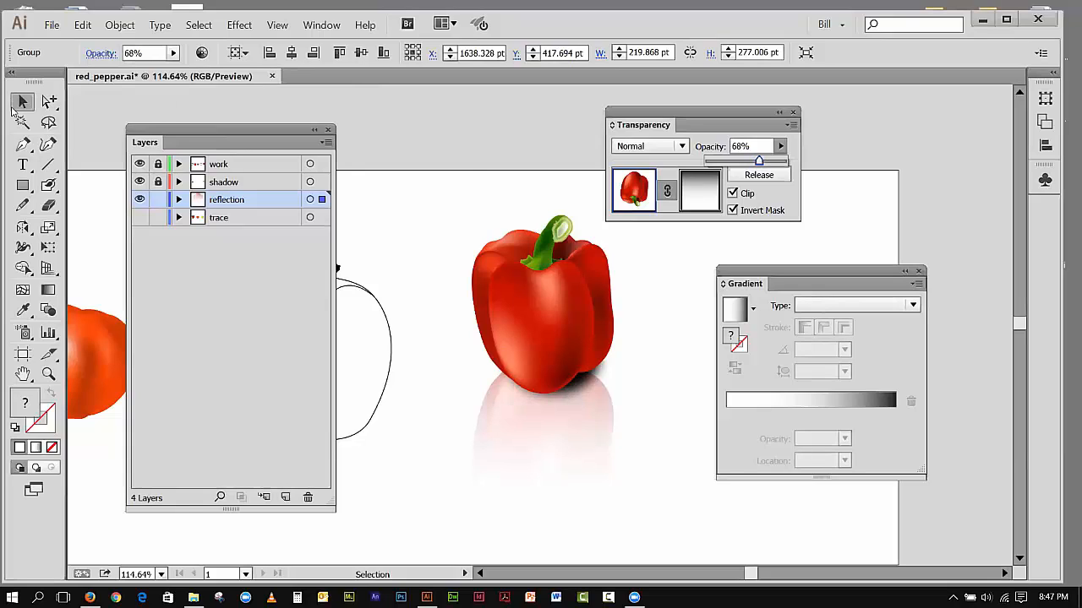
pyautogui.moveTo(759, 162); pyautogui.dragTo(765, 163)
pyautogui.click(412, 191)
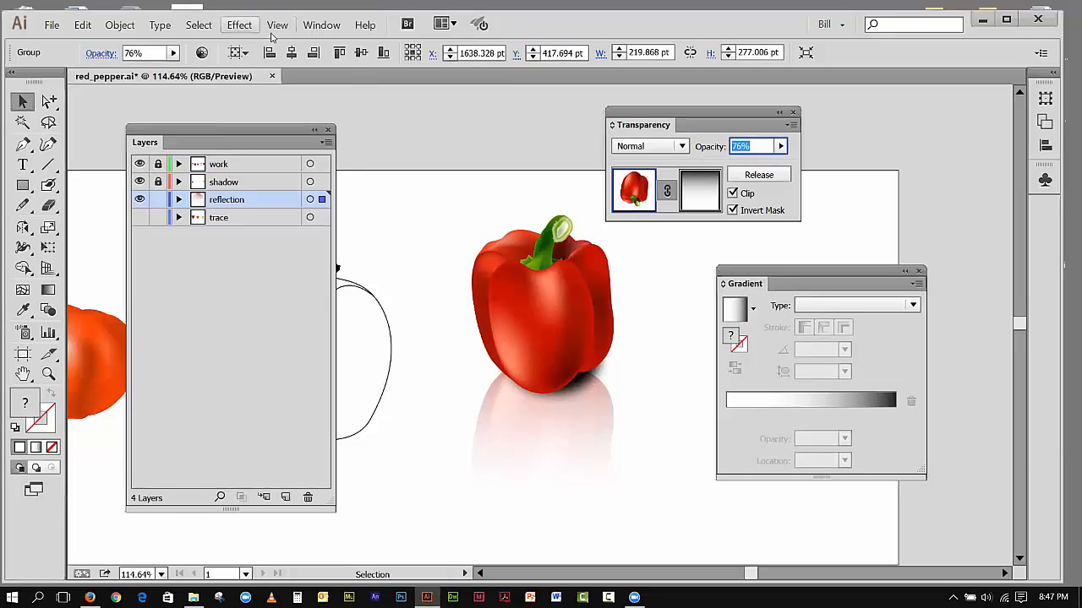
# Step: Close the floating transparency and gradient settings to clear the space around the pepper
pyautogui.click(794, 110)
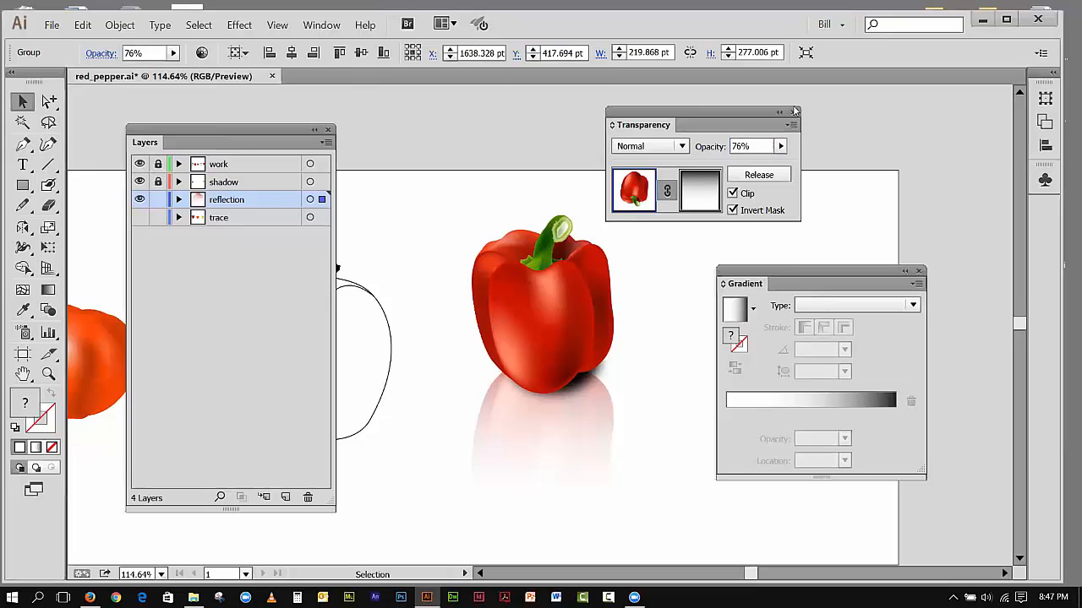
pyautogui.click(794, 111)
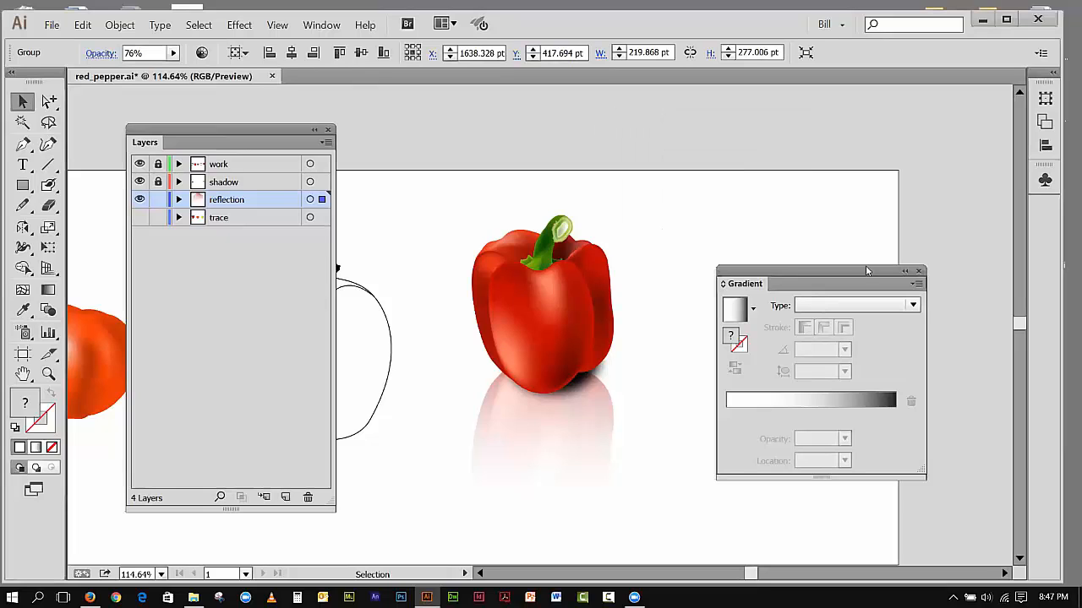
pyautogui.moveTo(867, 270); pyautogui.dragTo(852, 136)
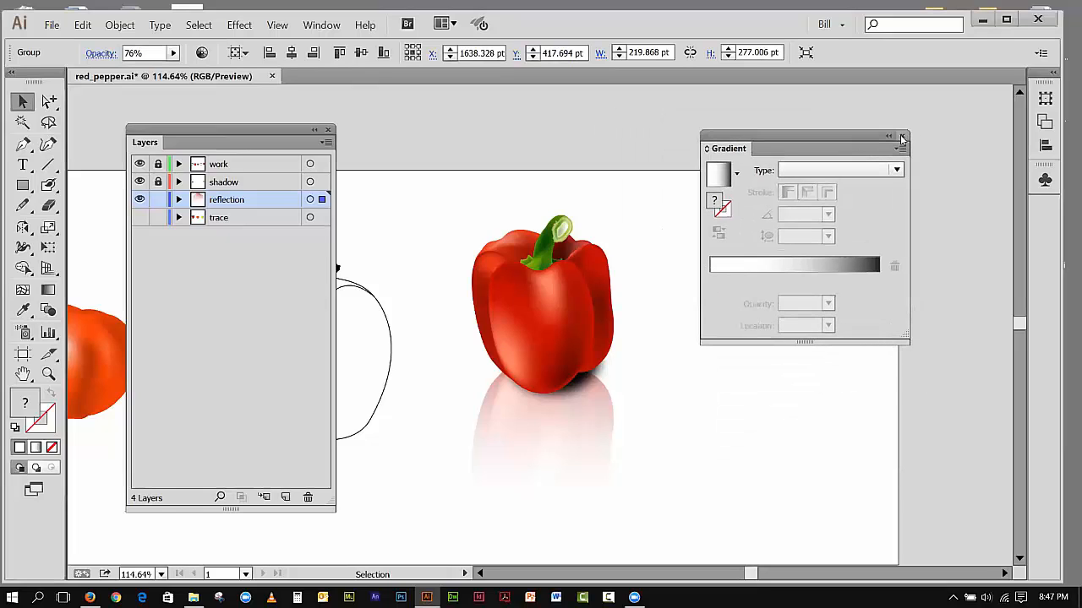
pyautogui.click(902, 136)
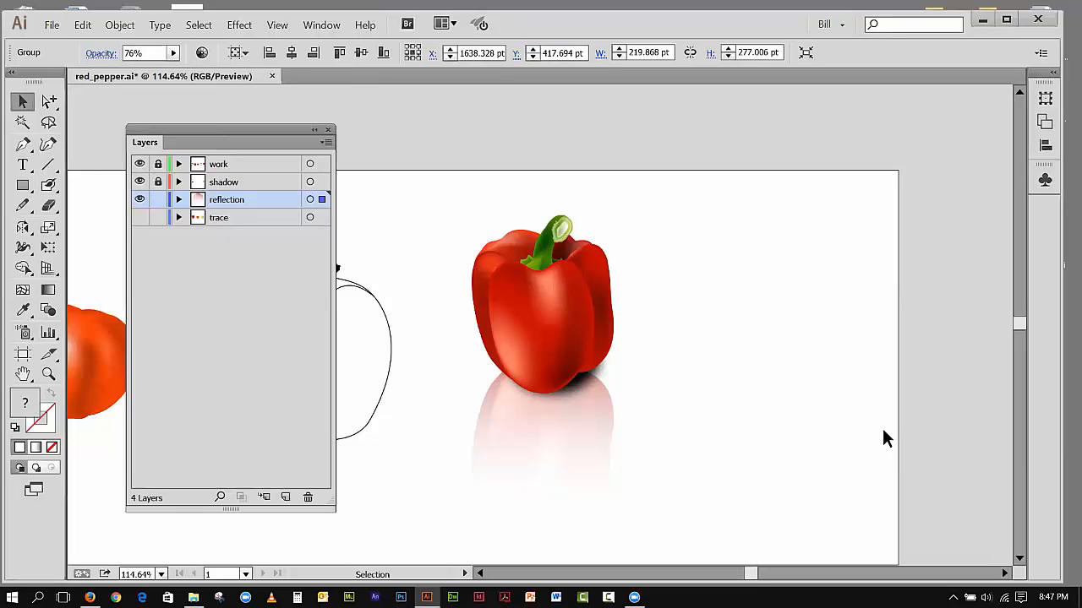